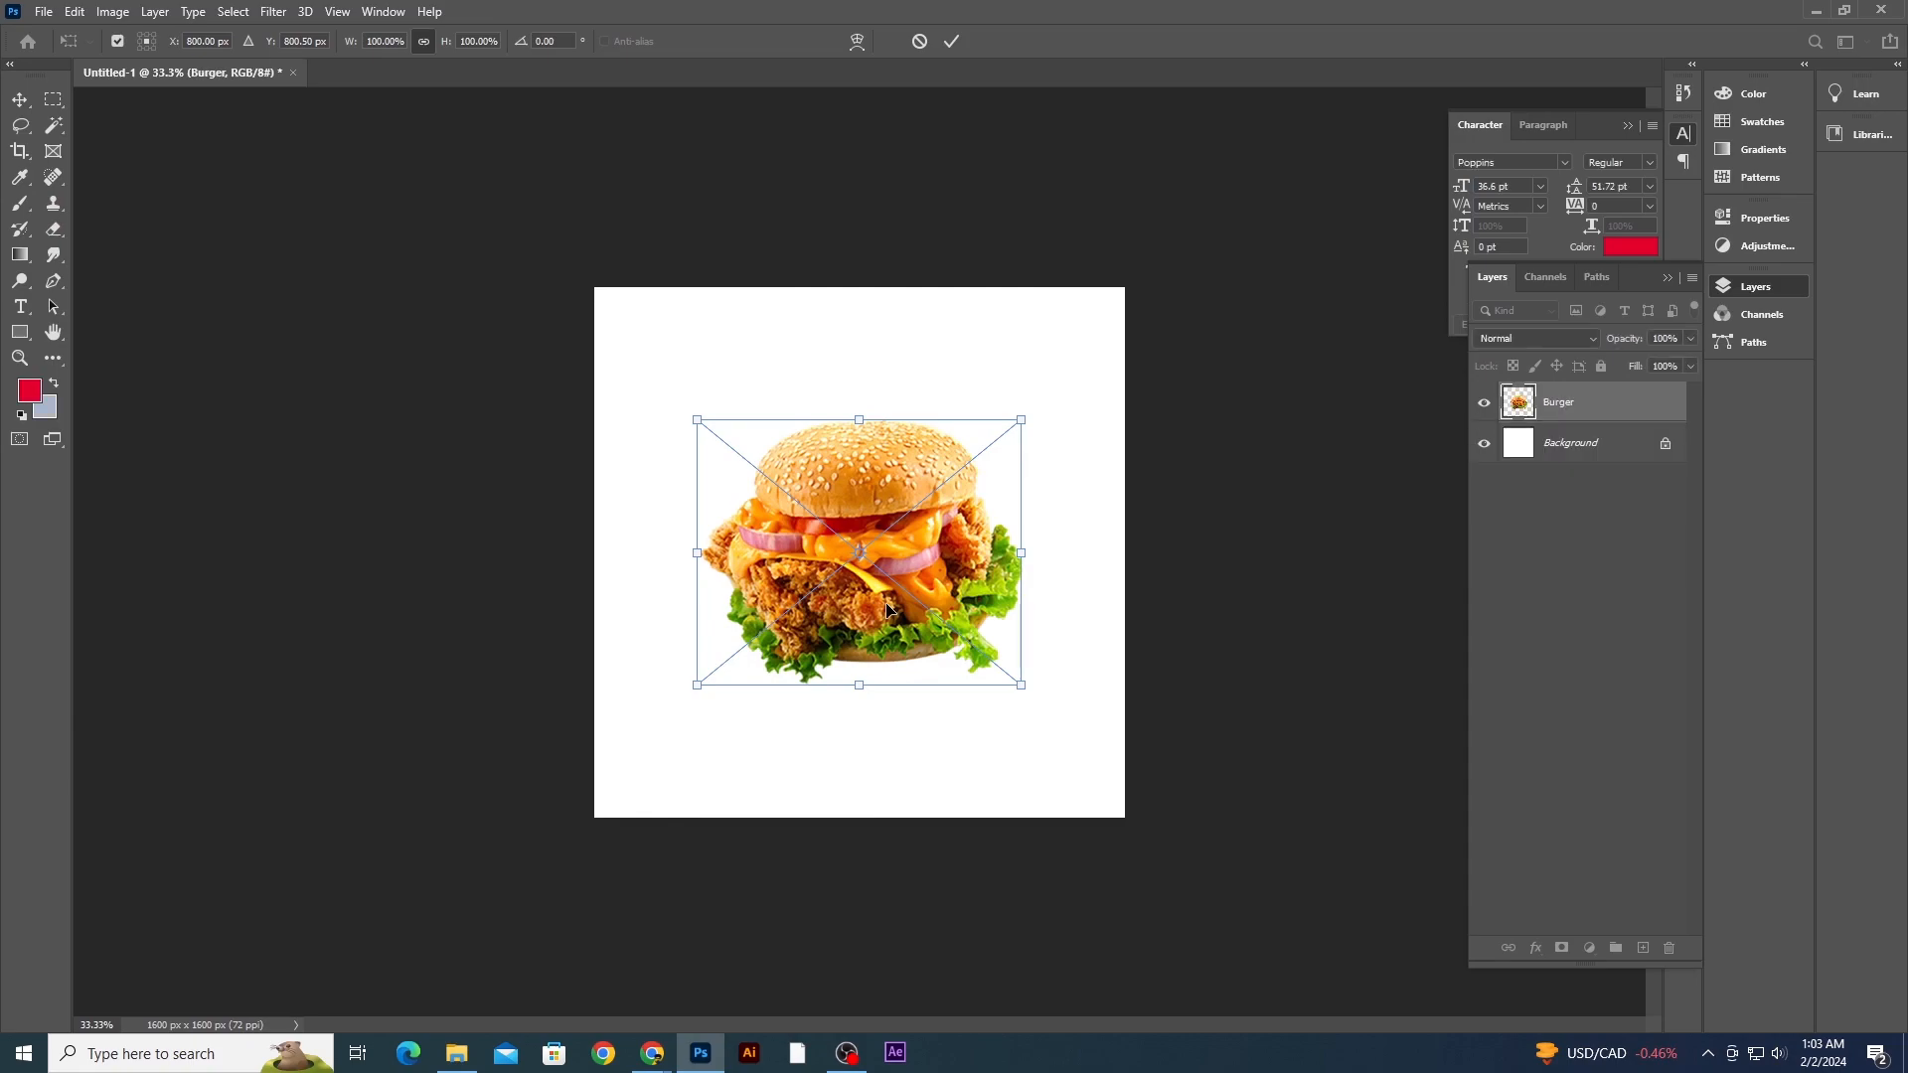
- Commit the placed burger image and move it slightly upward on the canvas
key(Return)
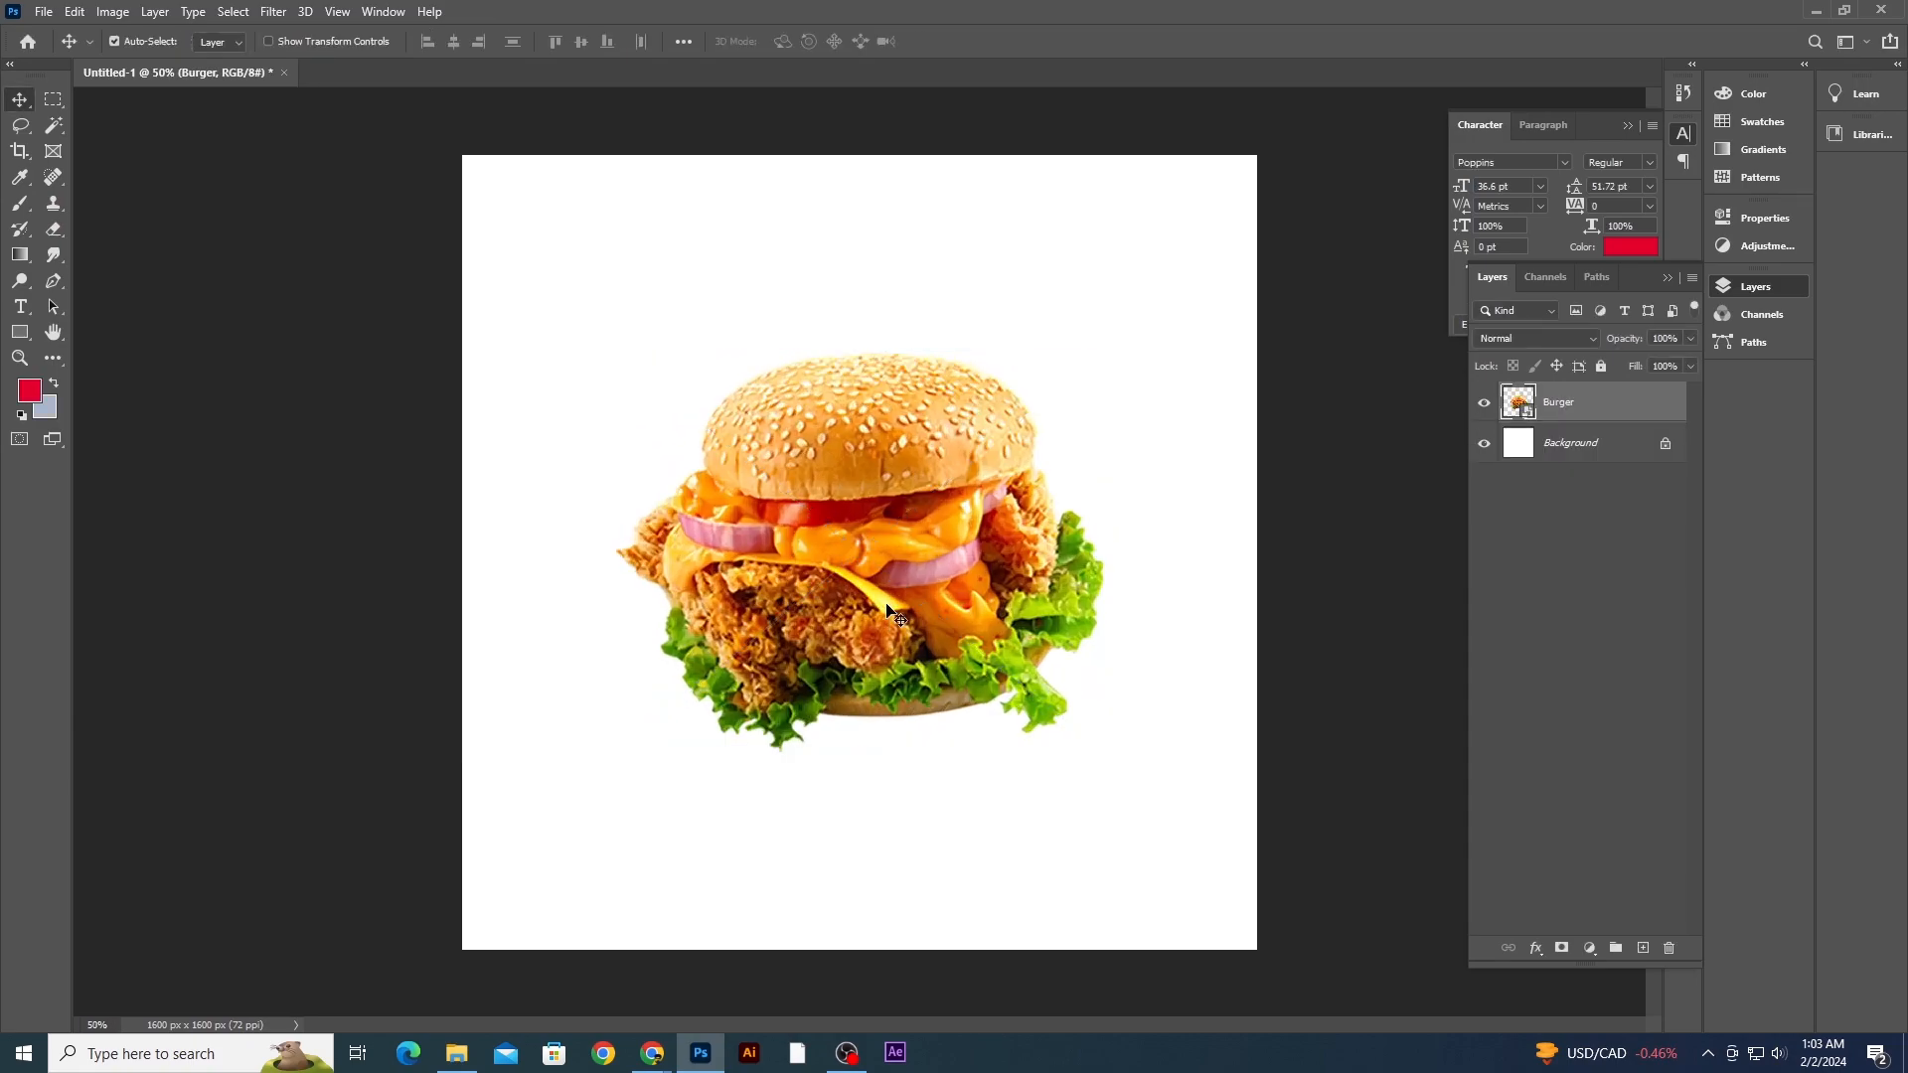
drag(884, 507, 869, 475)
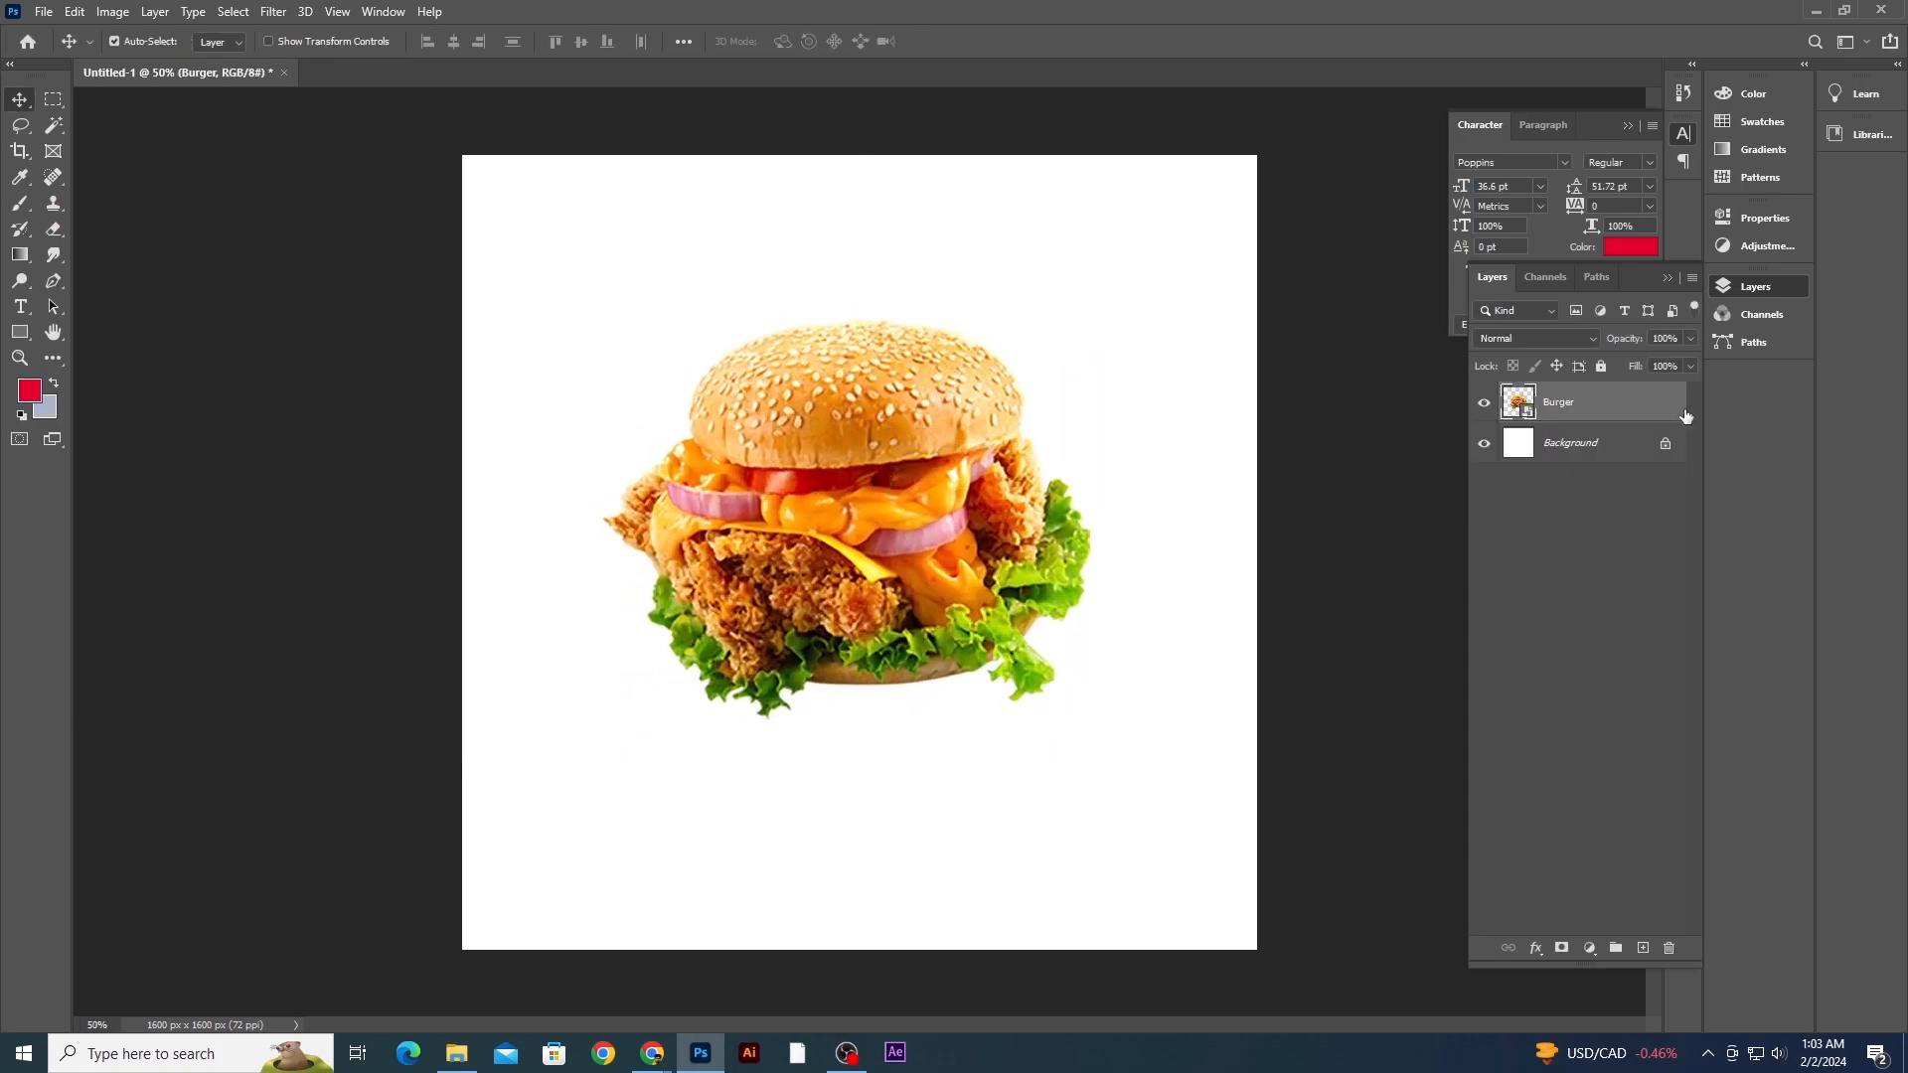
- Duplicate the burger layer and flip the lower copy vertically beneath the original to form a reflection
key(ctrl+j)
click(1587, 449)
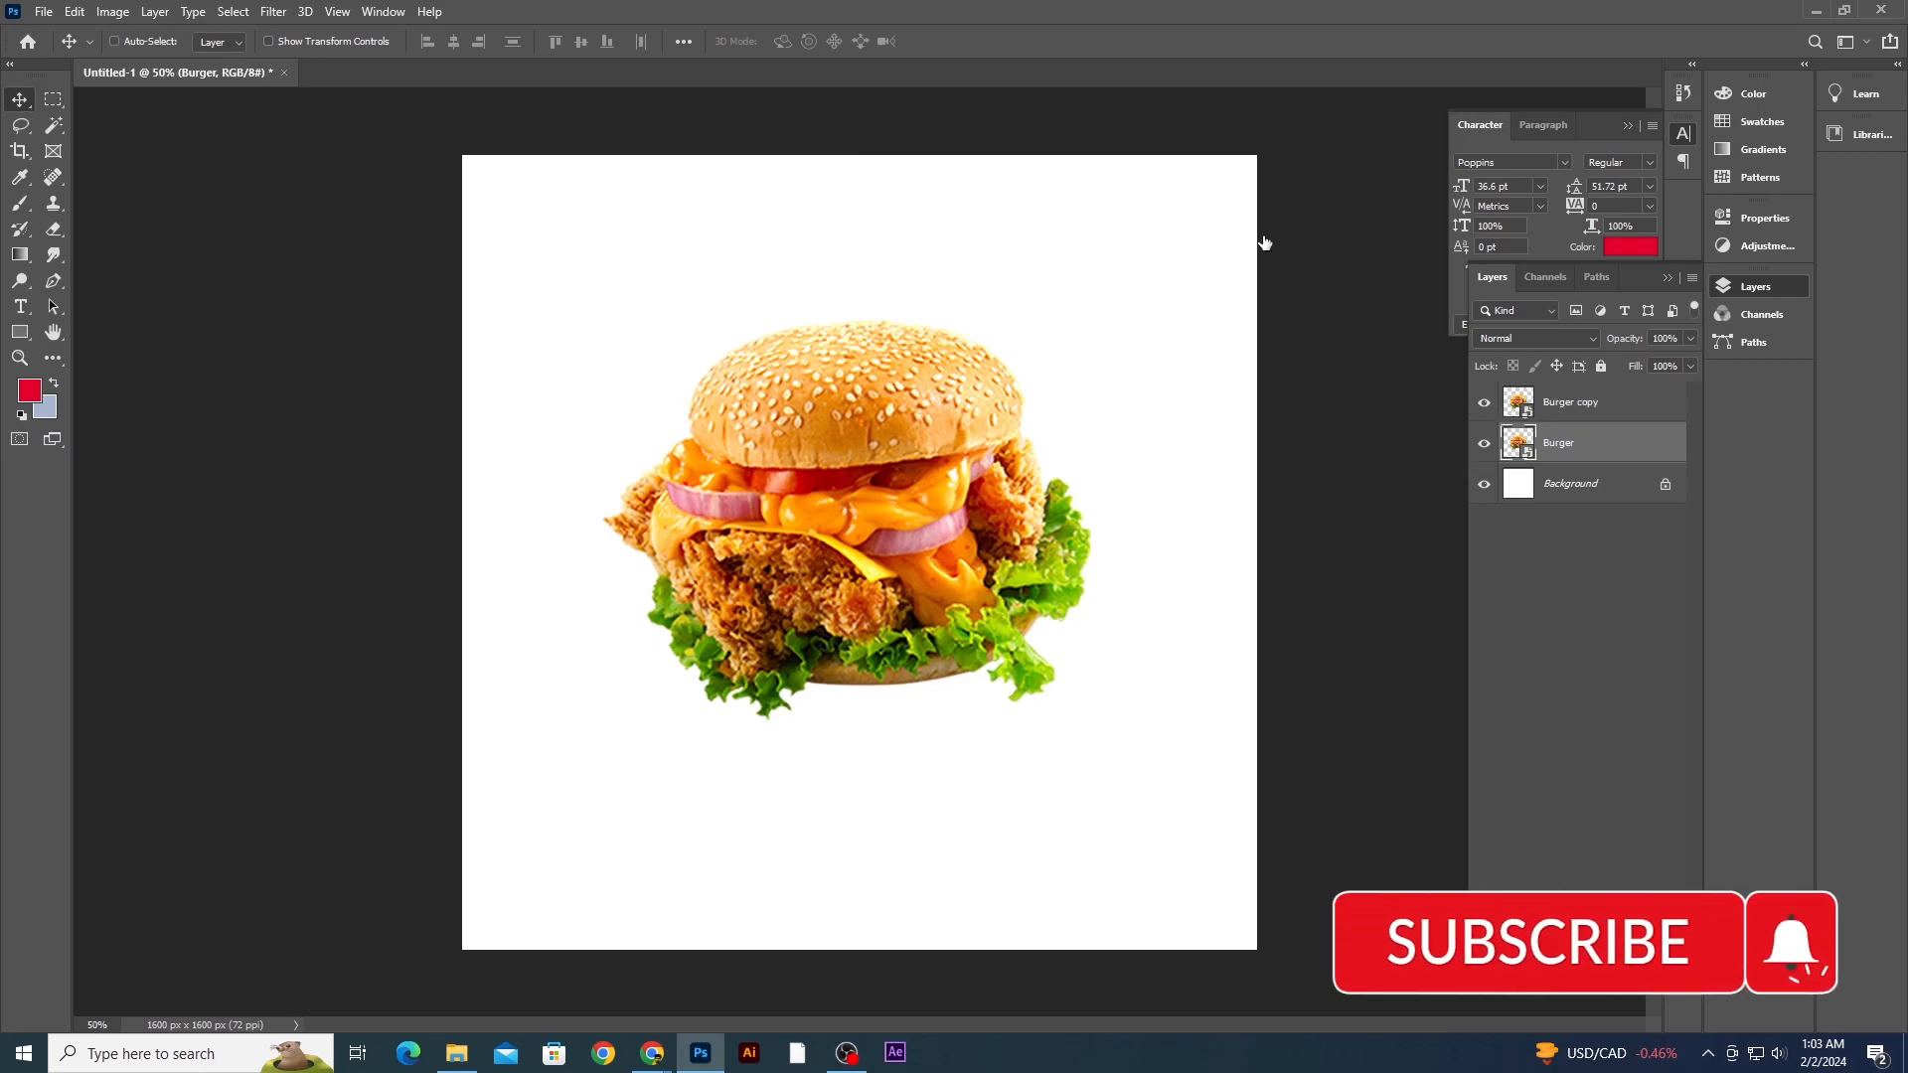
key(ctrl+t)
drag(846, 323, 946, 1040)
key(Return)
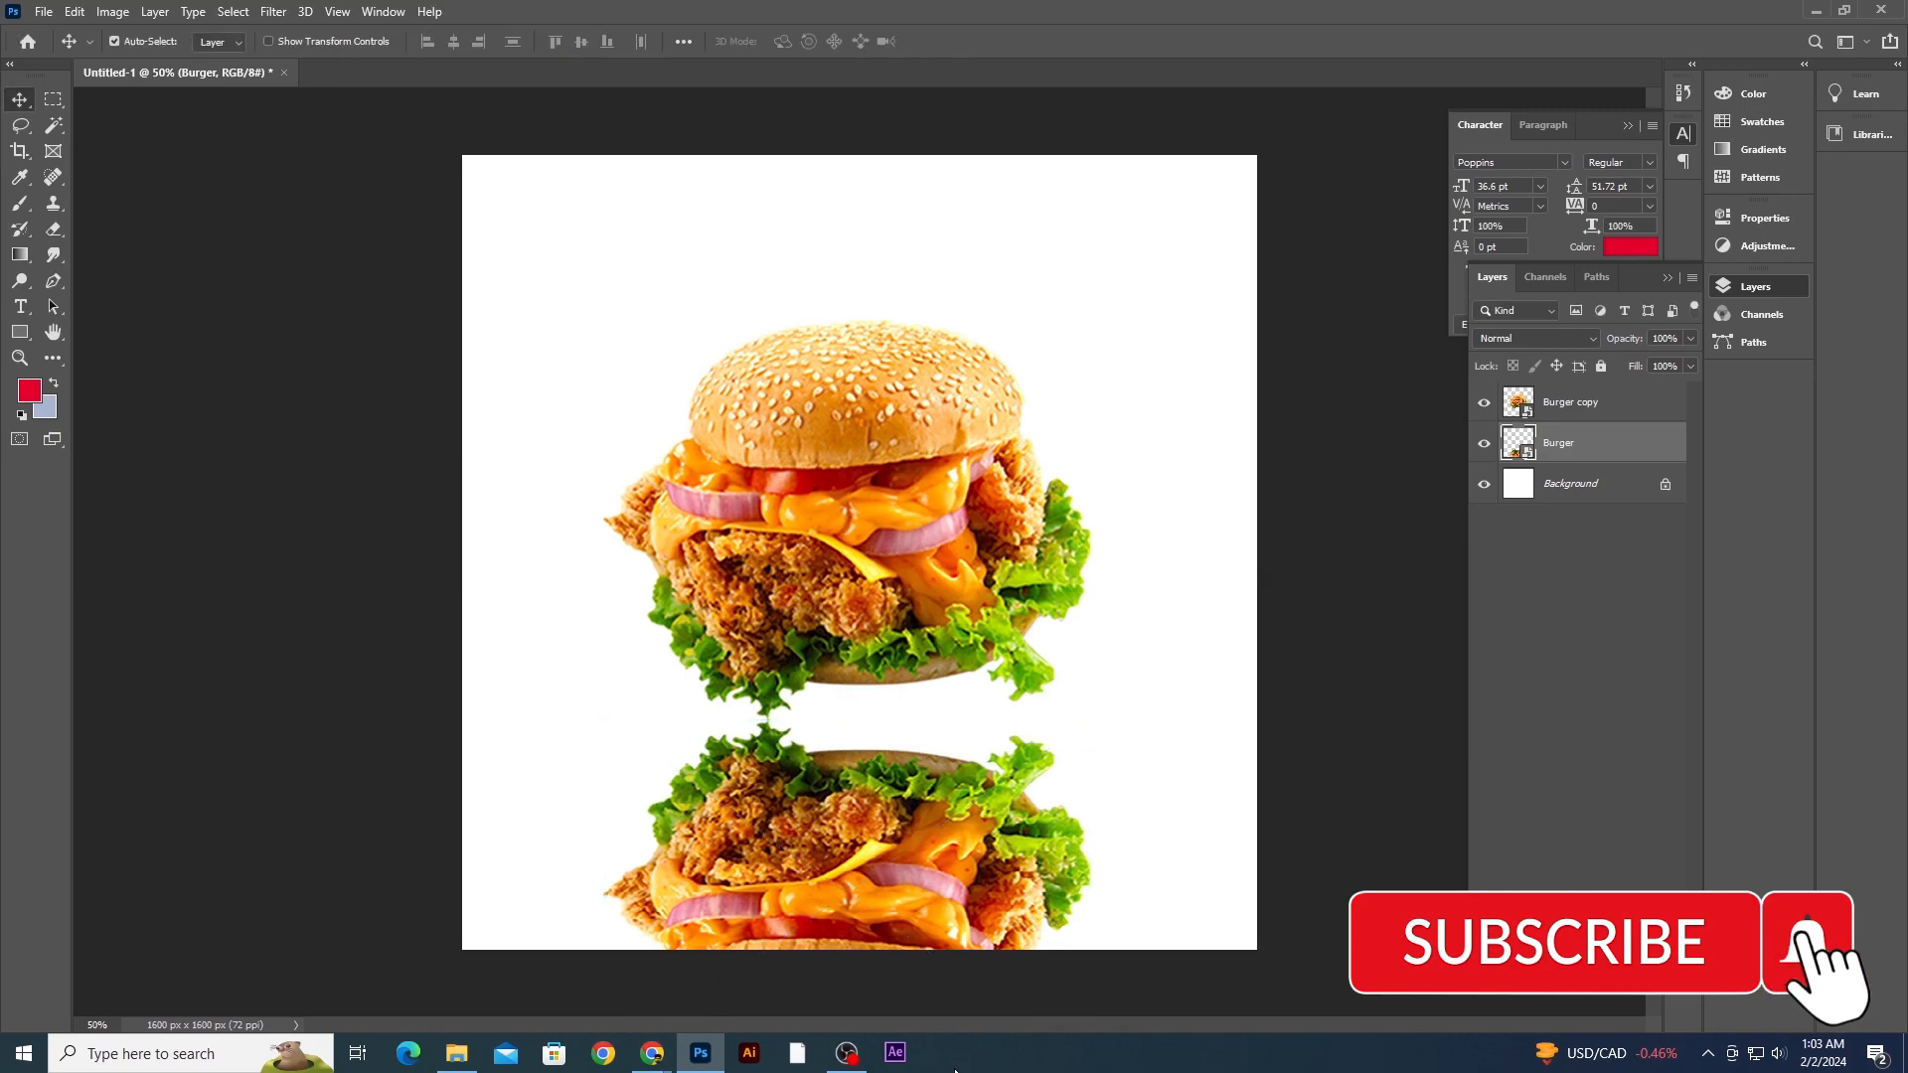
- Nudge the flipped reflection copy so it sits directly under the burger's base
key(ctrl+plus)
drag(977, 886, 992, 765)
key(ctrl+minus)
key(ctrl+minus)
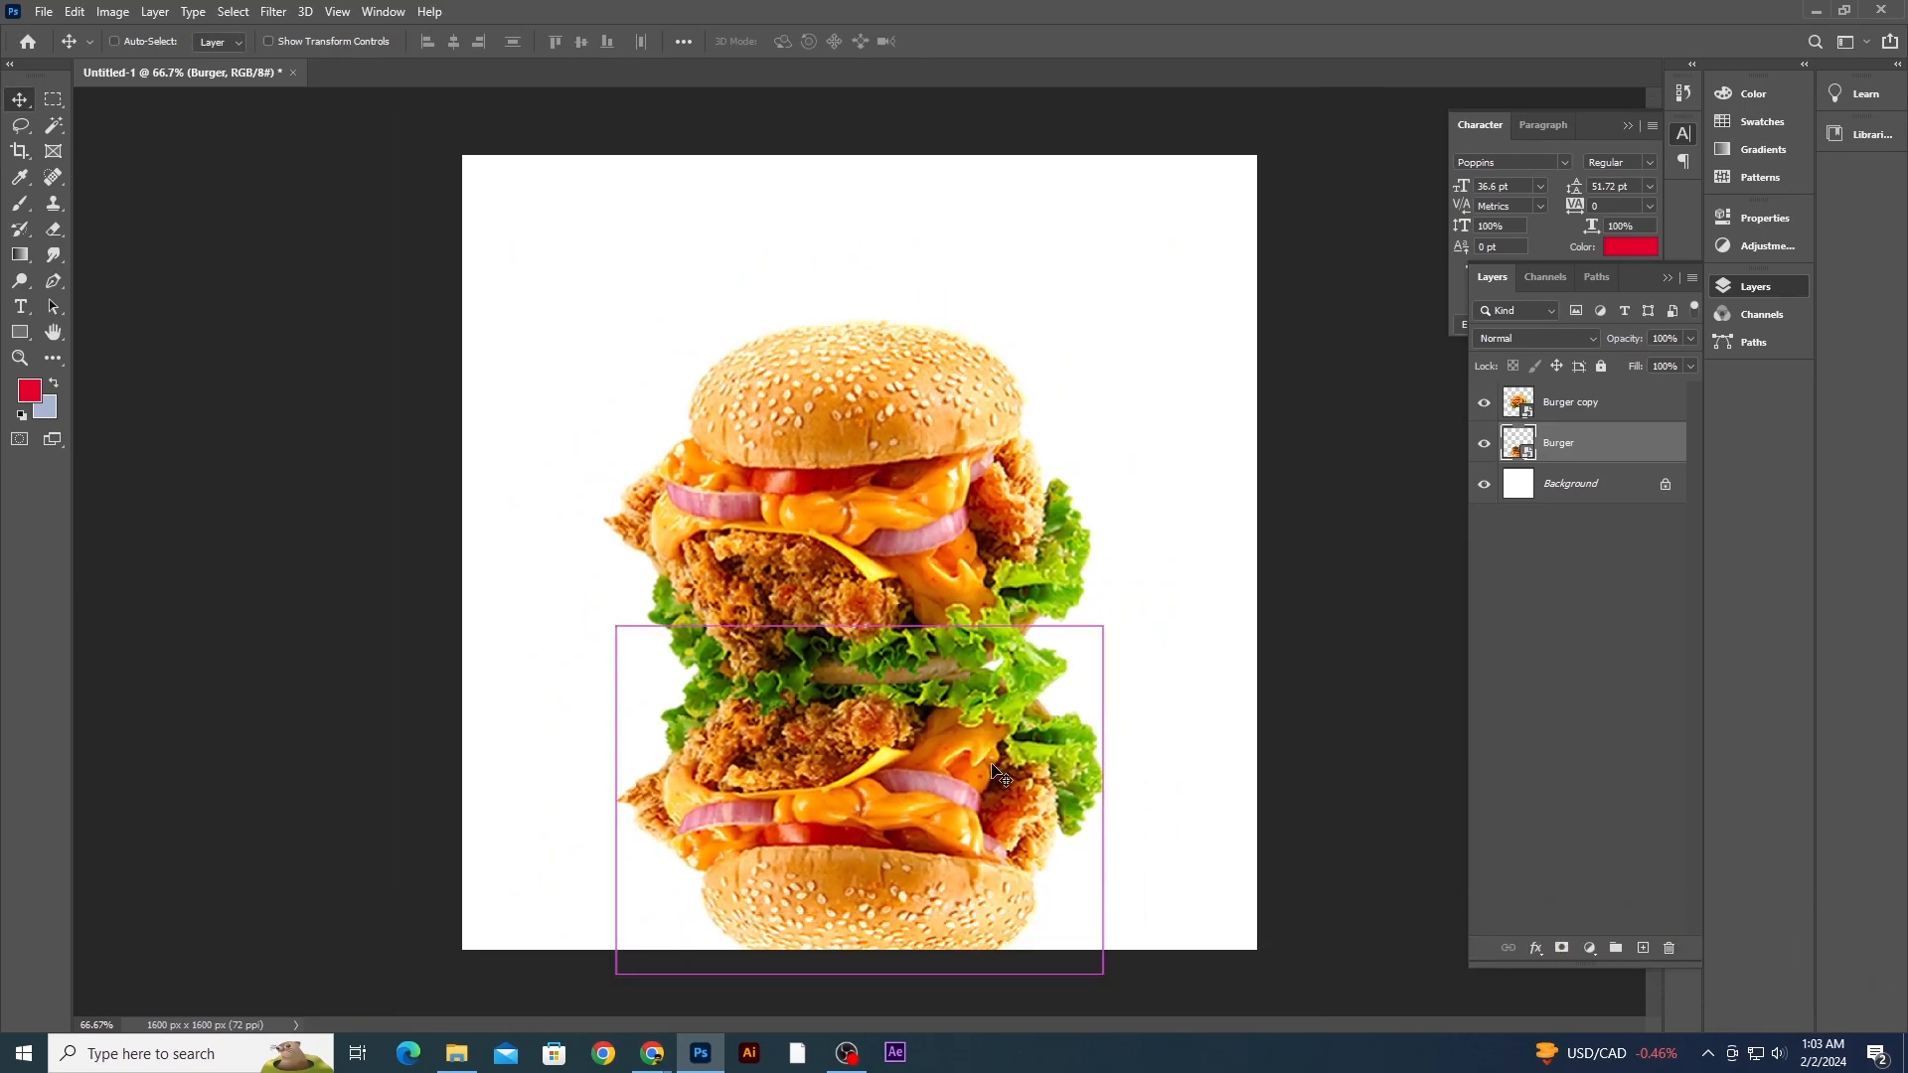
key(Up)
key(Up)
key(Up)
key(Up)
key(Up)
key(Right)
key(Right)
key(Right)
key(Right)
key(Right)
key(Right)
key(Right)
key(Right)
key(Right)
key(Right)
key(Right)
key(Right)
key(Up)
key(Up)
key(Up)
key(Up)
key(Up)
key(Left)
key(Left)
key(Left)
key(Left)
key(Left)
key(Left)
key(Left)
key(Left)
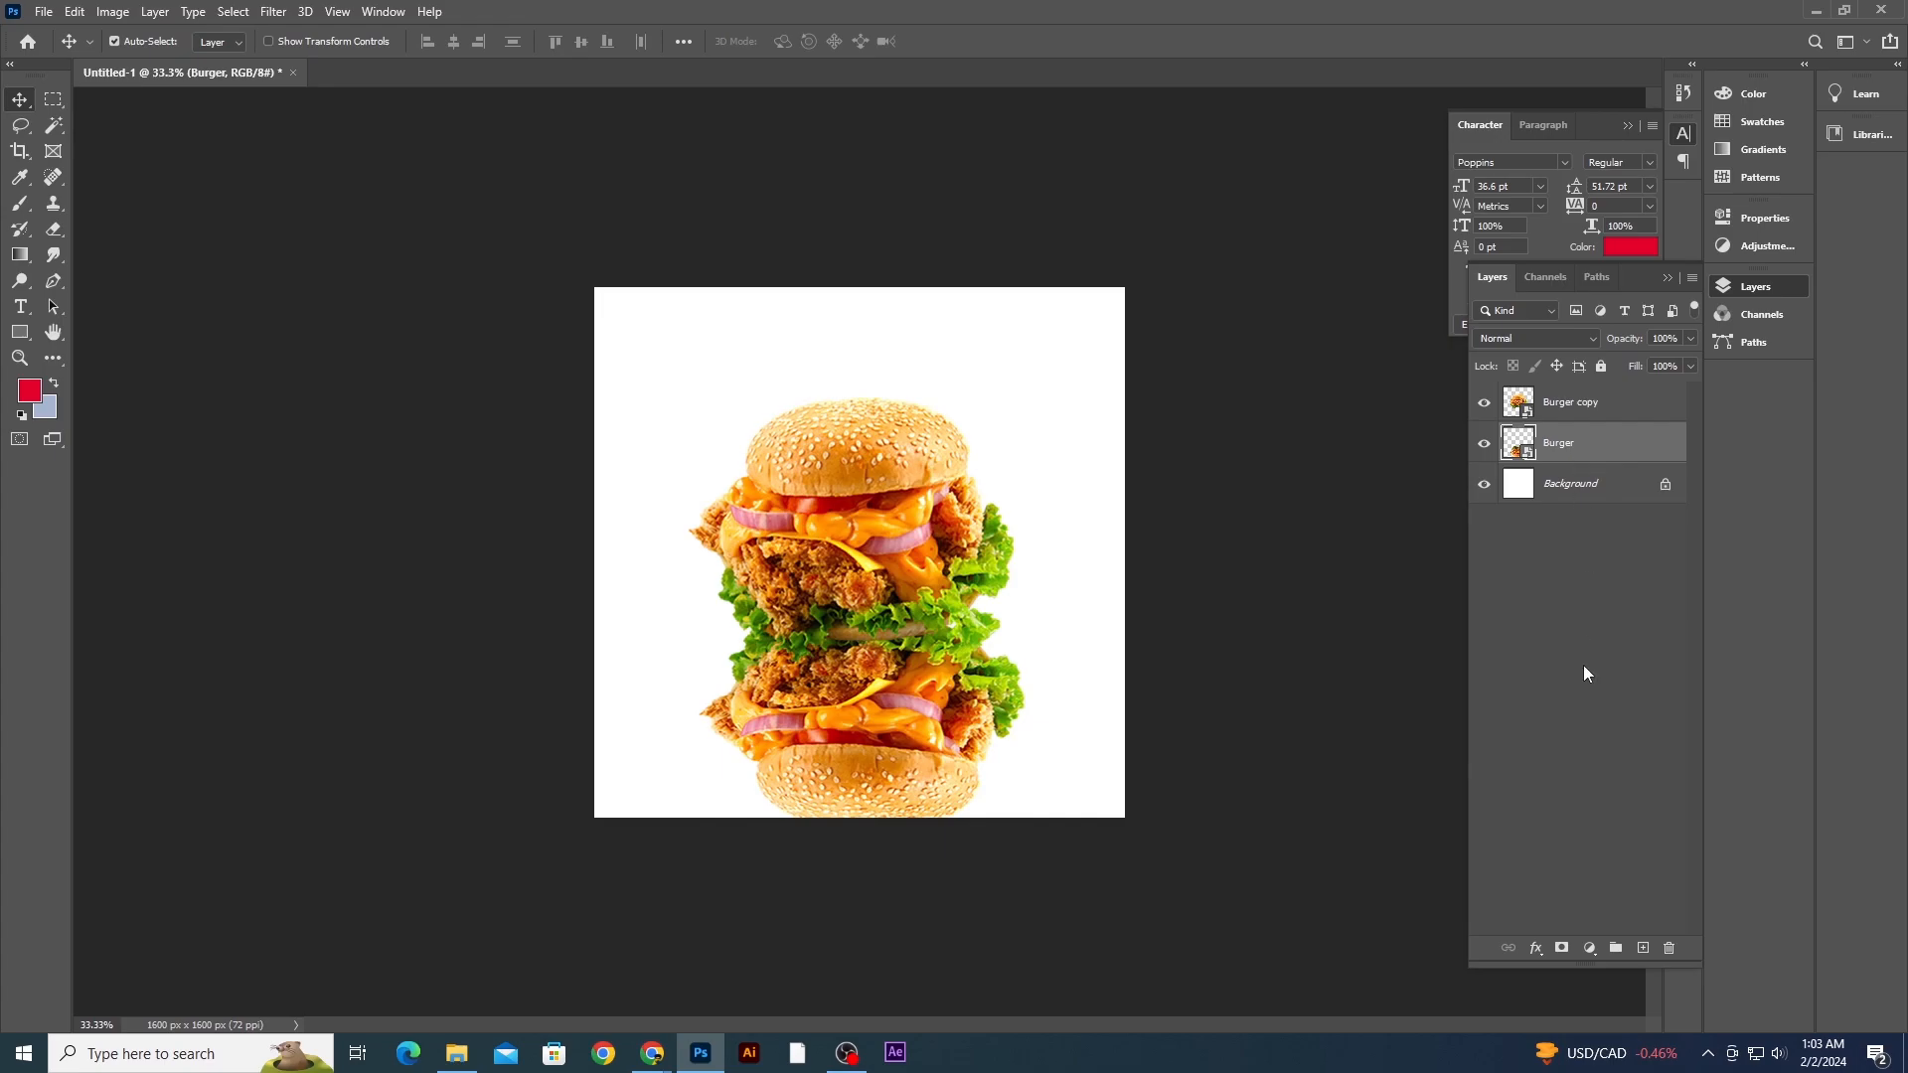
- Add a layer mask to the reflection and fade it out with a top-to-bottom black-white gradient
click(1562, 949)
key(g)
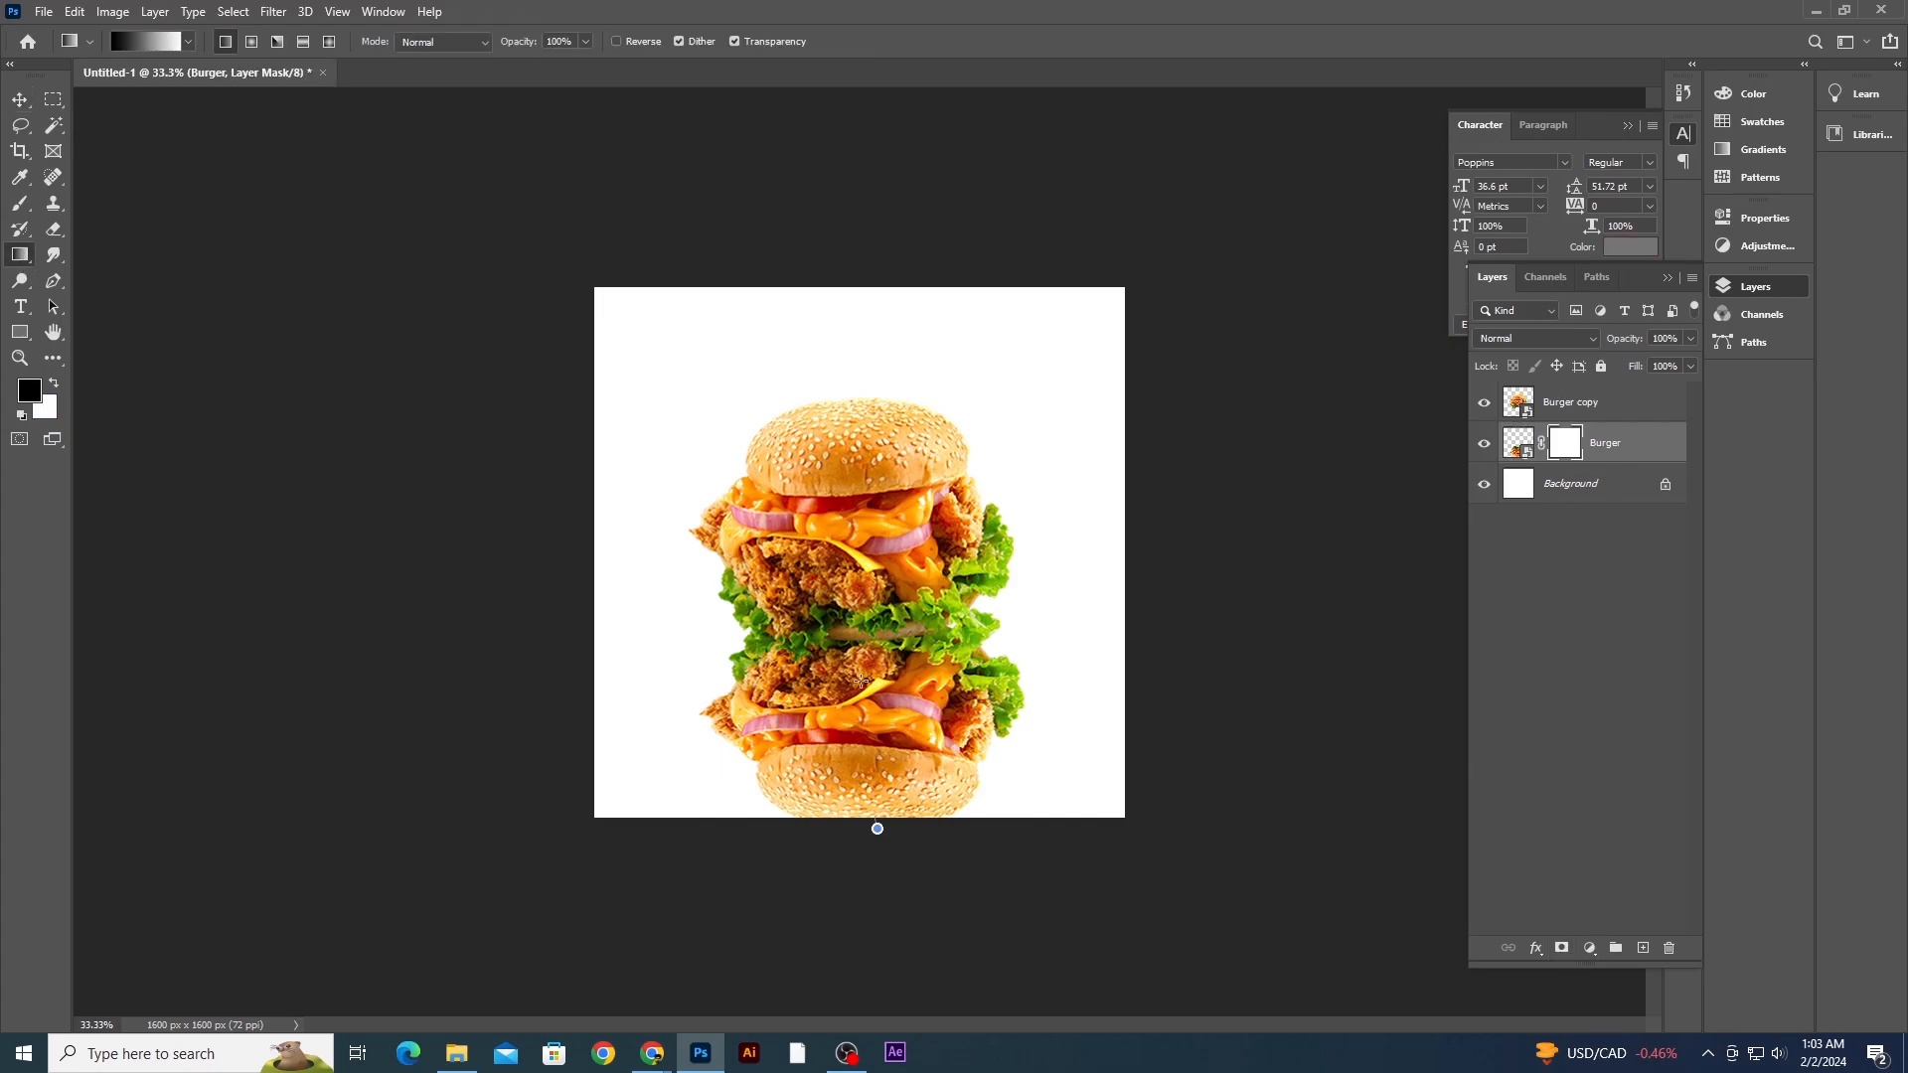
drag(880, 519, 876, 785)
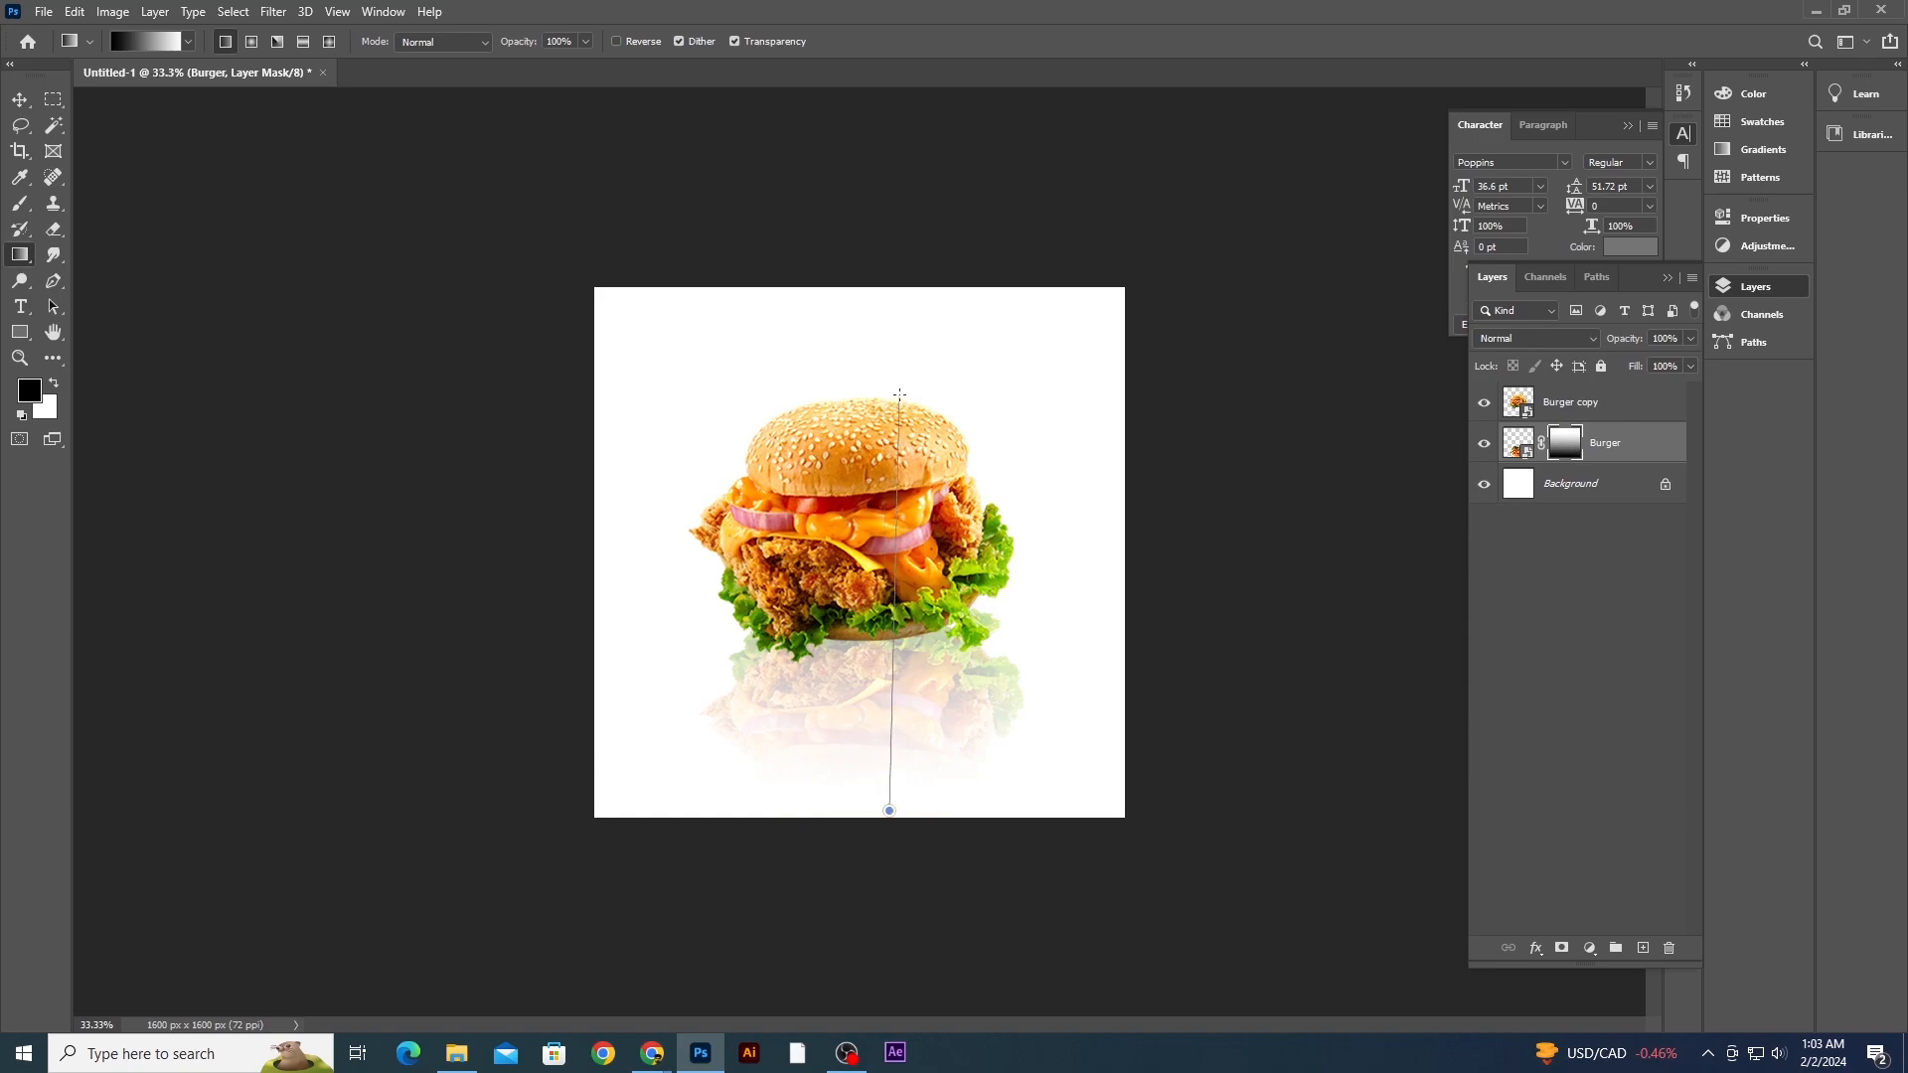
key(v)
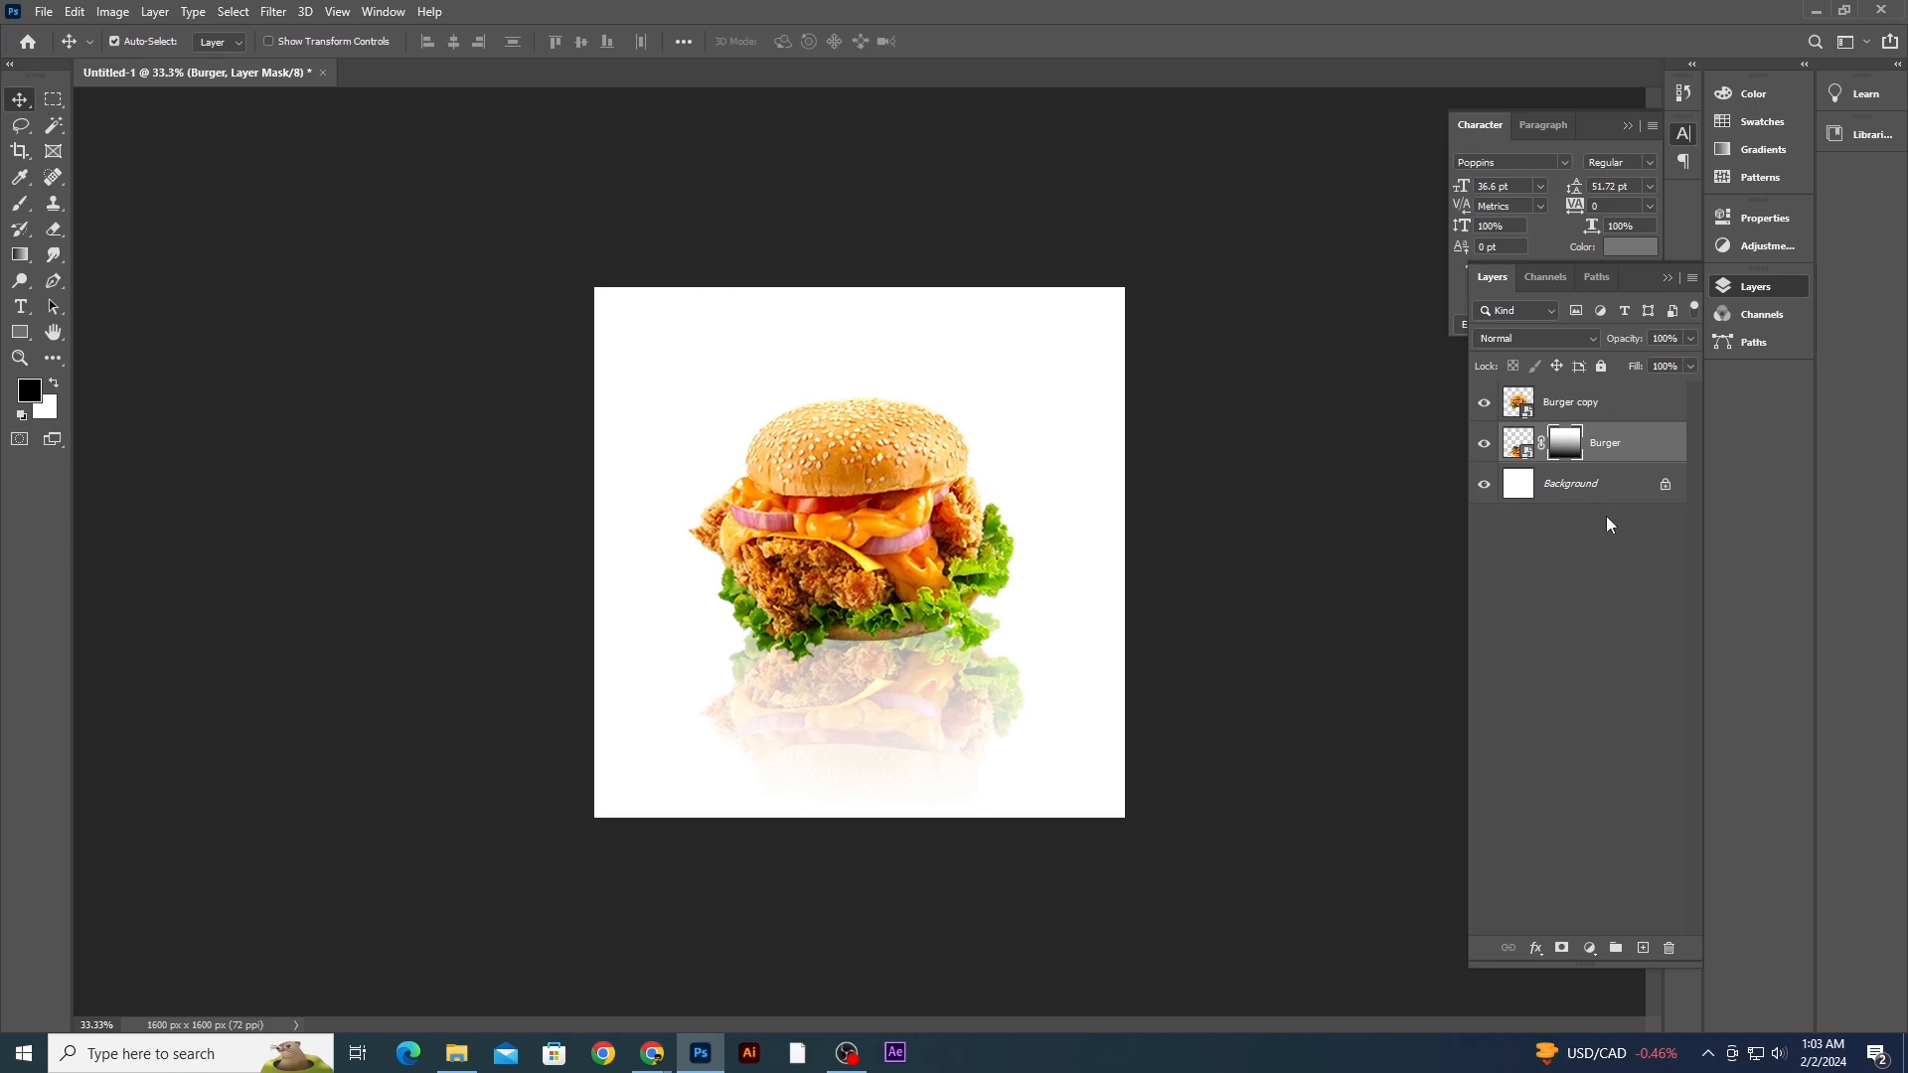
- Apply a Motion Blur with angle 0° and distance 25 pixels to the reflection layer
click(1517, 442)
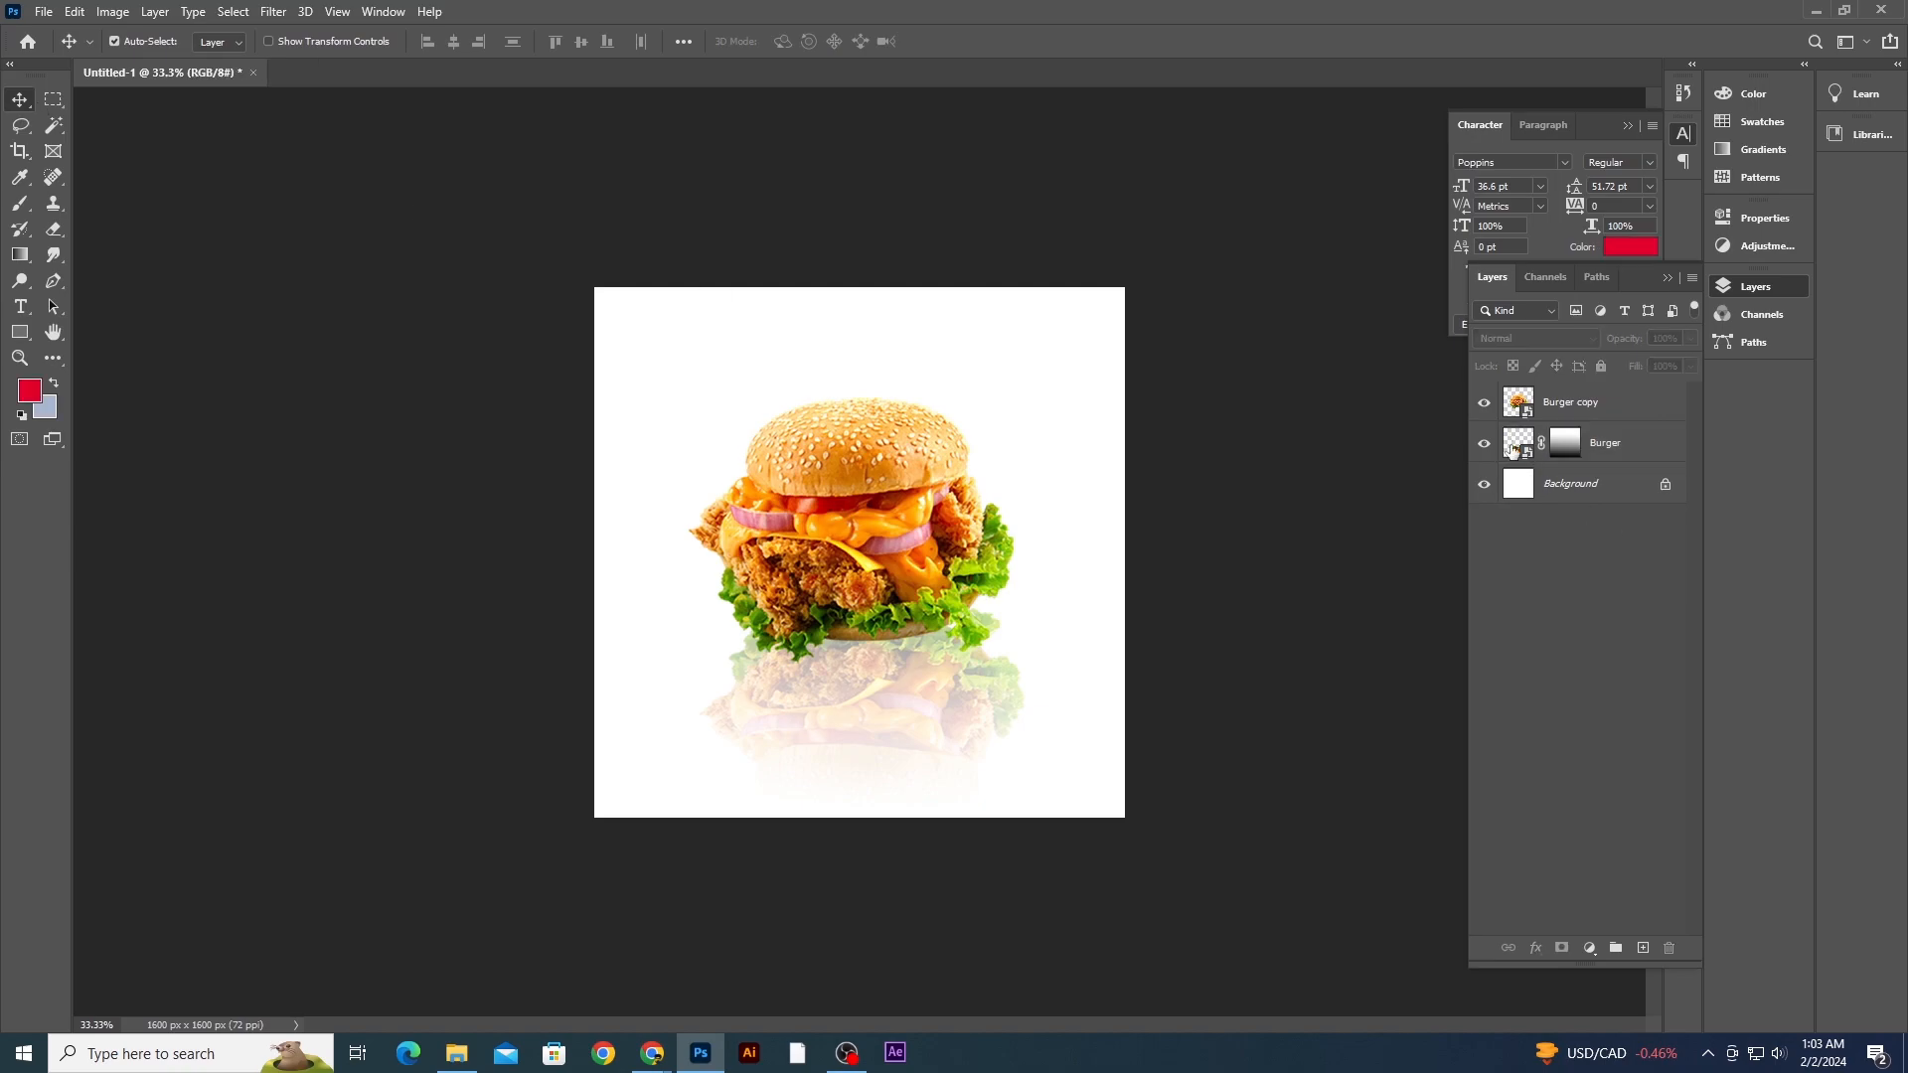
click(273, 12)
mouse_move(308, 276)
click(561, 348)
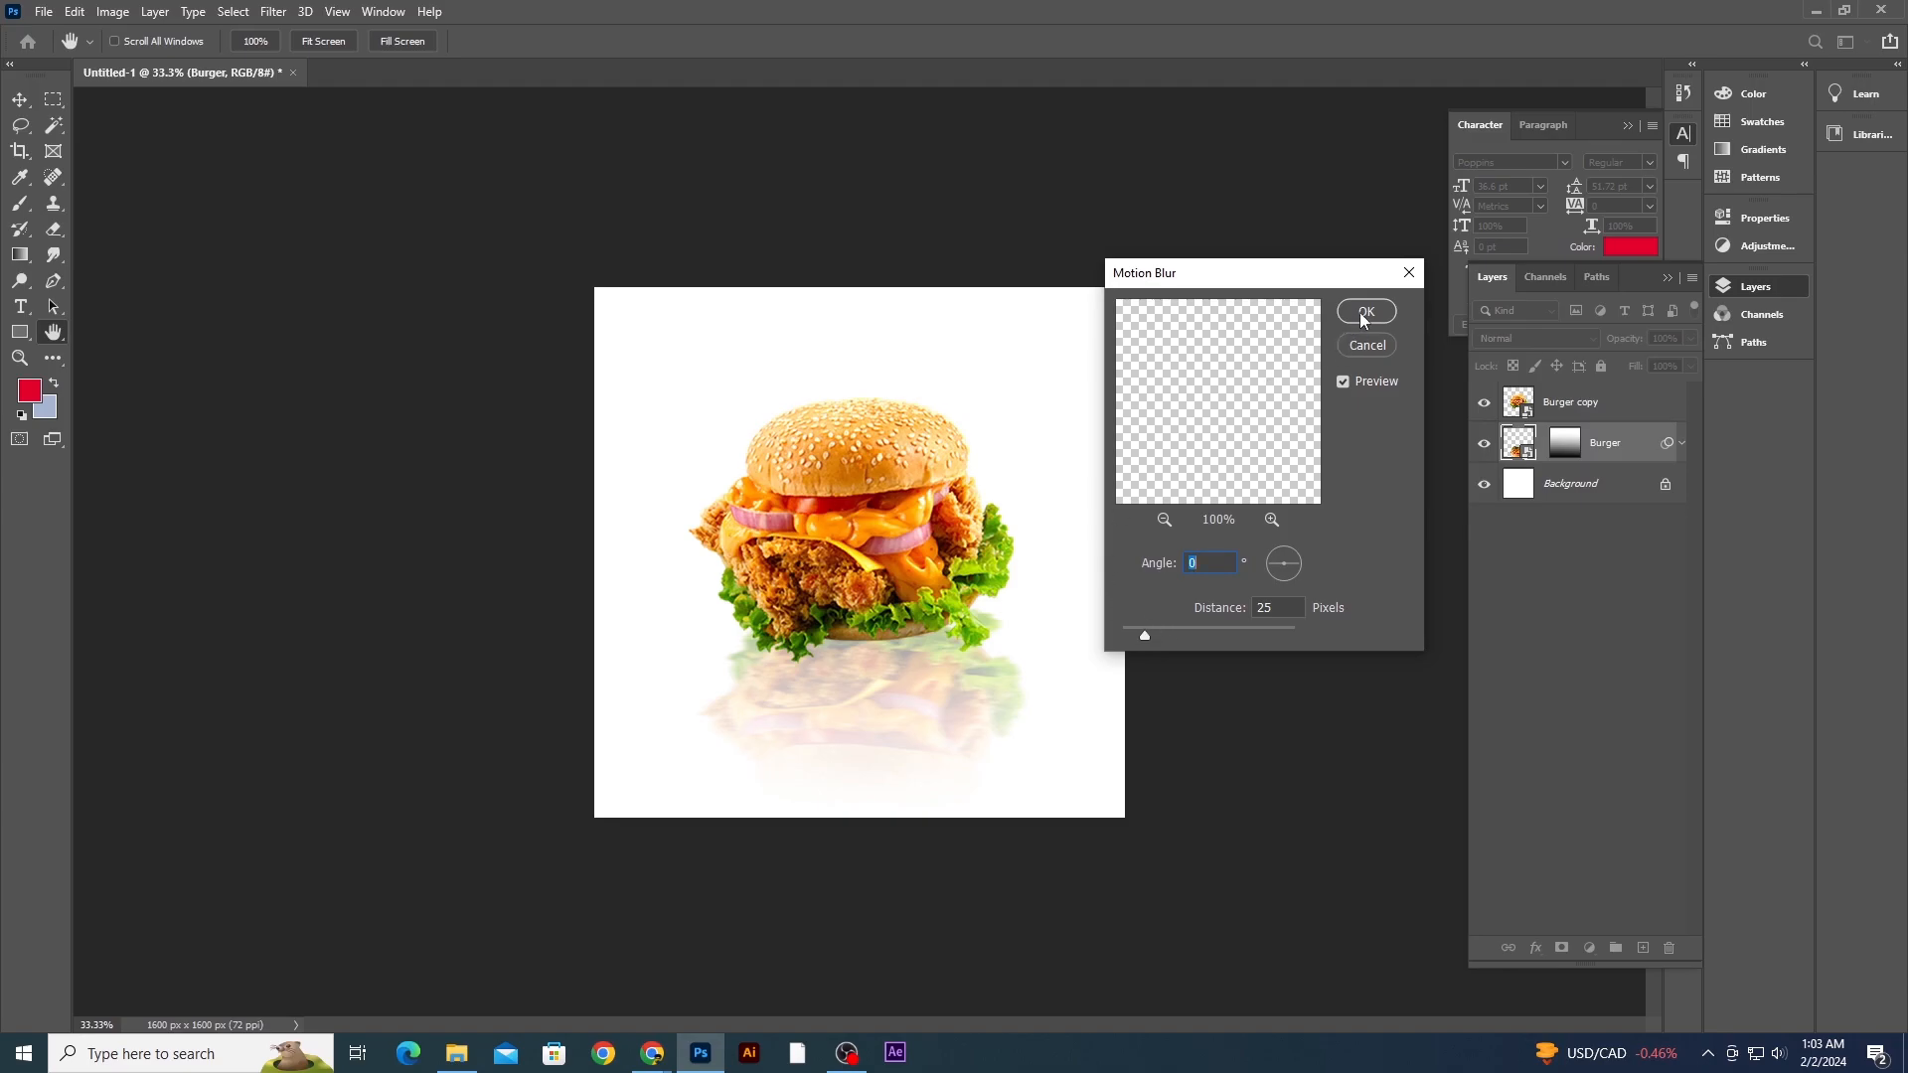
click(1361, 313)
- Create a new empty layer above the reflection layer and pick the Brush tool with a smaller size
key(ctrl+plus)
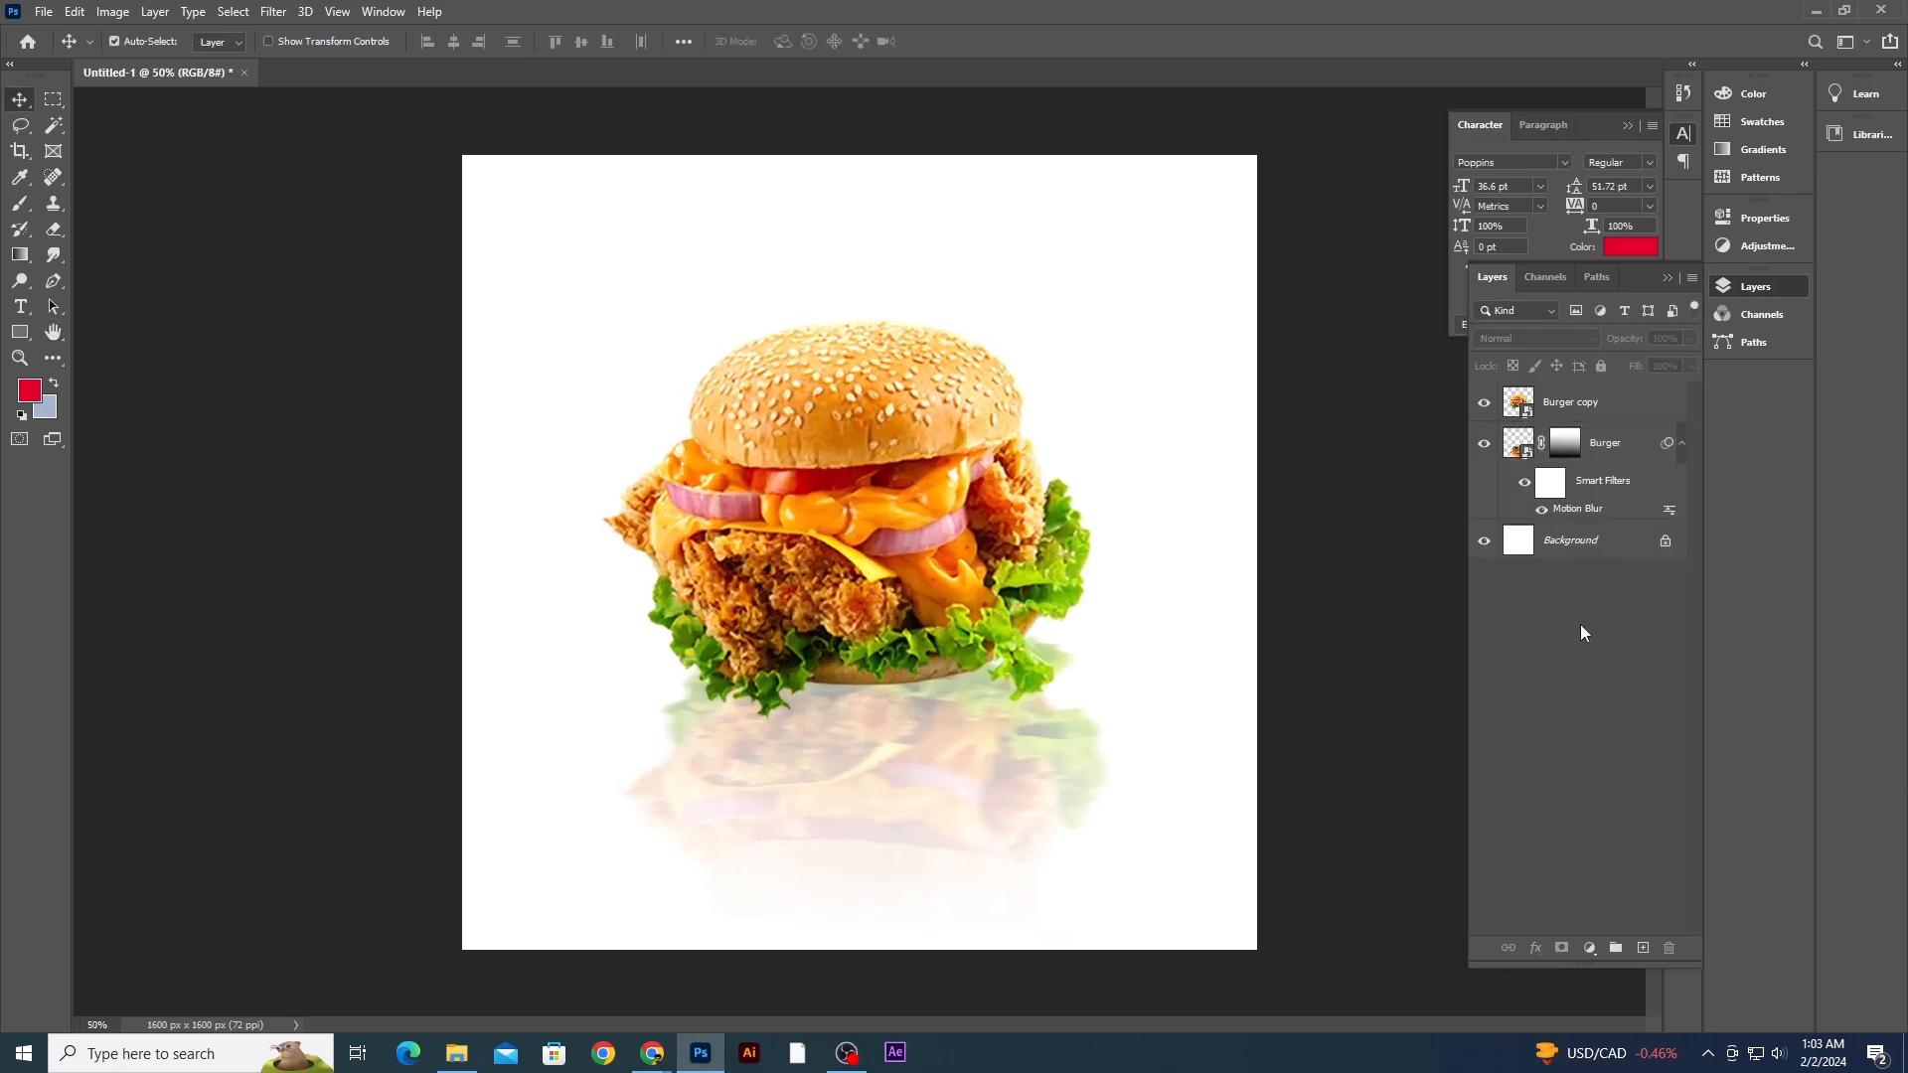
click(1610, 447)
click(1643, 949)
key(b)
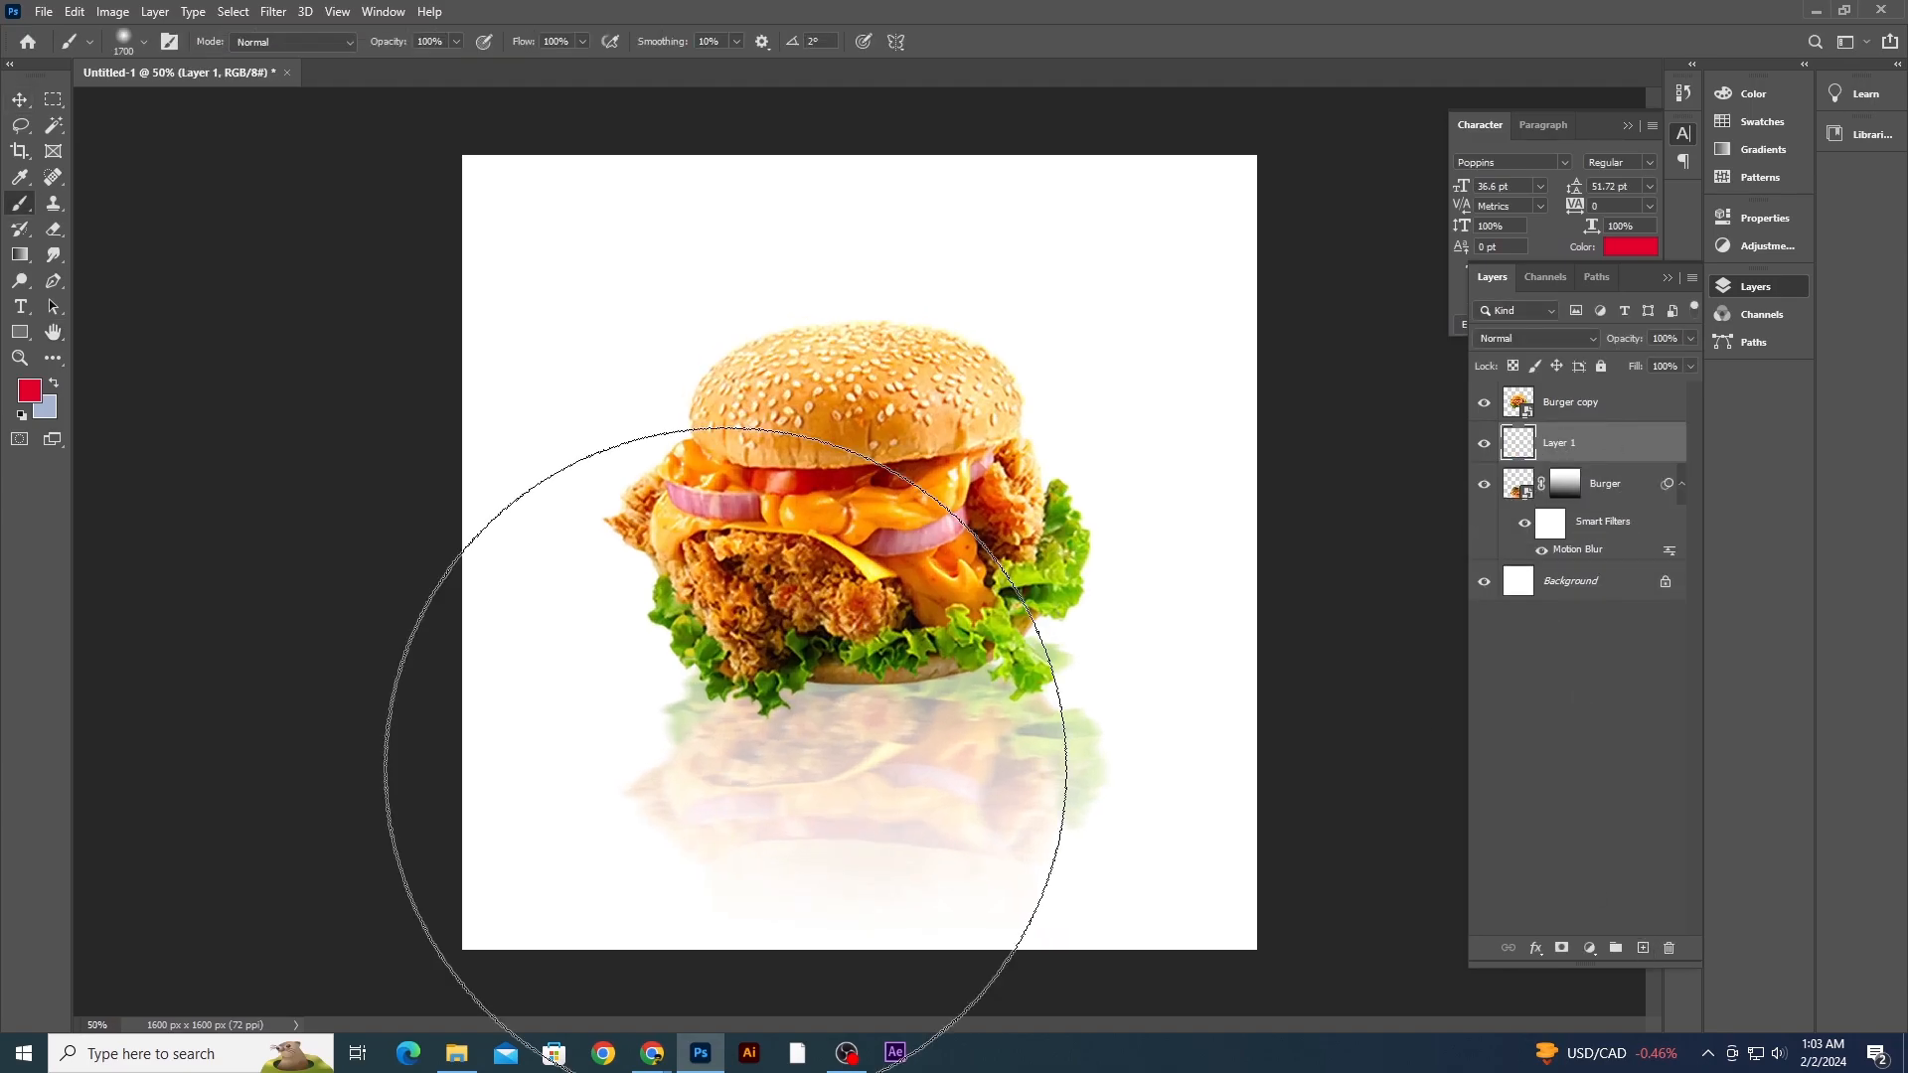
key(bracketleft)
key(bracketleft)
key(bracketleft)
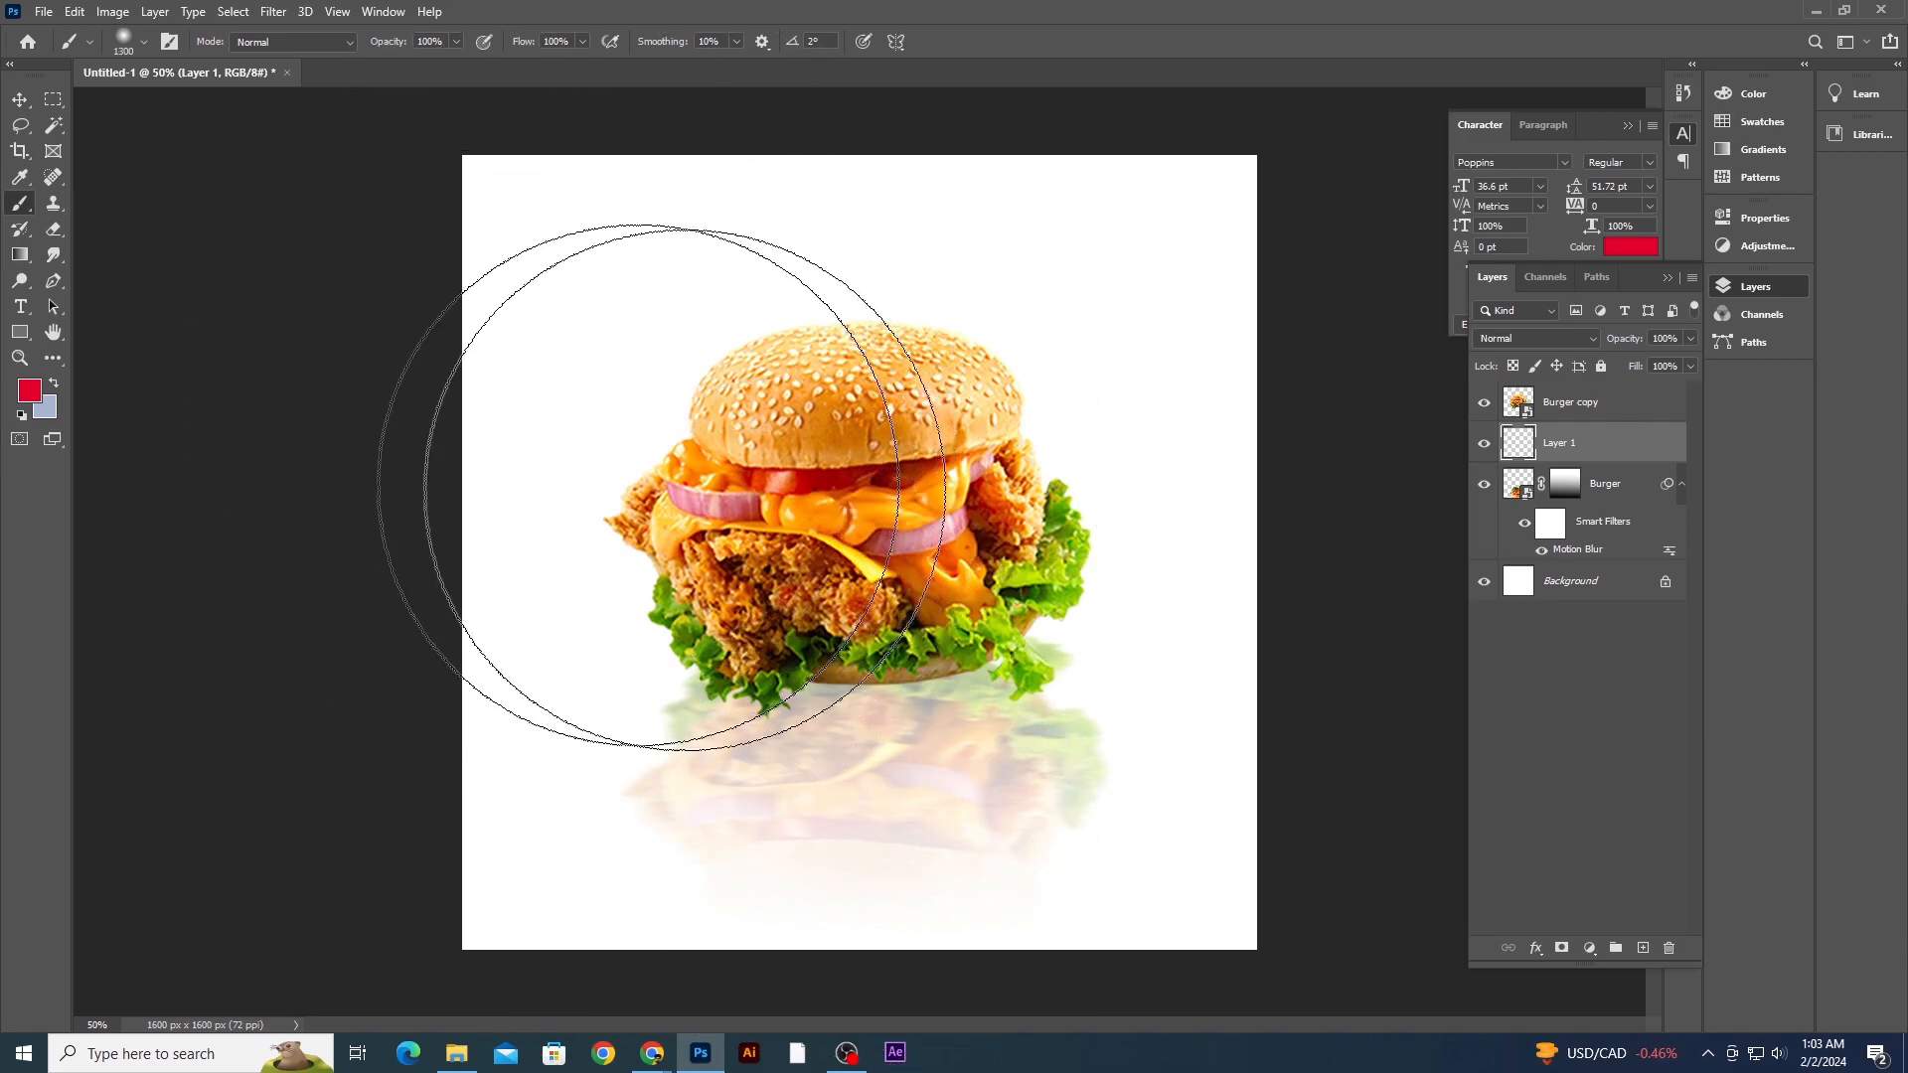
- Paint a flattened 1300 px soft brush dab on the new layer and undo it
click(123, 41)
drag(67, 104, 70, 112)
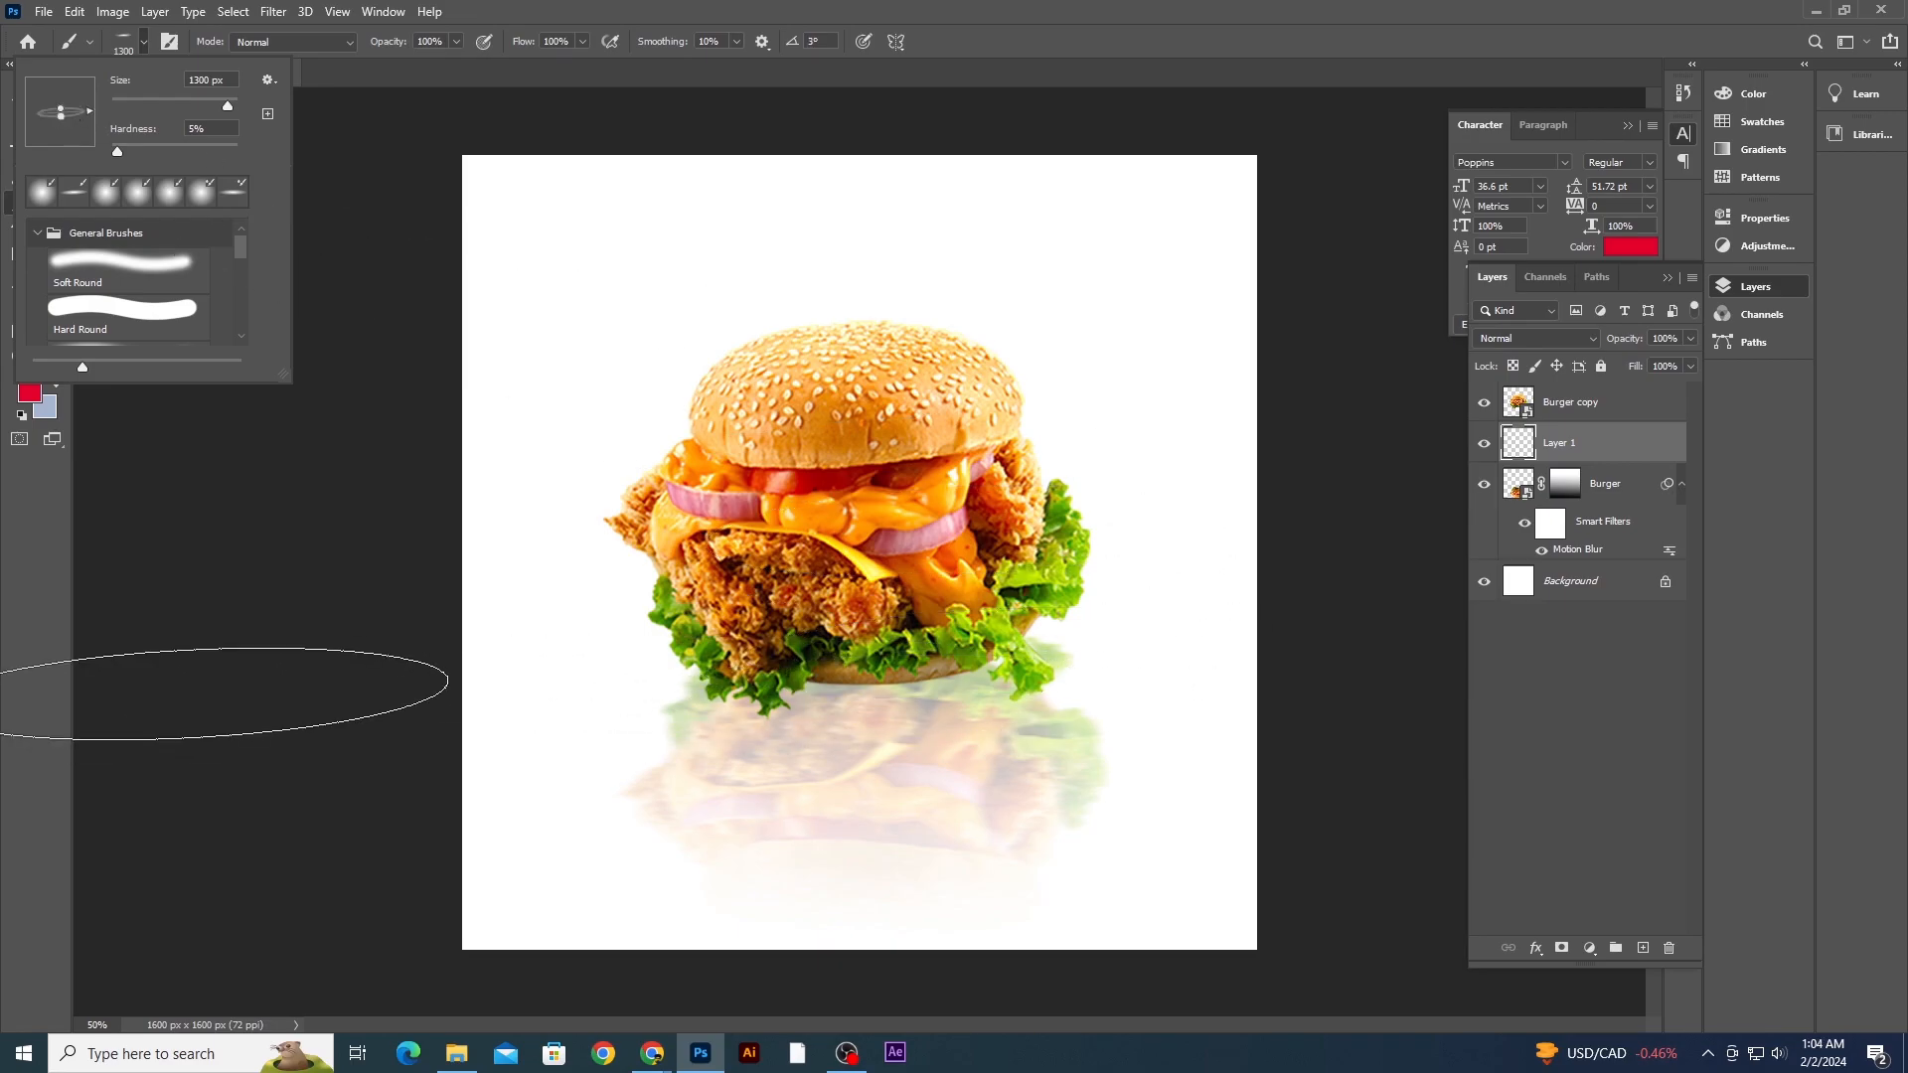
click(229, 684)
key(ctrl+z)
- Reduce the brush size and set the foreground color to black, 000000
key(bracketleft)
key(bracketleft)
key(bracketleft)
key(bracketleft)
key(bracketleft)
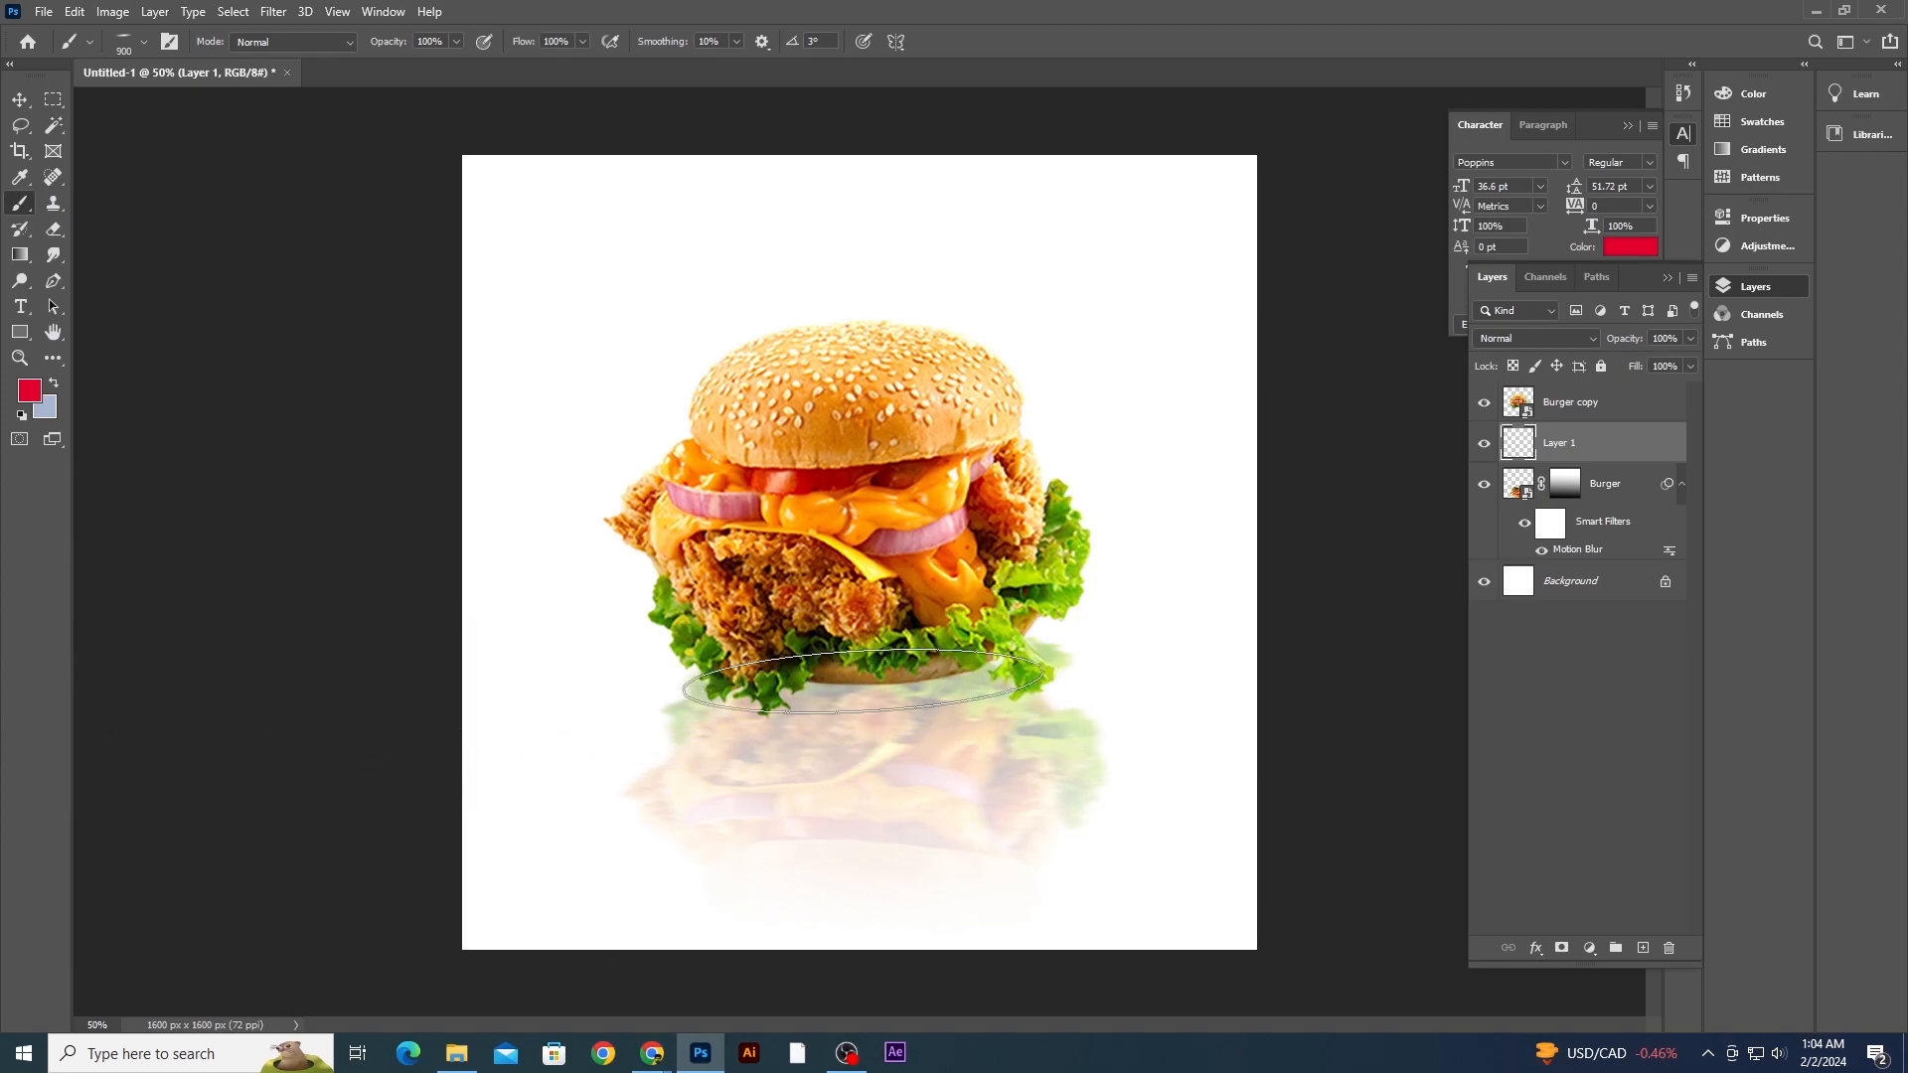
click(54, 383)
click(29, 390)
drag(632, 815, 388, 907)
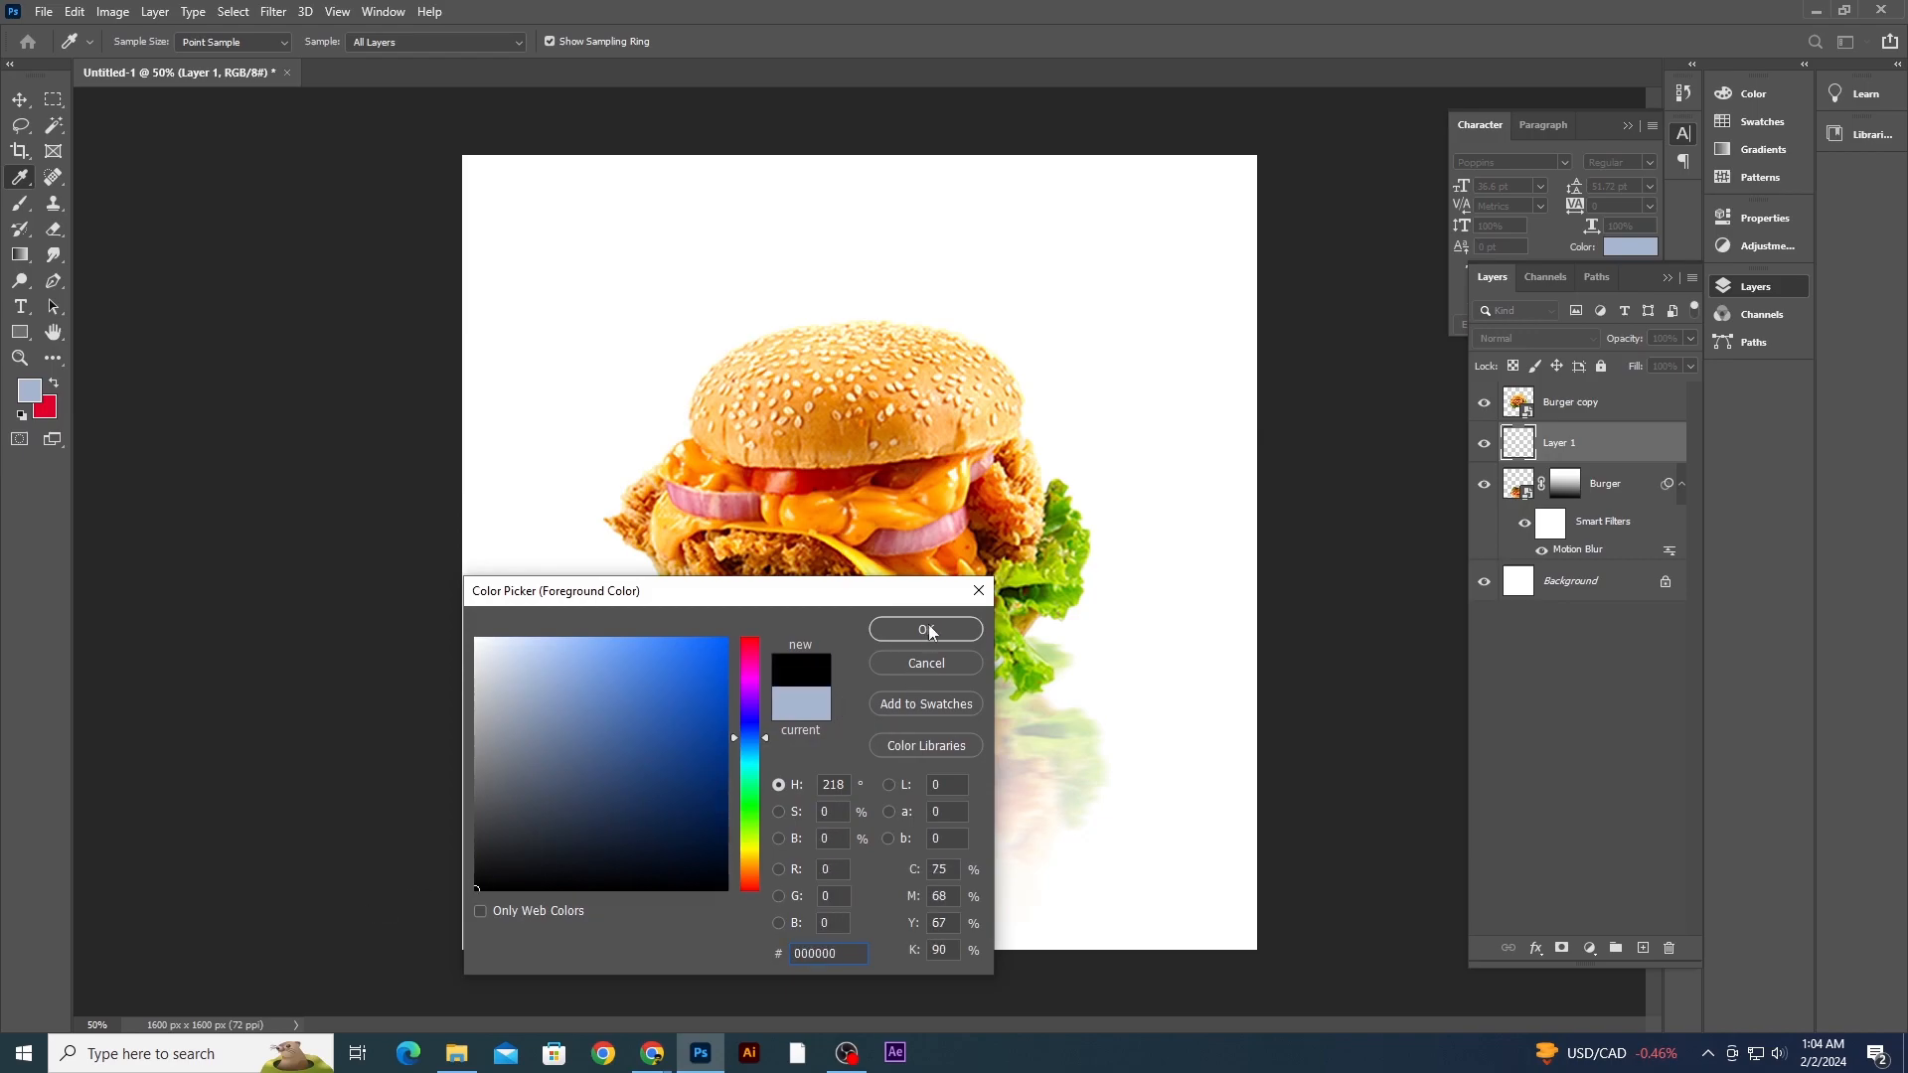
click(927, 630)
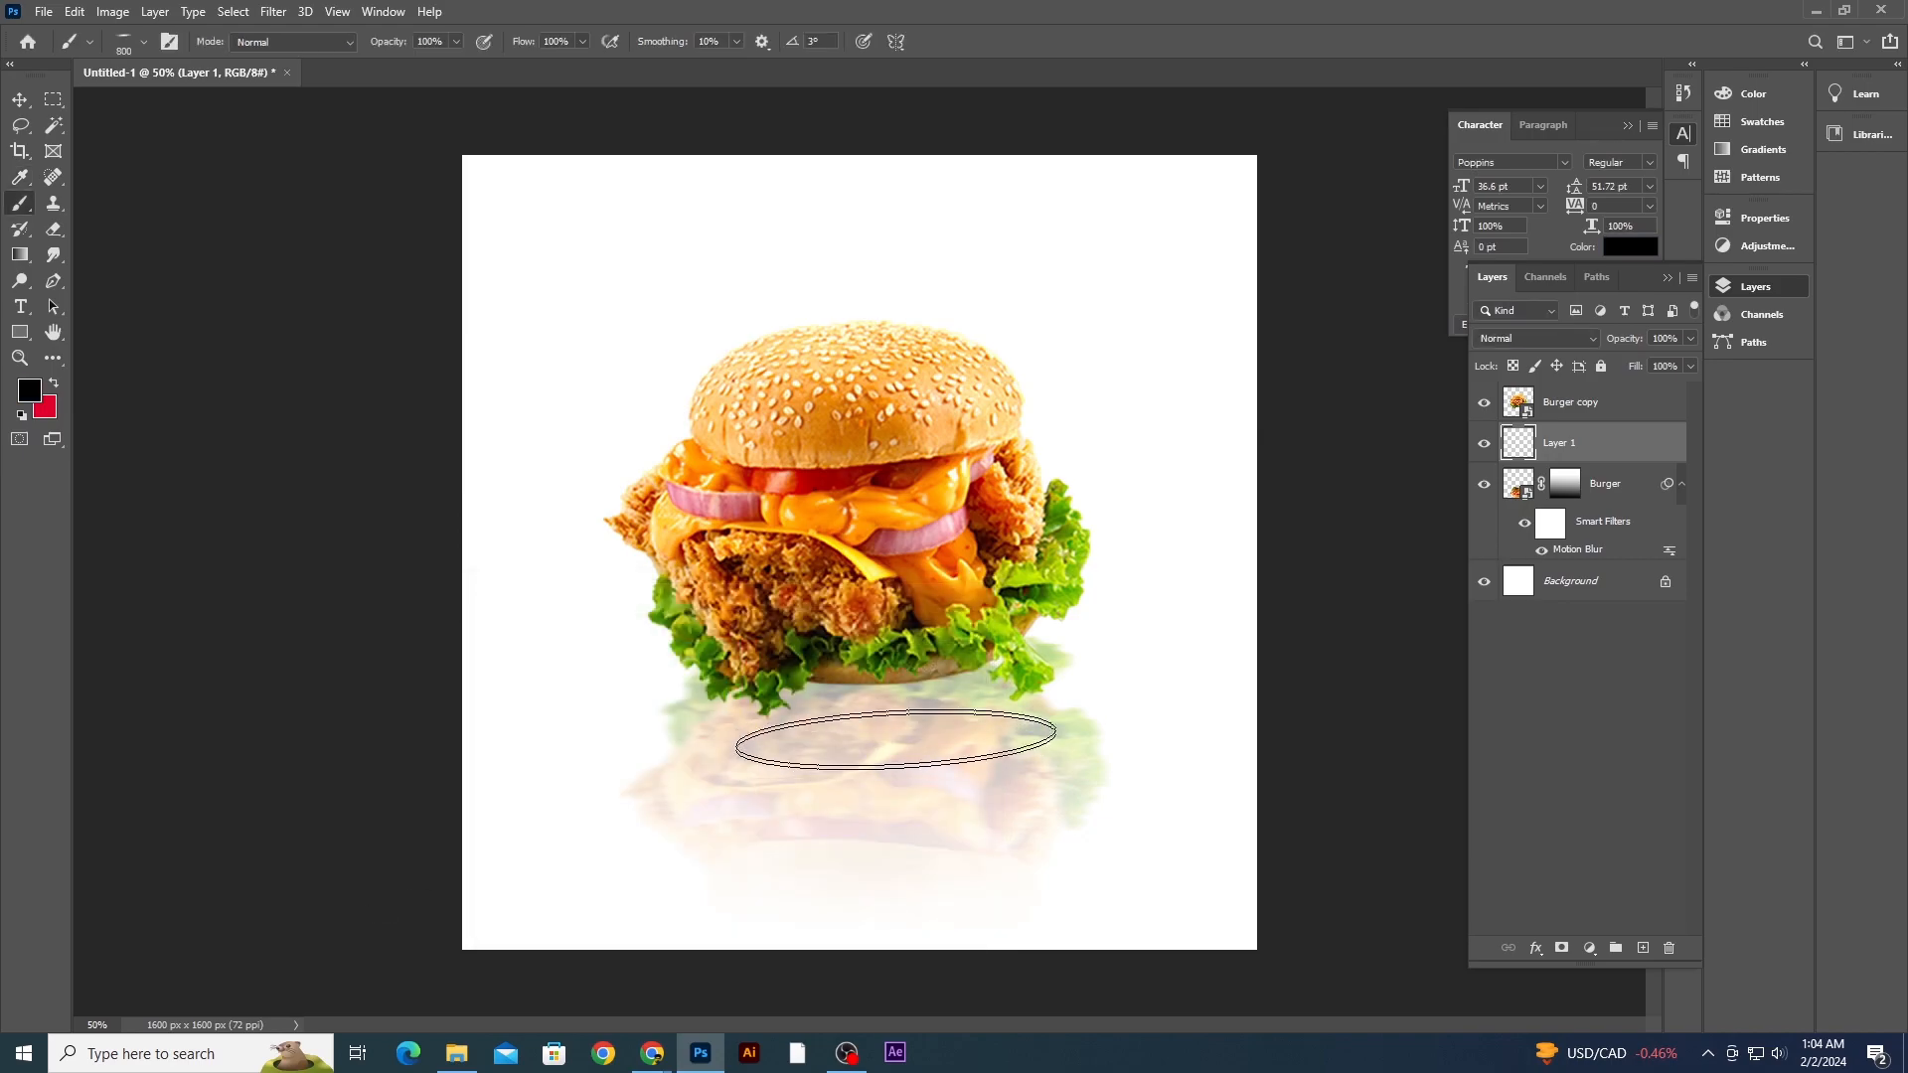
- Paint a soft, flattened 700 px black contact shadow under the burger's base
click(129, 44)
drag(100, 112, 103, 113)
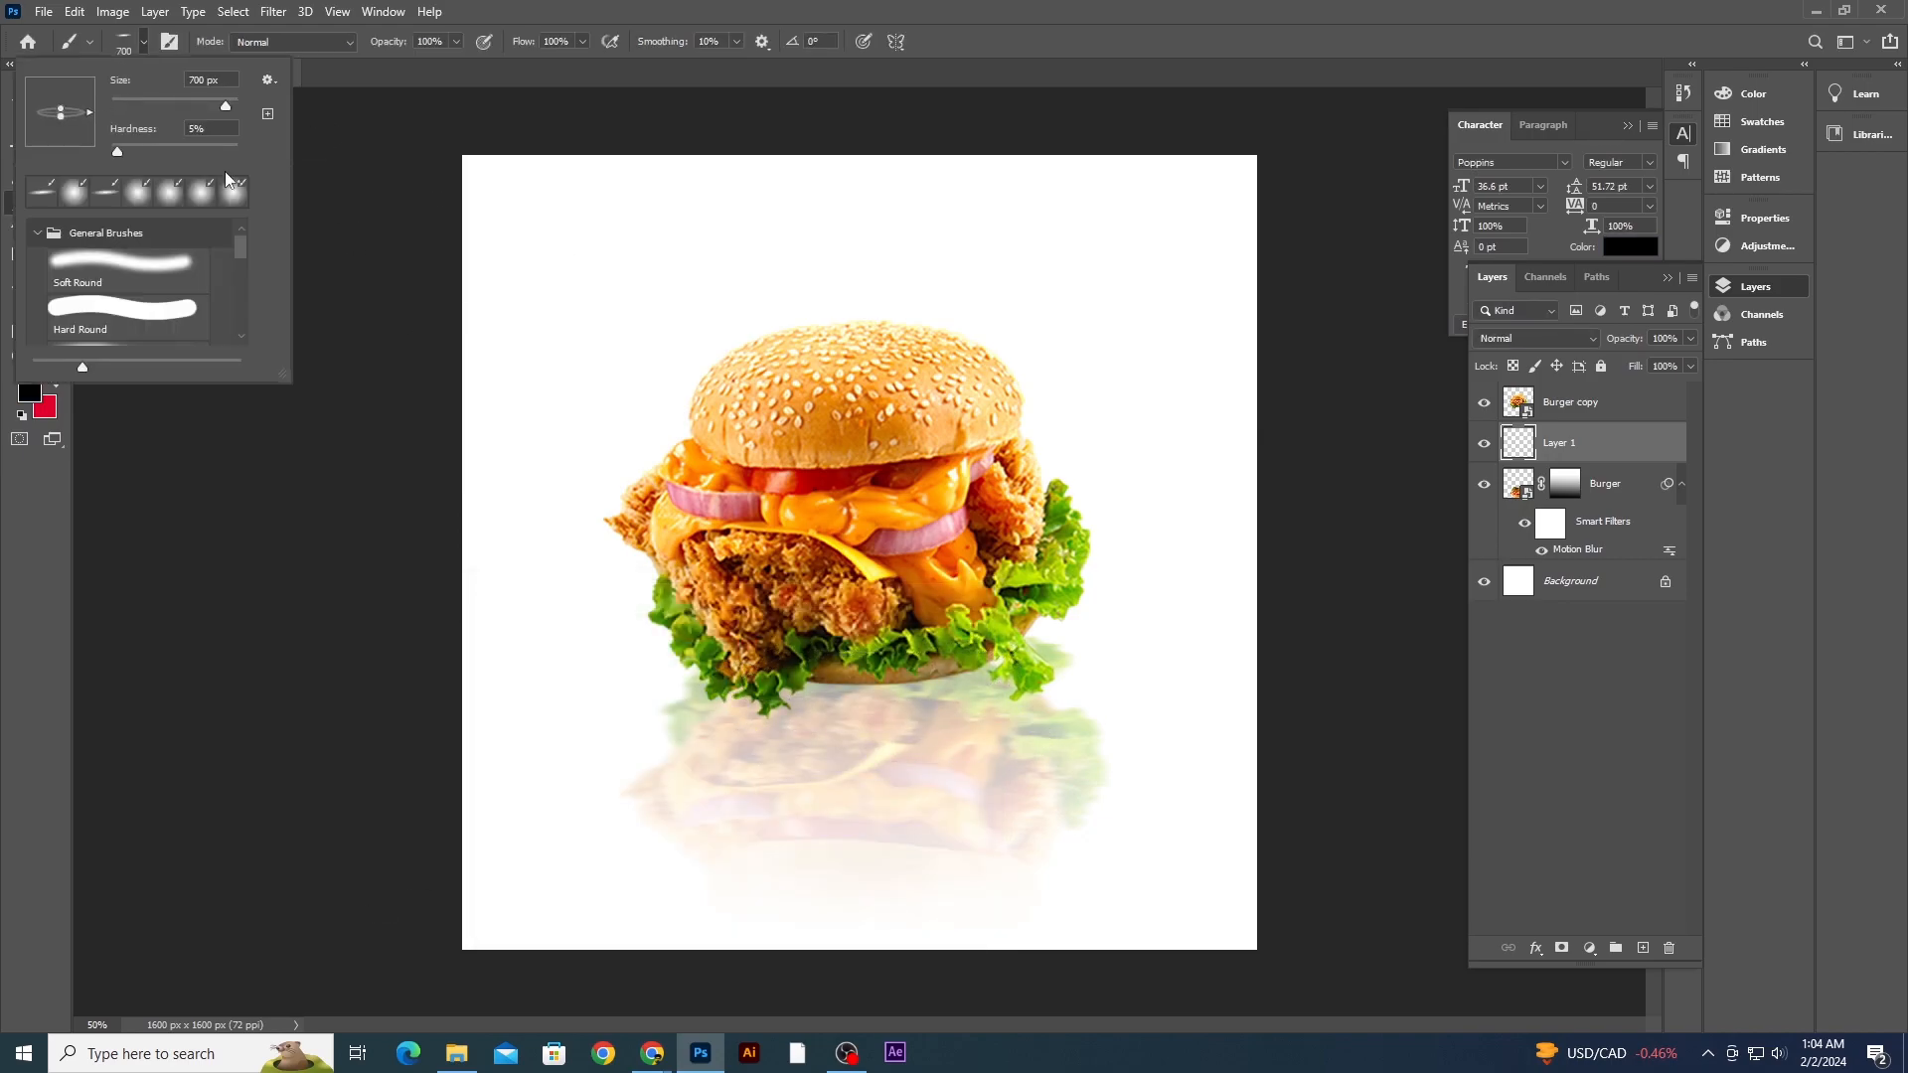
click(892, 676)
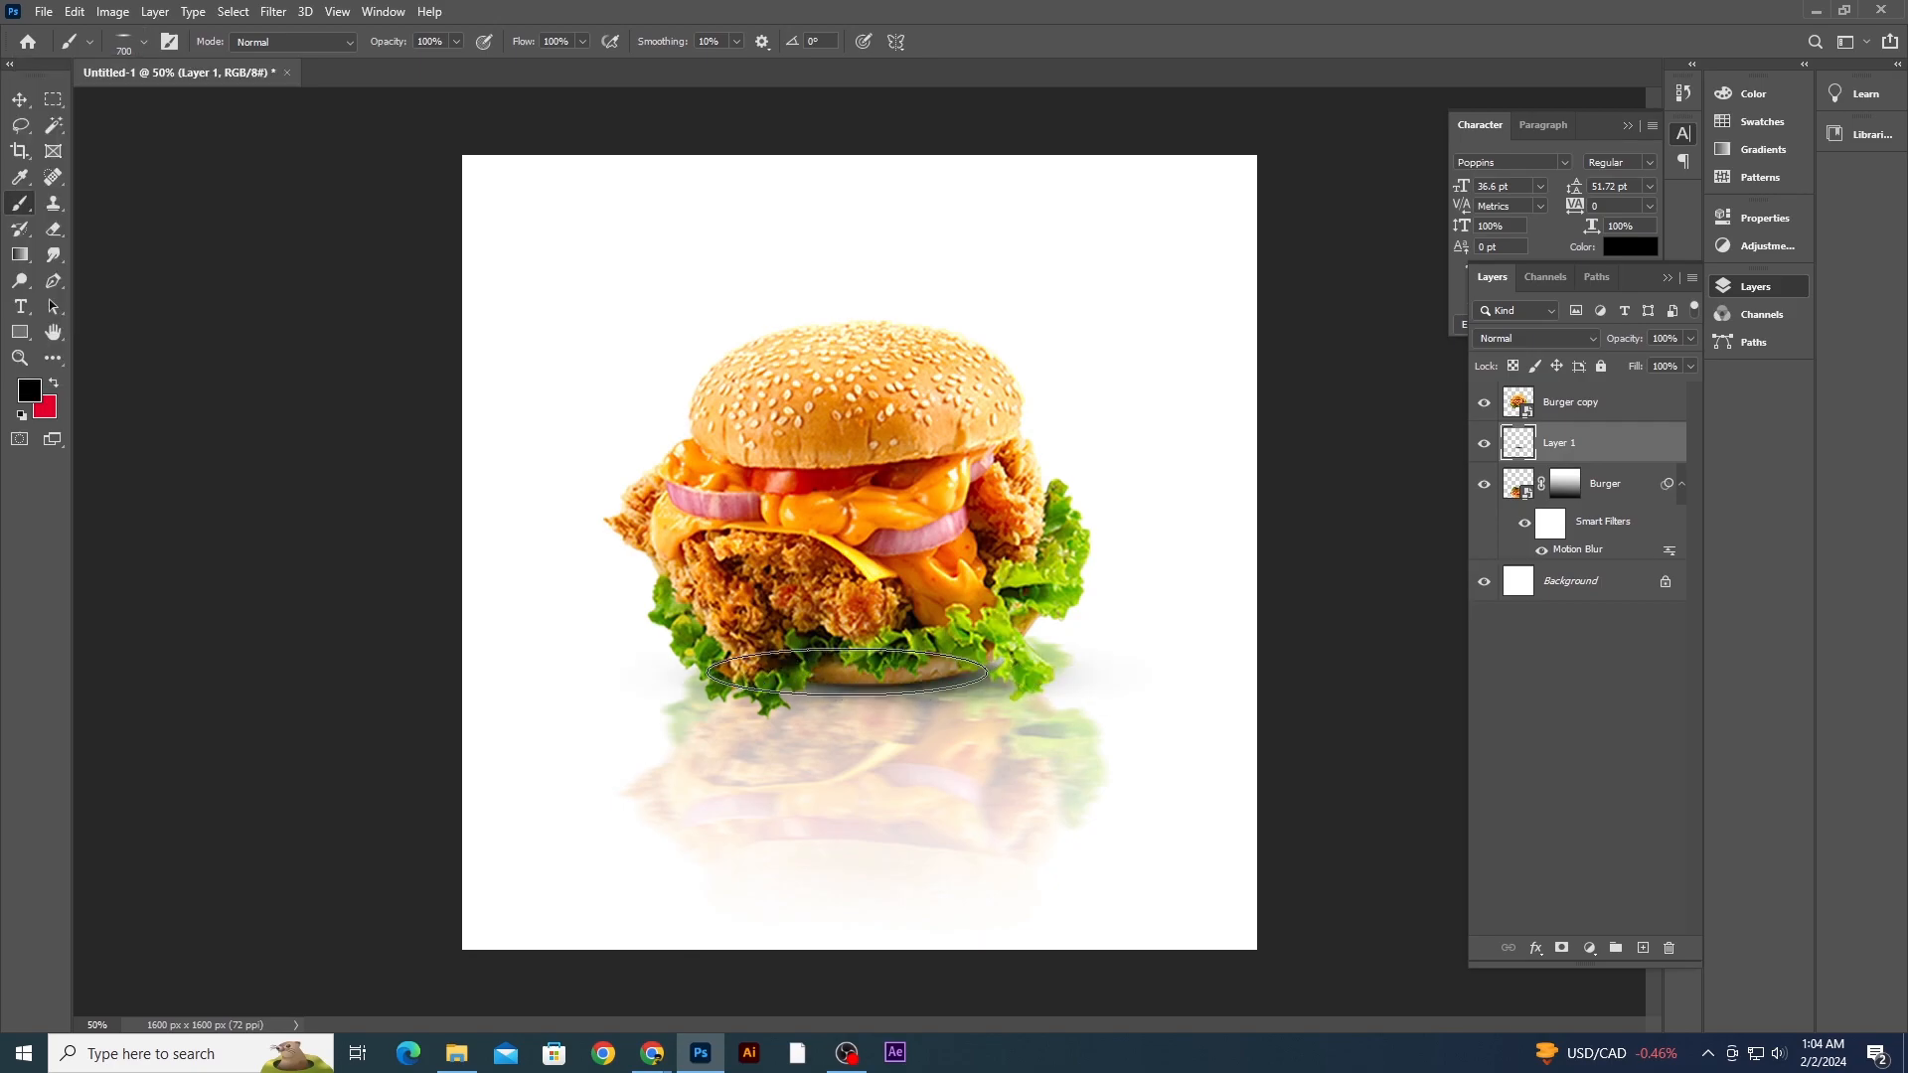
key(ctrl+plus)
key(ctrl+plus)
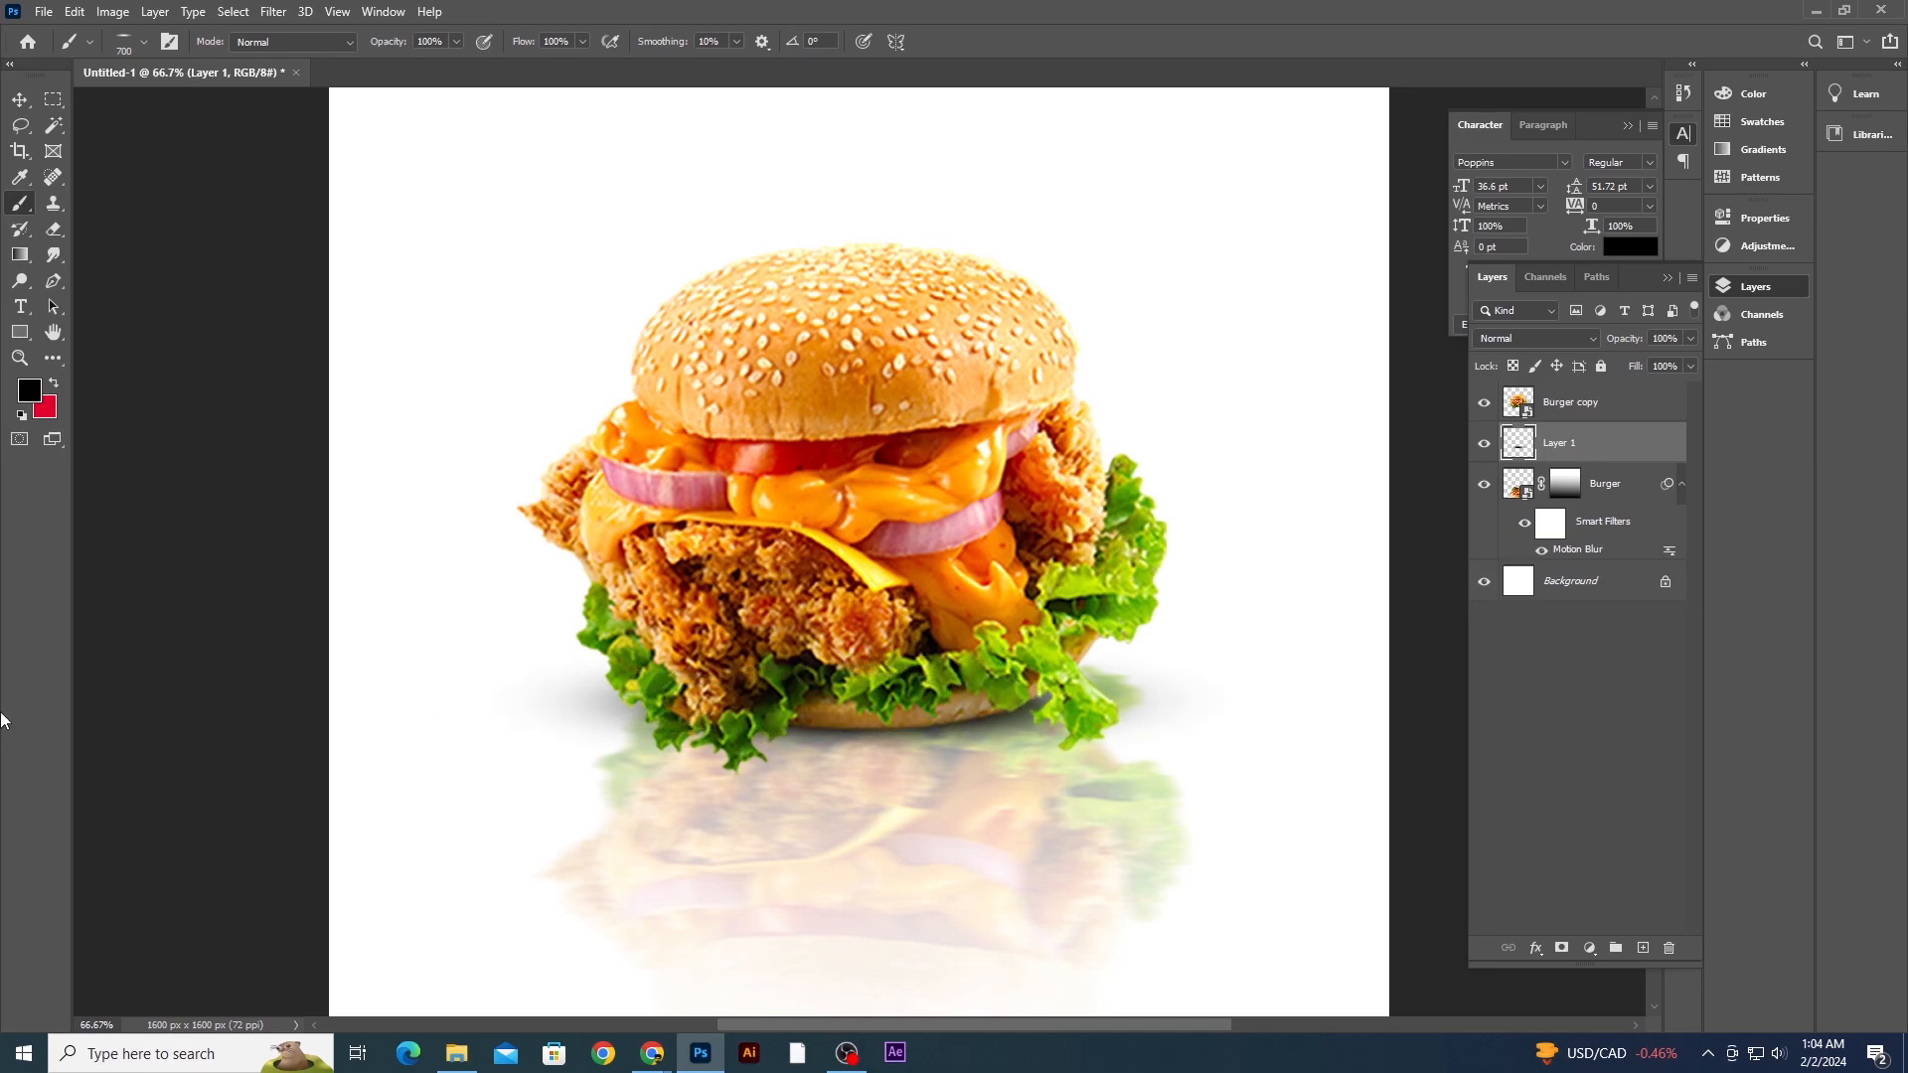
key(ctrl+minus)
key(ctrl+minus)
key(ctrl+plus)
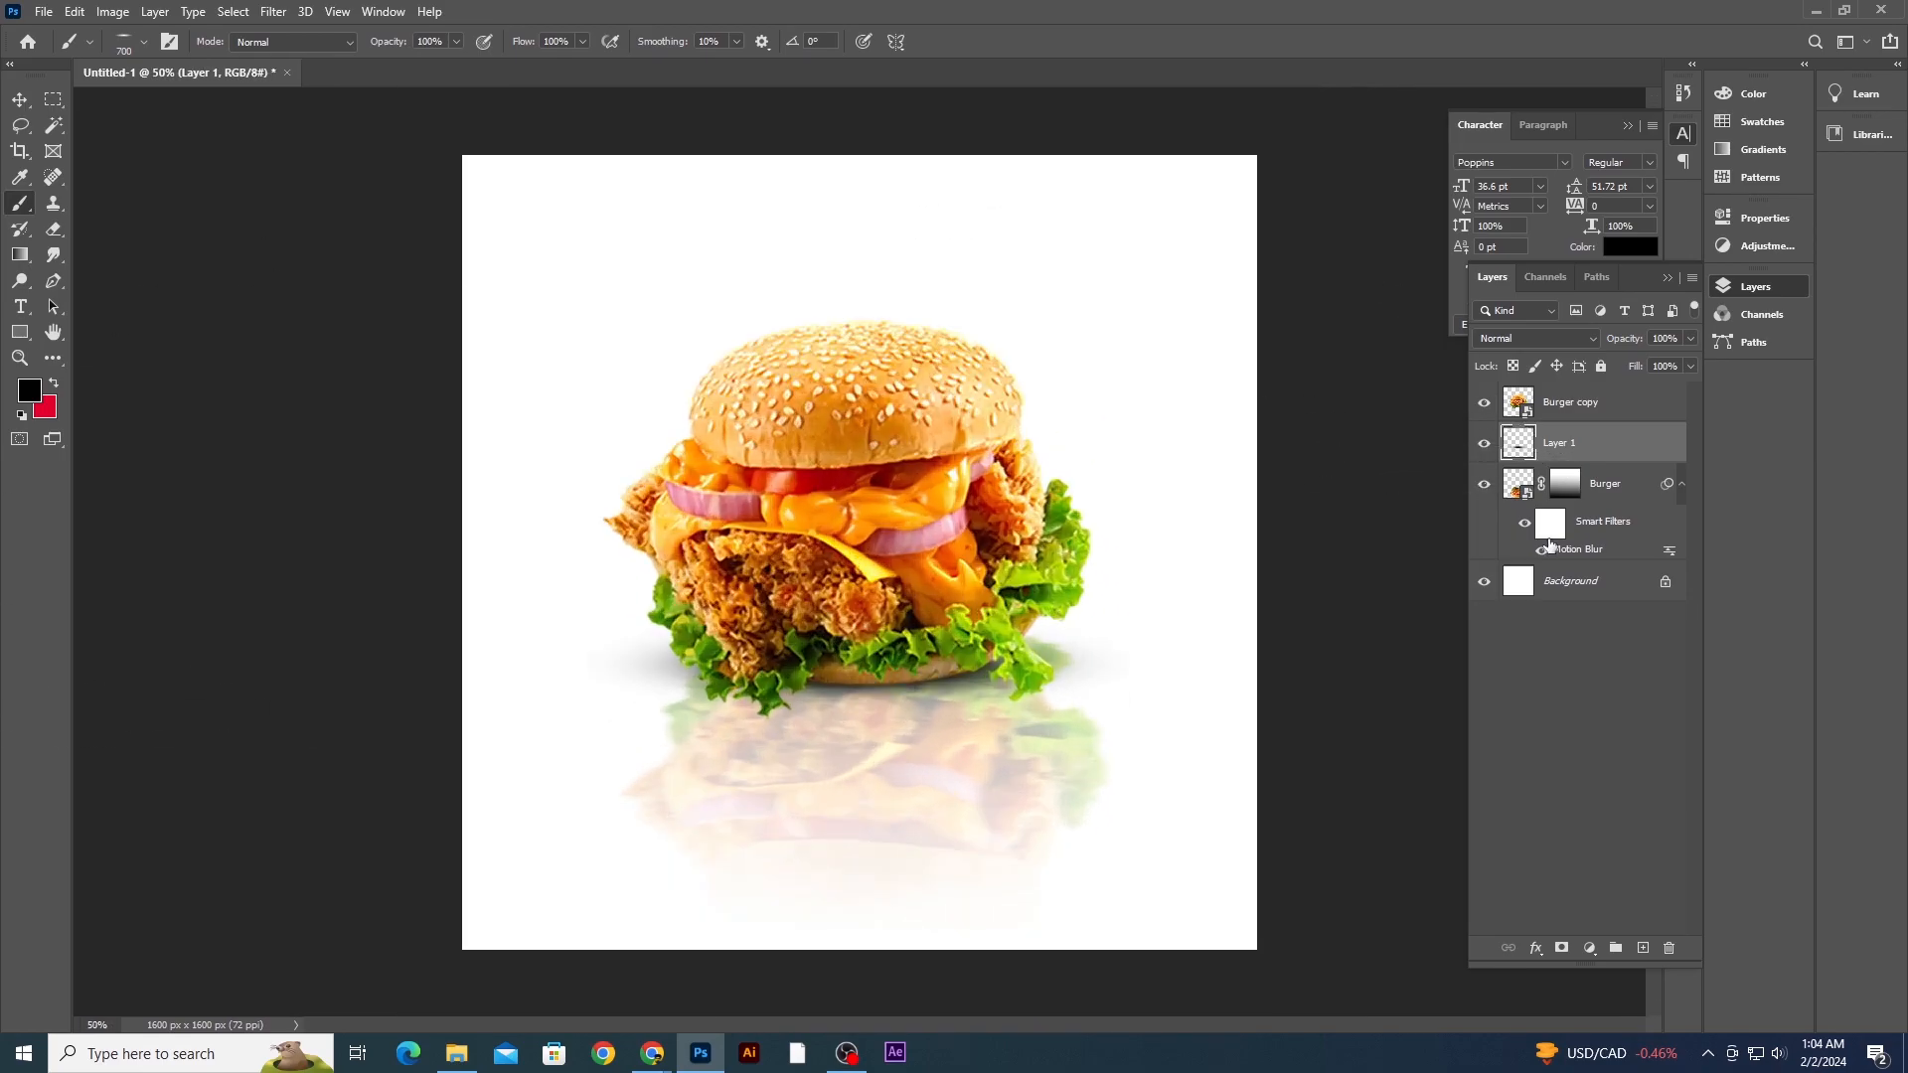
- Group the burger, shadow and reflection layers into a group named Burger
ctrl+click(1614, 478)
ctrl+click(1588, 417)
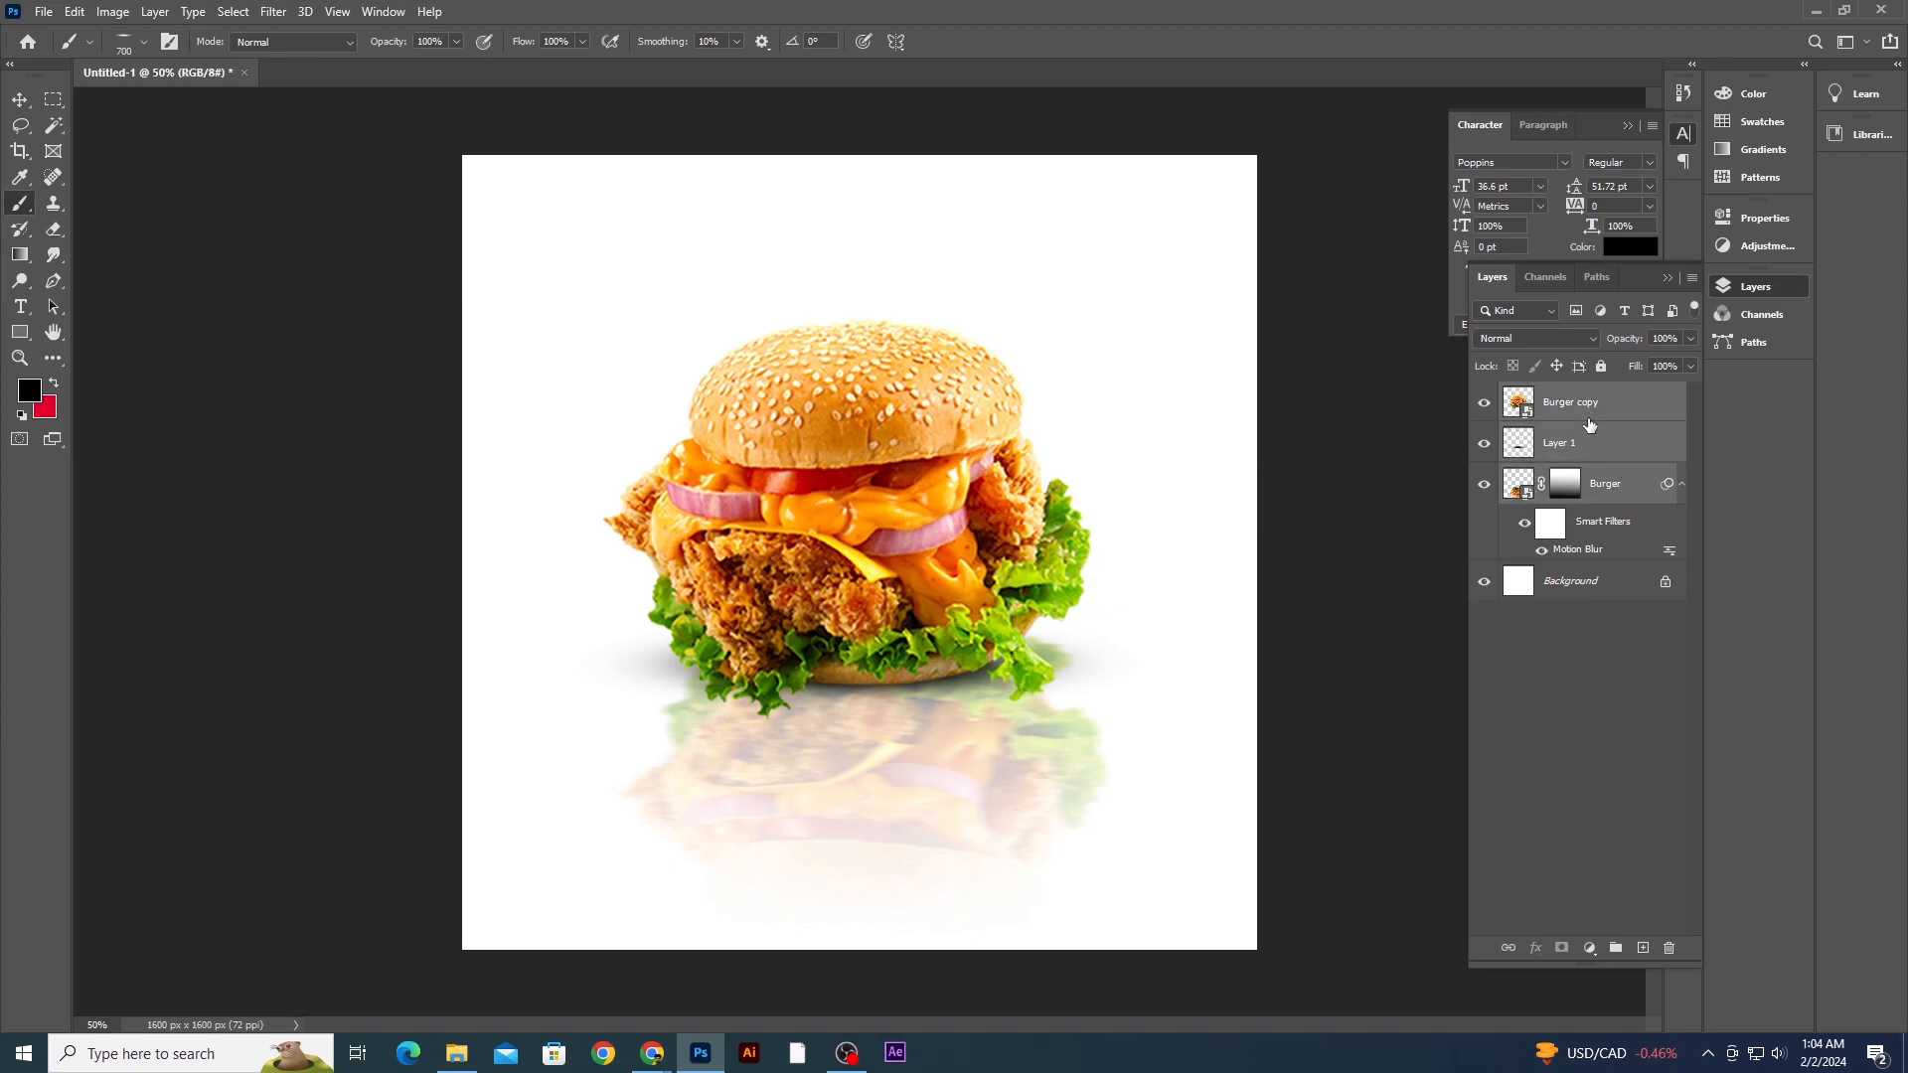
key(ctrl+g)
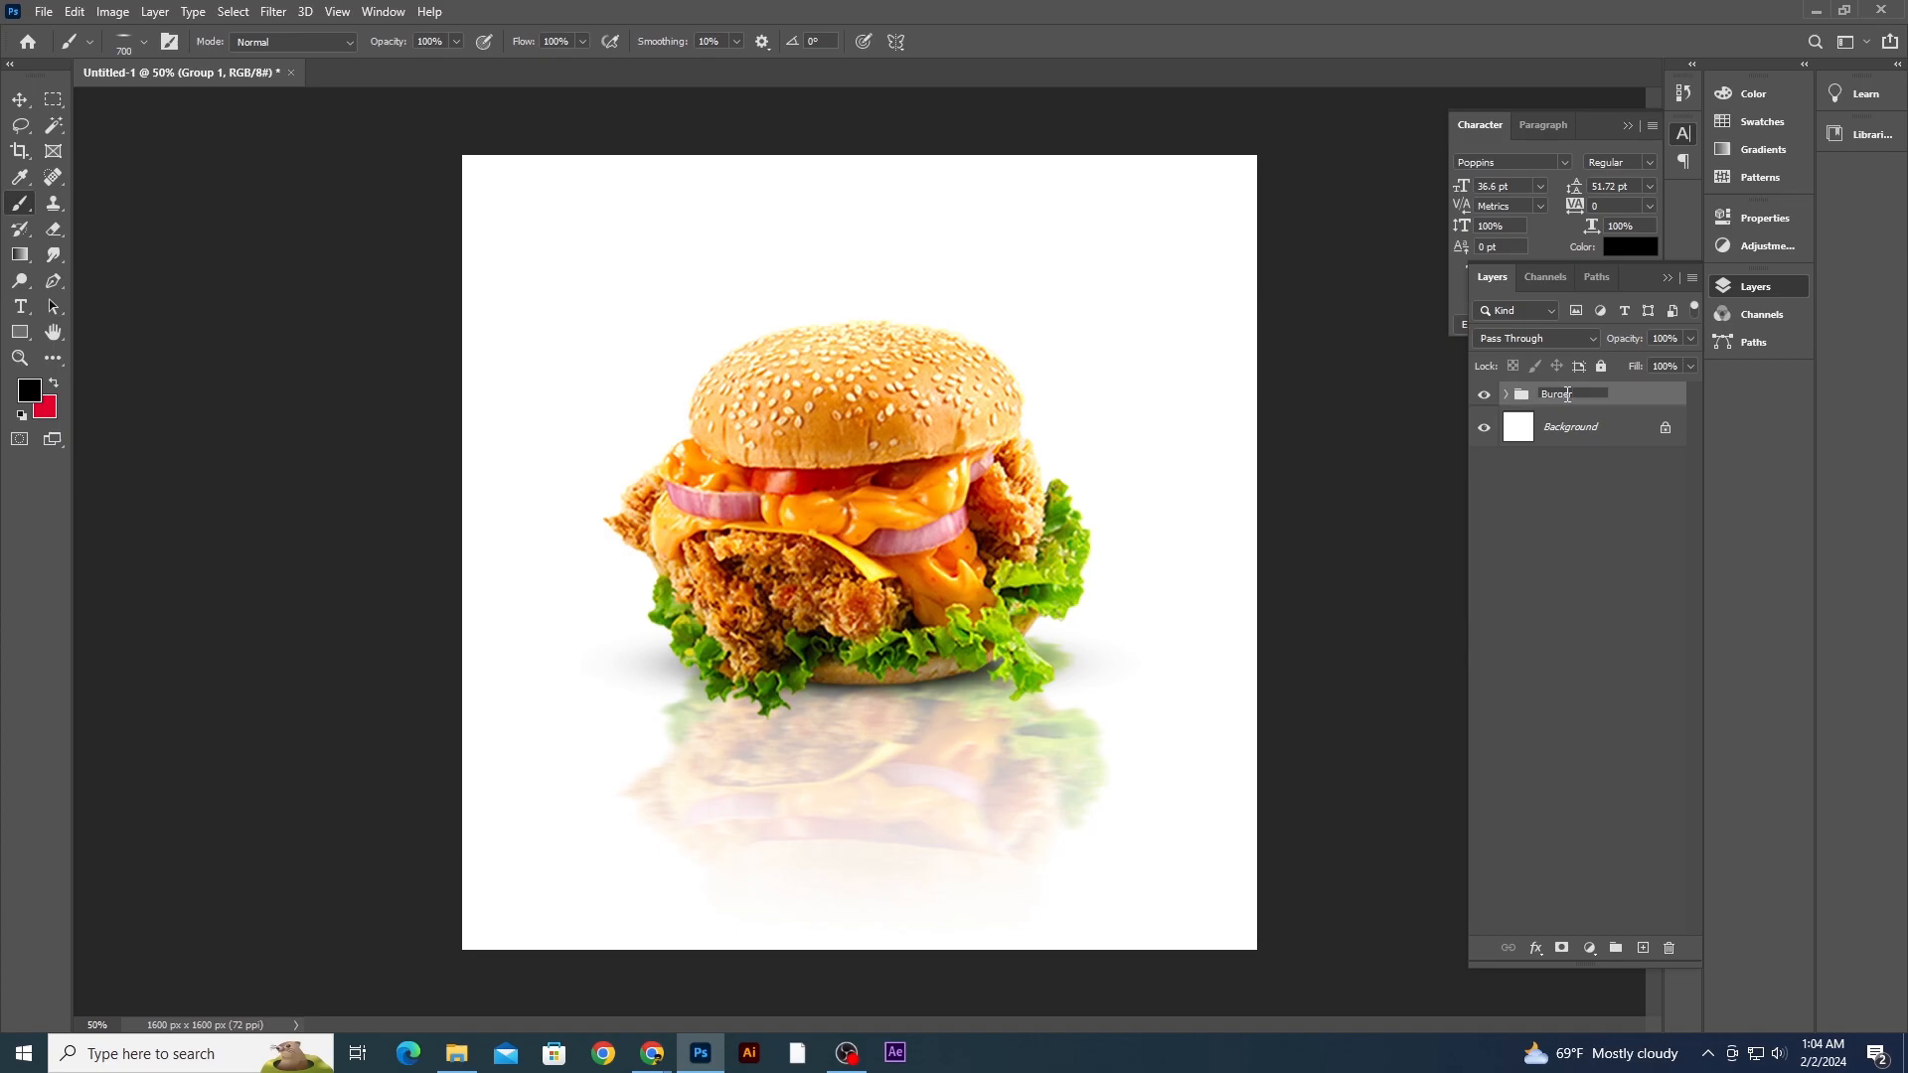
click(1571, 529)
click(1563, 398)
- Add a new layer above the background and fill it with the red foreground color
click(54, 382)
click(1610, 434)
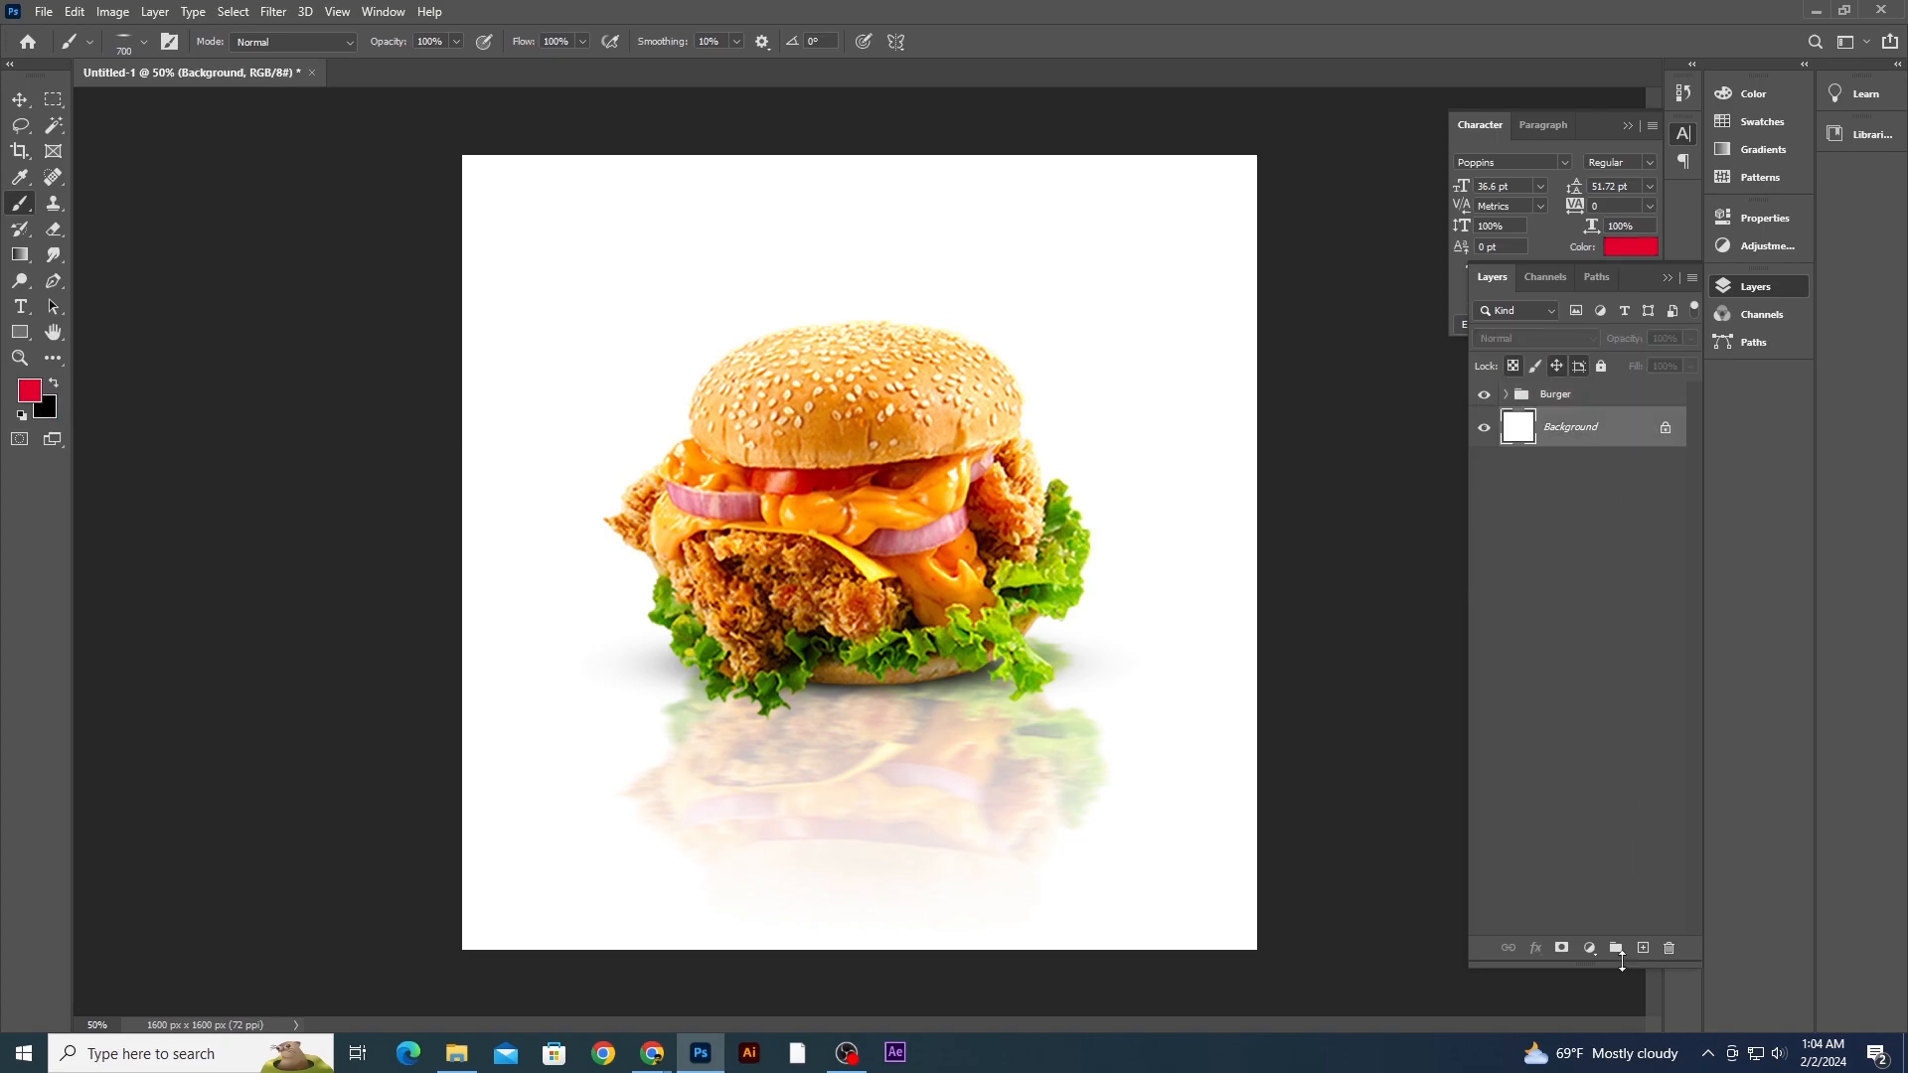
click(1644, 948)
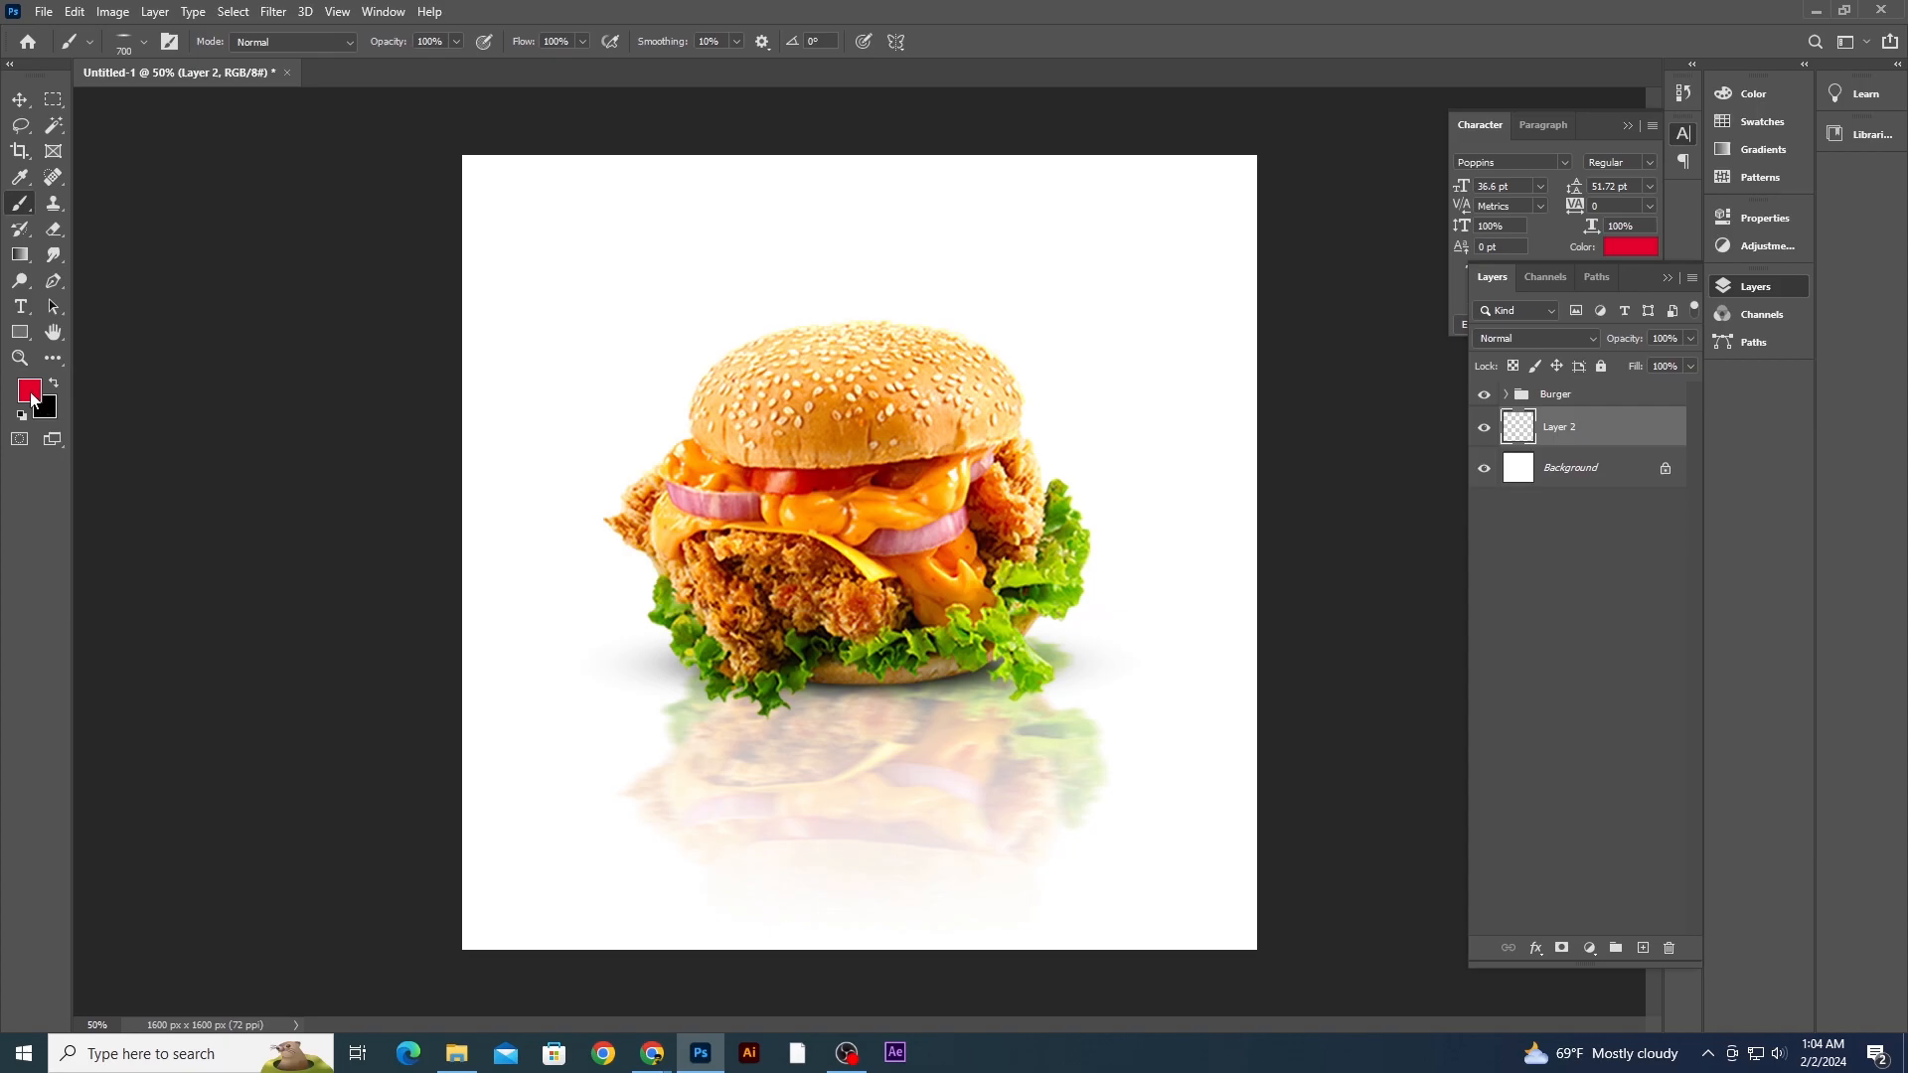
key(alt+BackSpace)
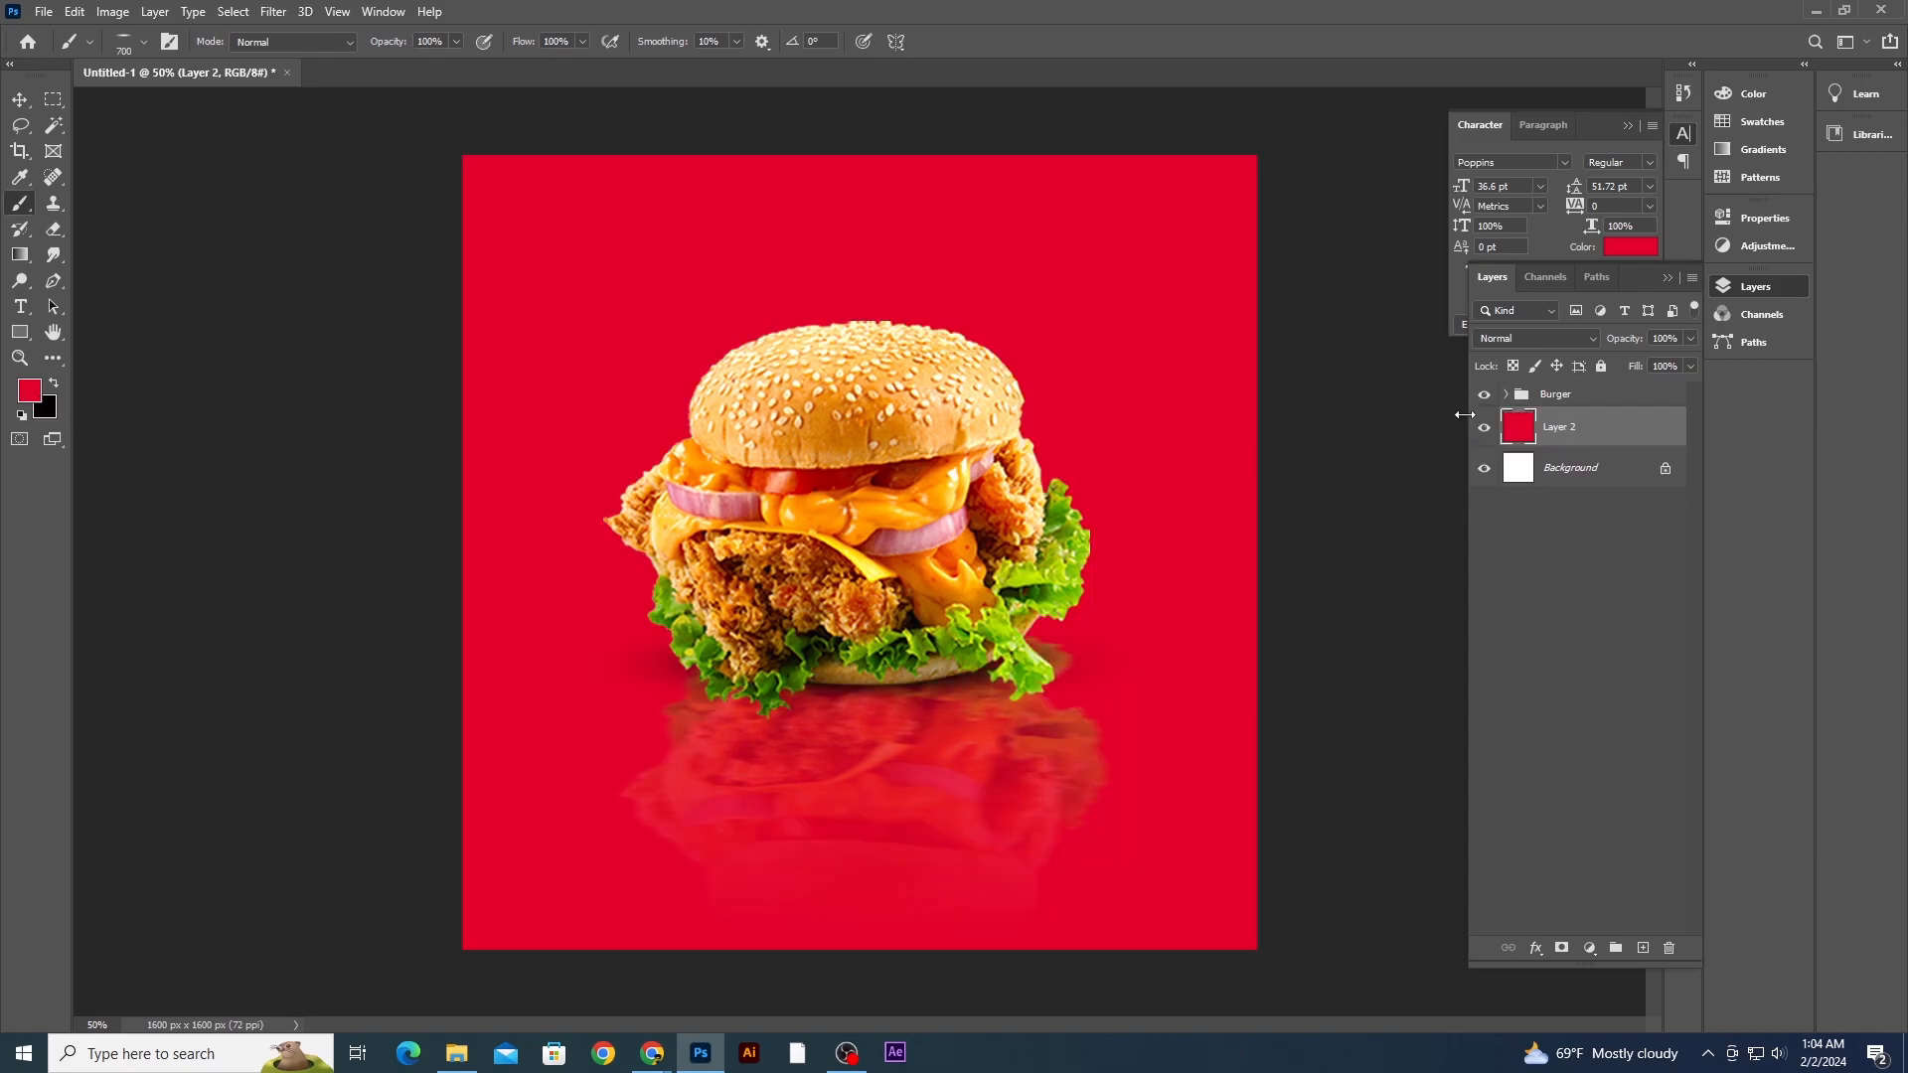
- Scale the Burger group down and move it lower toward the canvas centre
click(19, 100)
click(121, 304)
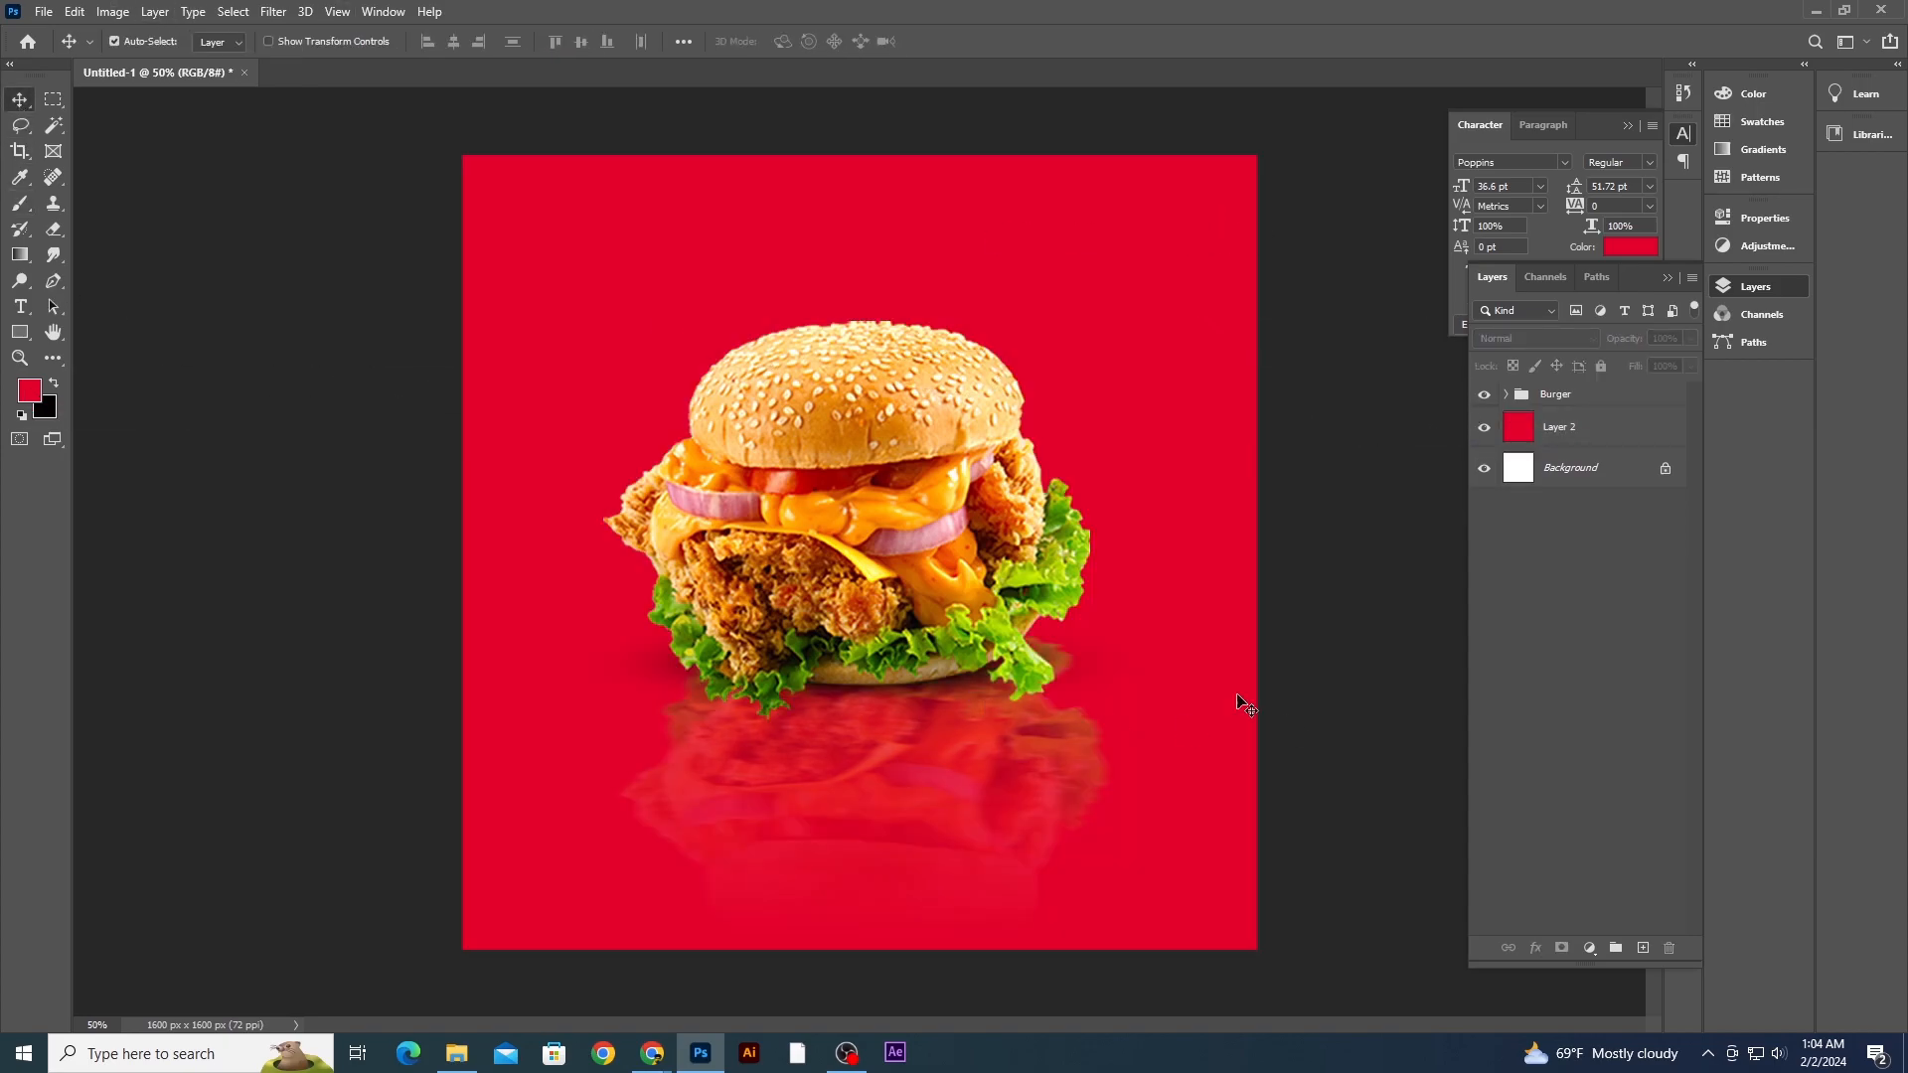
click(1582, 397)
key(ctrl+t)
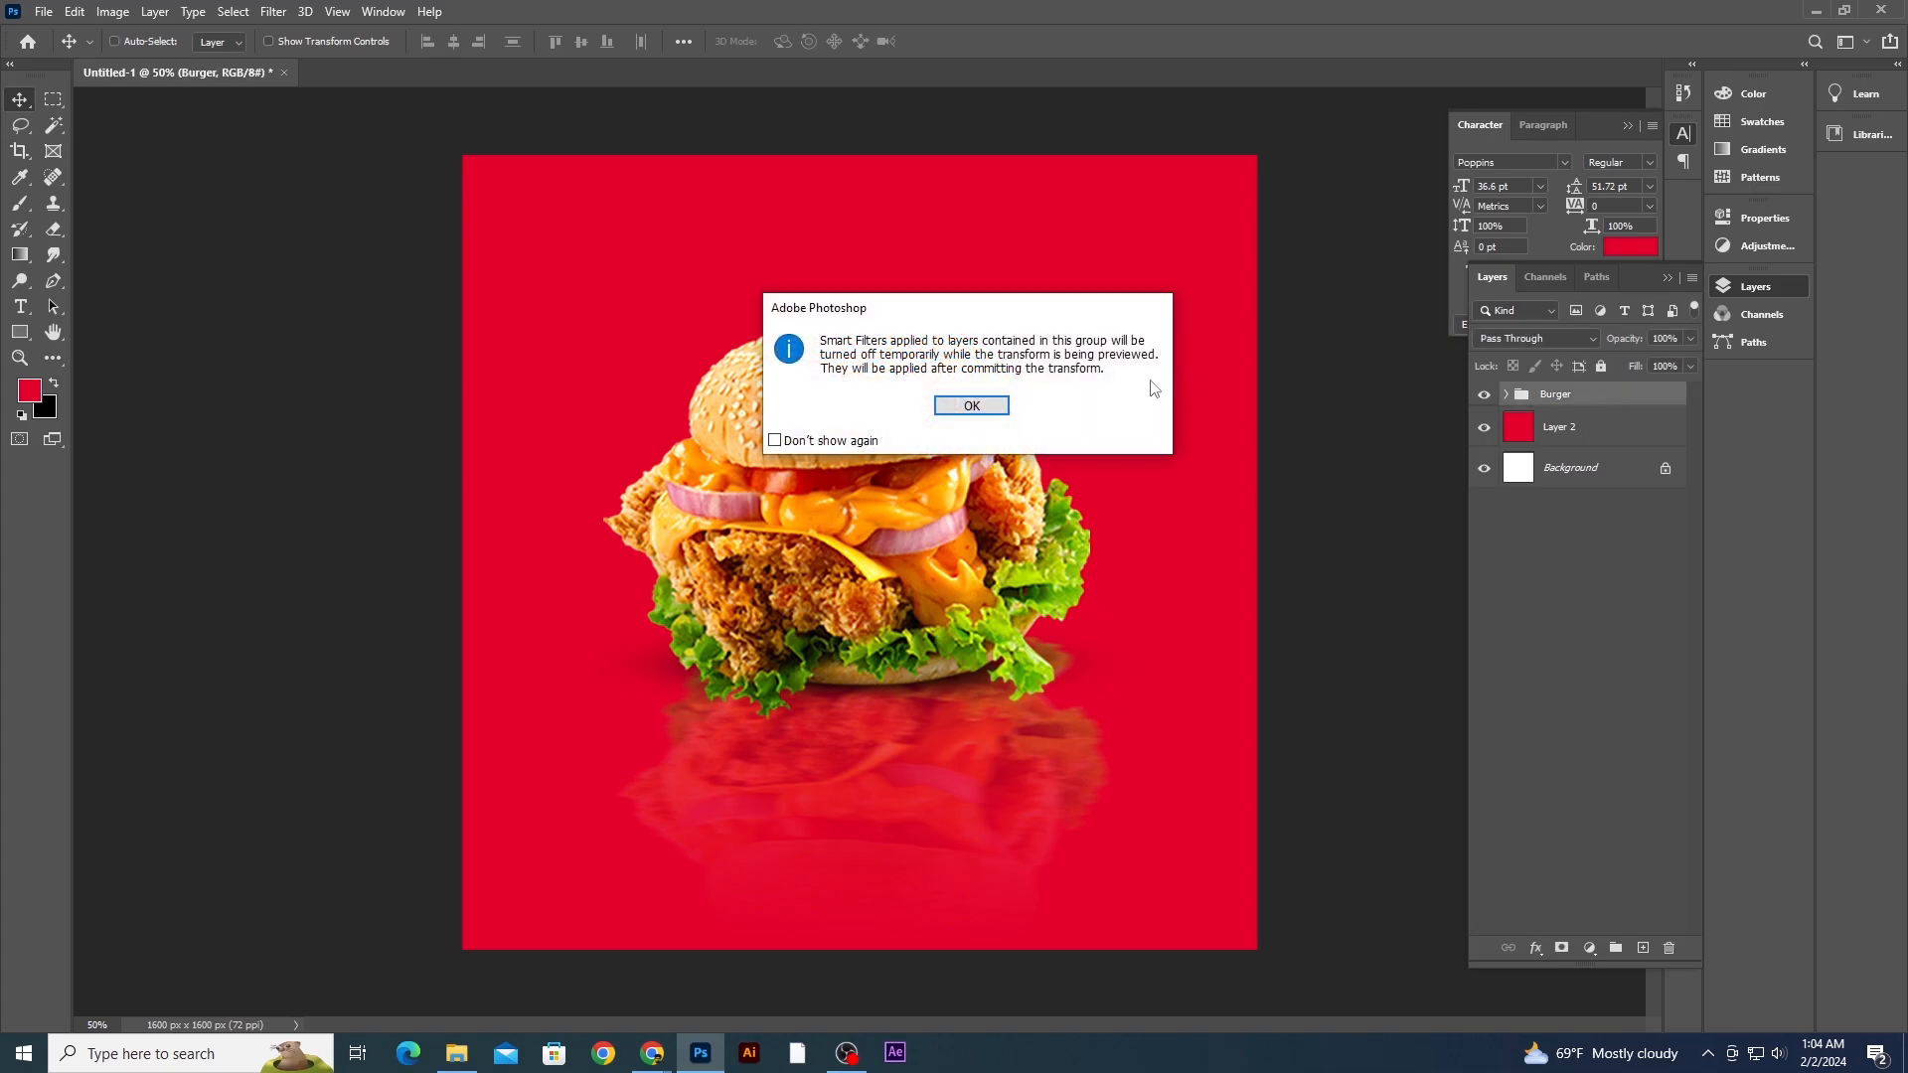
click(971, 406)
drag(1148, 316, 1099, 362)
drag(989, 517, 980, 609)
drag(1098, 462, 1103, 449)
key(Return)
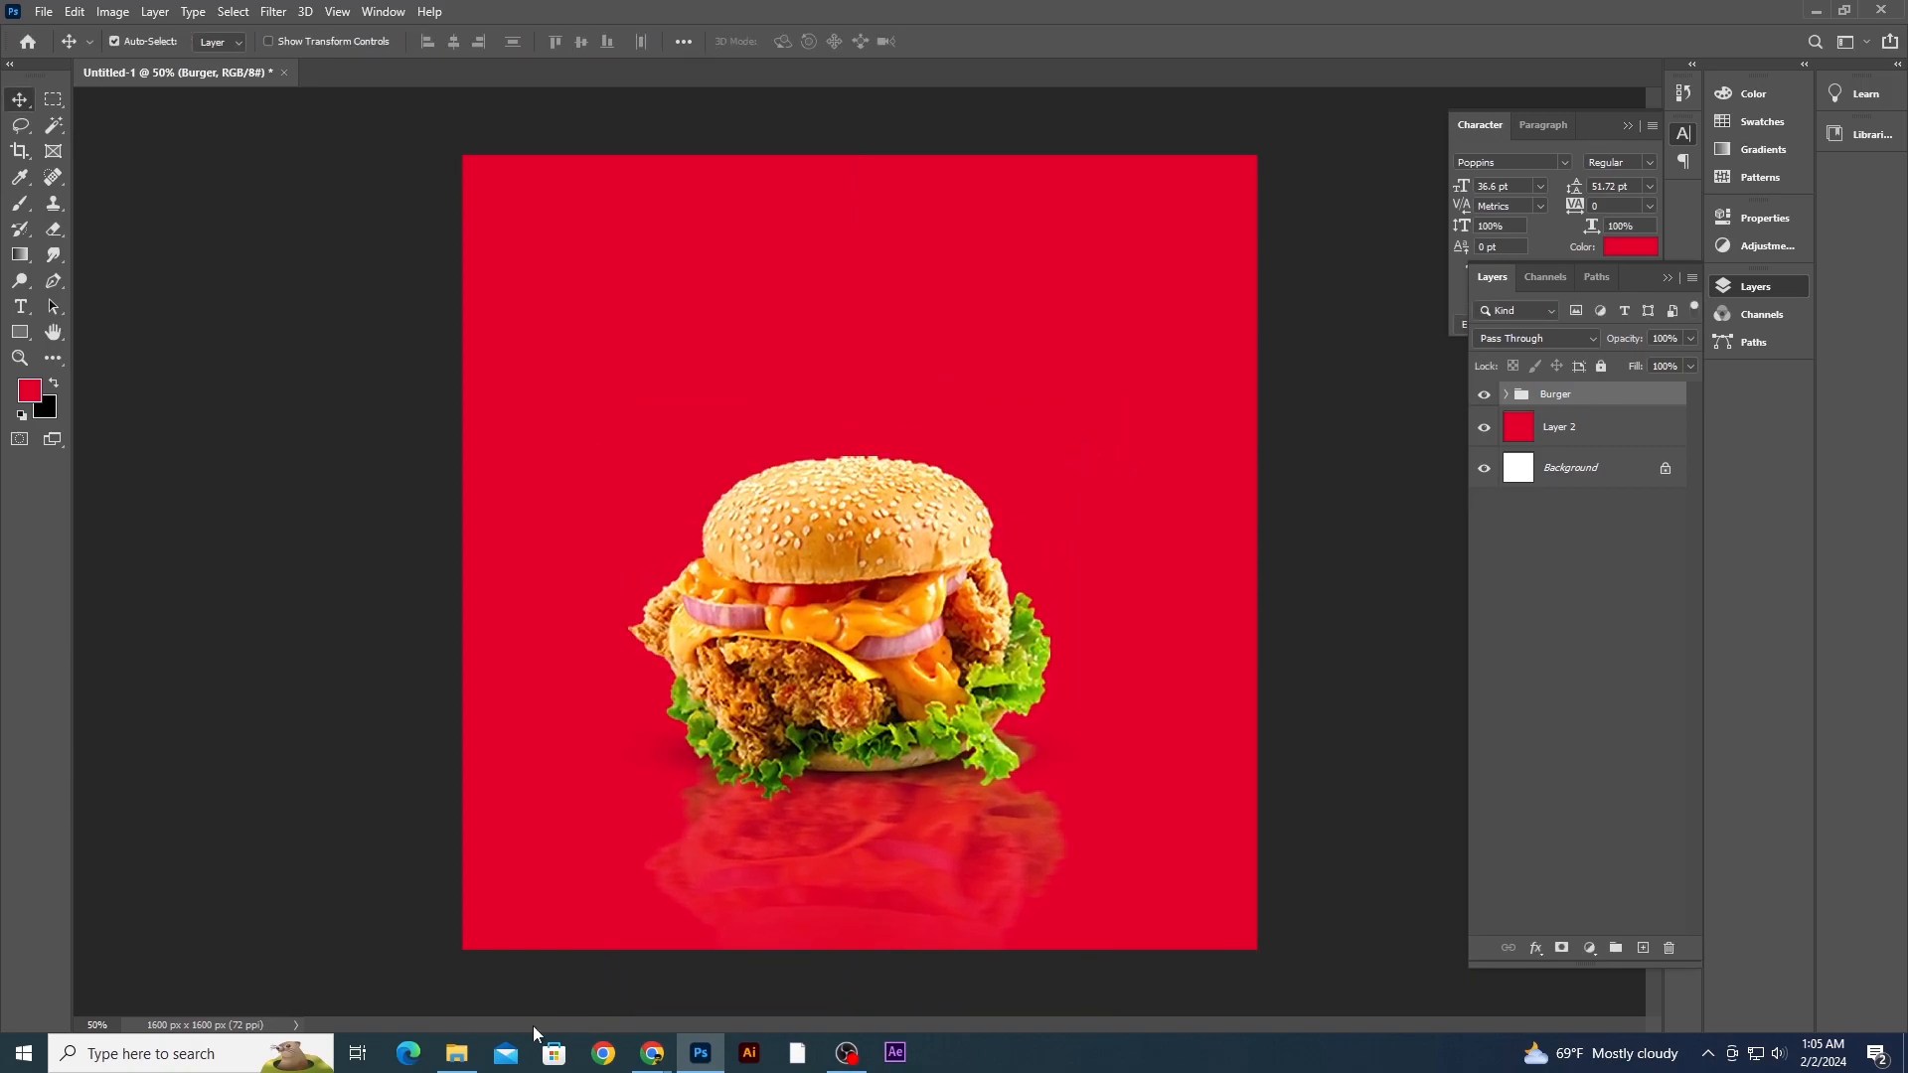
- Import the bg 2 image from File Explorer, enlarge it to fill the canvas, and place it below the Burger group
click(456, 1053)
drag(1090, 139, 708, 1017)
drag(1020, 407, 1020, 408)
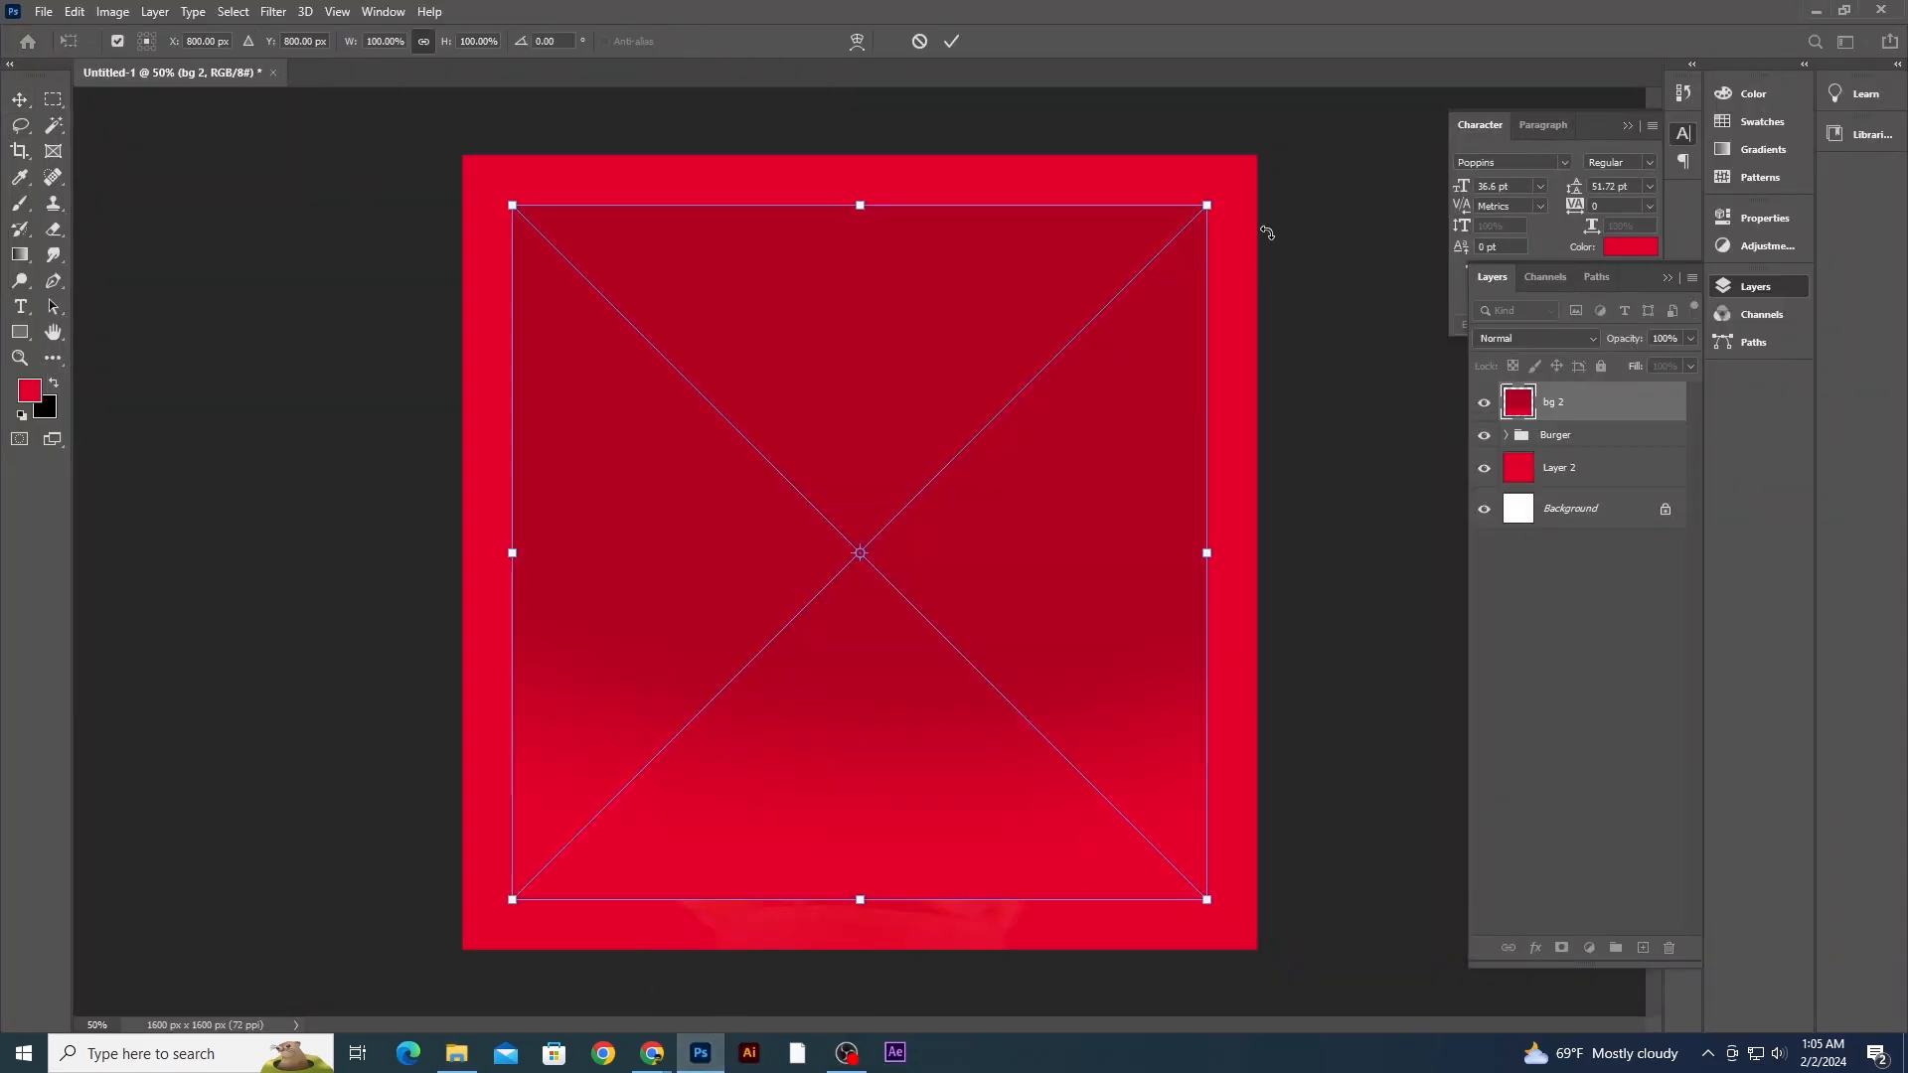
drag(1210, 205, 1273, 170)
key(Return)
drag(1598, 412, 1575, 455)
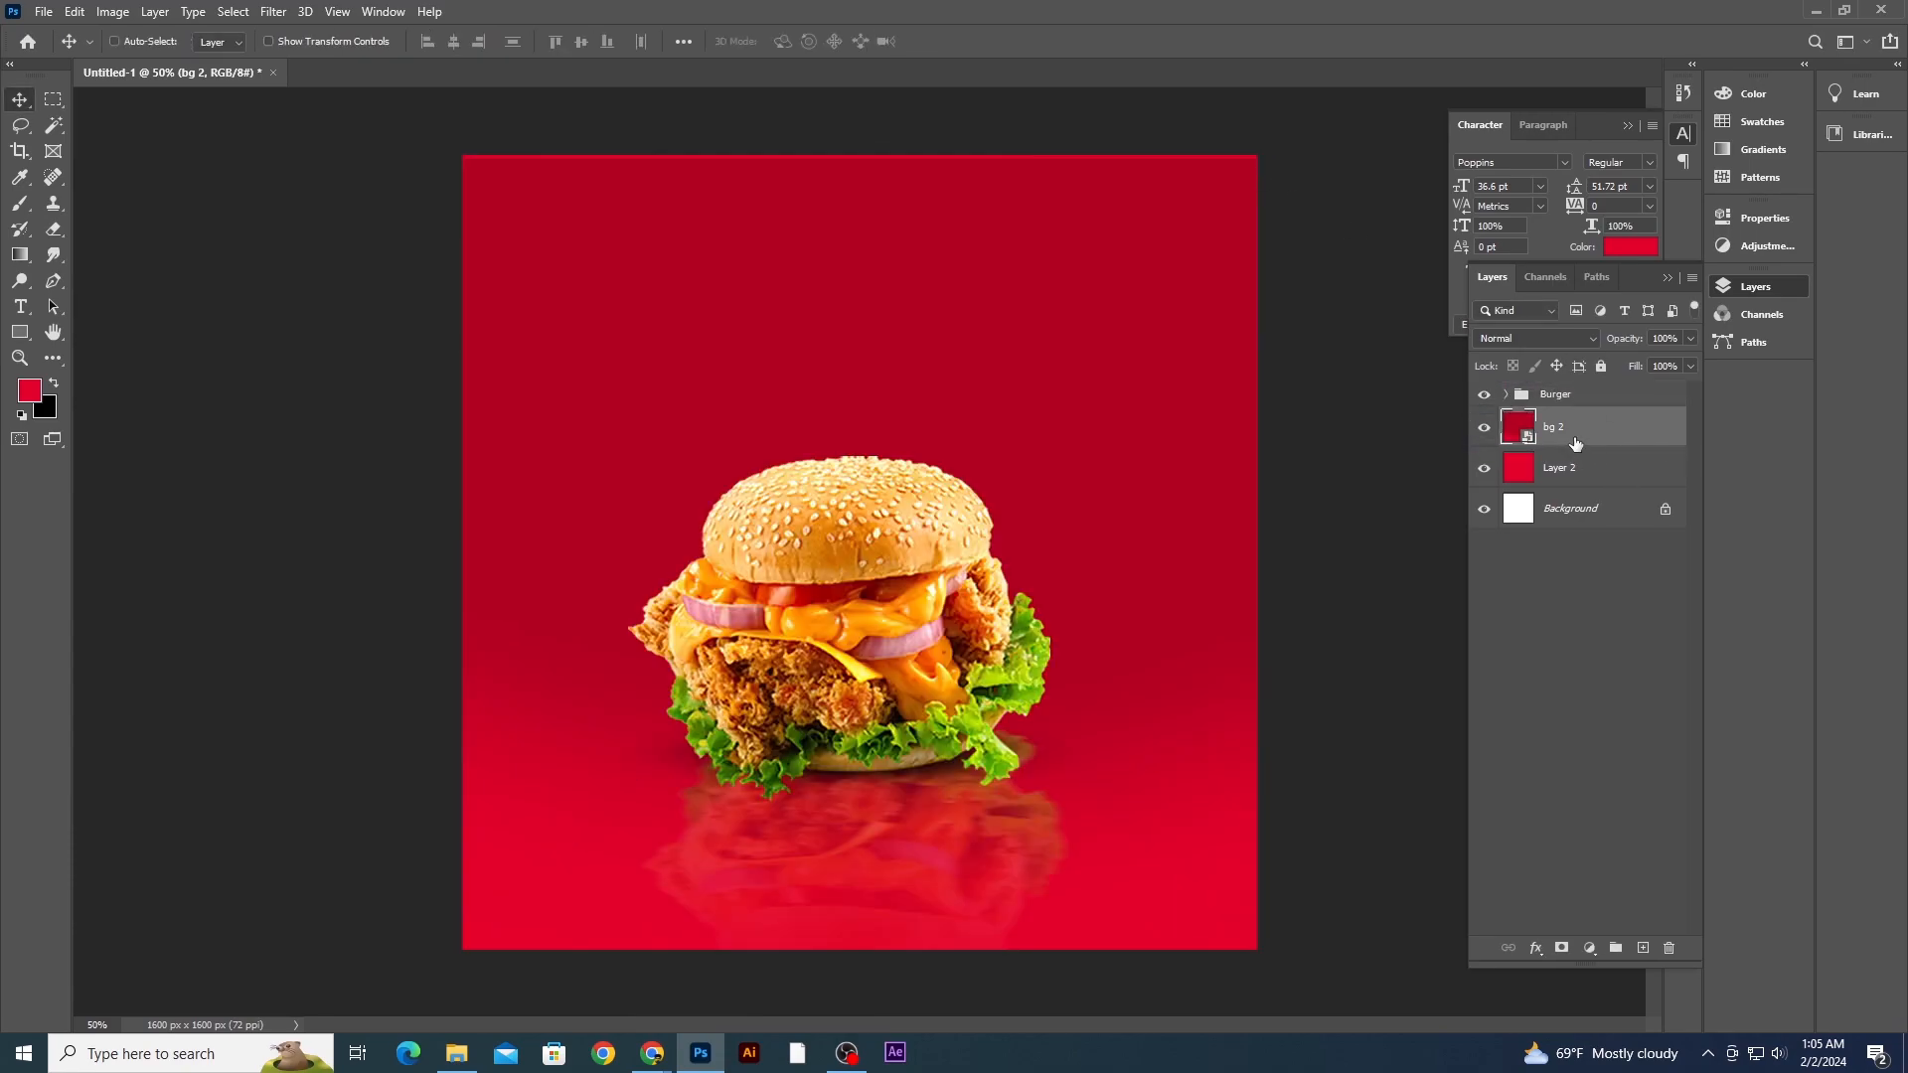
key(ctrl+plus)
key(ctrl+minus)
key(ctrl+minus)
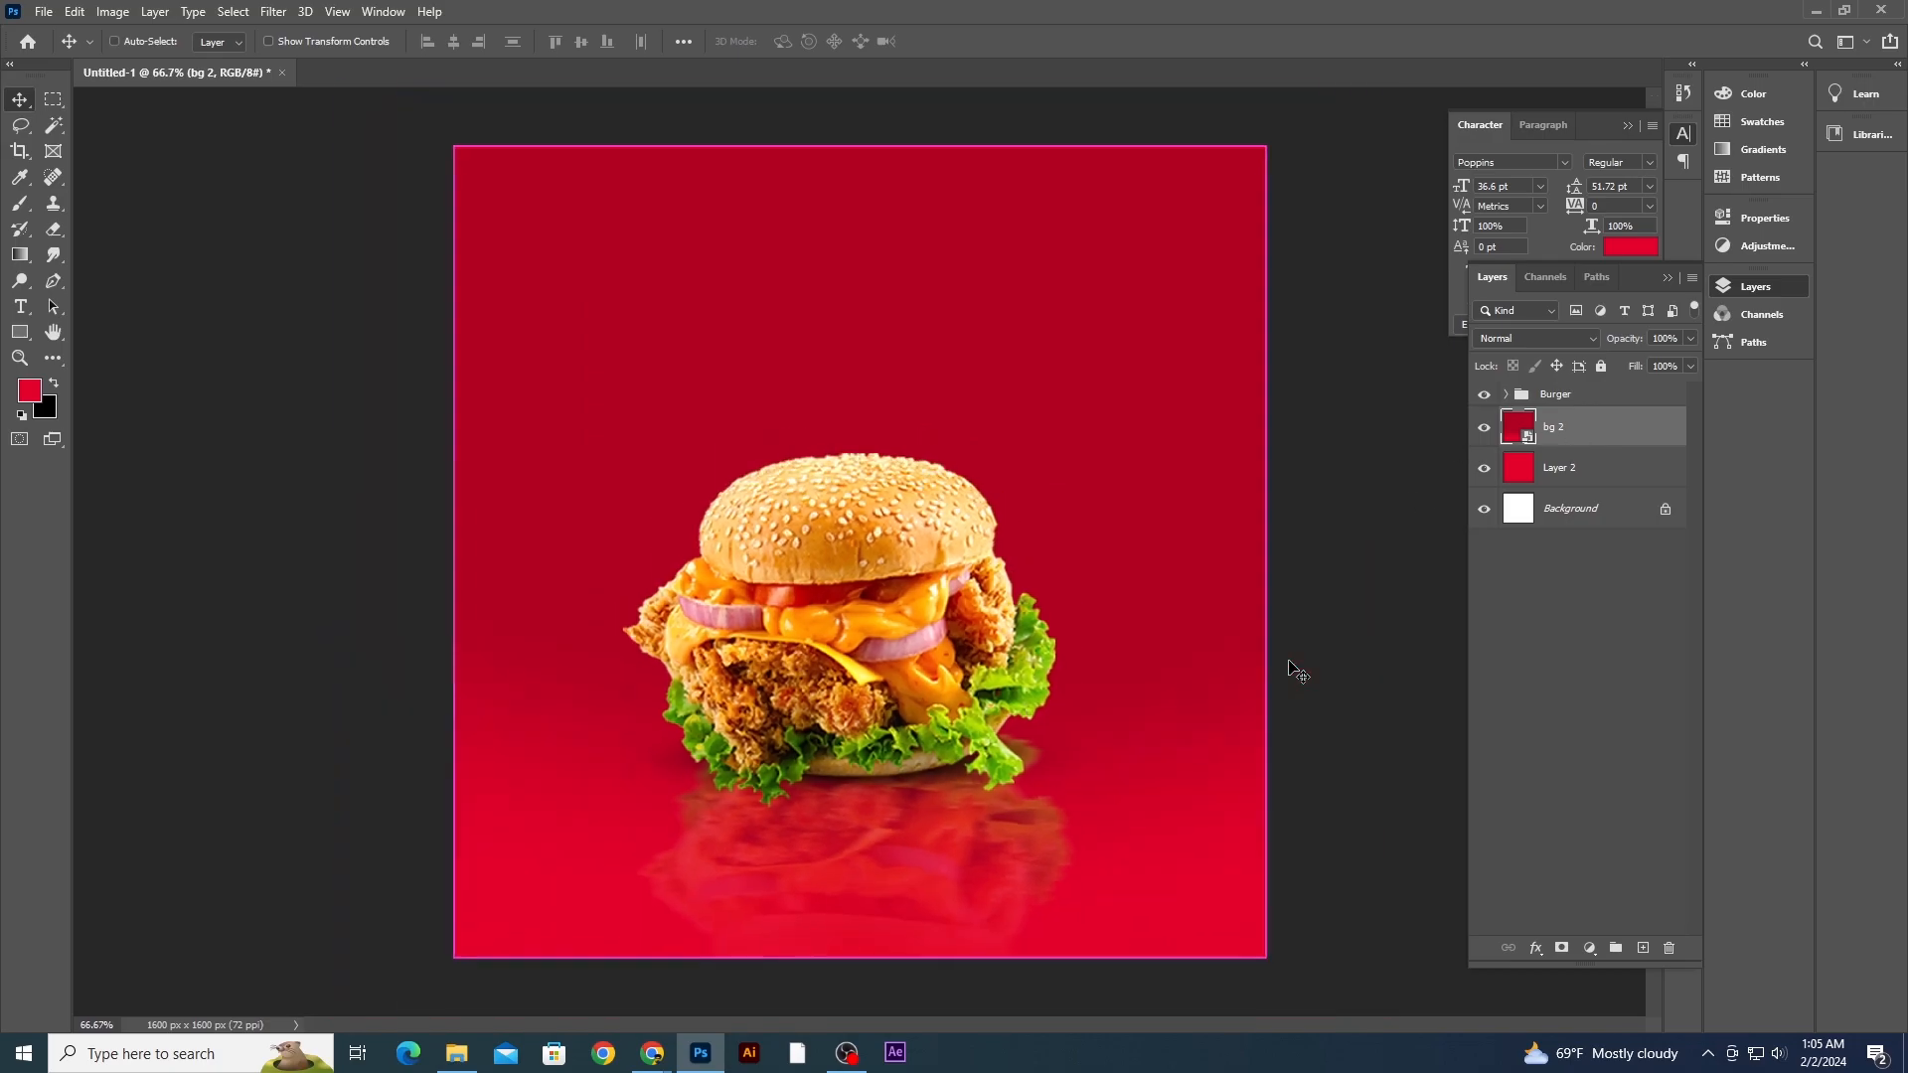
key(ctrl+plus)
key(ctrl+minus)
key(ctrl+plus)
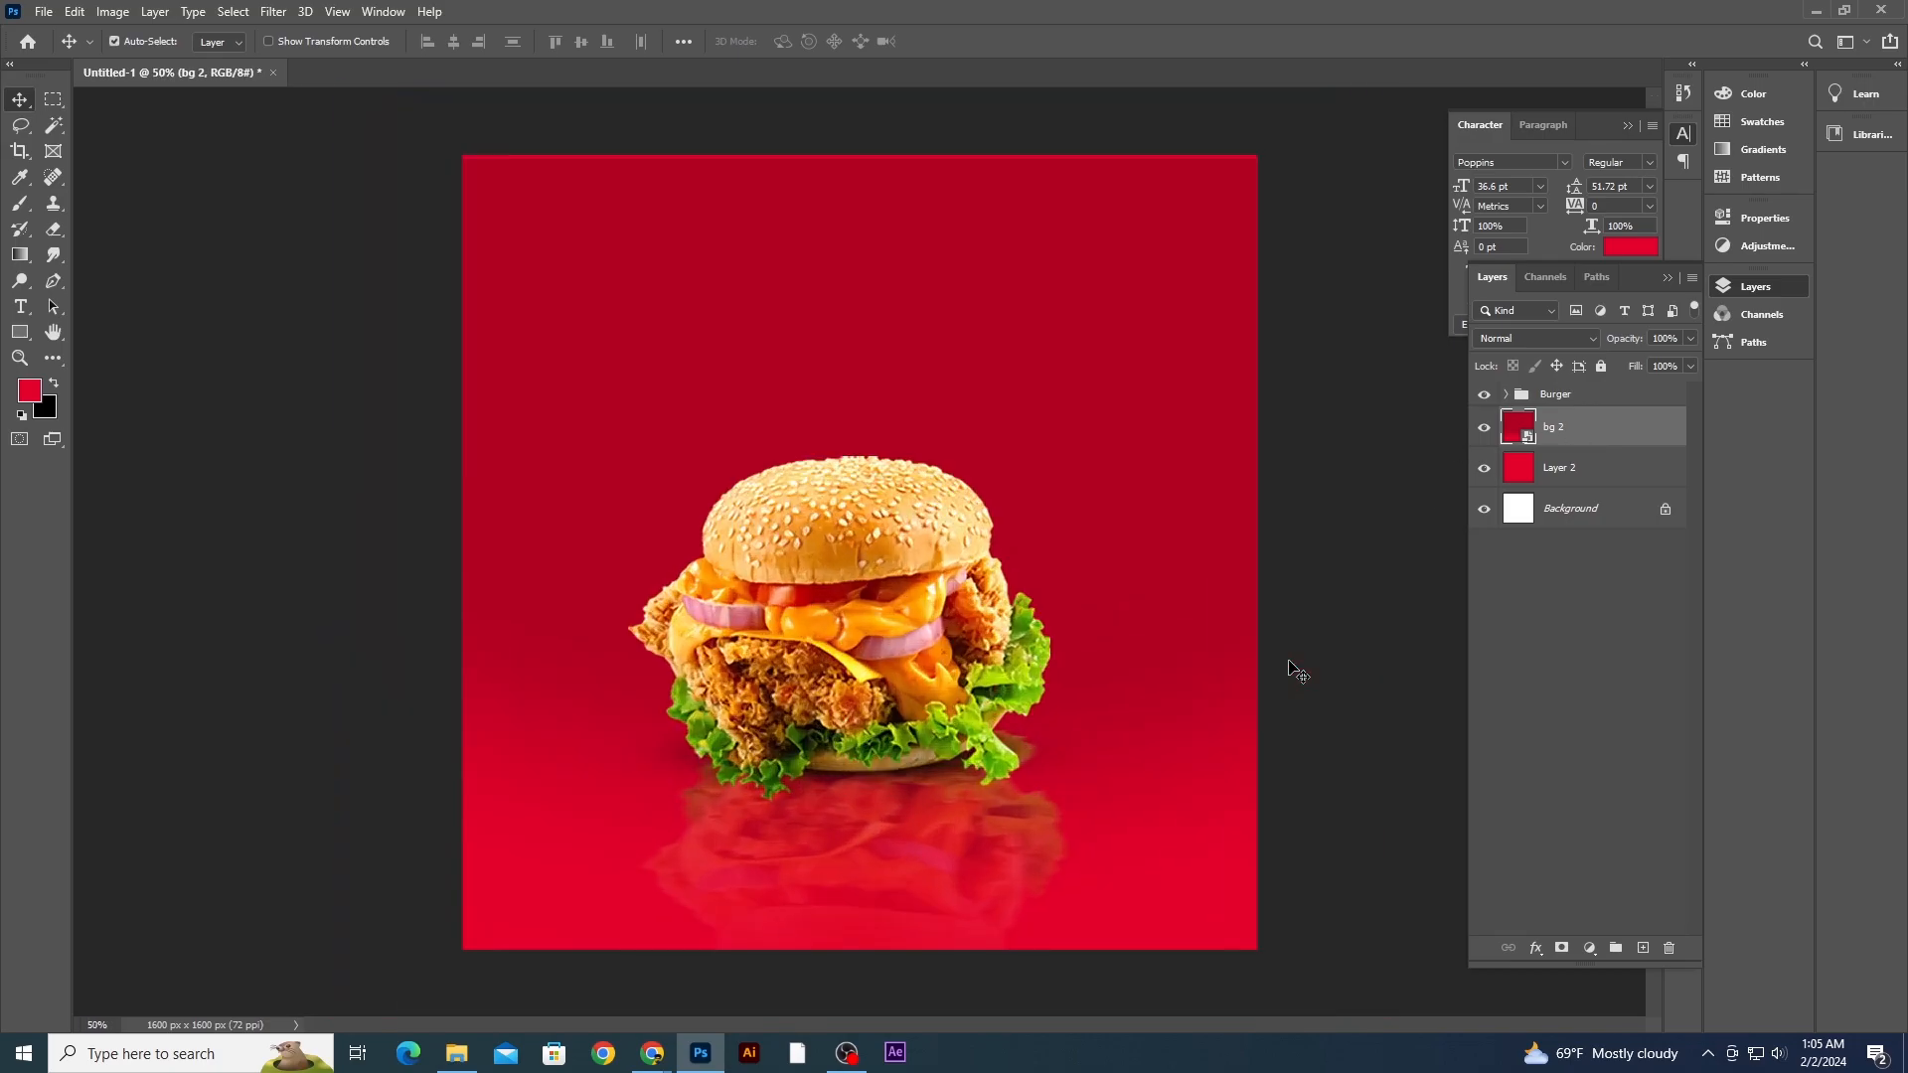
- Import the wooden table image 6 from File Explorer and scale it across the bottom of the canvas
click(459, 1051)
drag(765, 149, 970, 765)
drag(1106, 537, 1175, 826)
mouse_move(1233, 763)
mouse_down()
mouse_move(1257, 736)
mouse_move(1226, 779)
mouse_up()
key(Return)
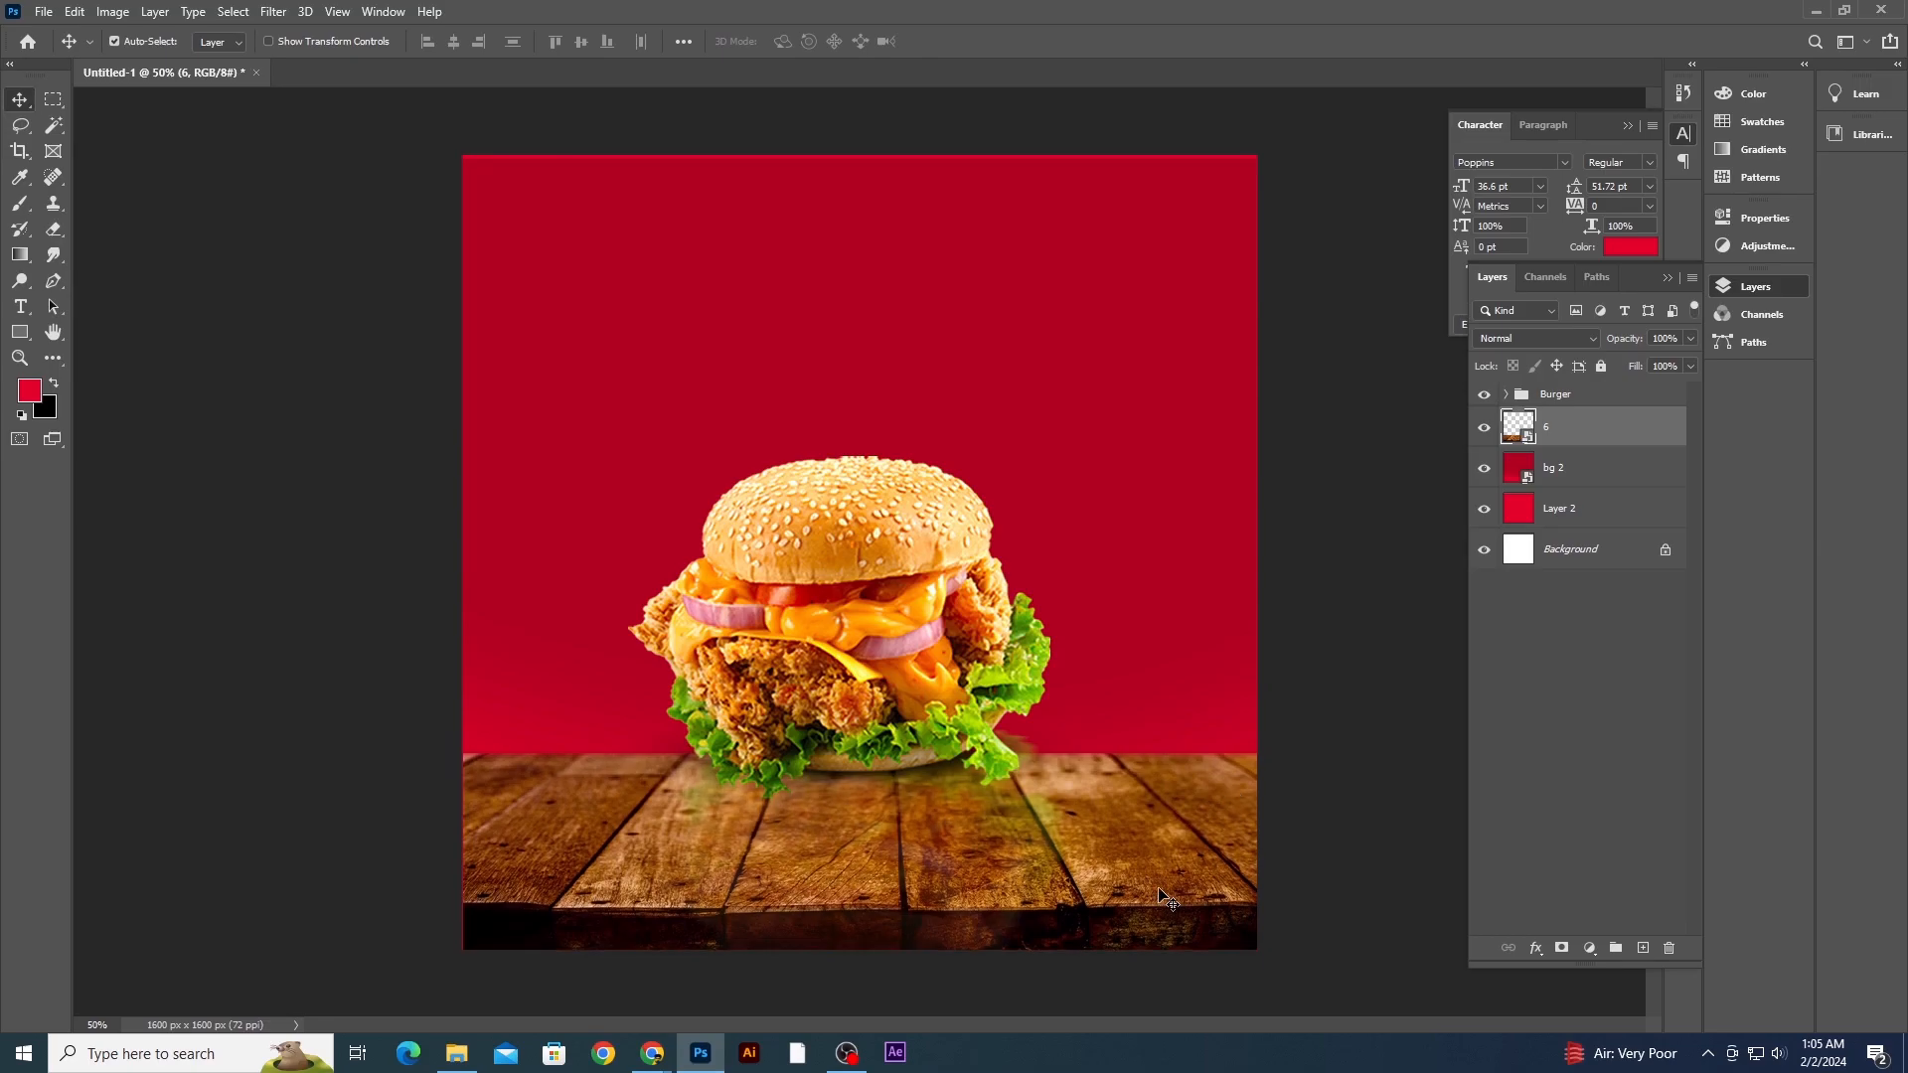
- Apply a Hue/Saturation adjustment to the wooden table layer with the hue set to -19
key(ctrl+minus)
key(ctrl+plus)
click(112, 11)
mouse_move(150, 63)
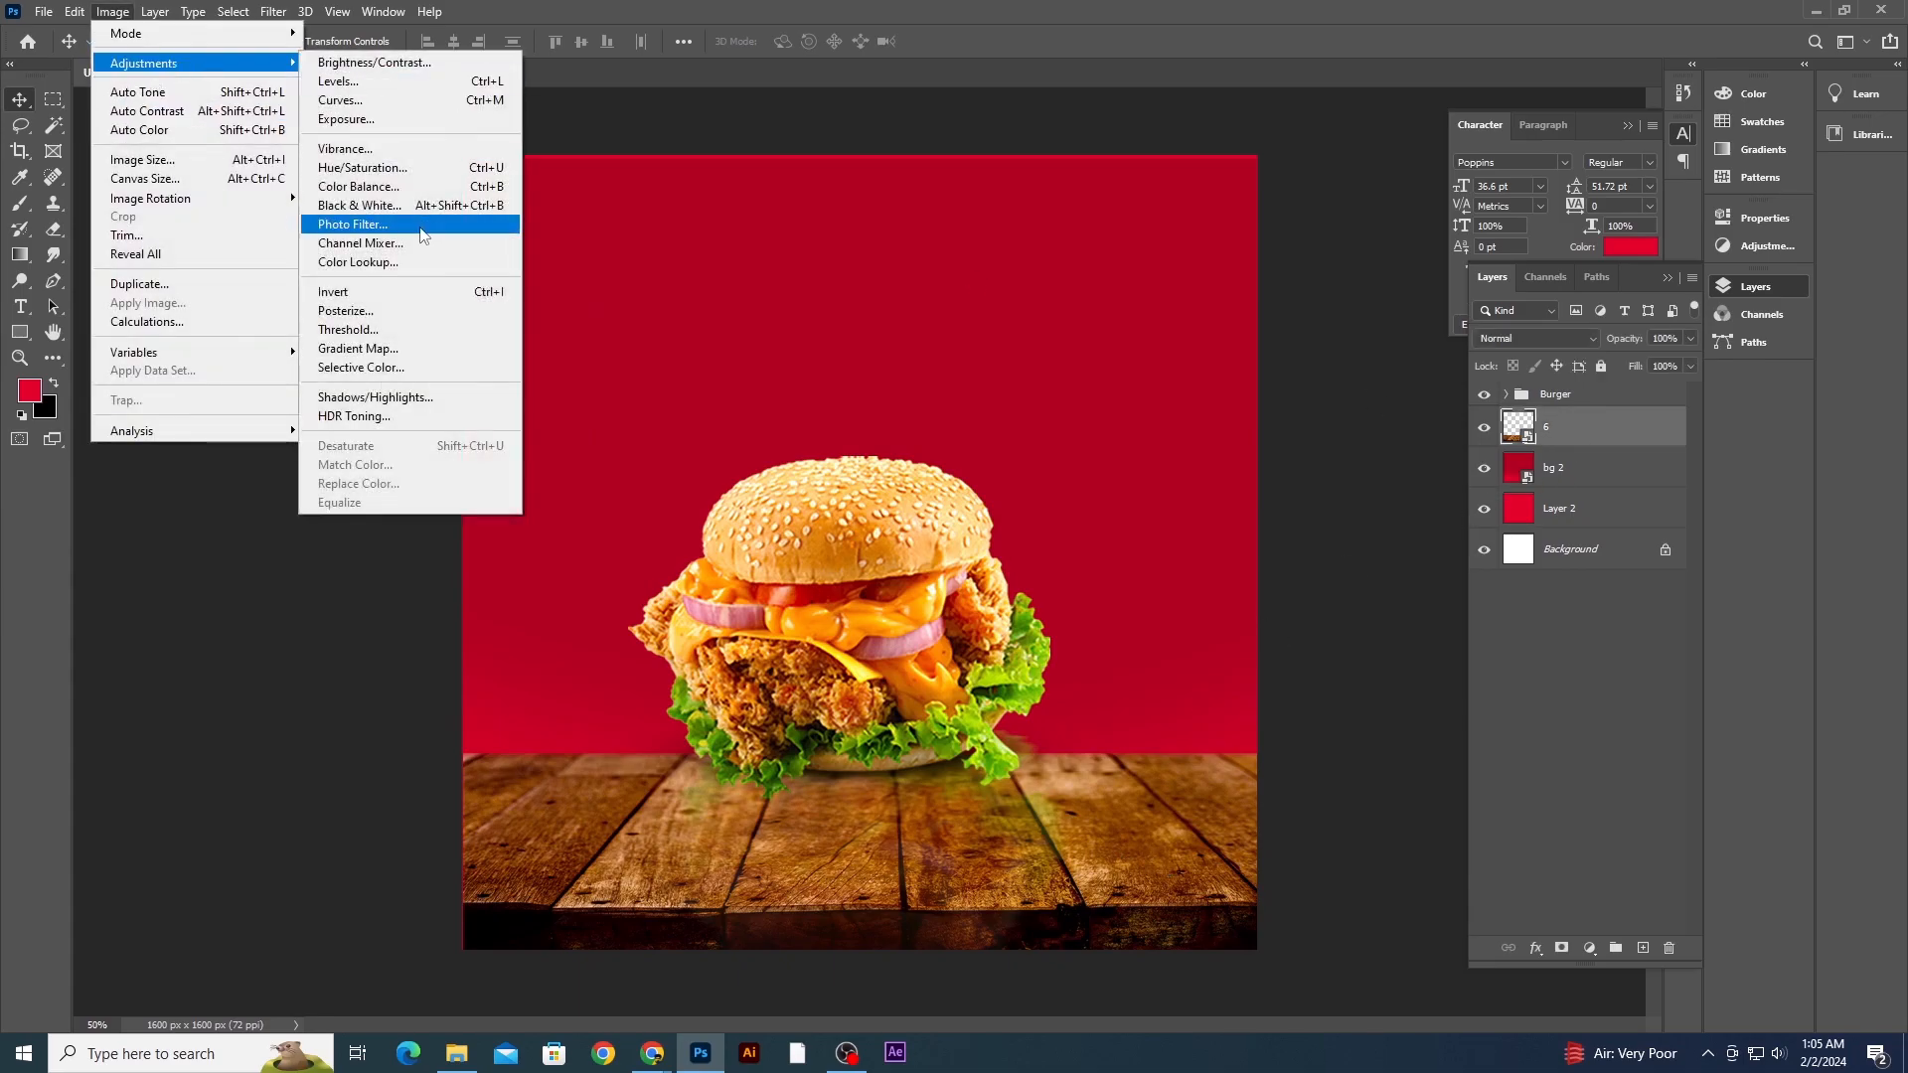
click(363, 167)
drag(976, 224, 1277, 240)
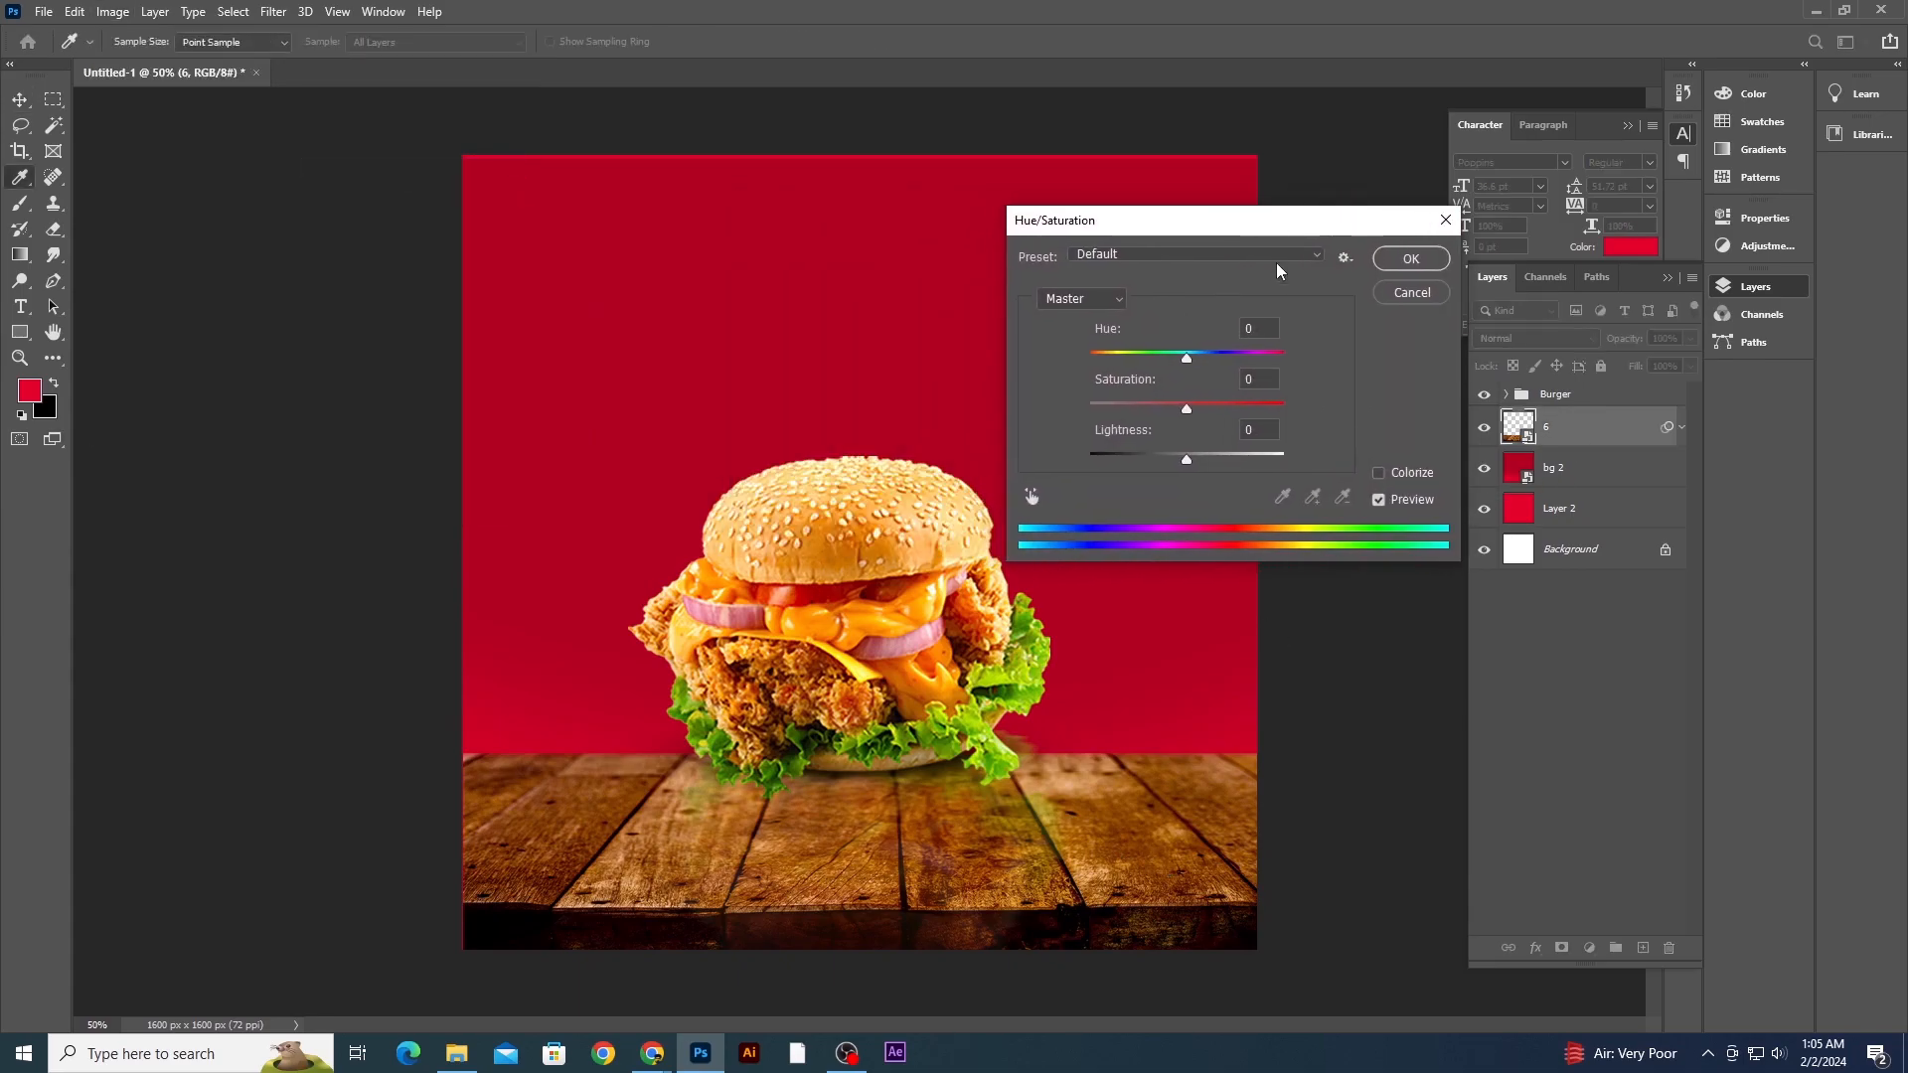
mouse_move(1152, 357)
mouse_down()
mouse_move(1097, 358)
mouse_move(1172, 363)
mouse_up()
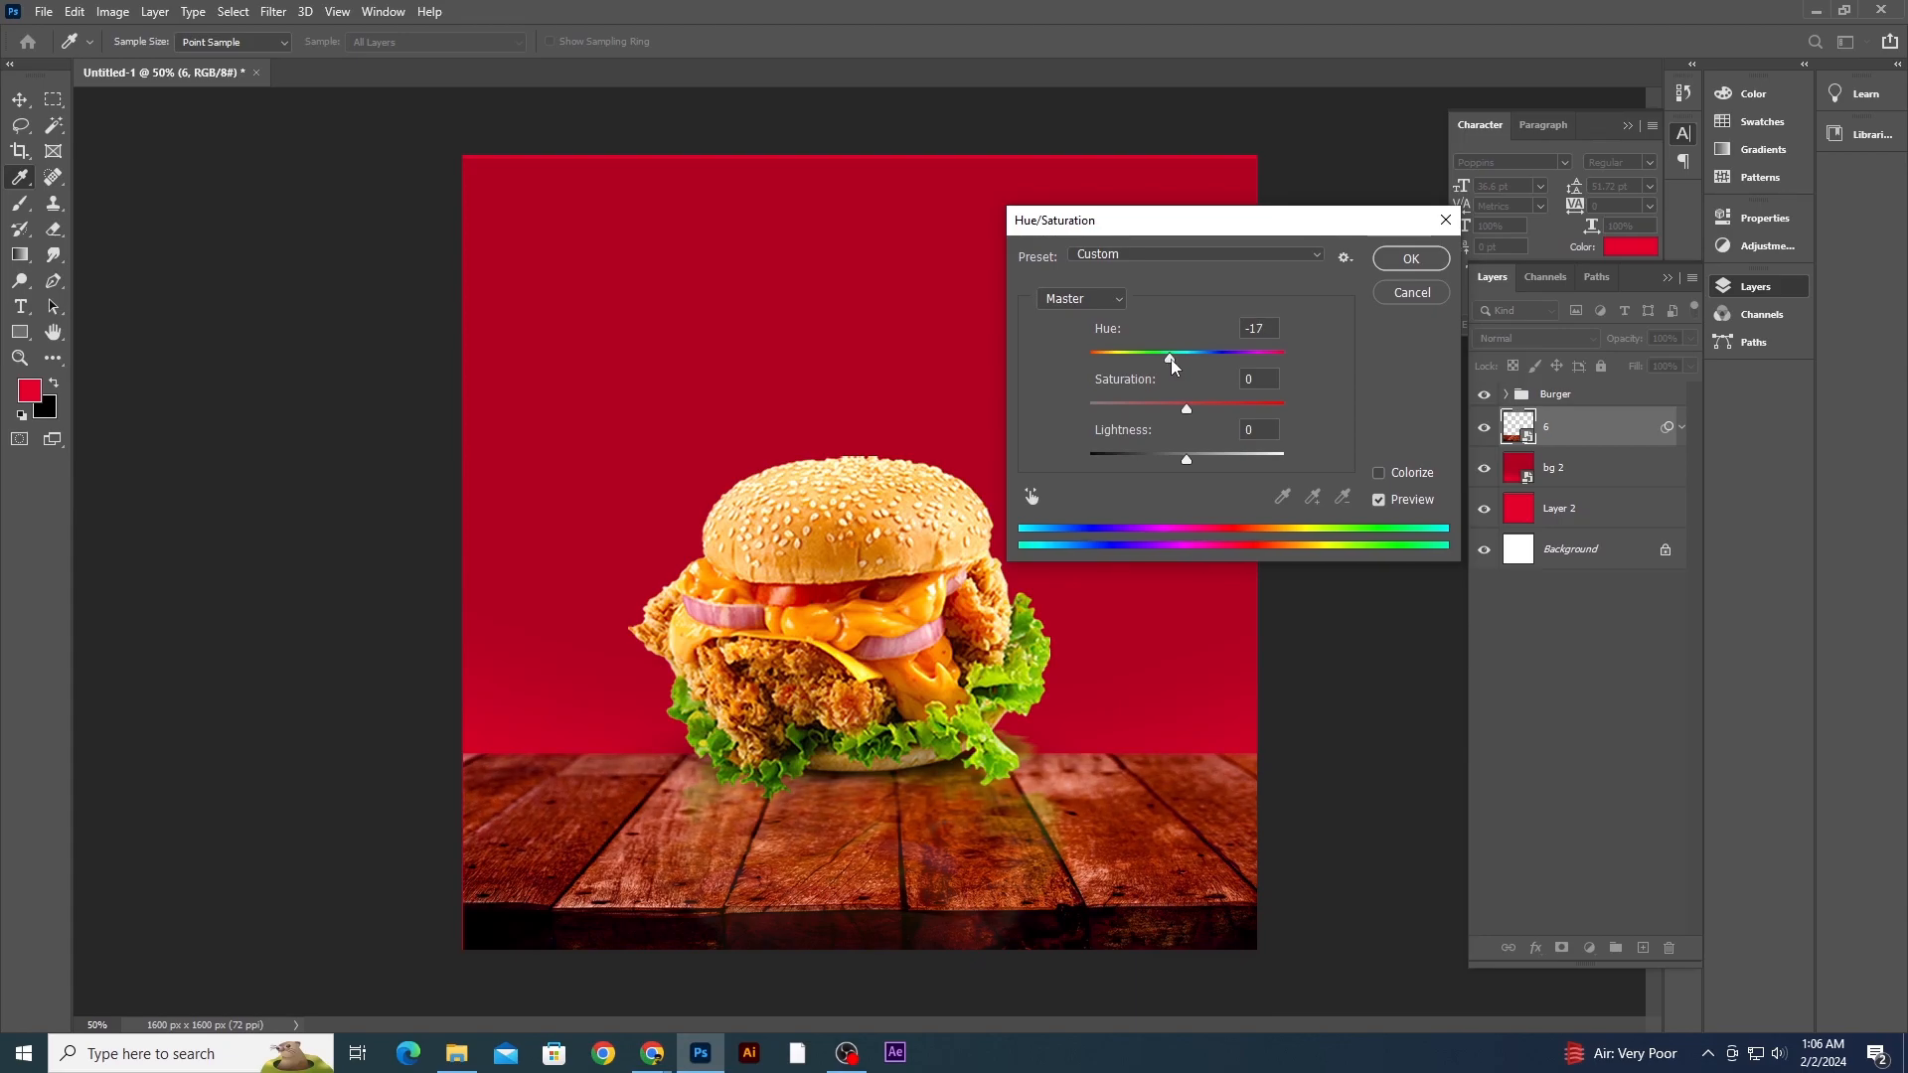
click(1411, 258)
- Scale the Burger group up to about 104% and shift it slightly lower on the table
key(ctrl+minus)
key(ctrl+minus)
key(ctrl+plus)
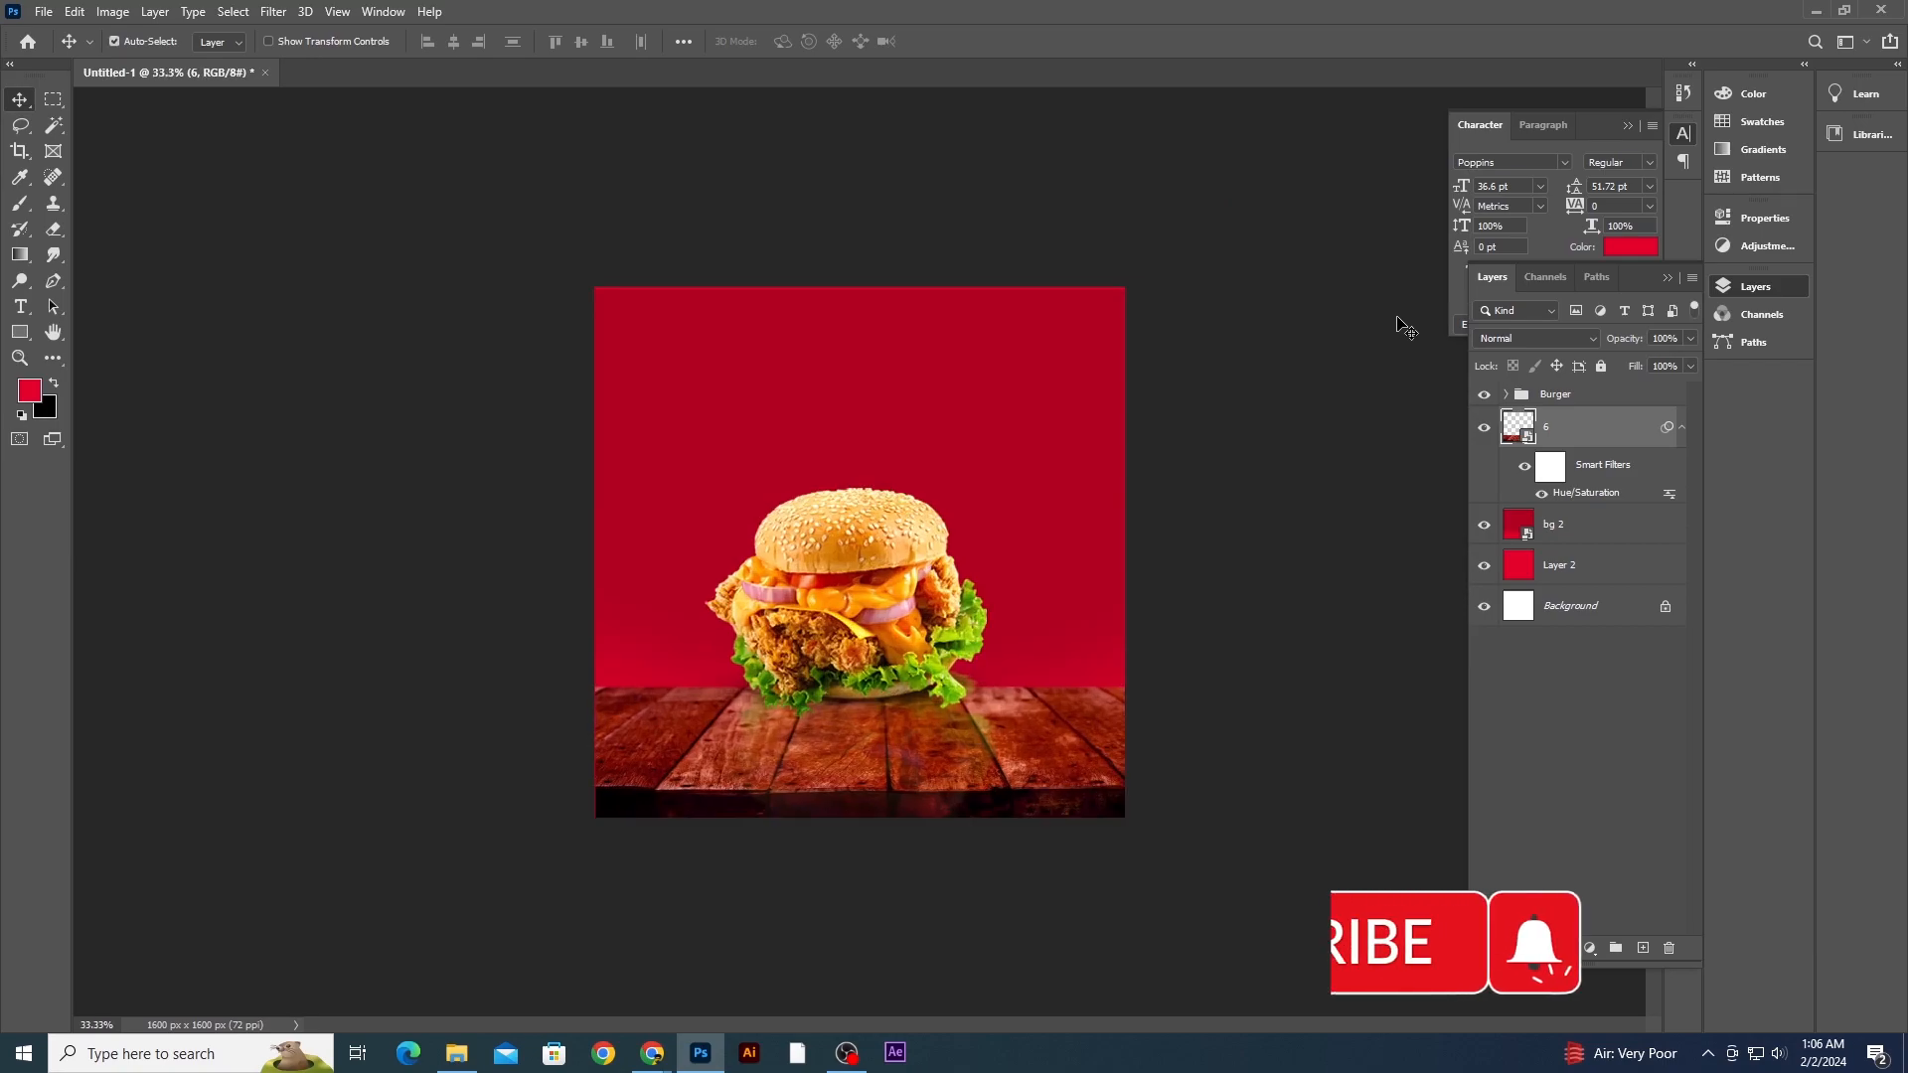
click(1572, 397)
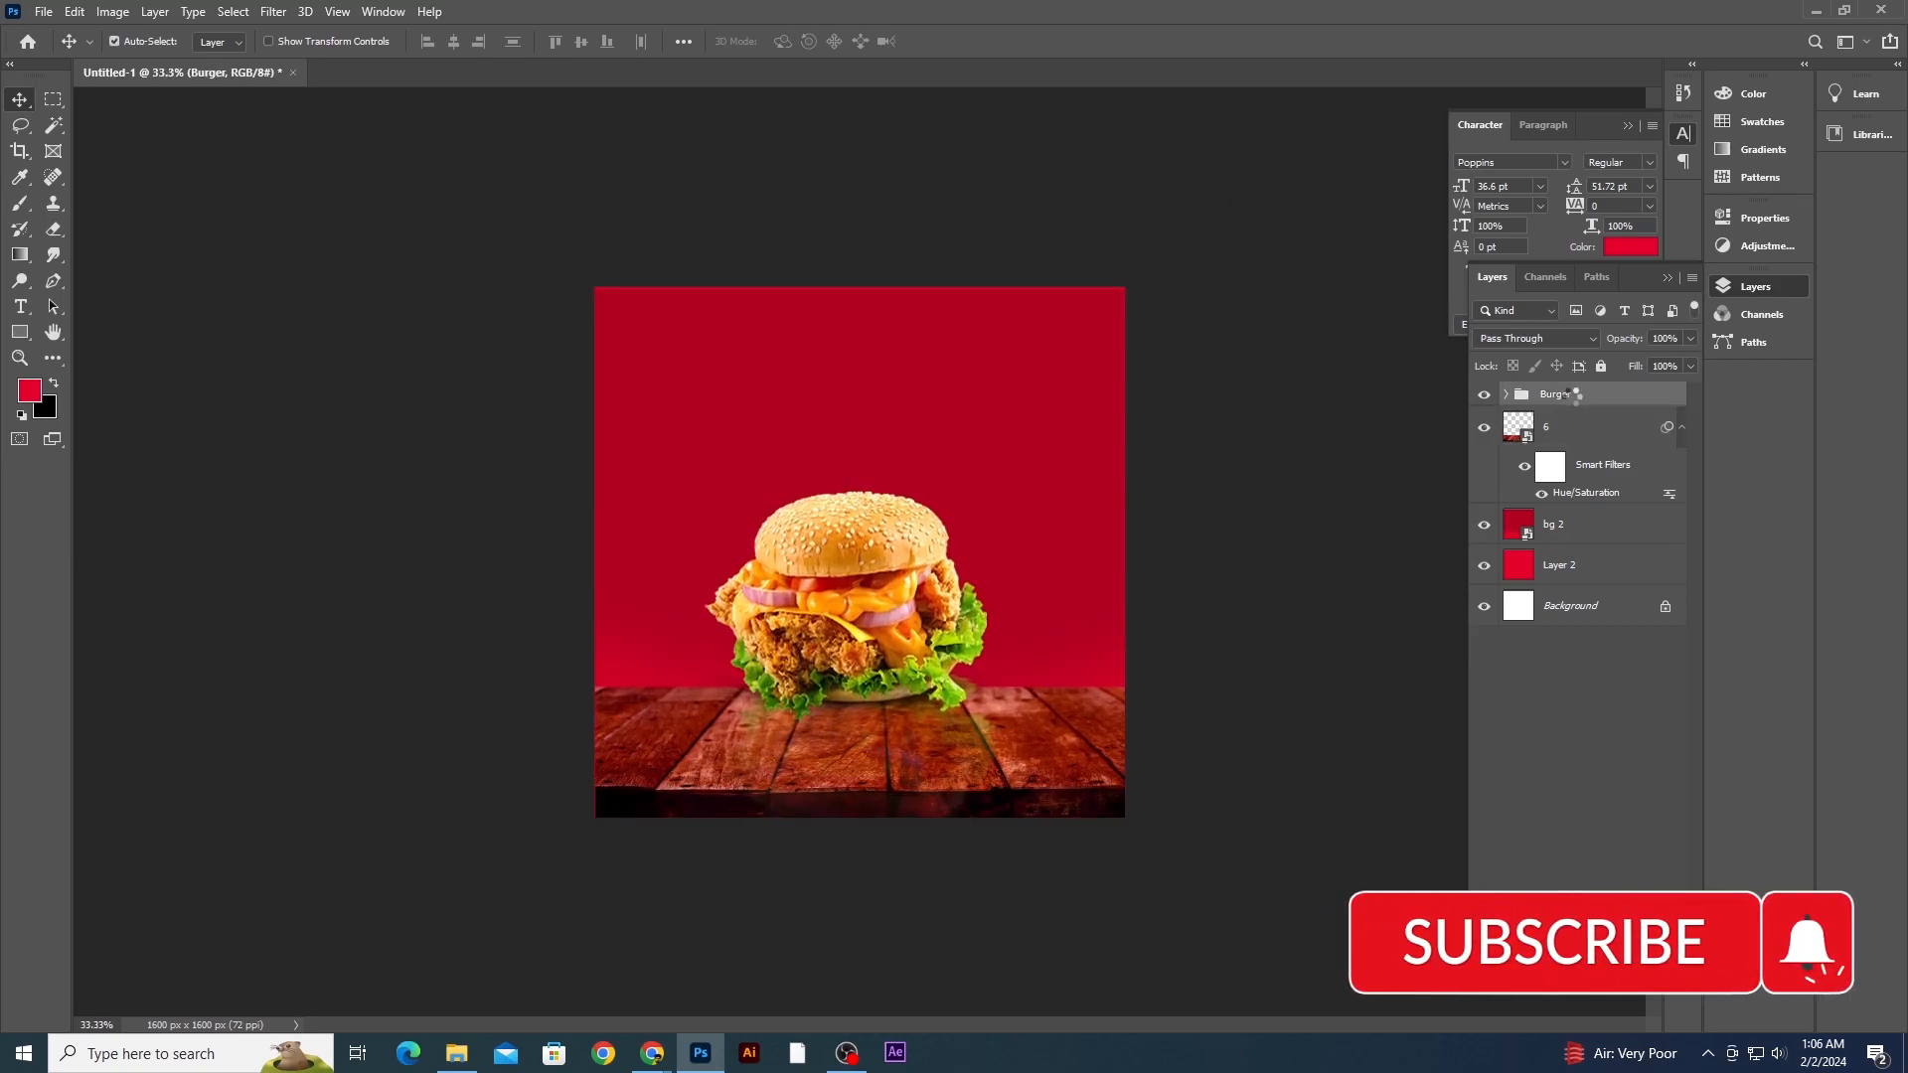
key(ctrl+t)
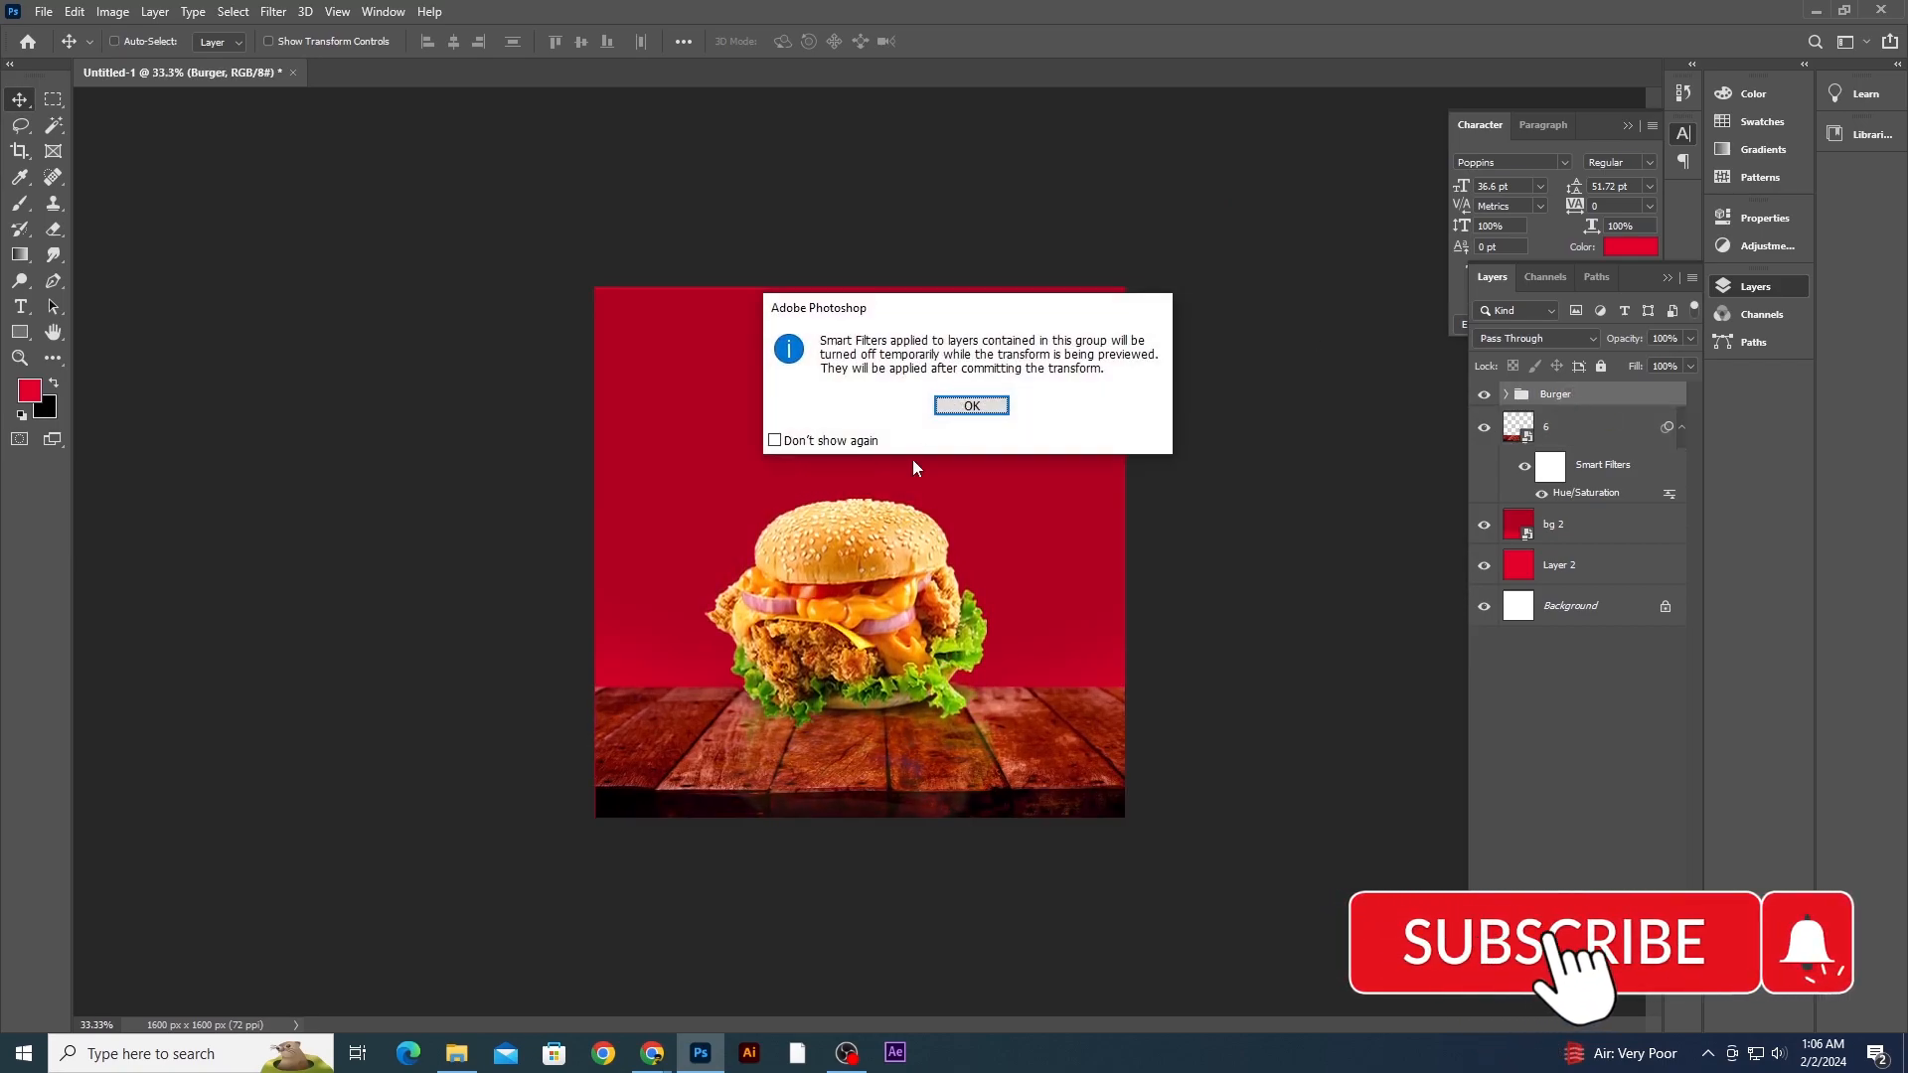
click(971, 403)
drag(920, 544, 925, 568)
drag(1020, 527, 1024, 521)
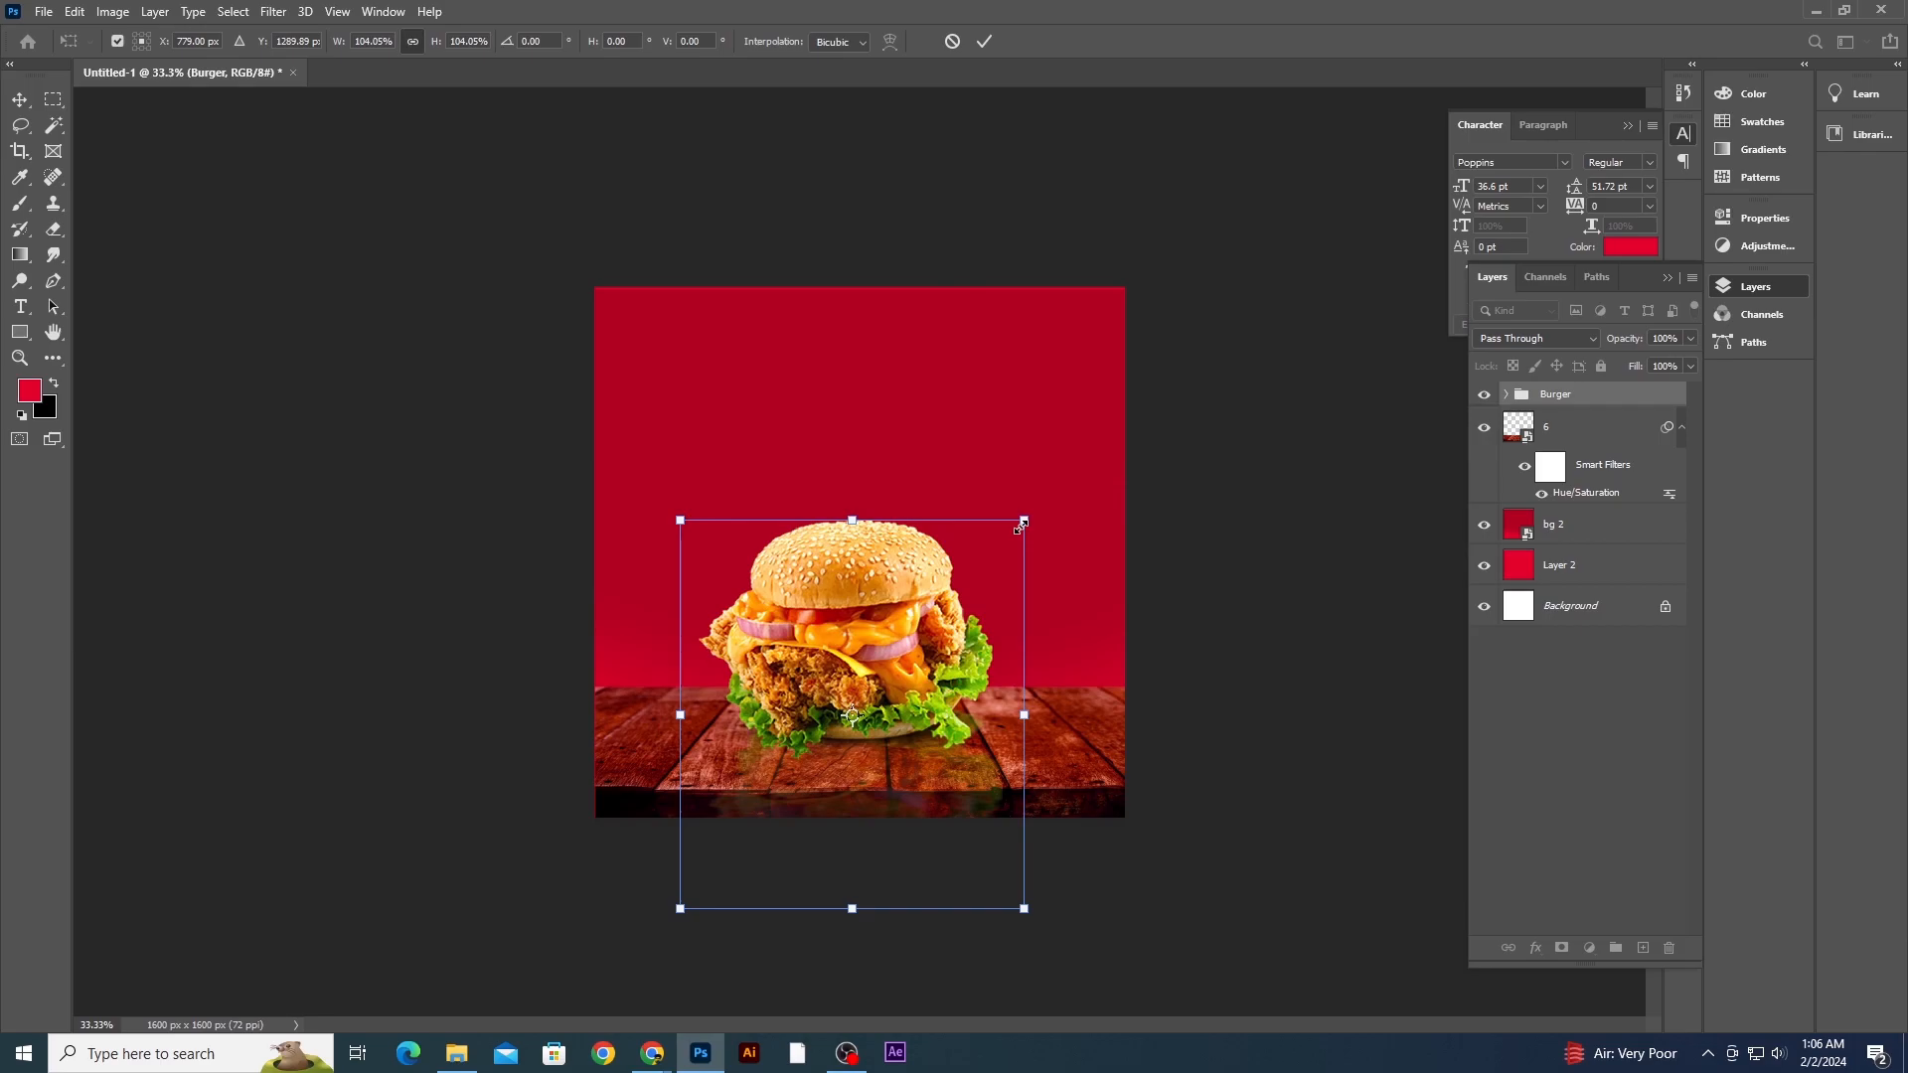
key(Return)
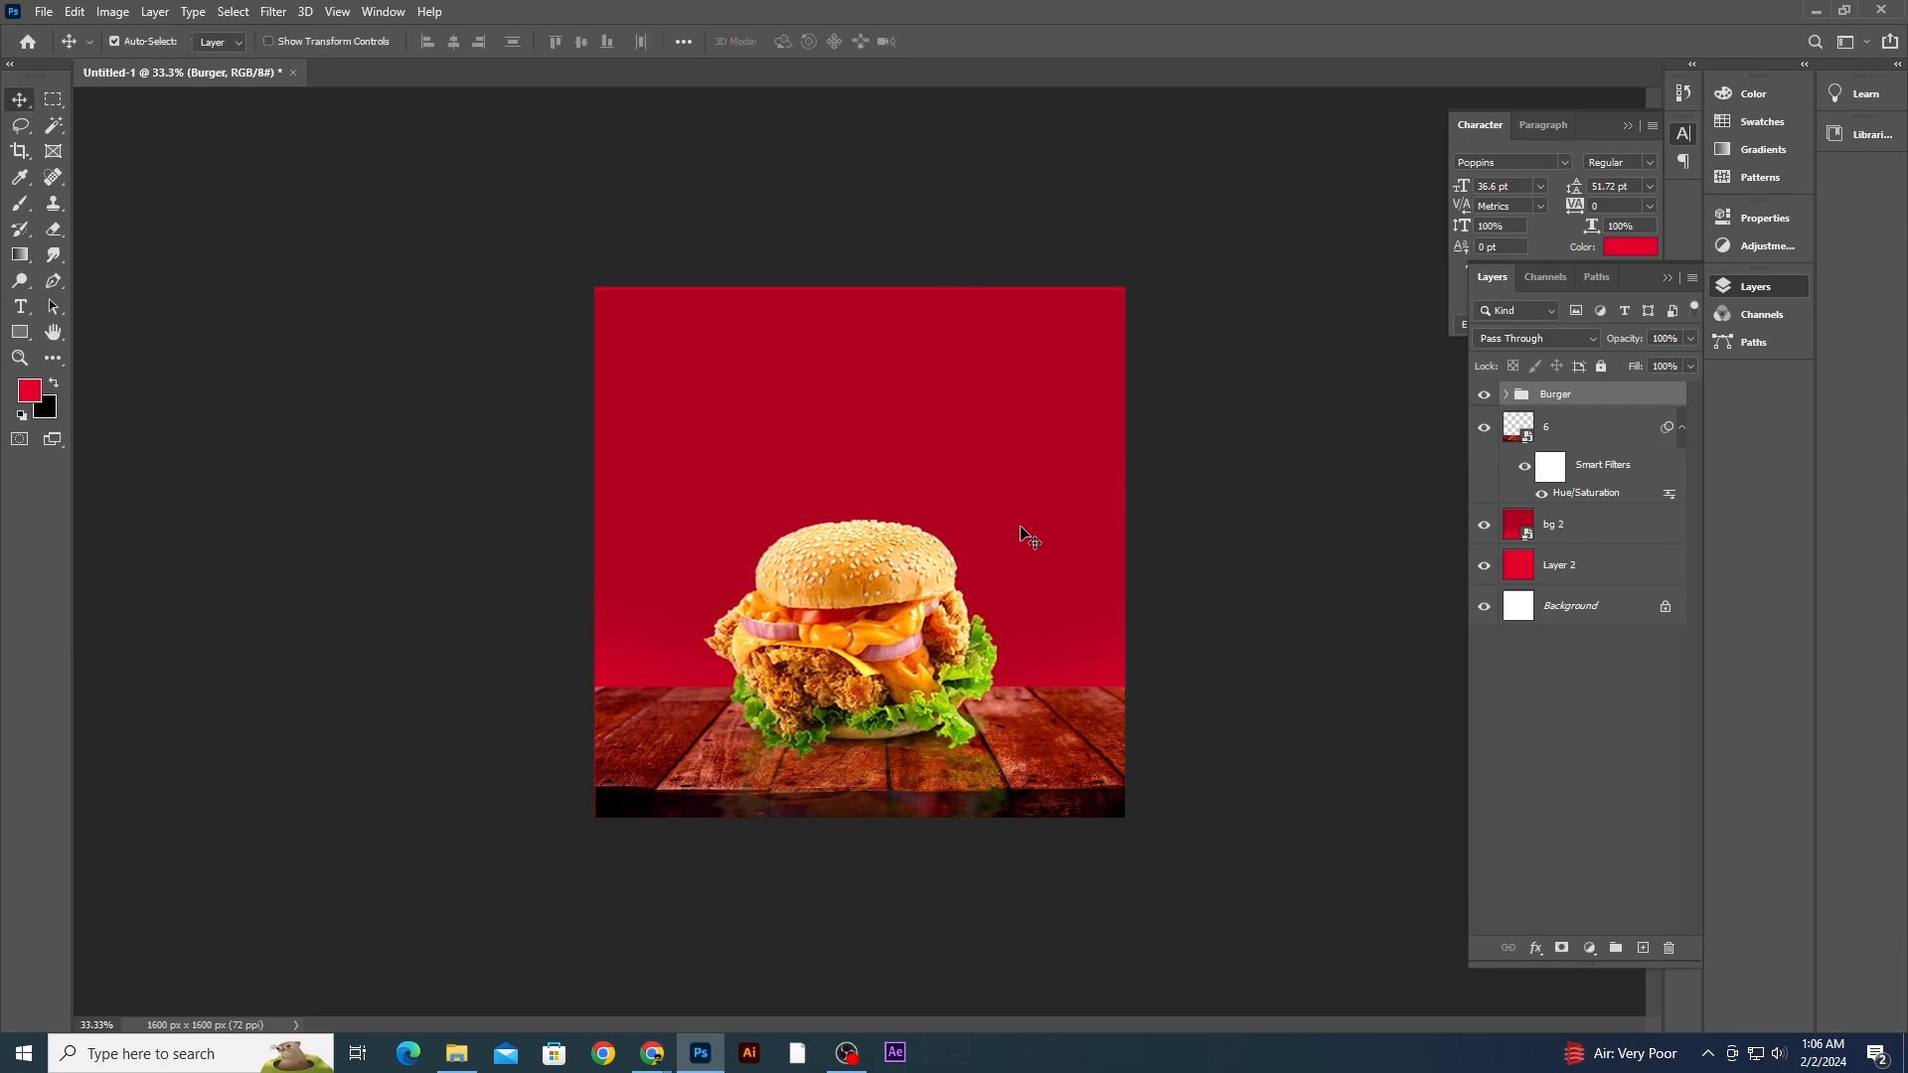
- Import the bg image from File Explorer and place it on the canvas
click(1282, 564)
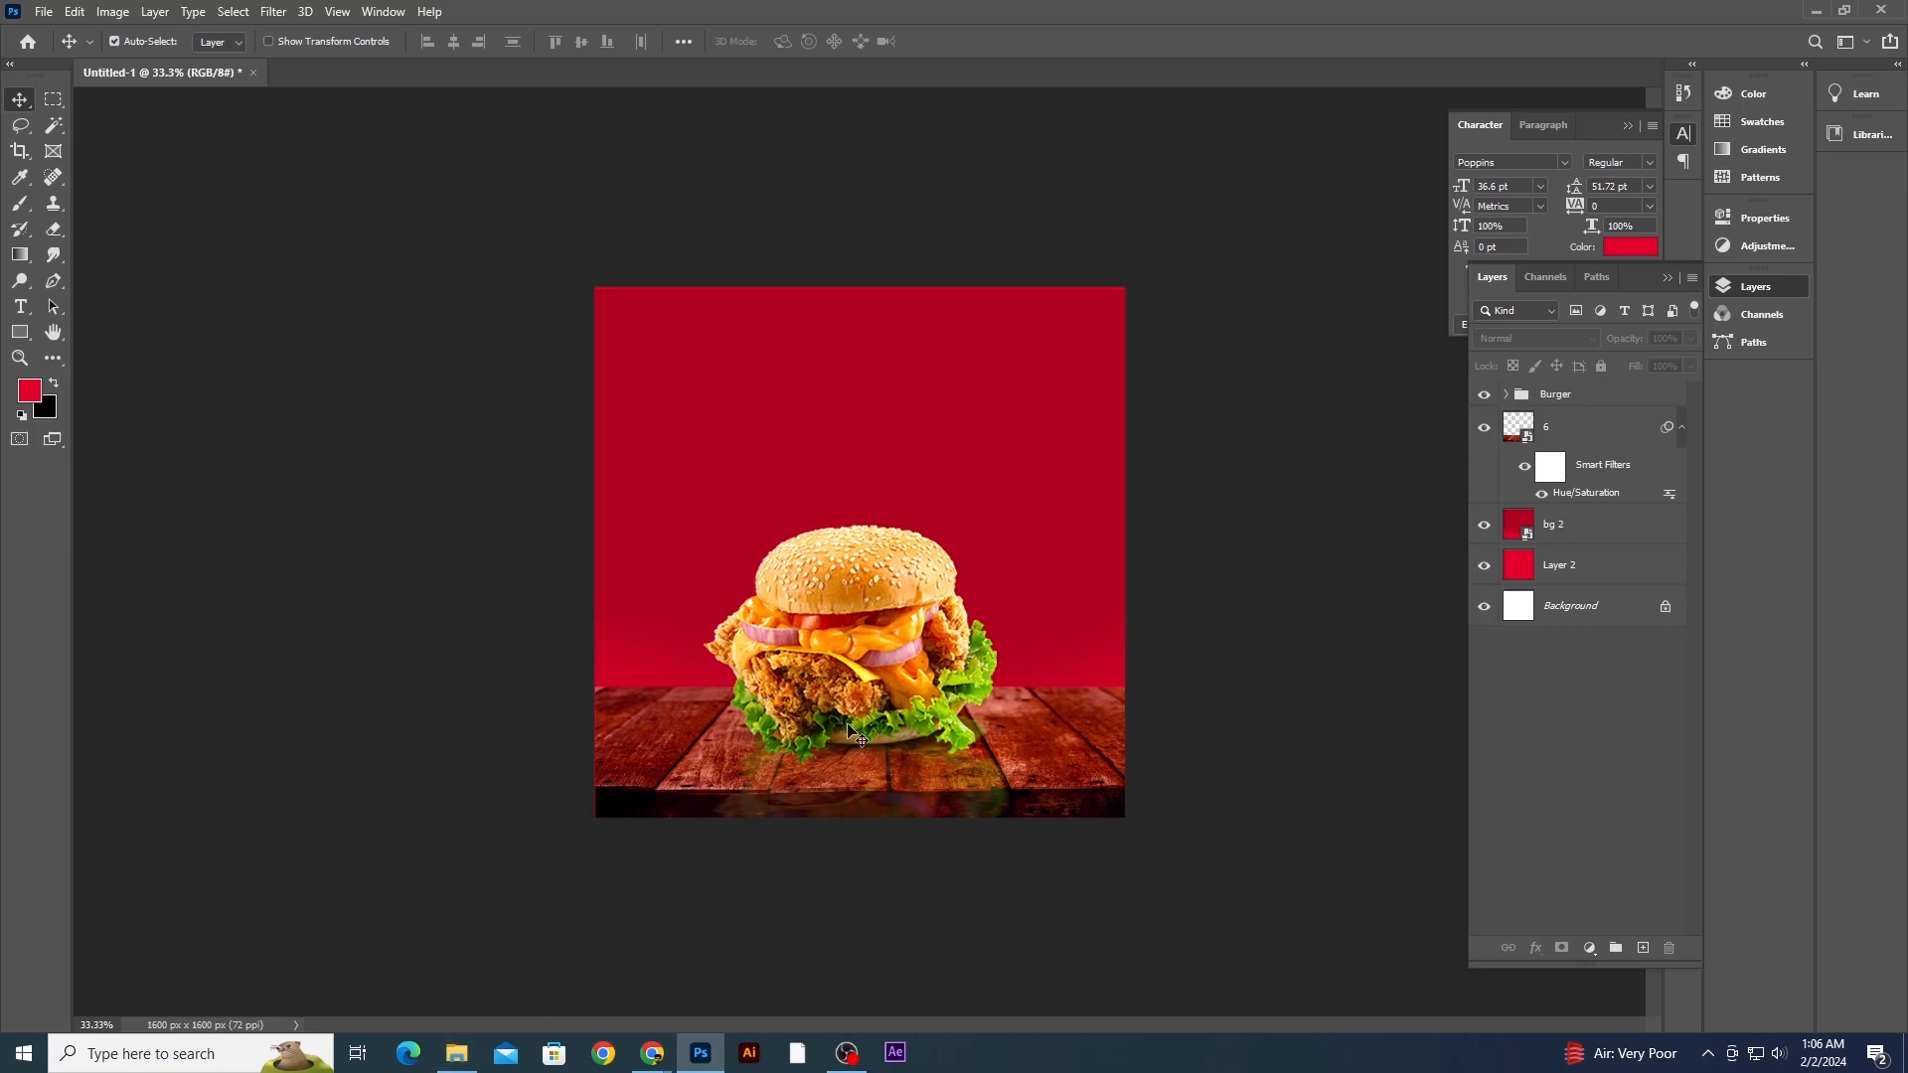
click(449, 1065)
drag(1197, 141, 979, 408)
key(Return)
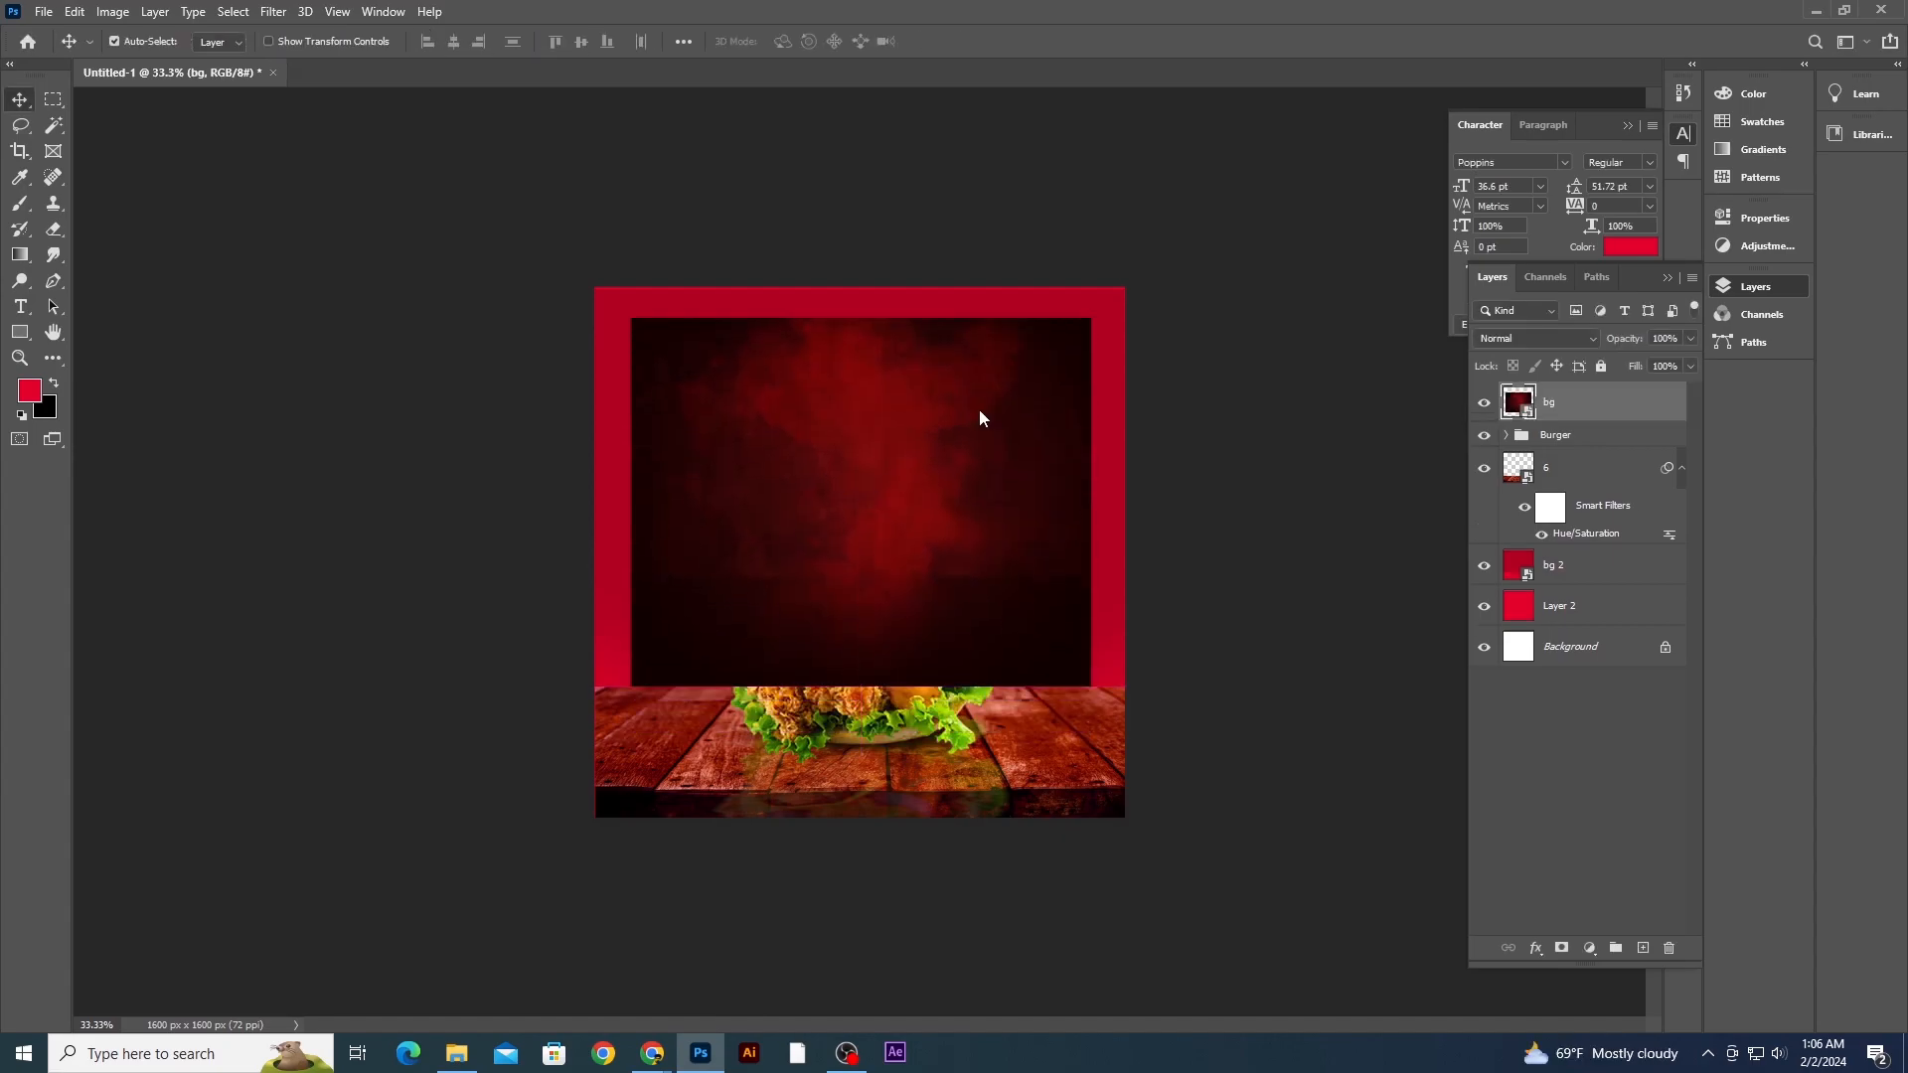
- Move the bg layer below the table layer and scale it up to fill the canvas
drag(1577, 414, 1583, 541)
key(ctrl+t)
drag(1091, 318, 1175, 271)
drag(1055, 415, 1060, 430)
key(Return)
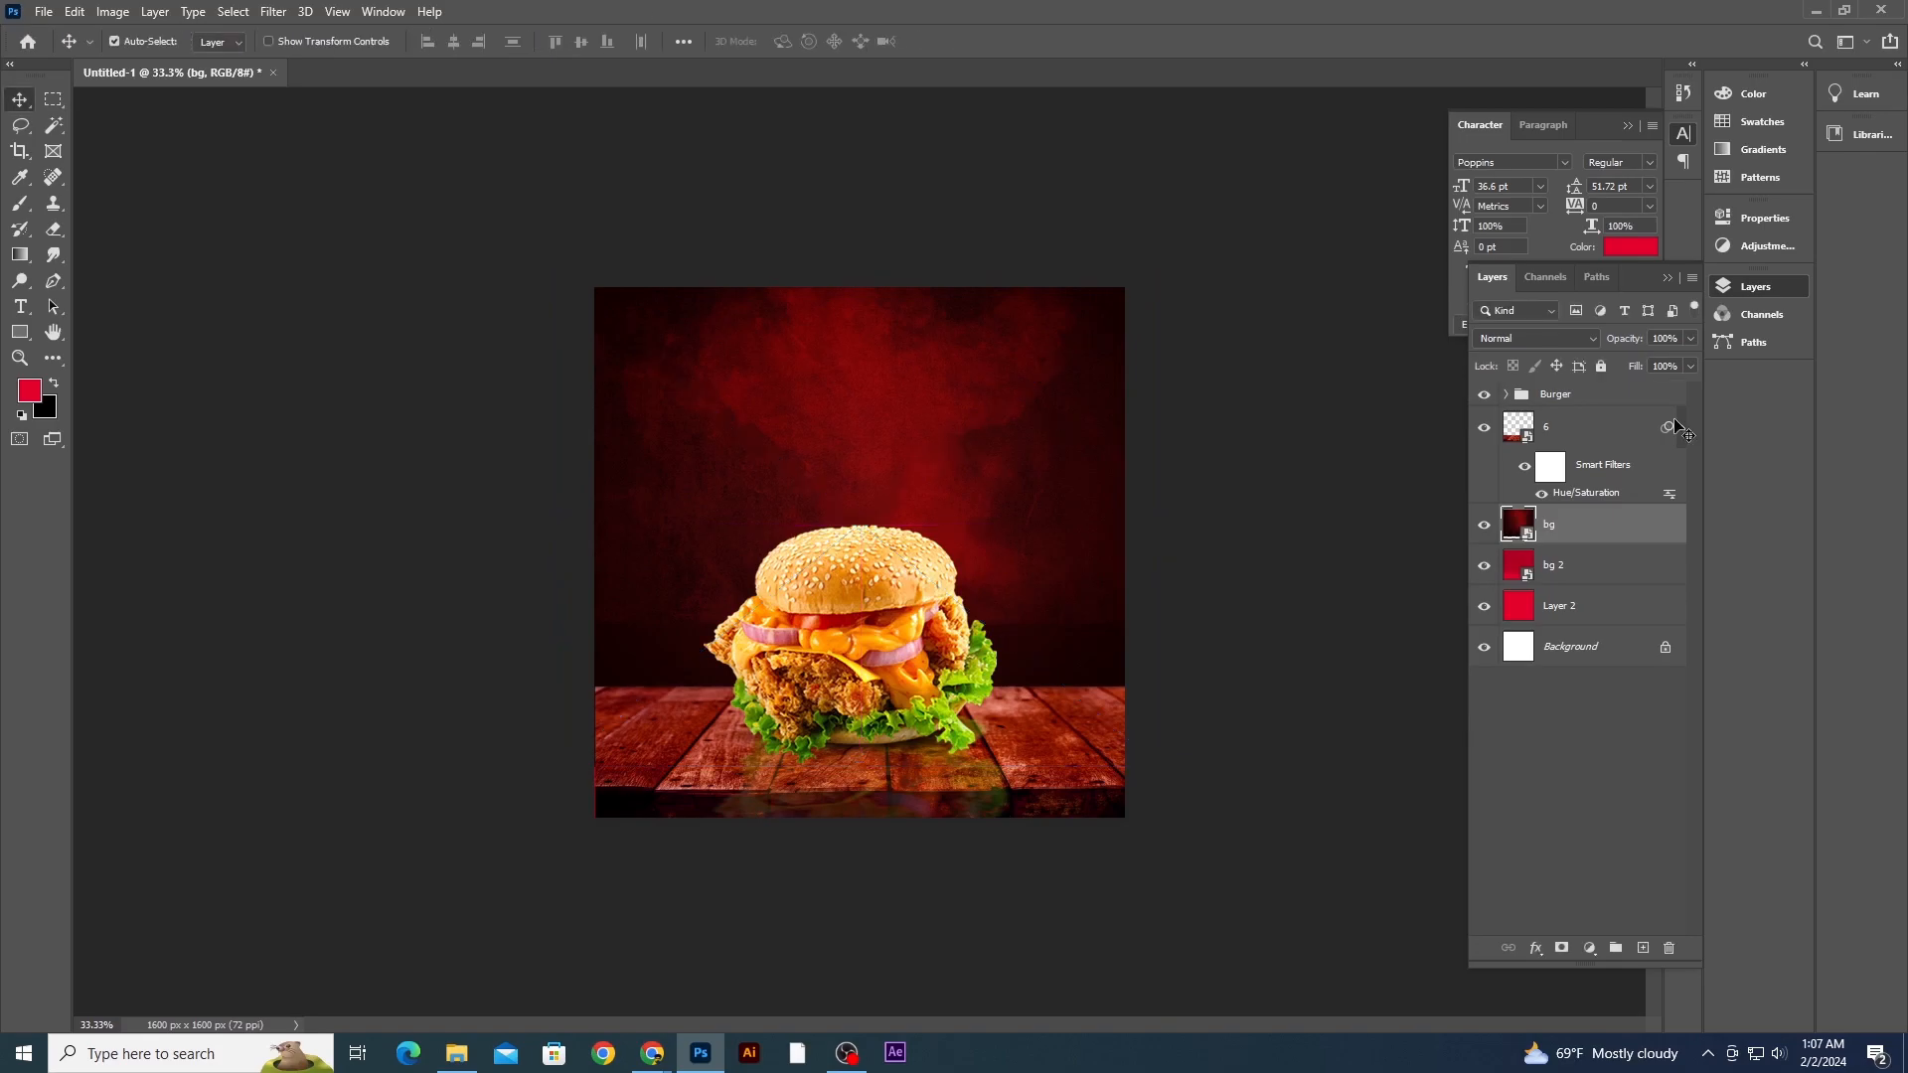
- Add a layer mask to bg and paint over its lower part with a large soft black brush to blend it
click(1560, 949)
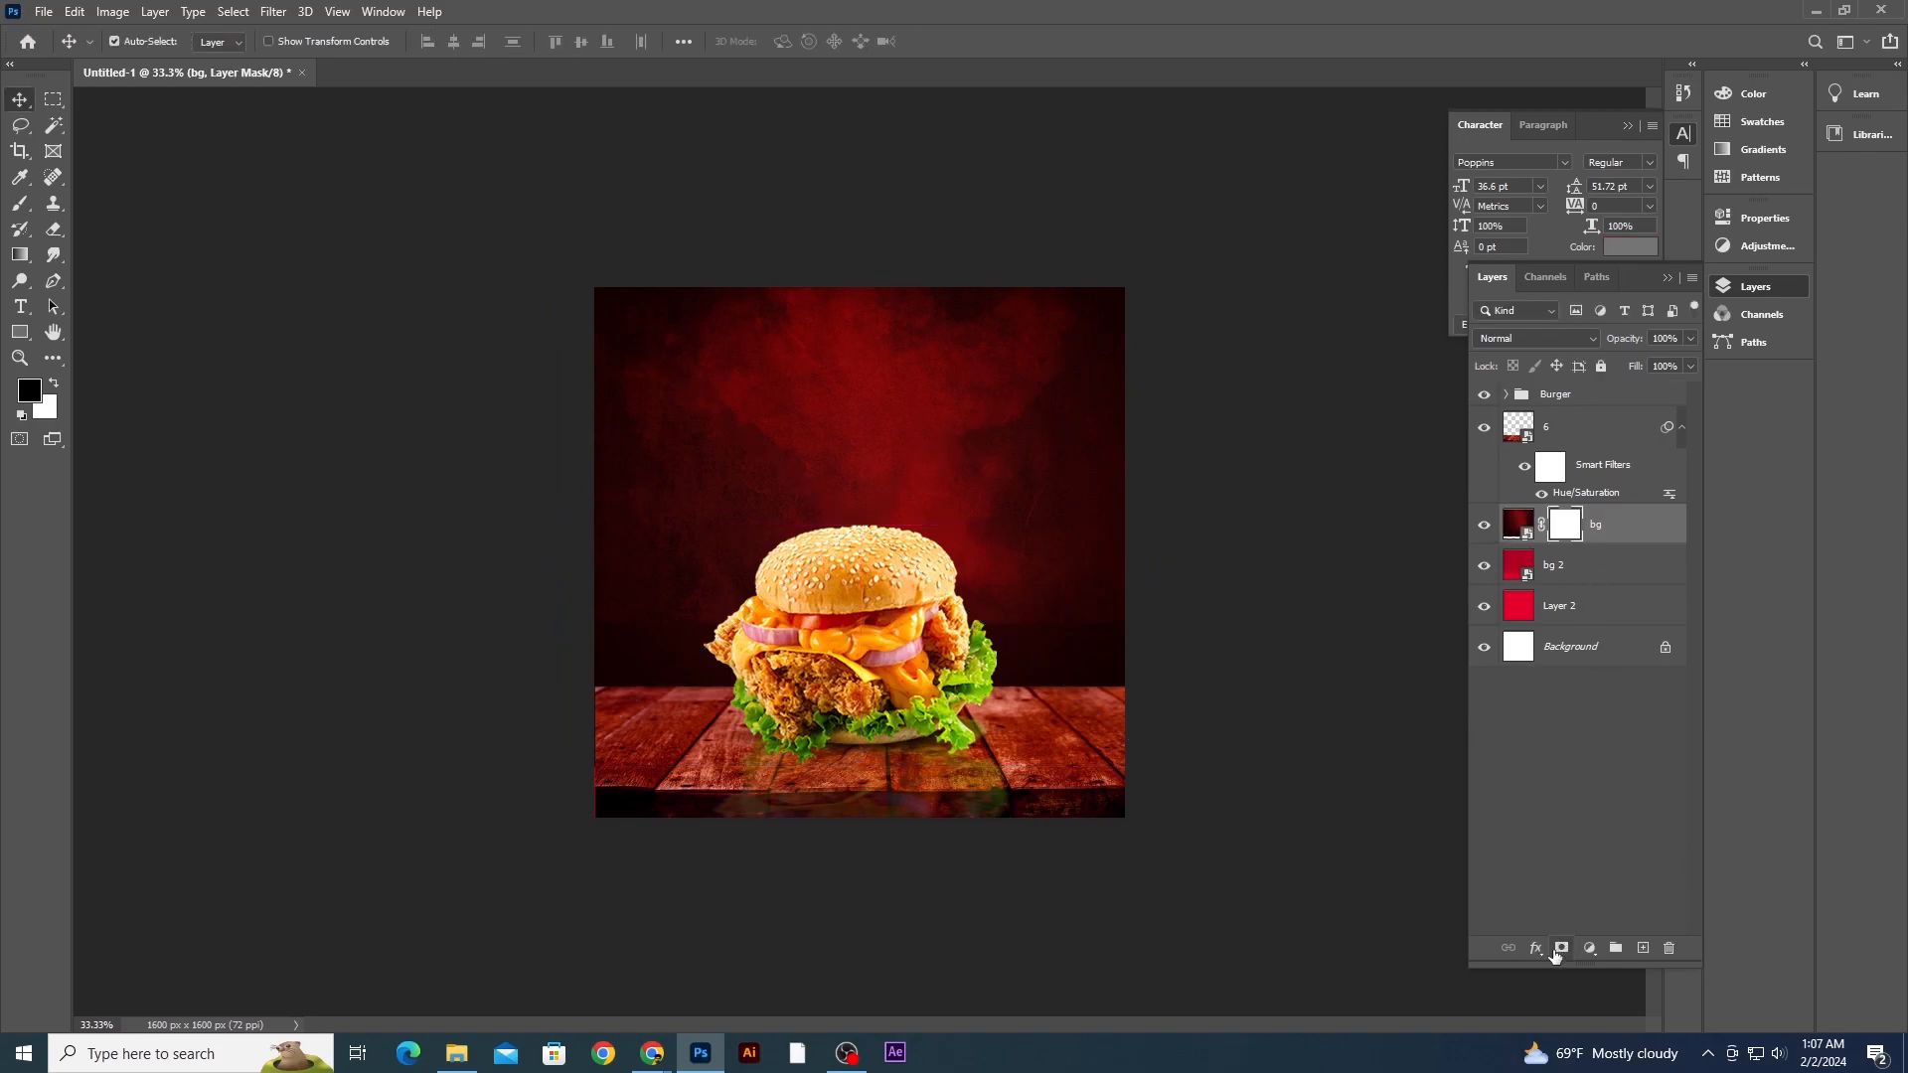
right_click(19, 204)
click(89, 204)
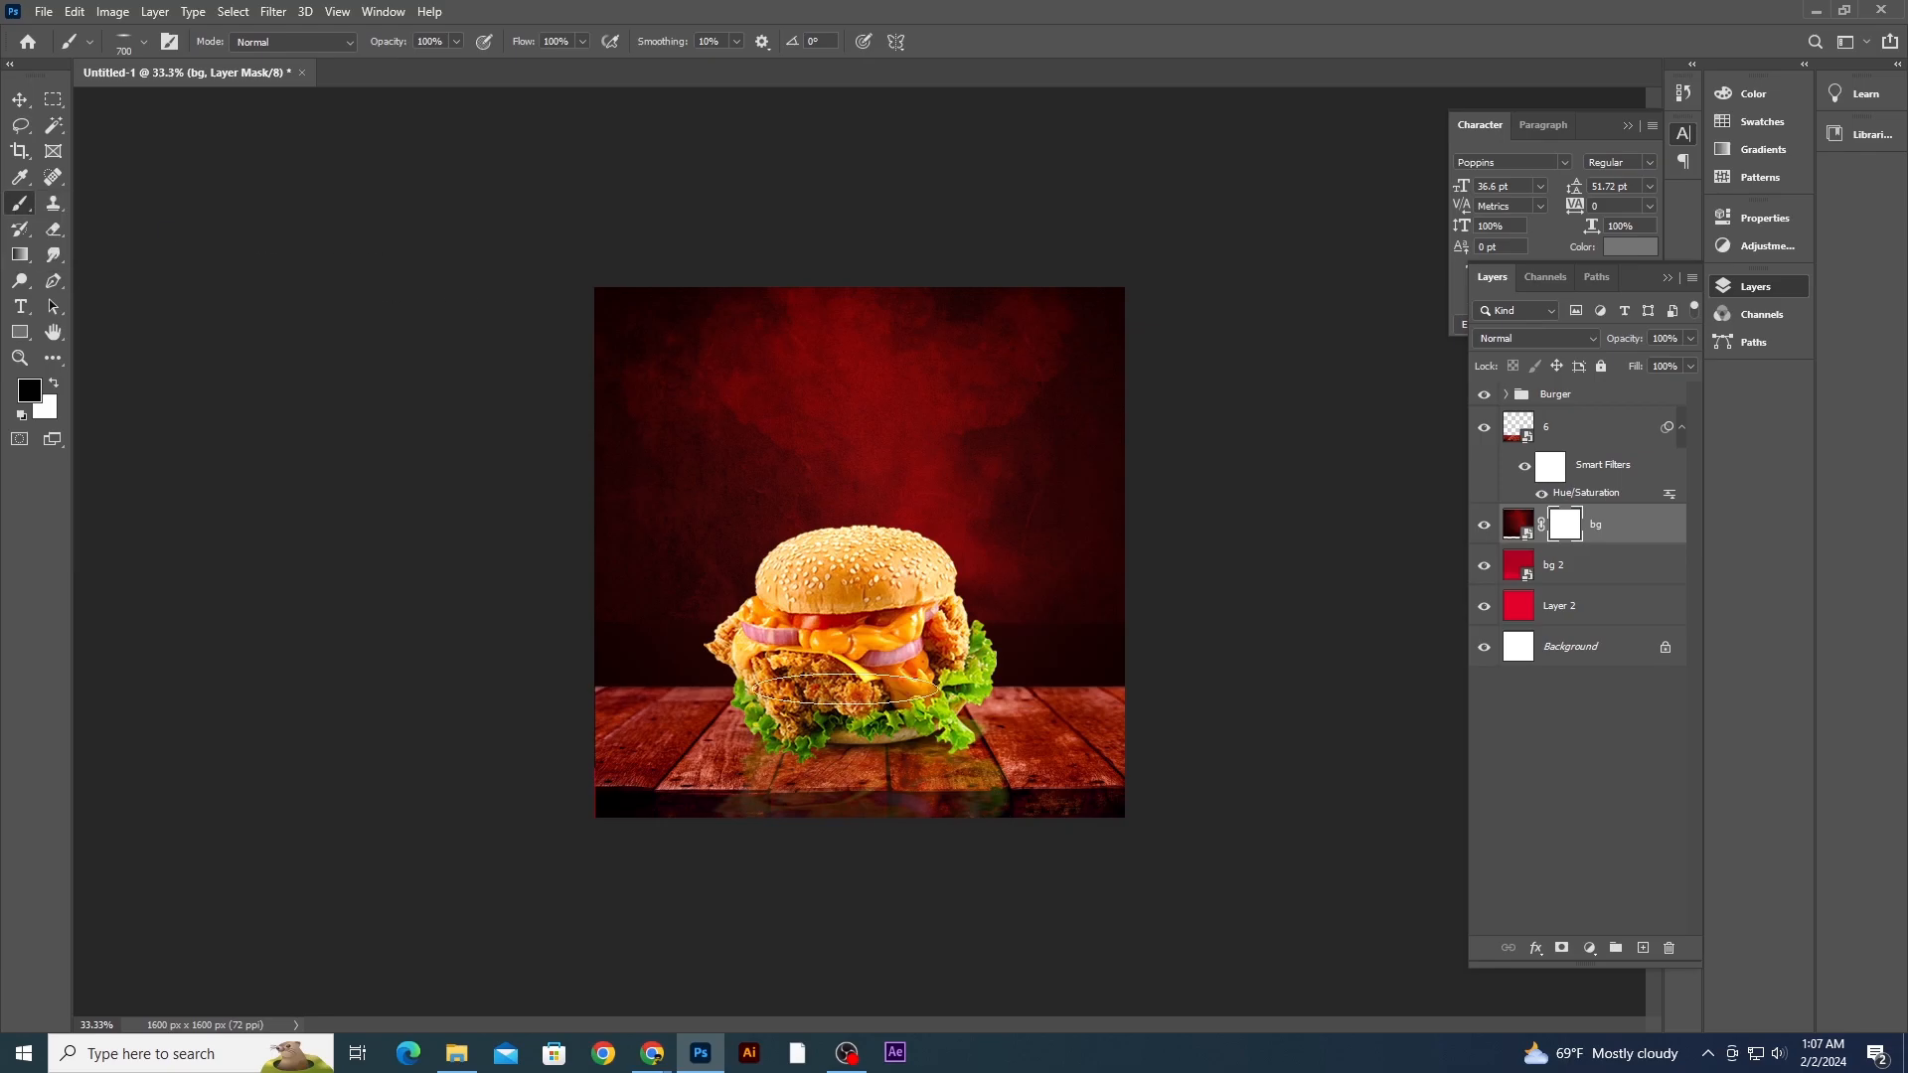
click(126, 44)
click(396, 785)
key(bracketright)
key(bracketright)
key(bracketright)
key(bracketright)
drag(520, 781, 878, 882)
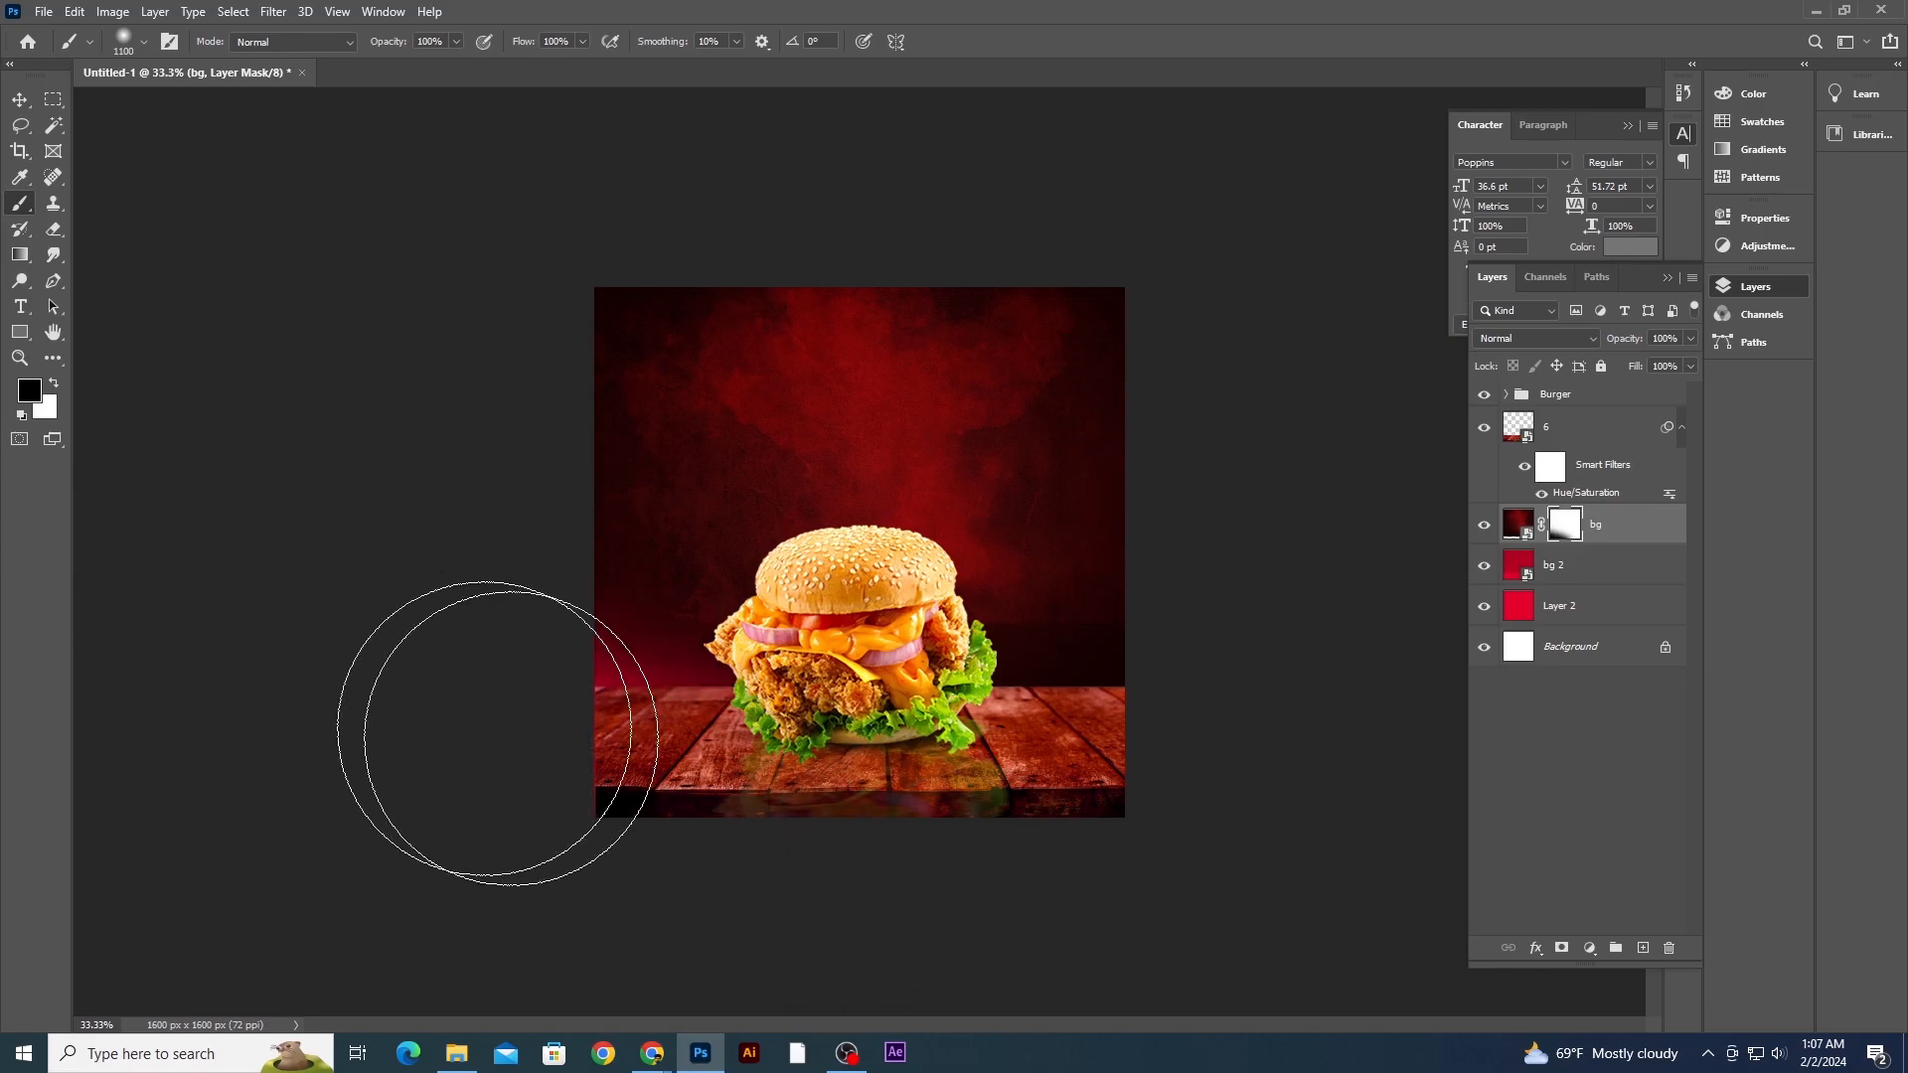
mouse_move(468, 720)
mouse_down()
mouse_move(963, 893)
mouse_move(1366, 755)
mouse_up()
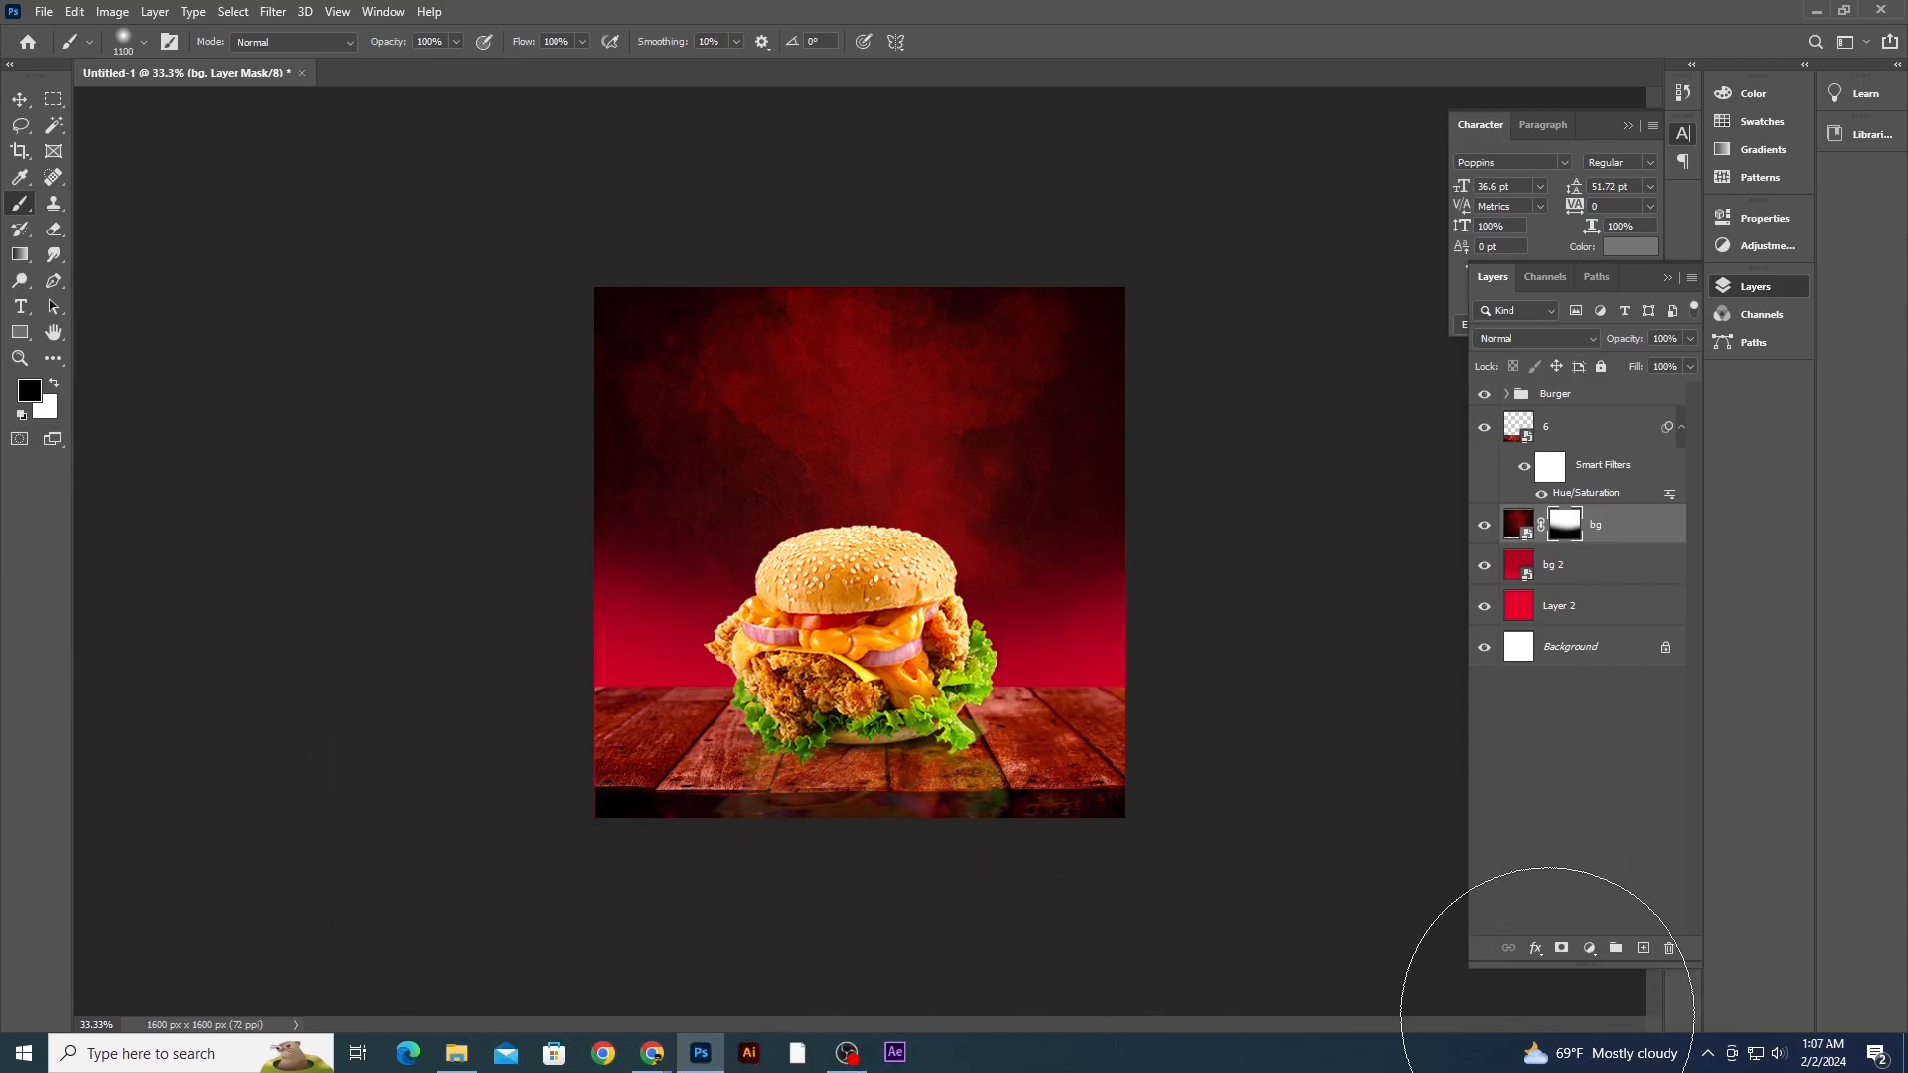
- Stretch the wooden table image slightly wider than the canvas on both sides
click(21, 102)
ctrl+click(305, 391)
key(ctrl+plus)
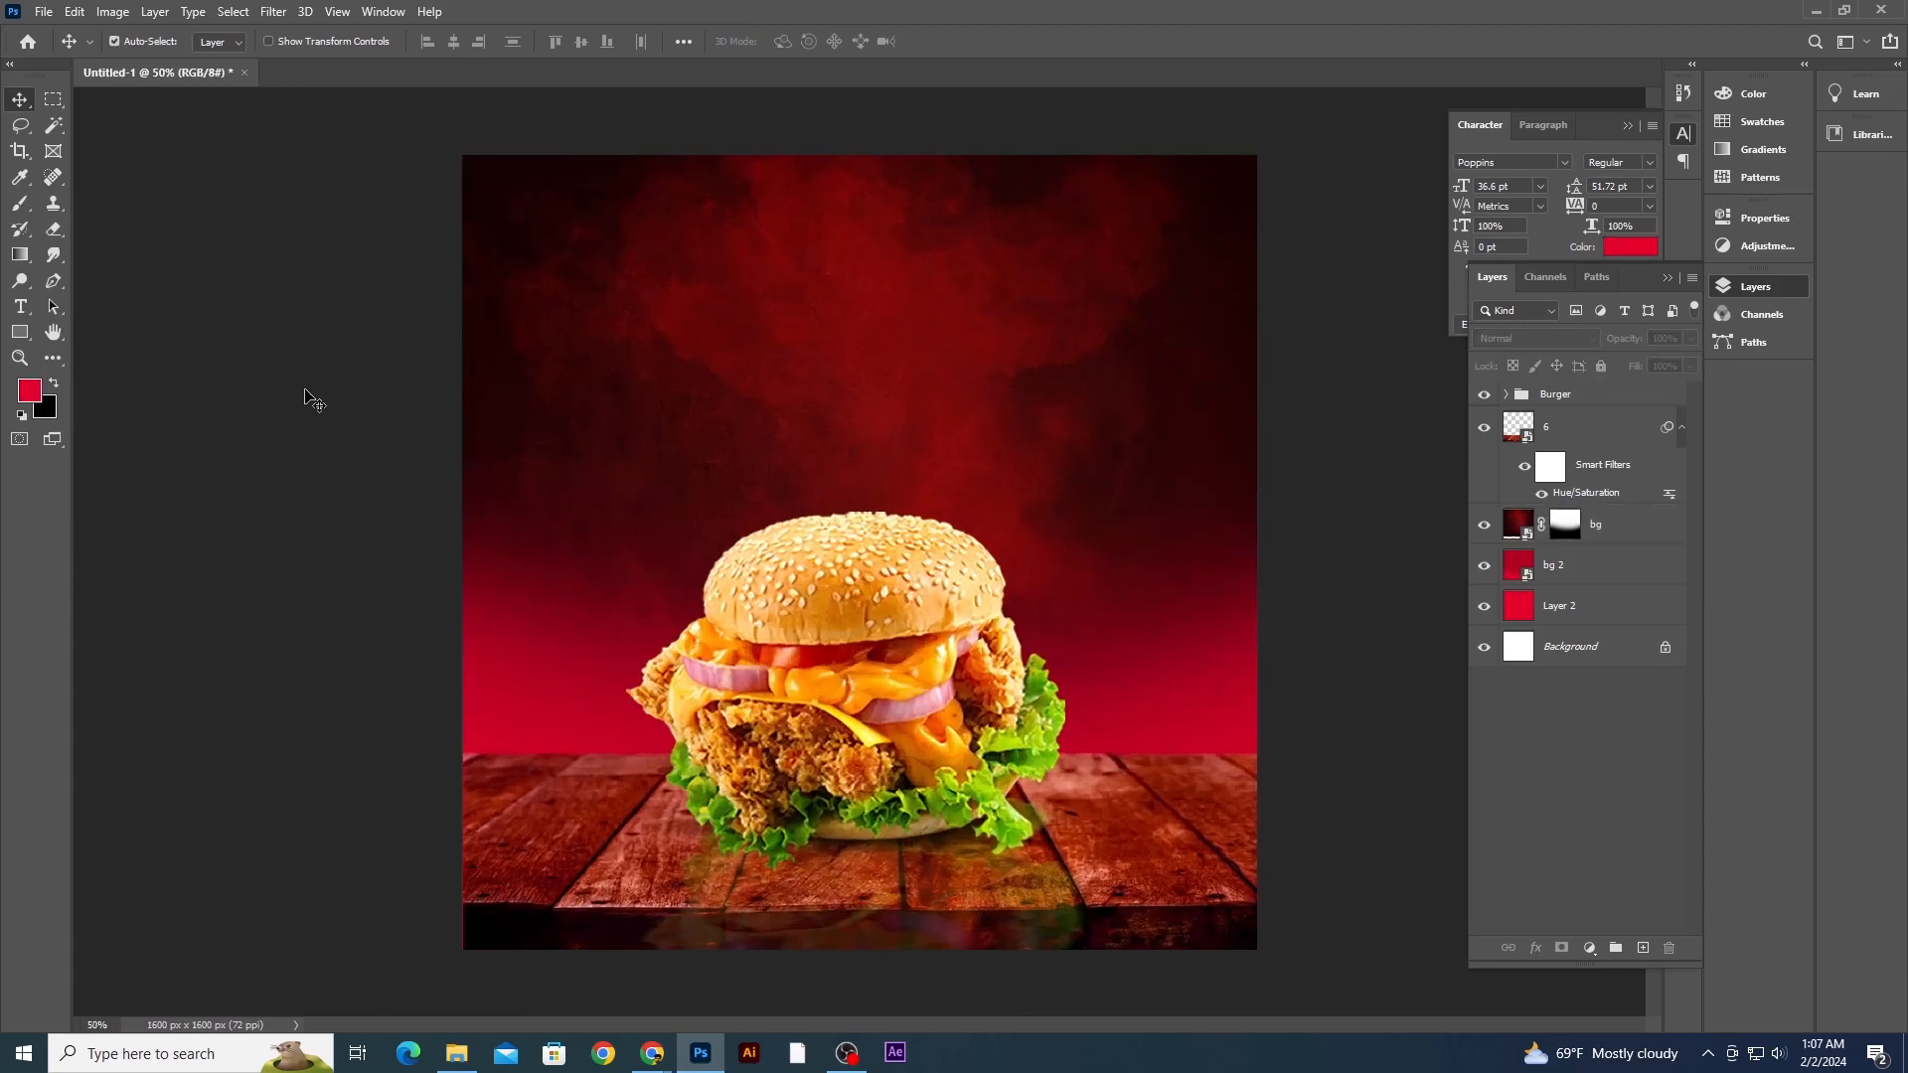
ctrl+click(589, 926)
key(ctrl+t)
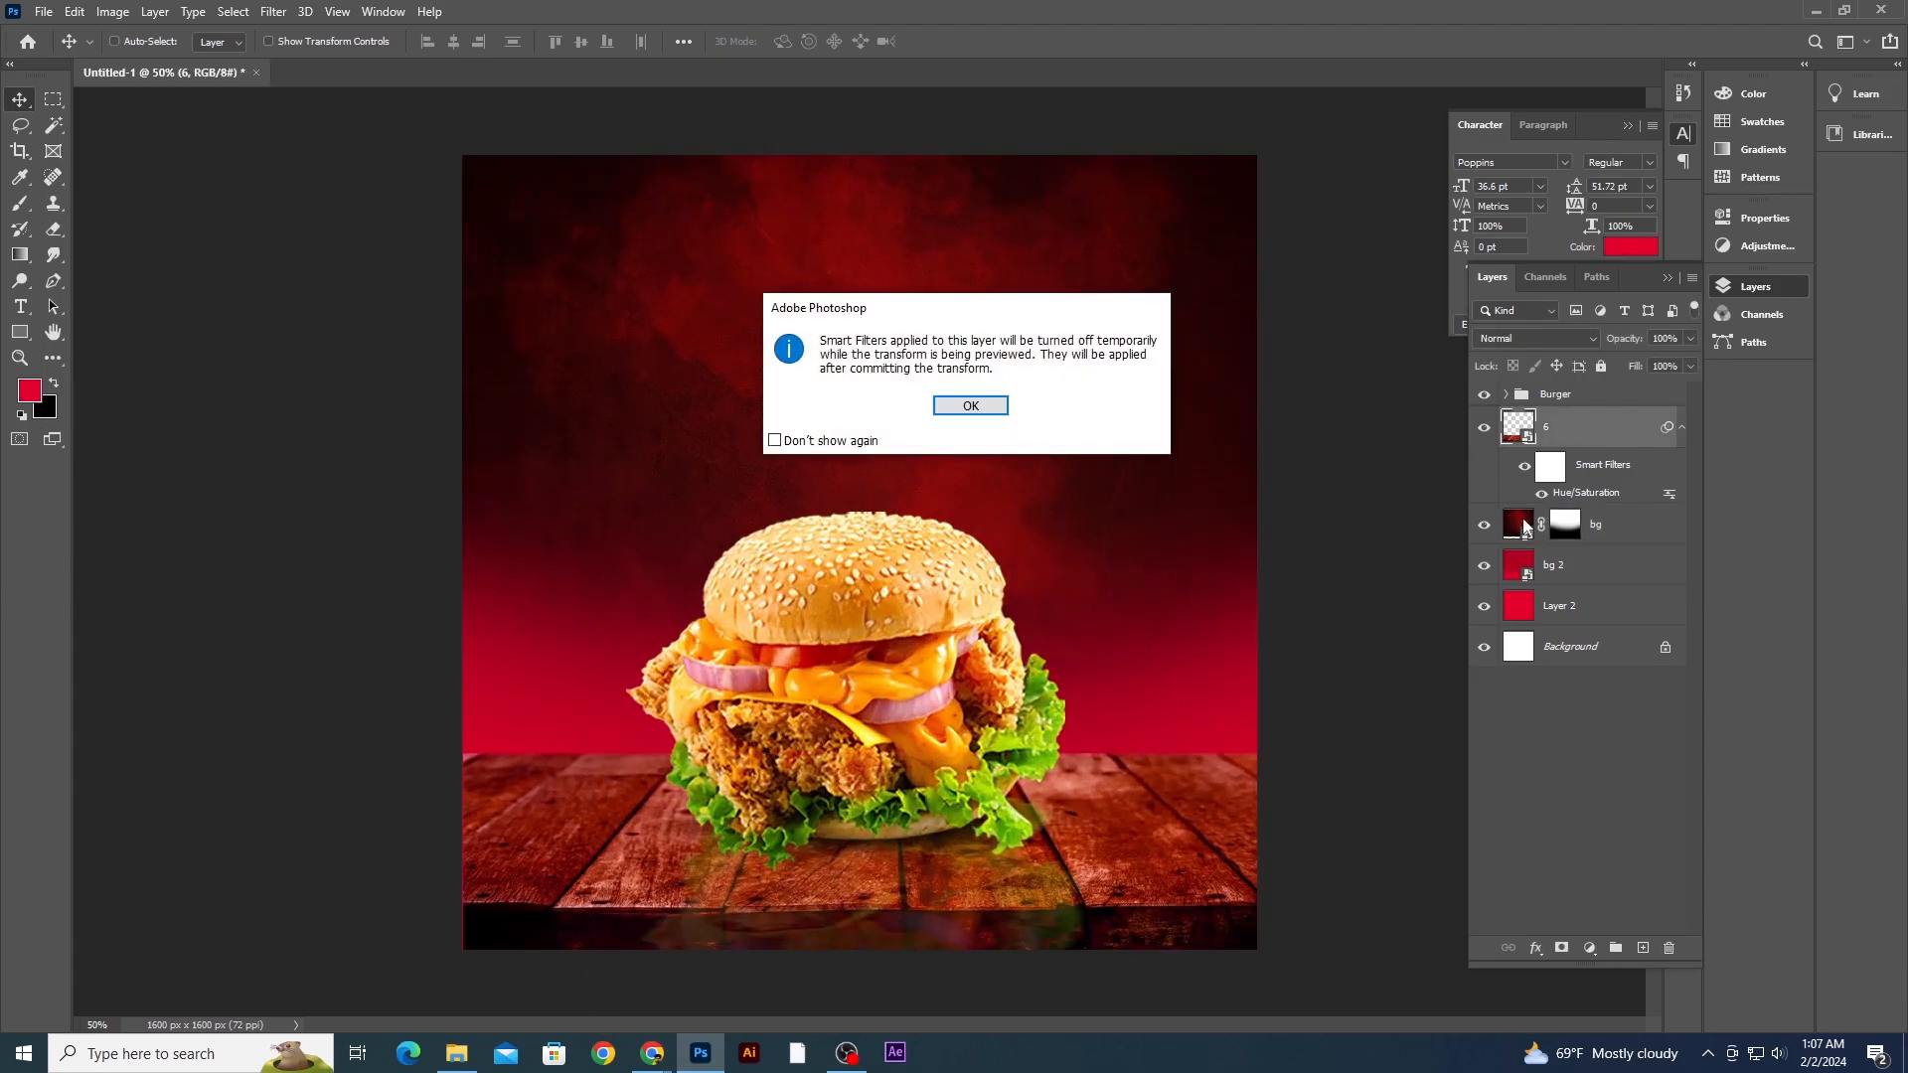
click(971, 405)
drag(463, 851, 452, 852)
drag(1270, 856, 1274, 852)
key(Return)
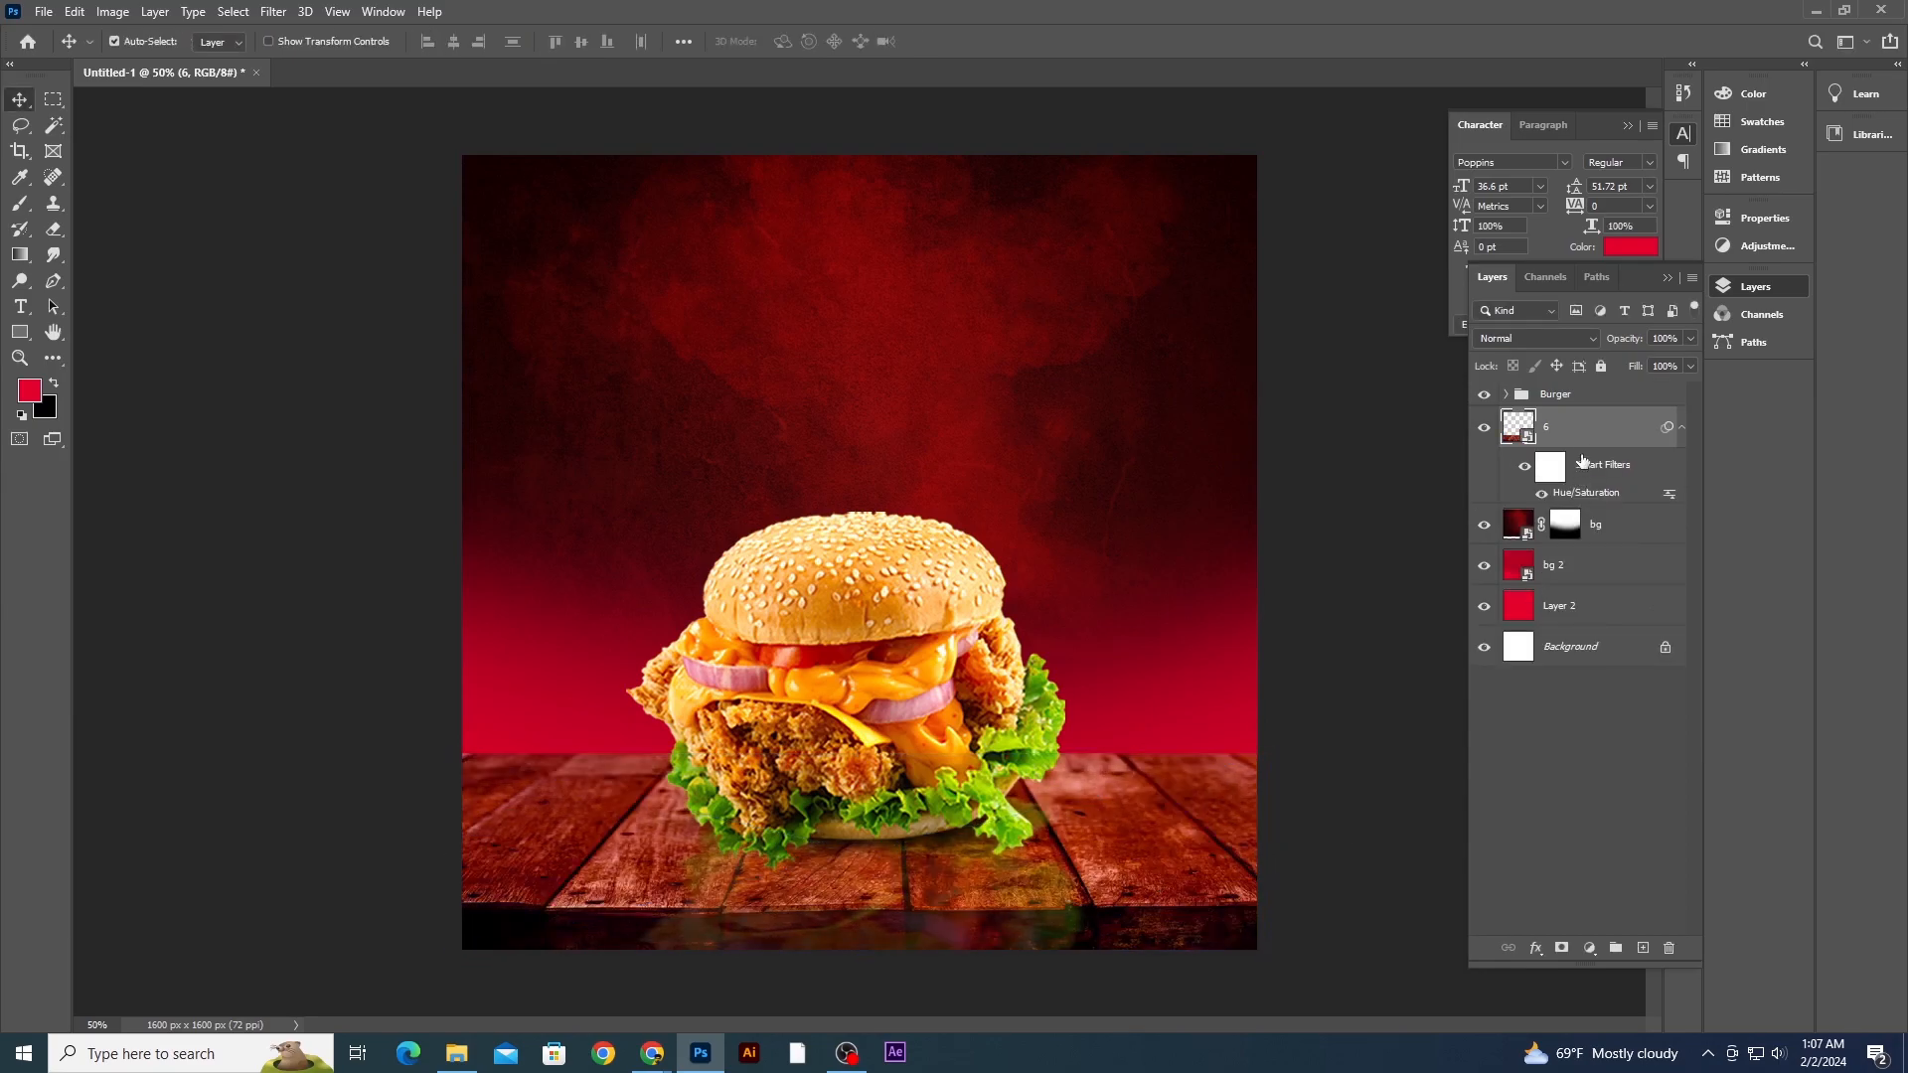
- Add a layer mask to the table layer and paint black along its top edge to blend it into the background
click(1562, 949)
key(d)
key(x)
key(b)
key(bracketleft)
key(bracketleft)
key(bracketleft)
key(bracketleft)
key(bracketleft)
drag(439, 690, 1299, 681)
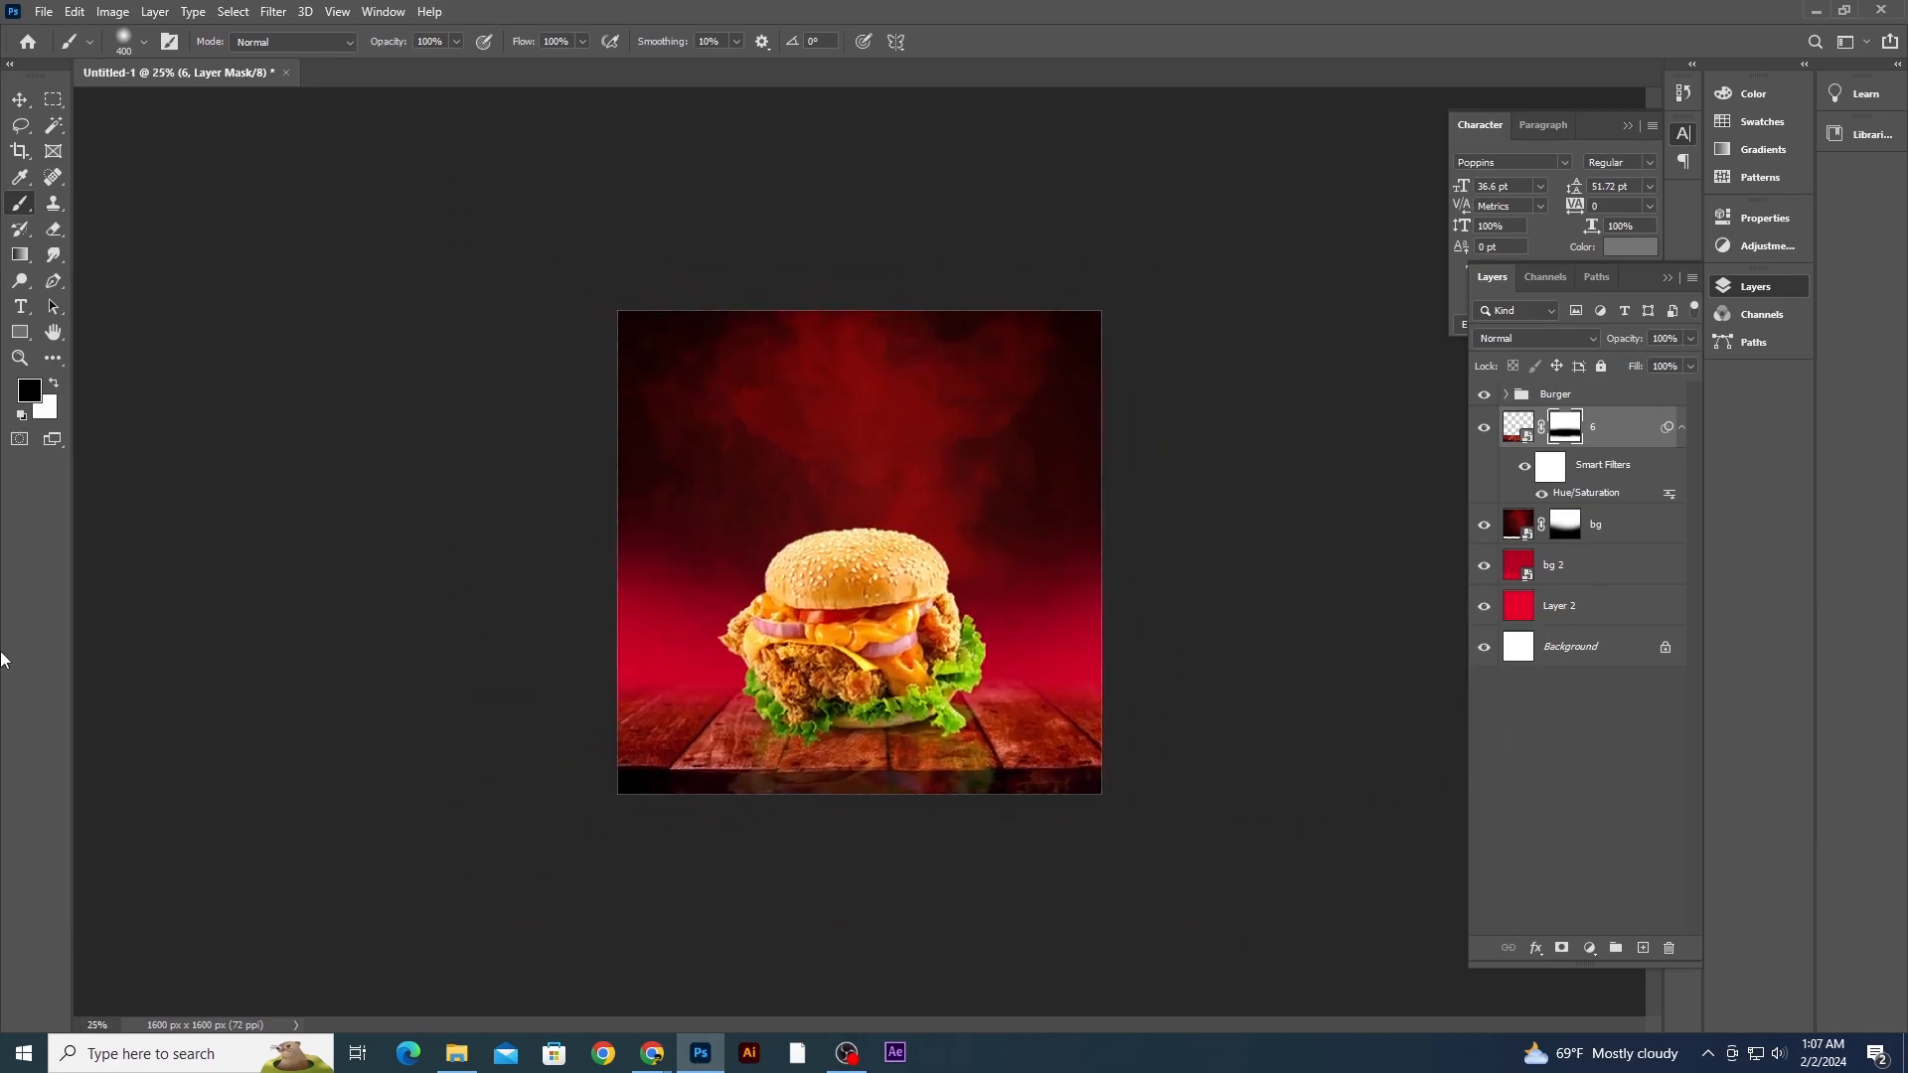
click(20, 98)
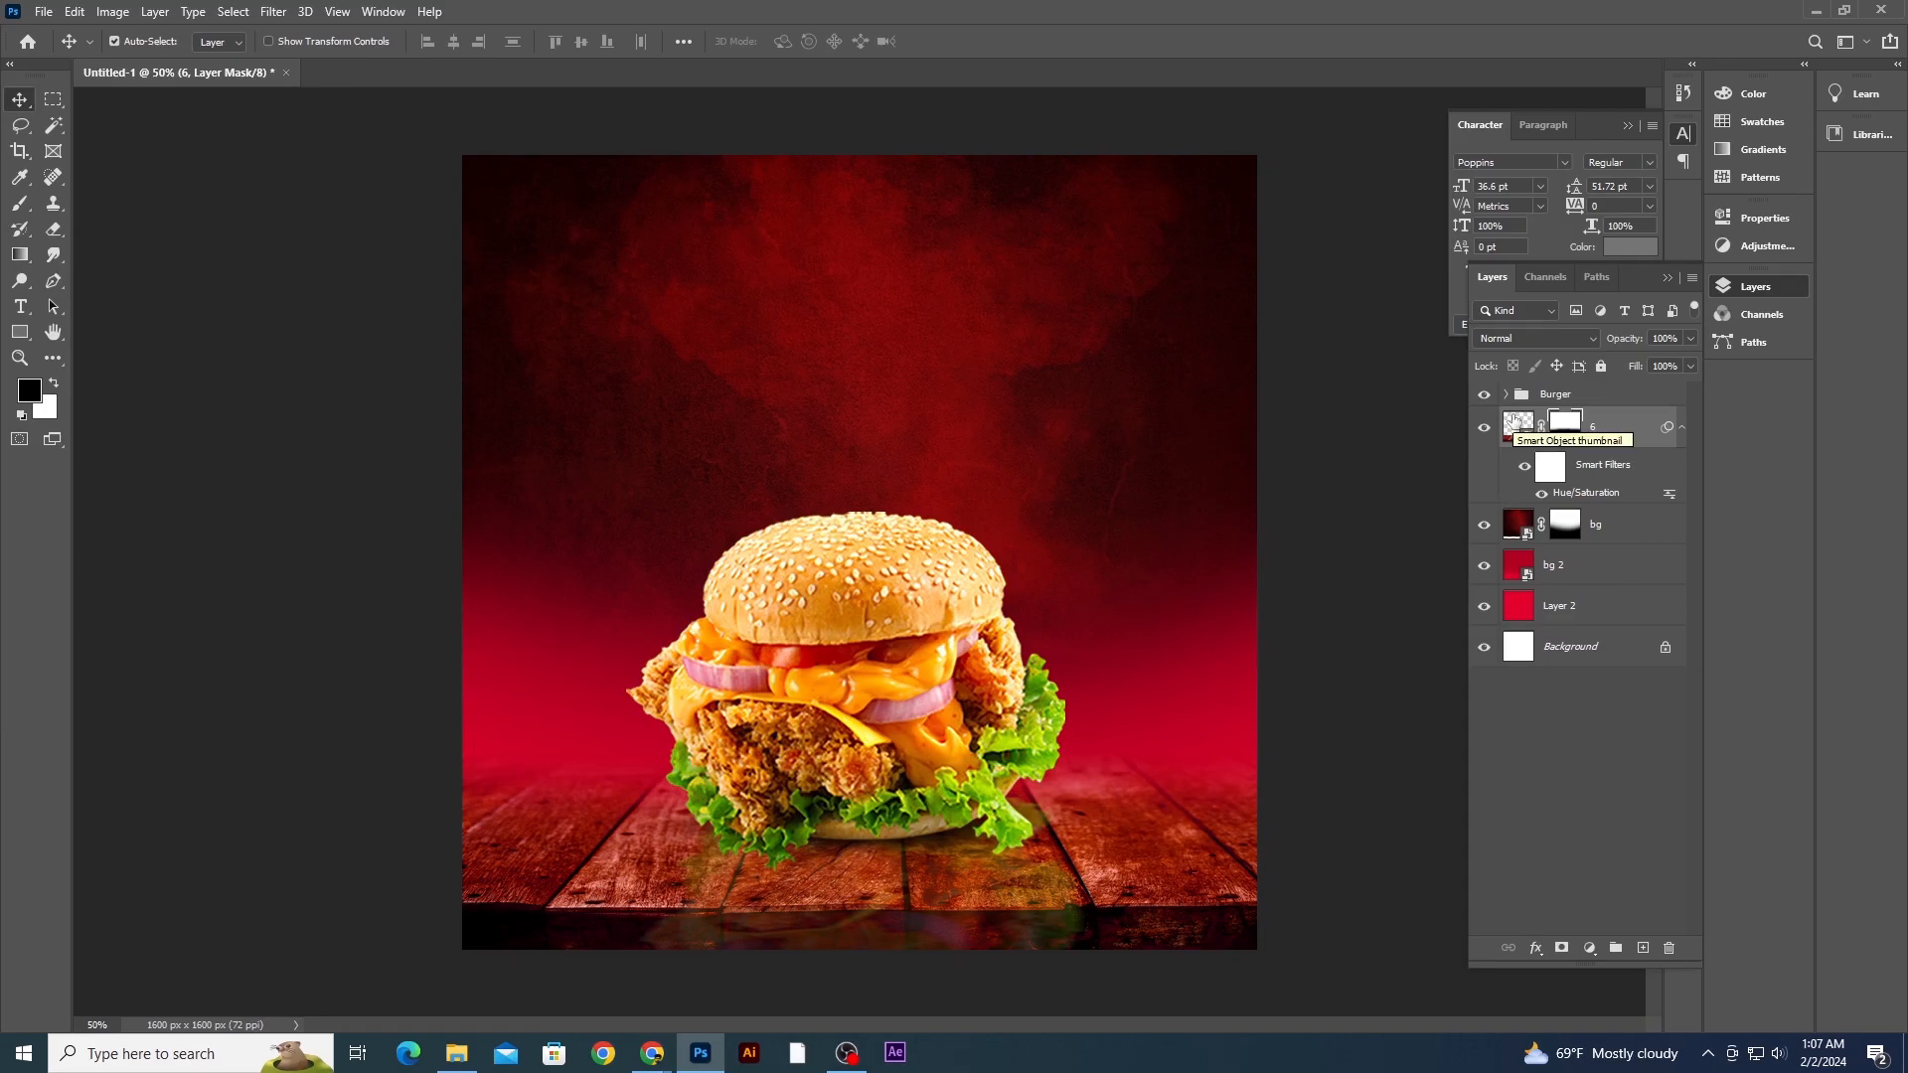
- Import image 1, the glowing red circle, from File Explorer and place it at the upper left behind the burger
click(456, 1052)
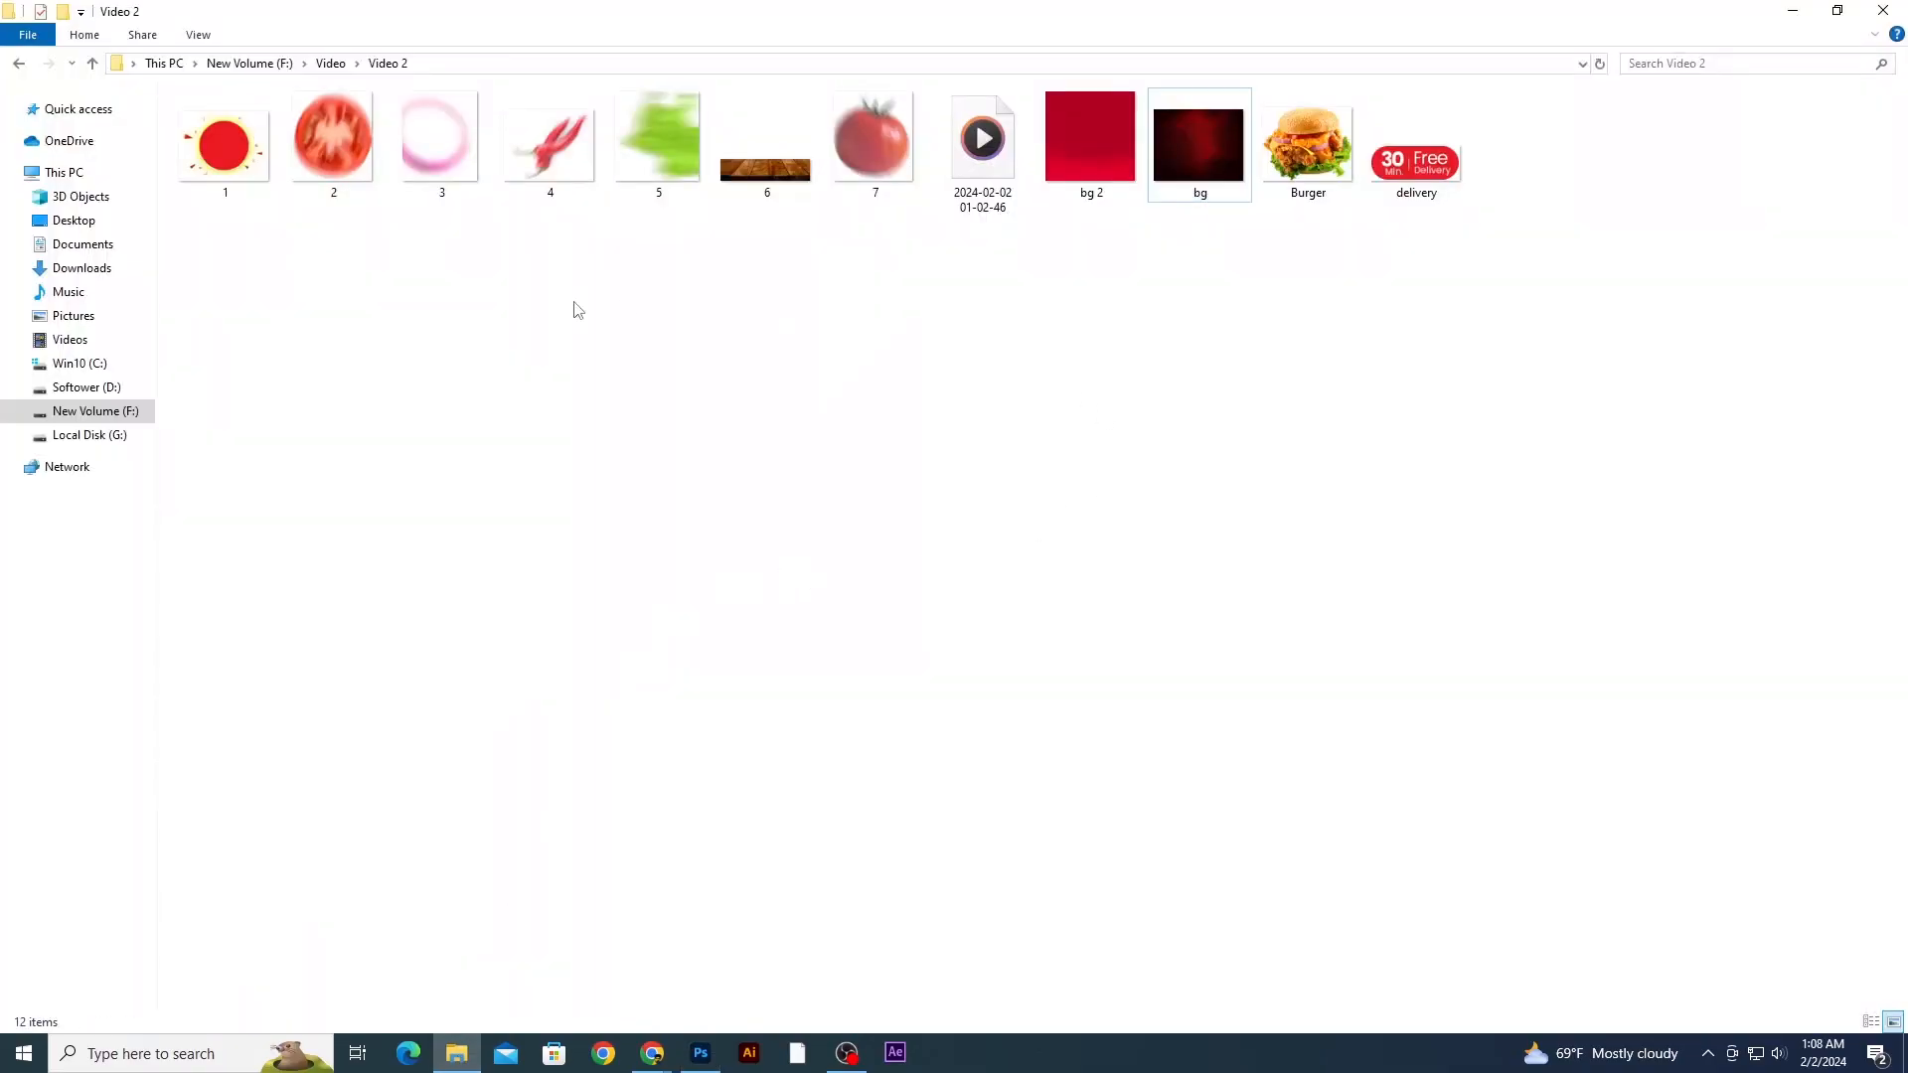
drag(228, 161, 815, 487)
drag(790, 408, 686, 409)
key(Return)
key(ctrl+minus)
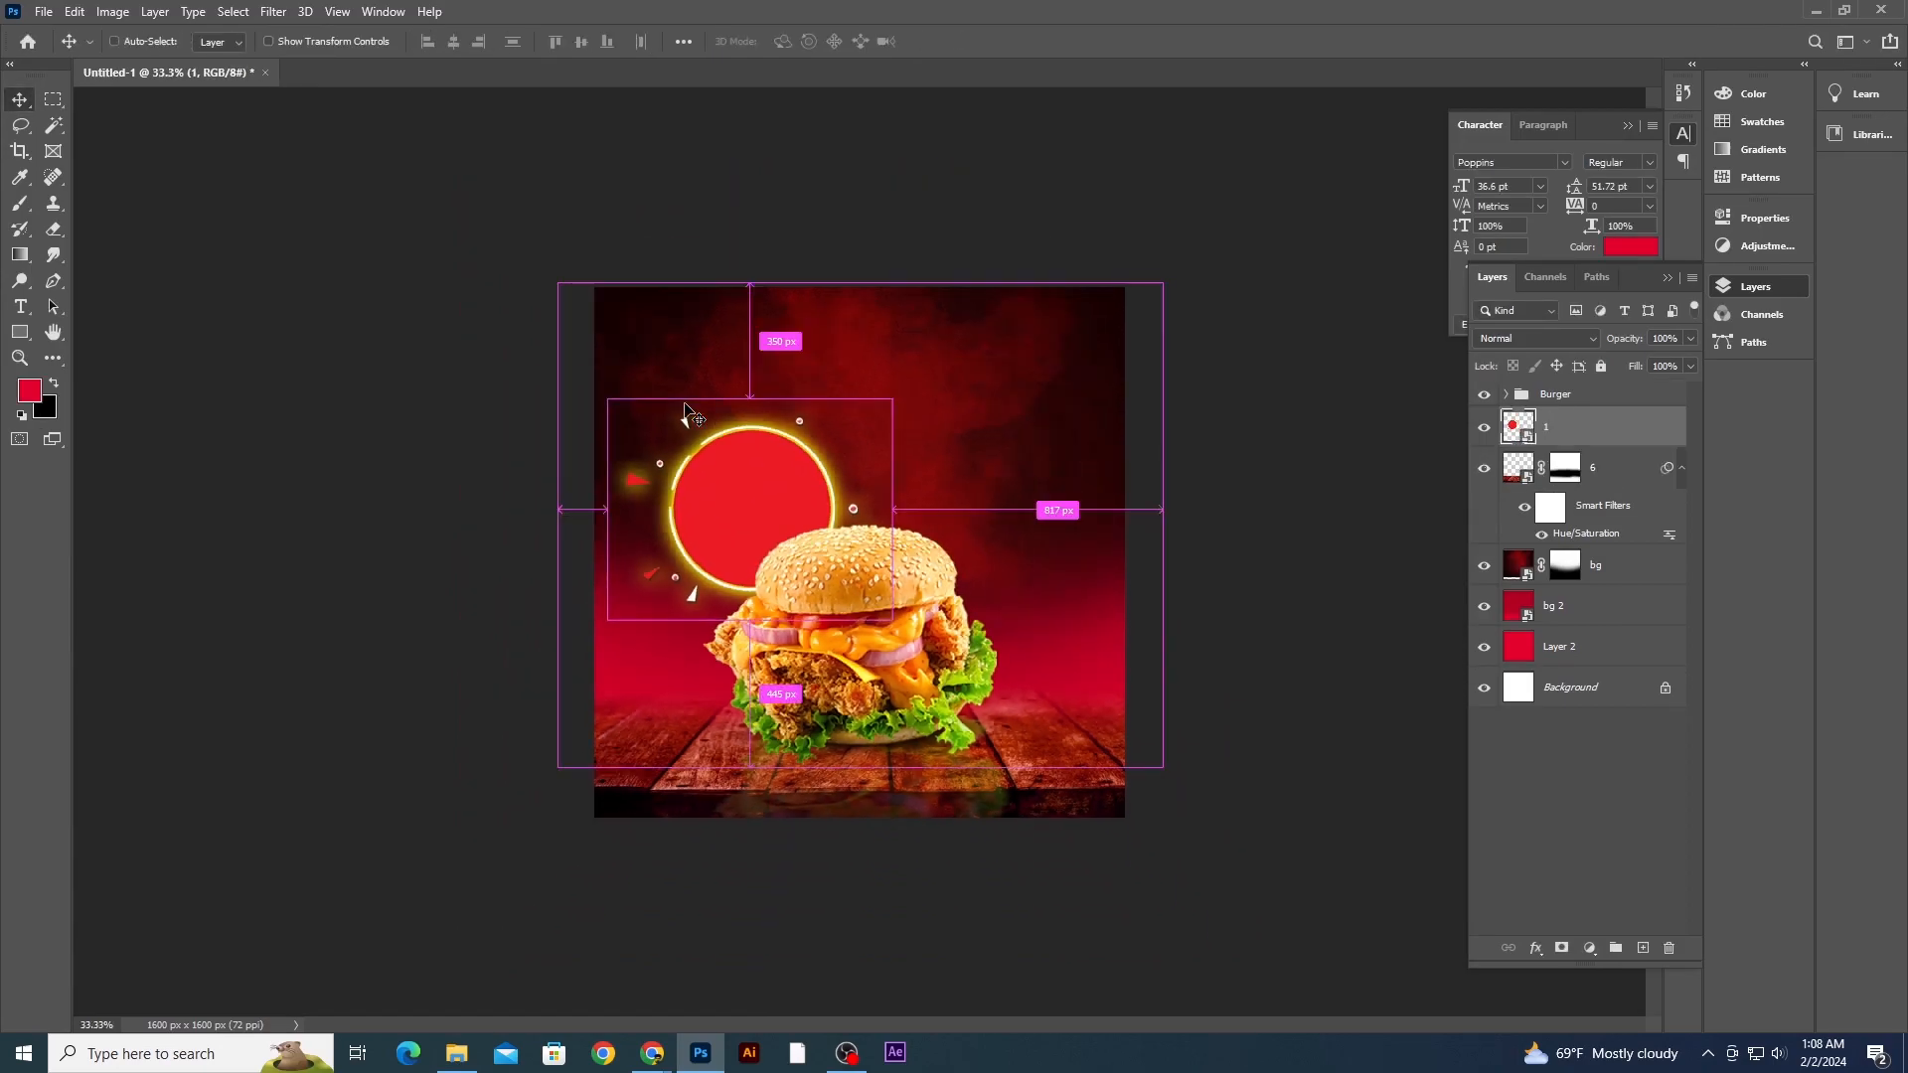
- Add a new layer above the table layer and set the foreground color to dark red 290405
click(1611, 584)
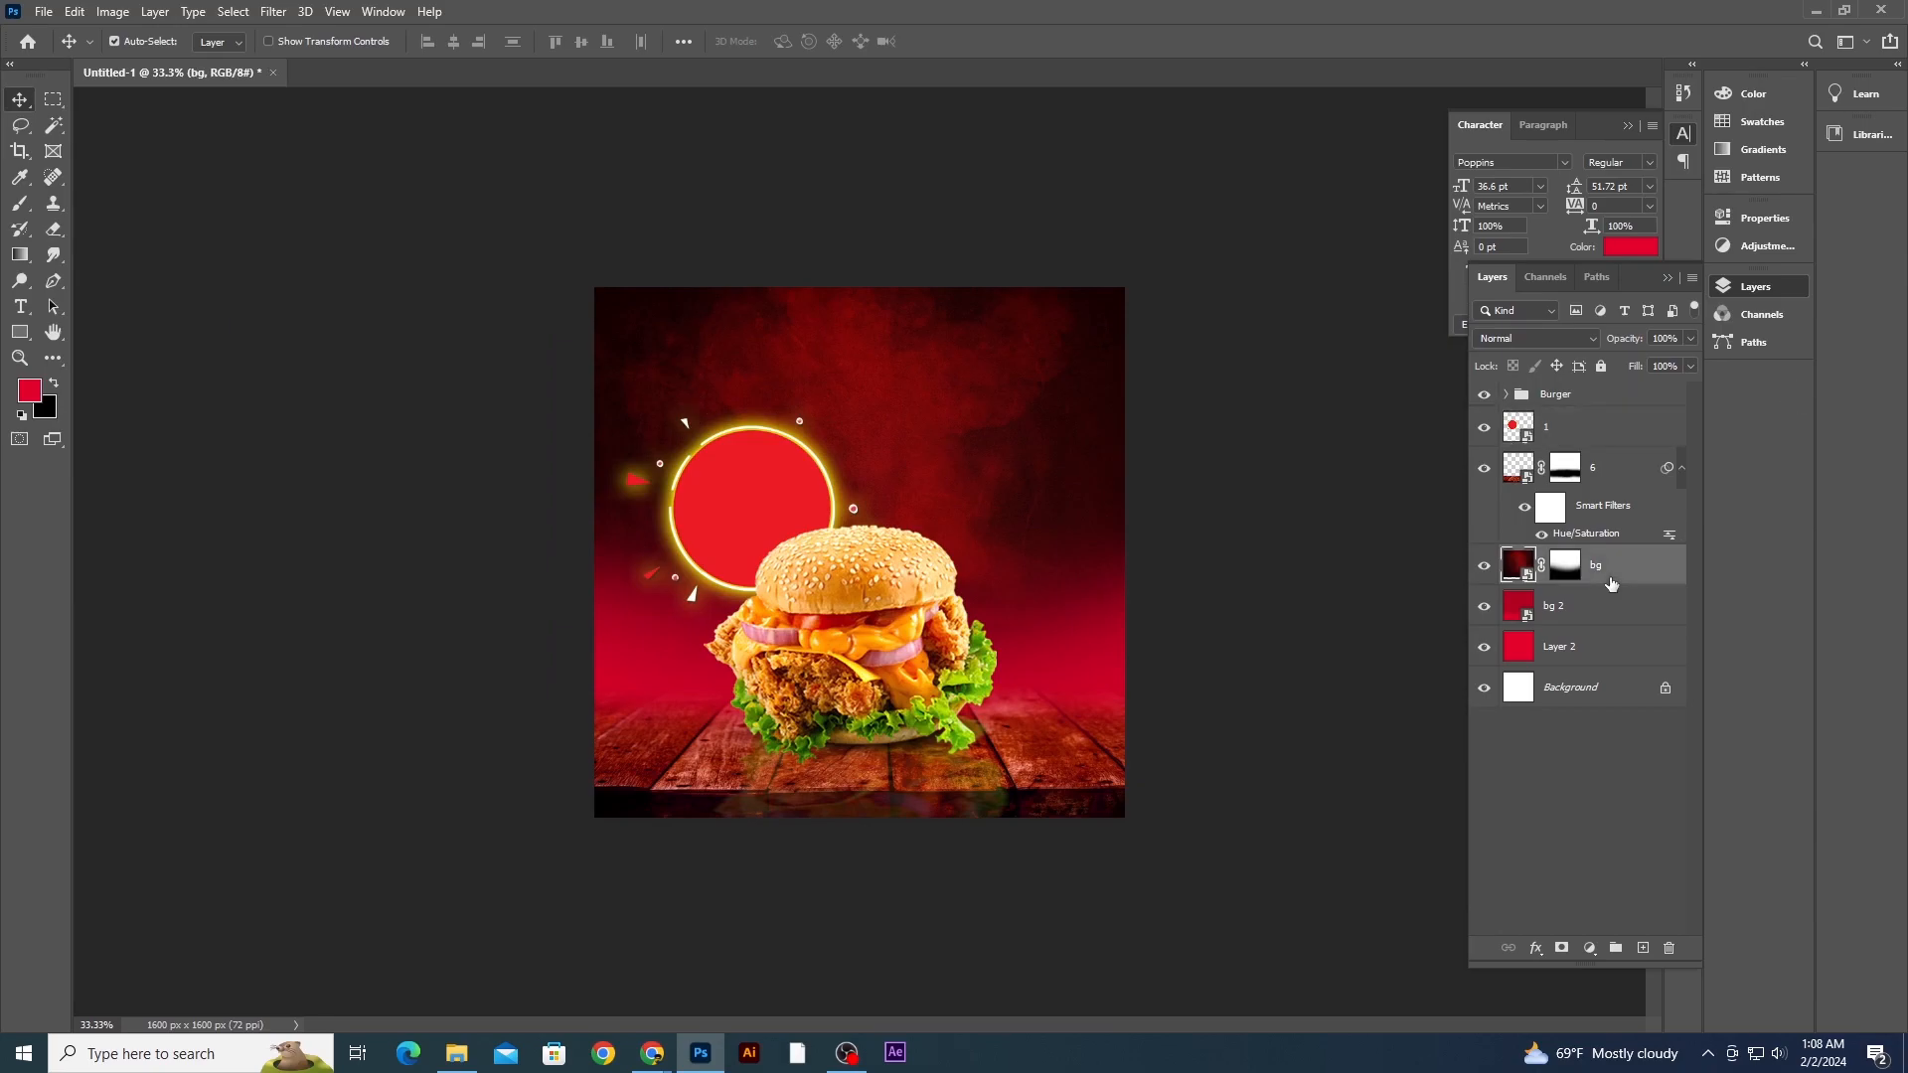
click(1611, 486)
click(1641, 949)
key(i)
click(39, 394)
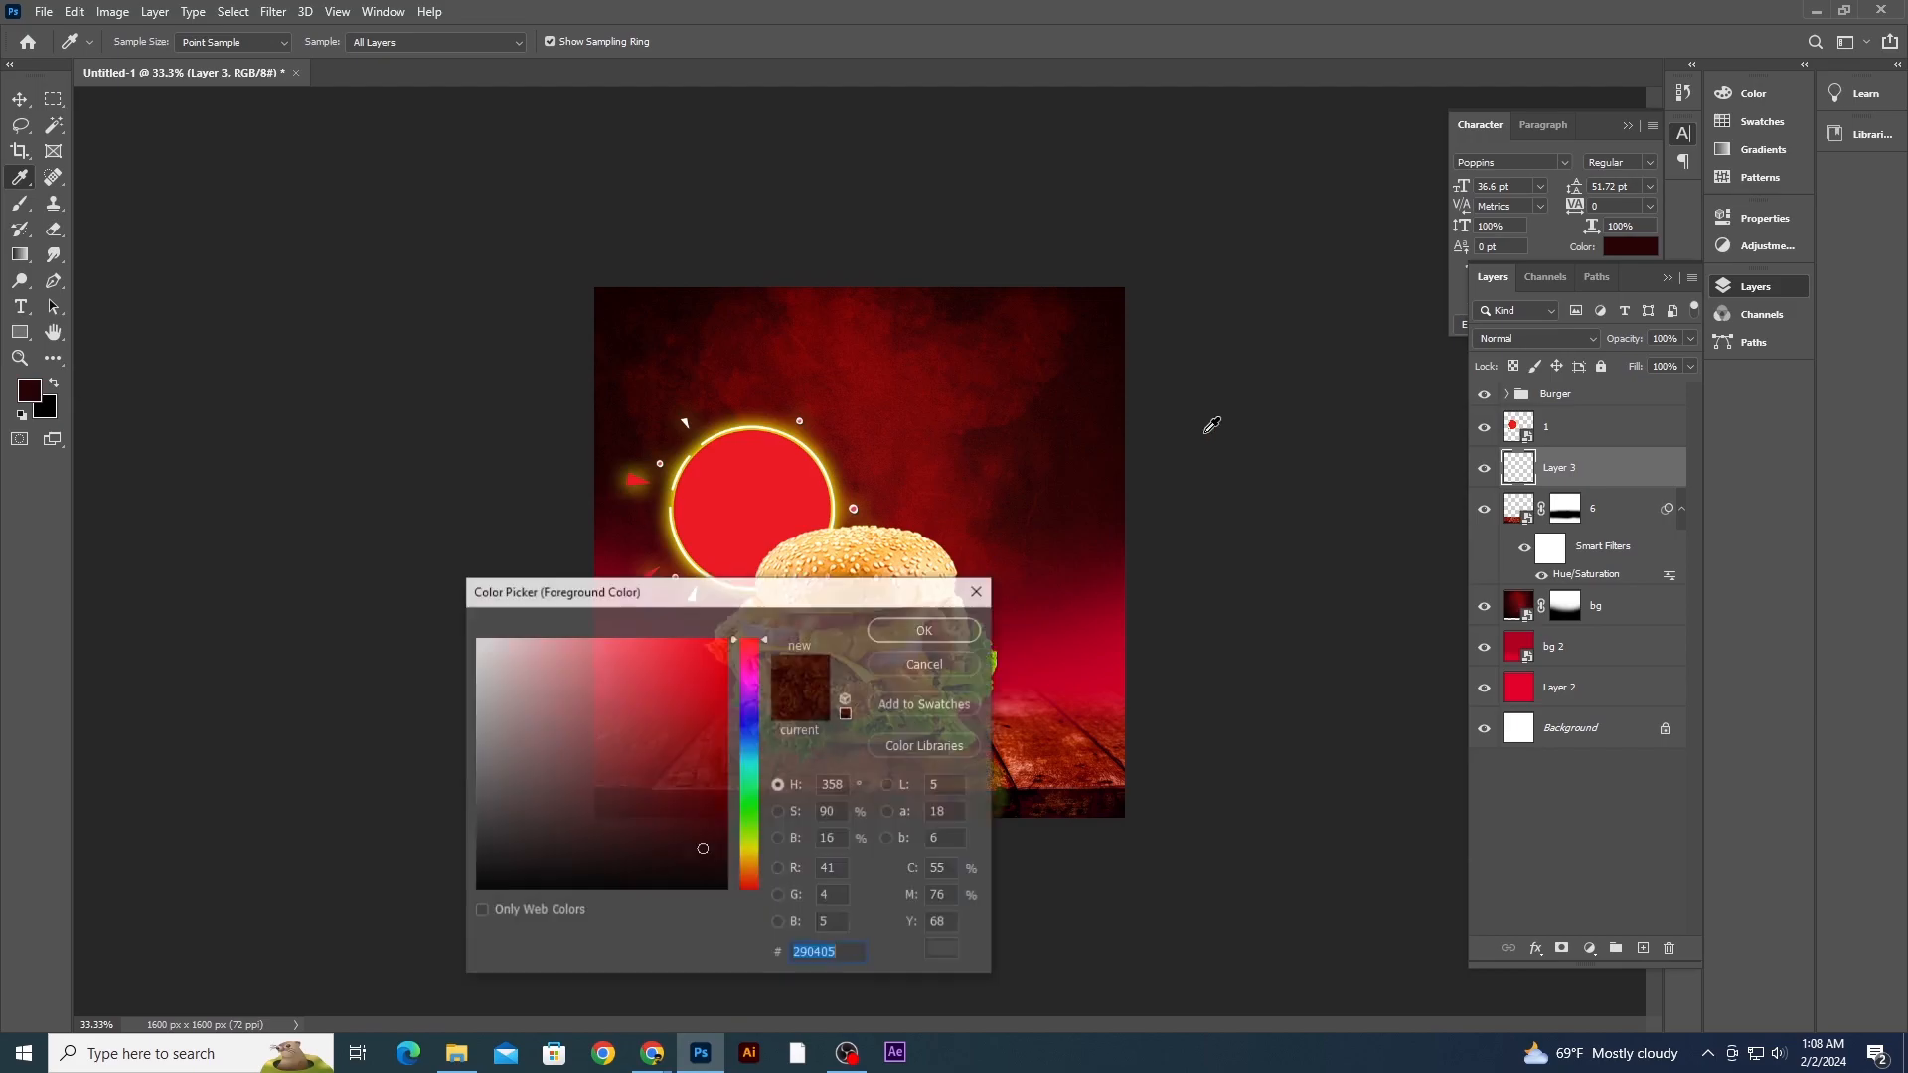
click(932, 636)
- Enlarge the brush, set the foreground to maroon 4e0204, and paint a broad stroke across the table on the new layer
key(b)
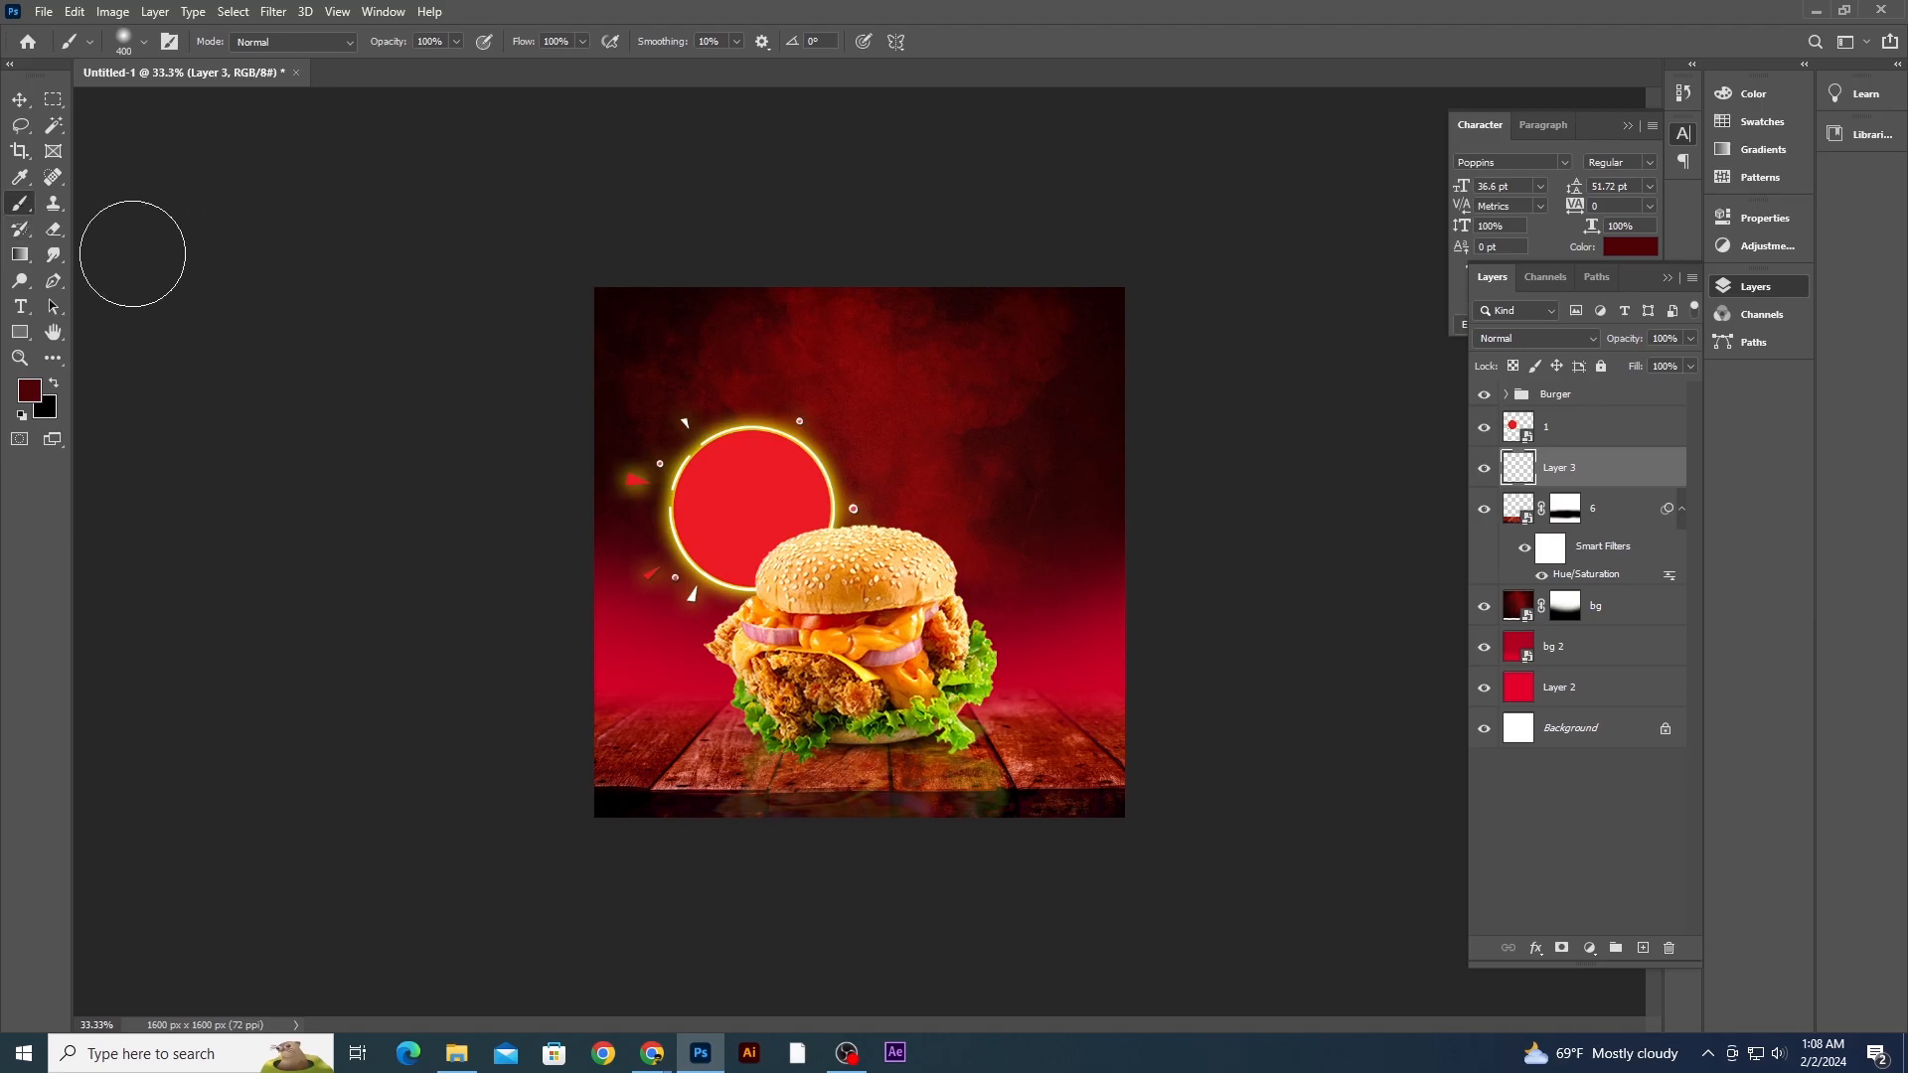
key(bracketright)
key(bracketright)
key(bracketright)
key(bracketright)
key(bracketright)
key(bracketright)
click(29, 390)
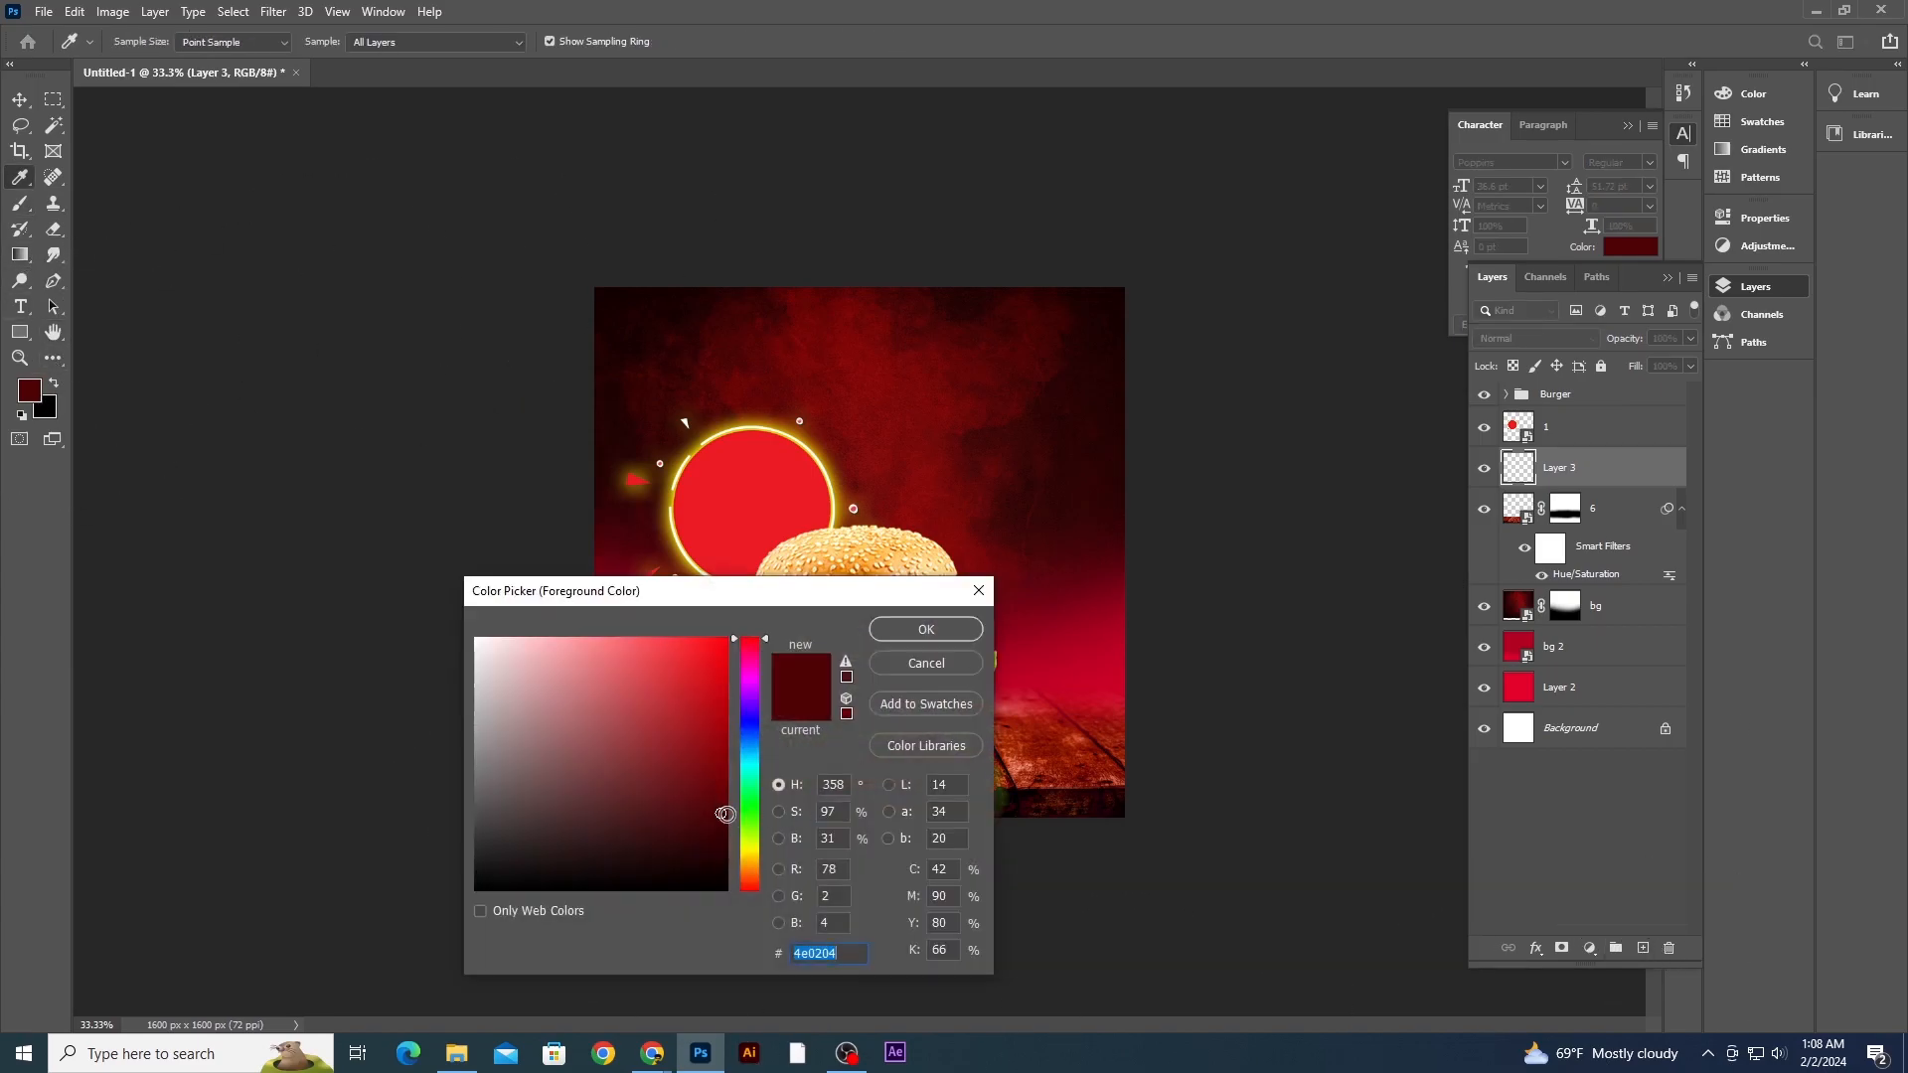
click(926, 629)
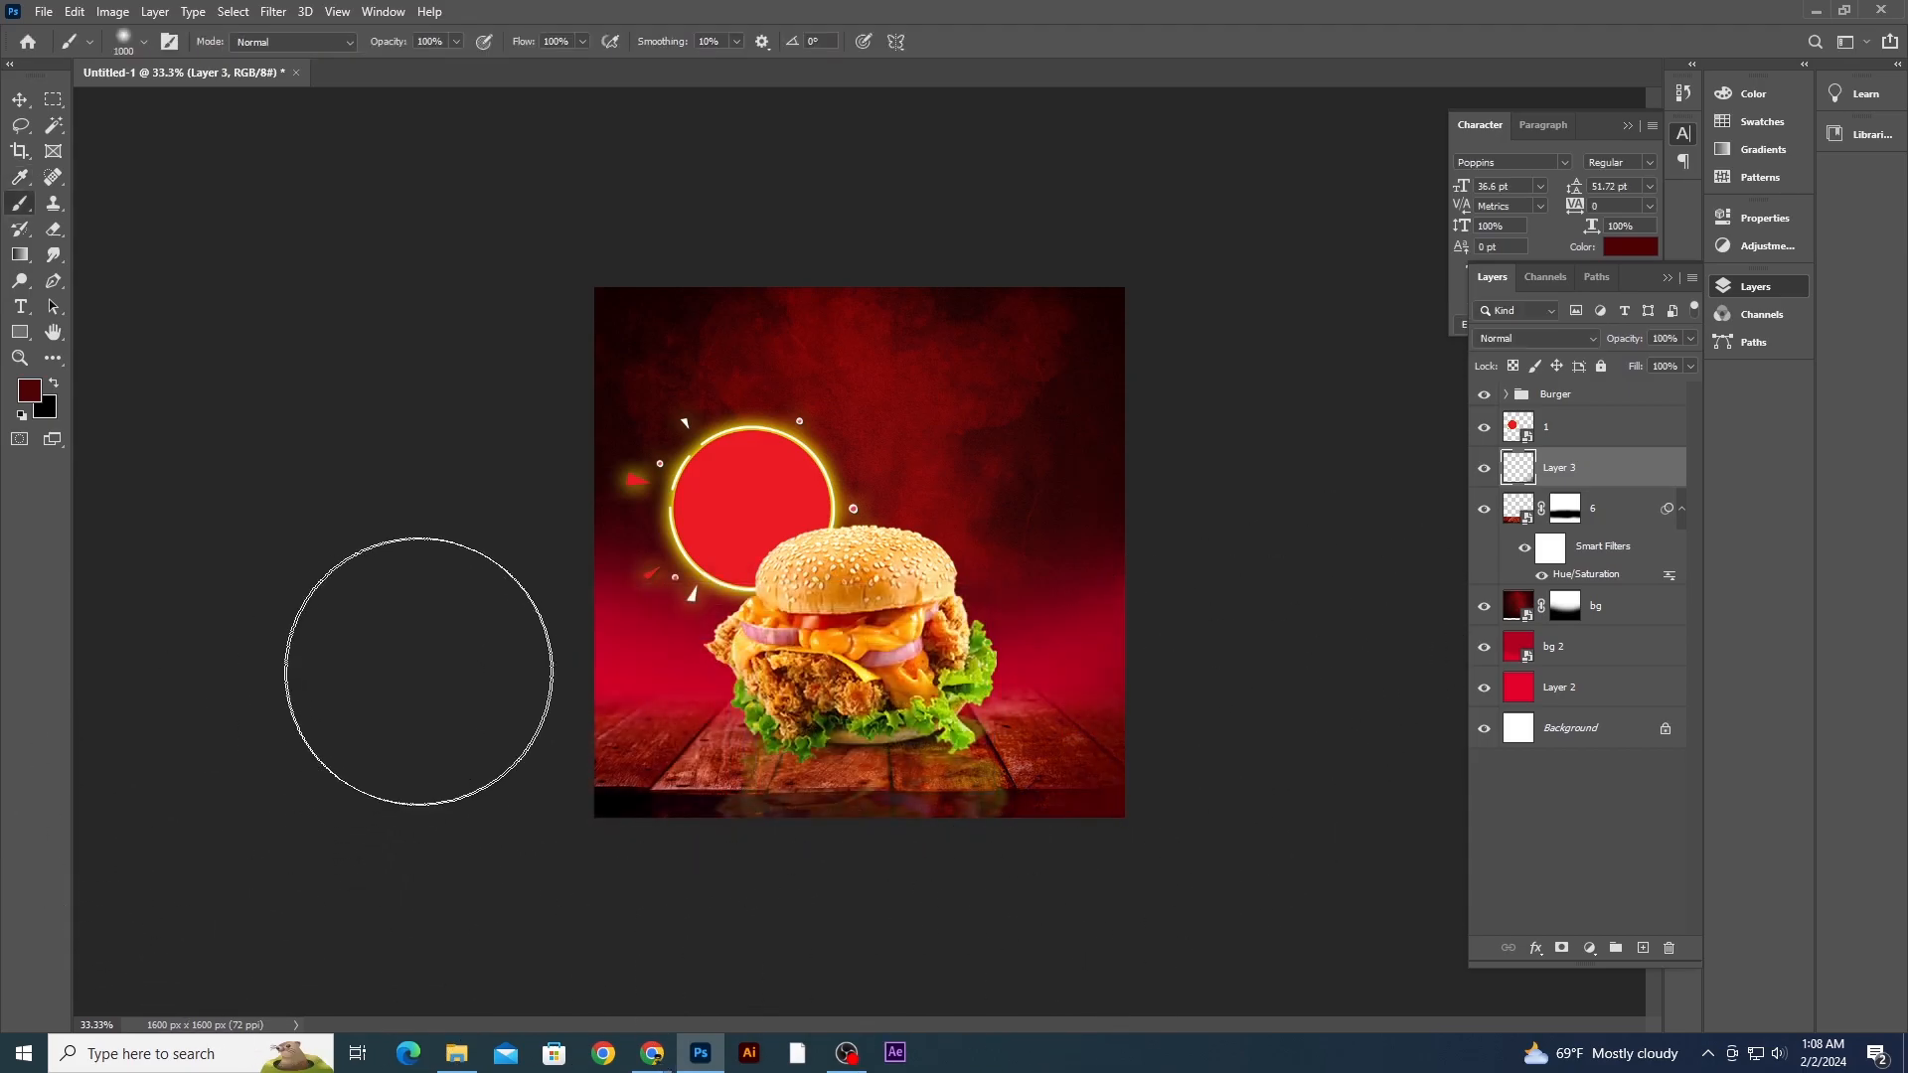
drag(423, 676, 715, 716)
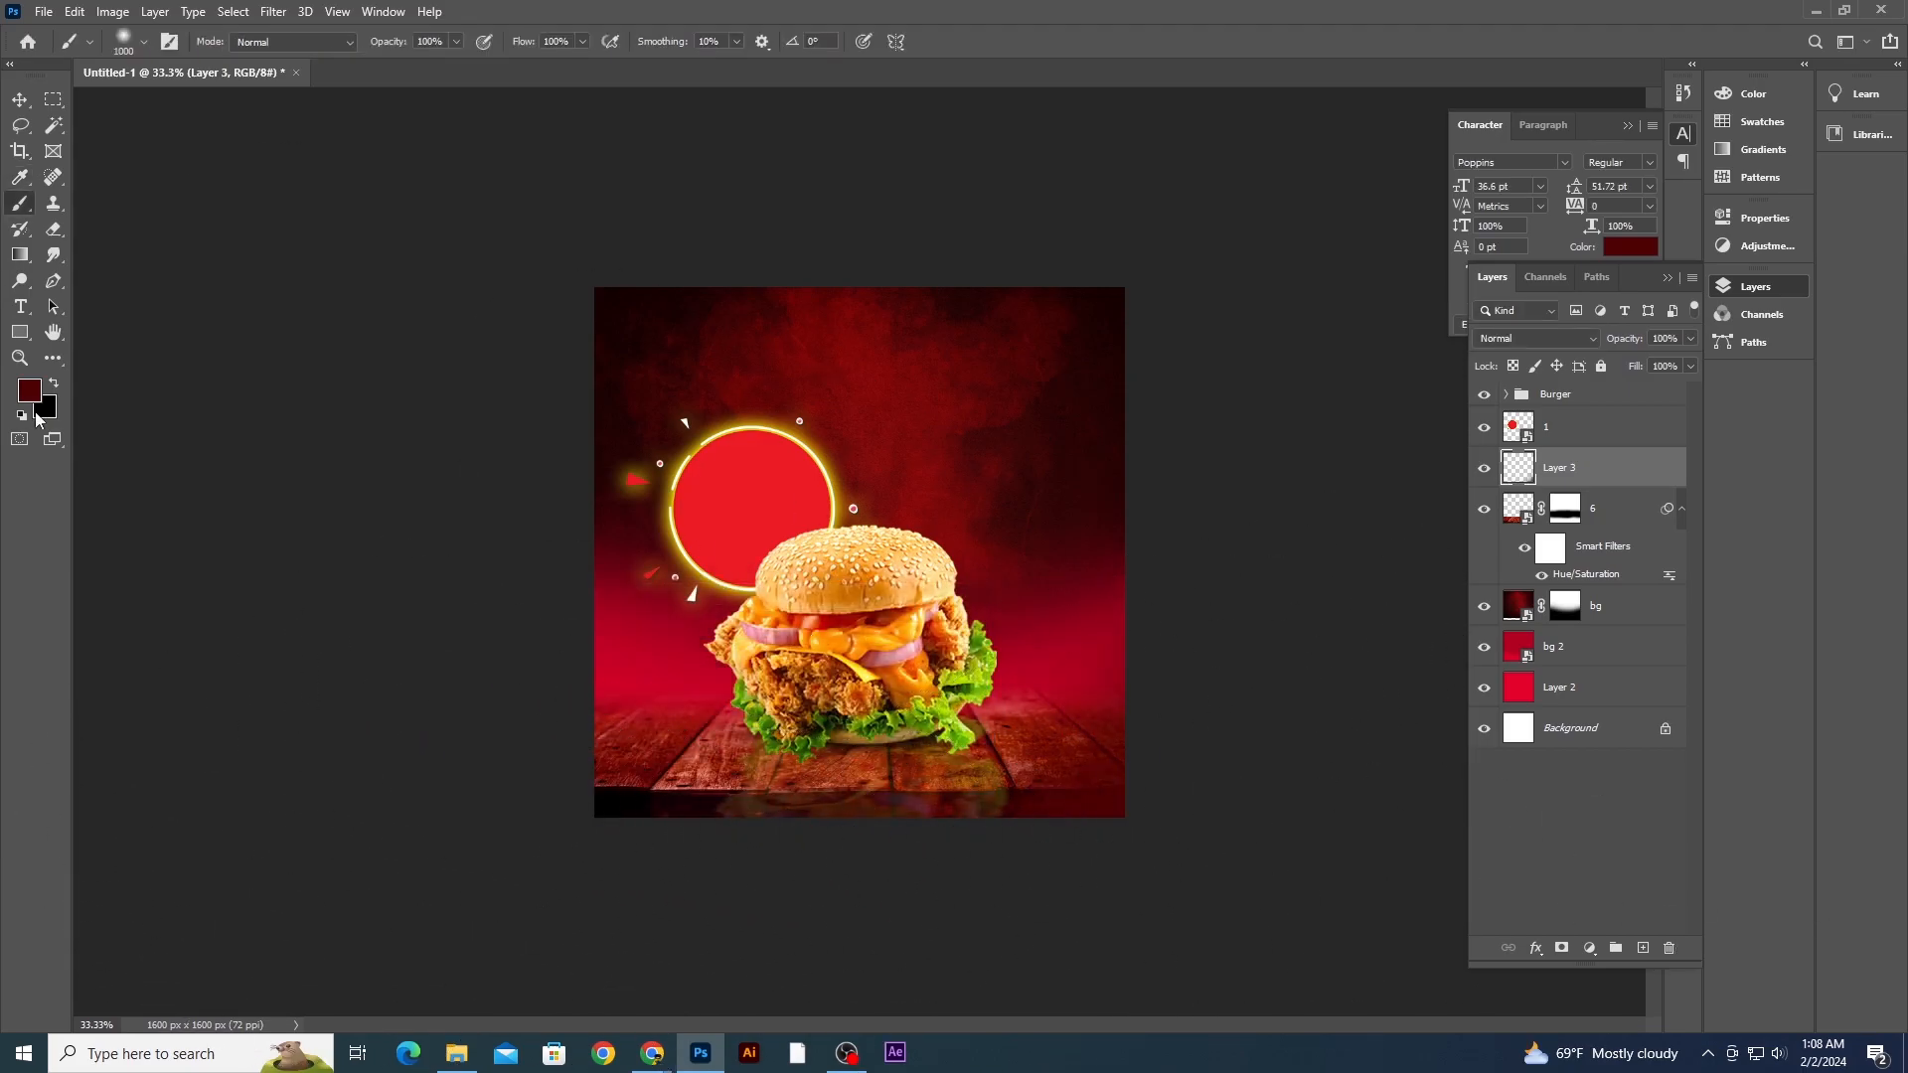
- Set the foreground color to darker maroon tones, ending at 360103
click(30, 390)
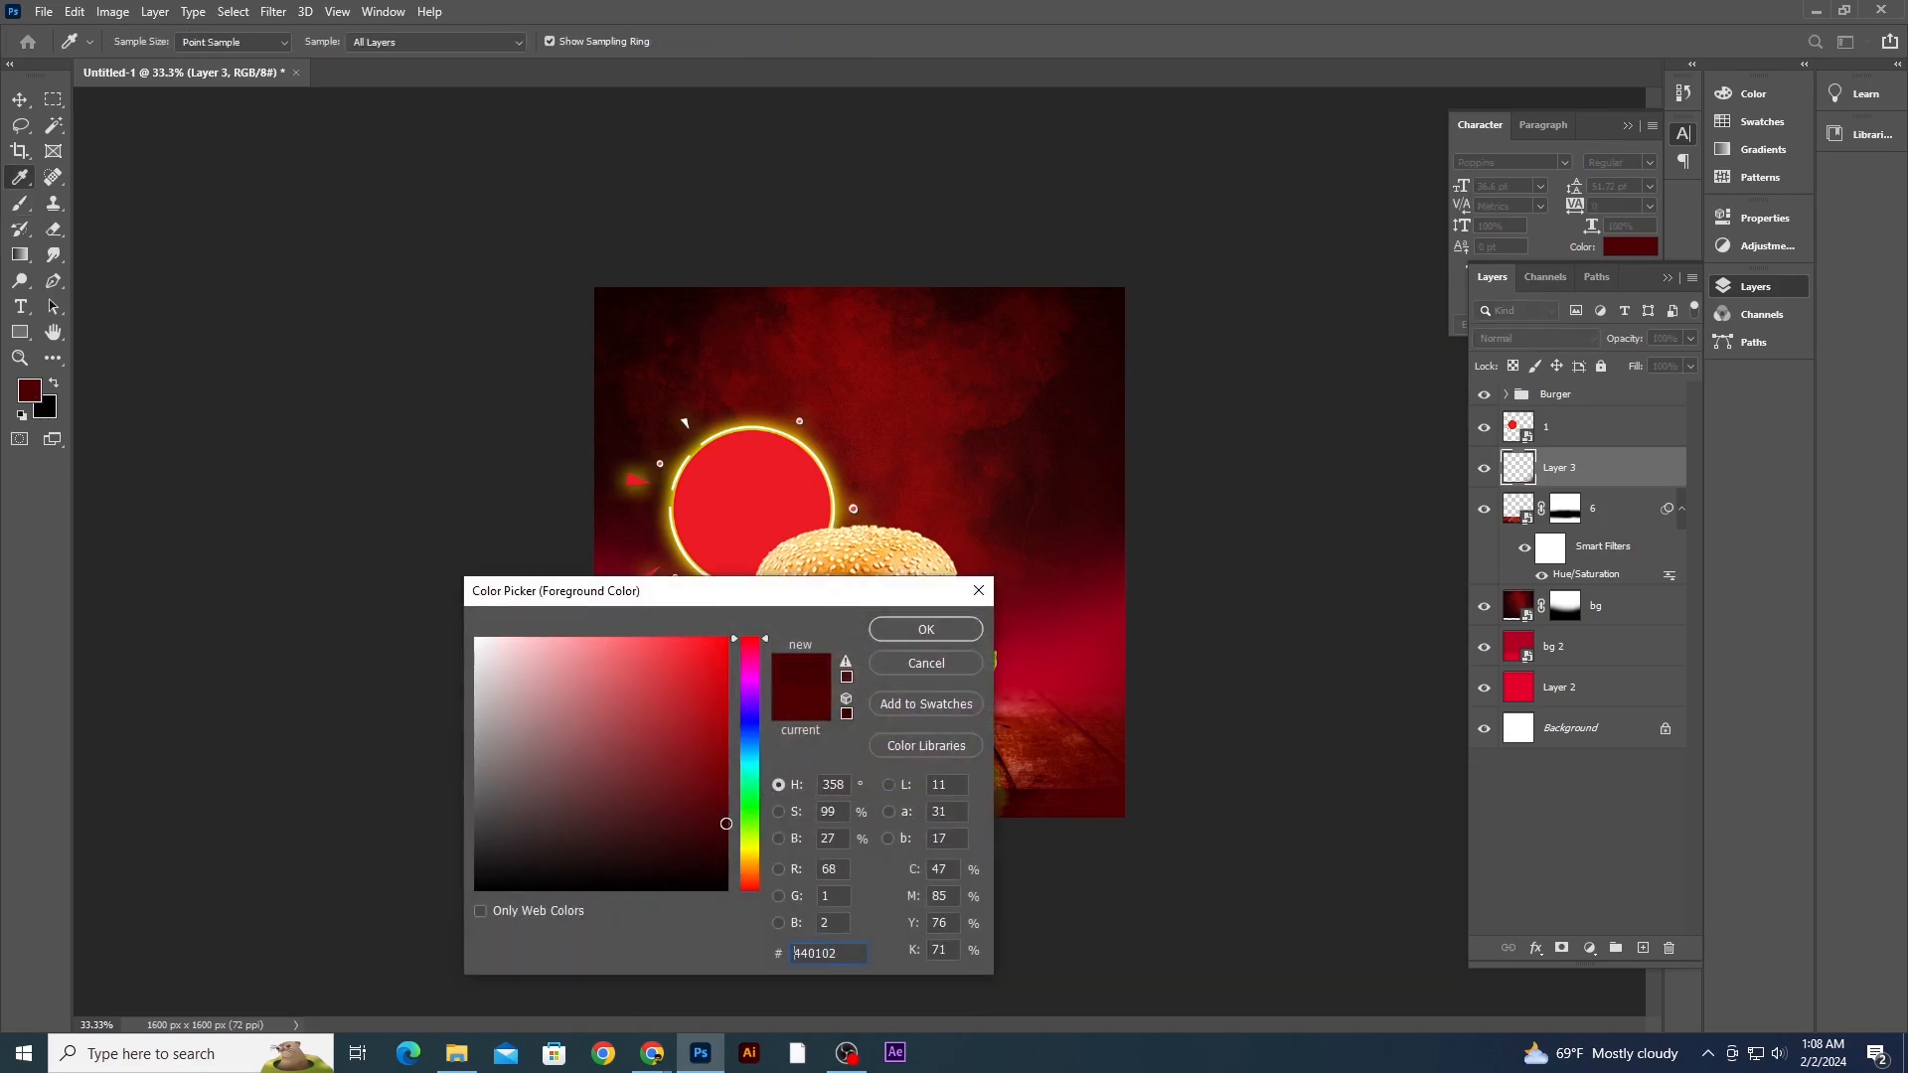
click(932, 640)
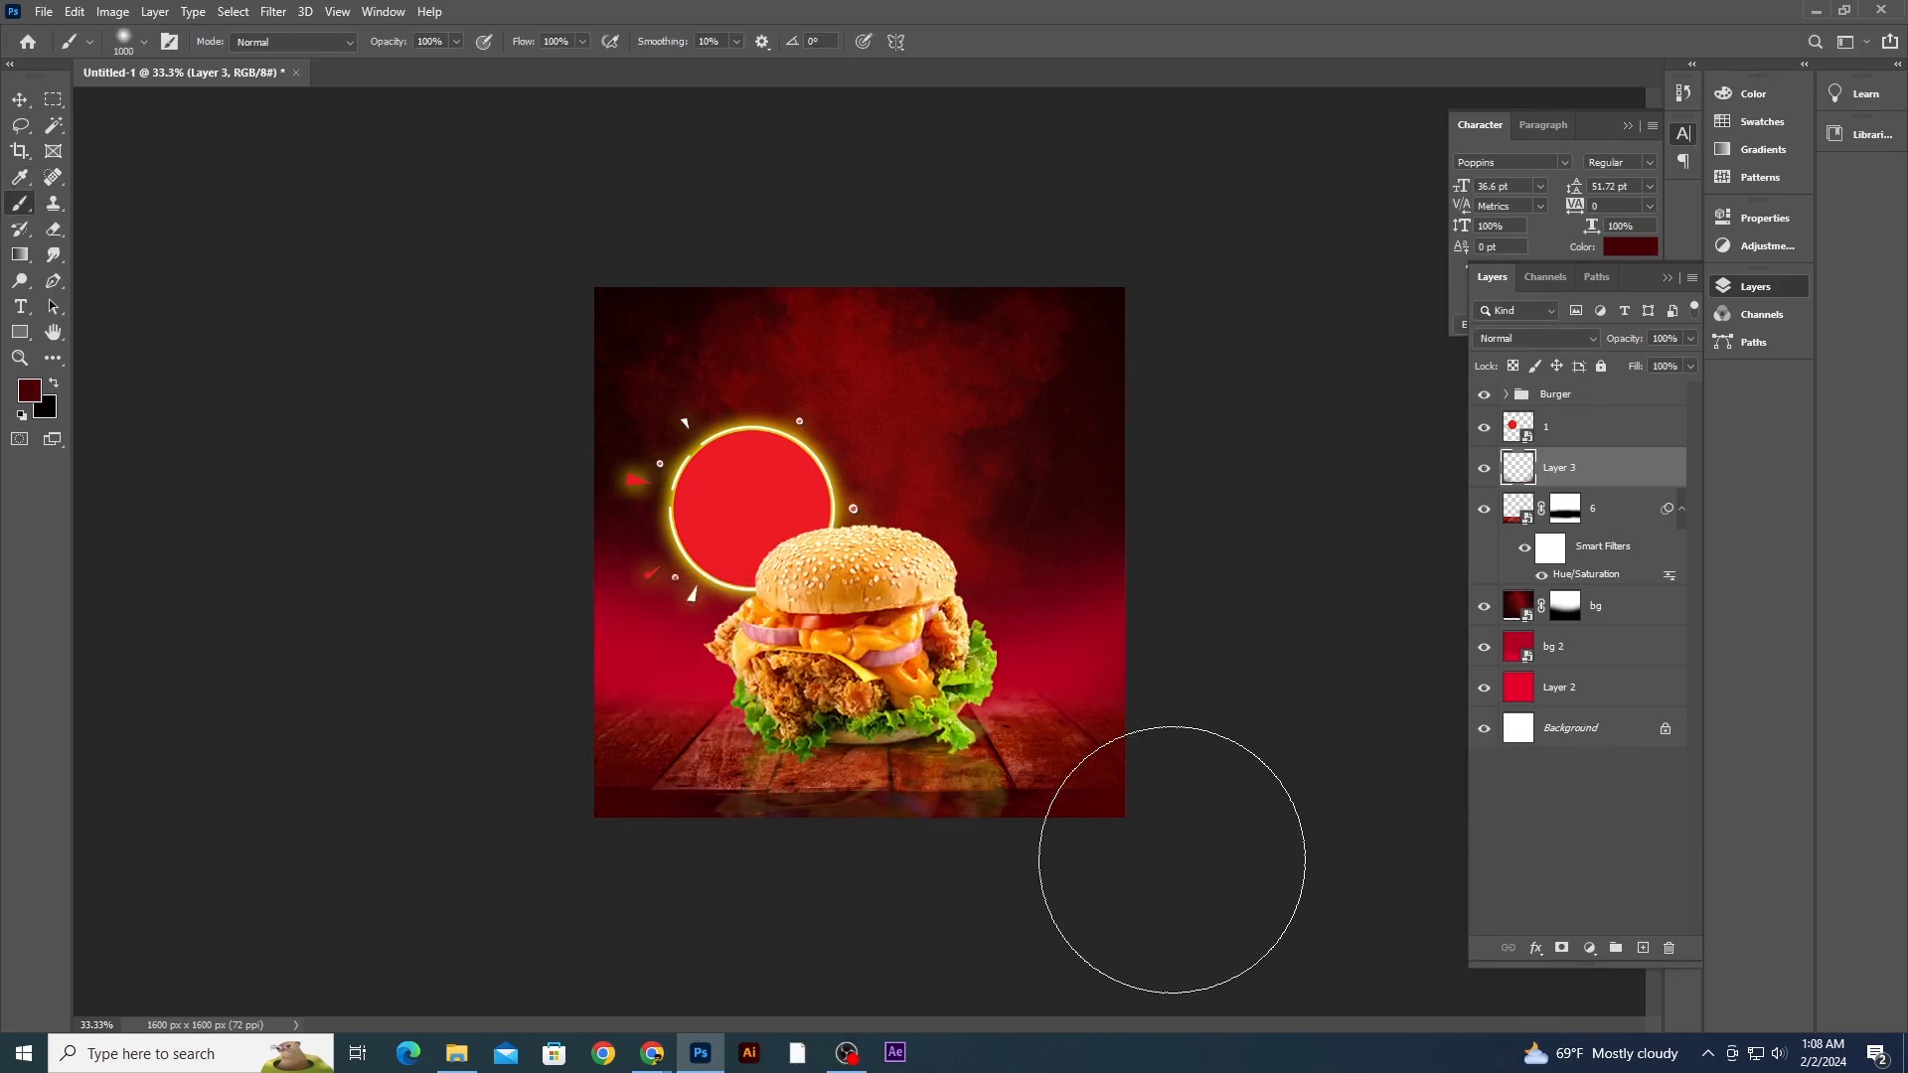
click(31, 391)
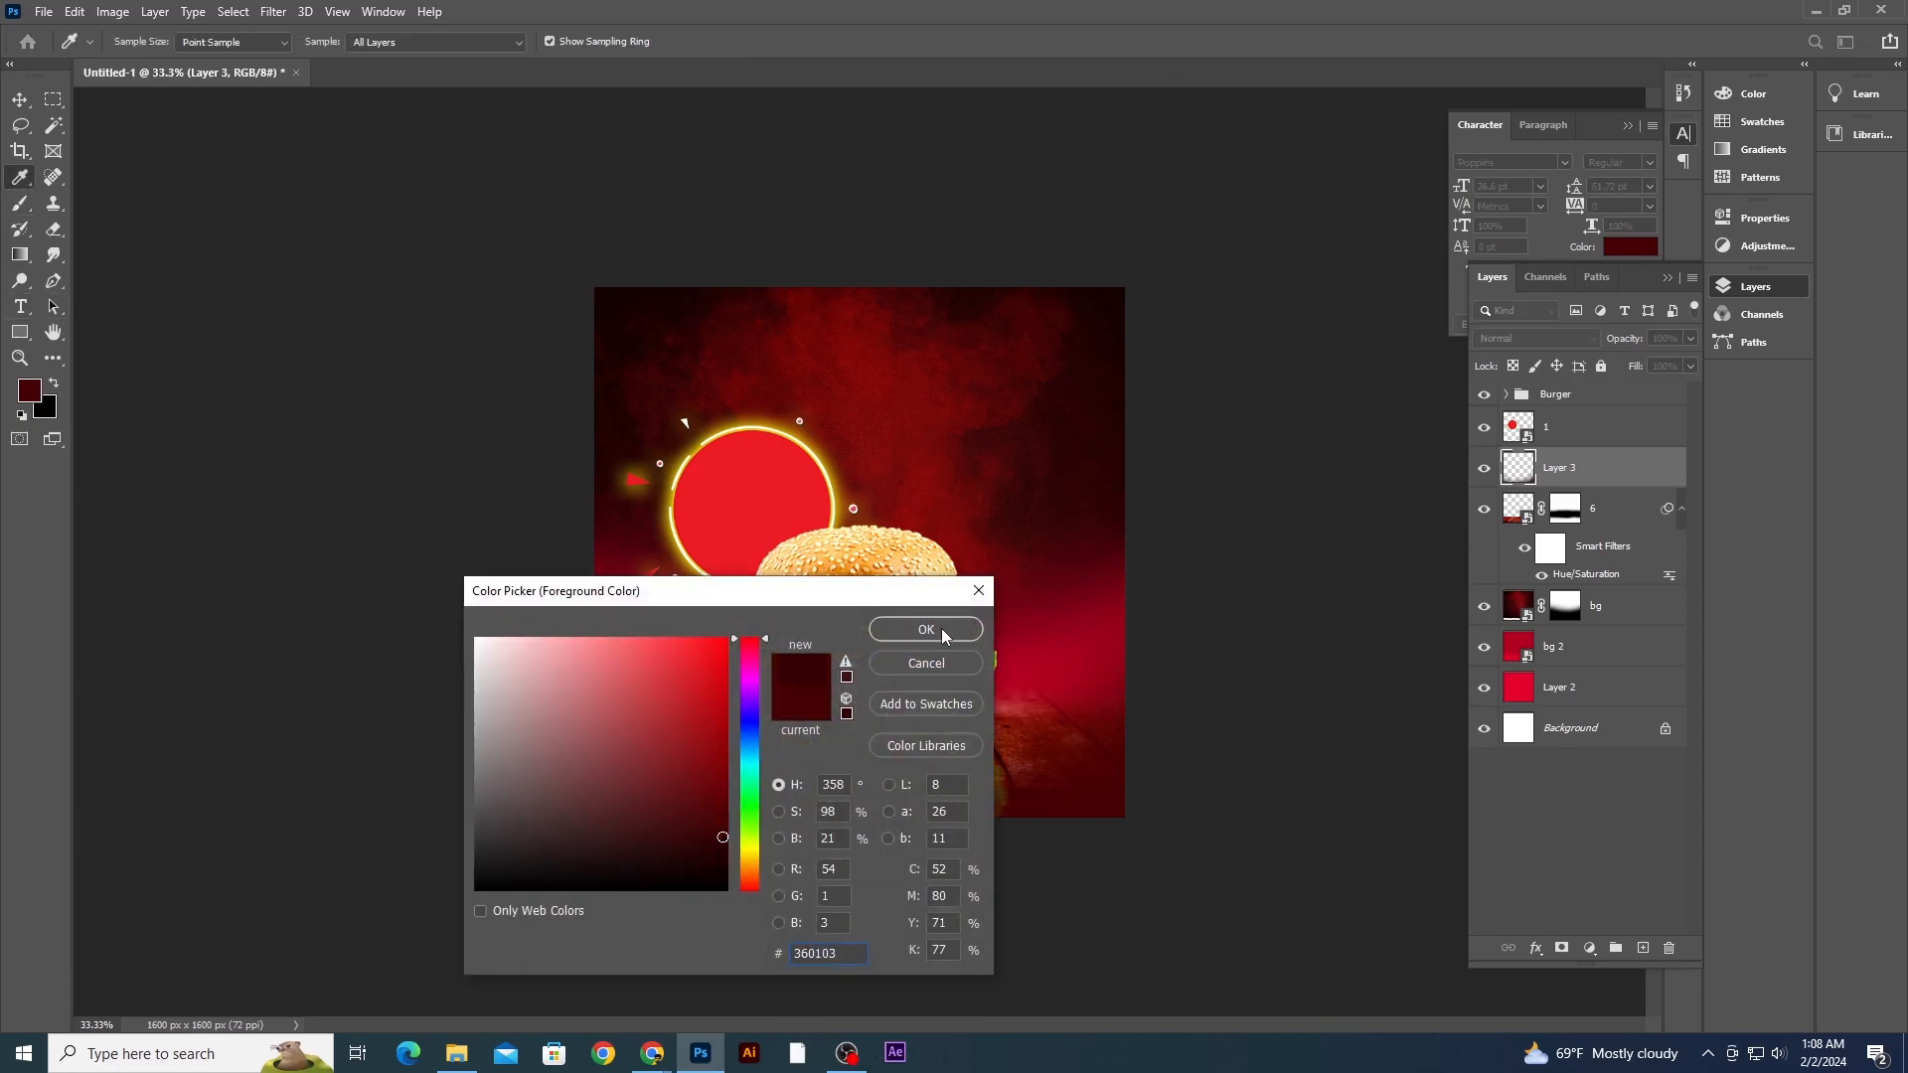
click(941, 632)
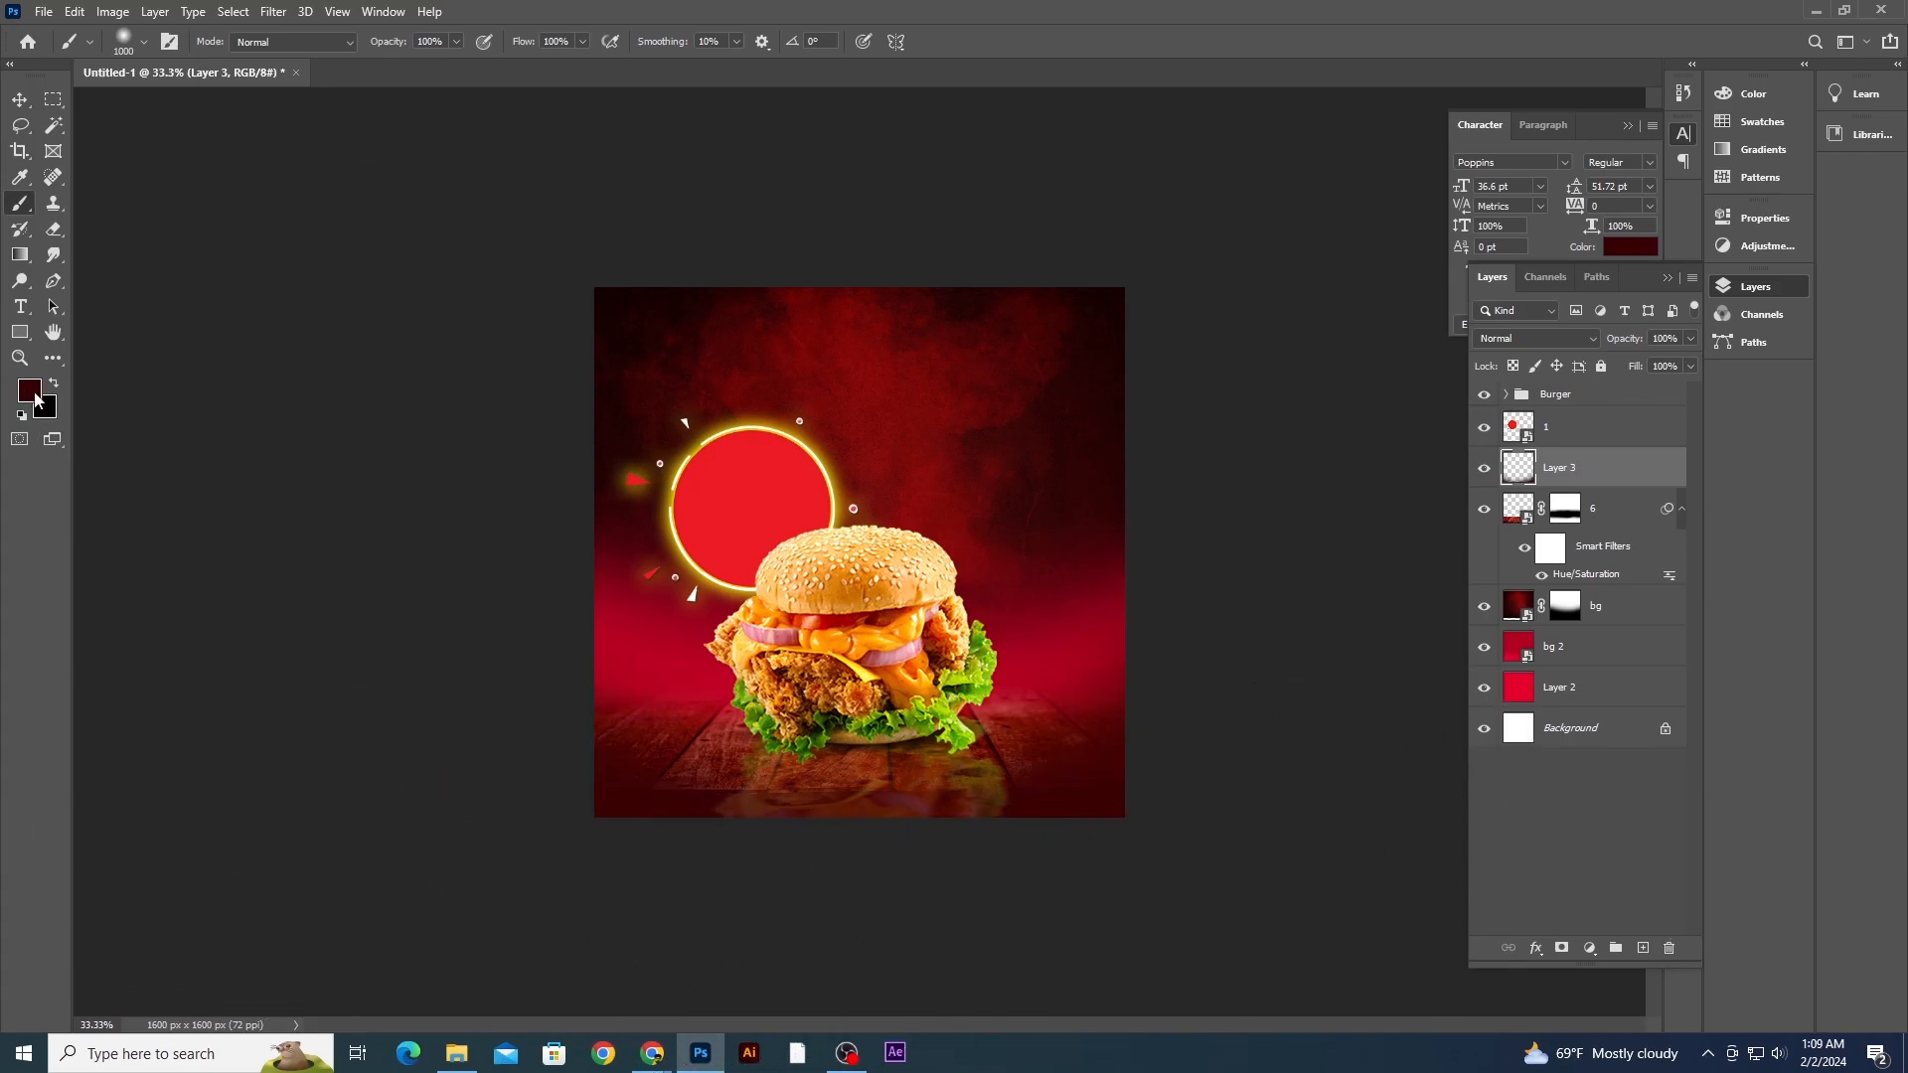
- Set the blend mode of Layer 3 to Saturation
click(1536, 339)
key(Down)
key(Down)
key(Down)
key(Down)
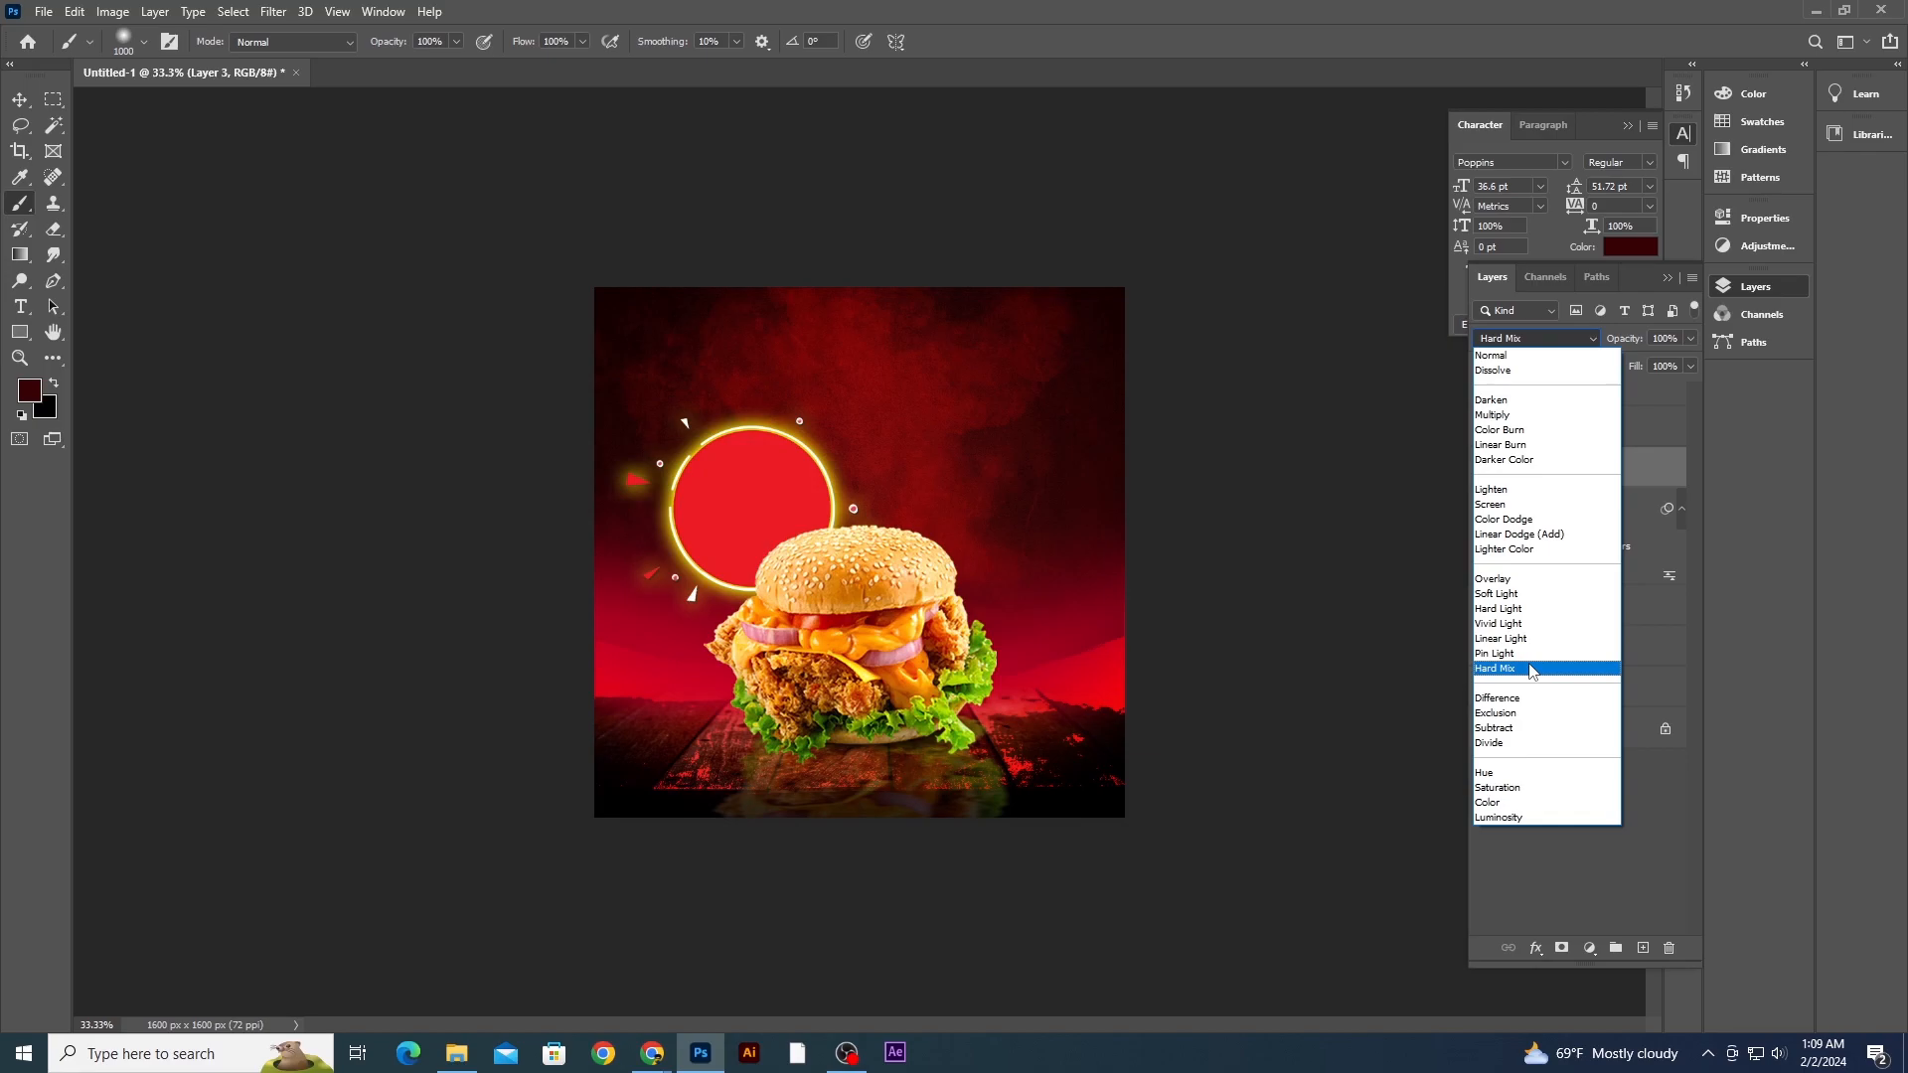
key(Down)
key(Down)
key(Down)
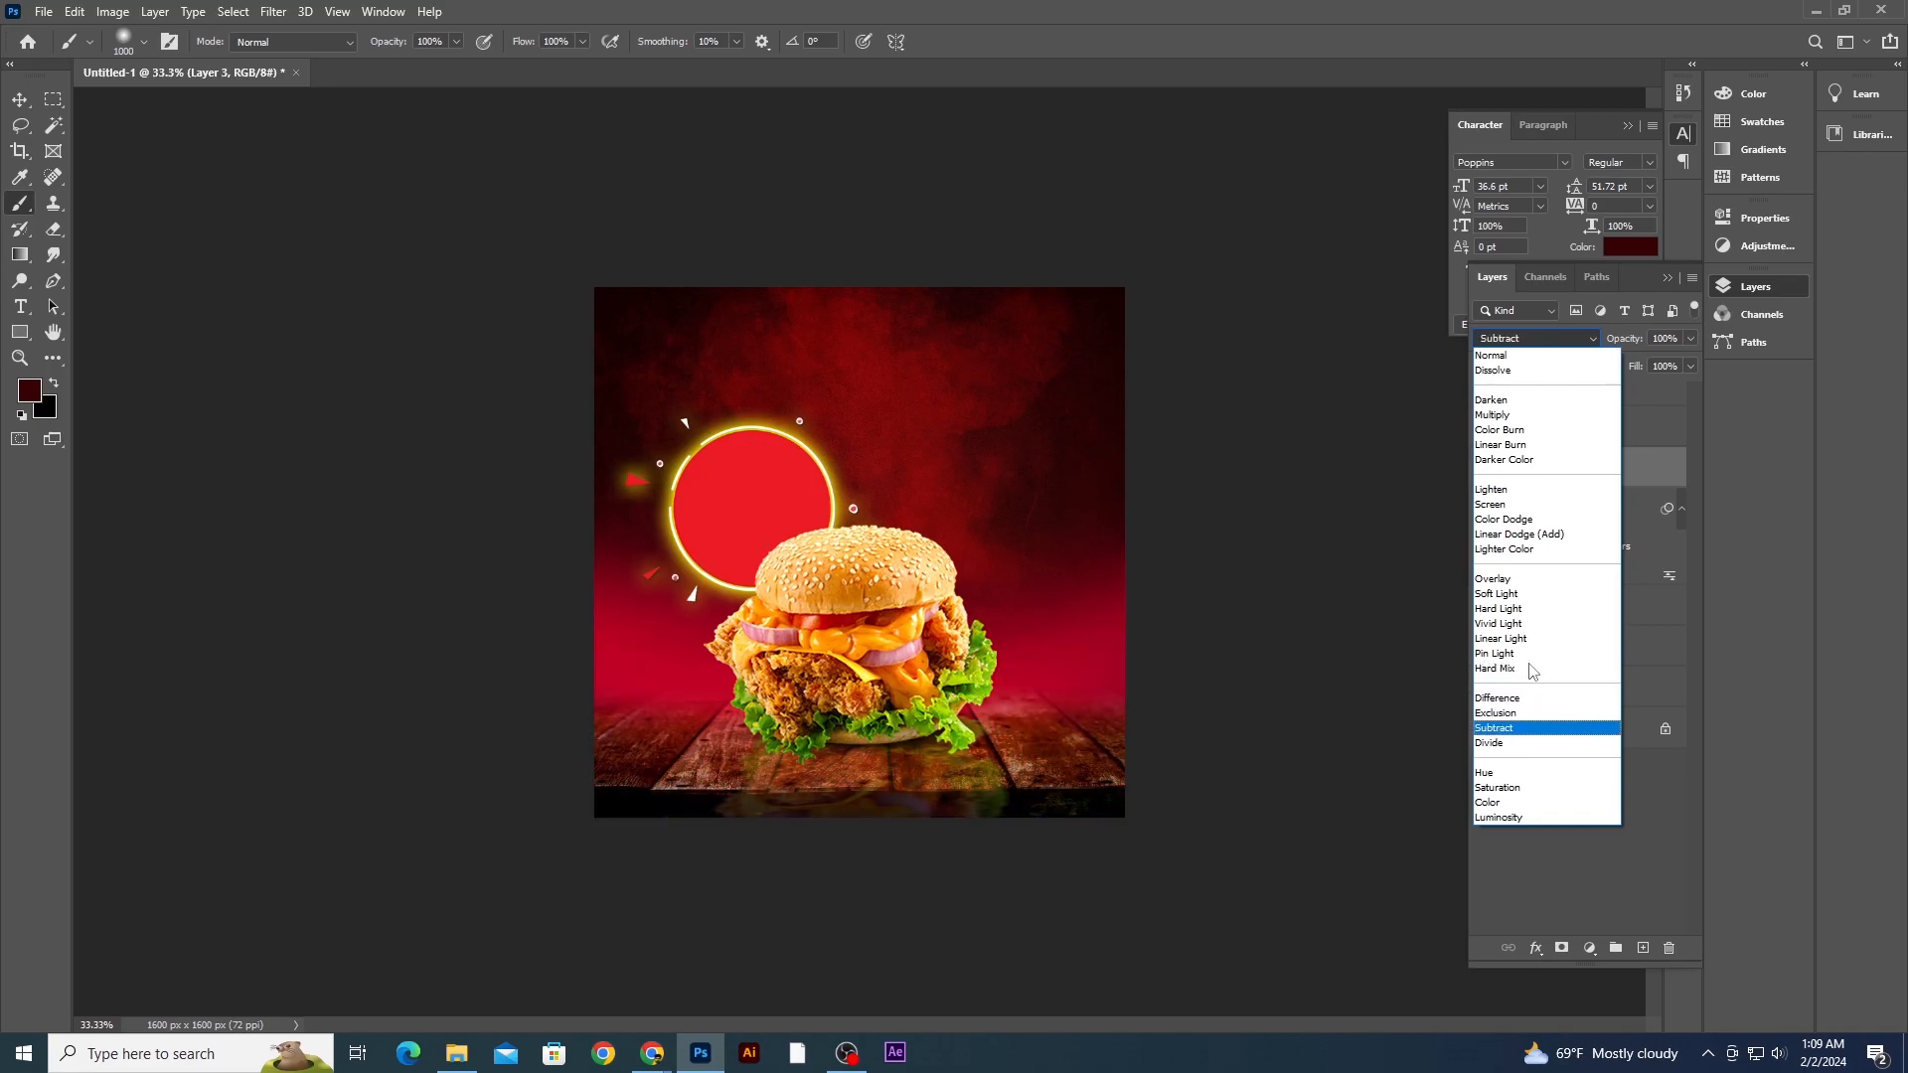
key(Down)
key(Down)
key(Down)
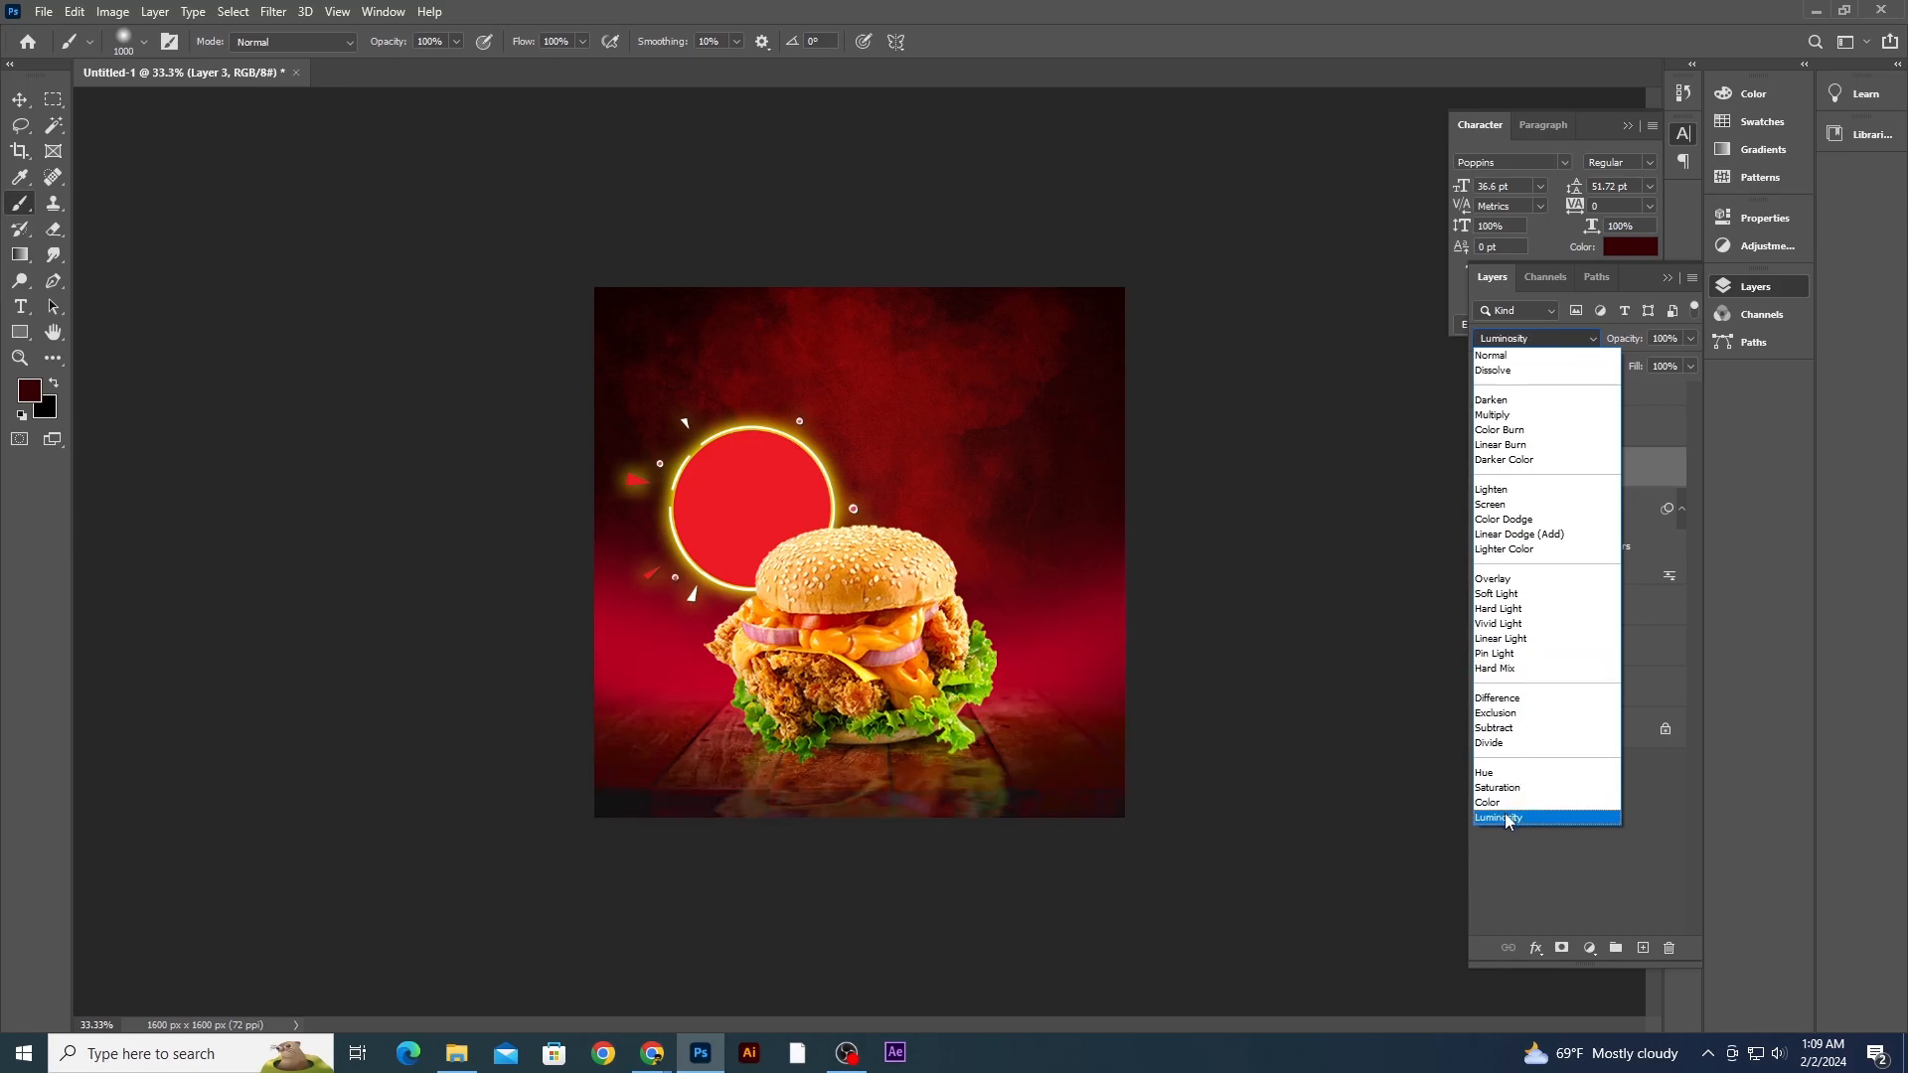
click(1265, 596)
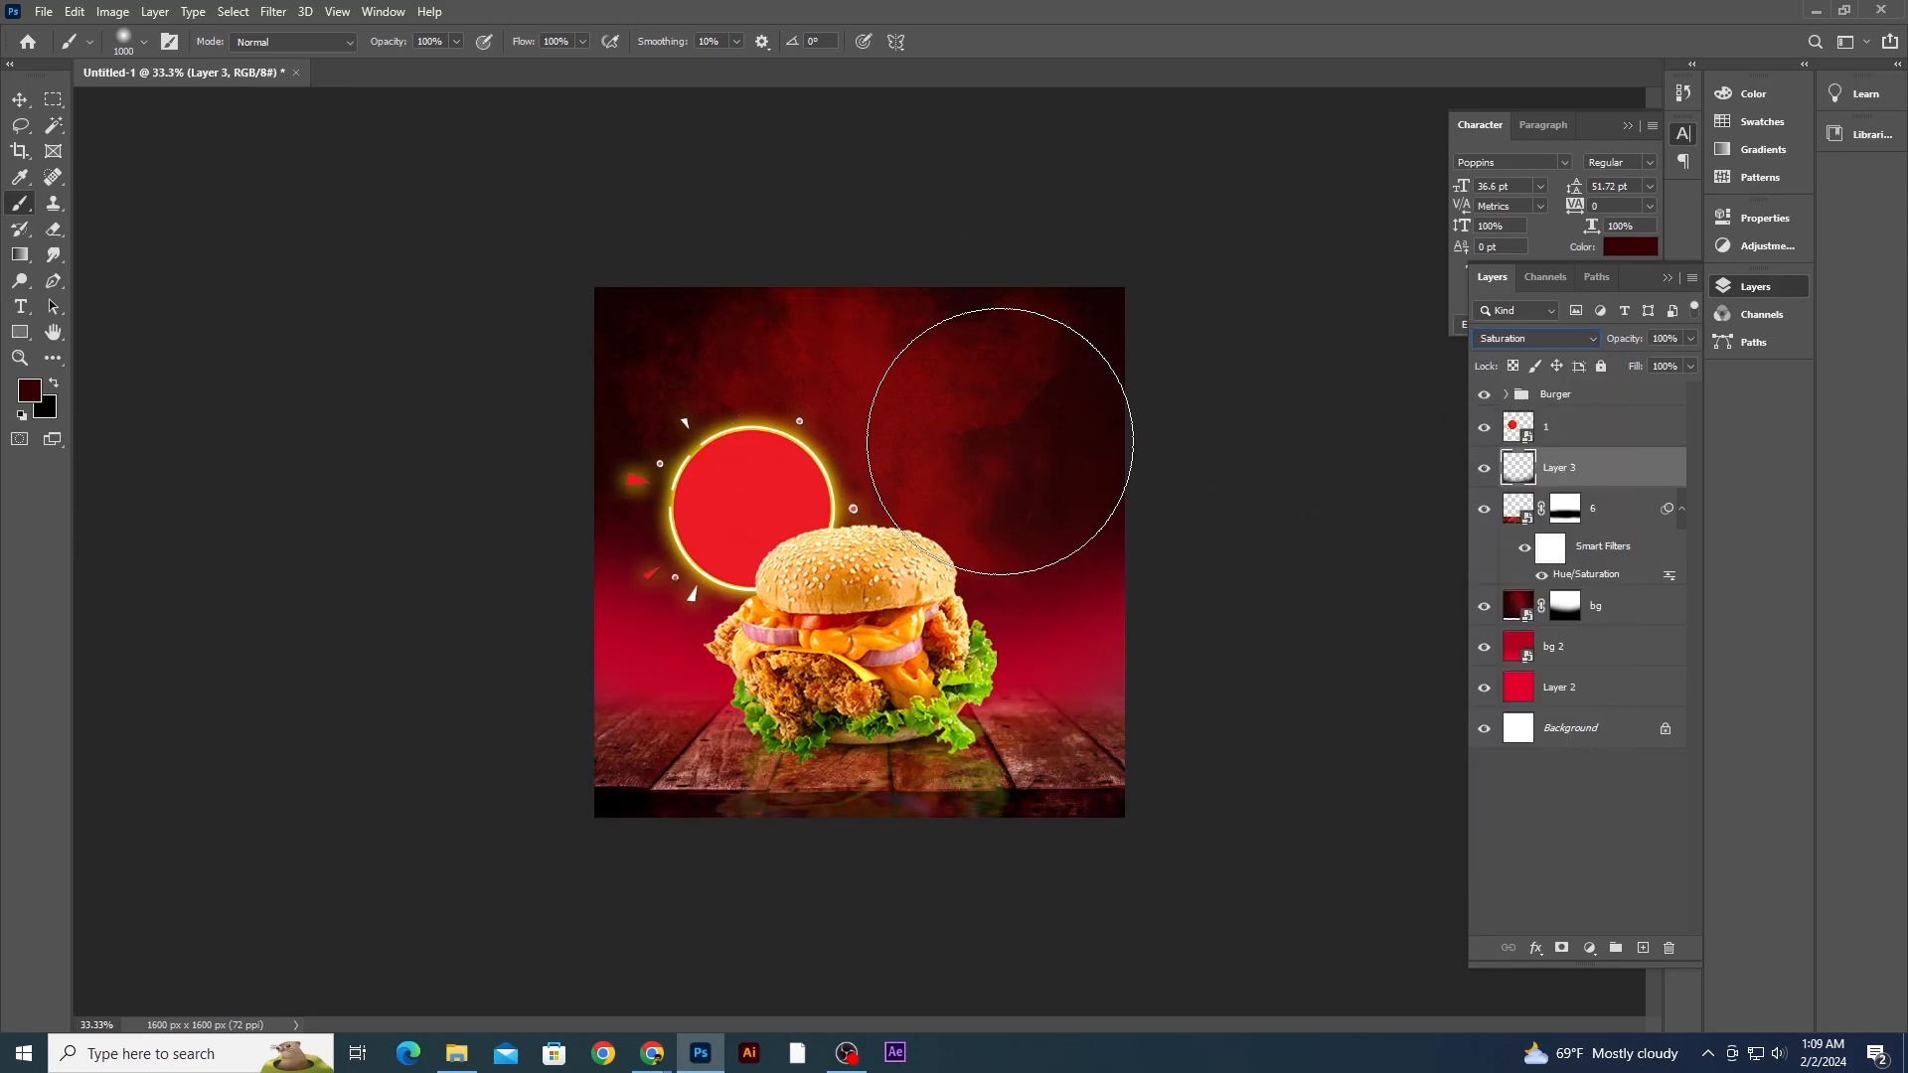
- Set the foreground color to the dark maroon 1d0101
click(29, 390)
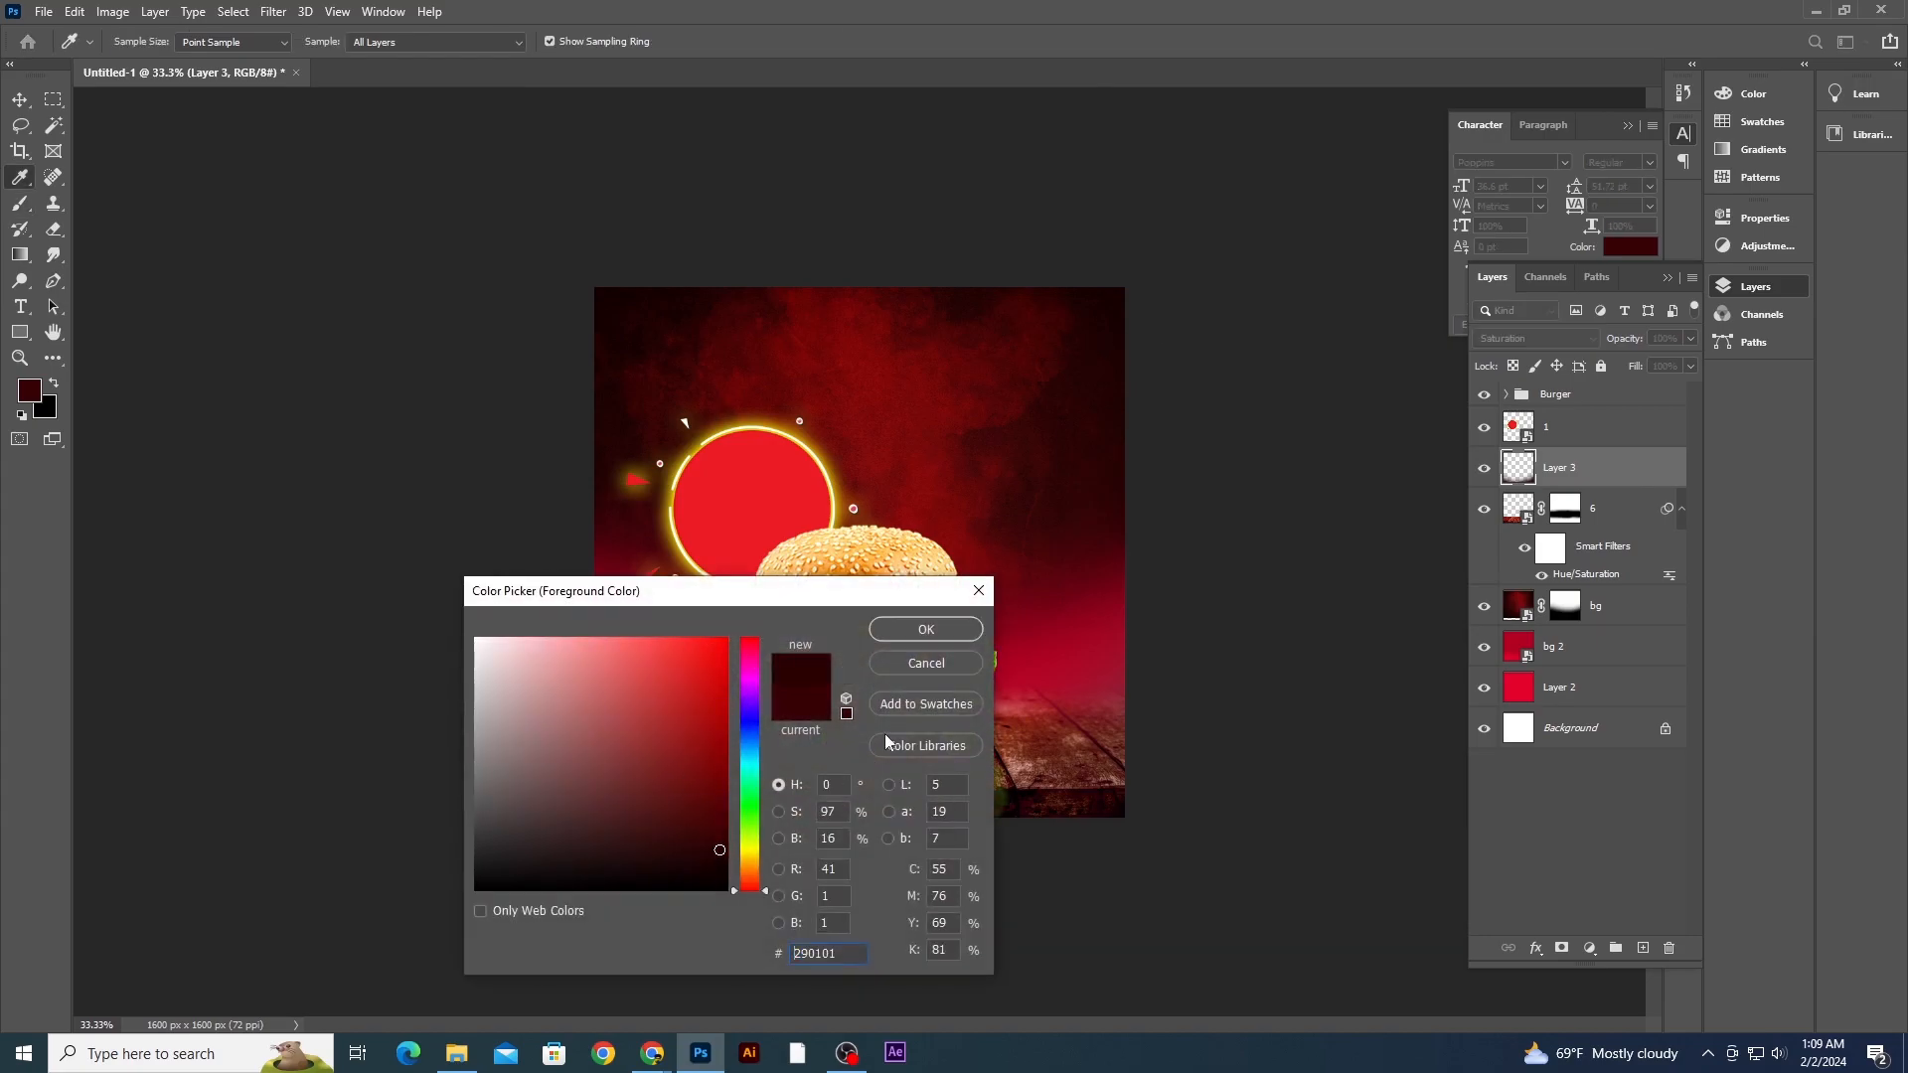
click(946, 630)
click(27, 393)
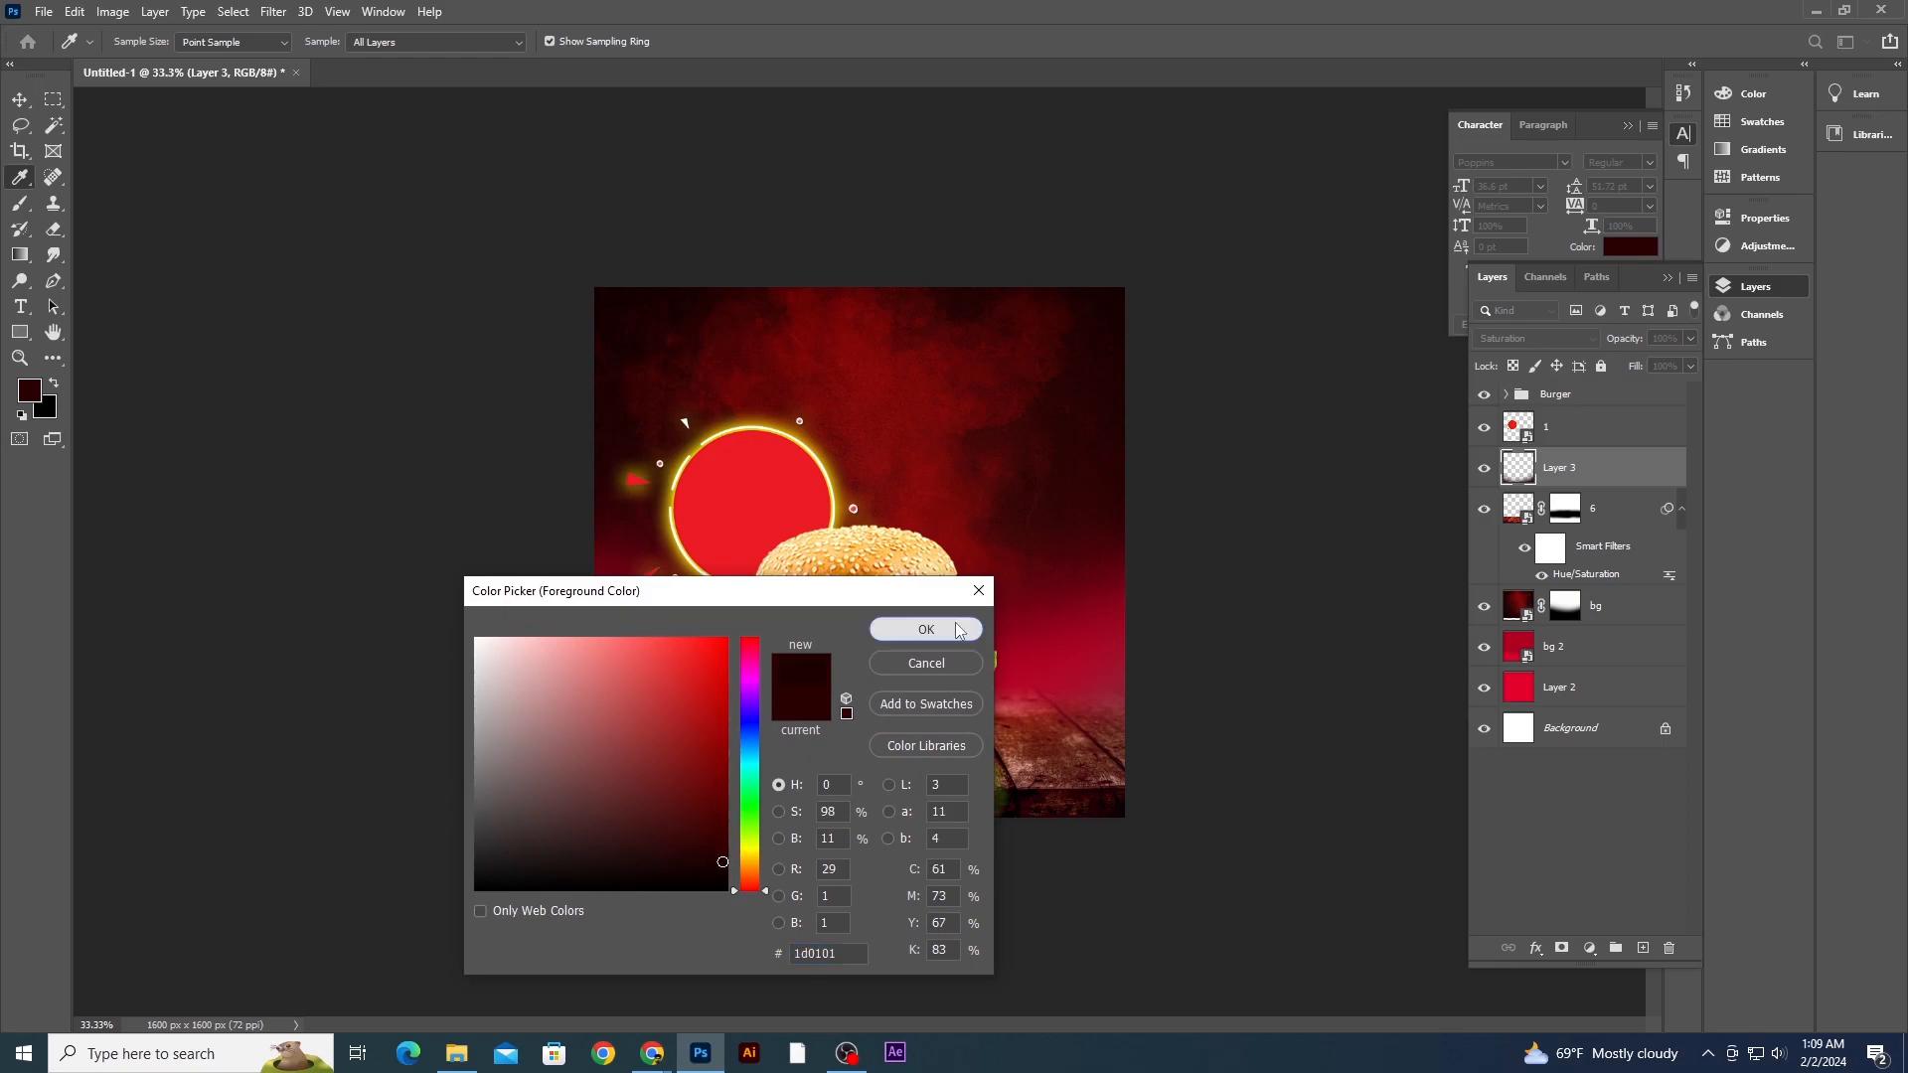
click(958, 630)
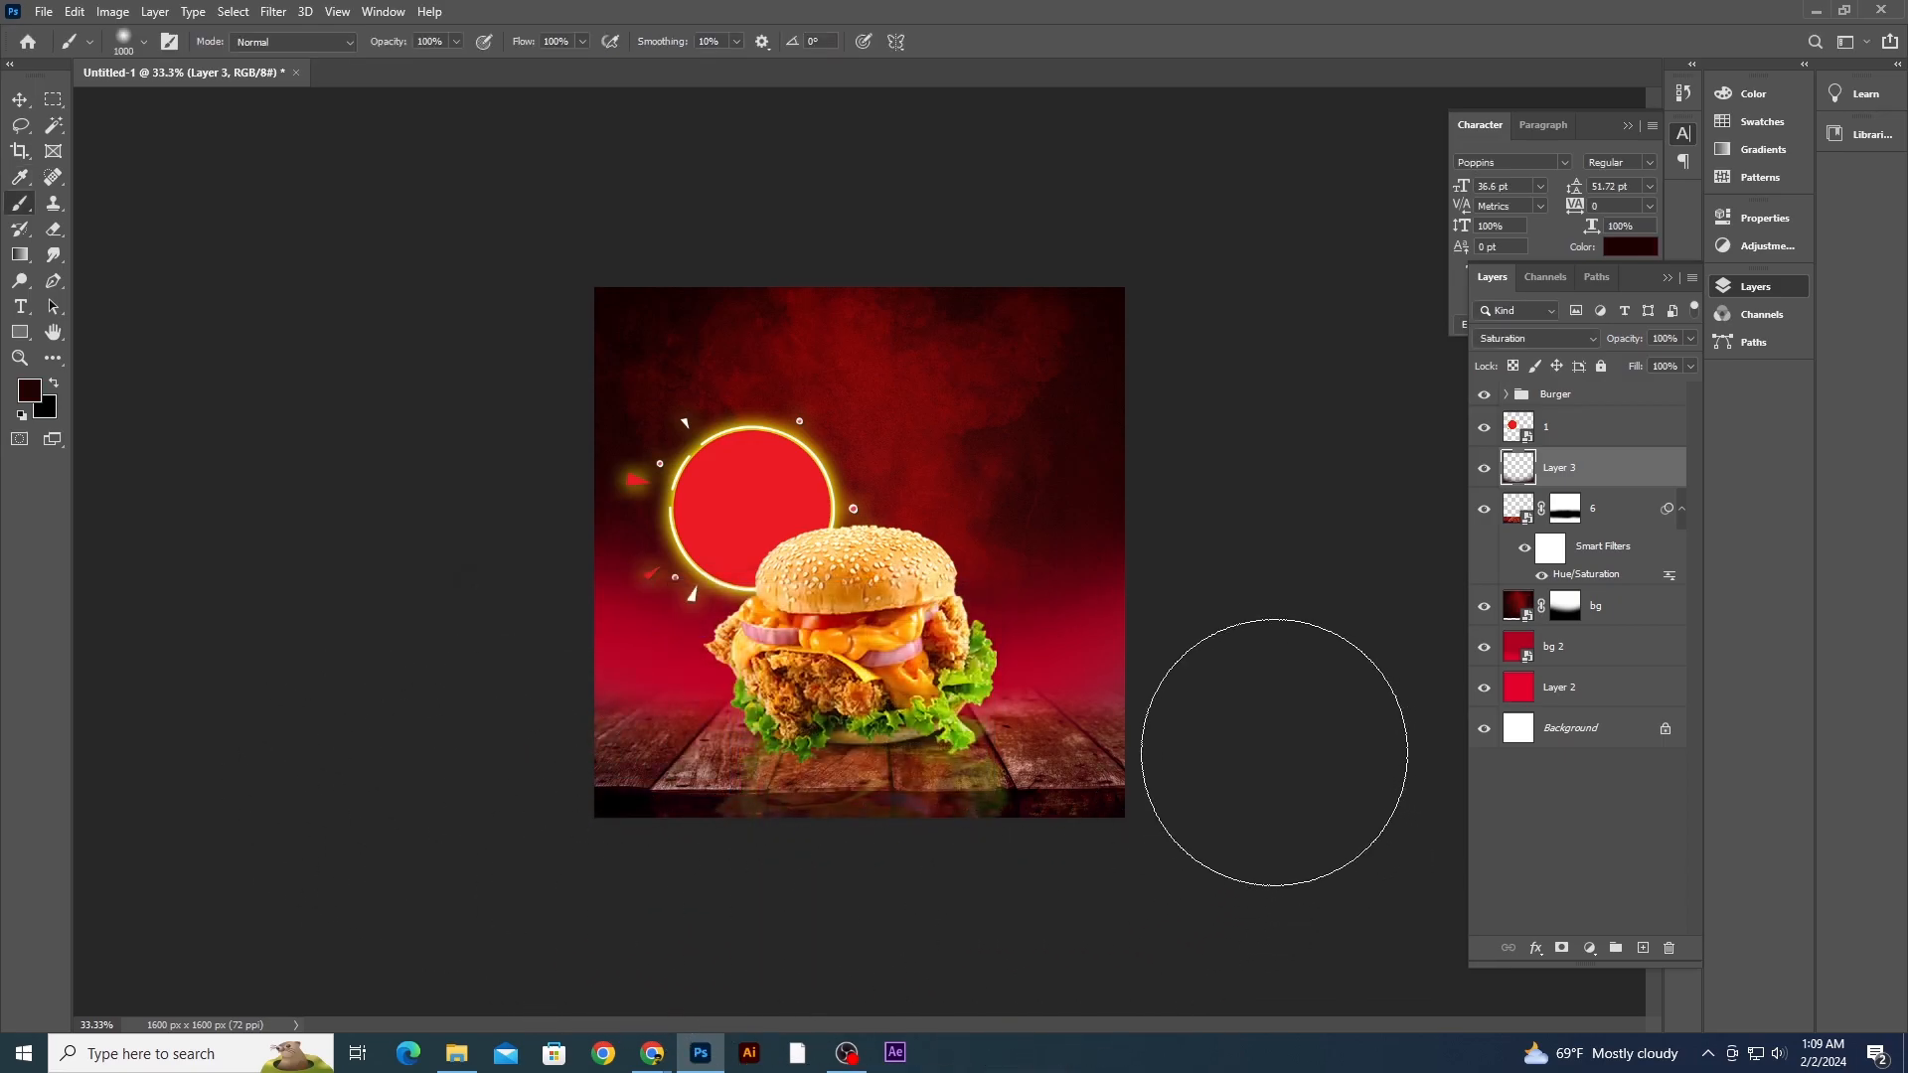
- Add a new layer above Layer 3 and set the foreground color to 2a0101
key(p)
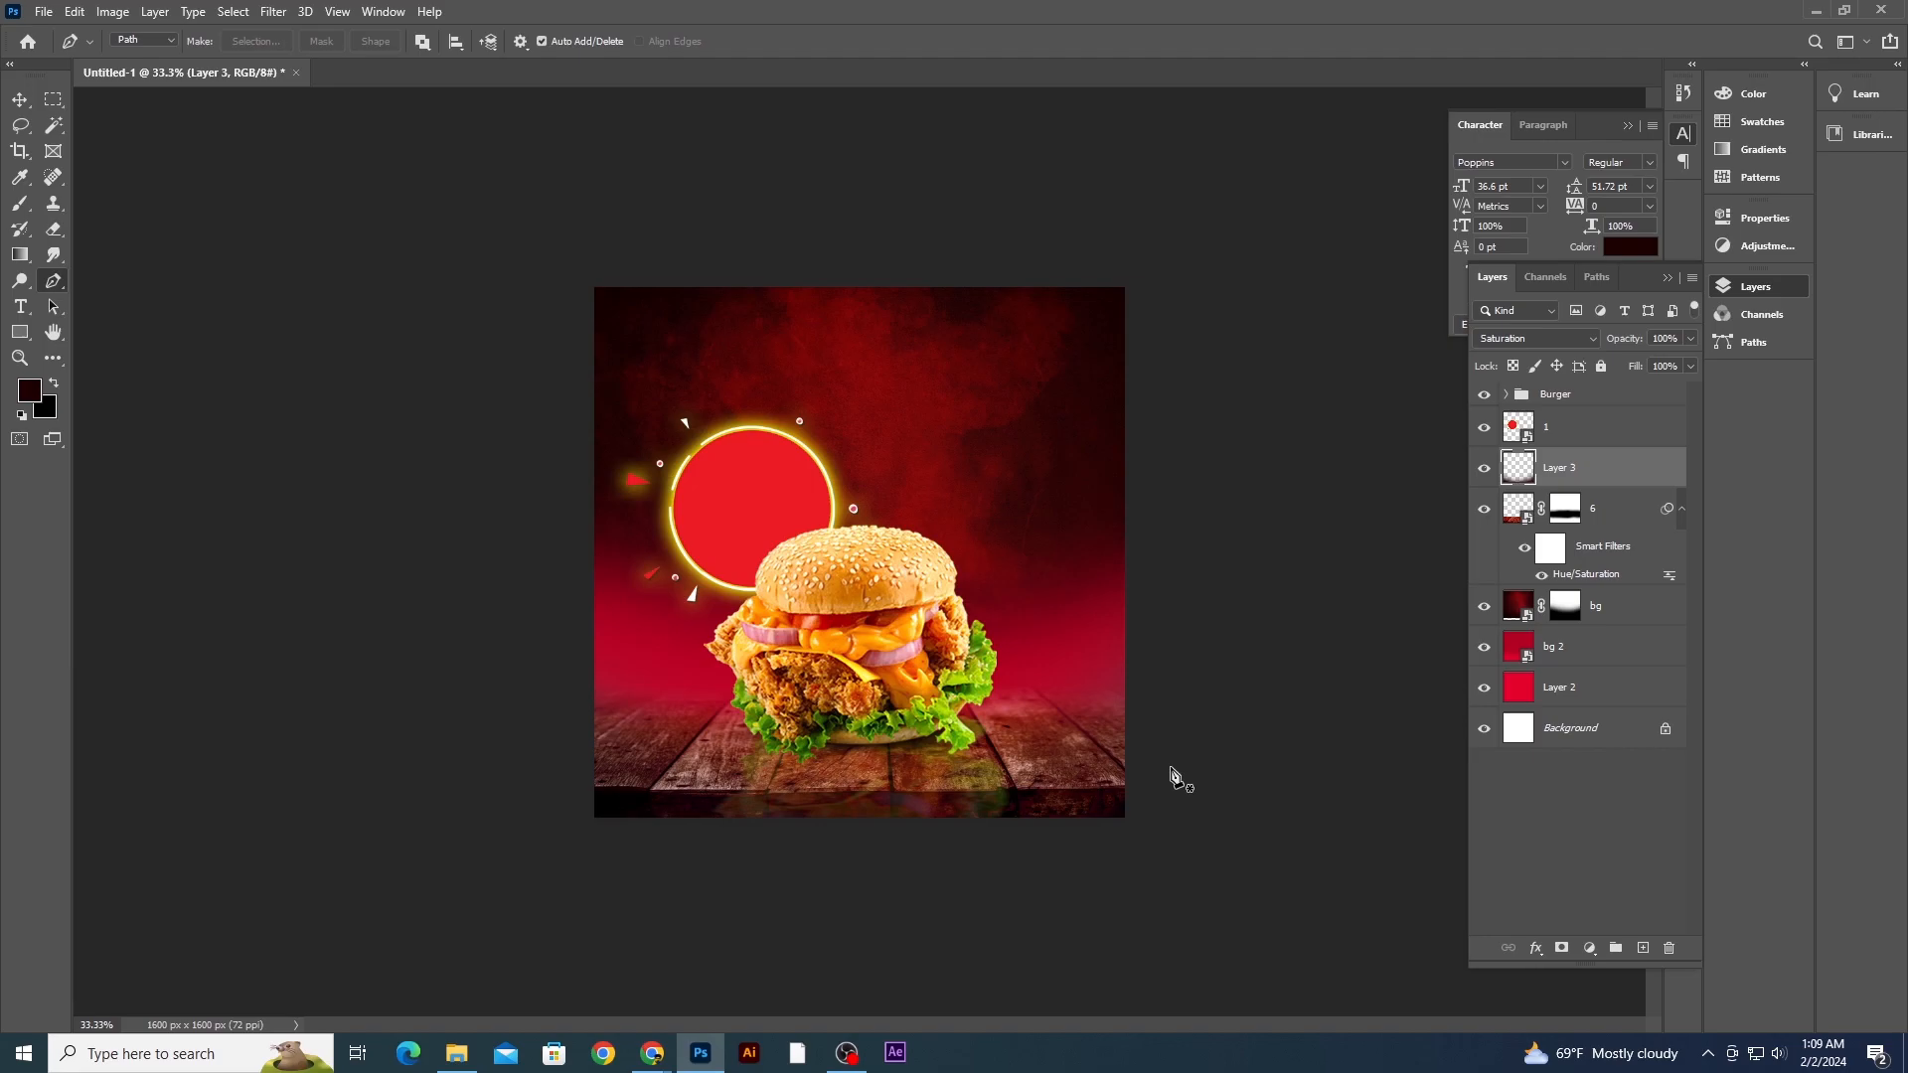
key(b)
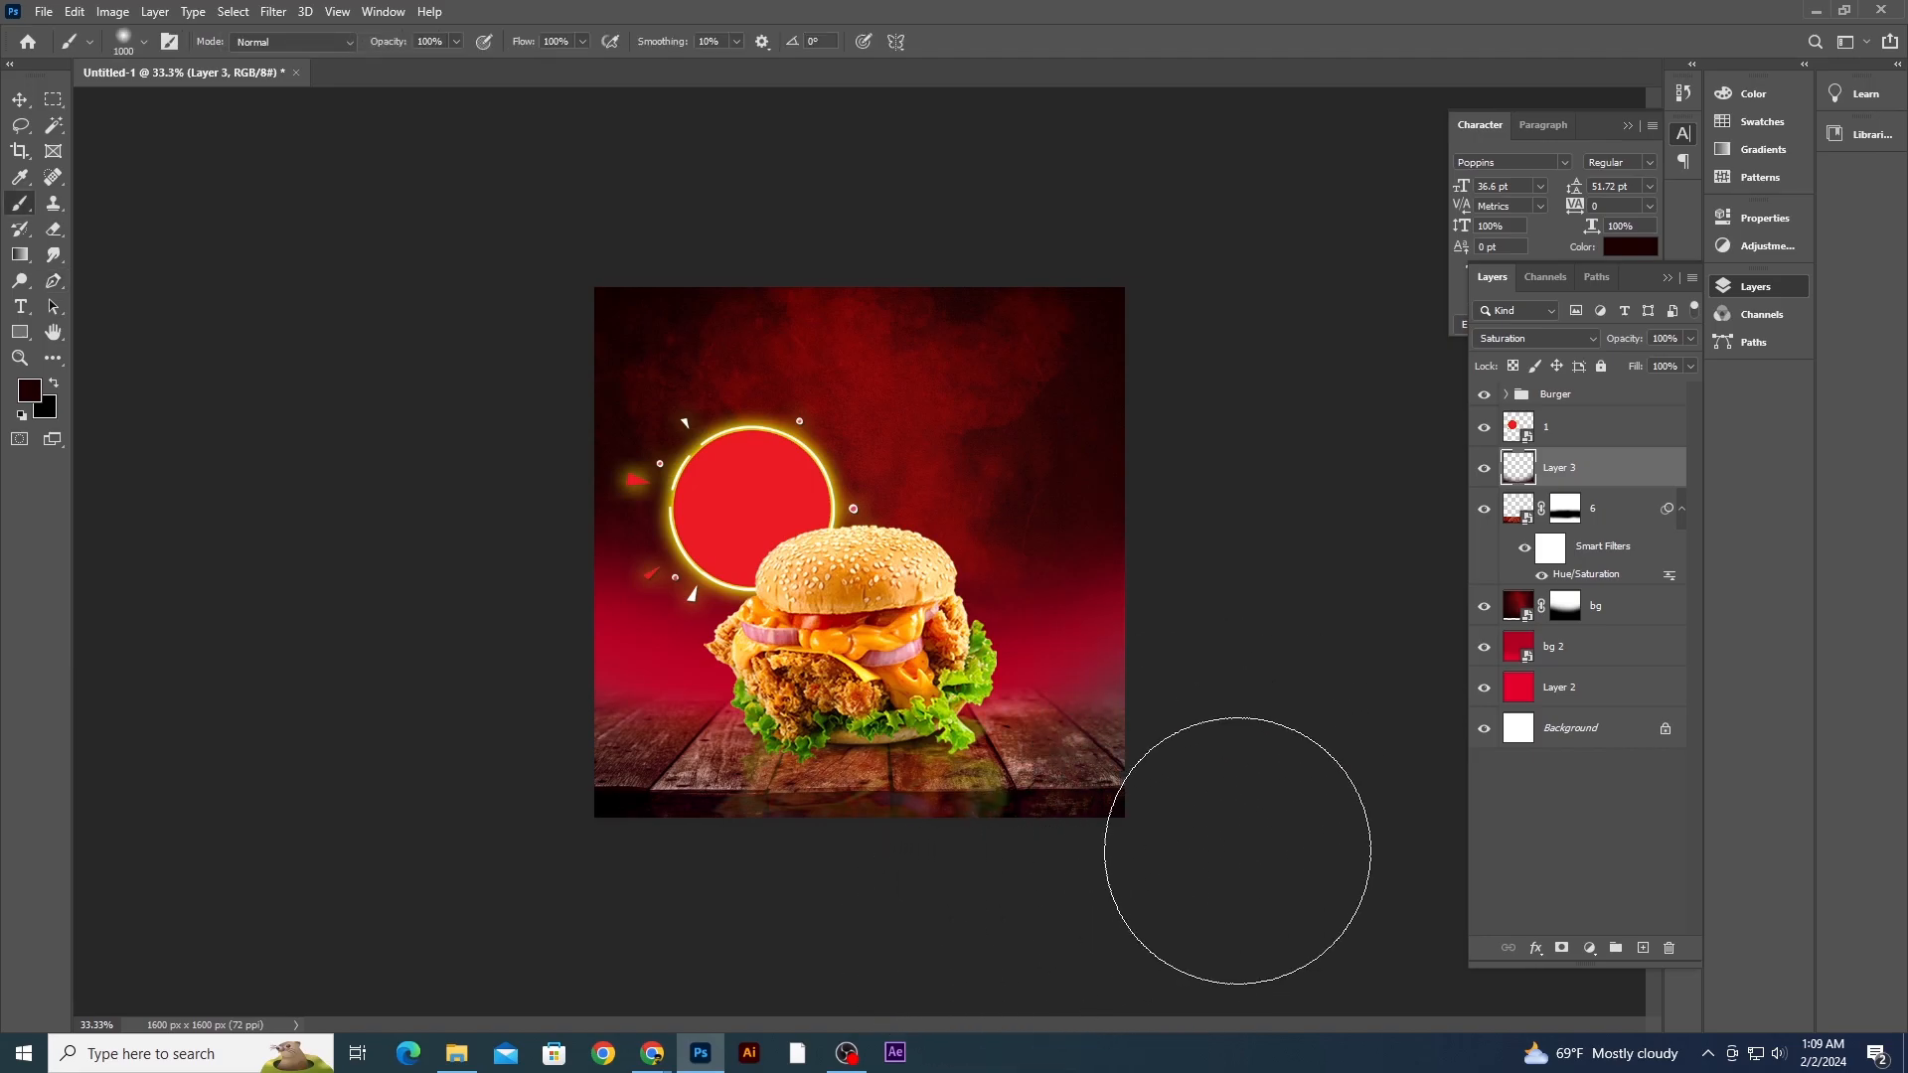
click(1643, 950)
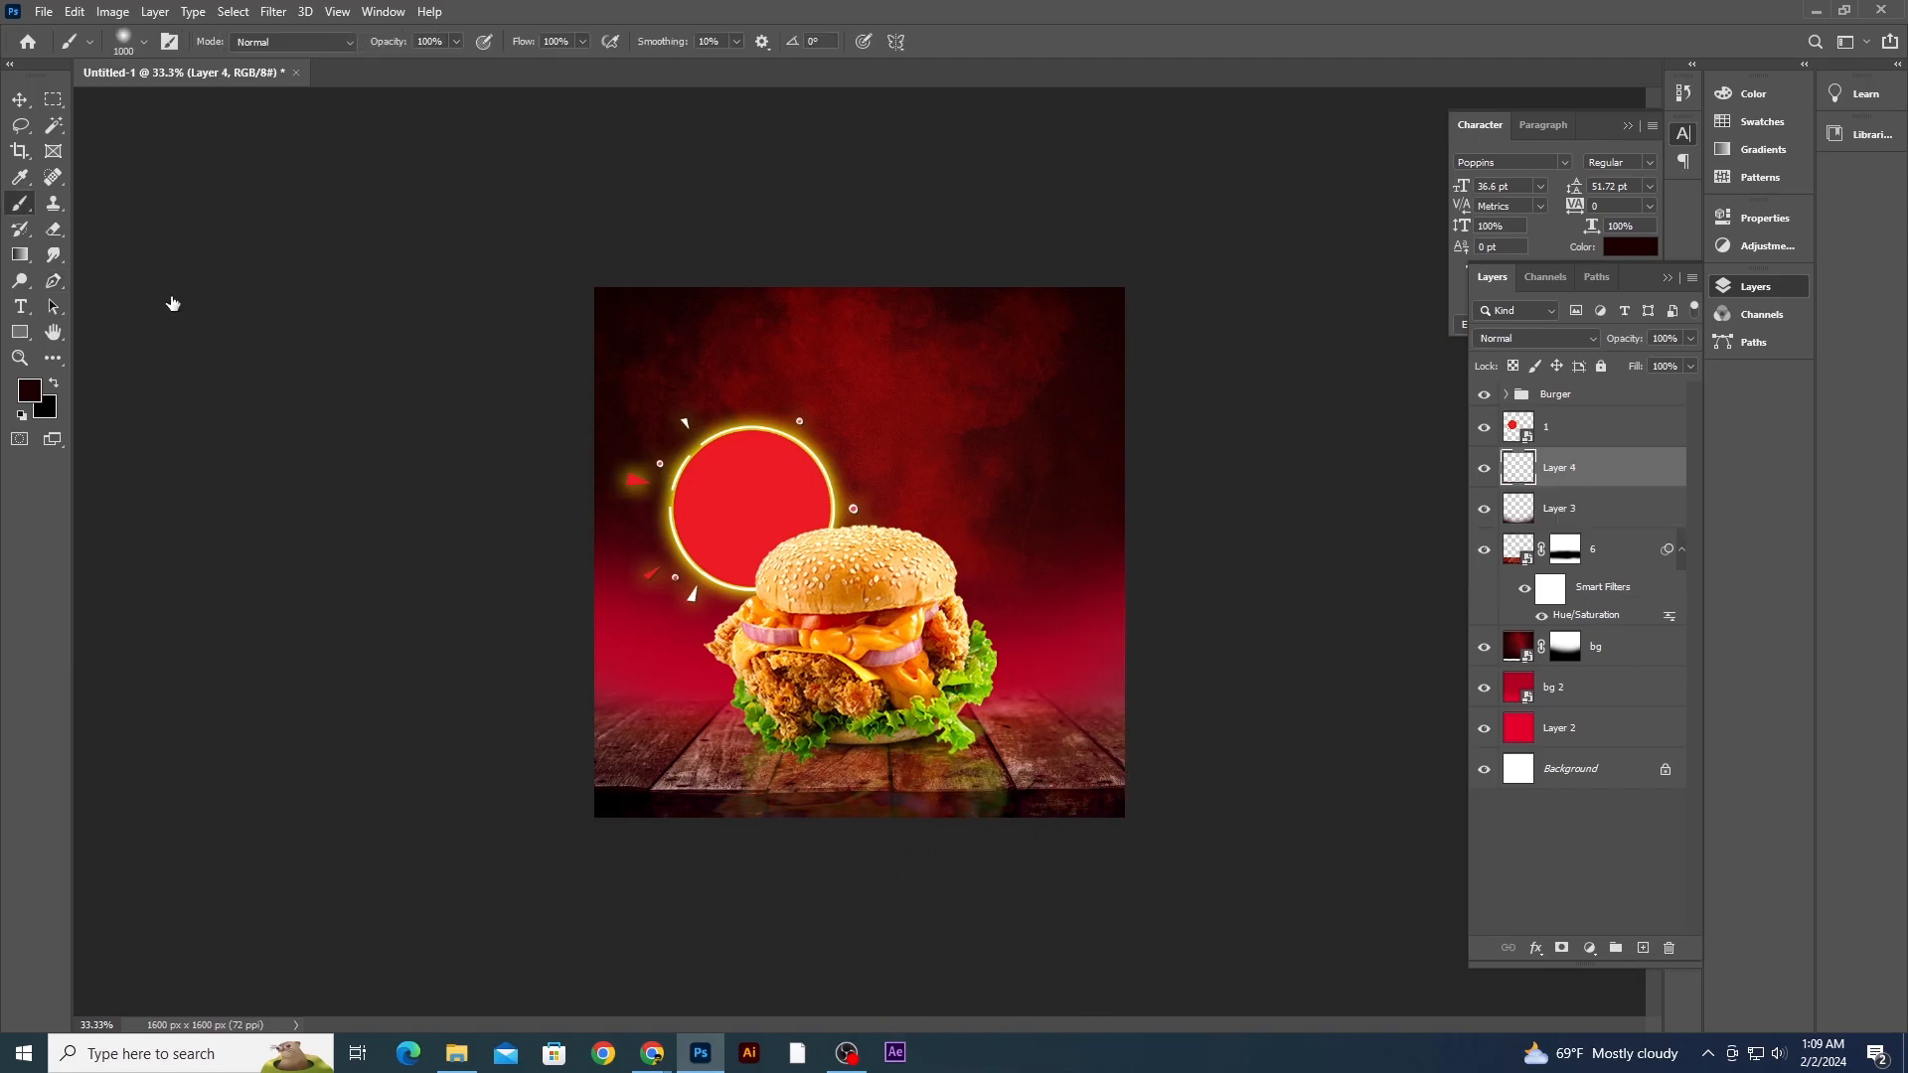
click(28, 393)
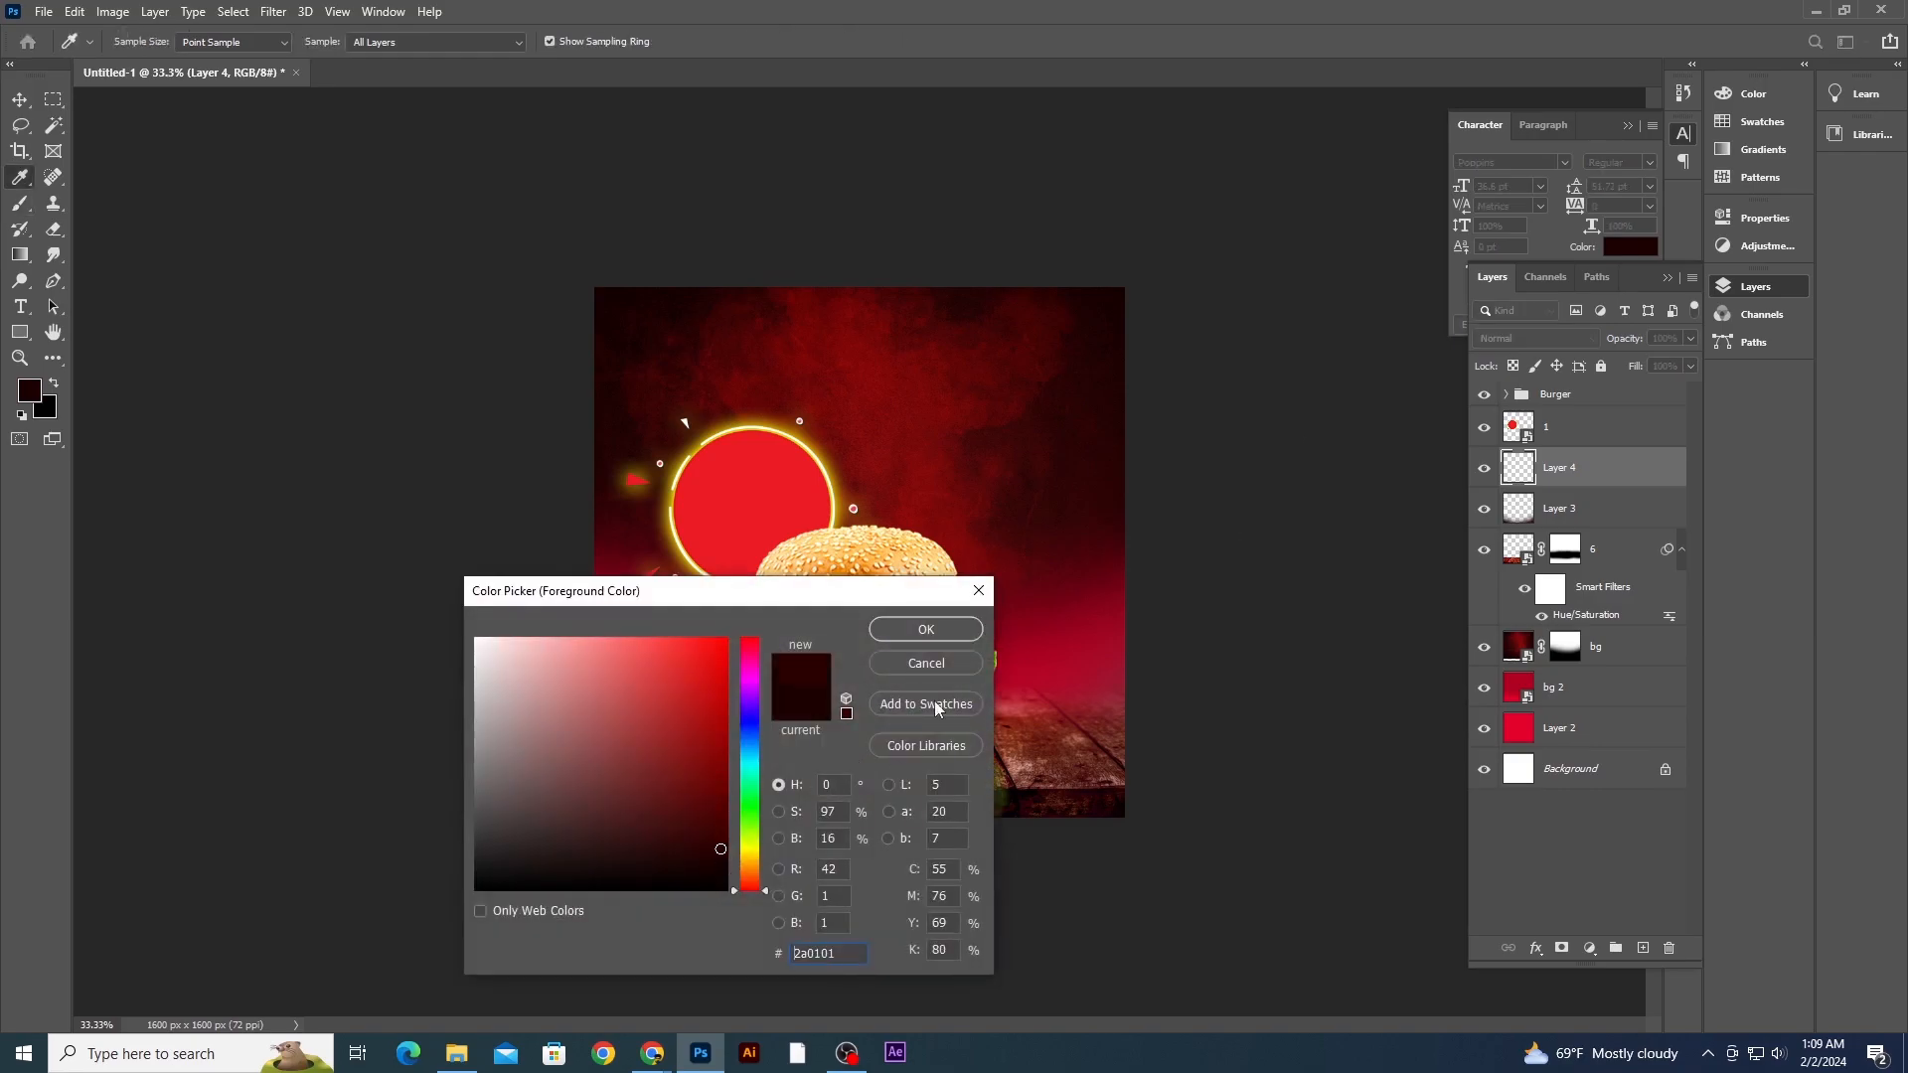
click(921, 633)
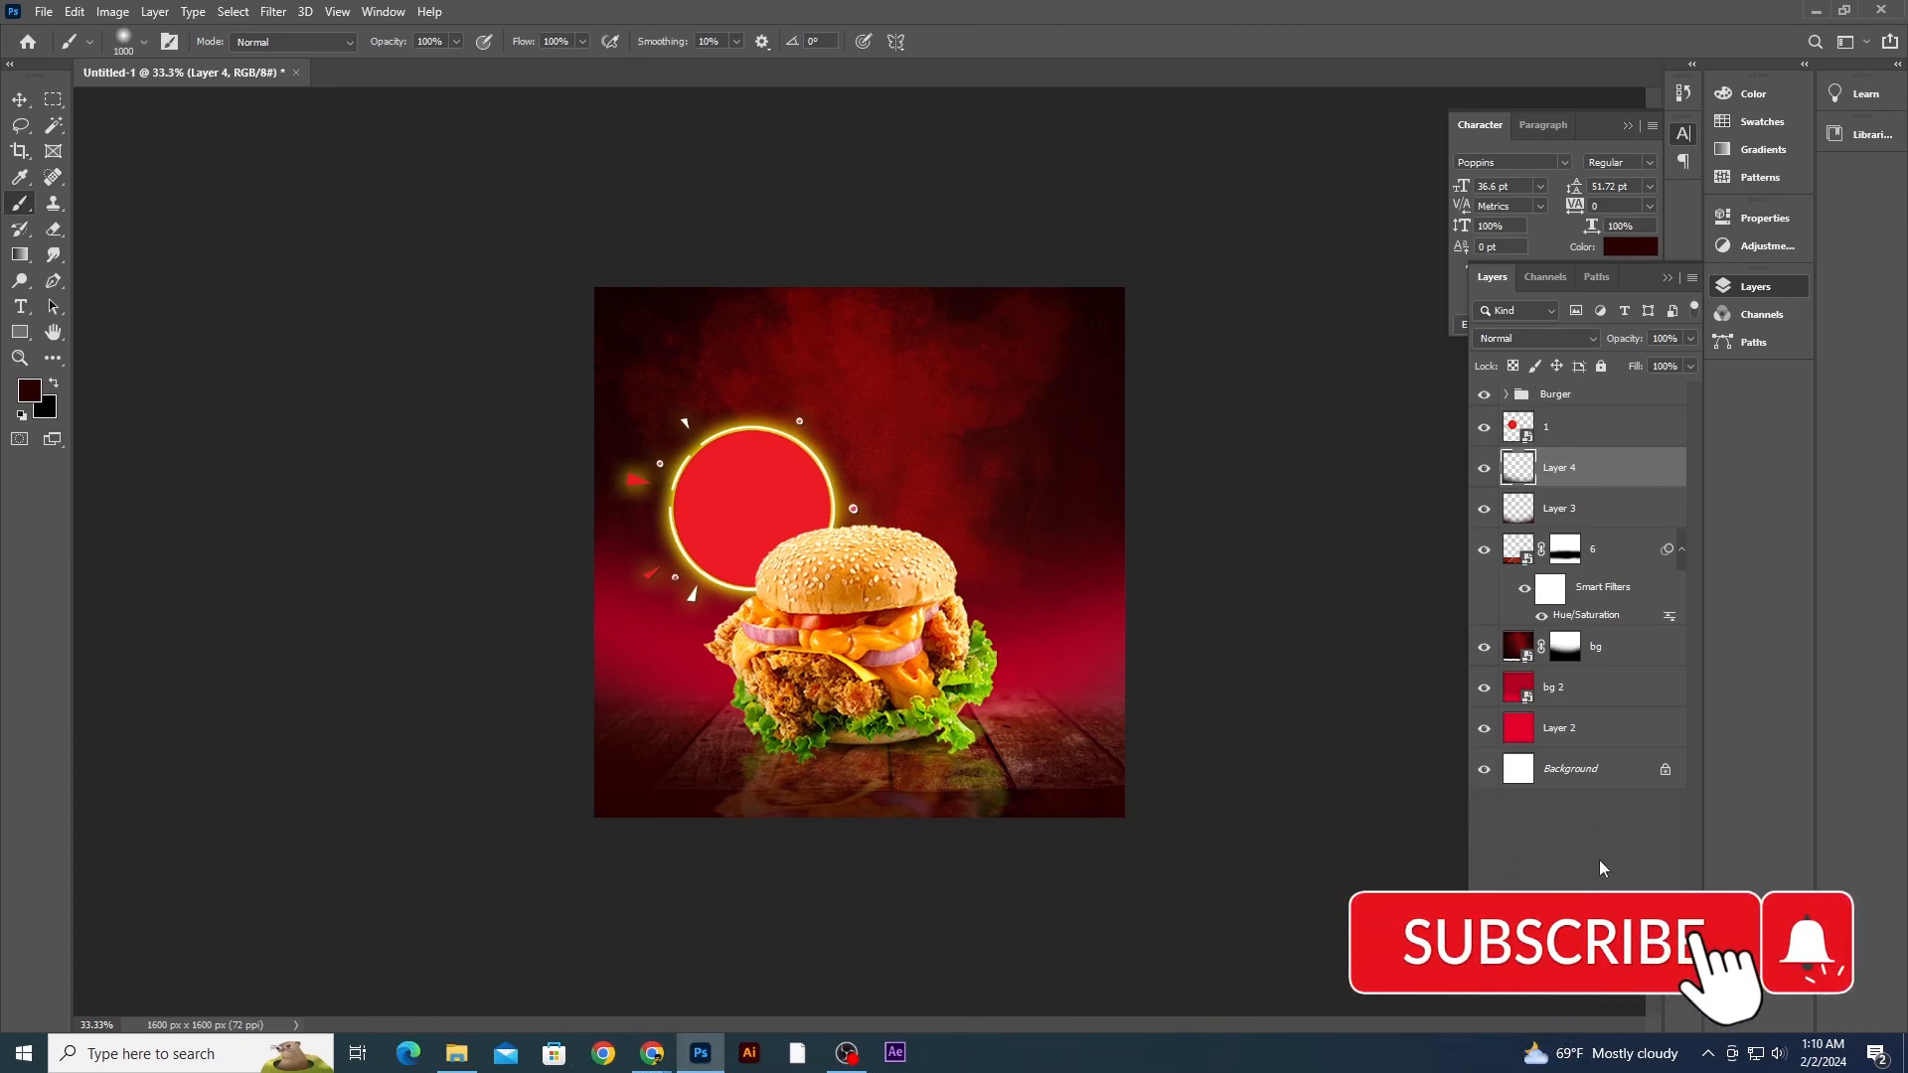
- Add another new layer, switch the foreground to black, enlarge the brush, and try painting a stroke across the lower area, then undo it
key(ctrl+shift+alt+n)
key(x)
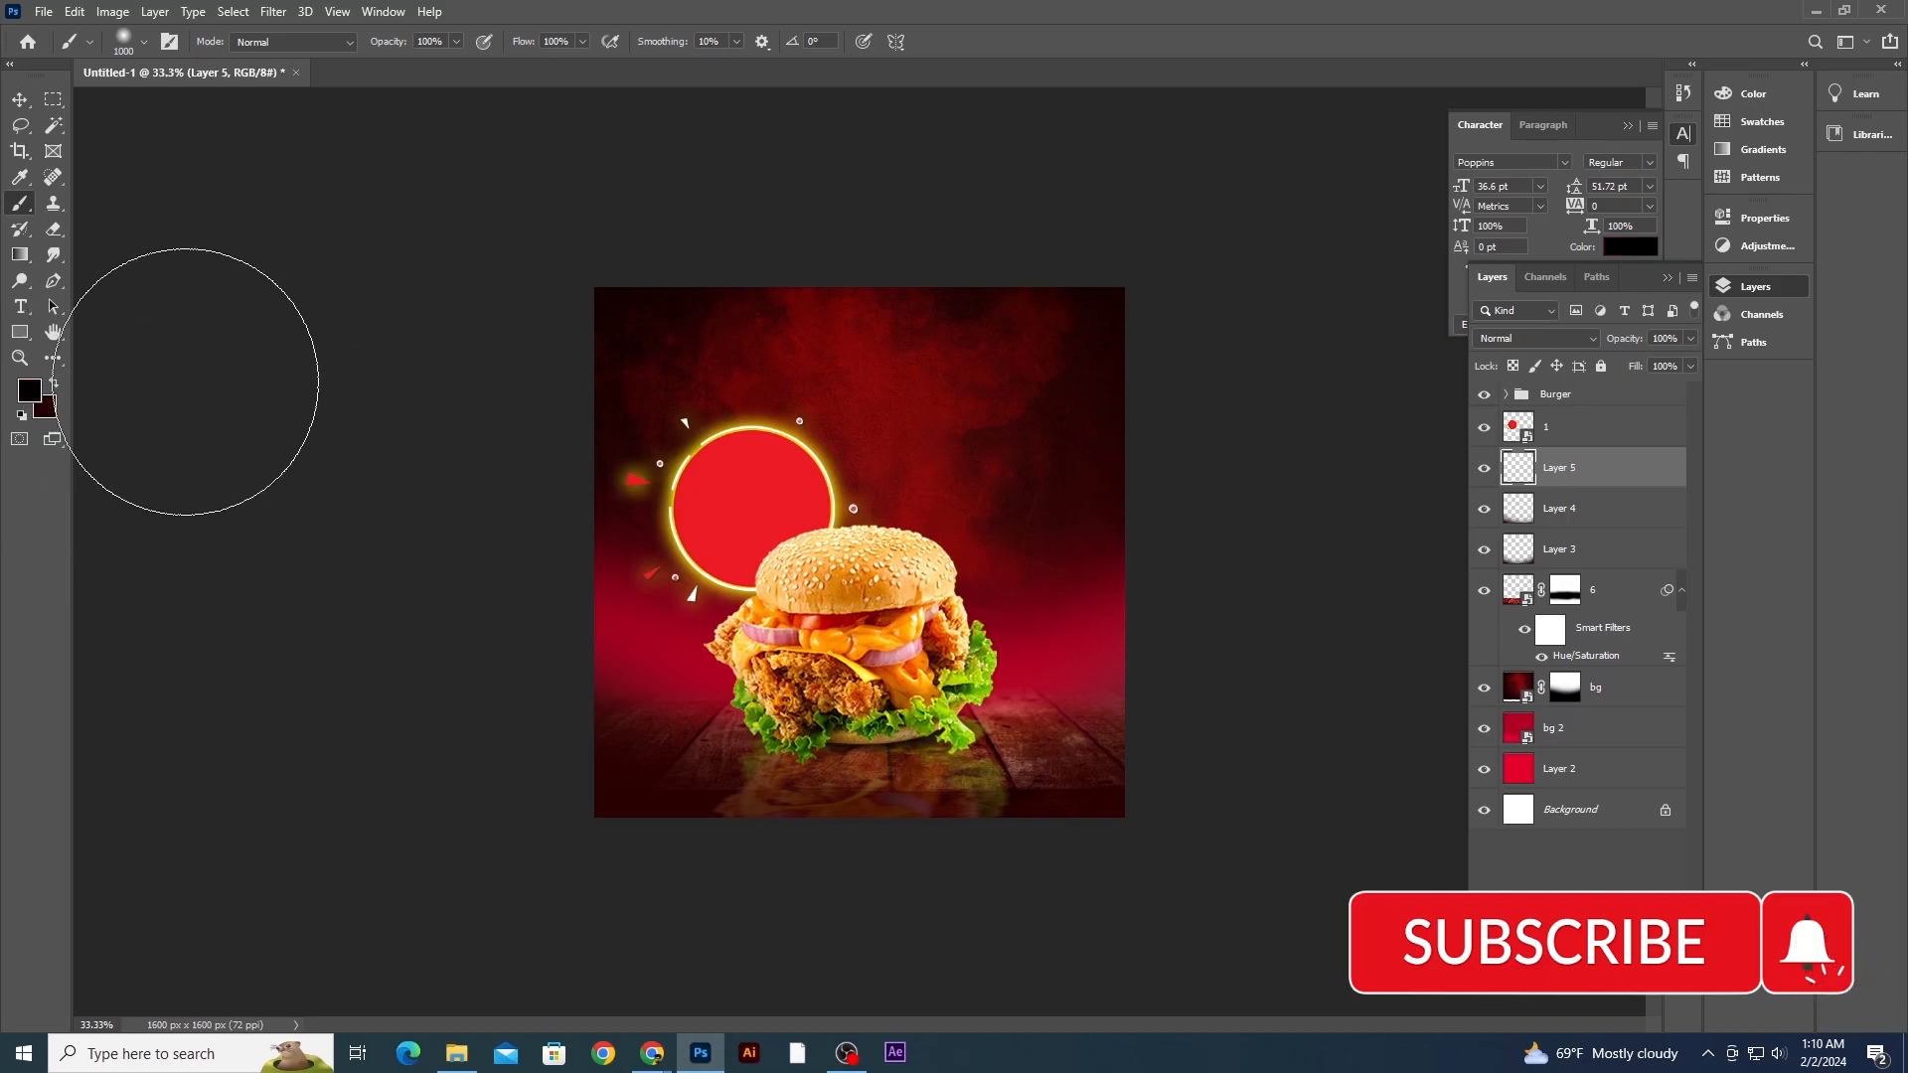
key(bracketright)
key(bracketright)
key(bracketright)
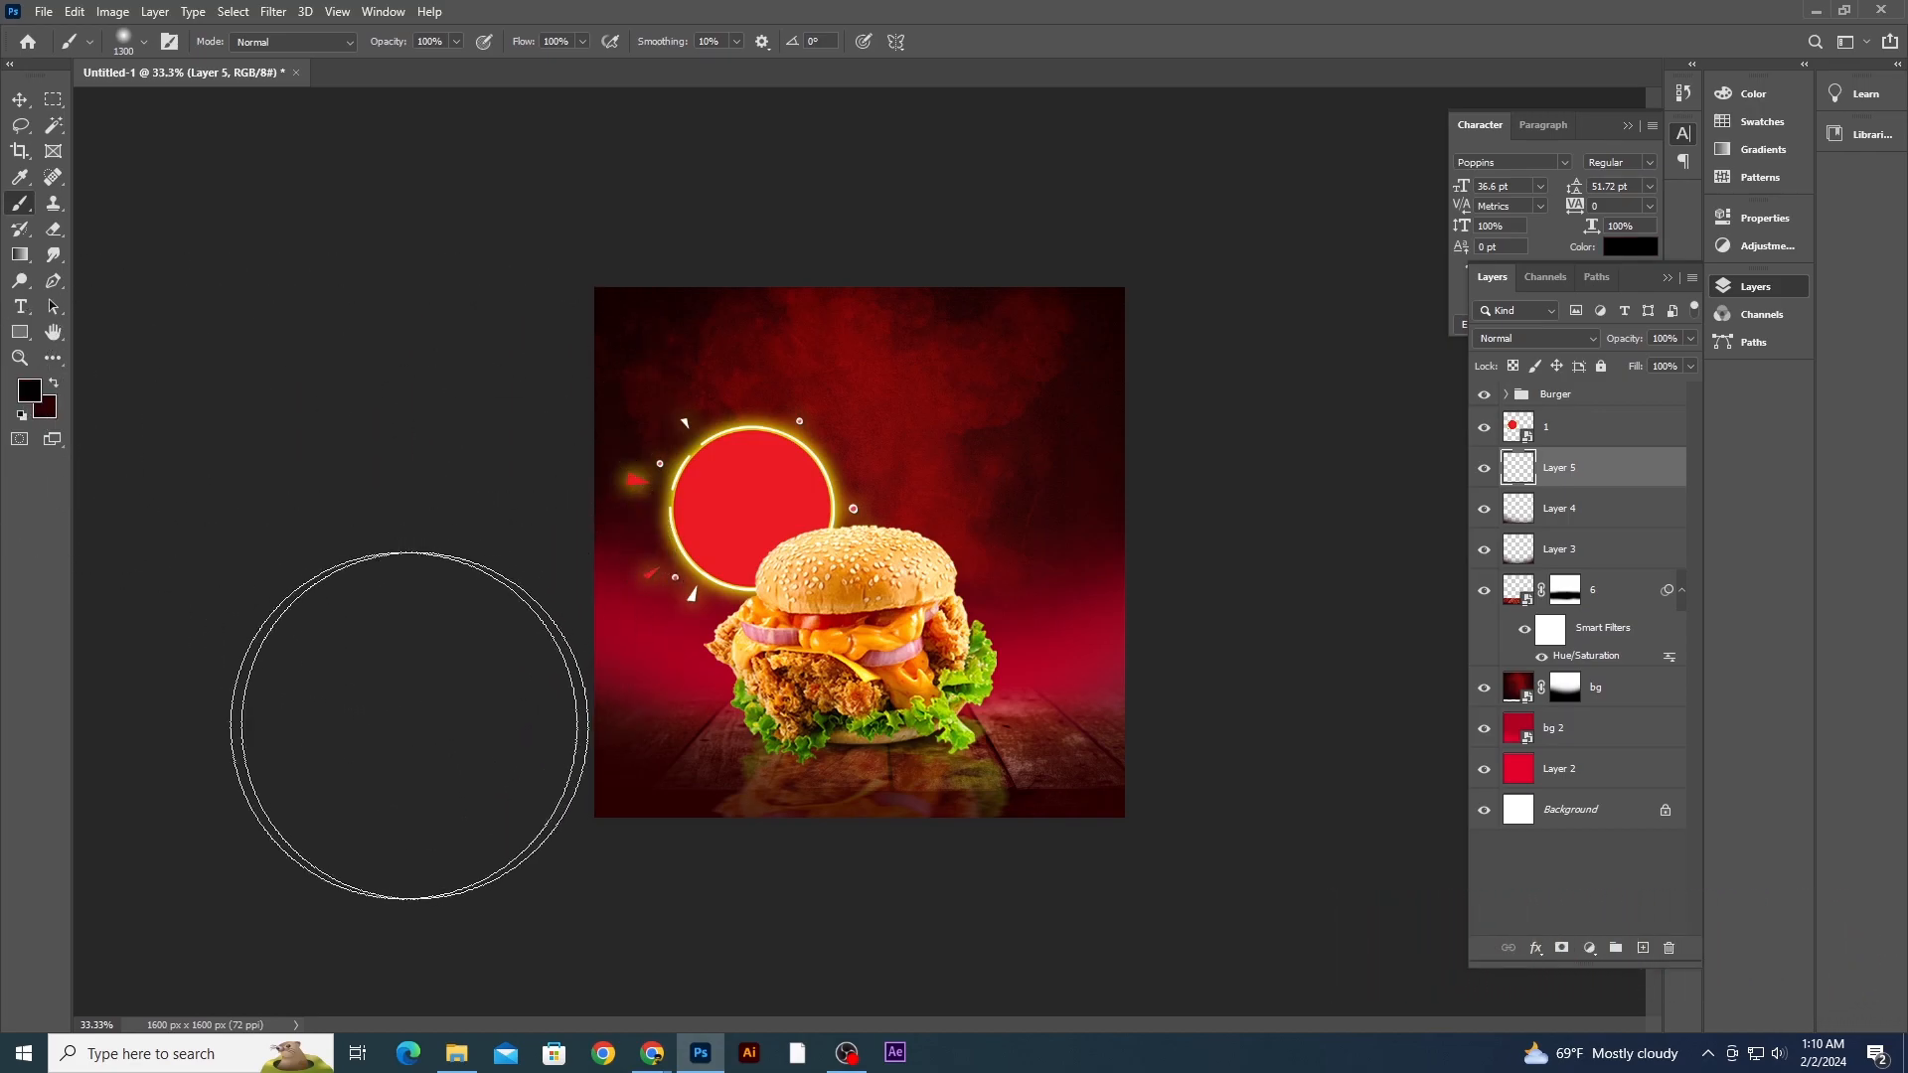
mouse_move(1240, 805)
mouse_down()
mouse_move(851, 985)
mouse_move(496, 983)
mouse_up()
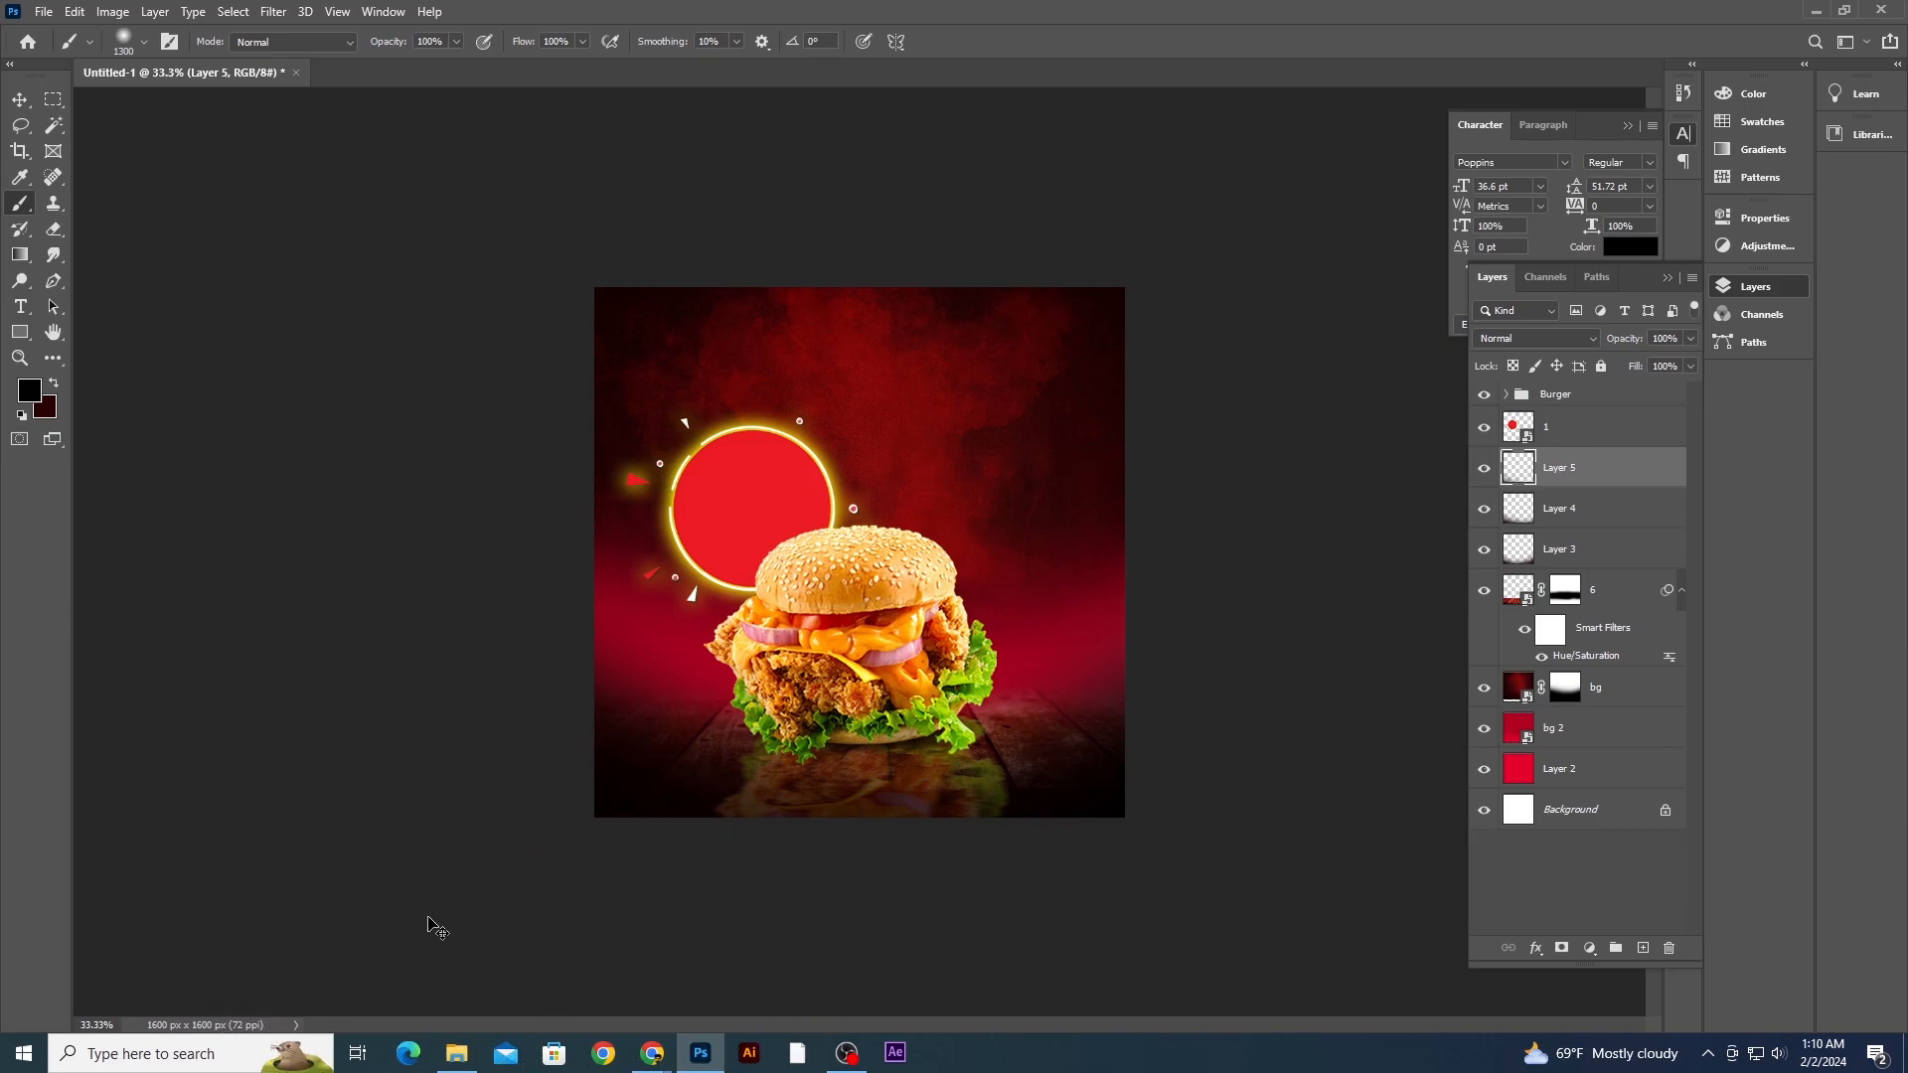
key(ctrl+z)
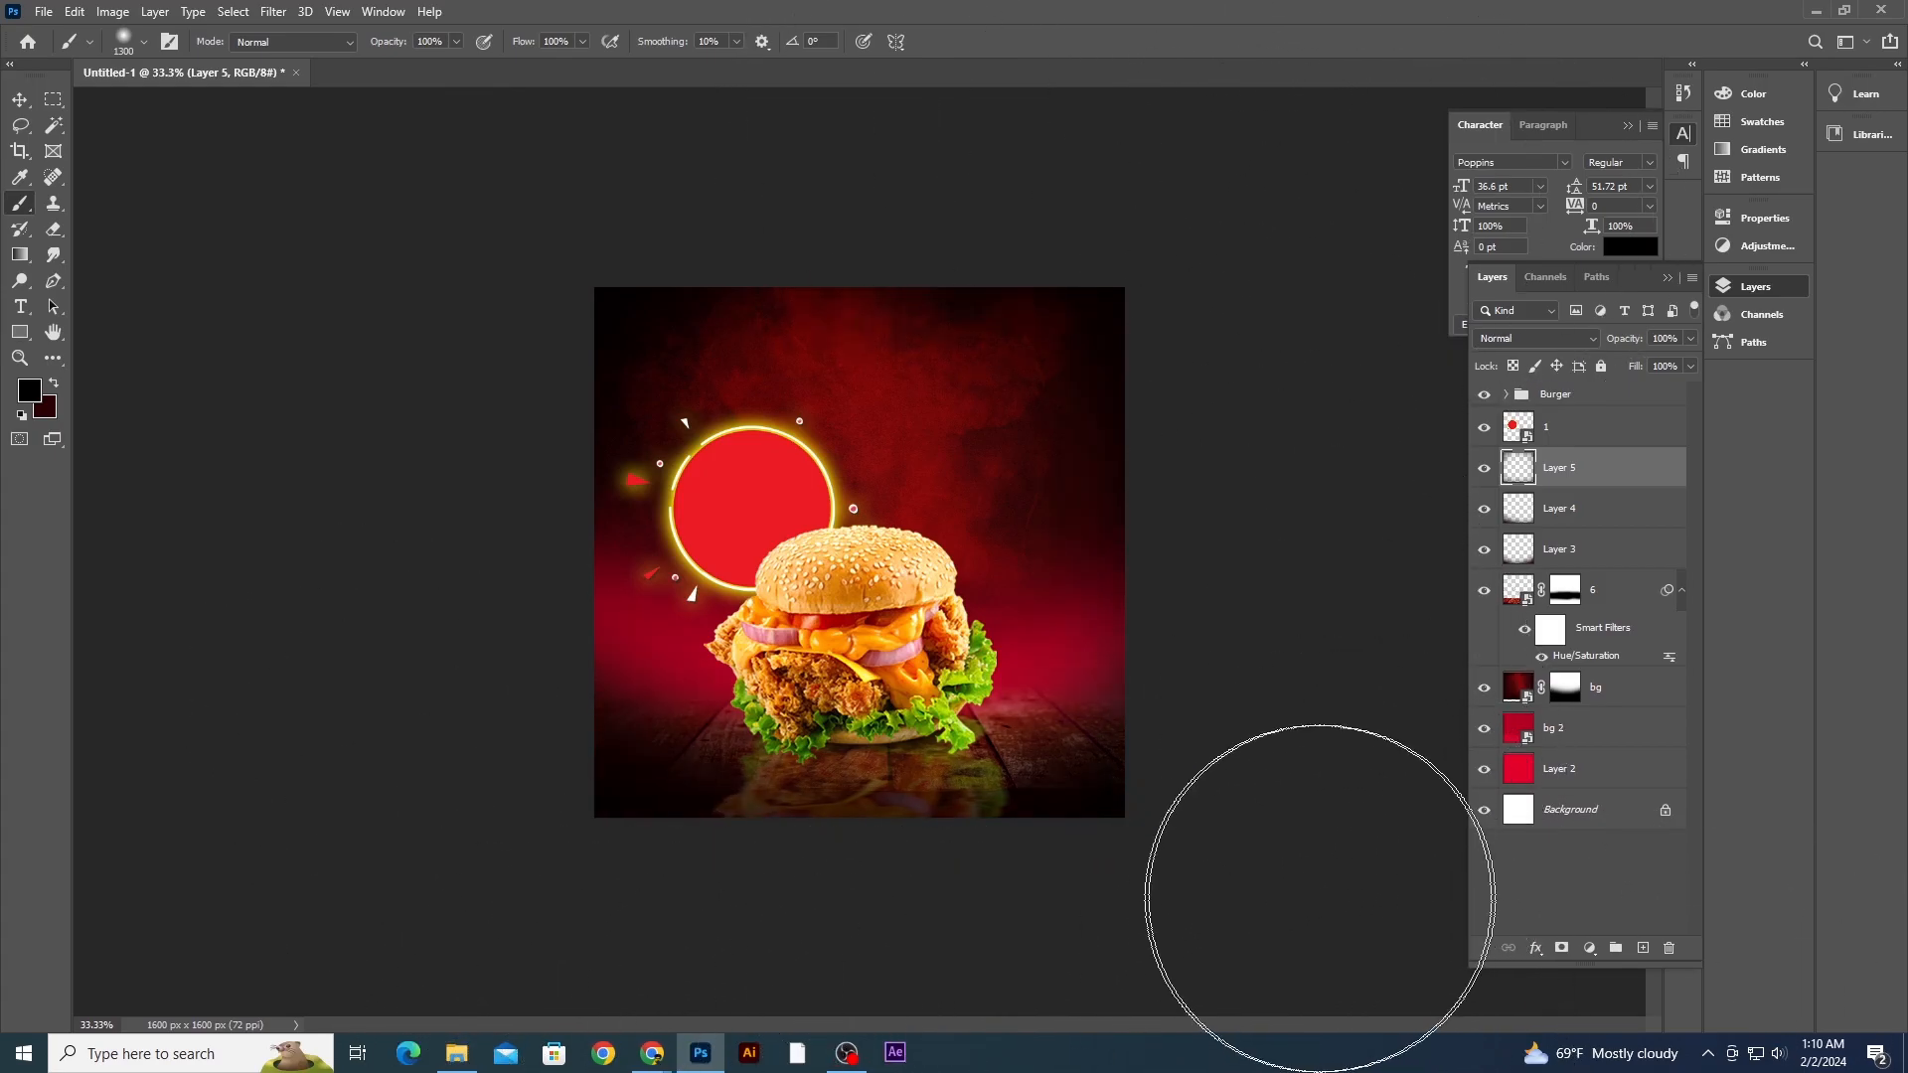
key(ctrl+plus)
key(ctrl+minus)
key(bracketright)
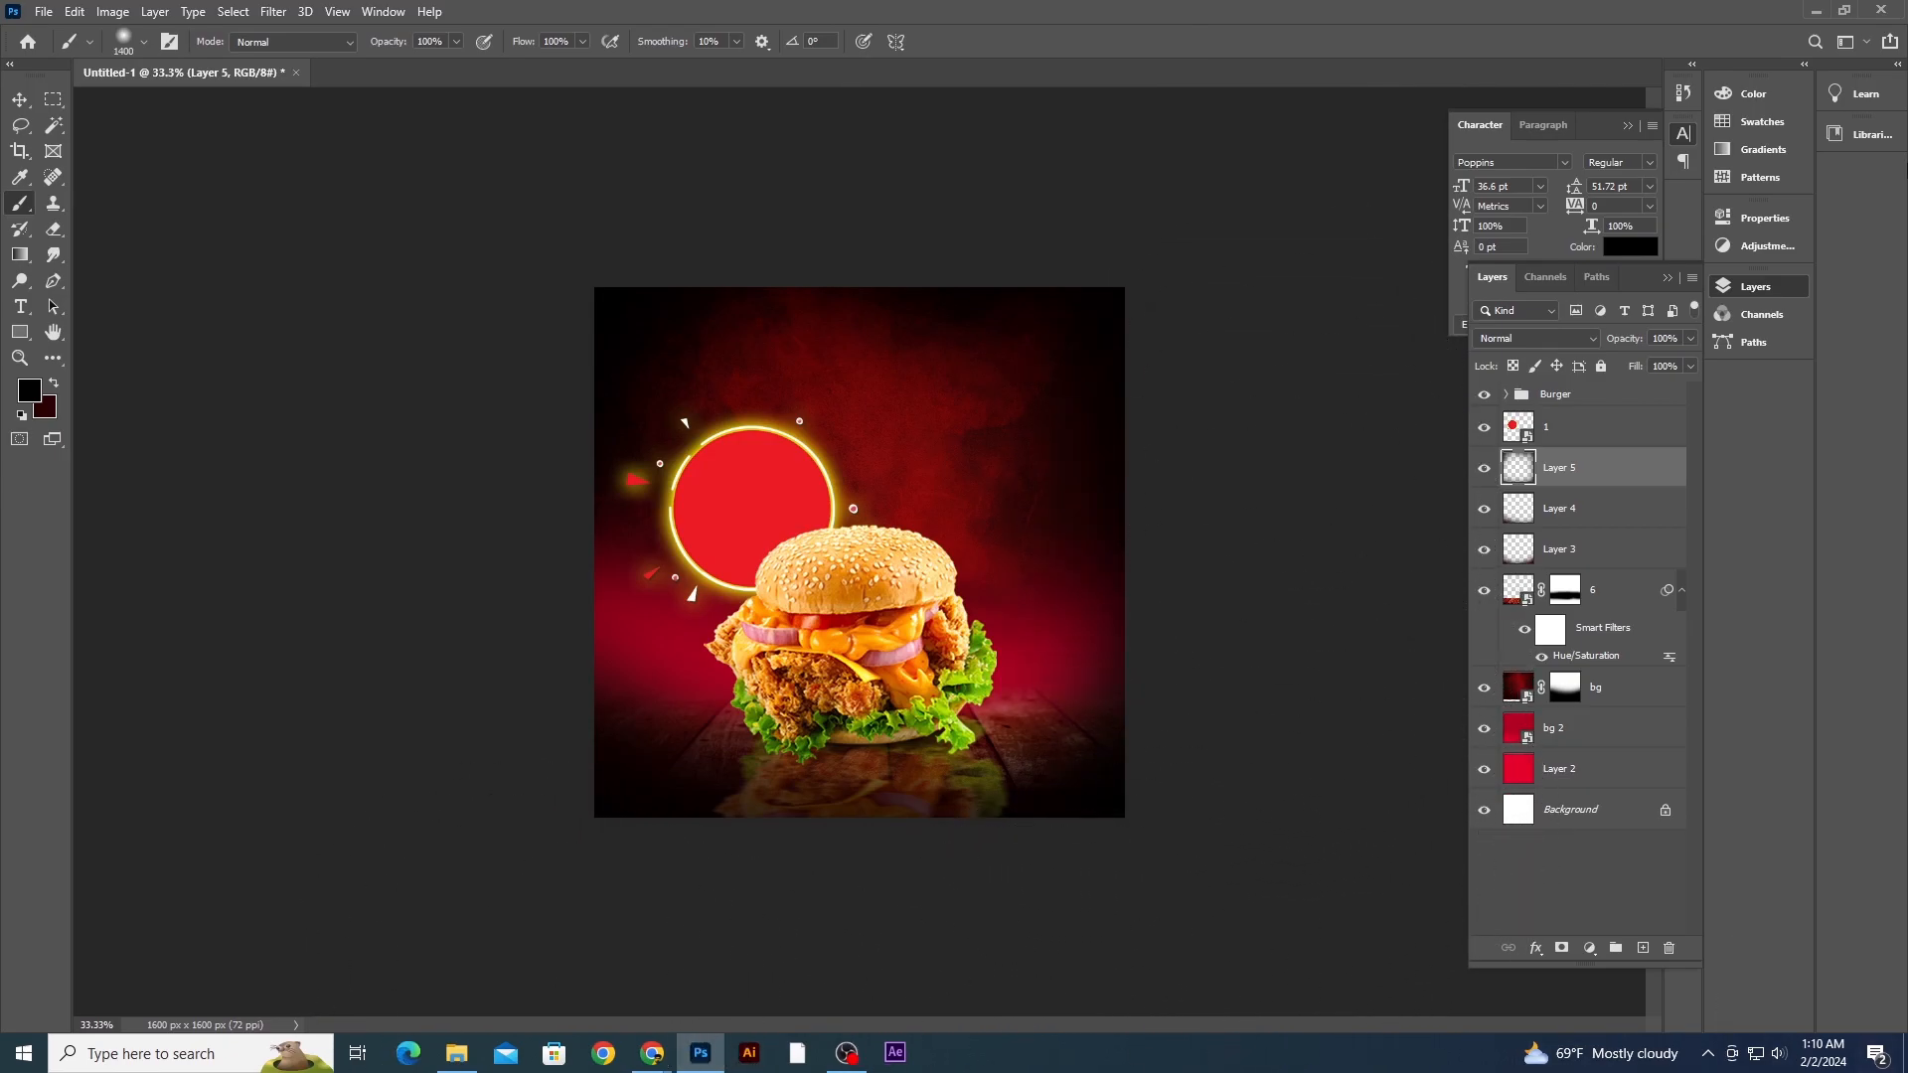
- Scale the Burger group up to about 104.62% and nudge it slightly down and left
click(20, 101)
click(444, 273)
key(ctrl+minus)
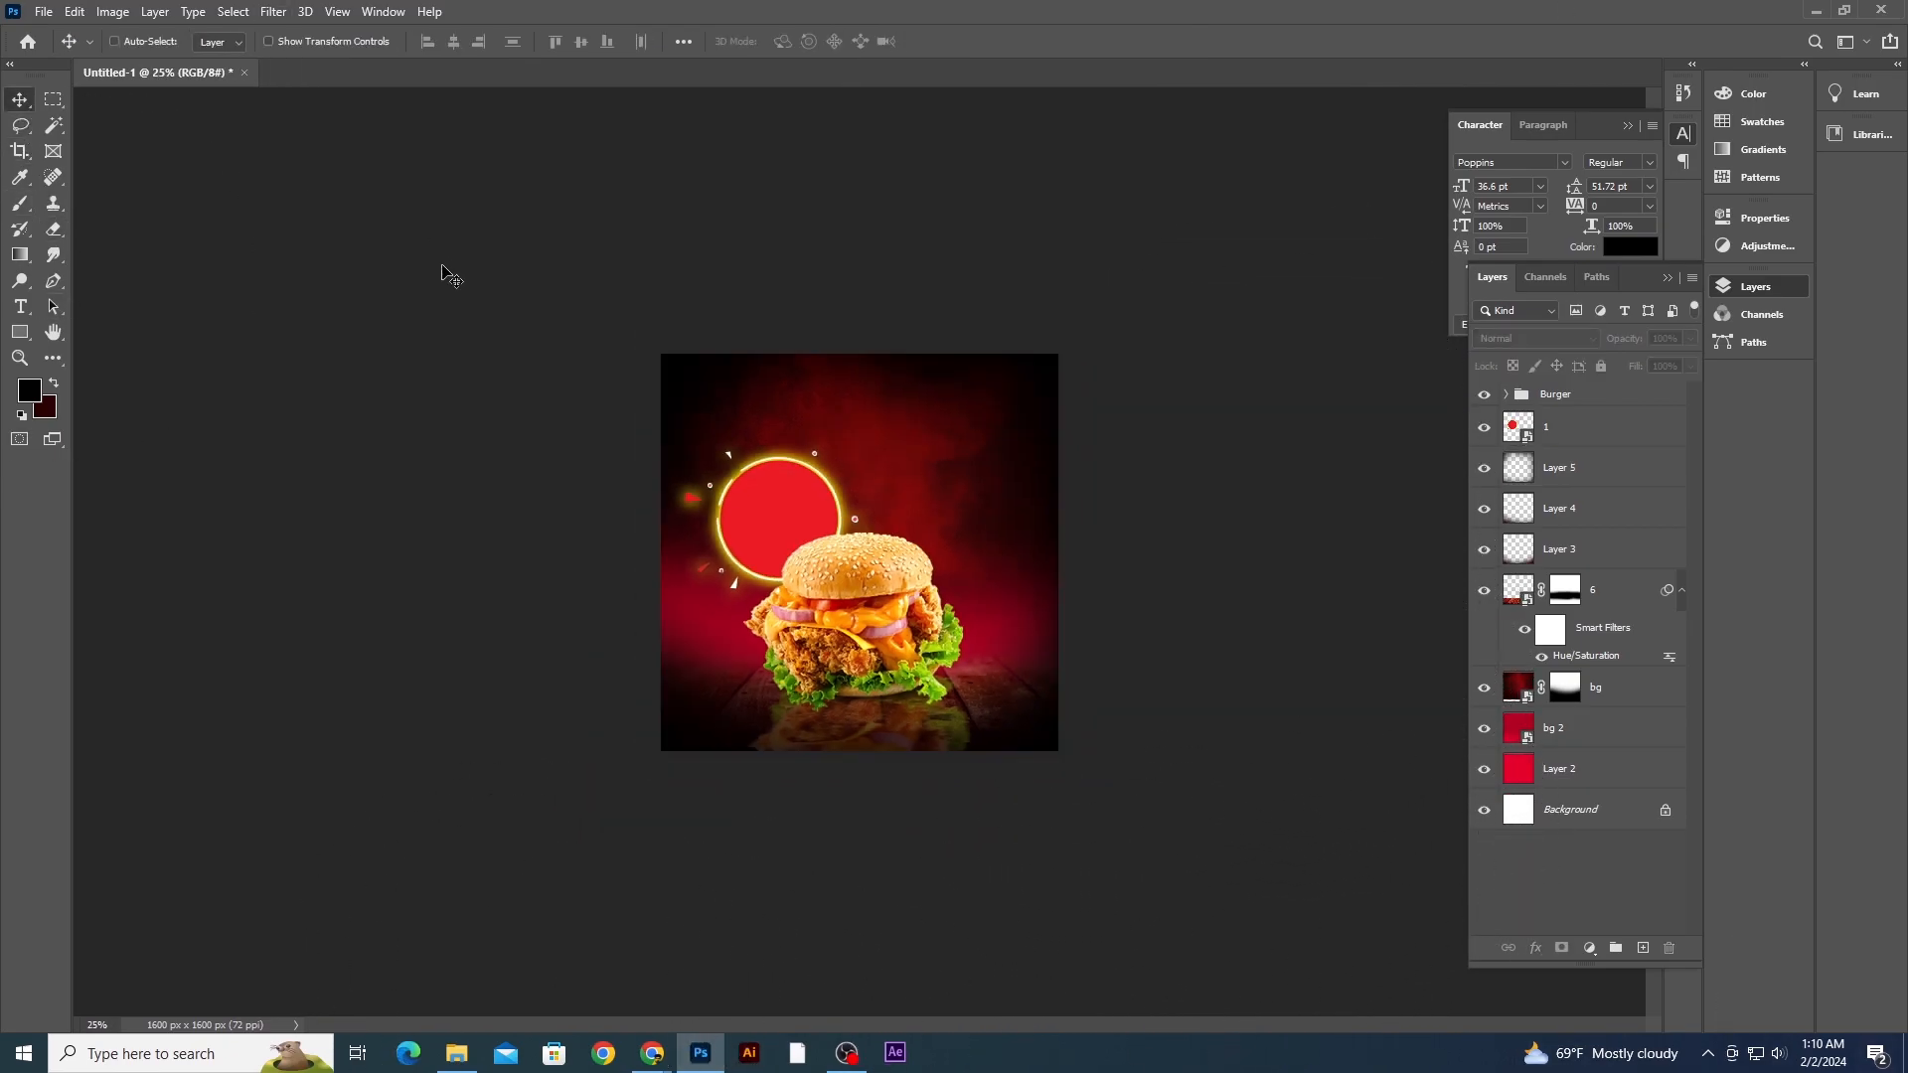
key(ctrl+plus)
key(ctrl+plus)
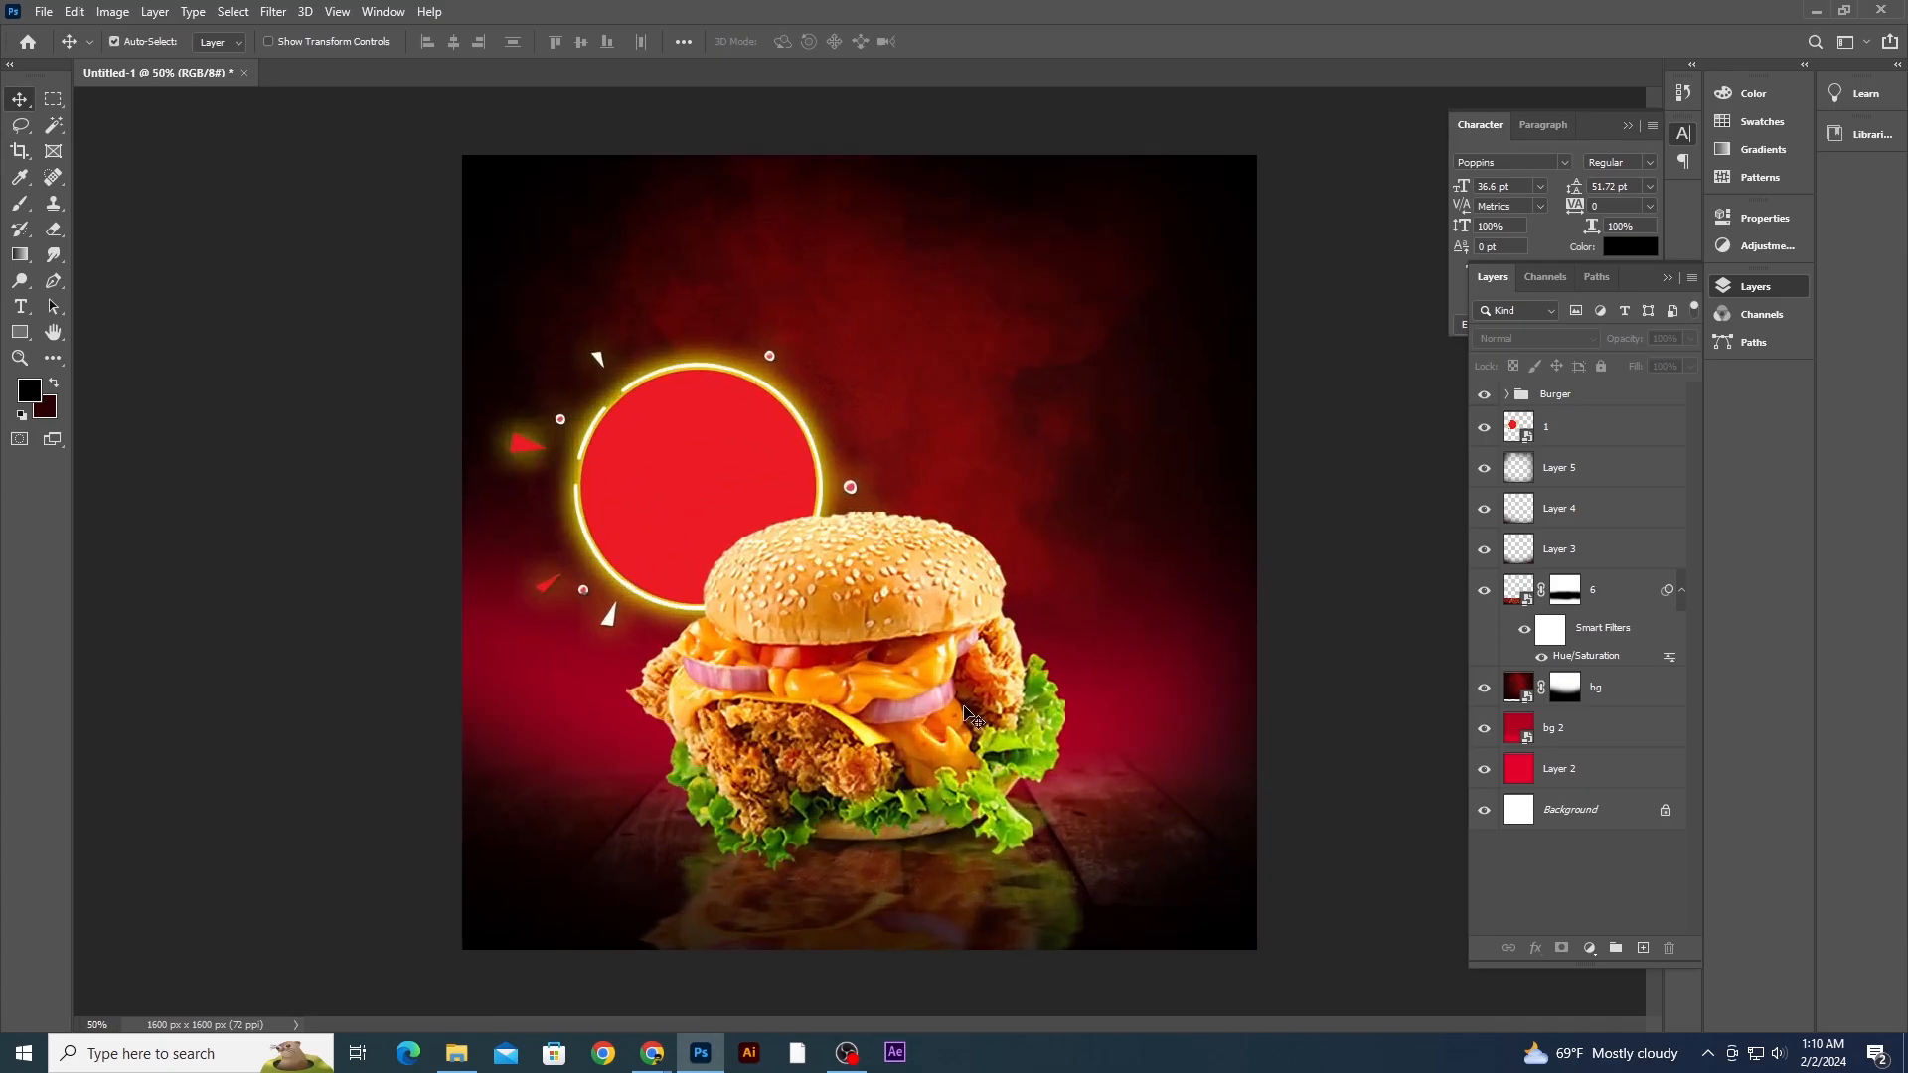
click(974, 716)
click(1507, 396)
key(ctrl+t)
click(997, 406)
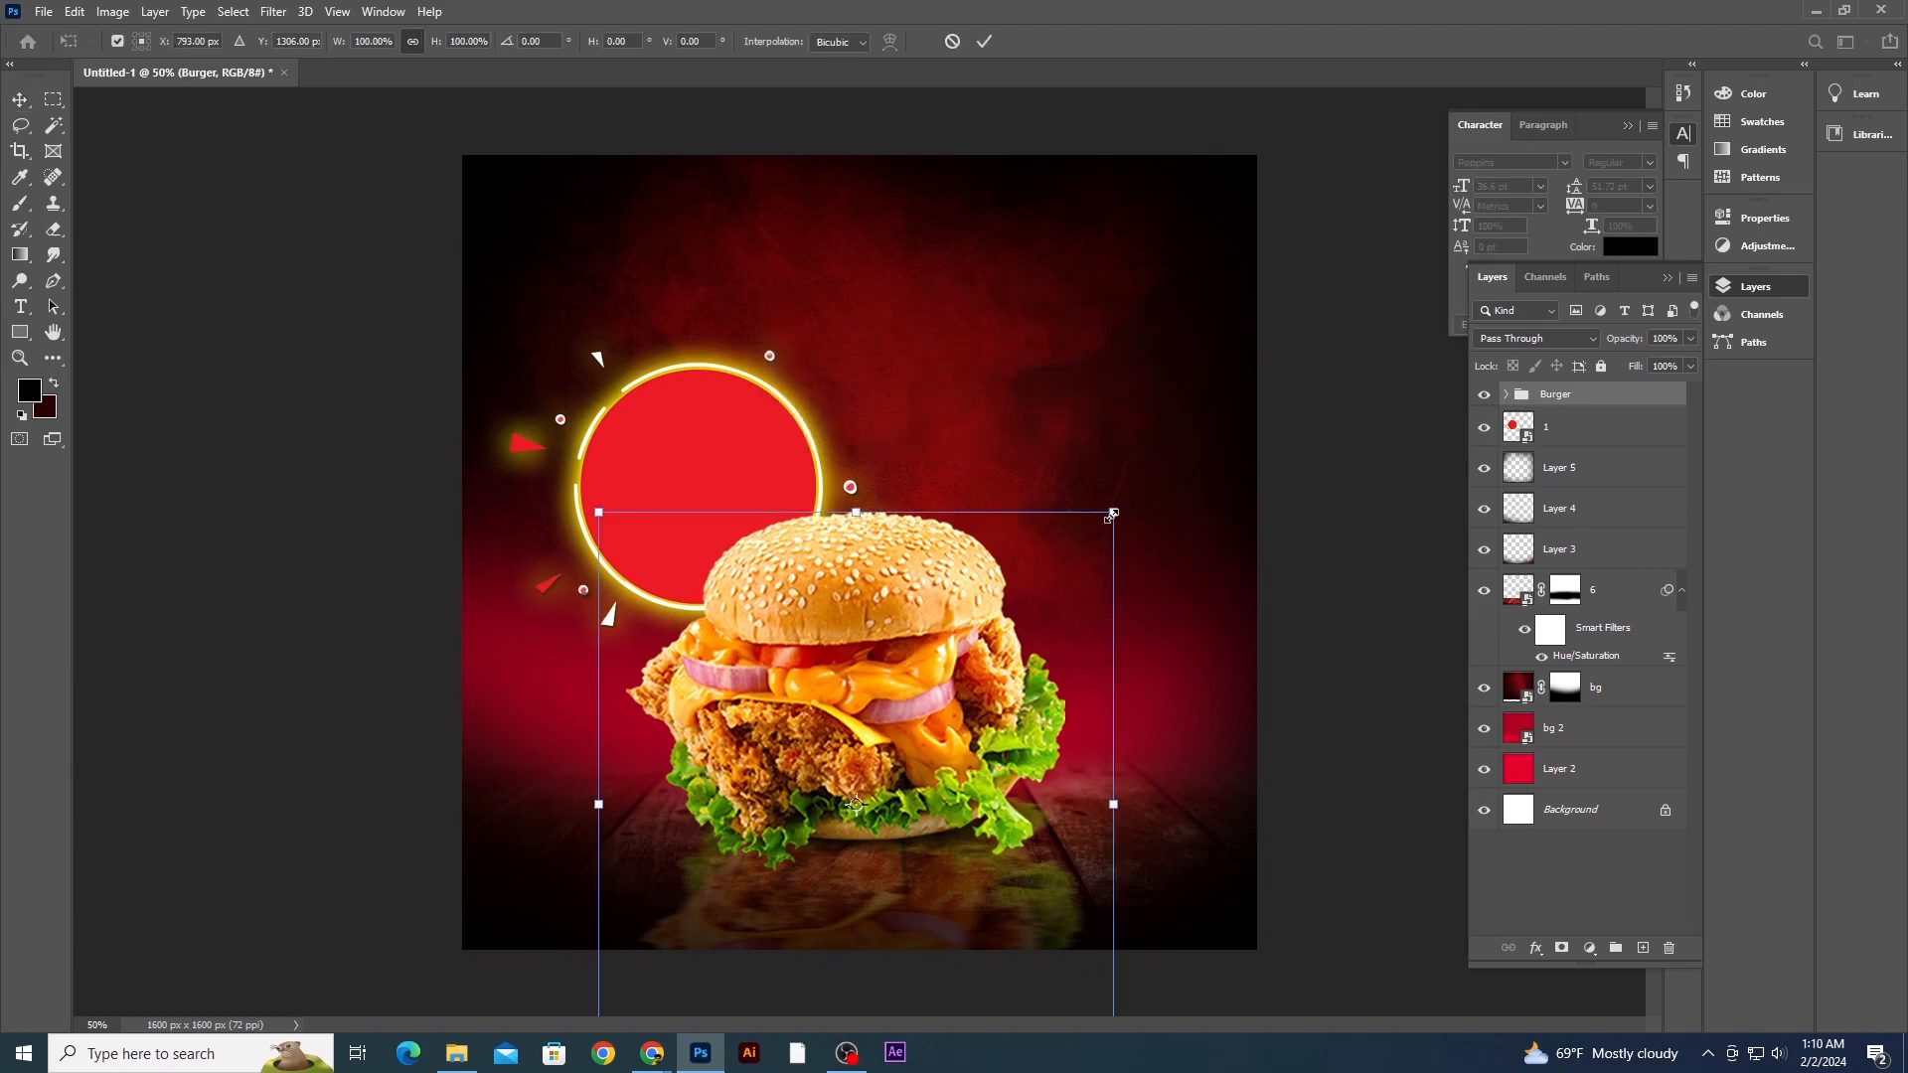
drag(1120, 509, 1129, 497)
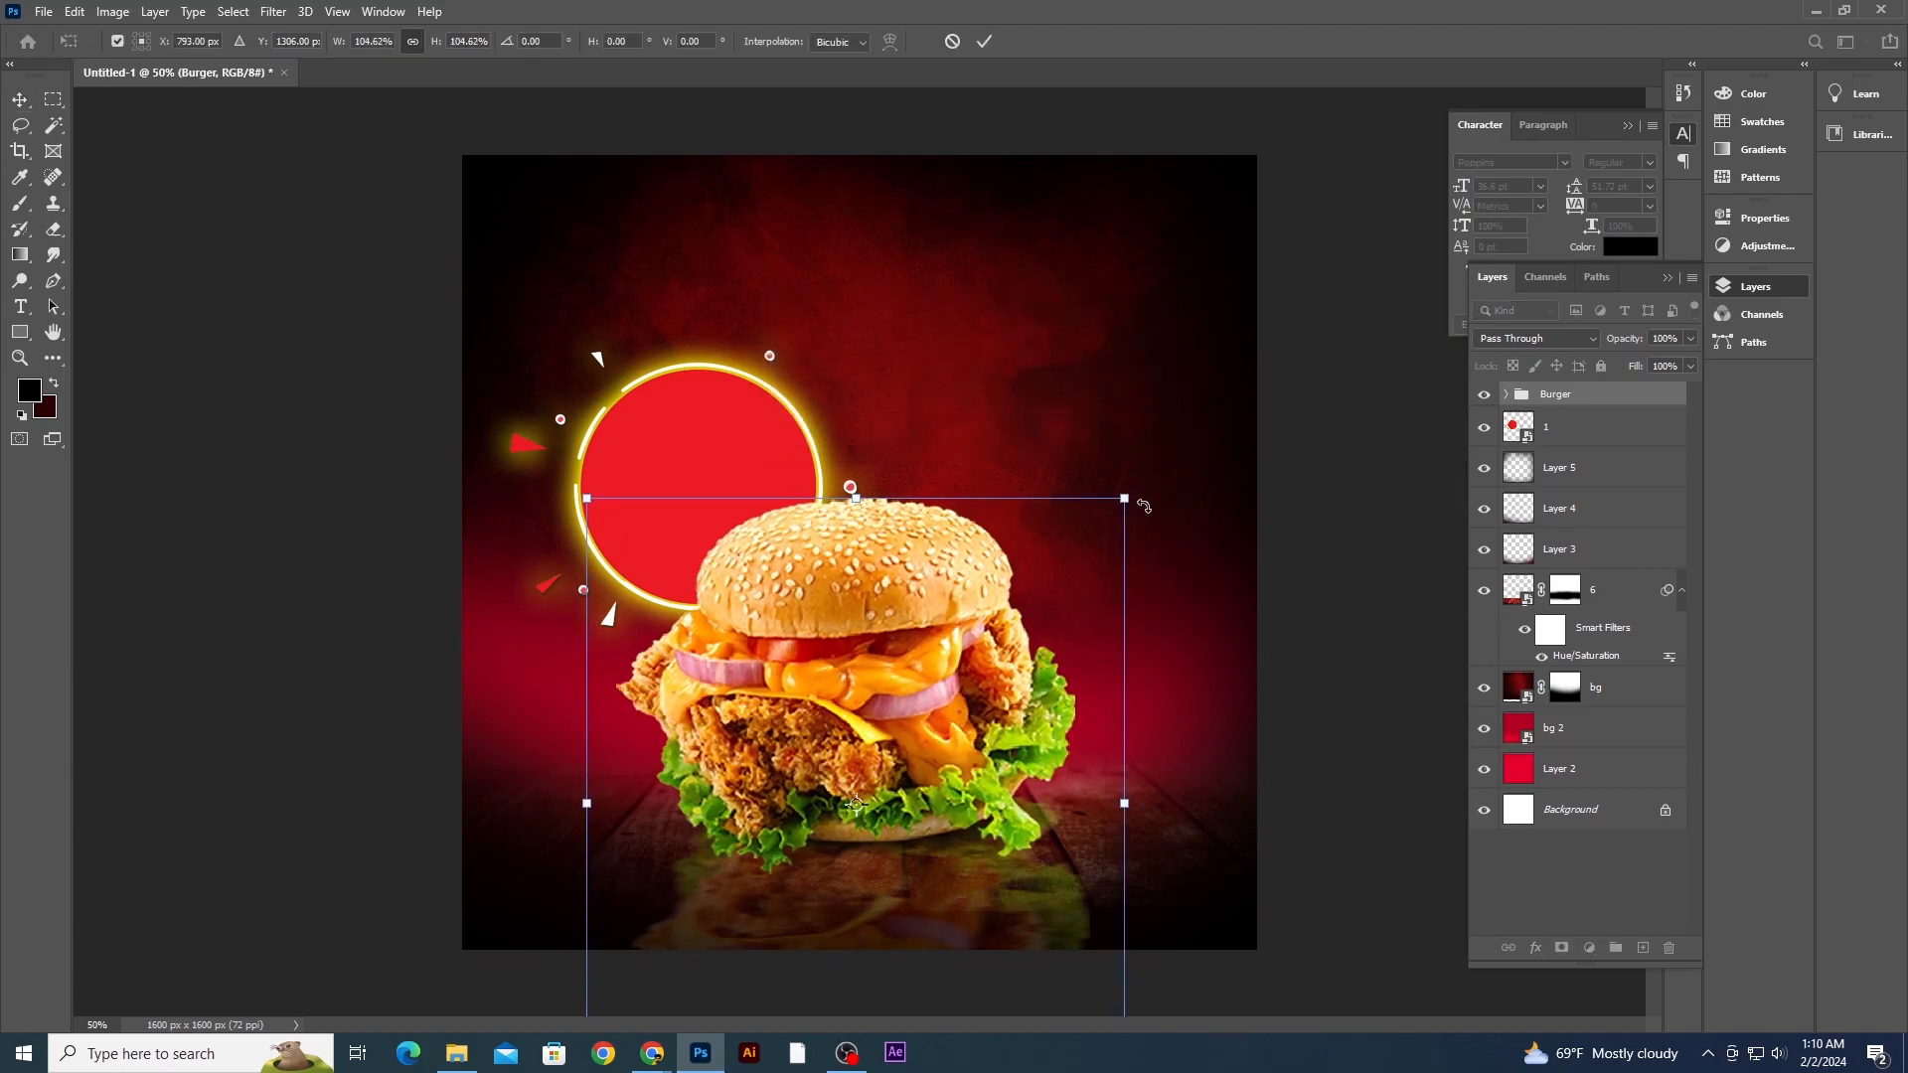
key(Down)
key(Down)
key(Down)
key(Down)
key(Down)
key(Down)
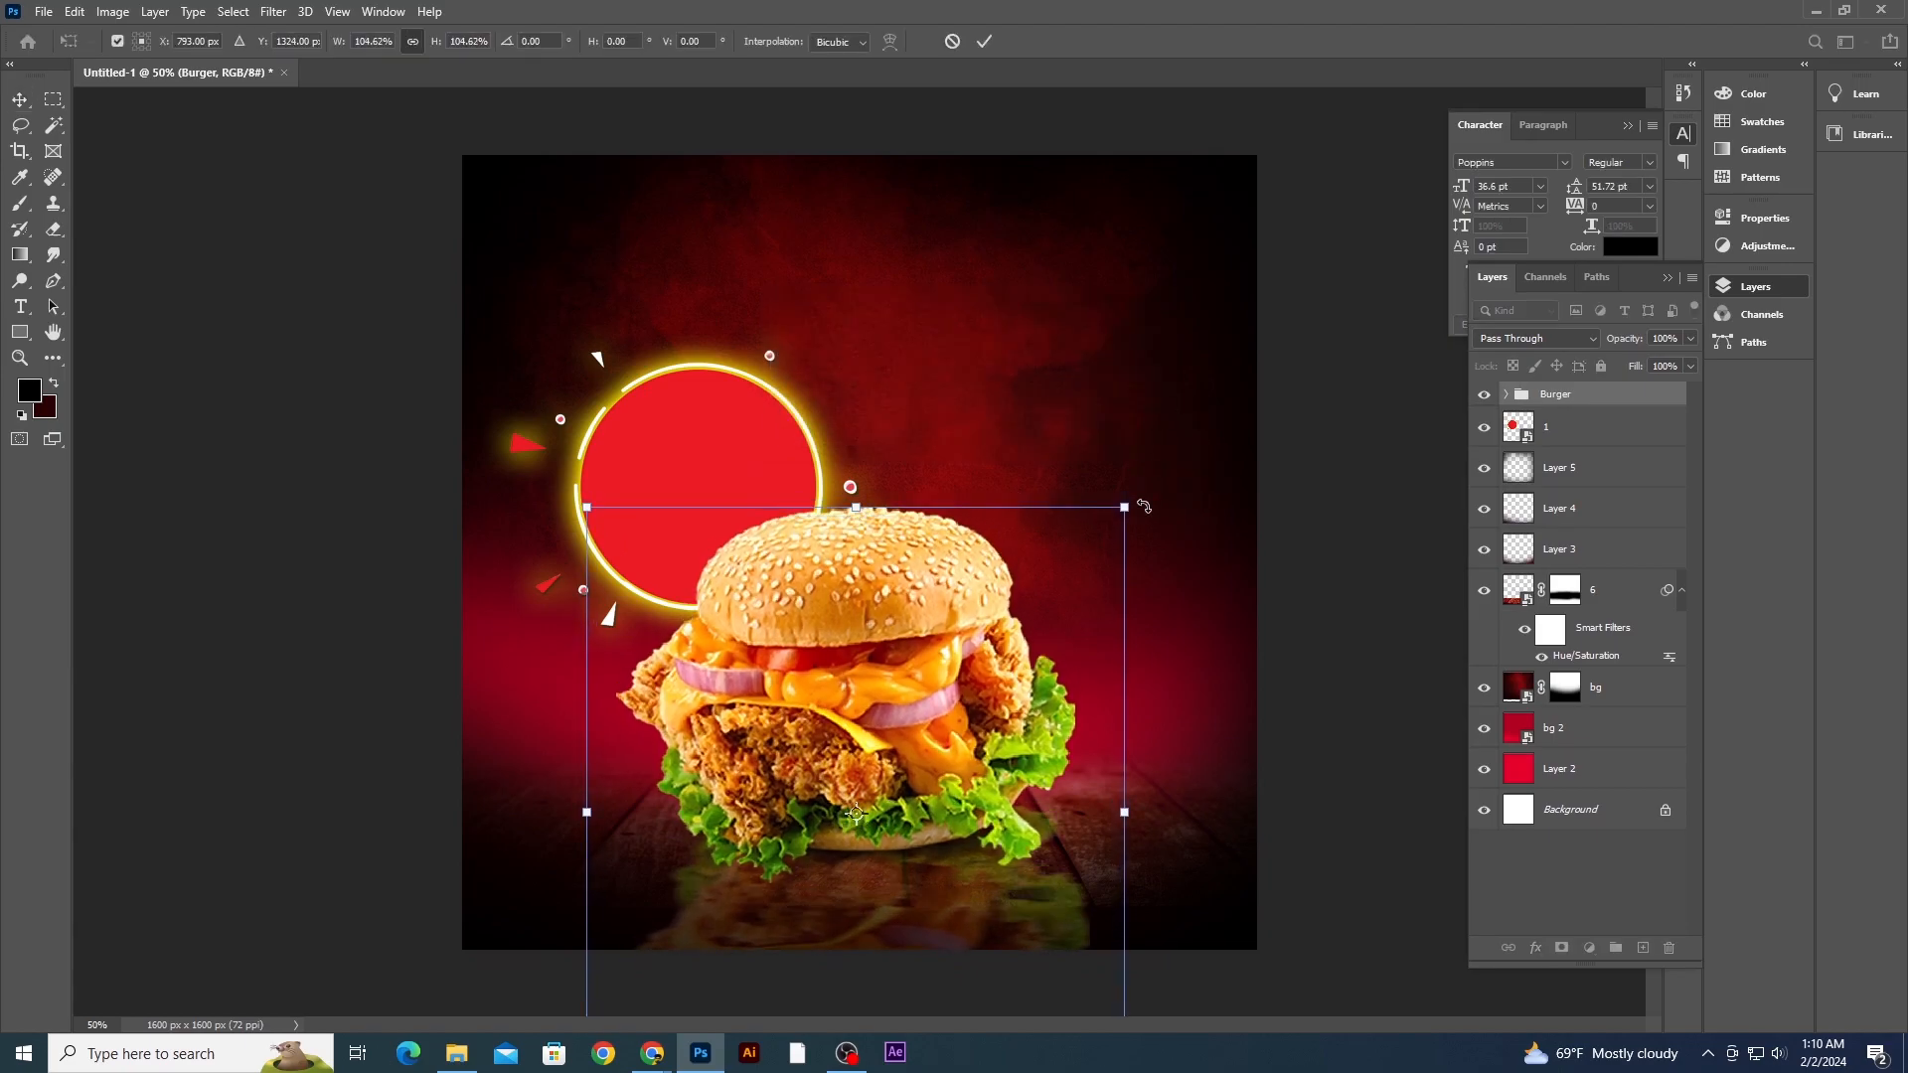
key(Left)
key(Left)
key(Left)
key(Left)
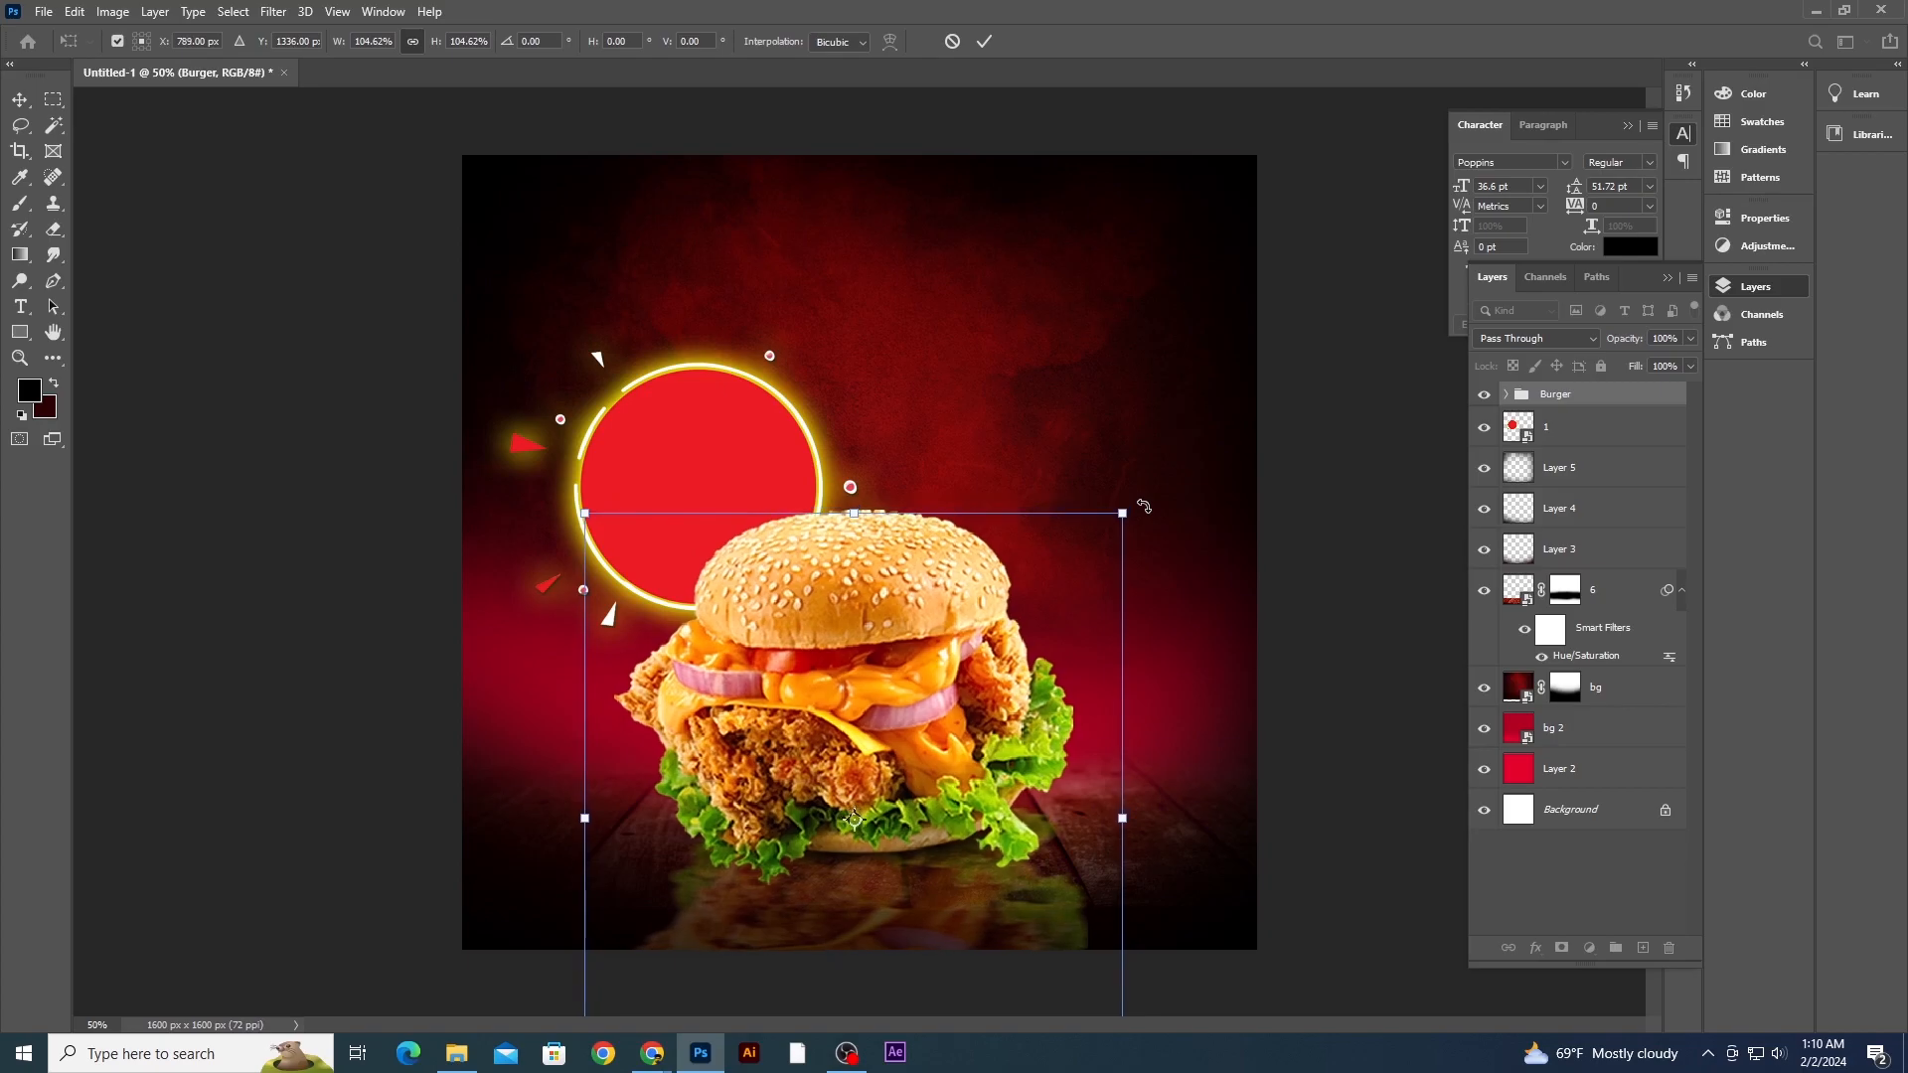
key(Return)
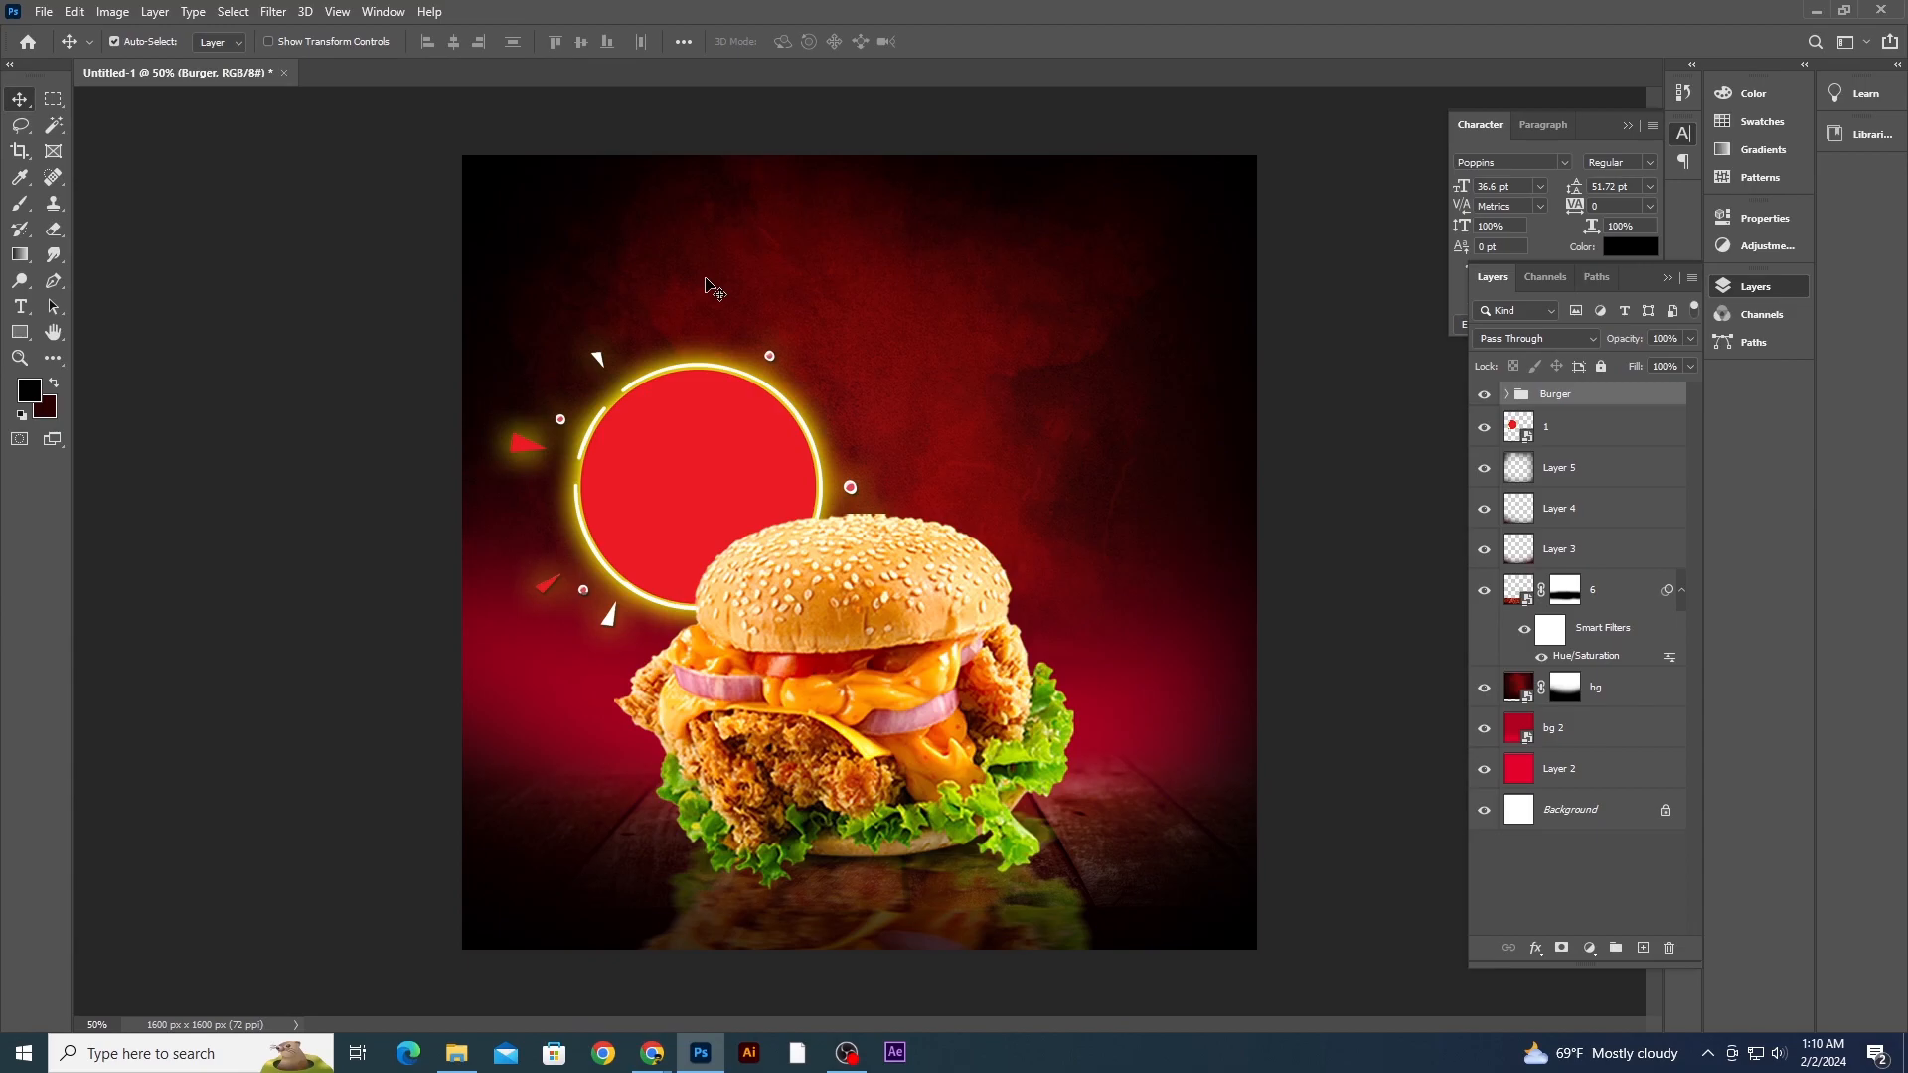
- Import images 2, 3, 4, 5 and 7 from File Explorer into the document, placing each one
click(459, 1052)
click(319, 132)
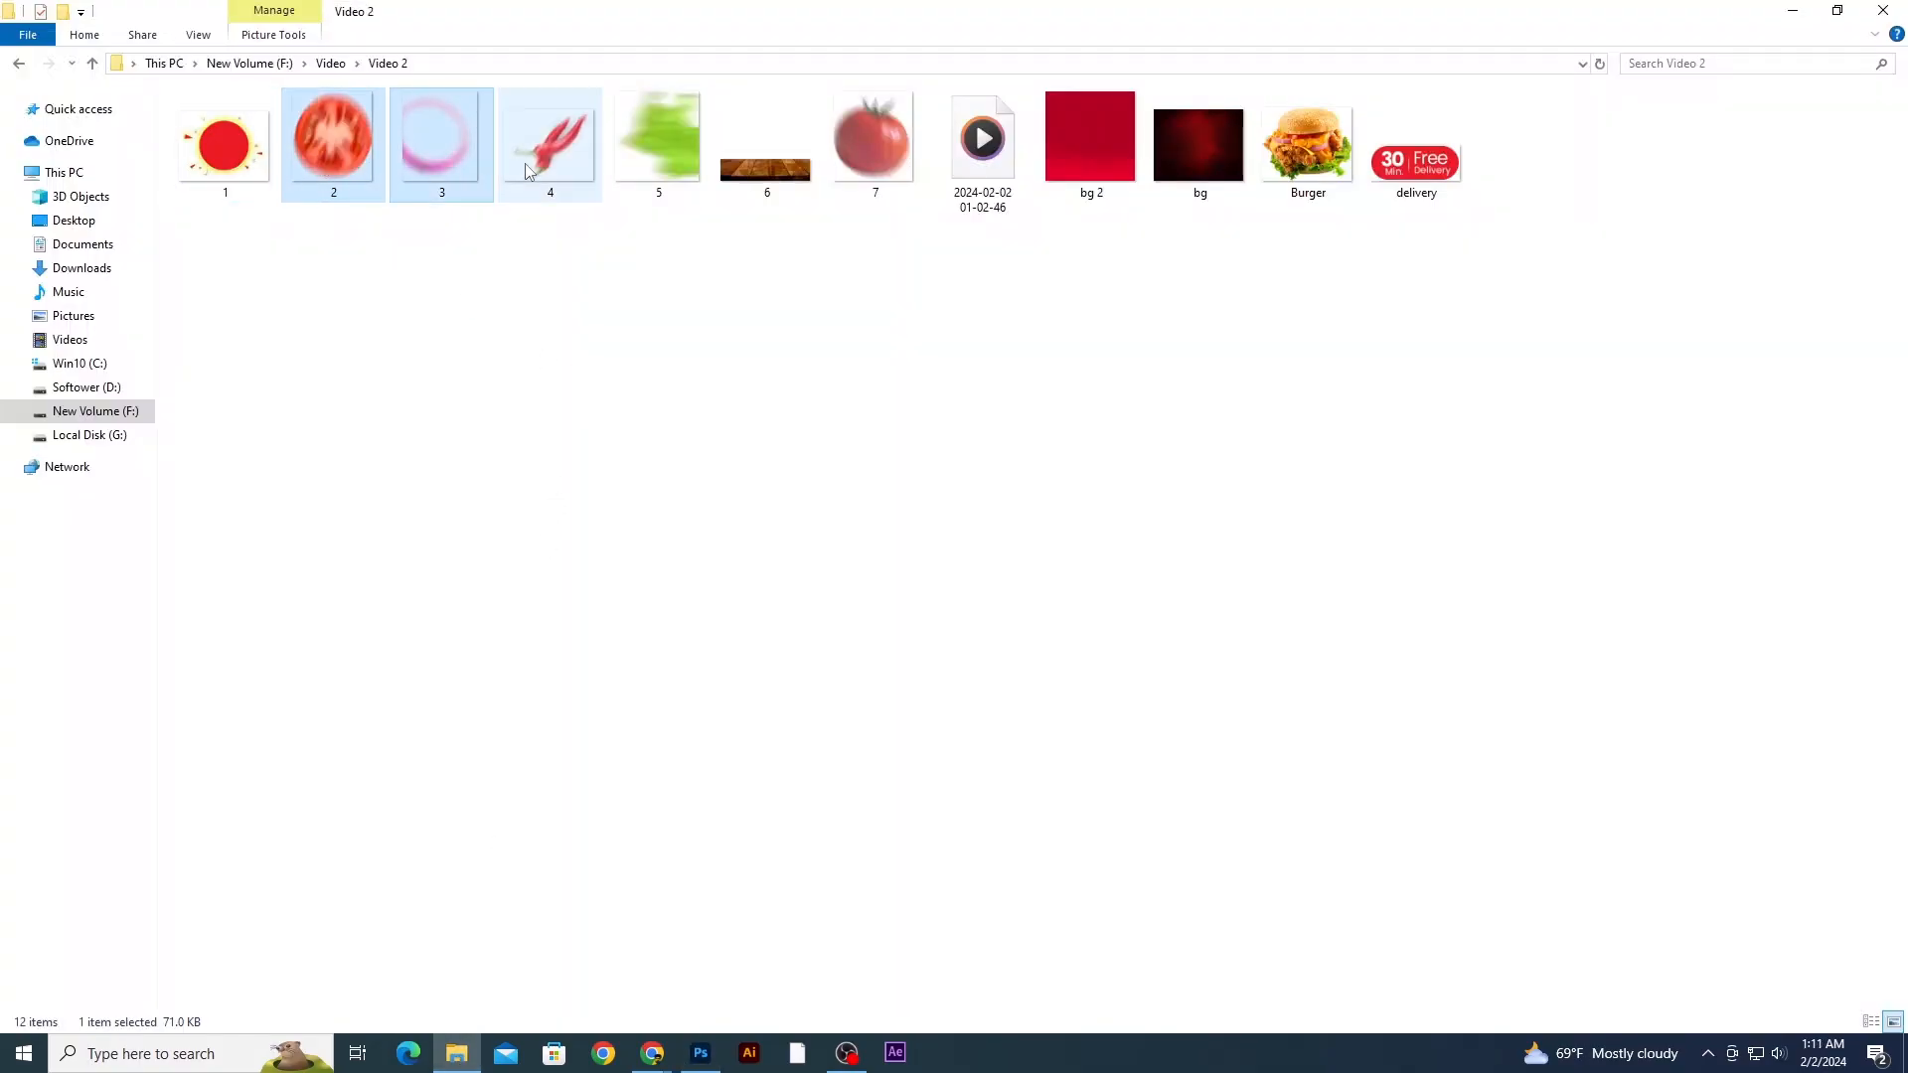
ctrl+click(646, 163)
ctrl+click(862, 157)
drag(677, 171, 1024, 635)
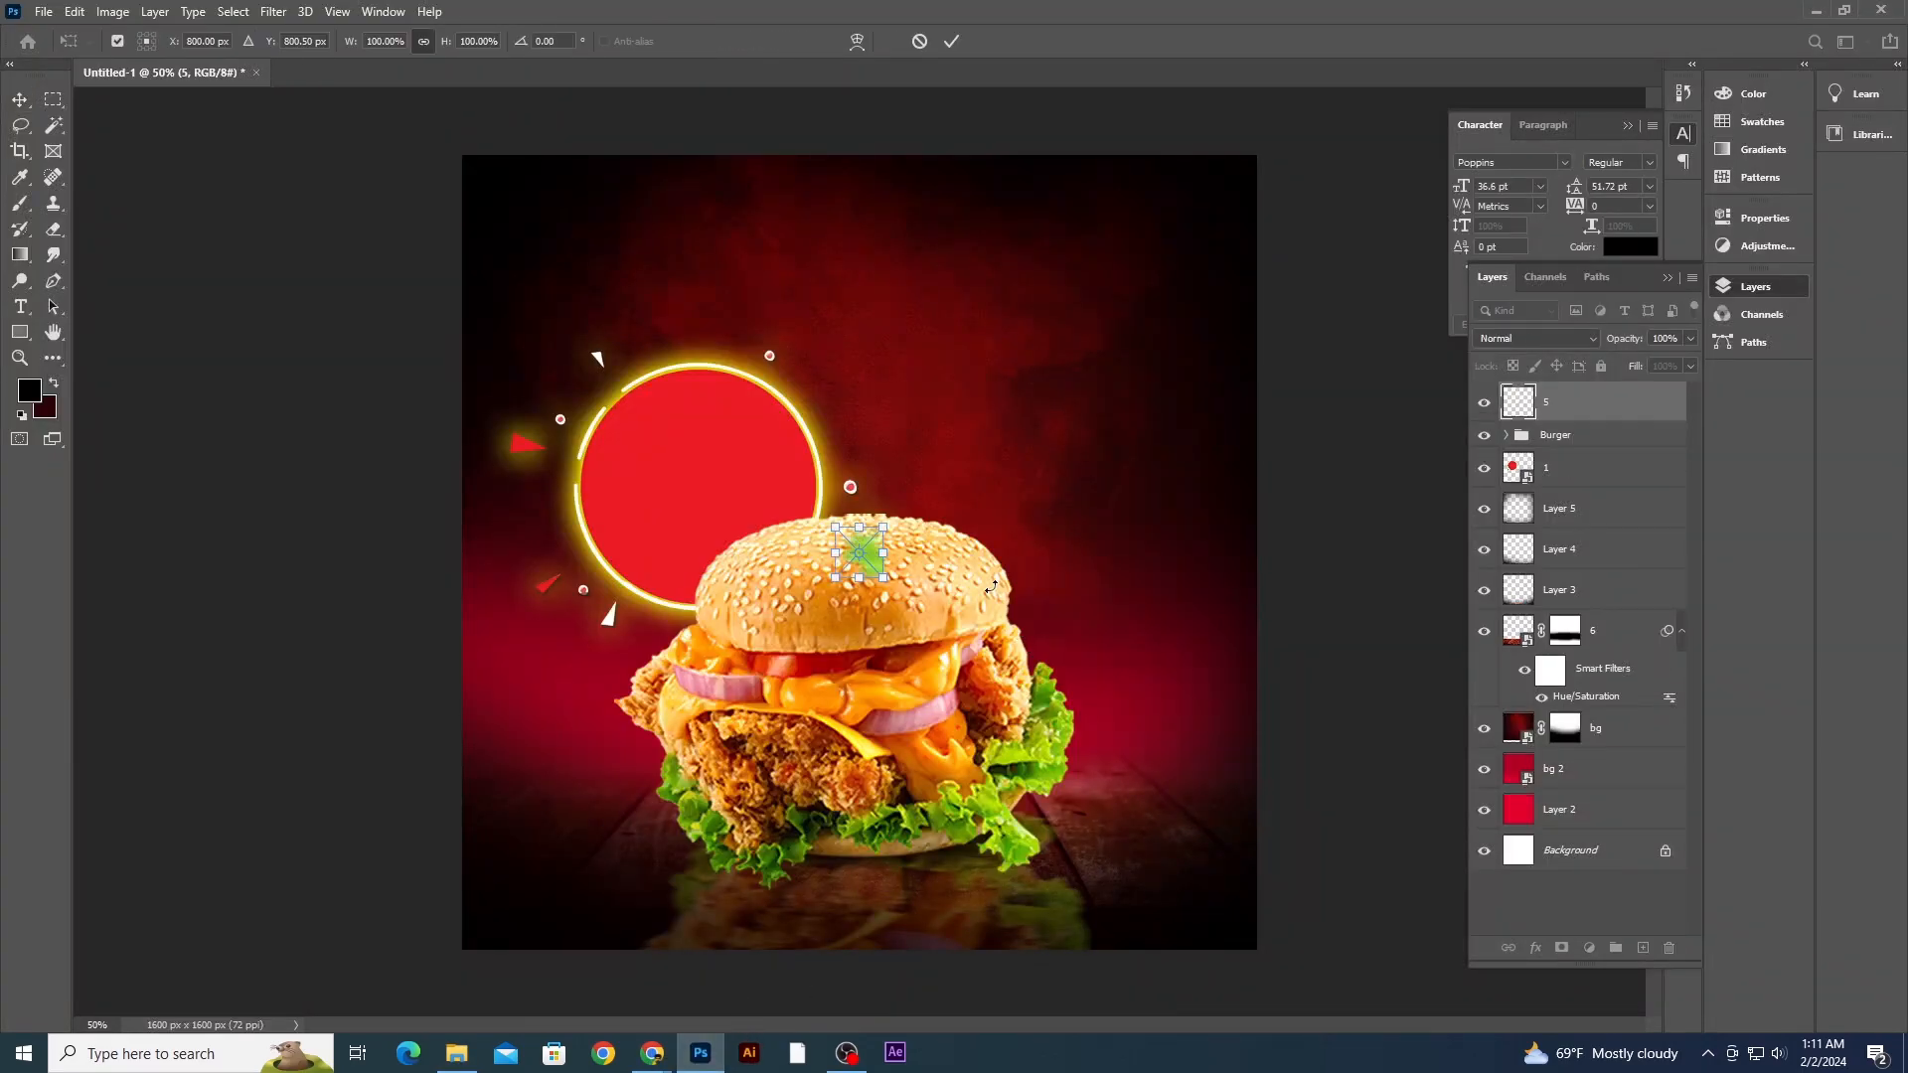
key(Return)
key(Return)
key(Return)
key(Return)
key(Return)
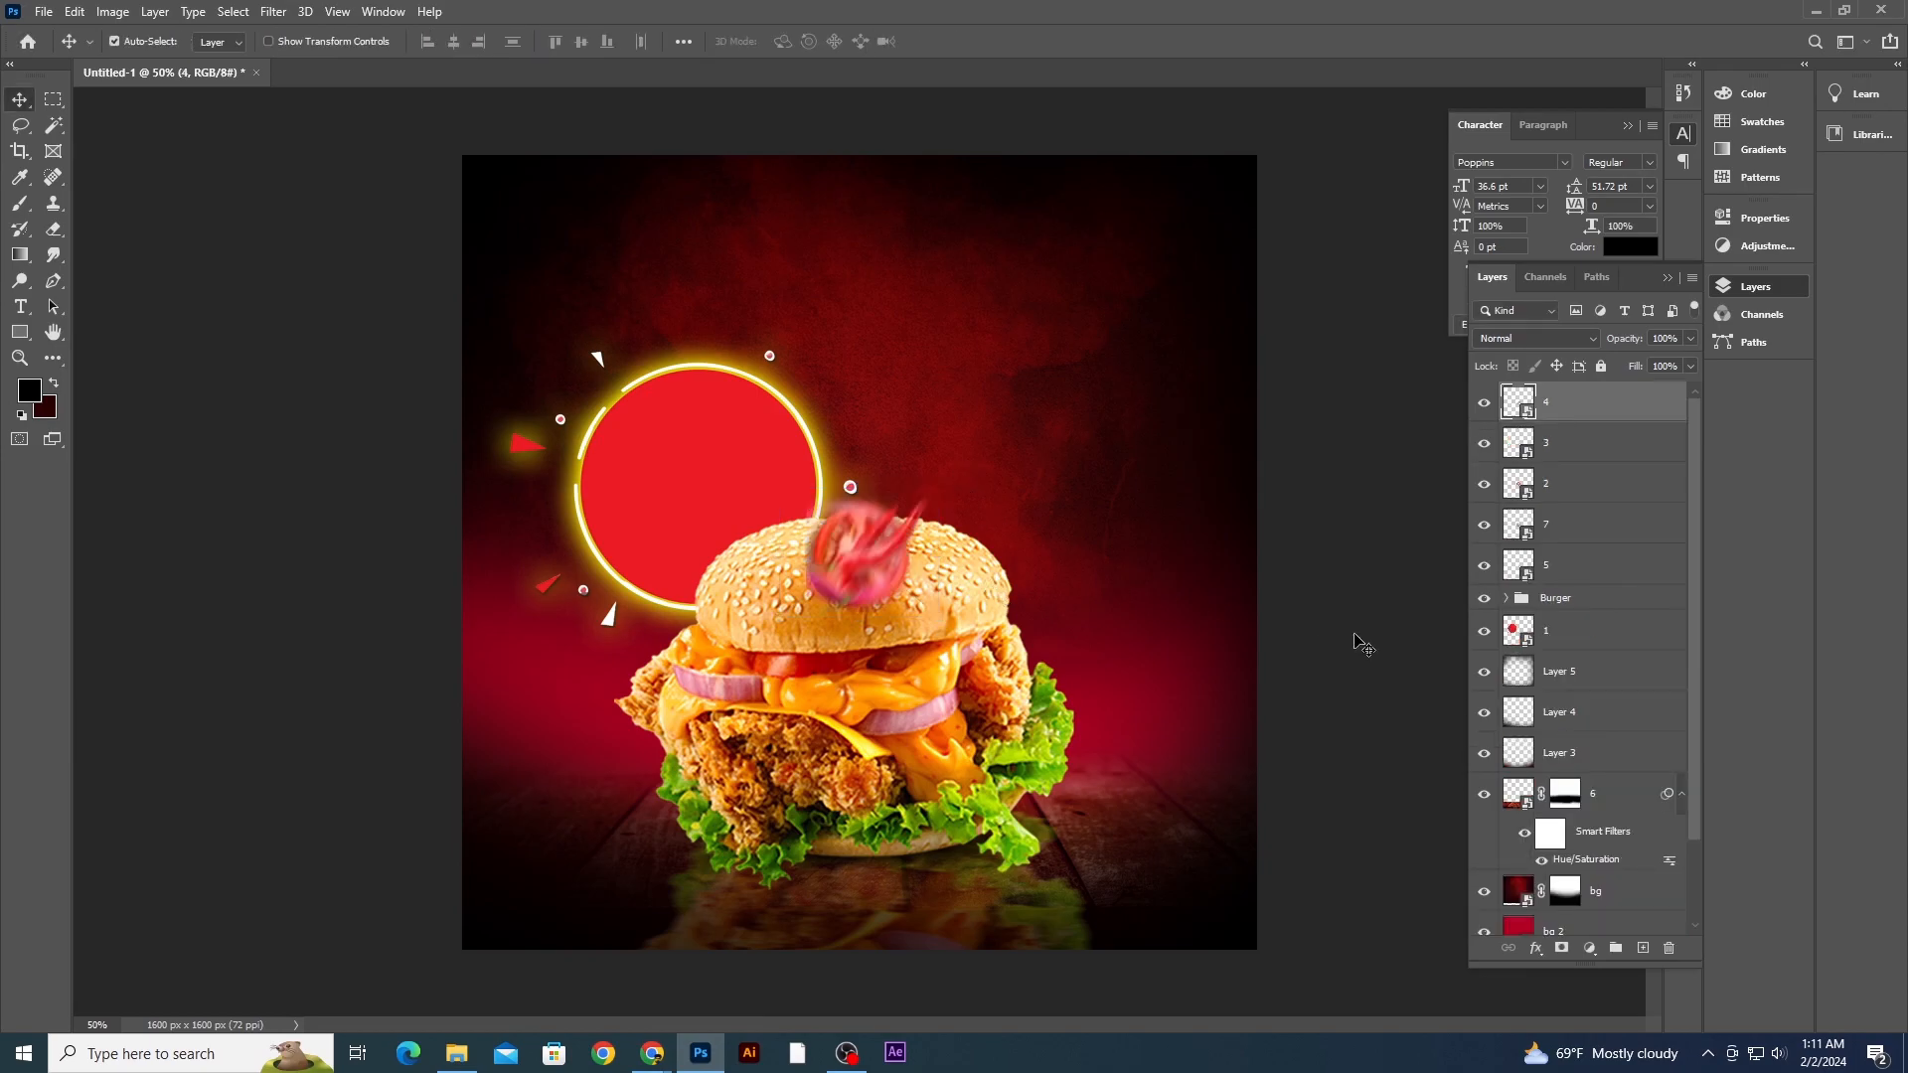
- Move the pink ring to the lower left beside the burger
drag(905, 556, 624, 788)
key(ctrl+y)
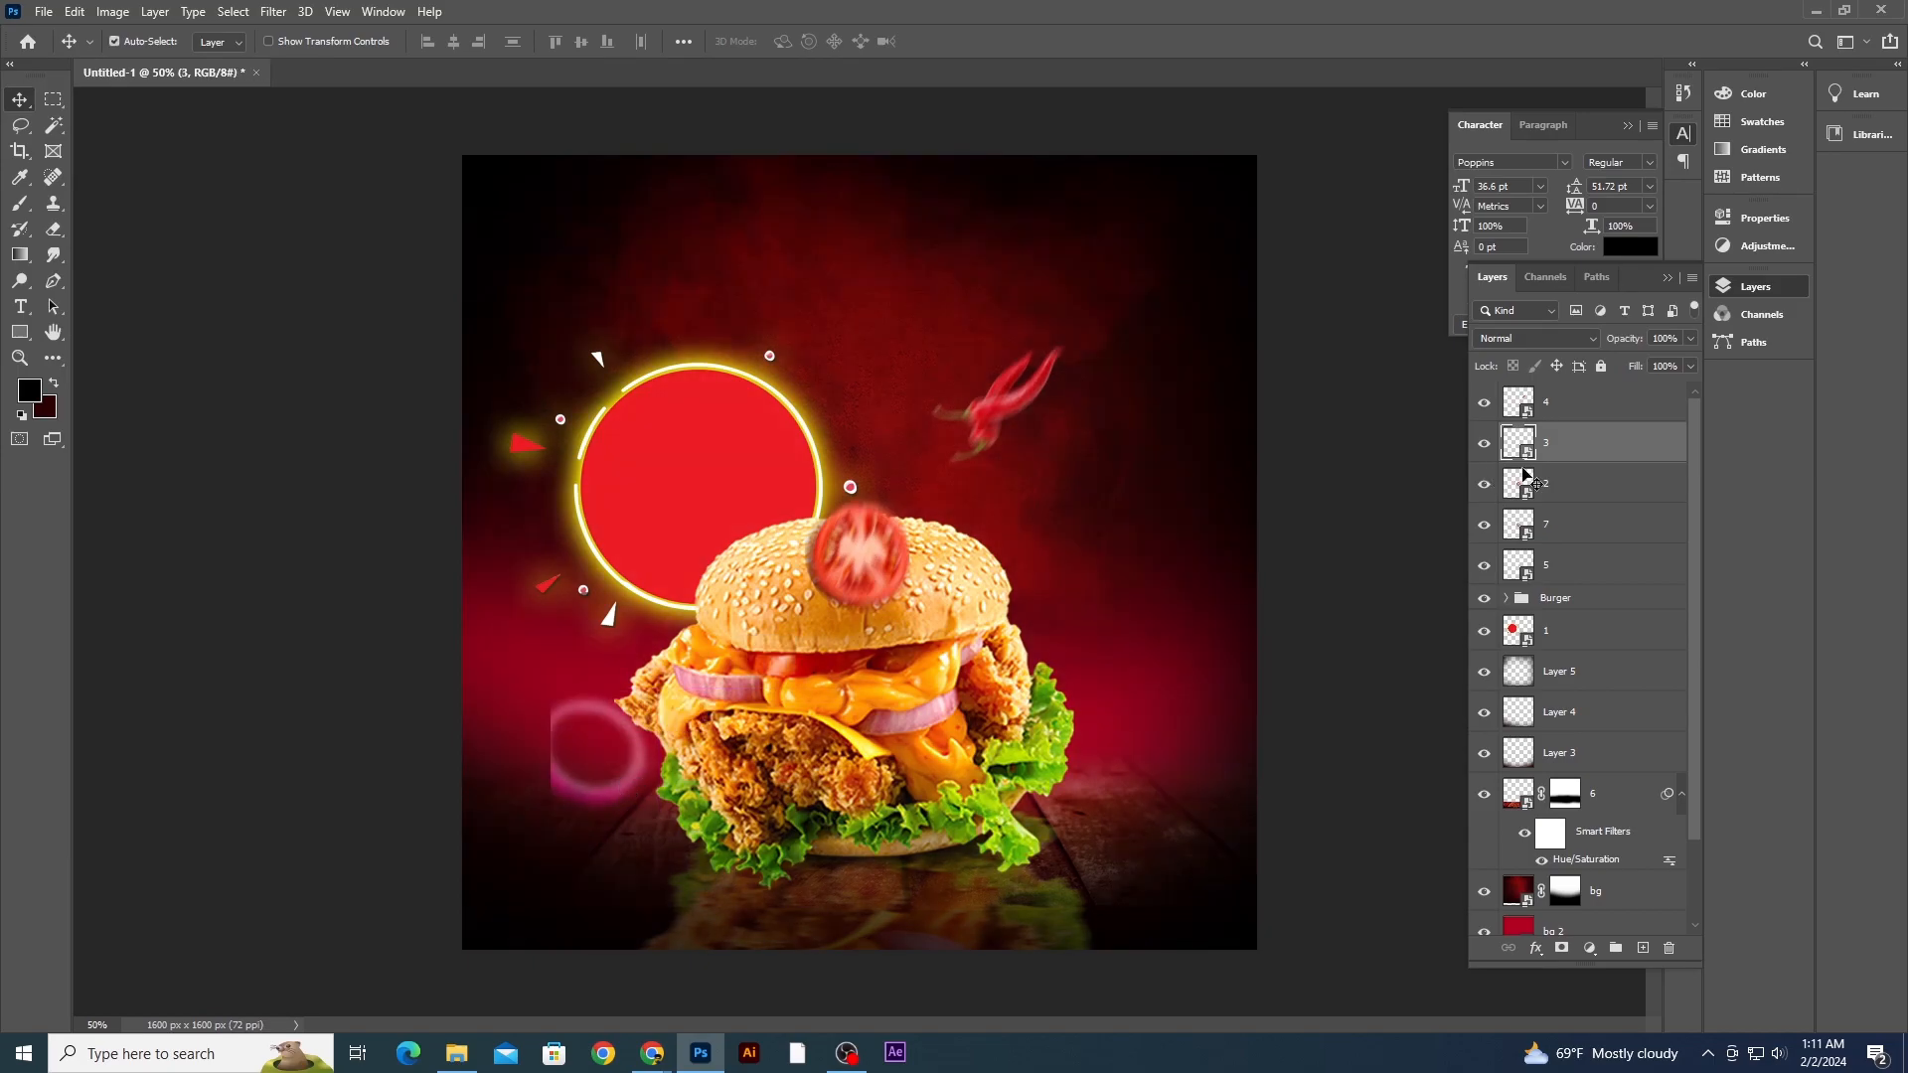
- Move the whole tomato to the lower right corner and the tomato slice beside the burger's right side
drag(860, 554, 1254, 922)
drag(1245, 830, 1245, 829)
click(1112, 624)
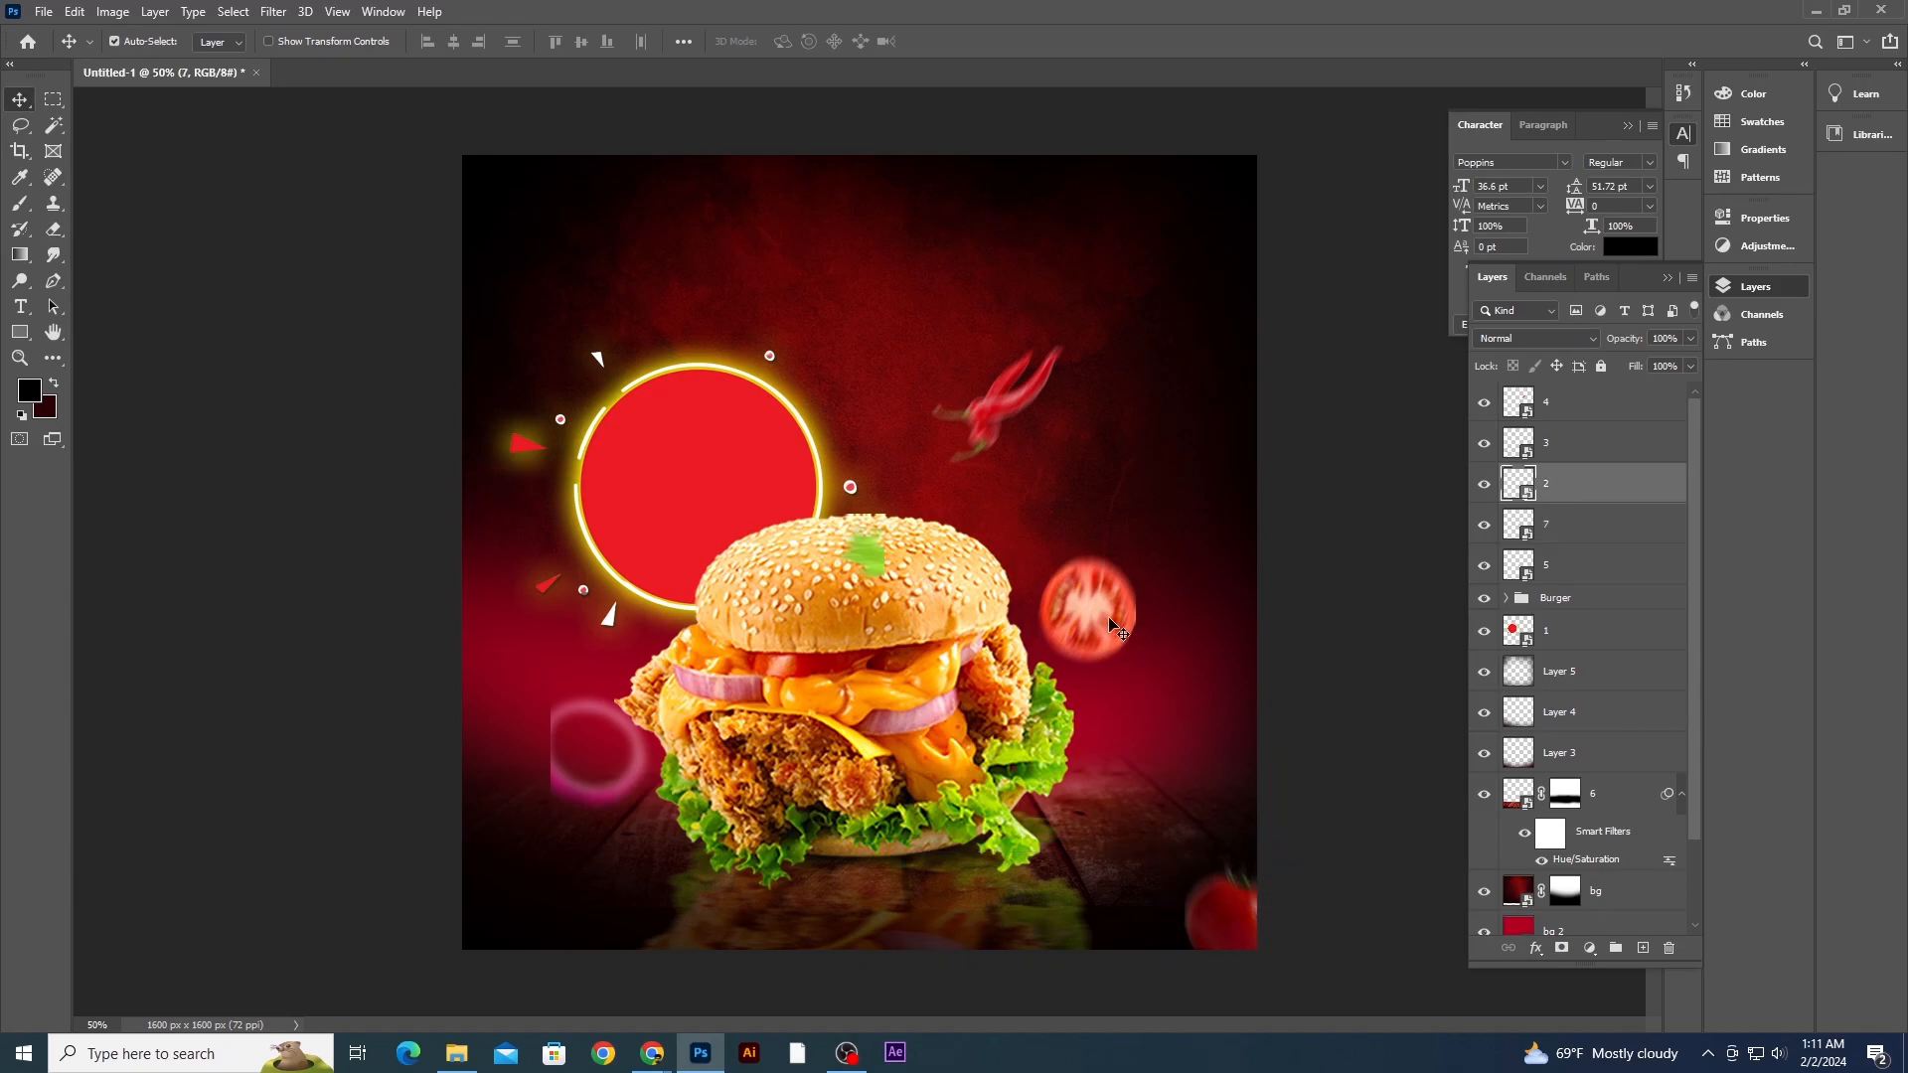
drag(1110, 602, 1058, 627)
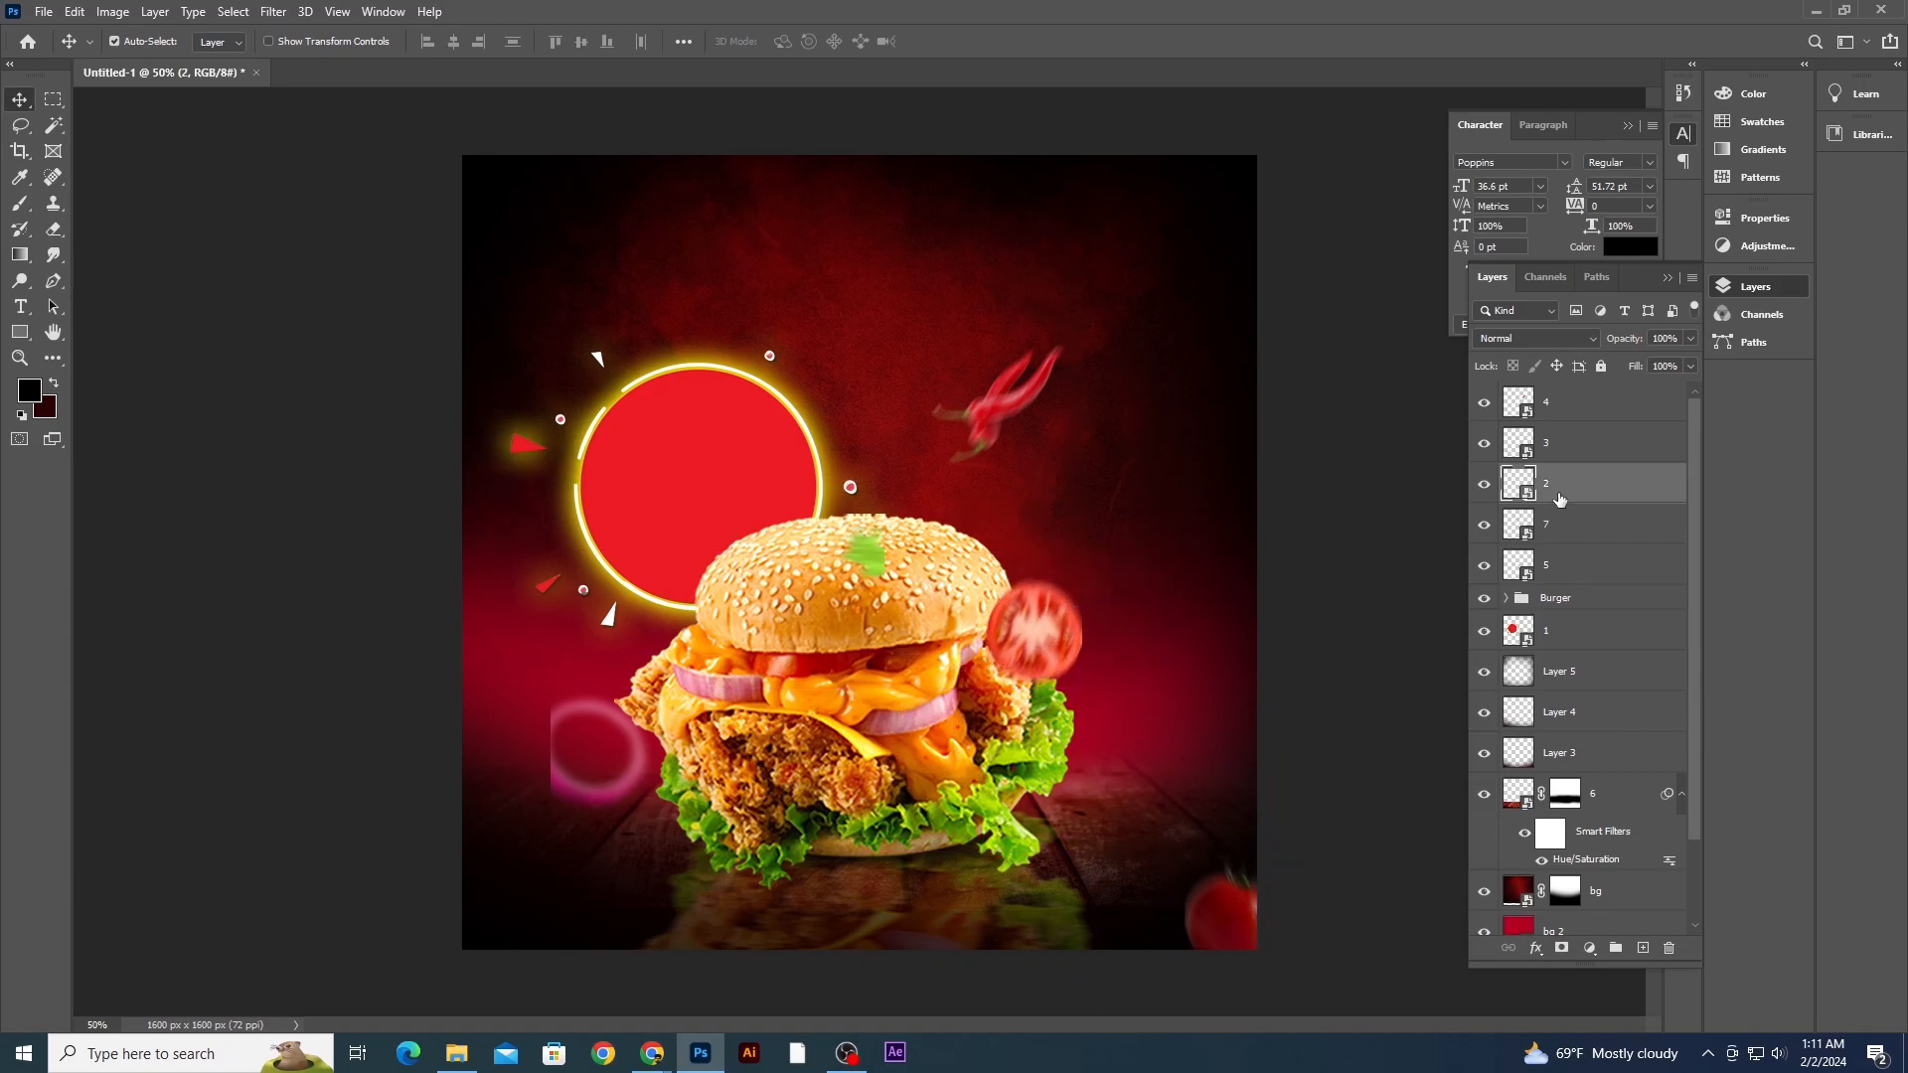
- Move layer 2 below the Burger group and reposition the tomato slice behind the burger's upper right
drag(1558, 502, 1561, 548)
drag(1560, 629, 1558, 614)
drag(1038, 633, 1075, 588)
key(ctrl+t)
key(Return)
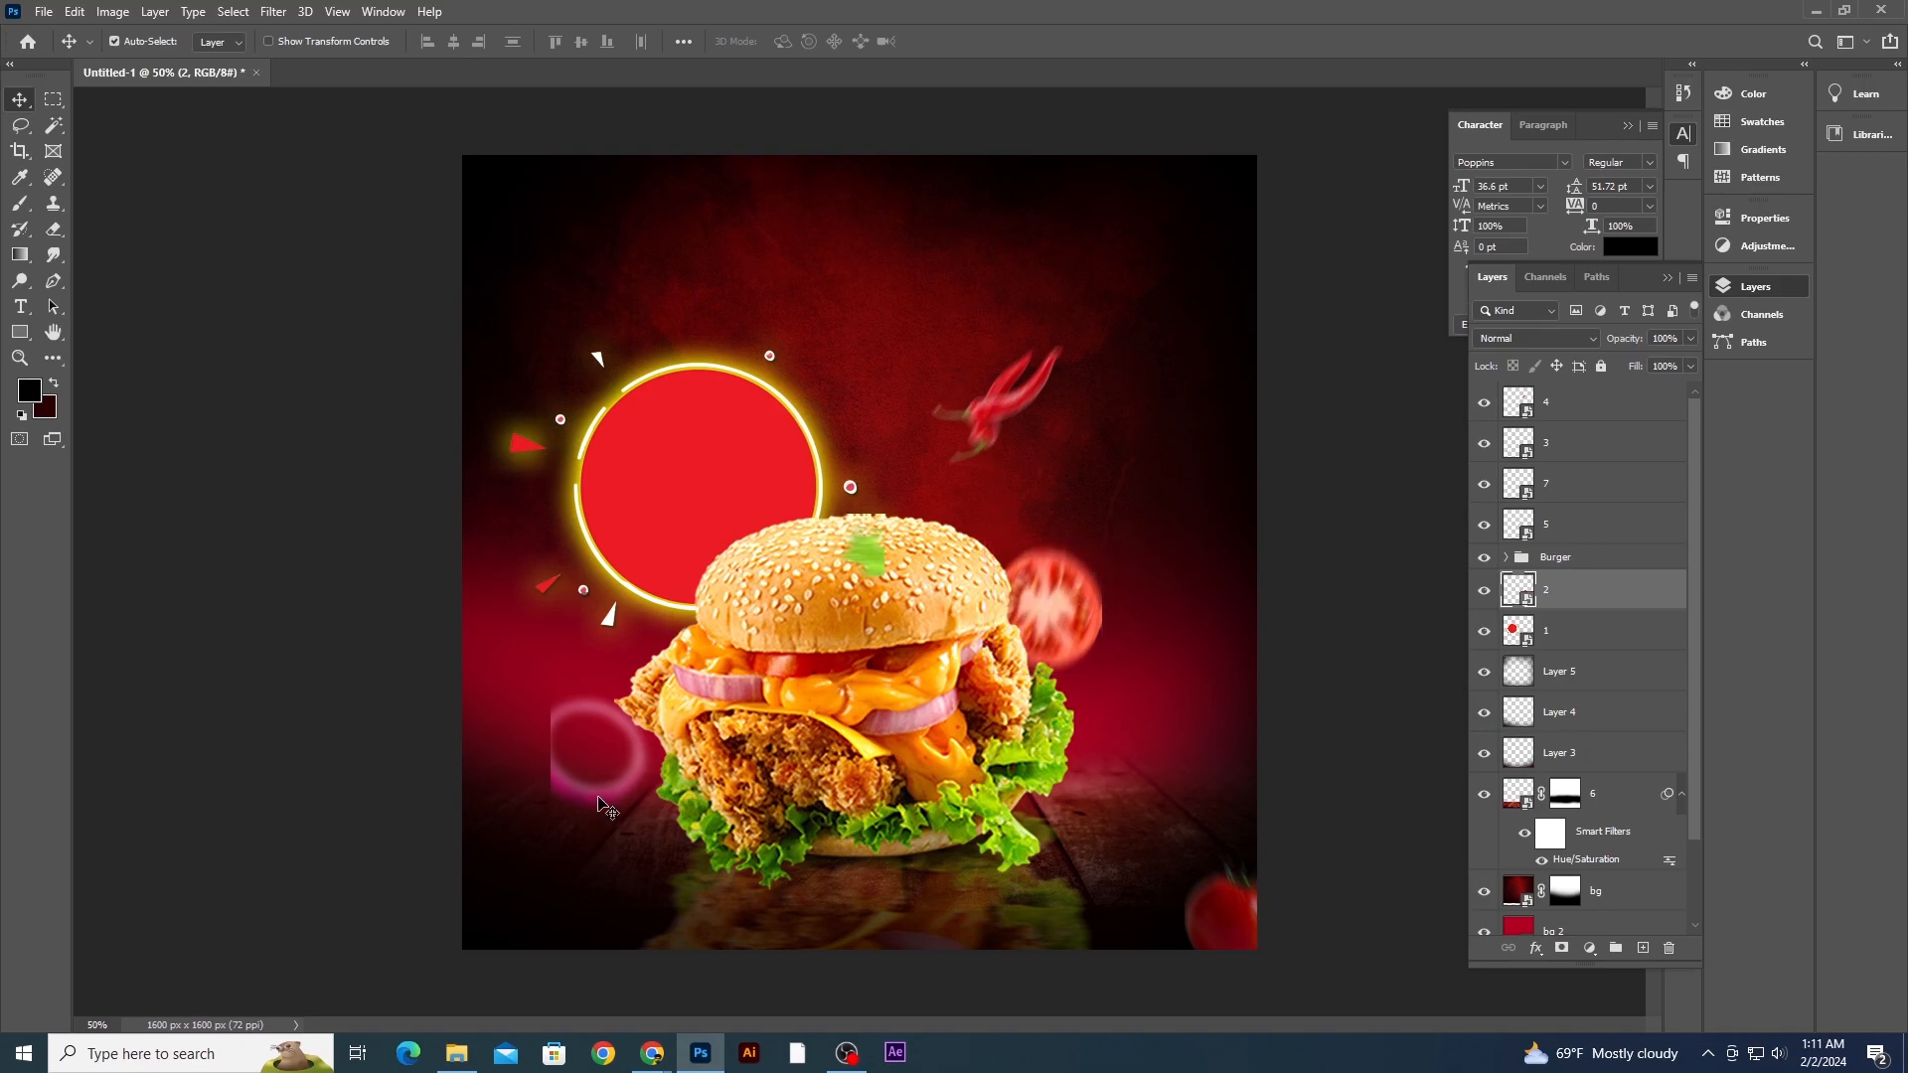
- Apply a transform option to the pink ring layer 3 and shift the ring slightly up and right
click(1098, 674)
key(ctrl+t)
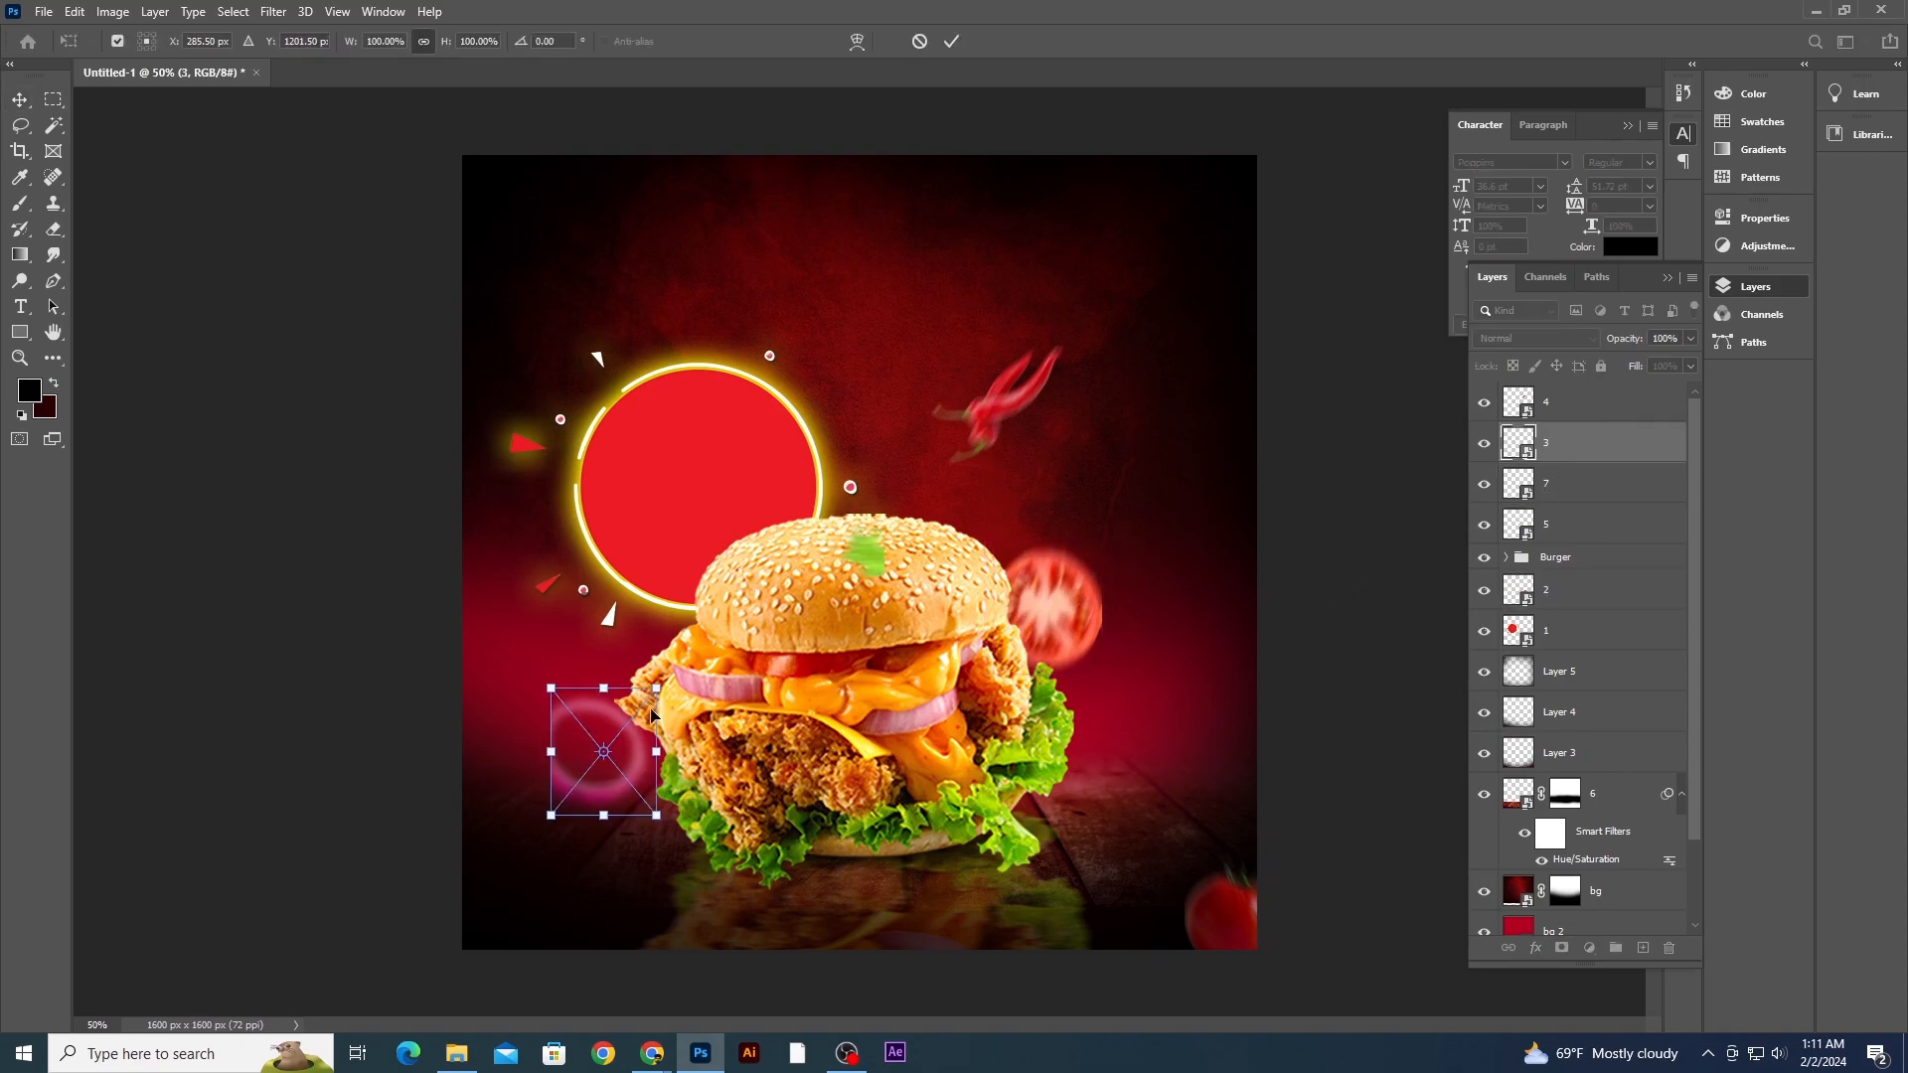
right_click(583, 418)
click(688, 724)
key(Return)
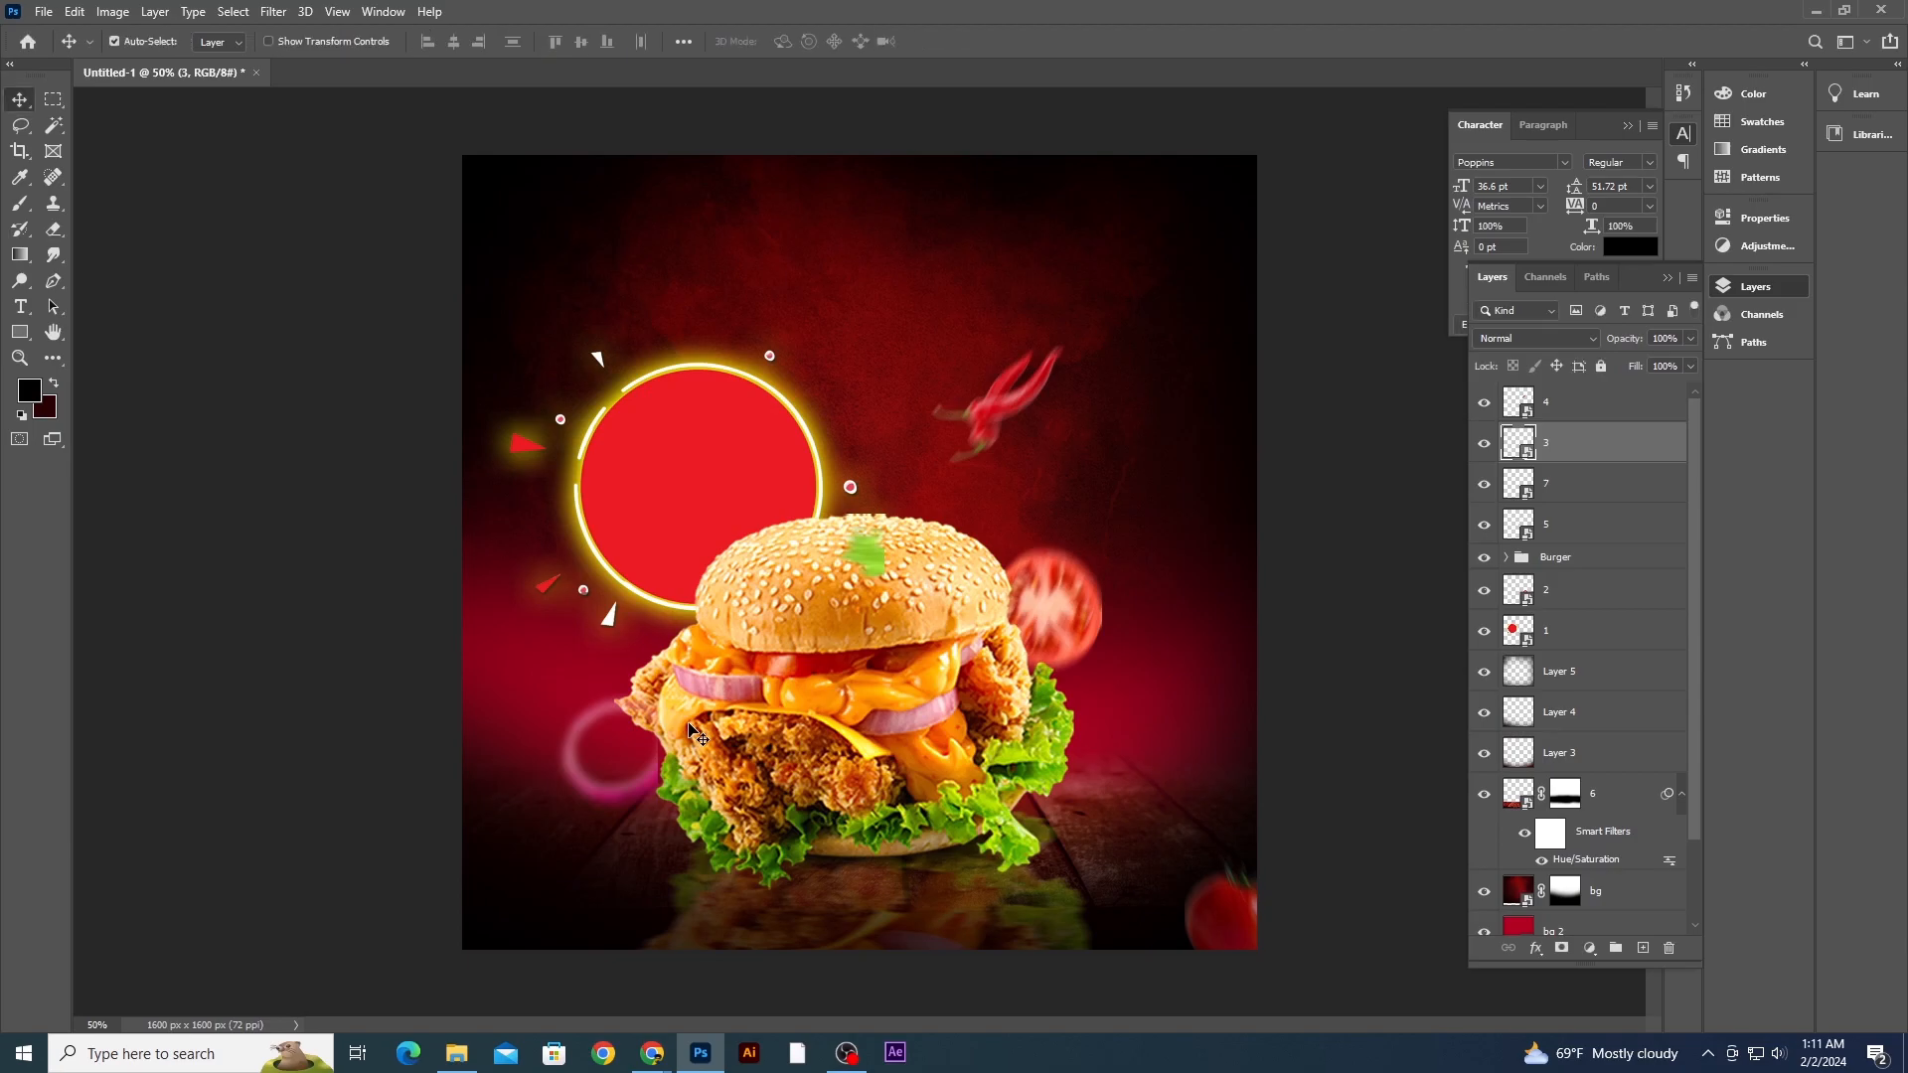
drag(641, 796, 651, 783)
key(ctrl+y)
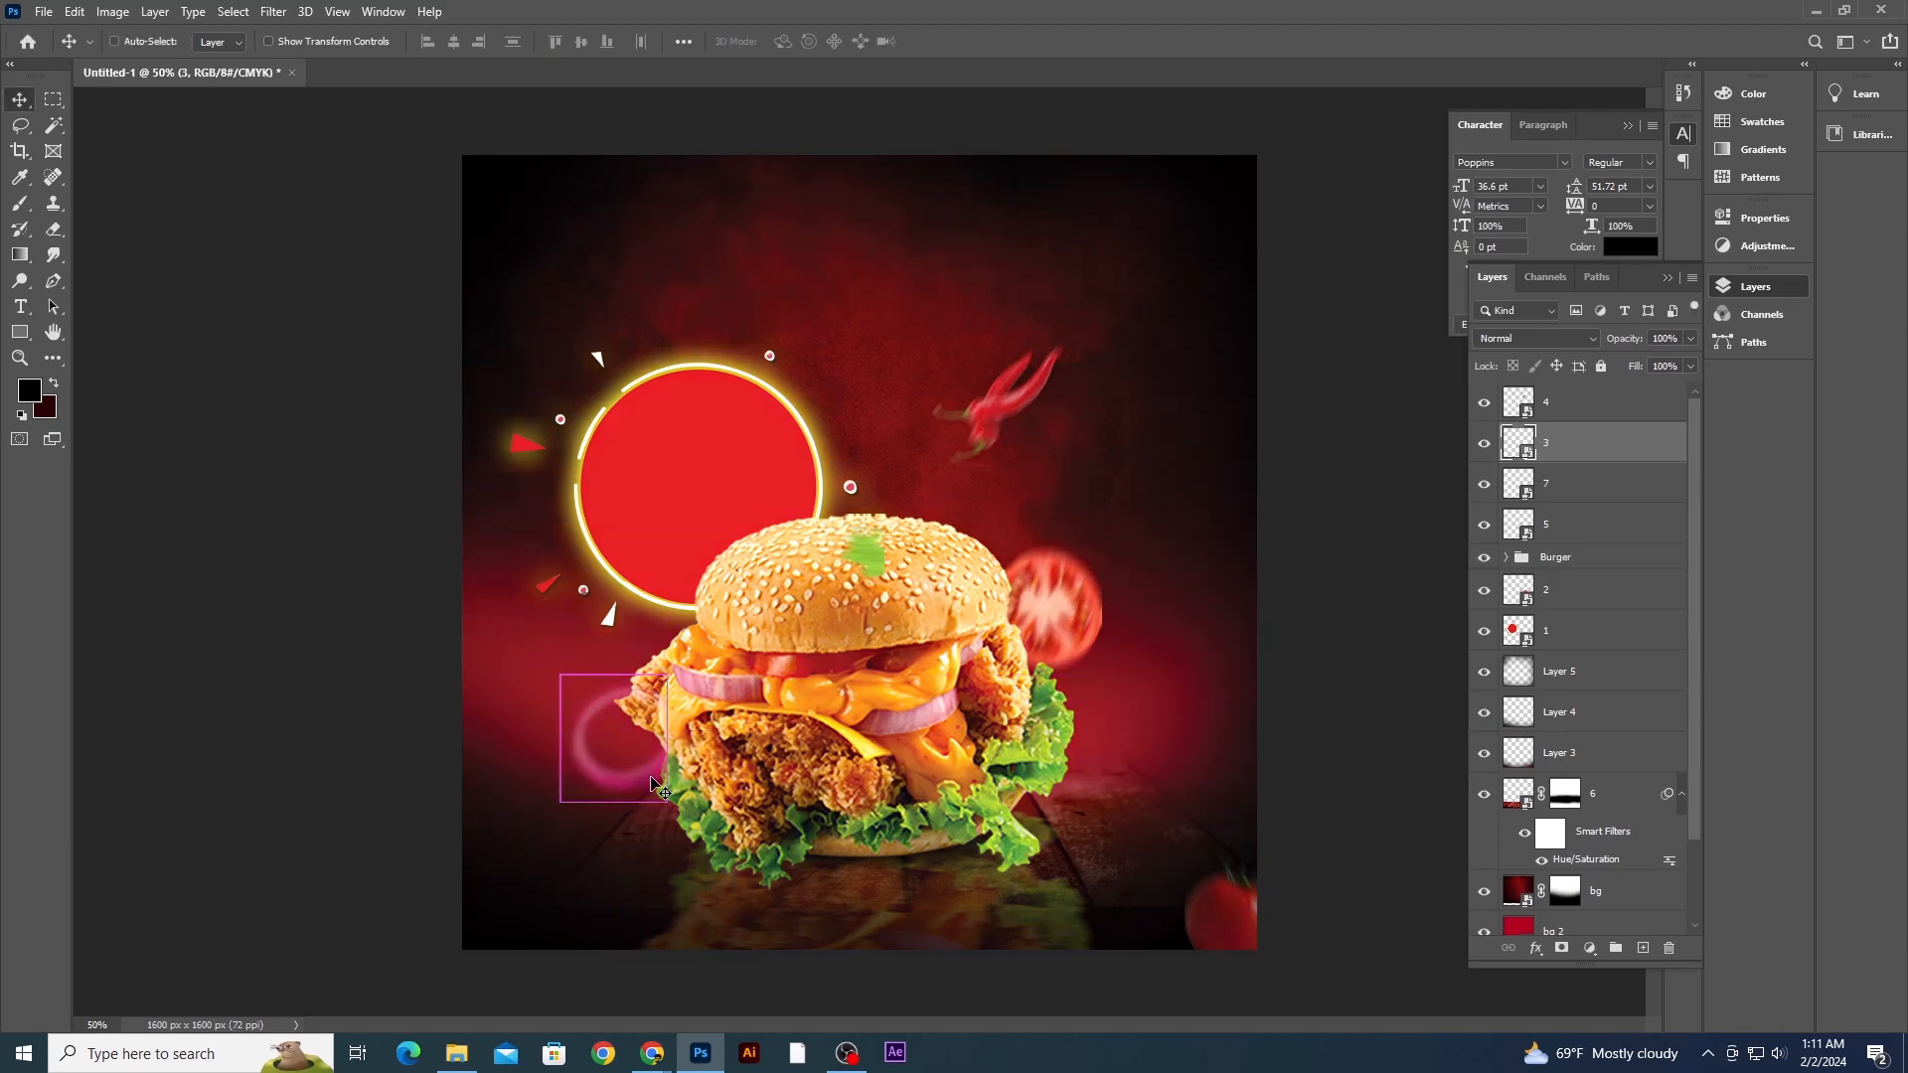
key(ctrl+y)
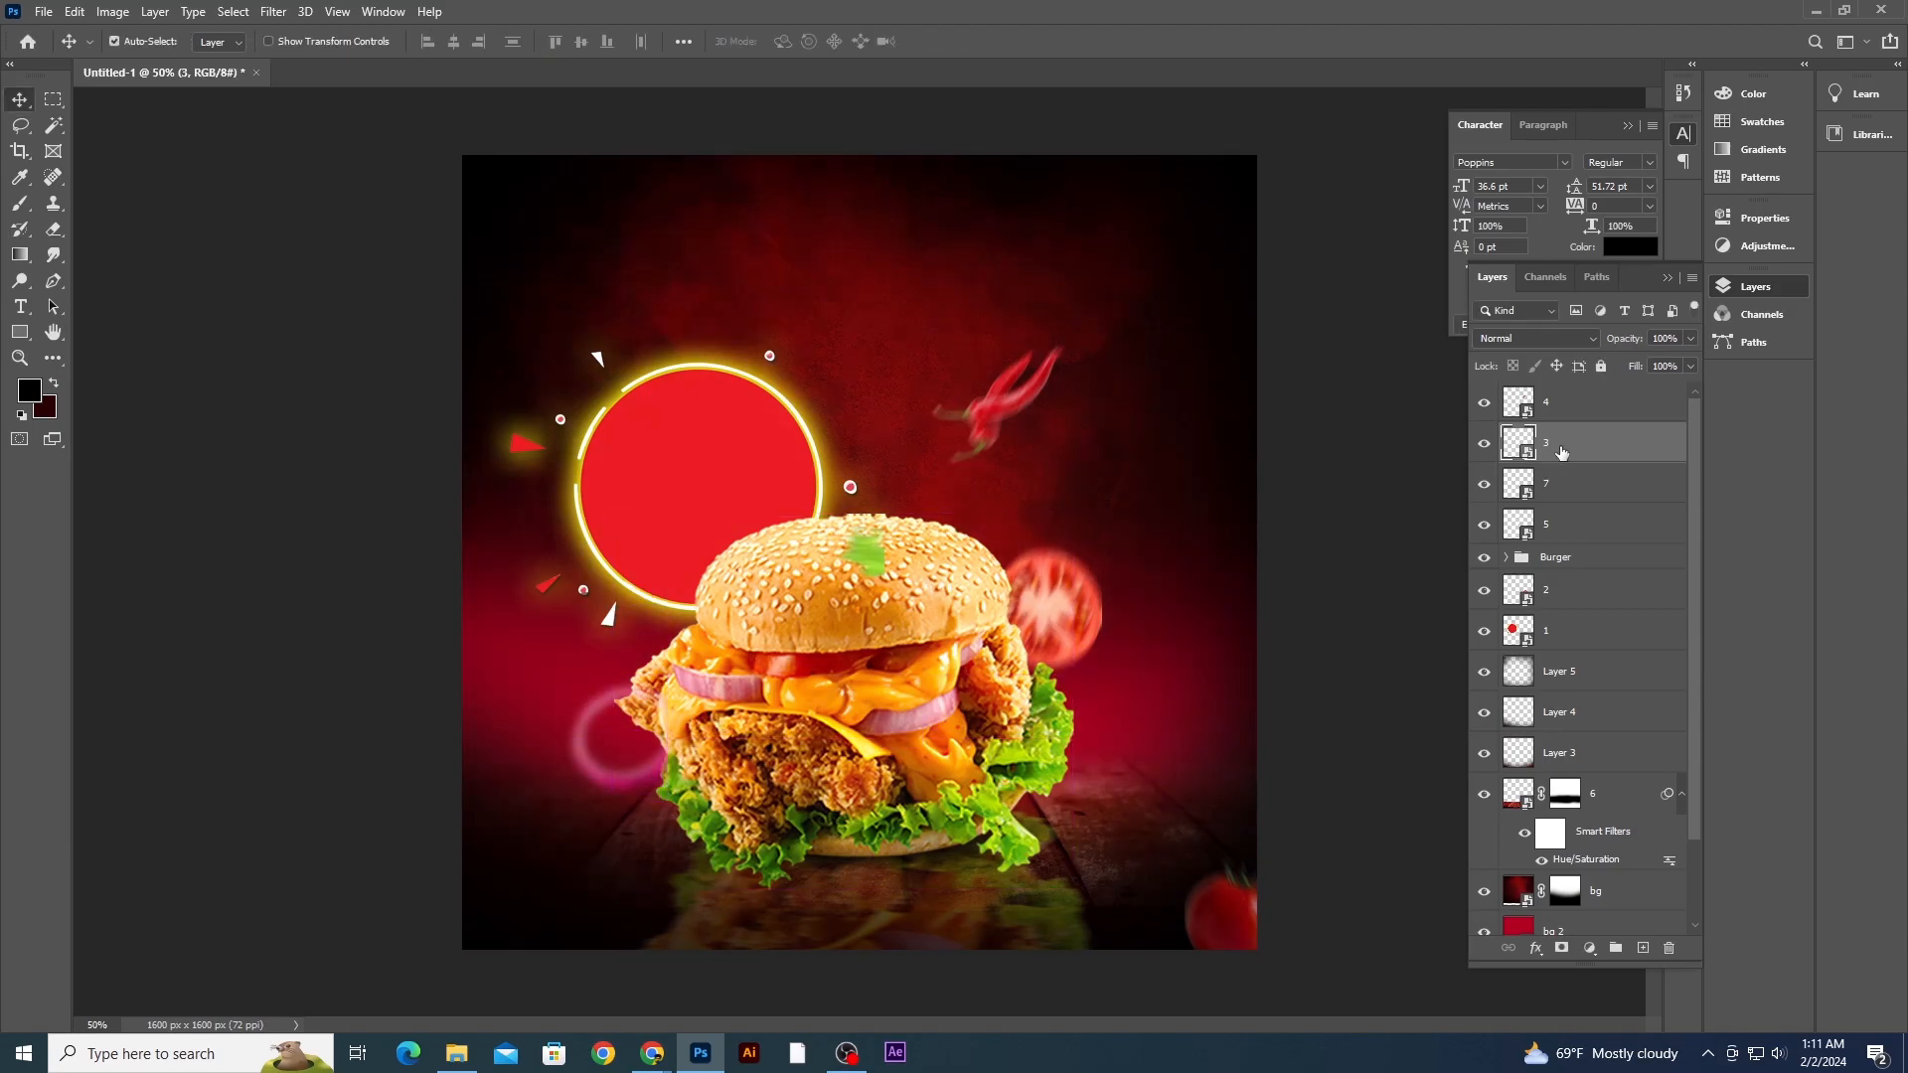
- Nudge the pink ring slightly upward with Free Transform
key(ctrl+t)
drag(554, 671, 553, 662)
key(Return)
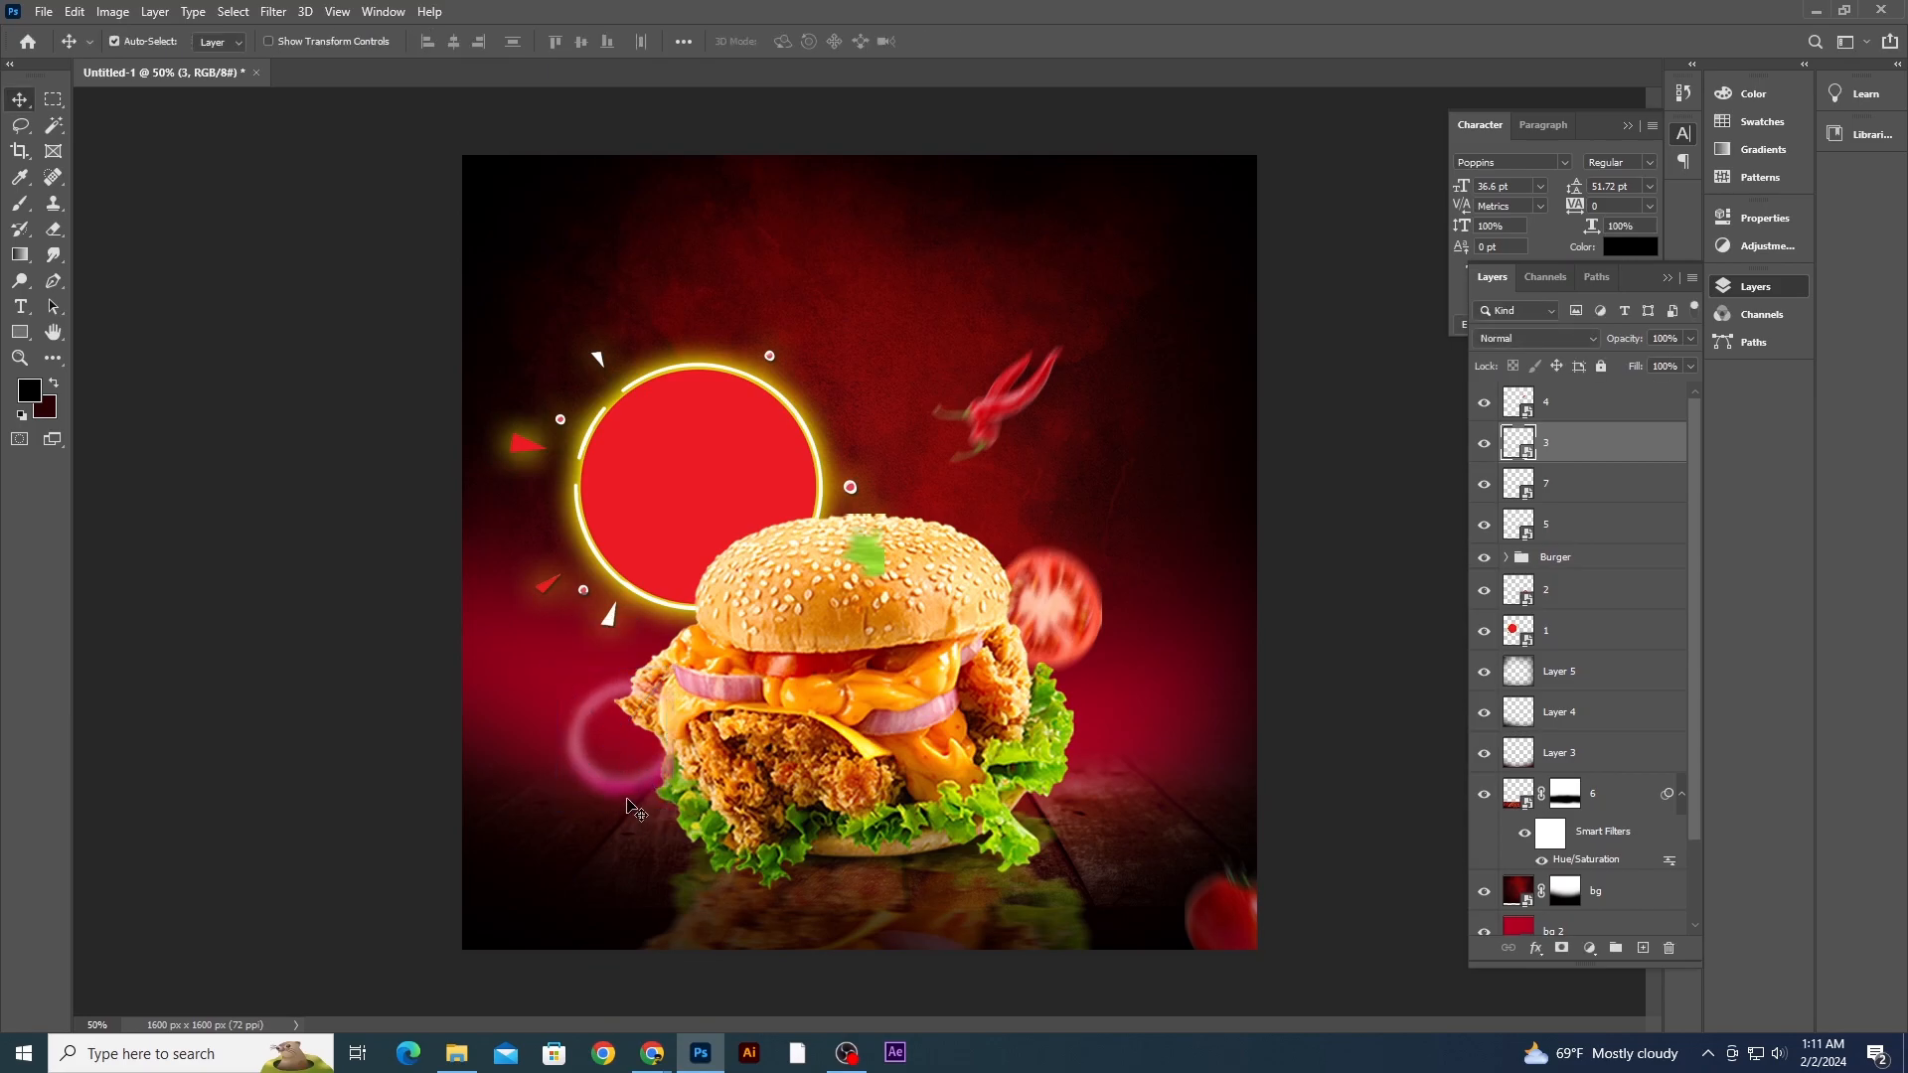
- Move the chili pepper beside the burger's lower right and the whole tomato to the lower left corner
drag(981, 422, 673, 865)
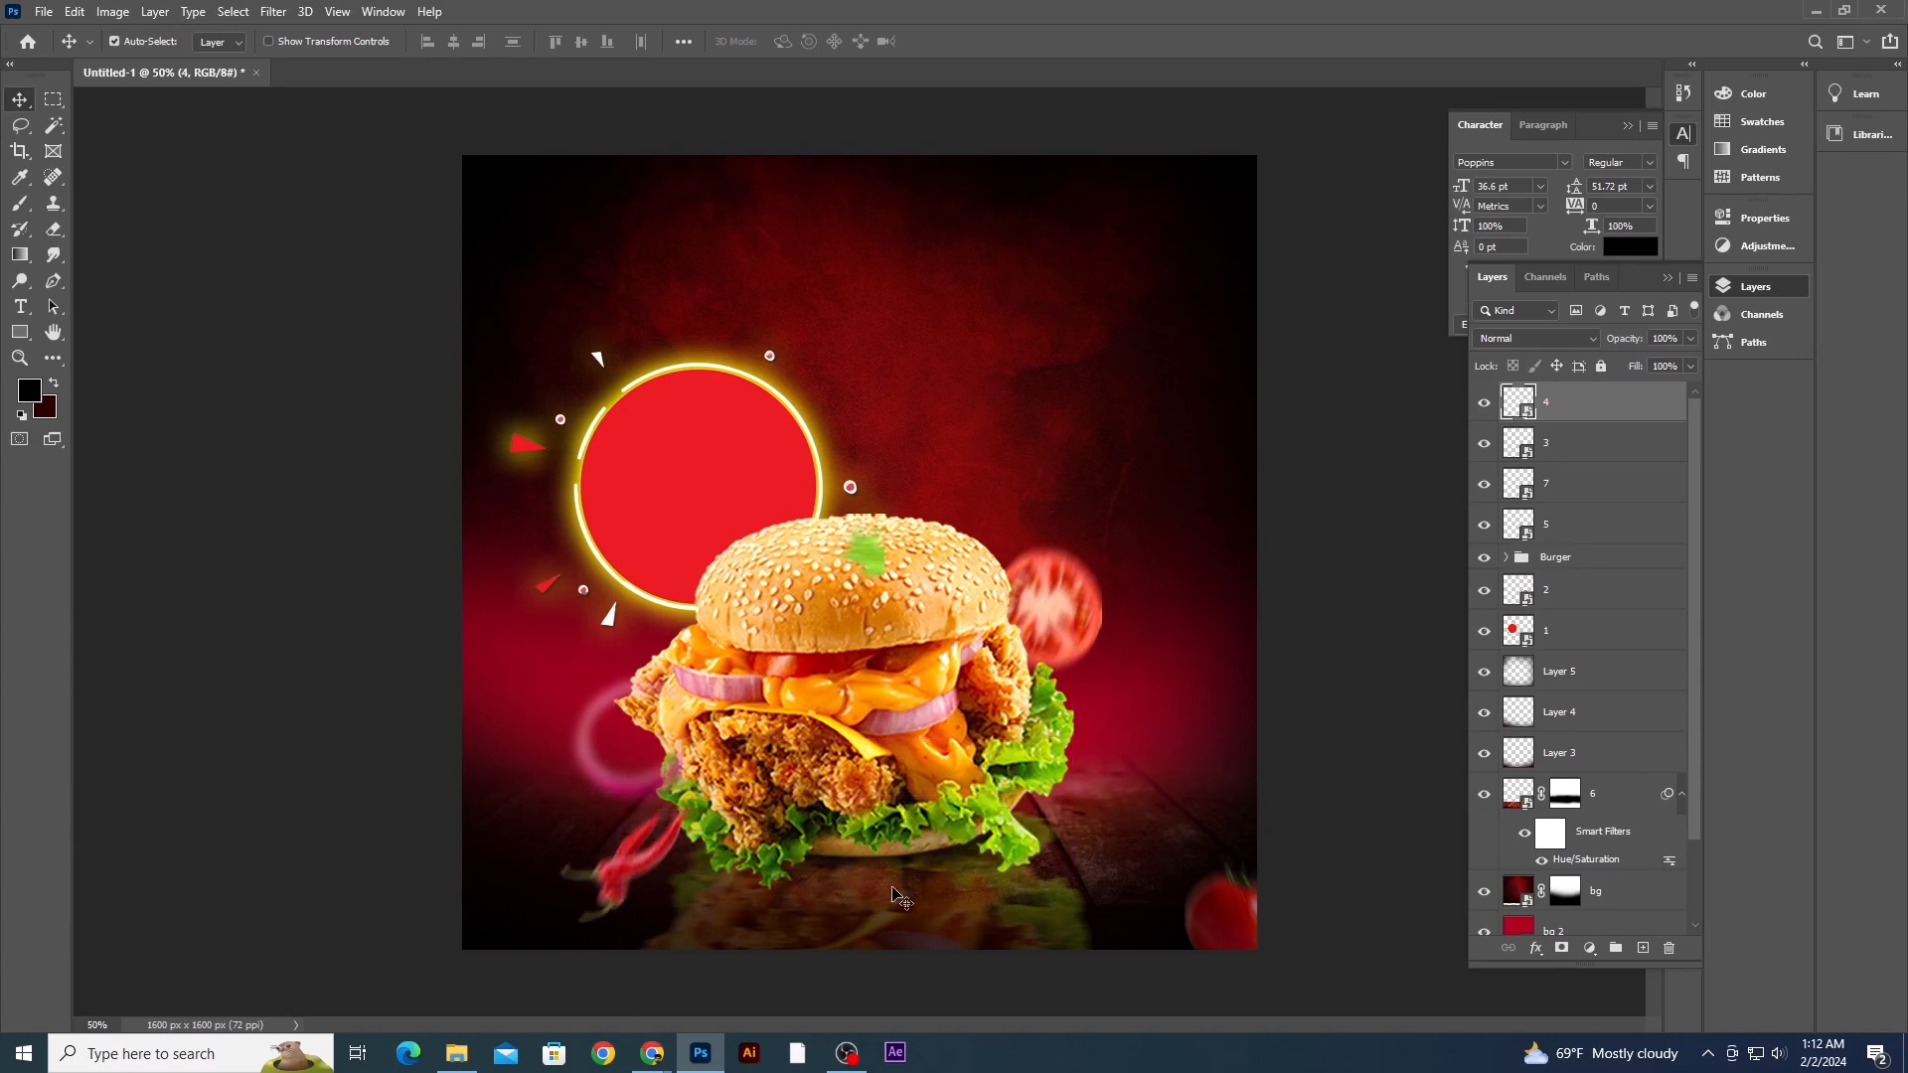
drag(1247, 924, 486, 933)
drag(656, 904, 1077, 806)
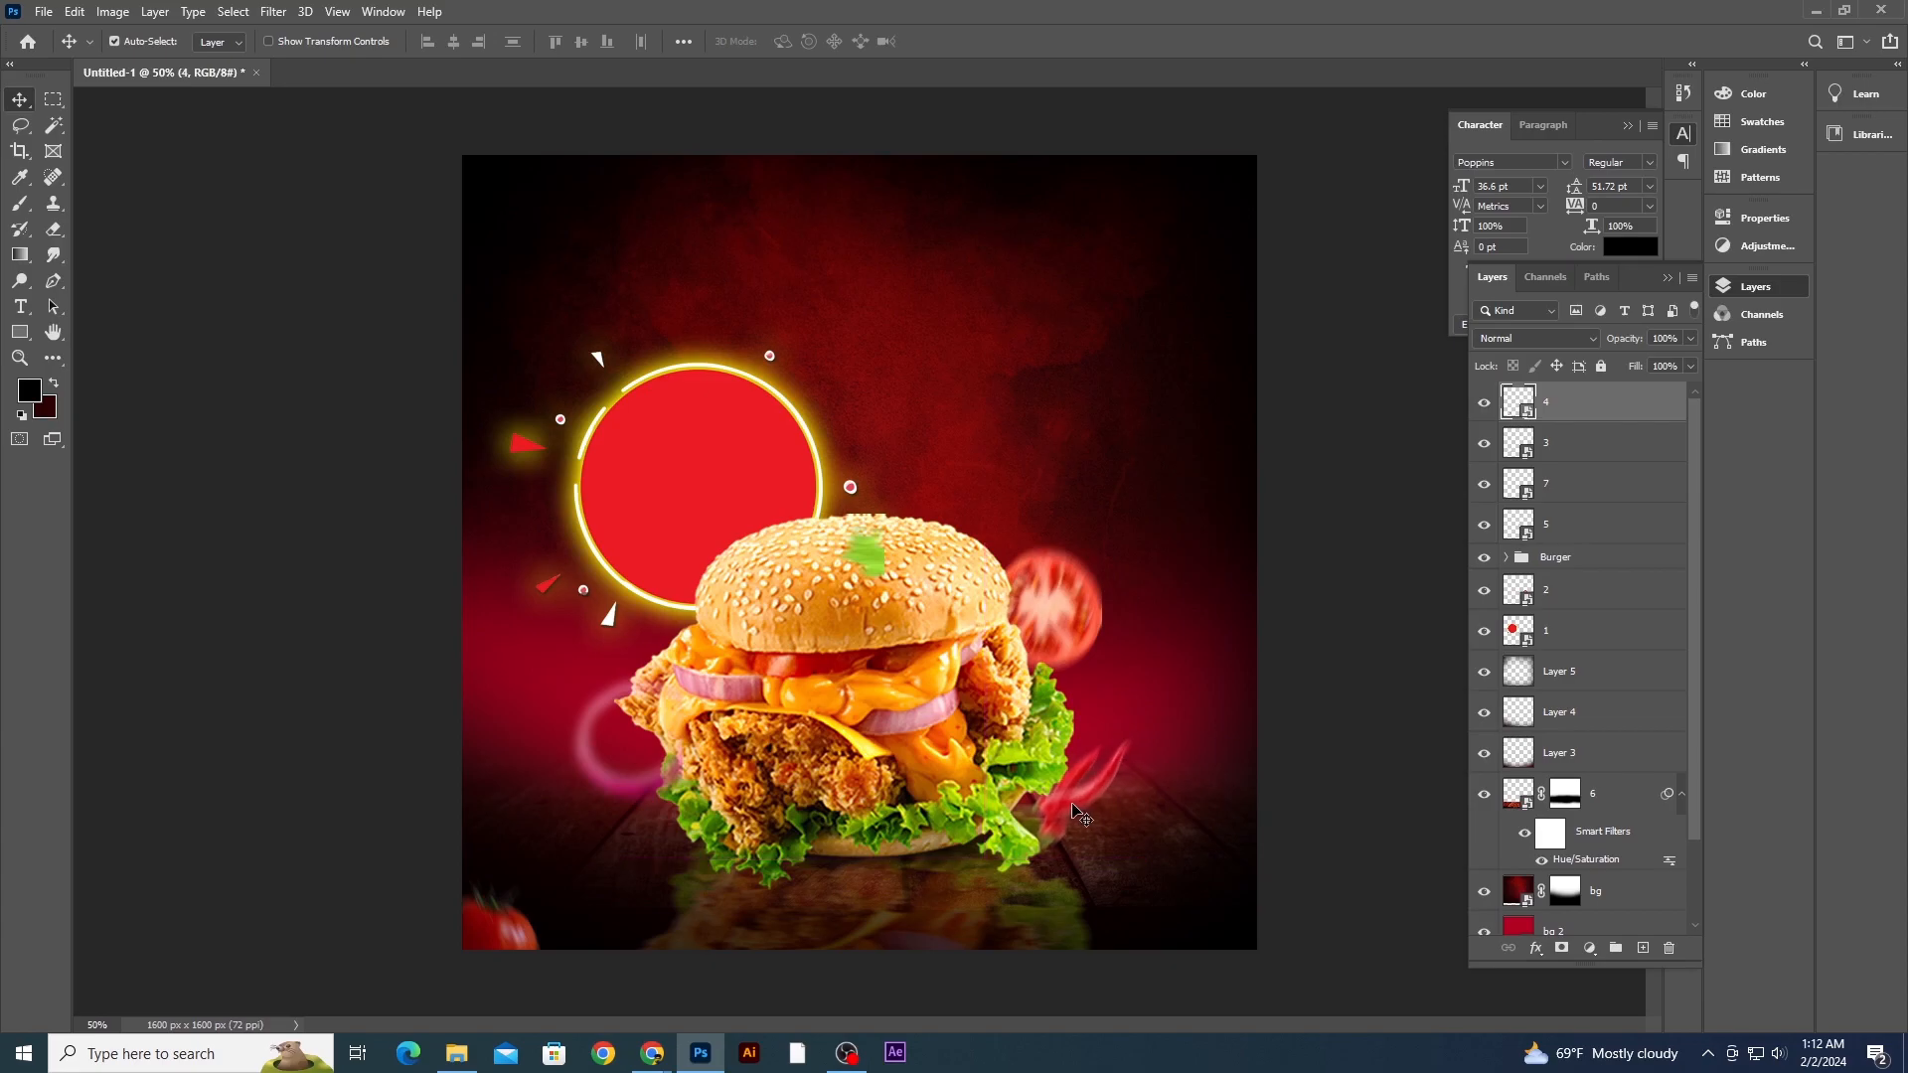
- Create a placeholder text layer in the upper right, scale it up and position it there
click(1337, 434)
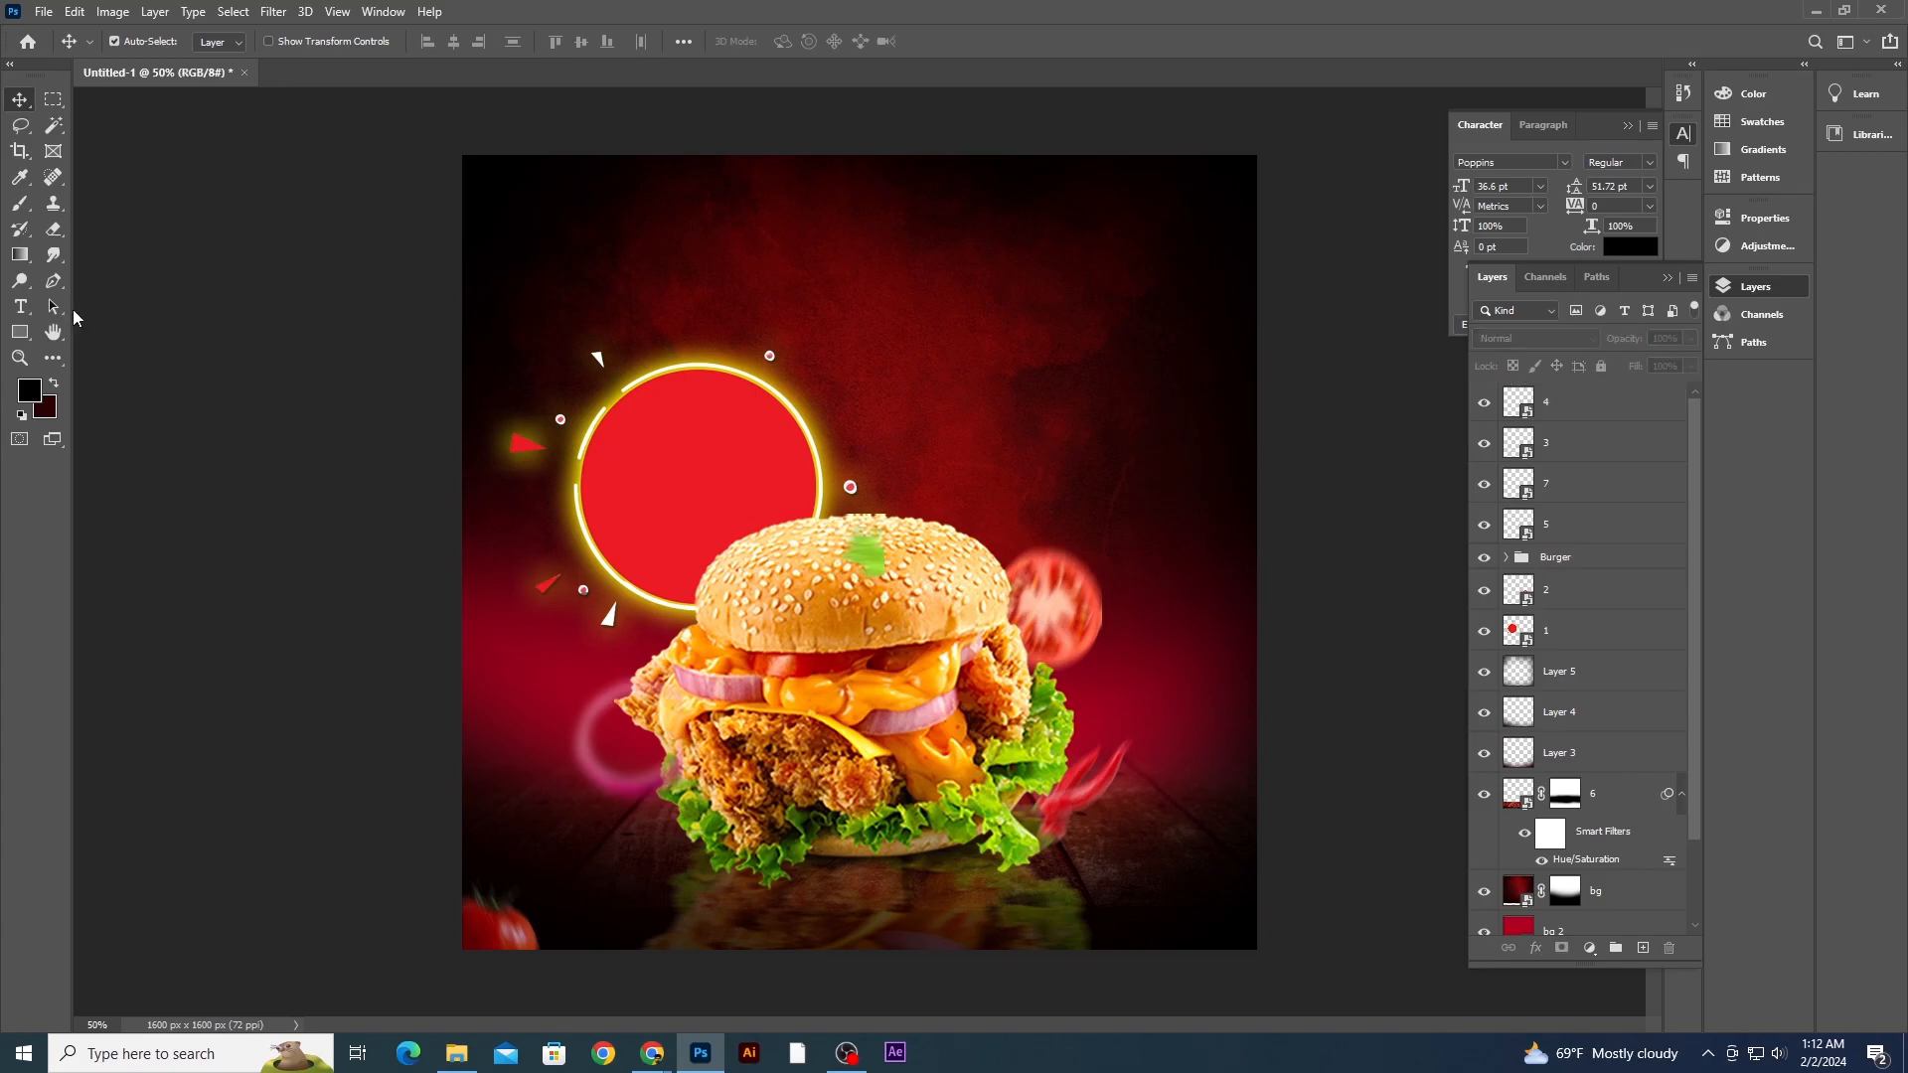
click(20, 306)
click(968, 352)
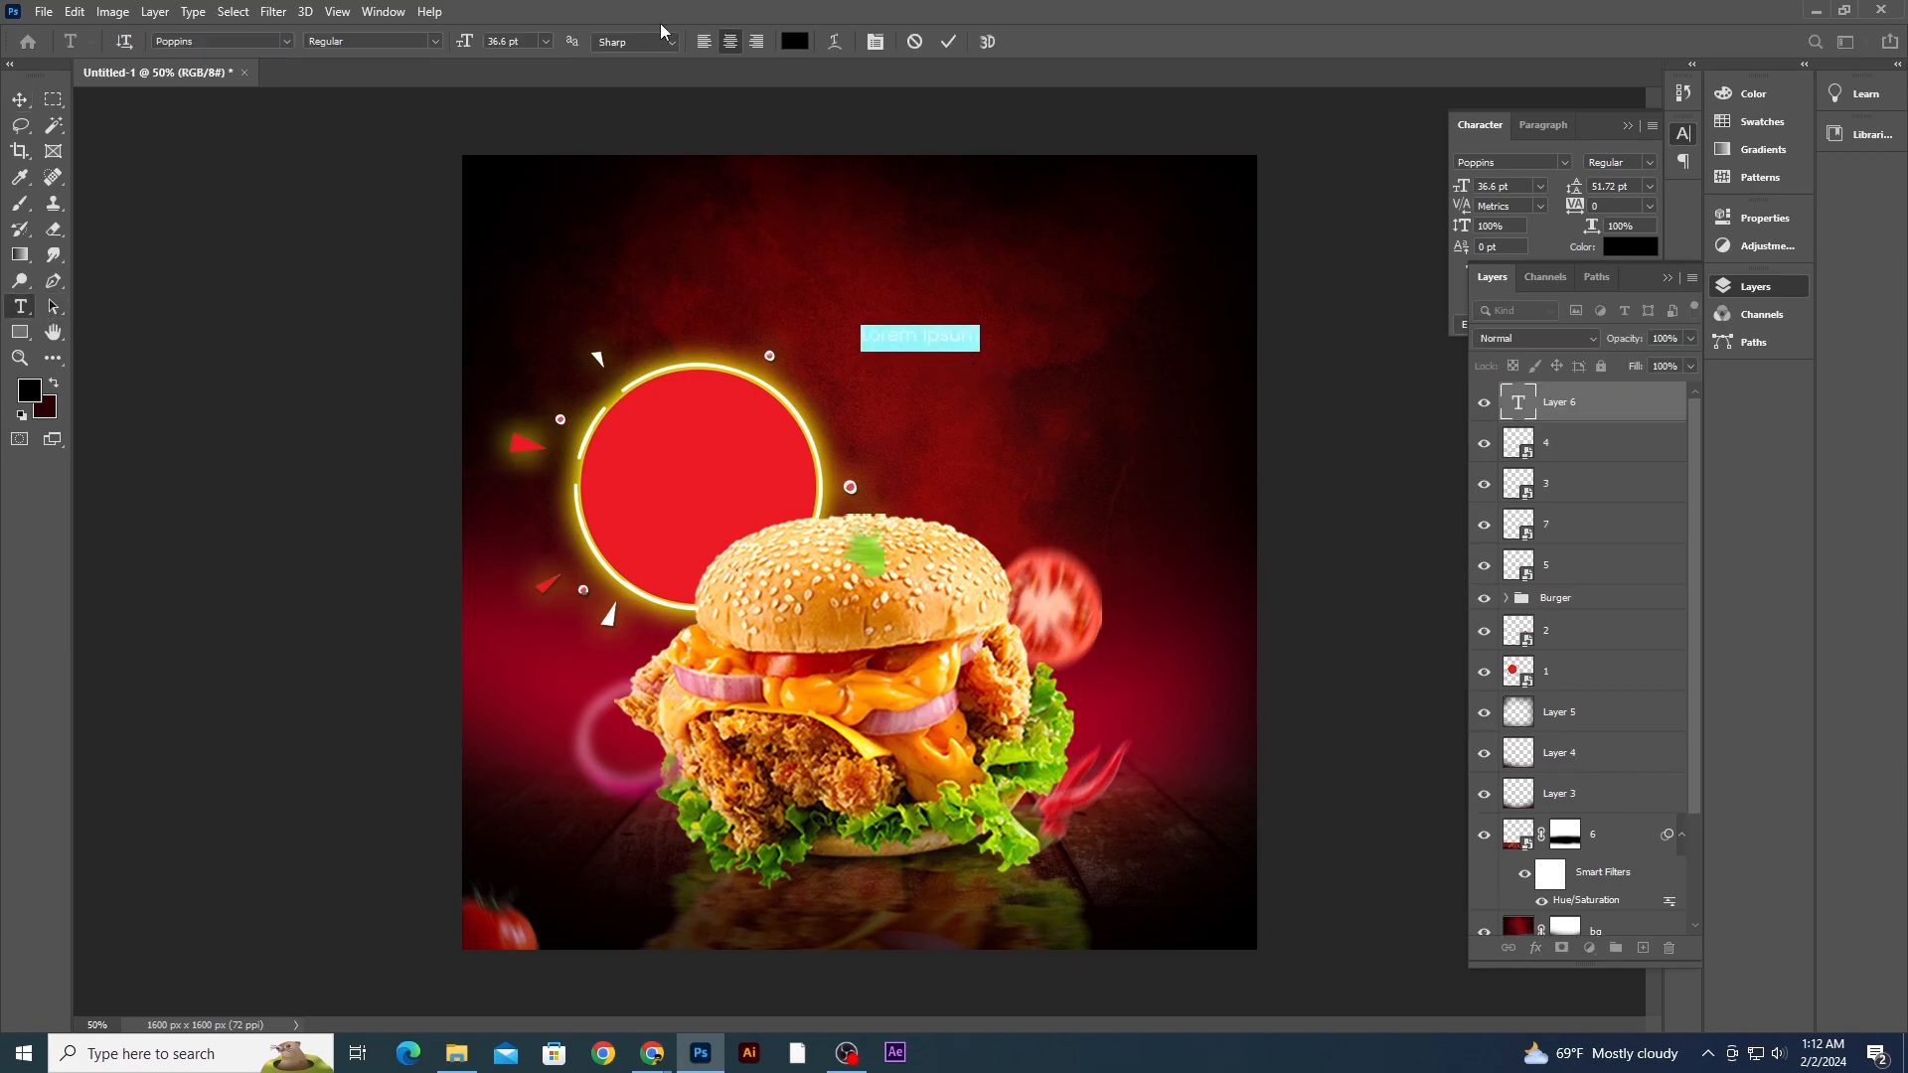
click(24, 103)
key(ctrl+t)
drag(991, 334, 1077, 249)
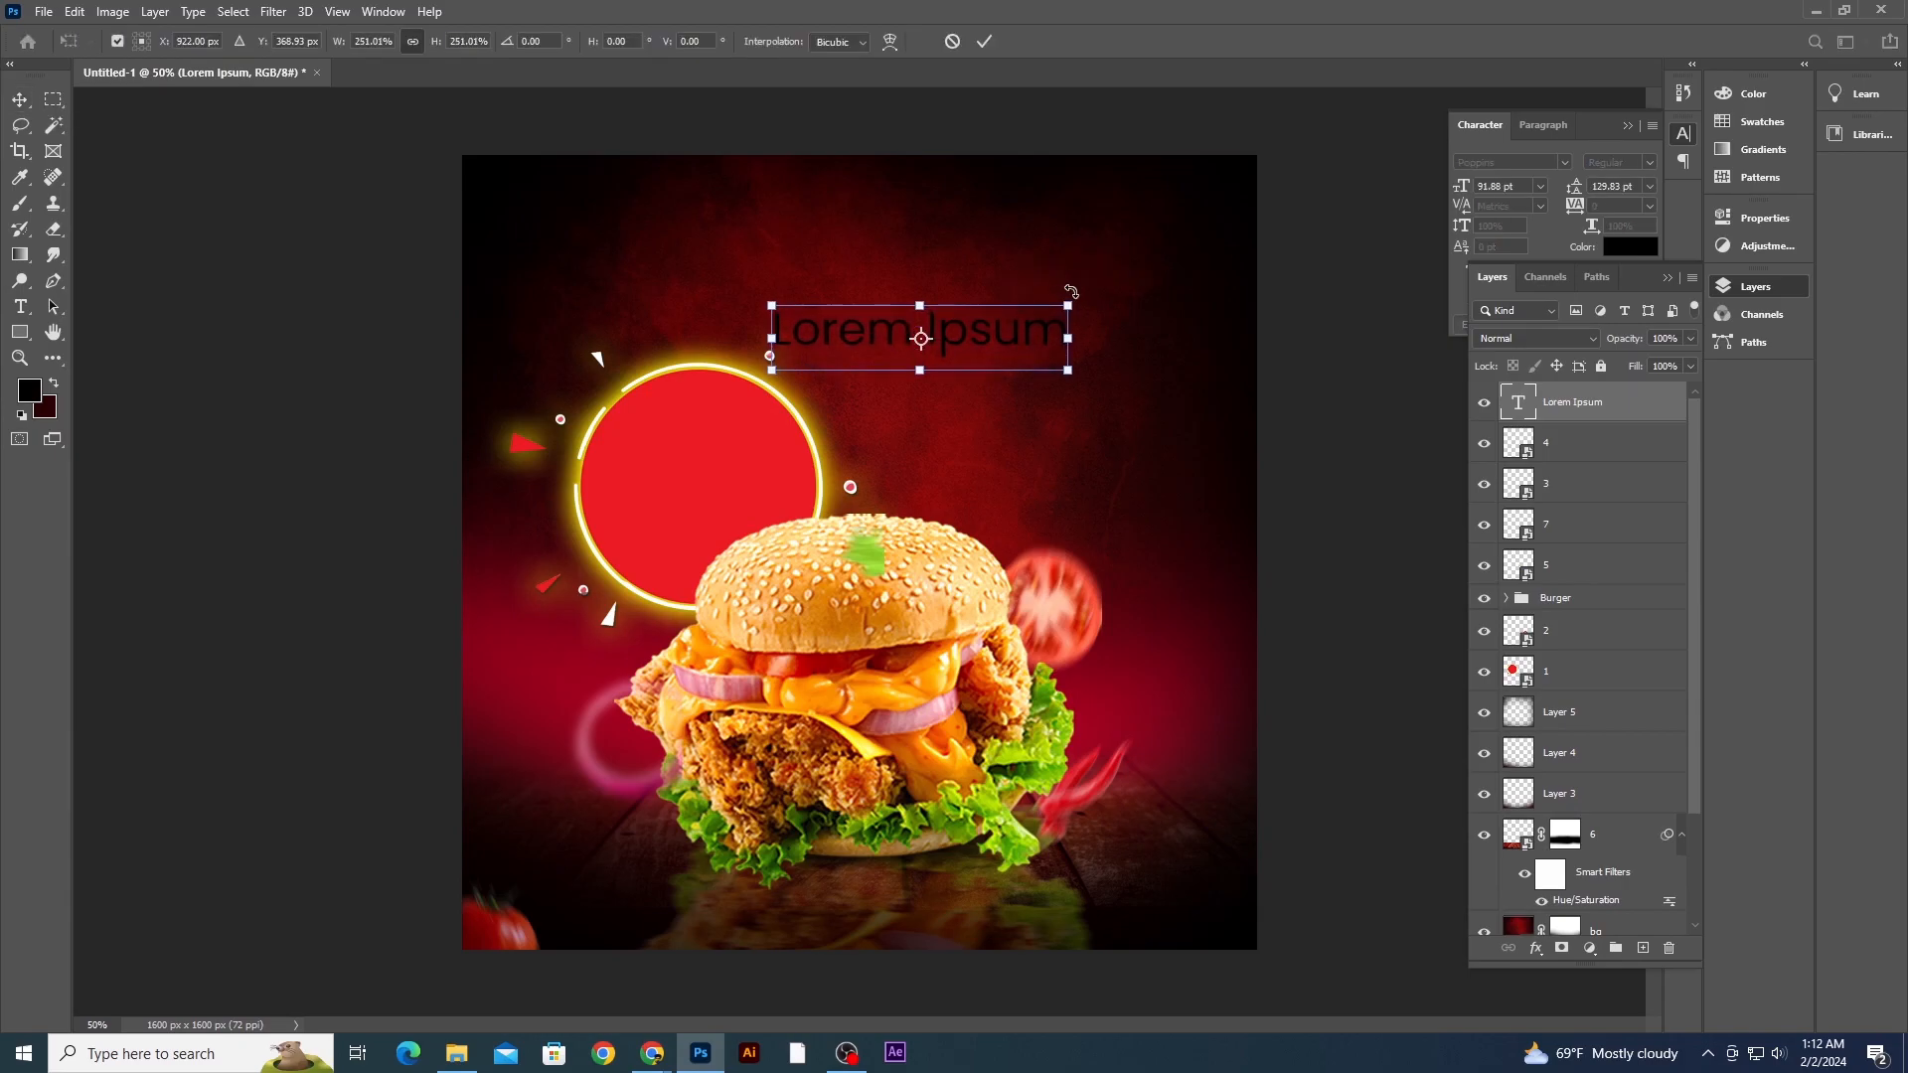
key(Return)
drag(1017, 338, 1102, 317)
- Replace the placeholder text with BURGER
click(21, 307)
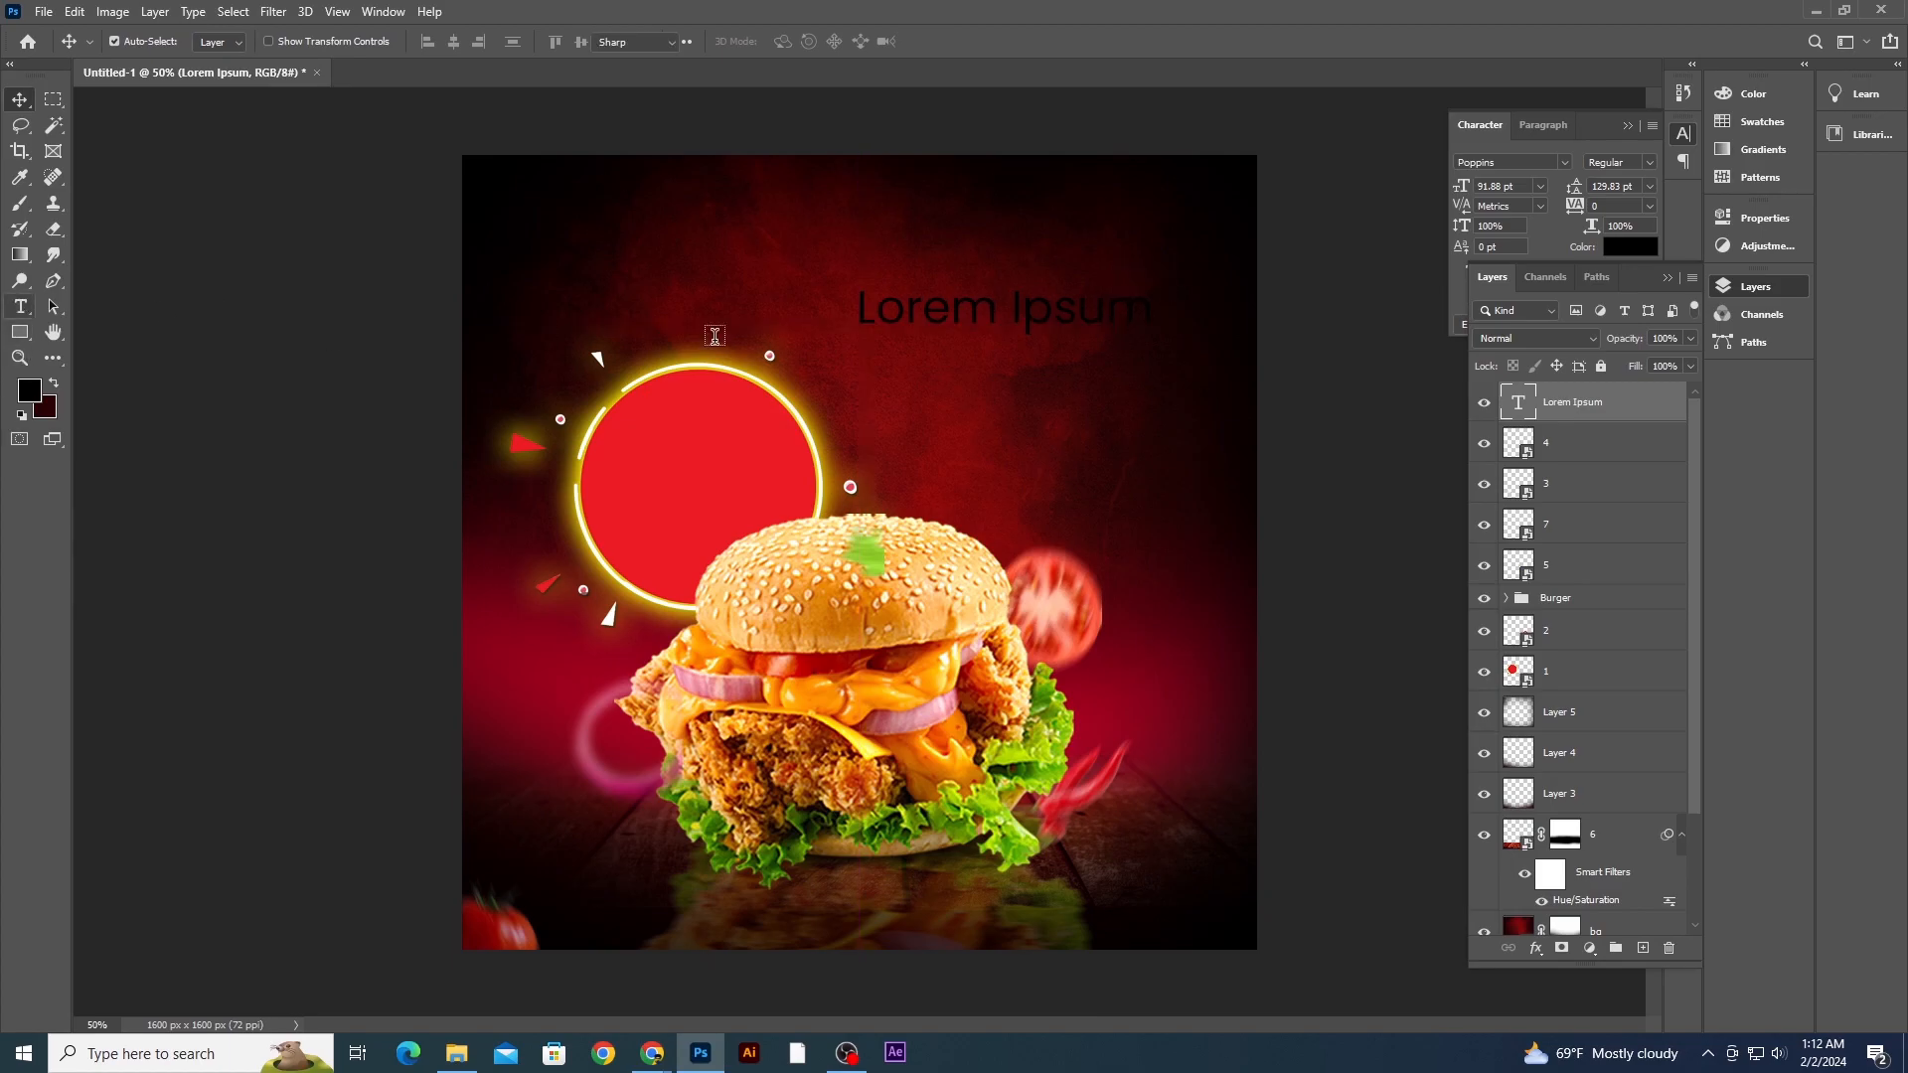
triple_click(965, 314)
key(BackSpace)
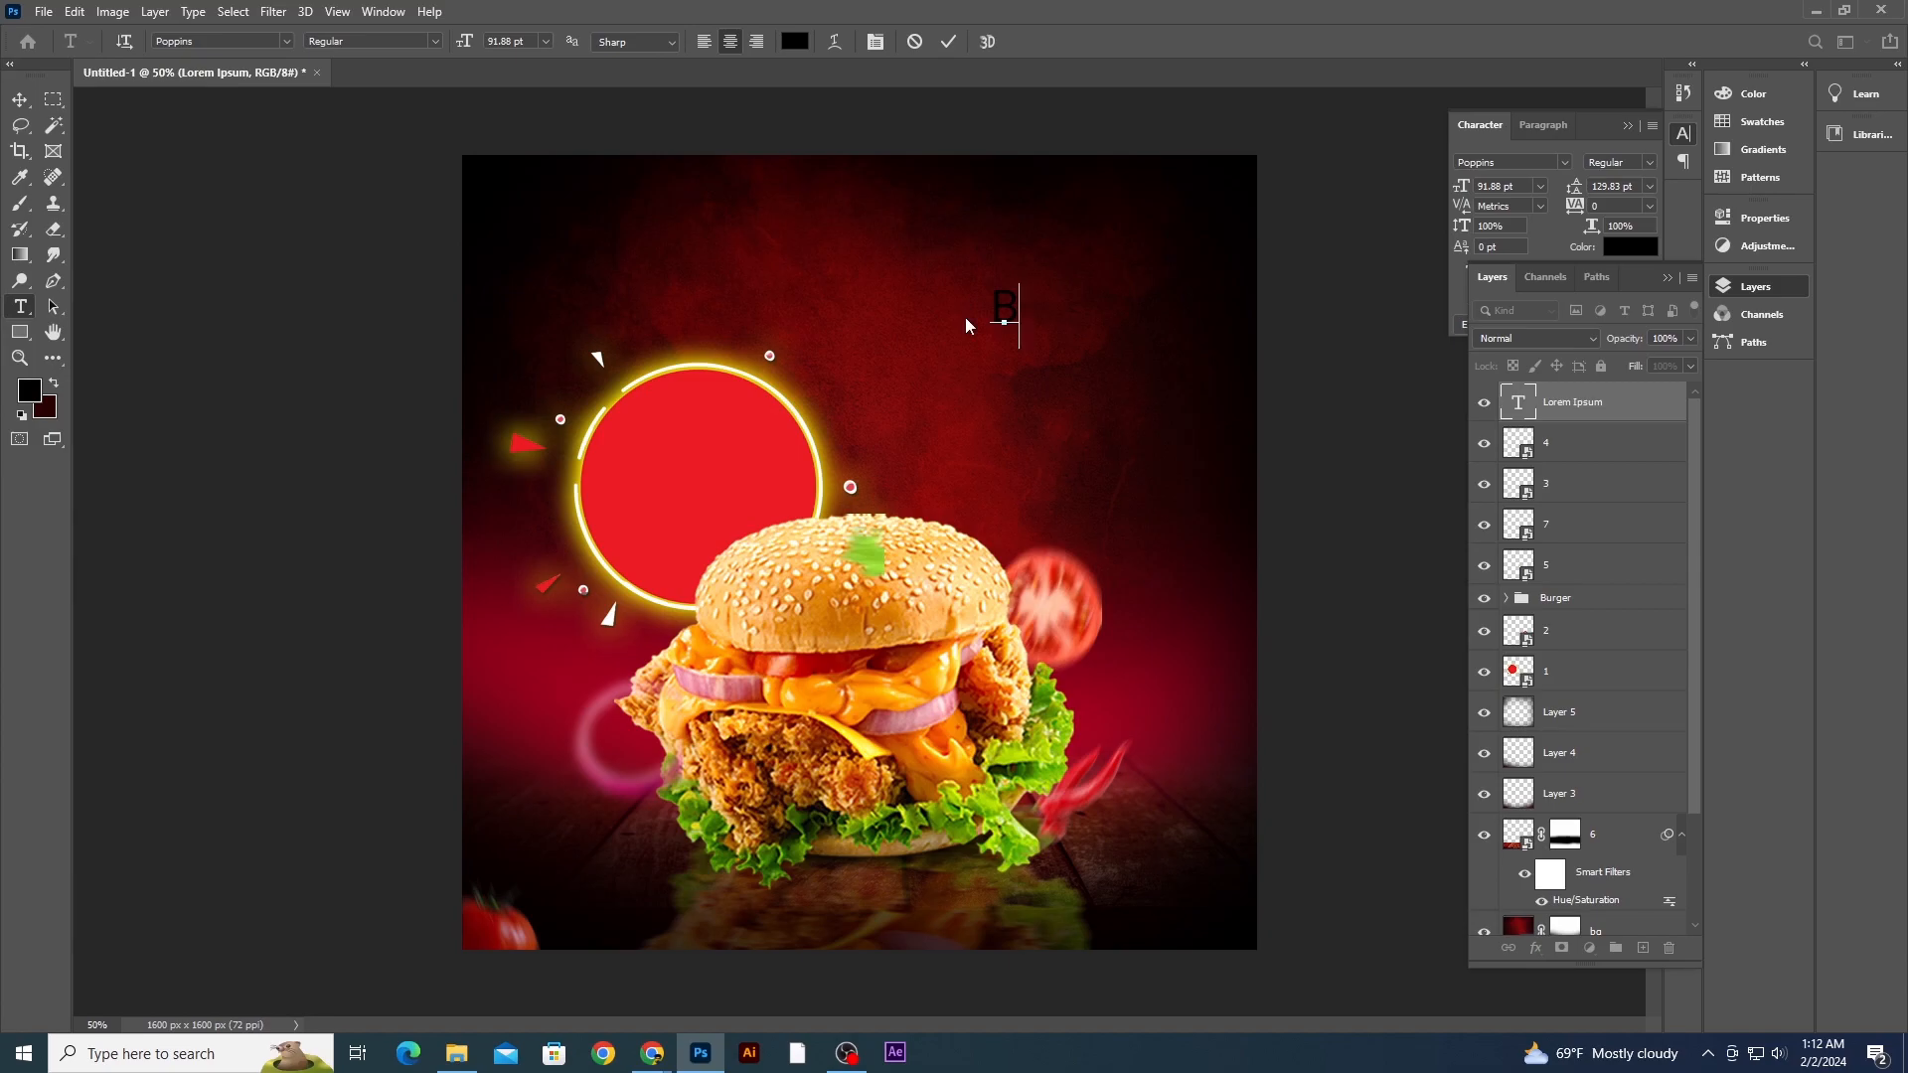
text(BURGER)
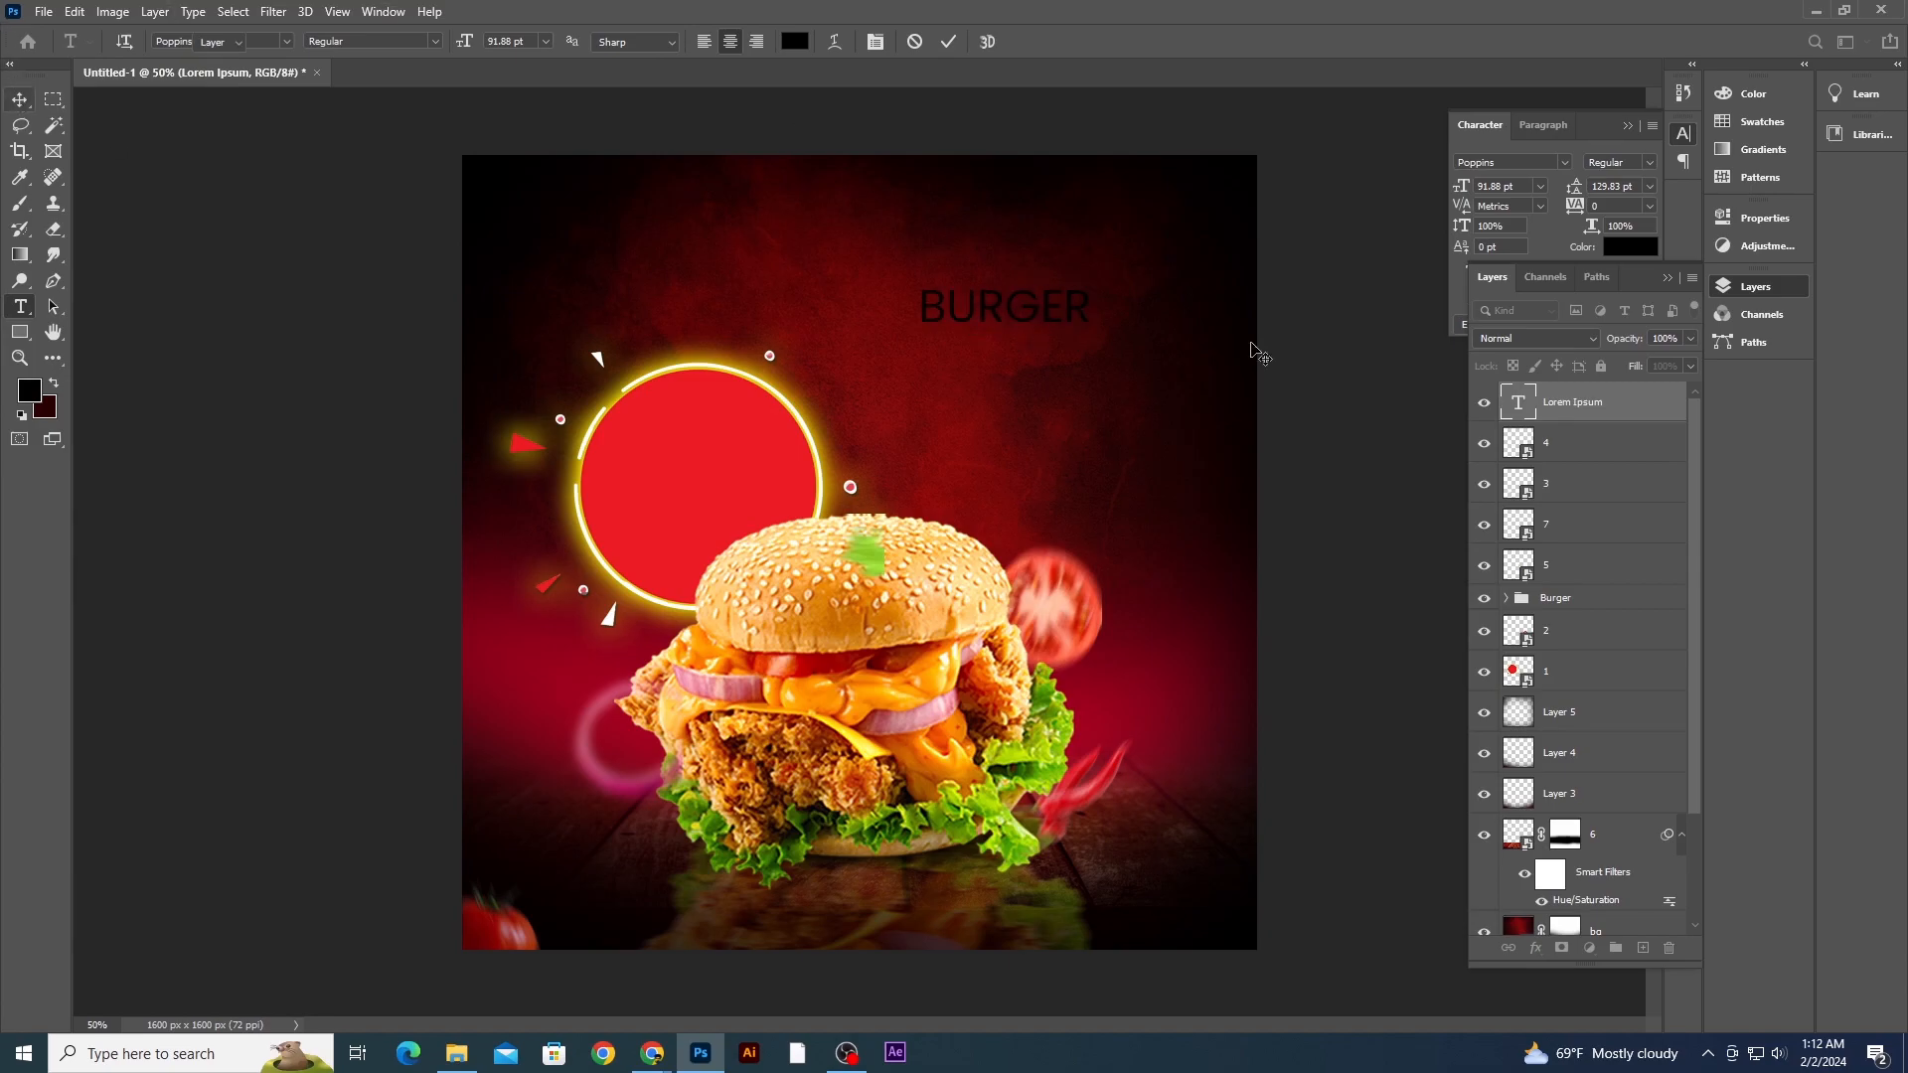
- Set the BURGER text's font to Moloi
click(1173, 354)
click(1081, 311)
click(1565, 160)
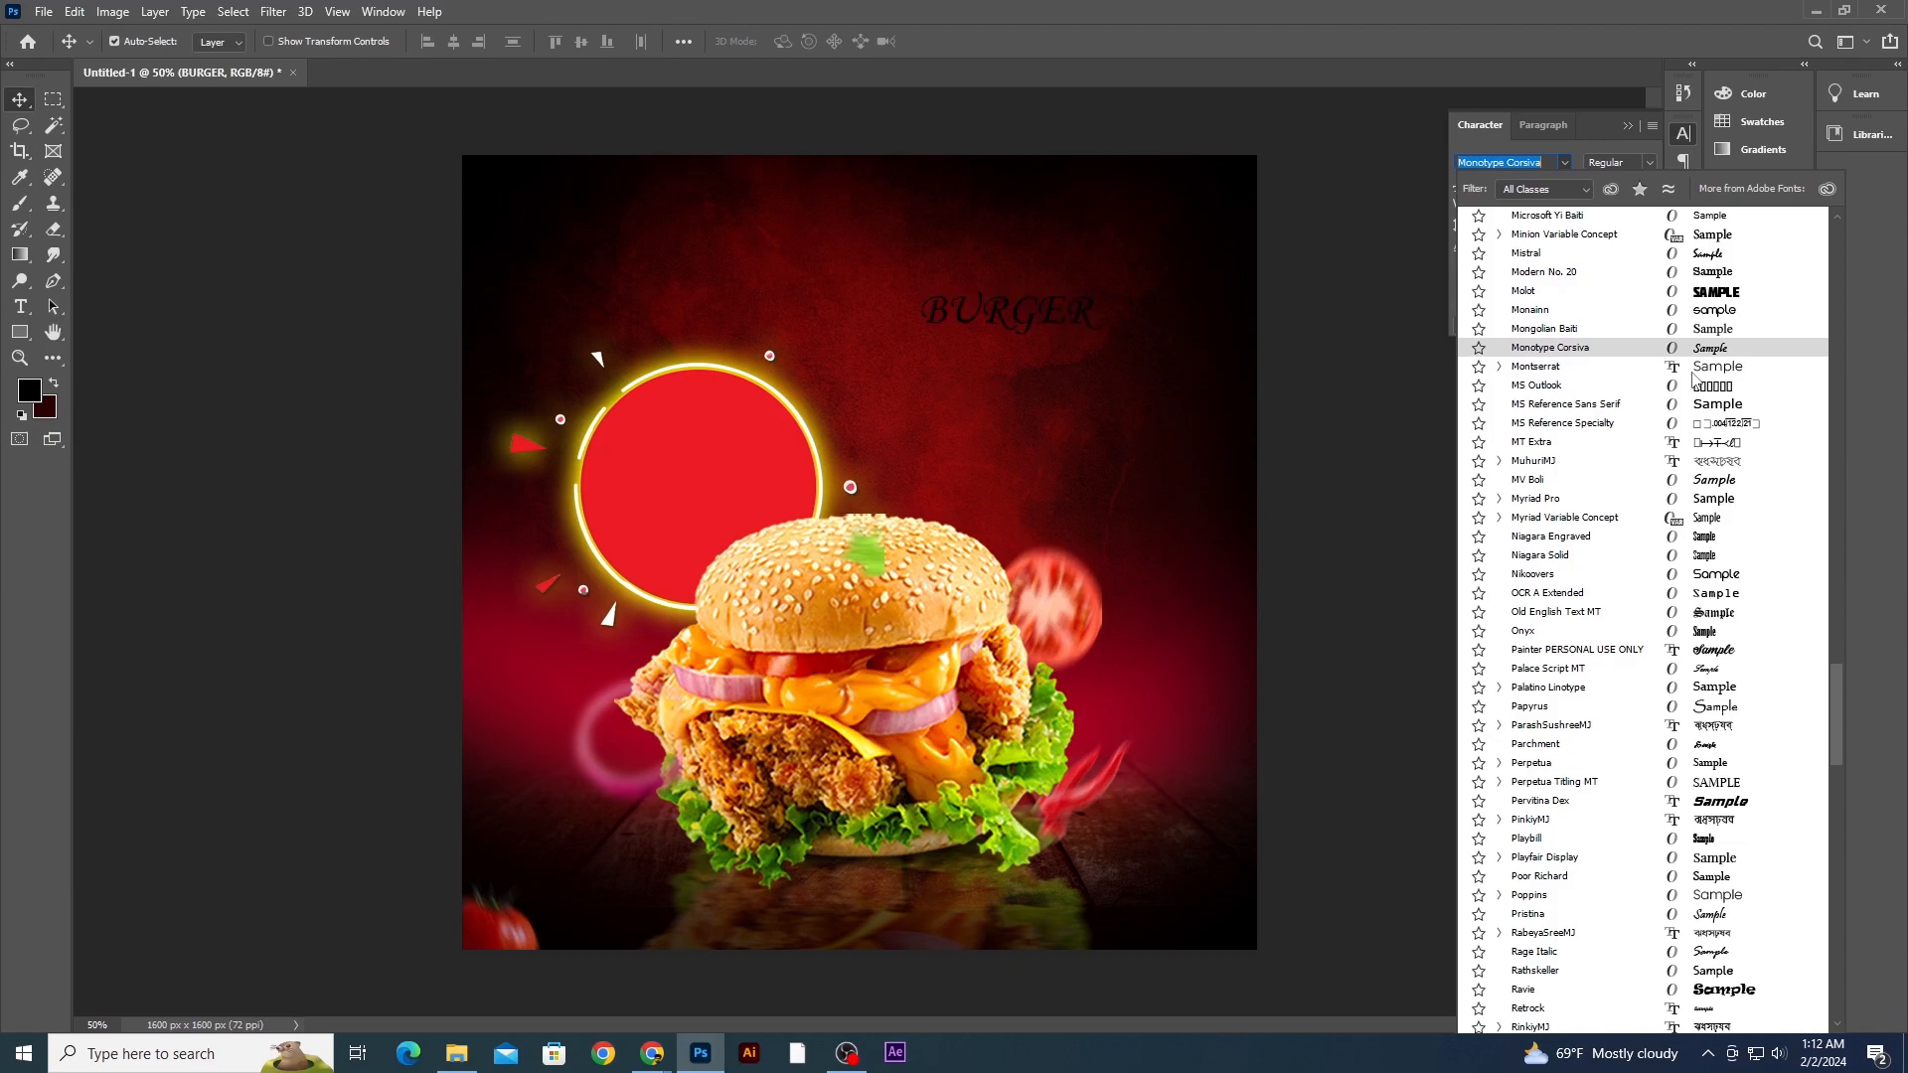
click(1711, 295)
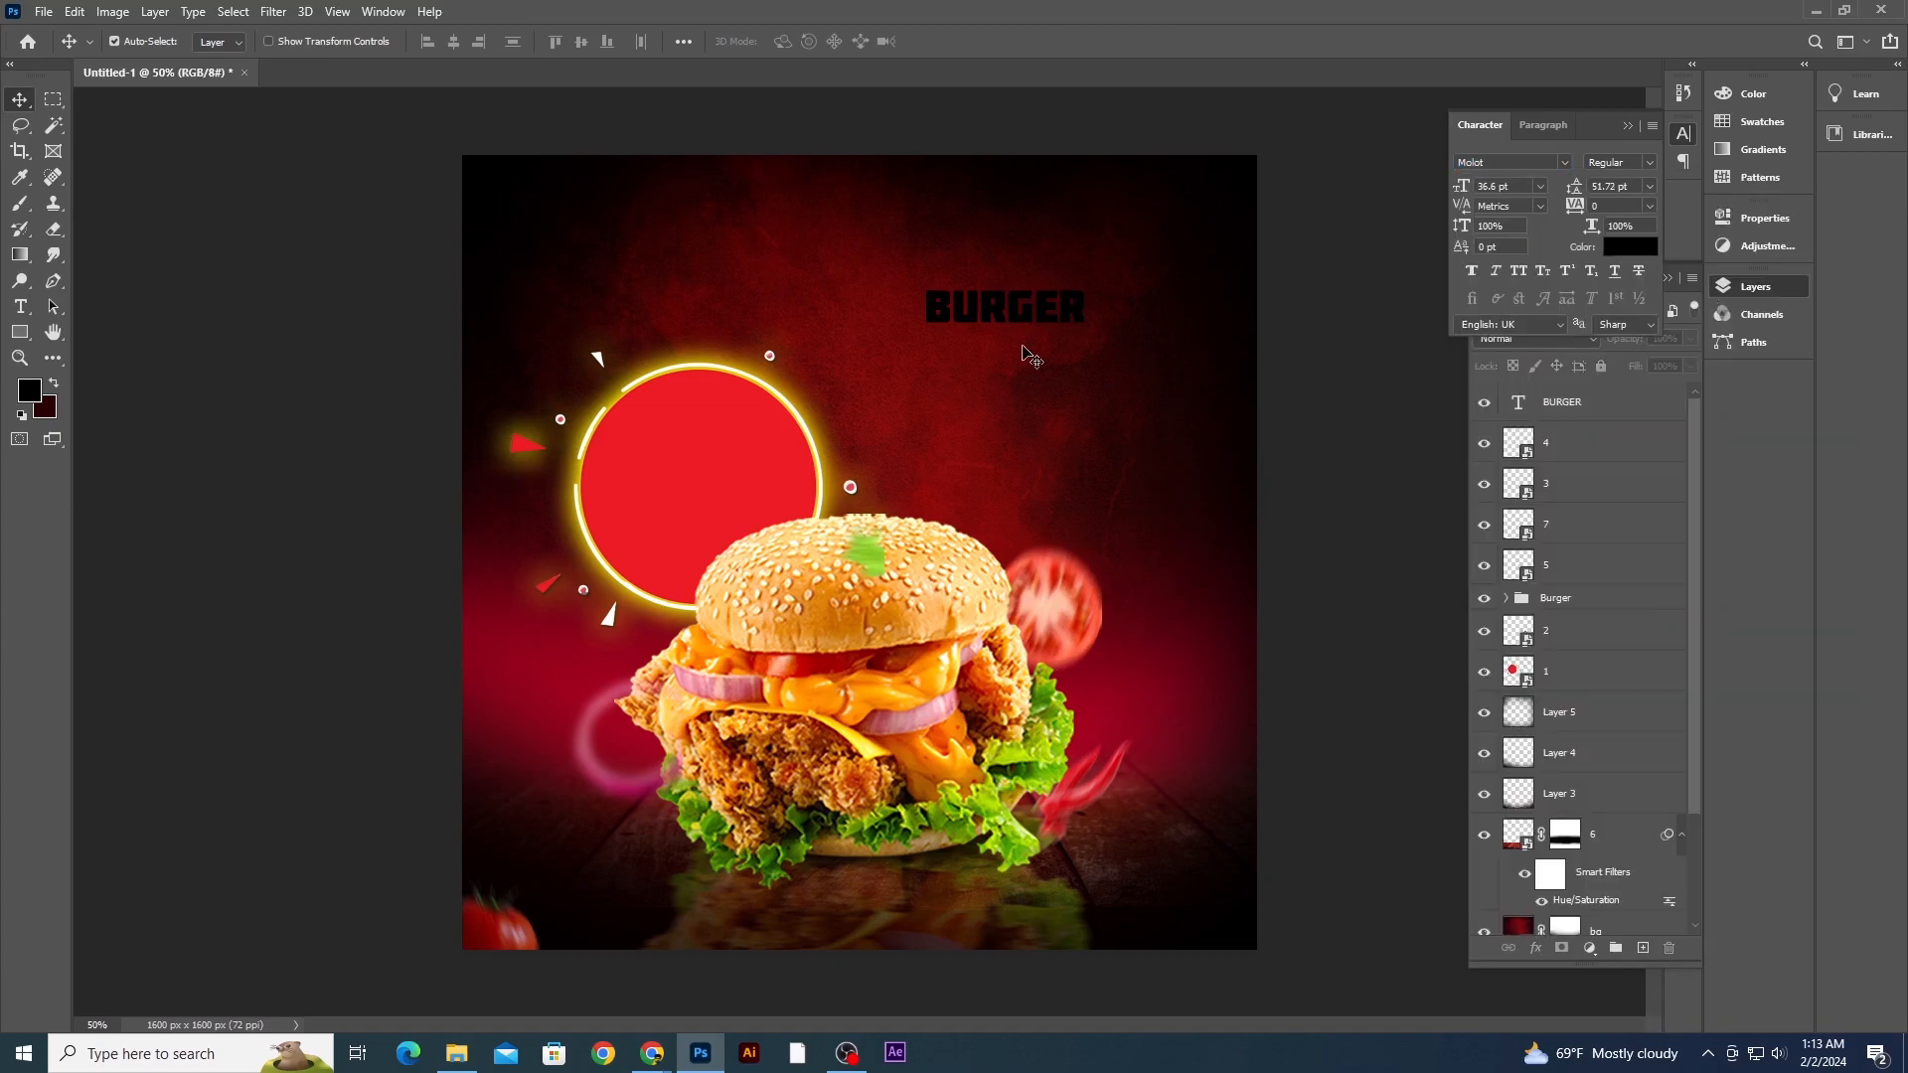
- Enlarge the BURGER text and move it slightly down
key(ctrl+t)
drag(1087, 284, 1155, 245)
drag(1099, 329, 1127, 388)
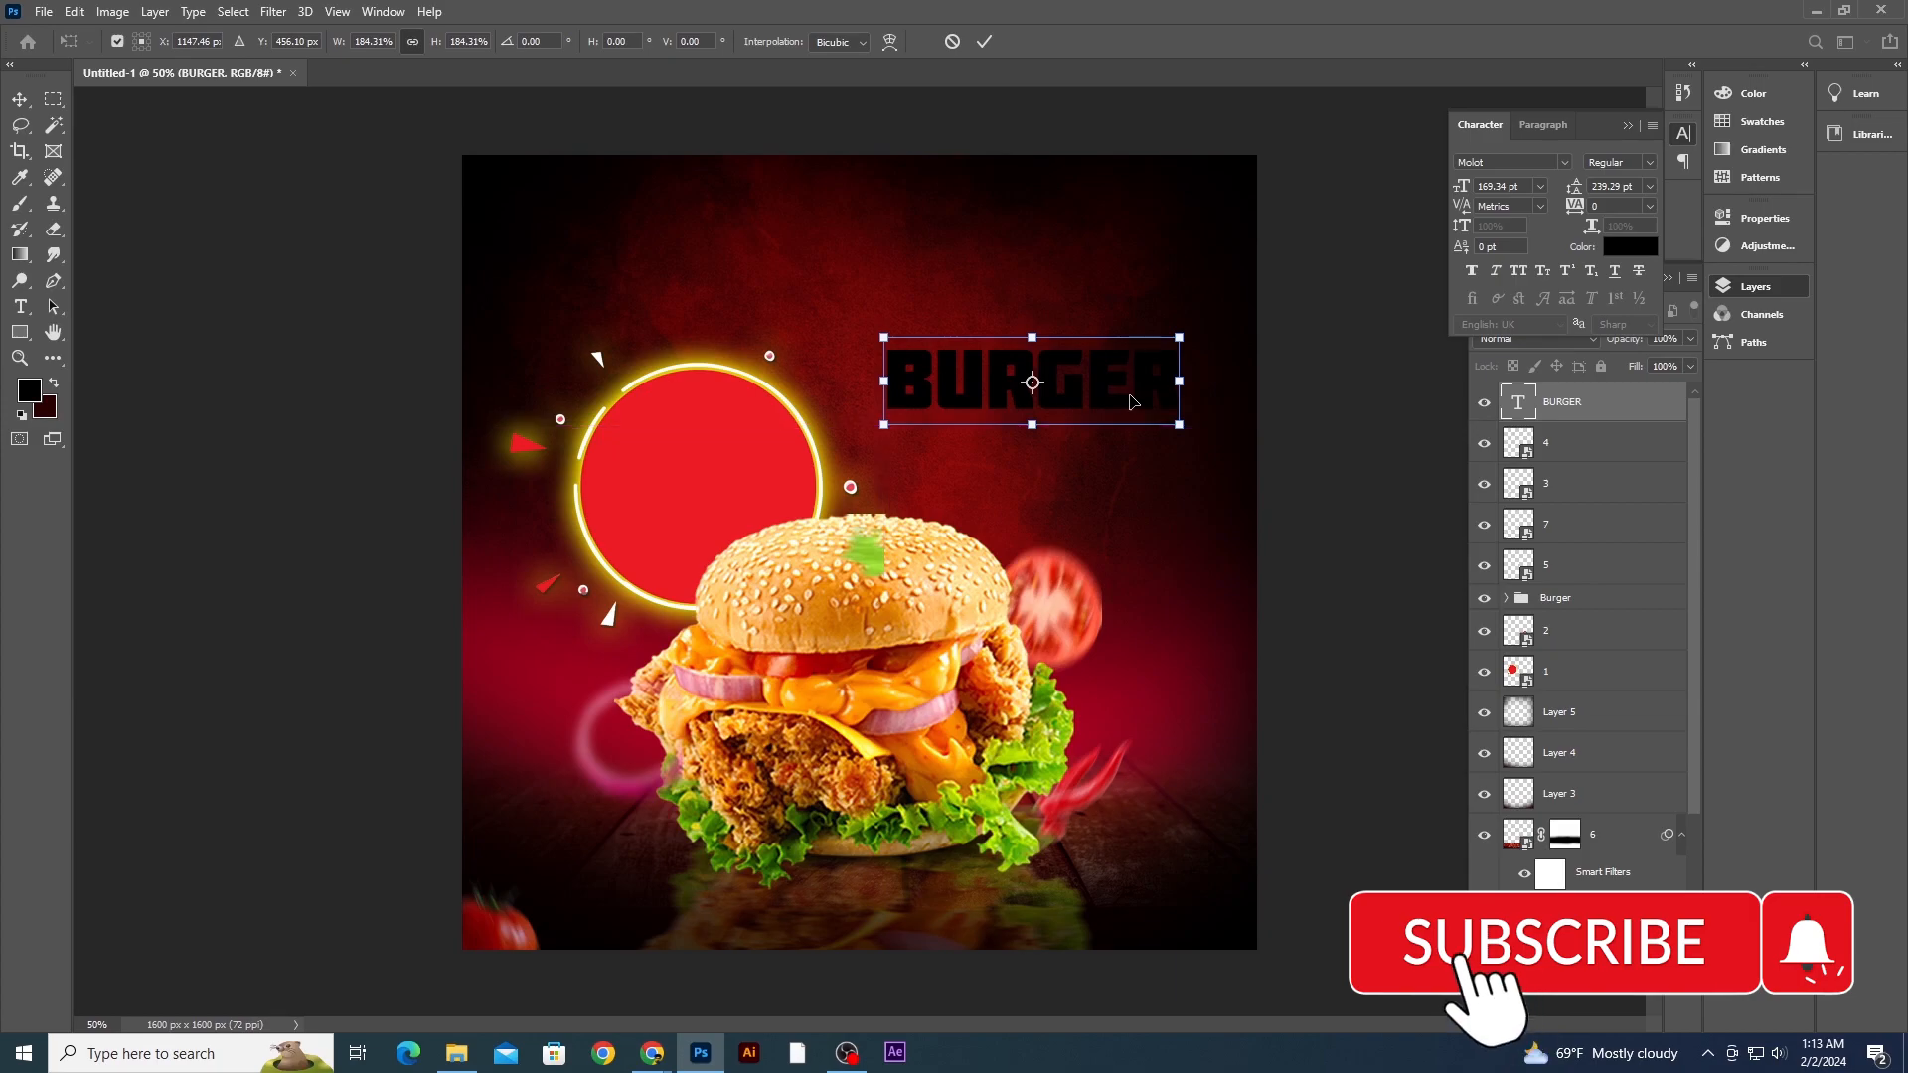
key(Return)
- Add a white Color Overlay layer style to the BURGER text and nudge it right
click(1634, 412)
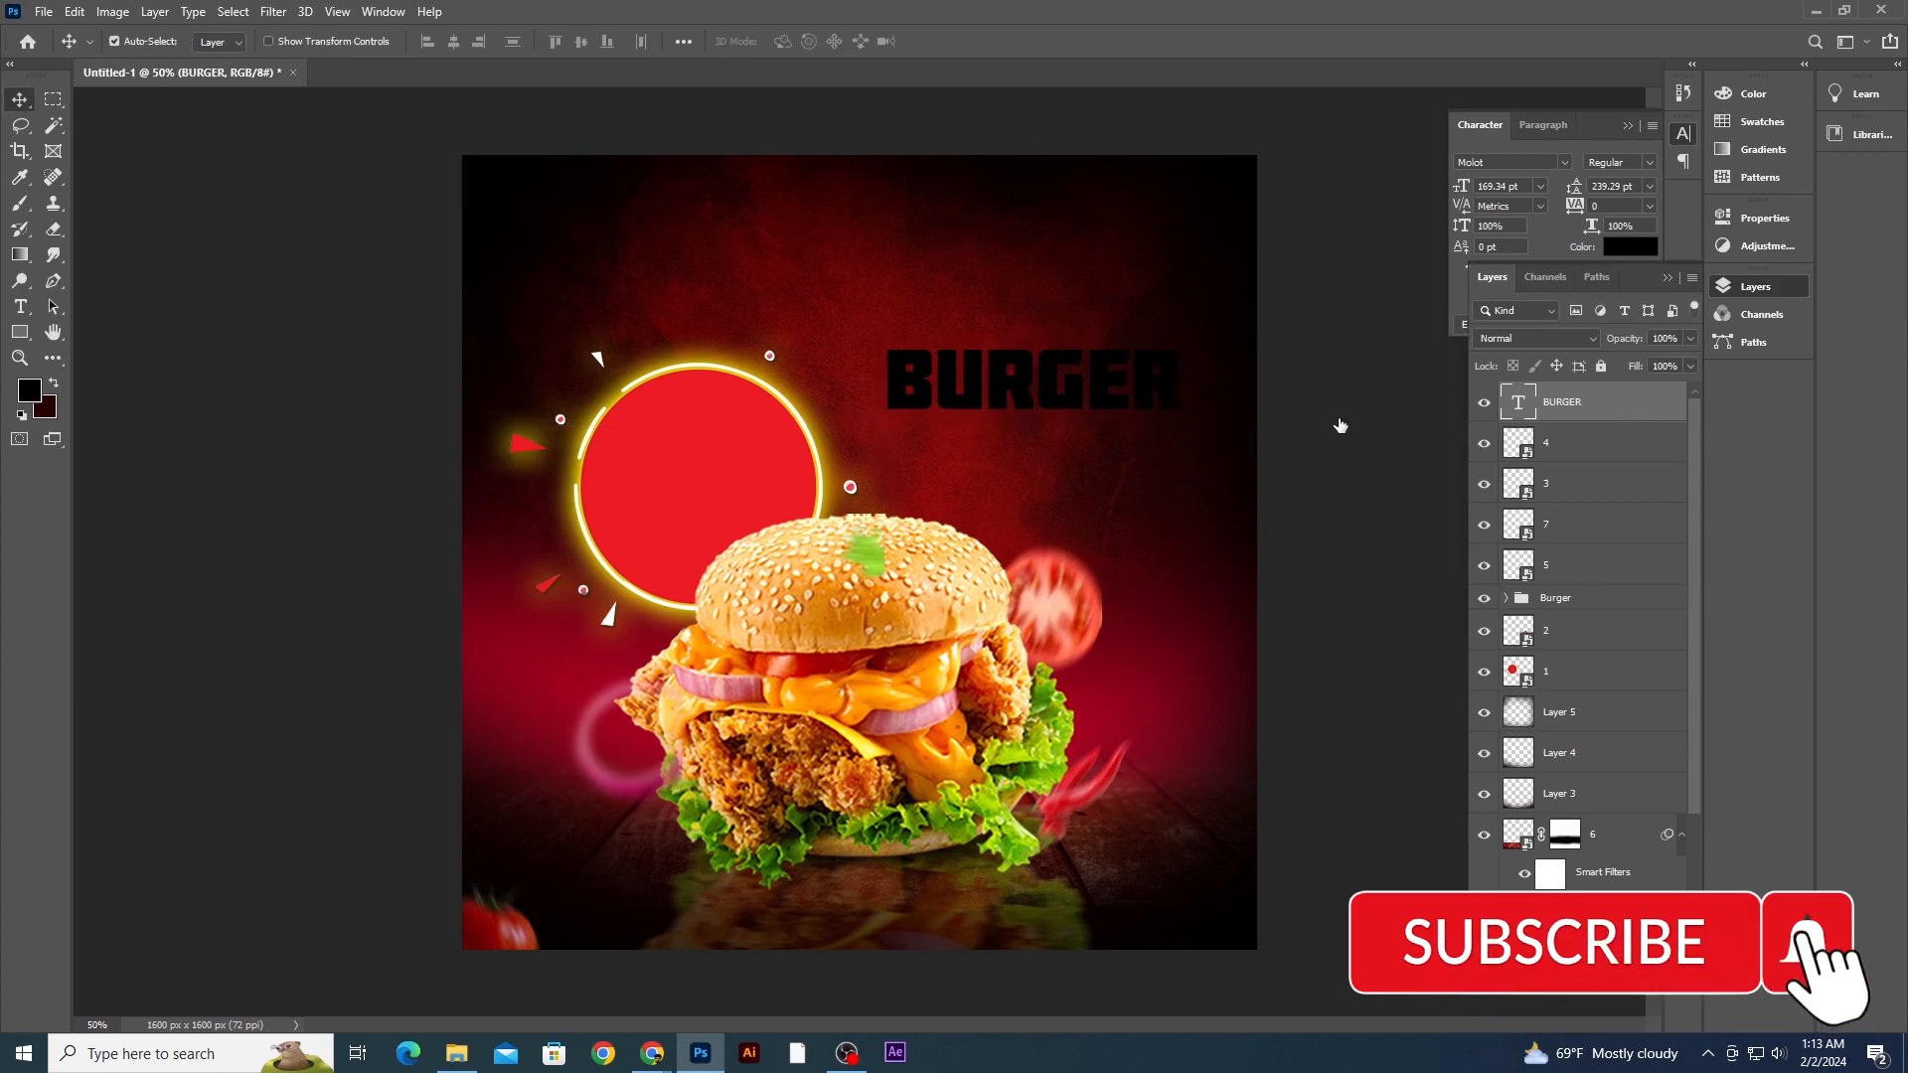
double_click(1613, 417)
click(882, 781)
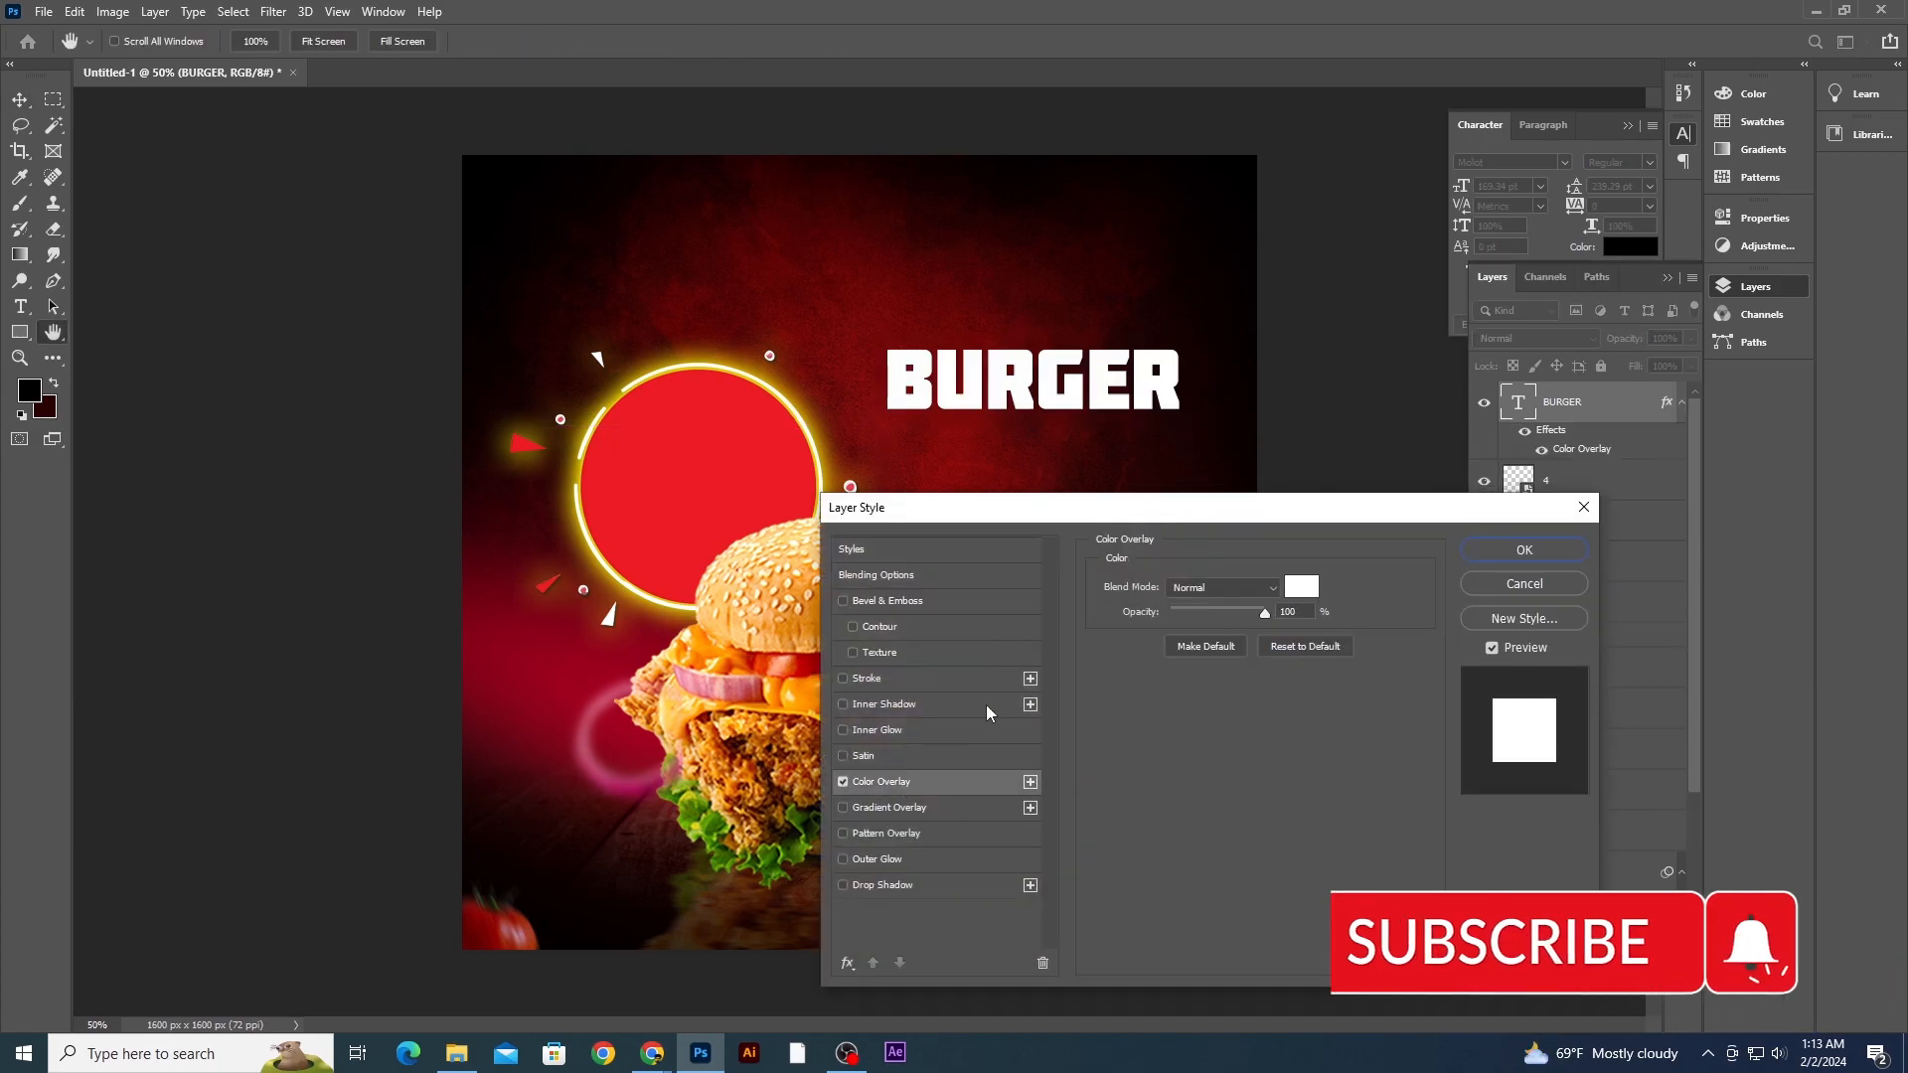
click(1524, 549)
mouse_move(1153, 408)
mouse_down()
mouse_move(1202, 383)
mouse_move(1166, 411)
mouse_up()
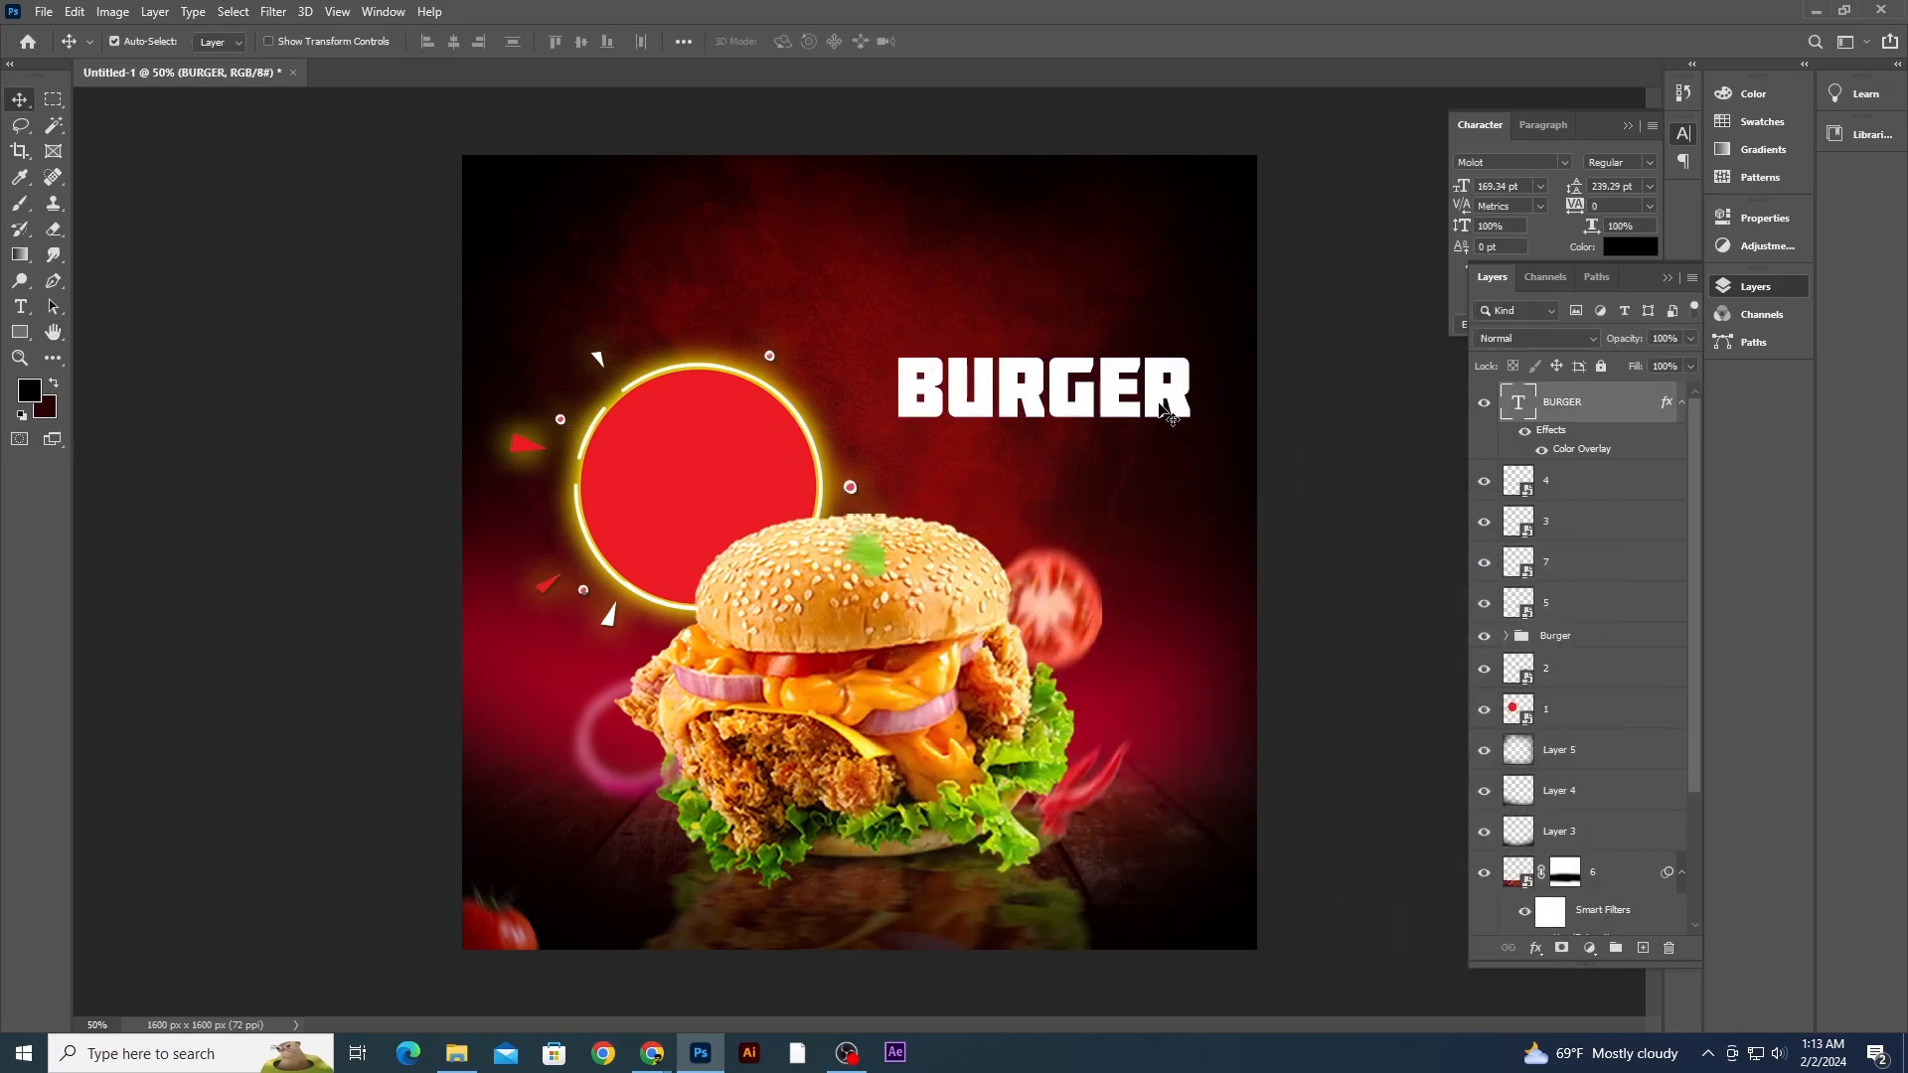
- Change the BURGER text's font to AWAKENNING
click(1526, 162)
text(A)
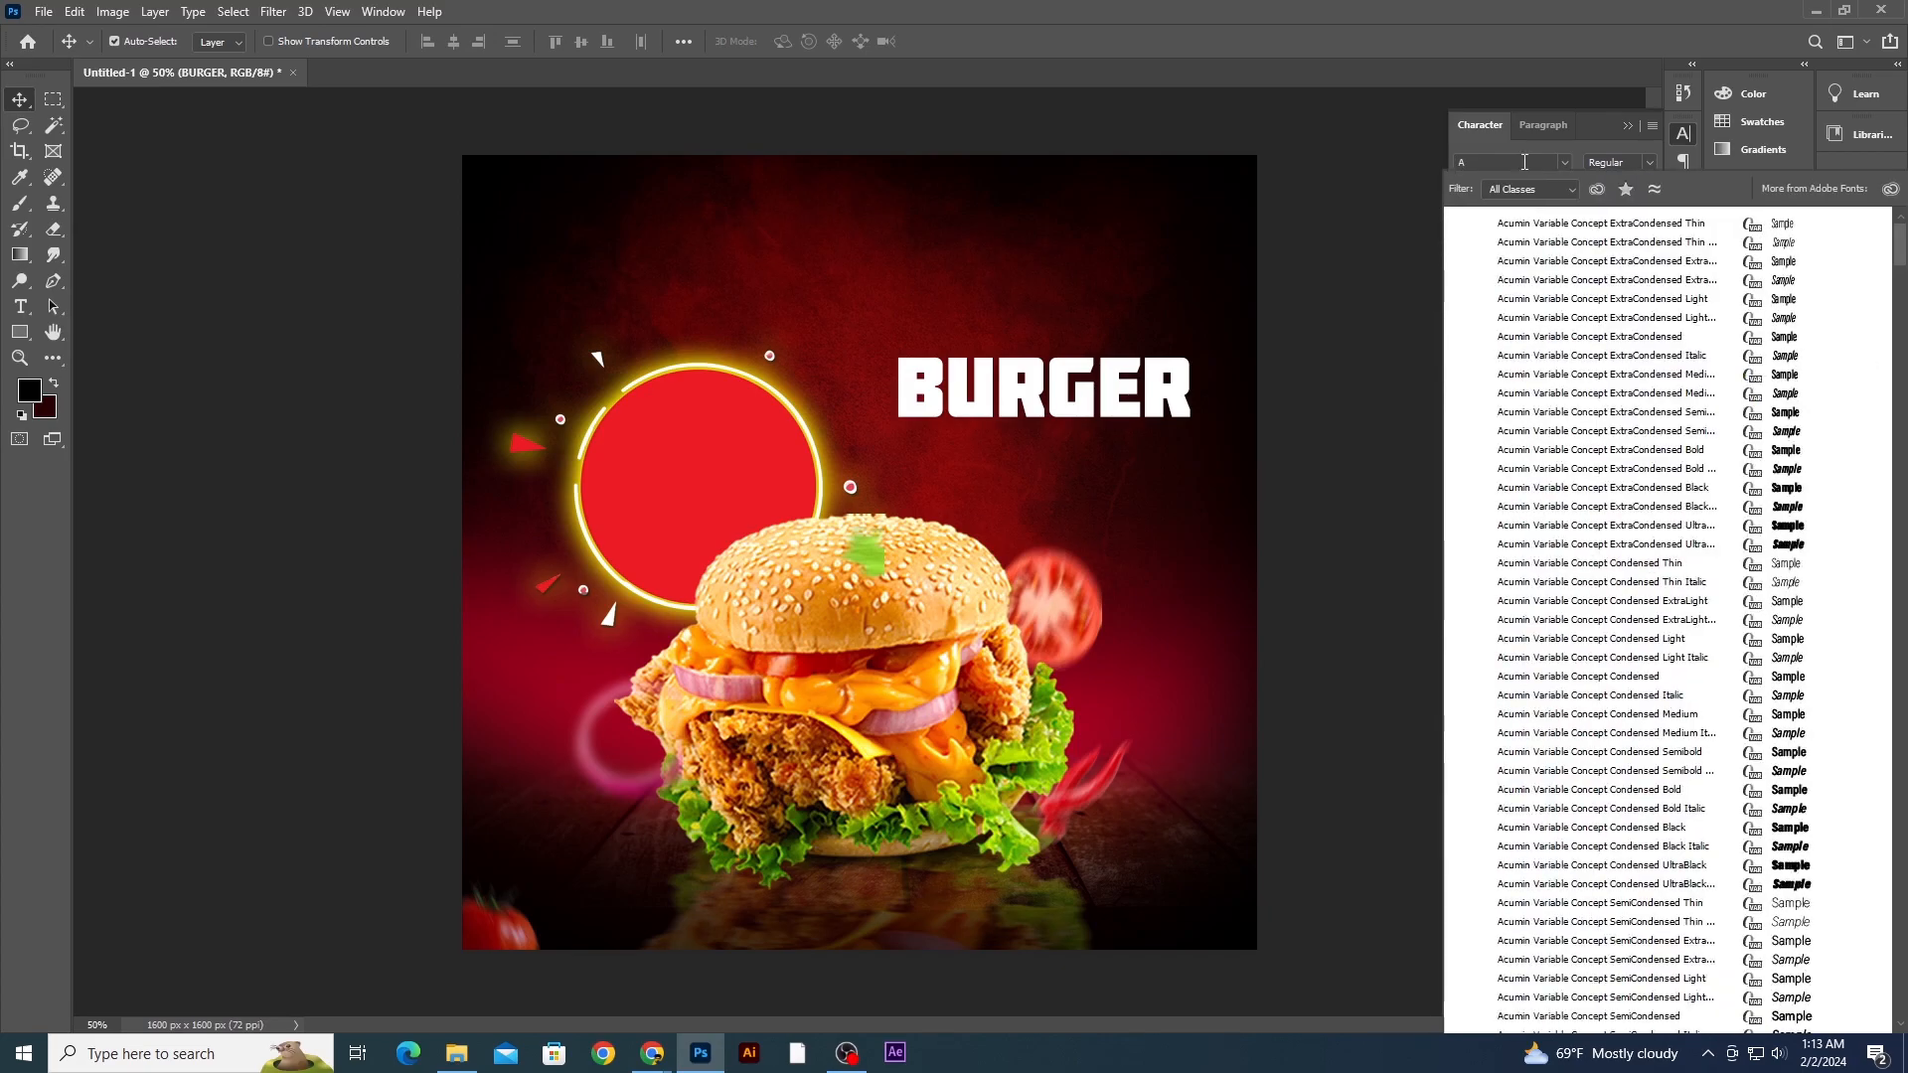
text(w)
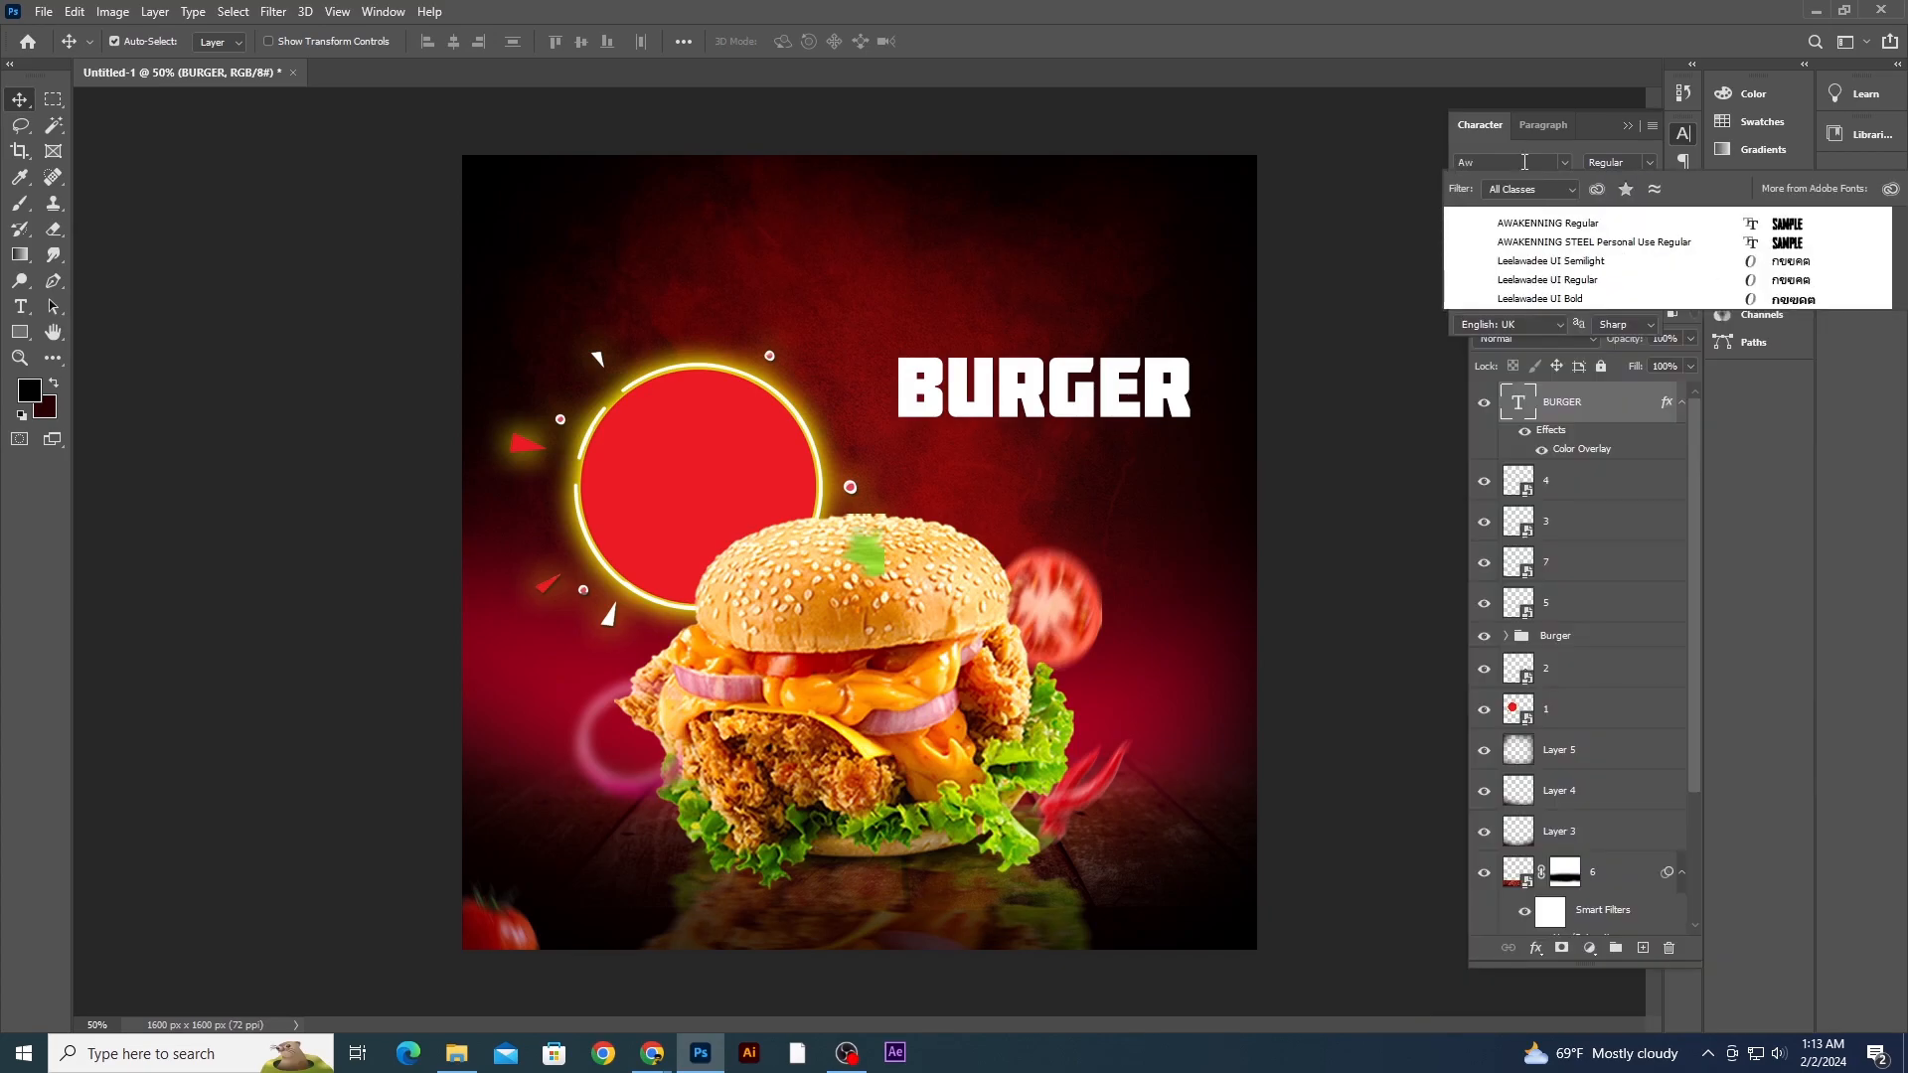
text(a)
key(Return)
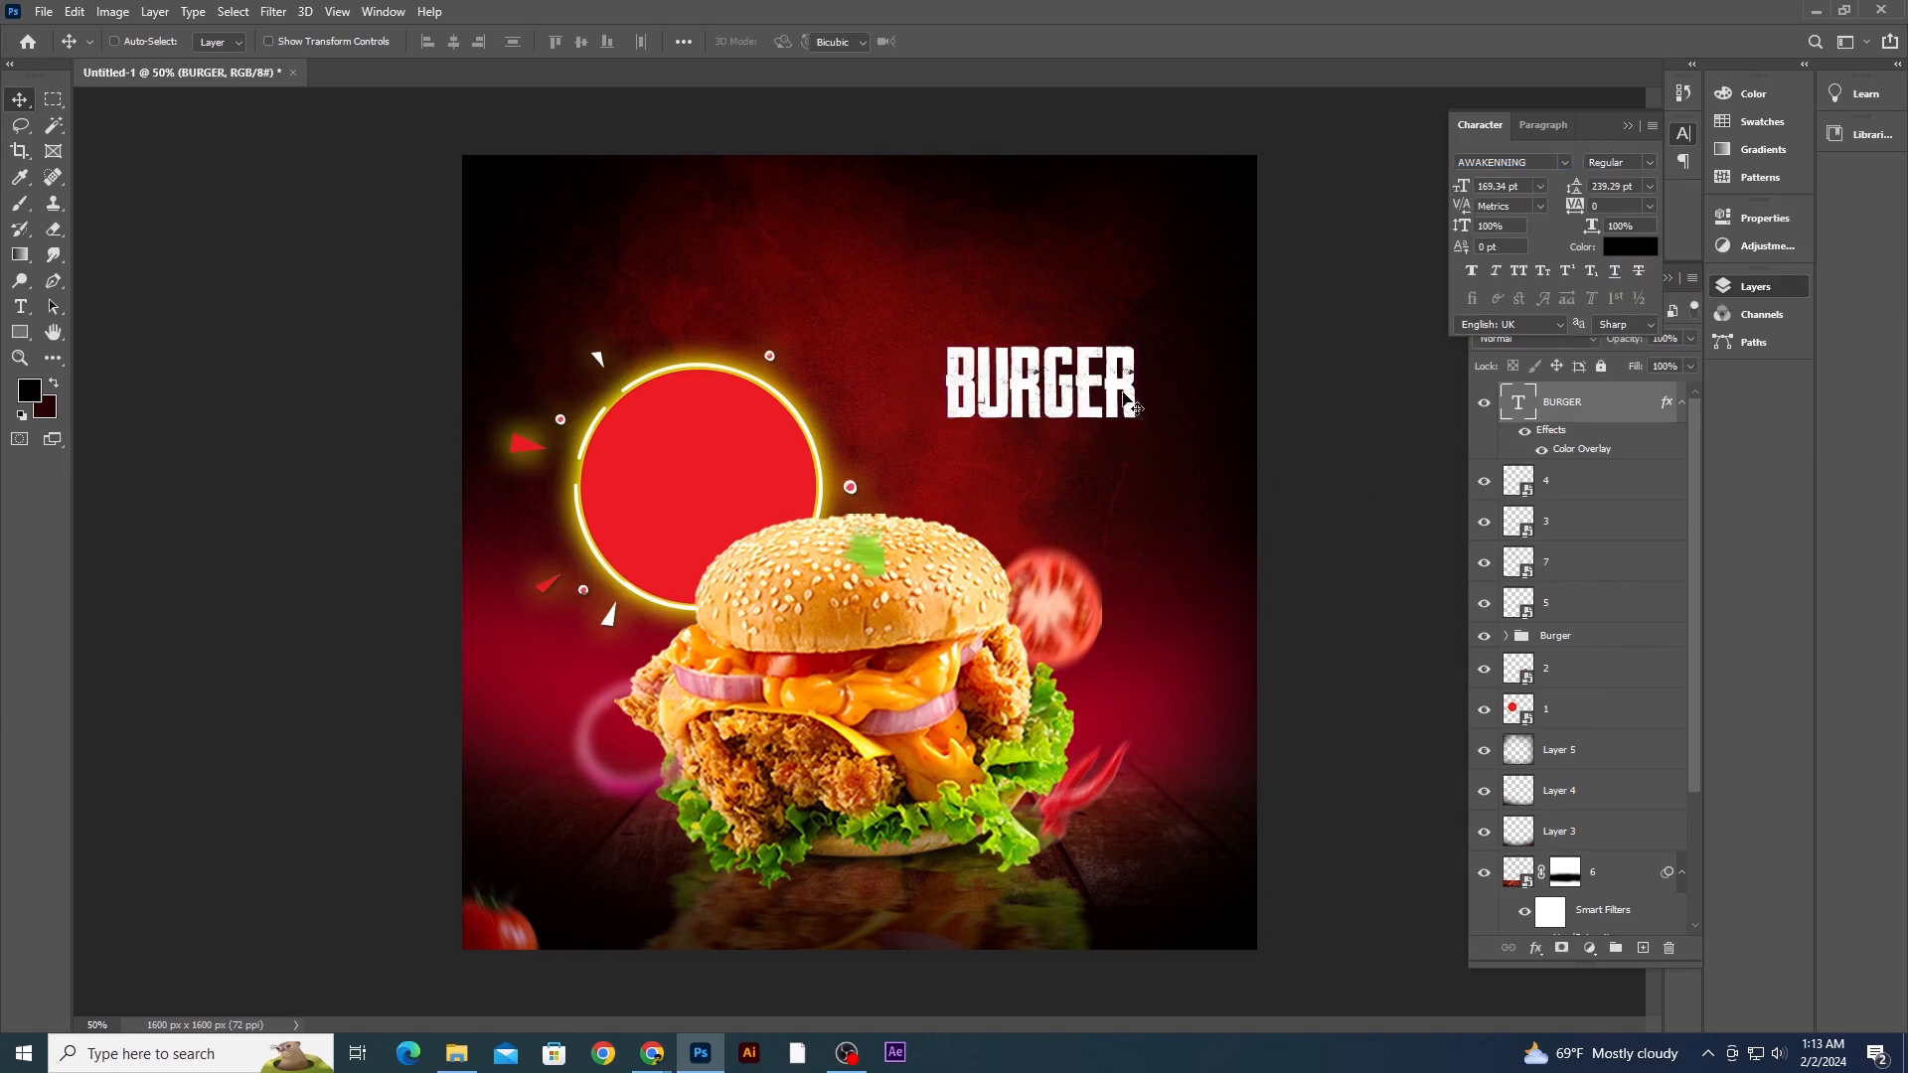
- Scale the BURGER text up and nudge it into place on the right
key(ctrl+t)
drag(1145, 343, 1195, 325)
key(Return)
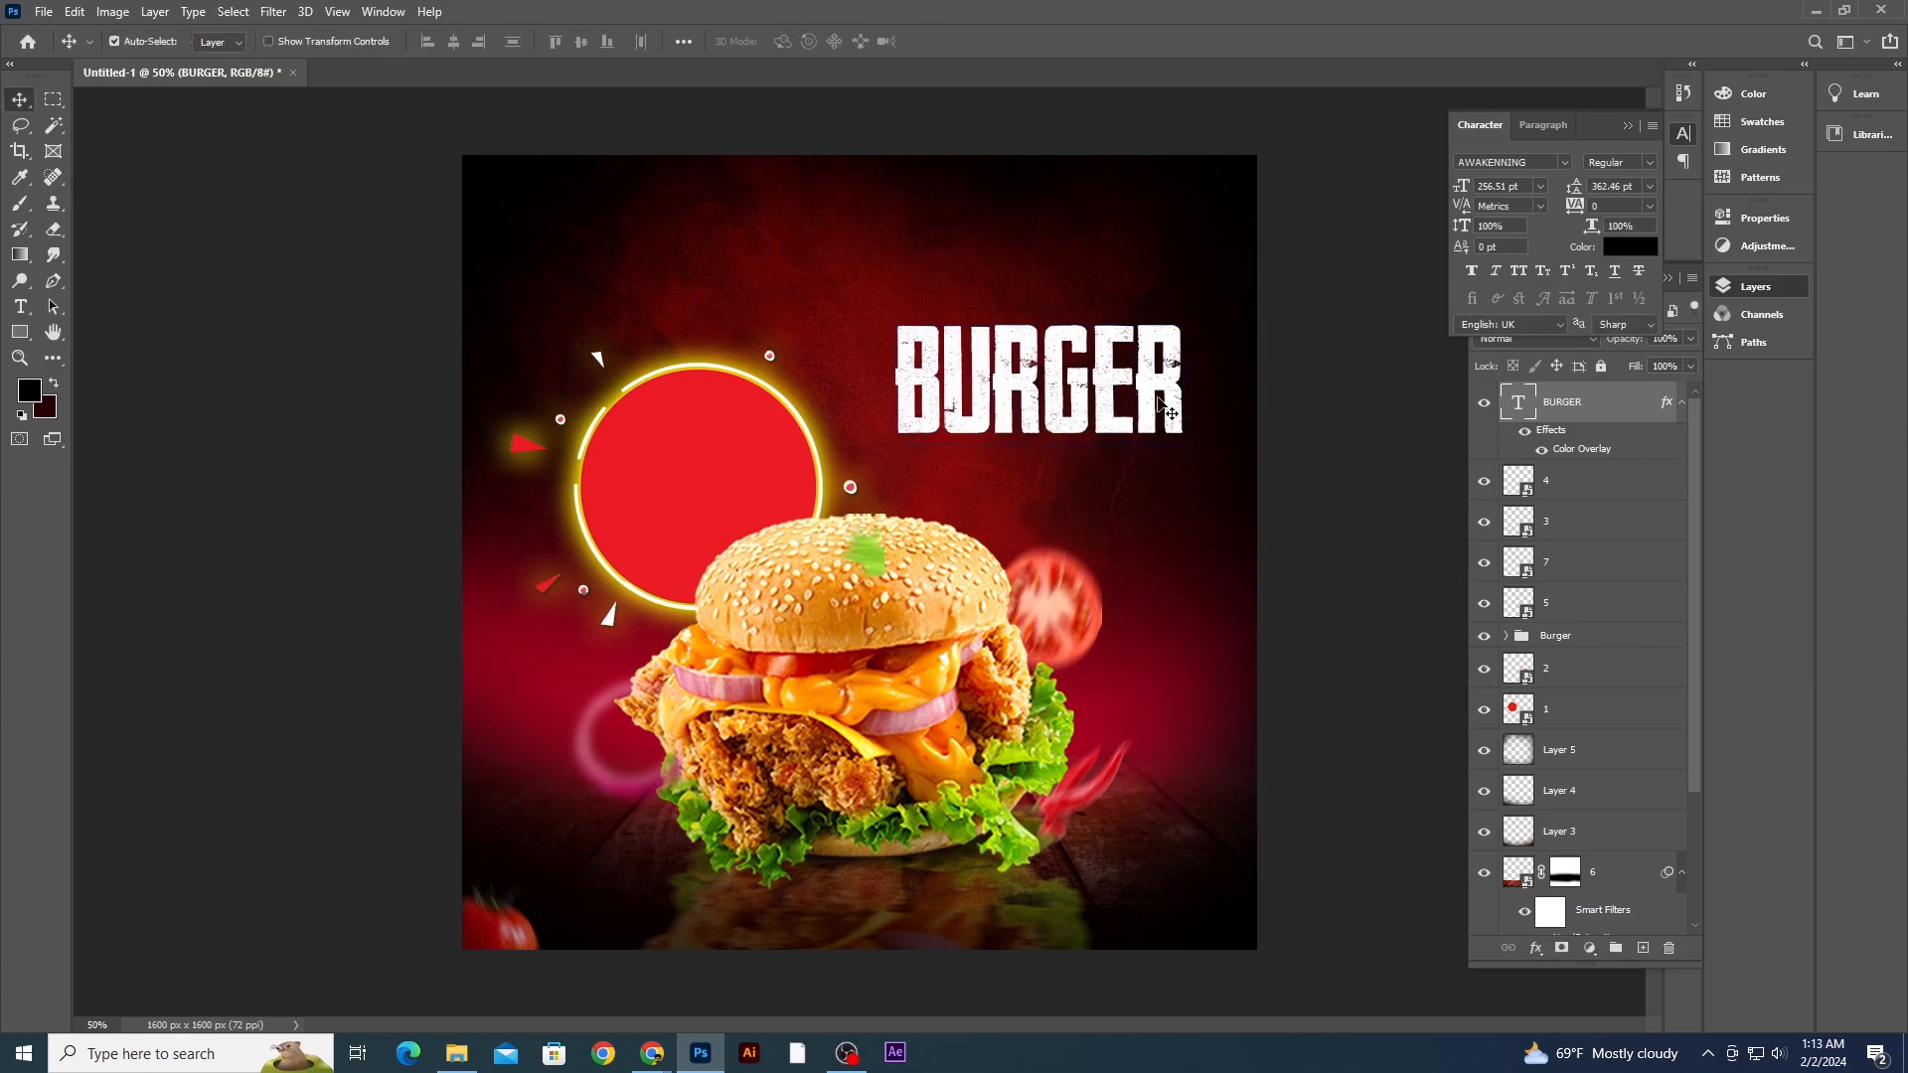
drag(1149, 394, 1159, 394)
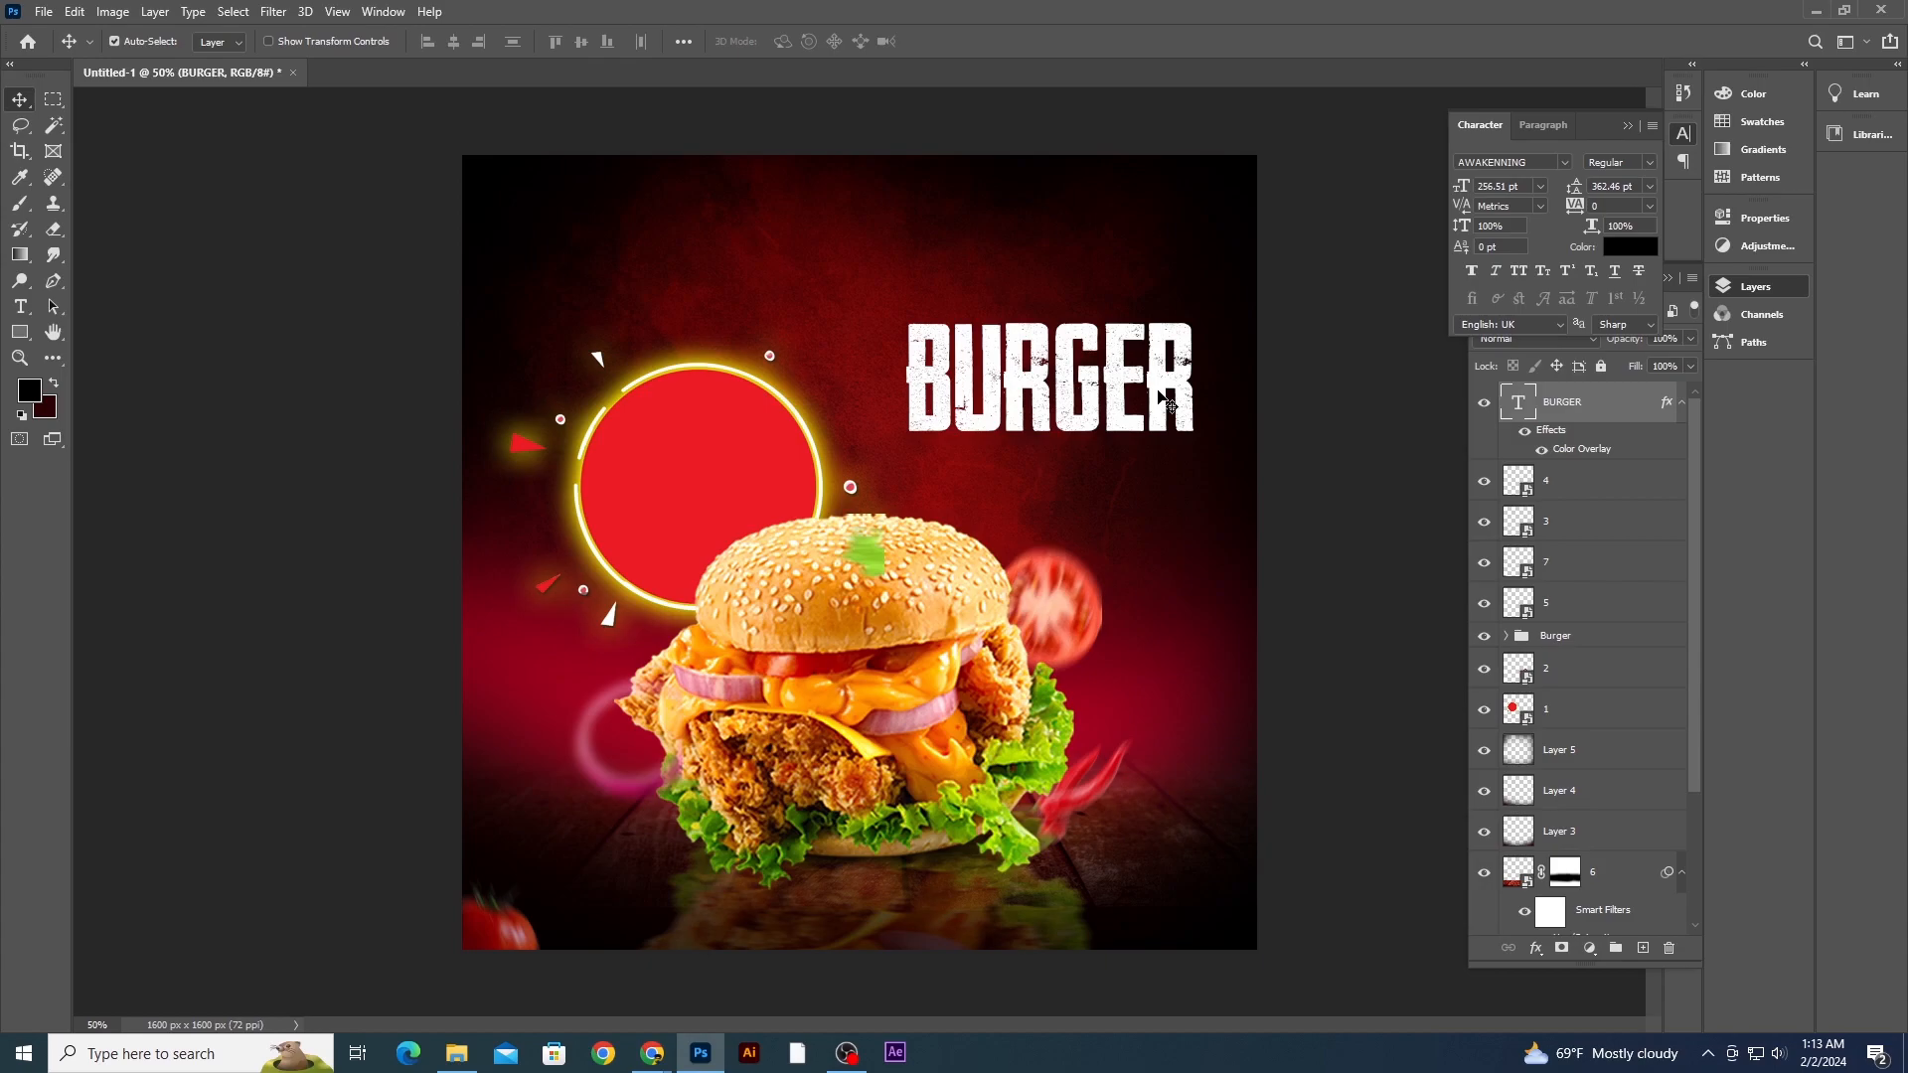
- Duplicate the BURGER text above itself and change the copy's text to Delicious
drag(1198, 402, 1118, 274)
key(t)
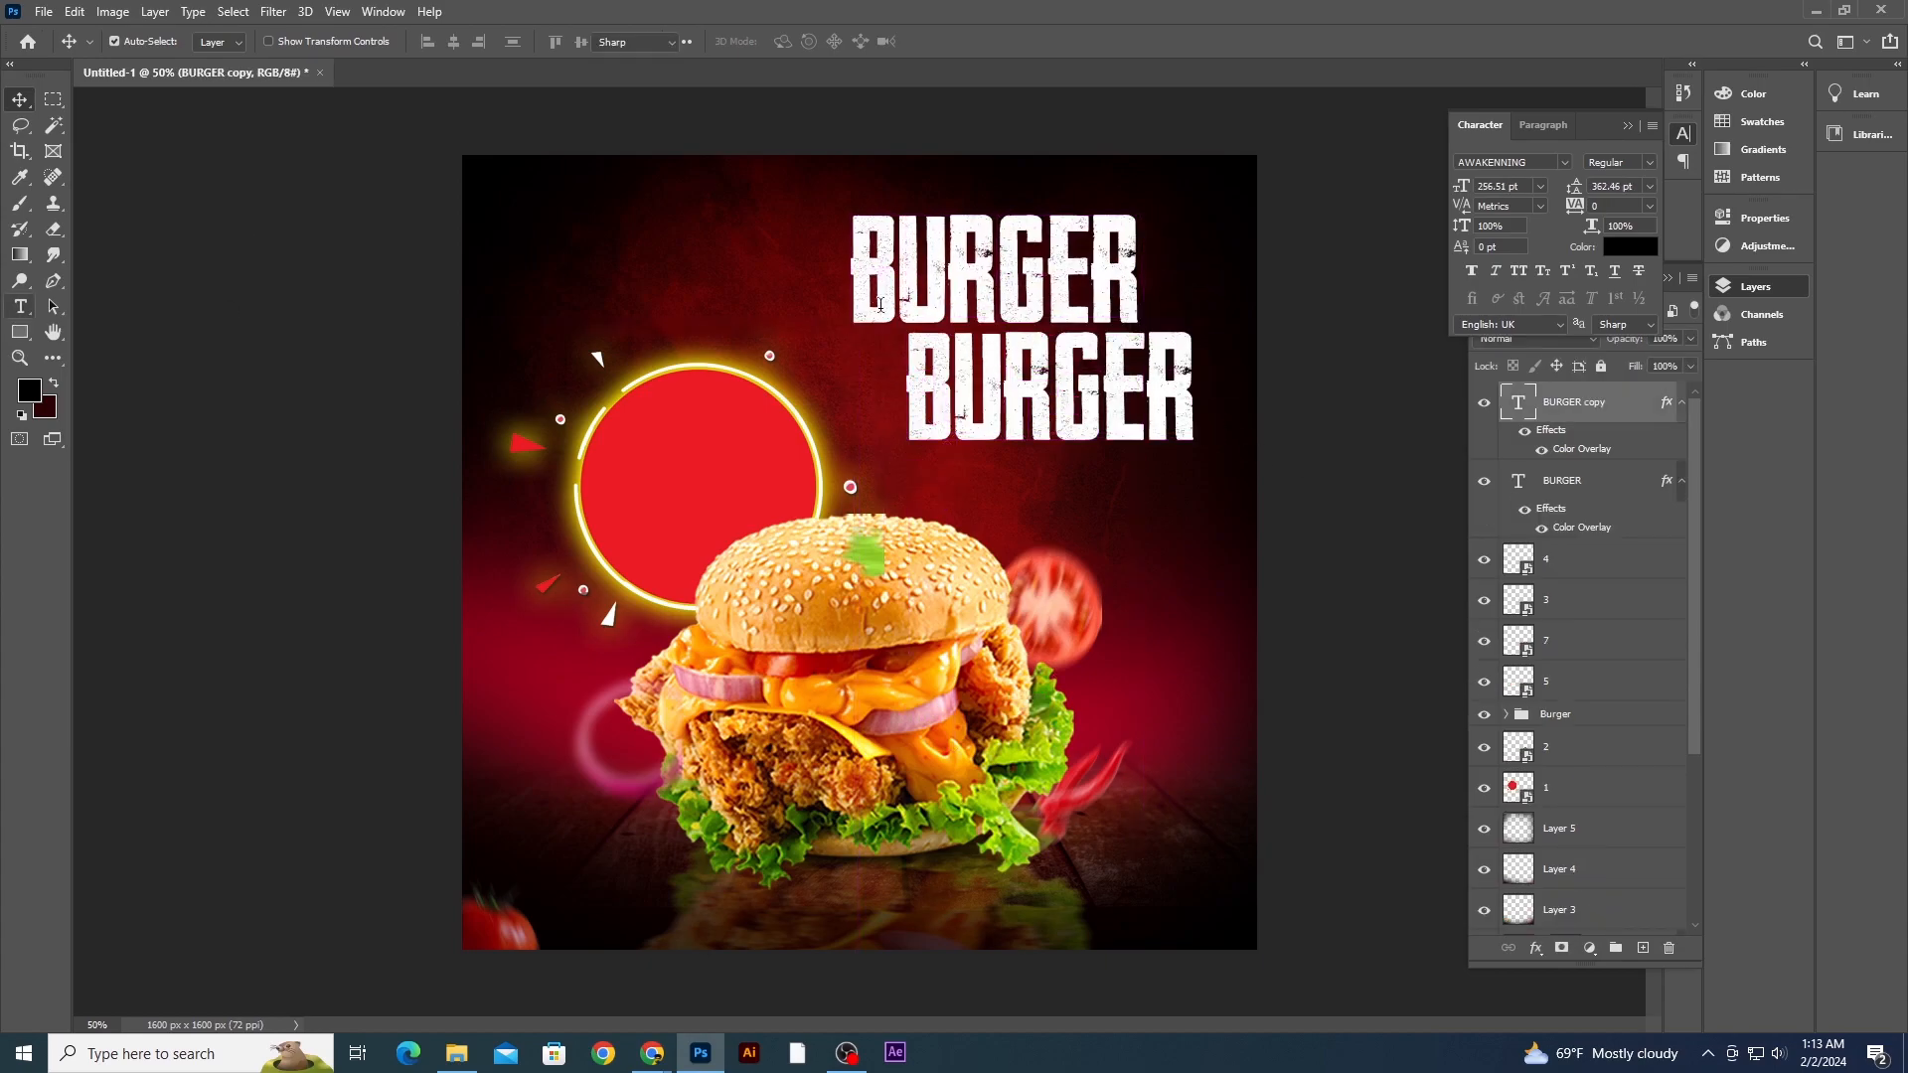
double_click(947, 280)
text(De)
click(19, 99)
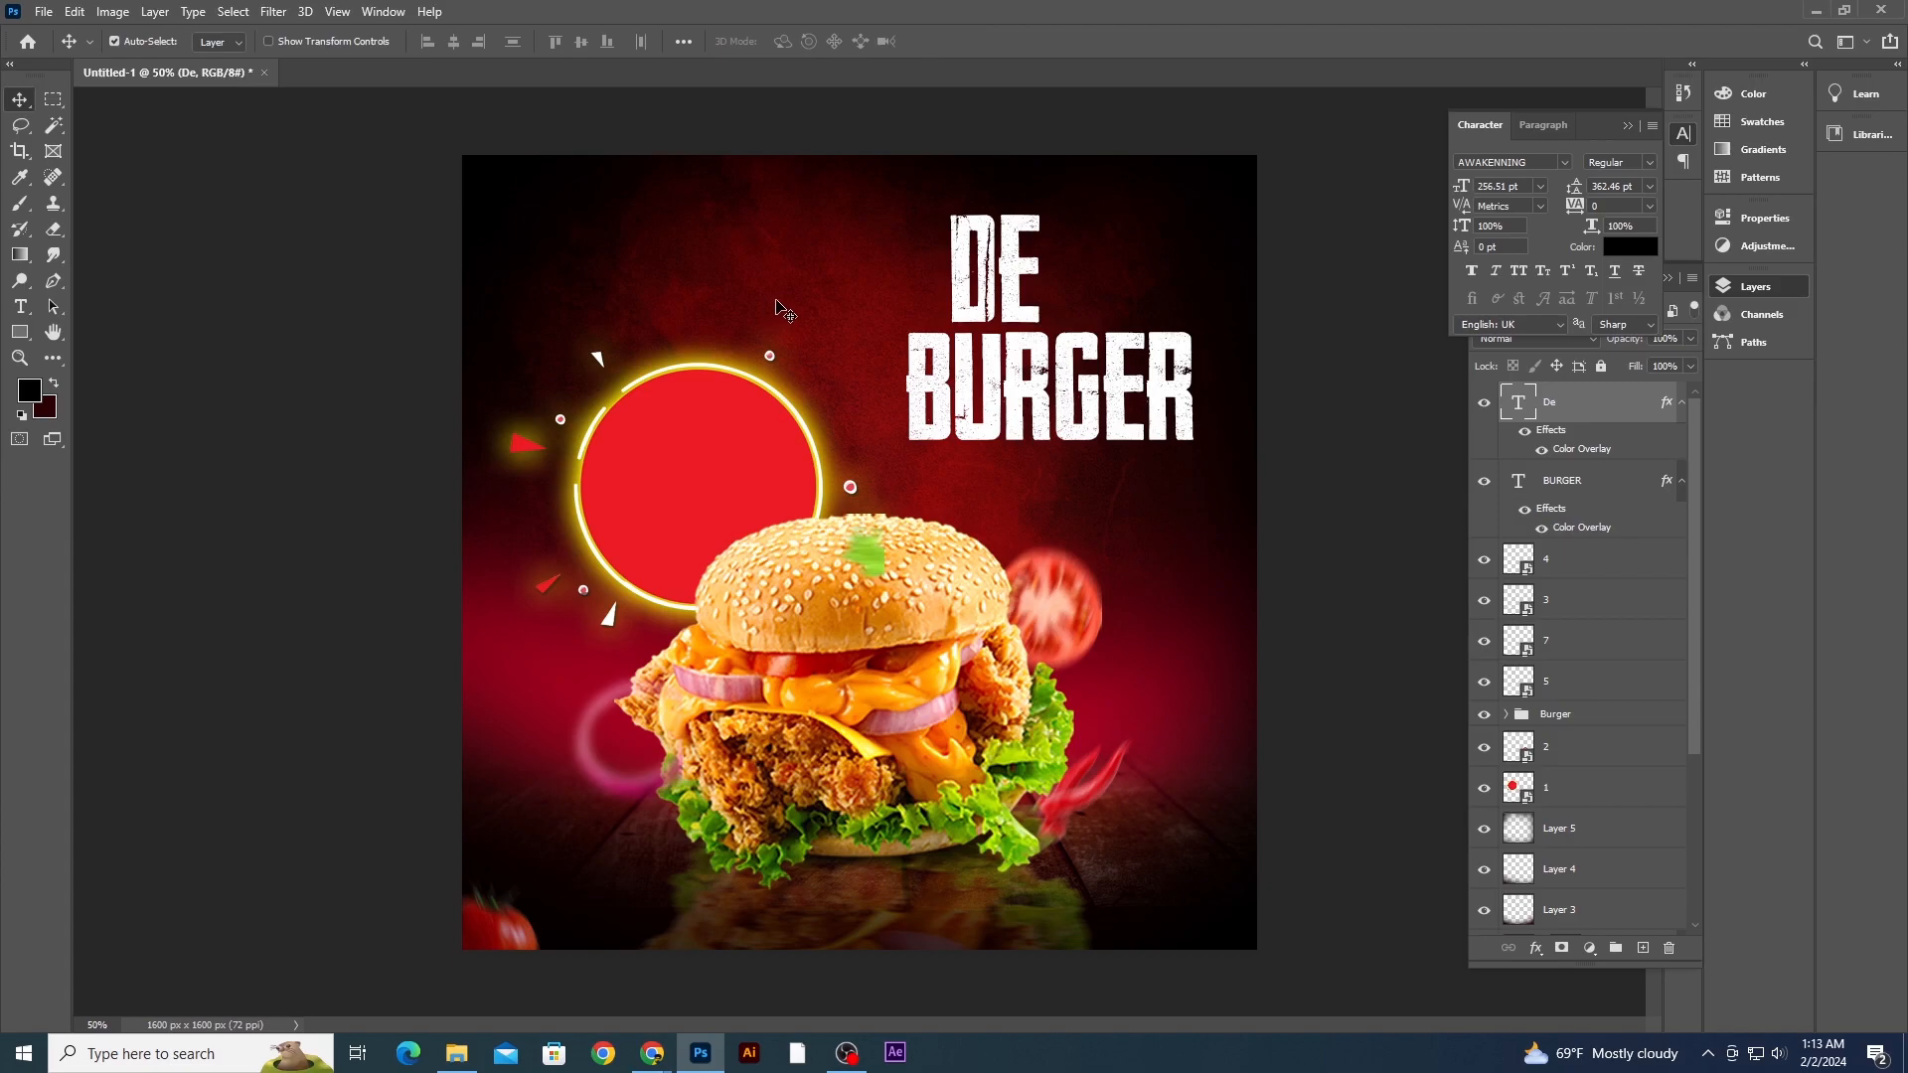
key(i)
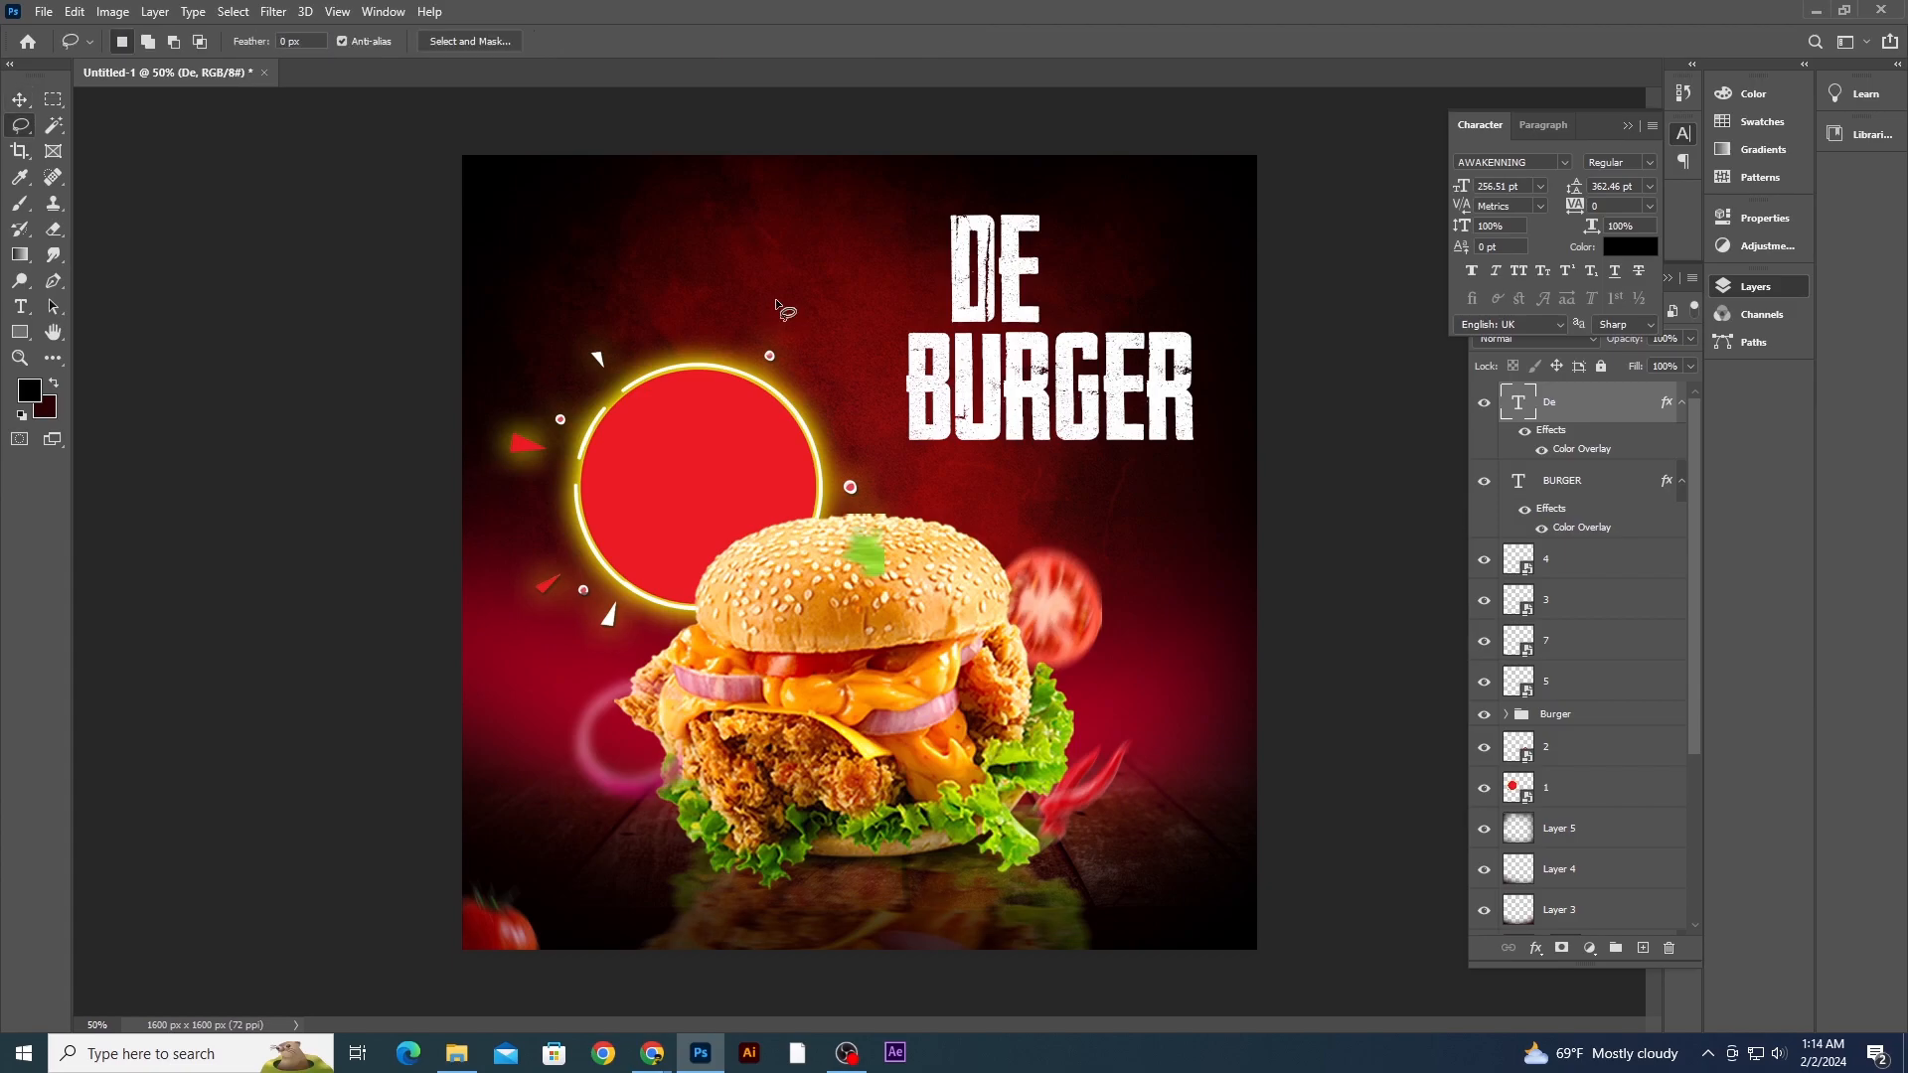
click(21, 307)
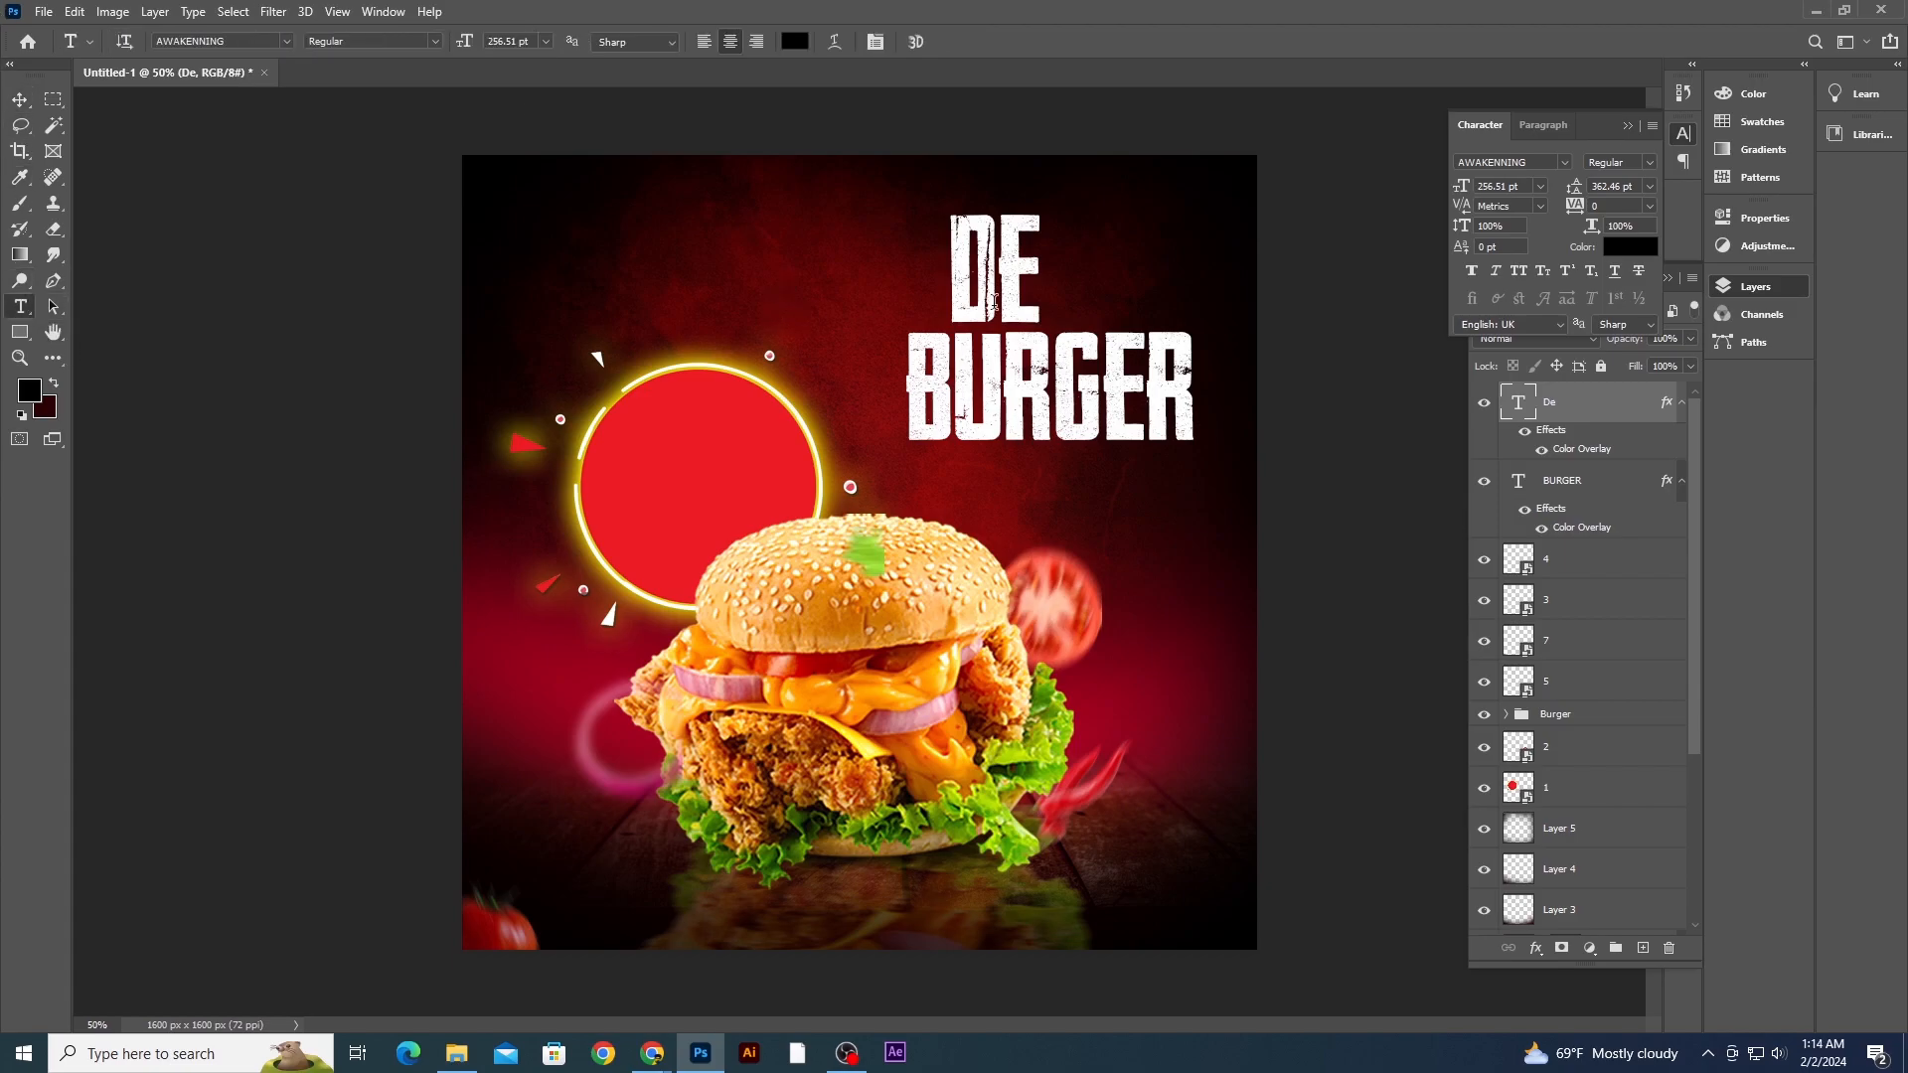
click(1026, 281)
text(li)
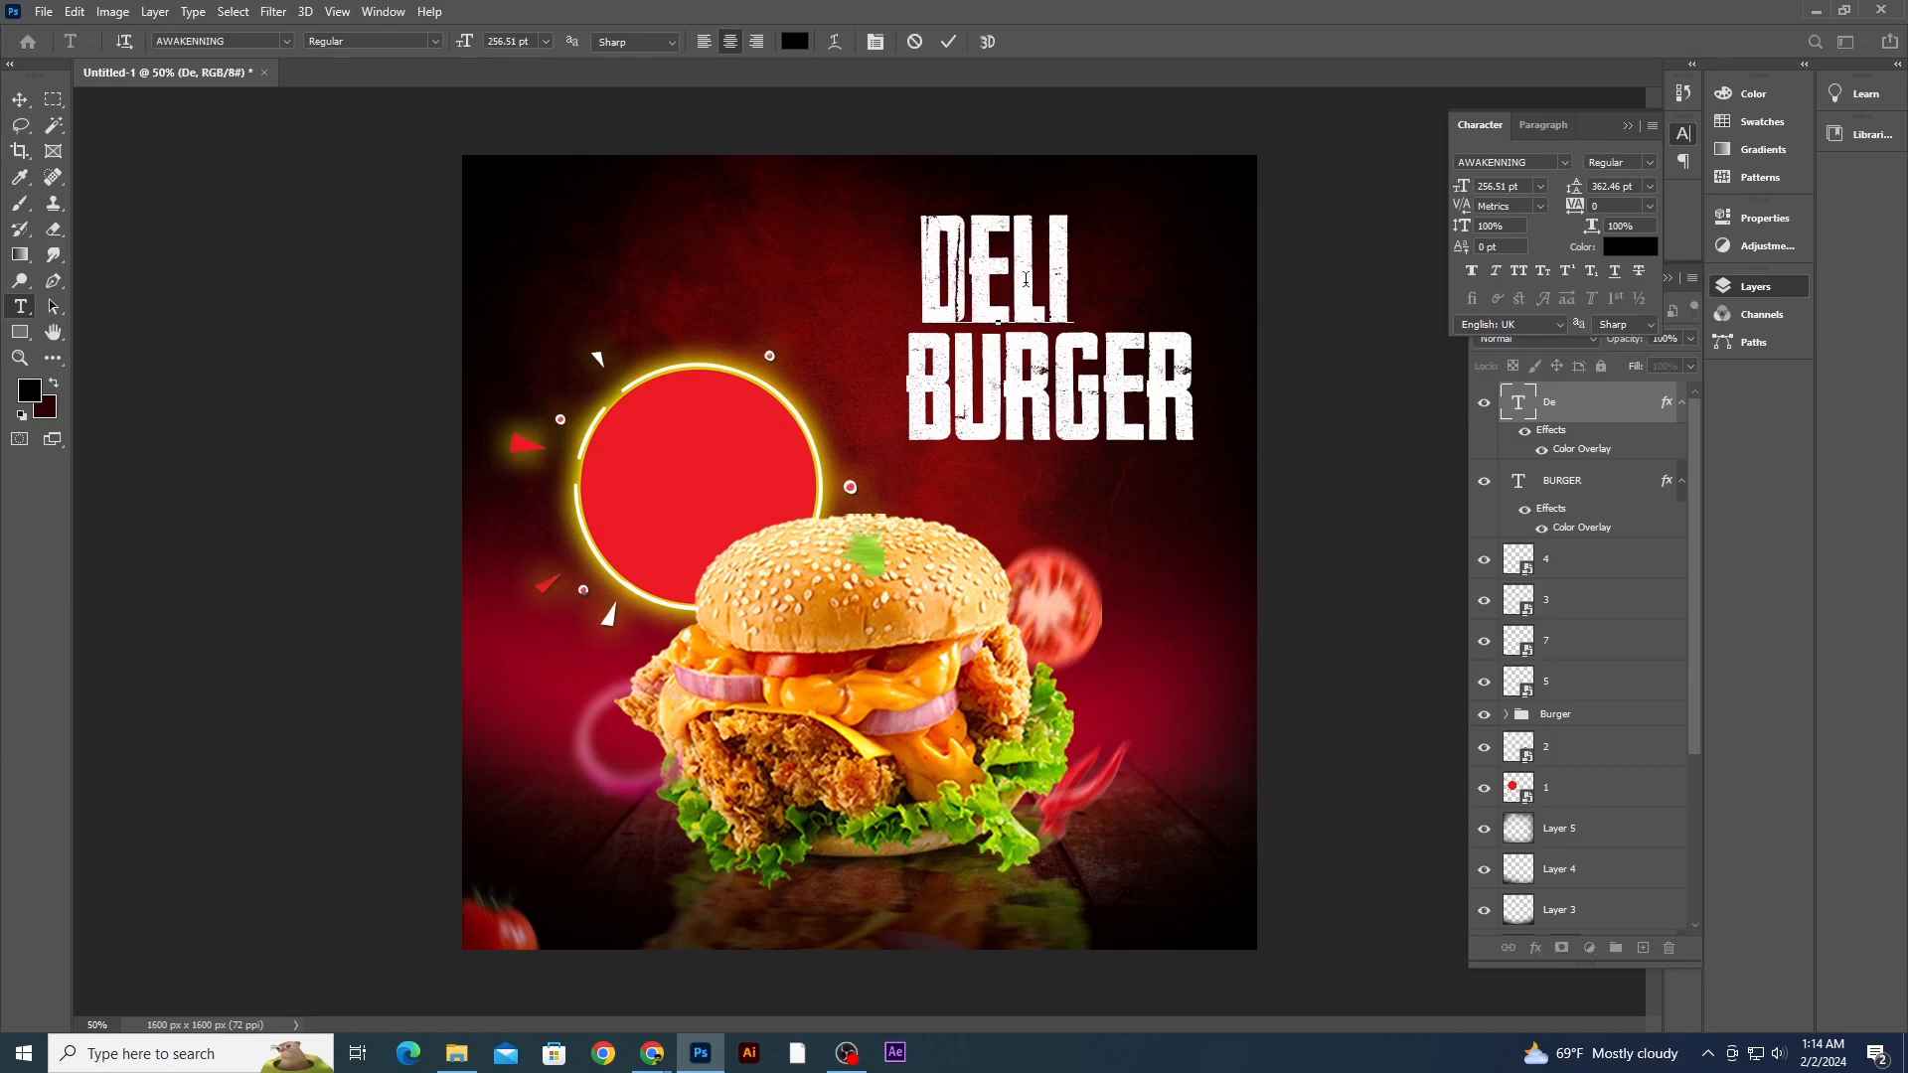
text(ci)
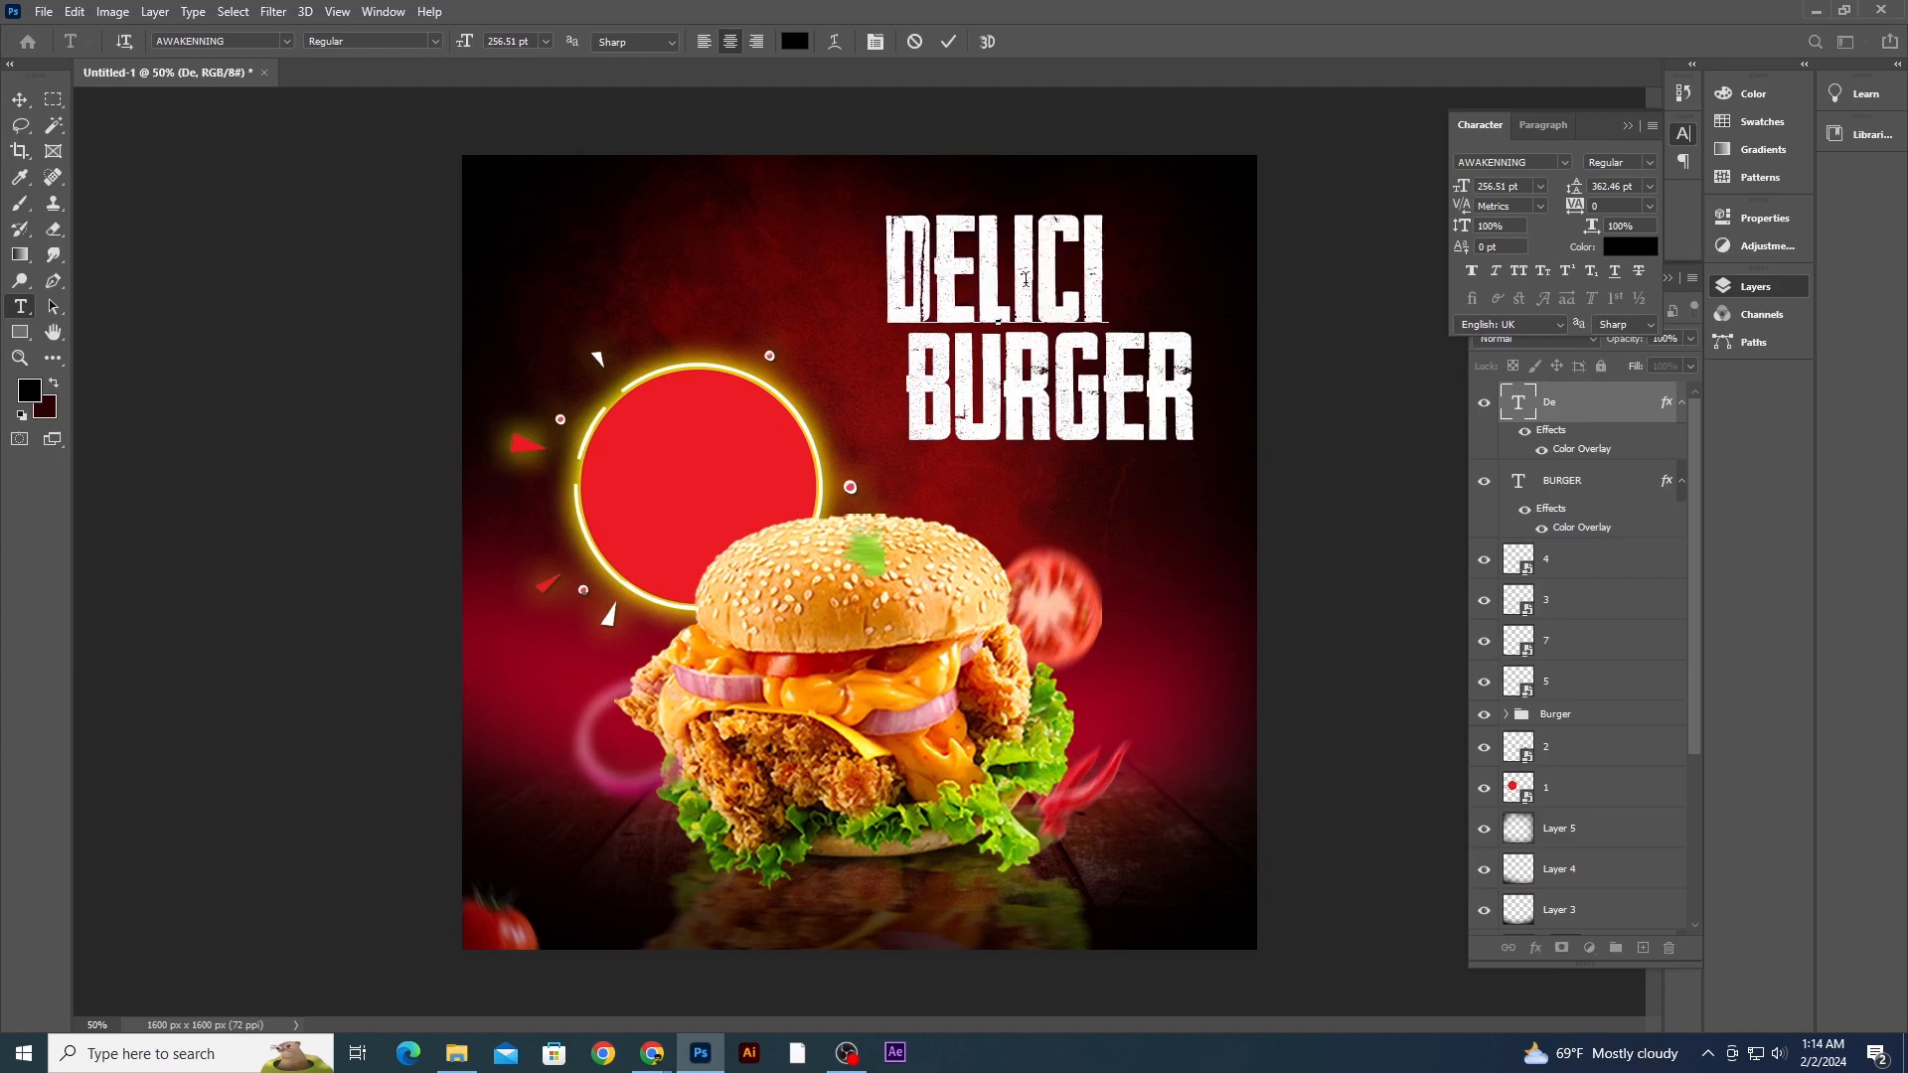
text(ous)
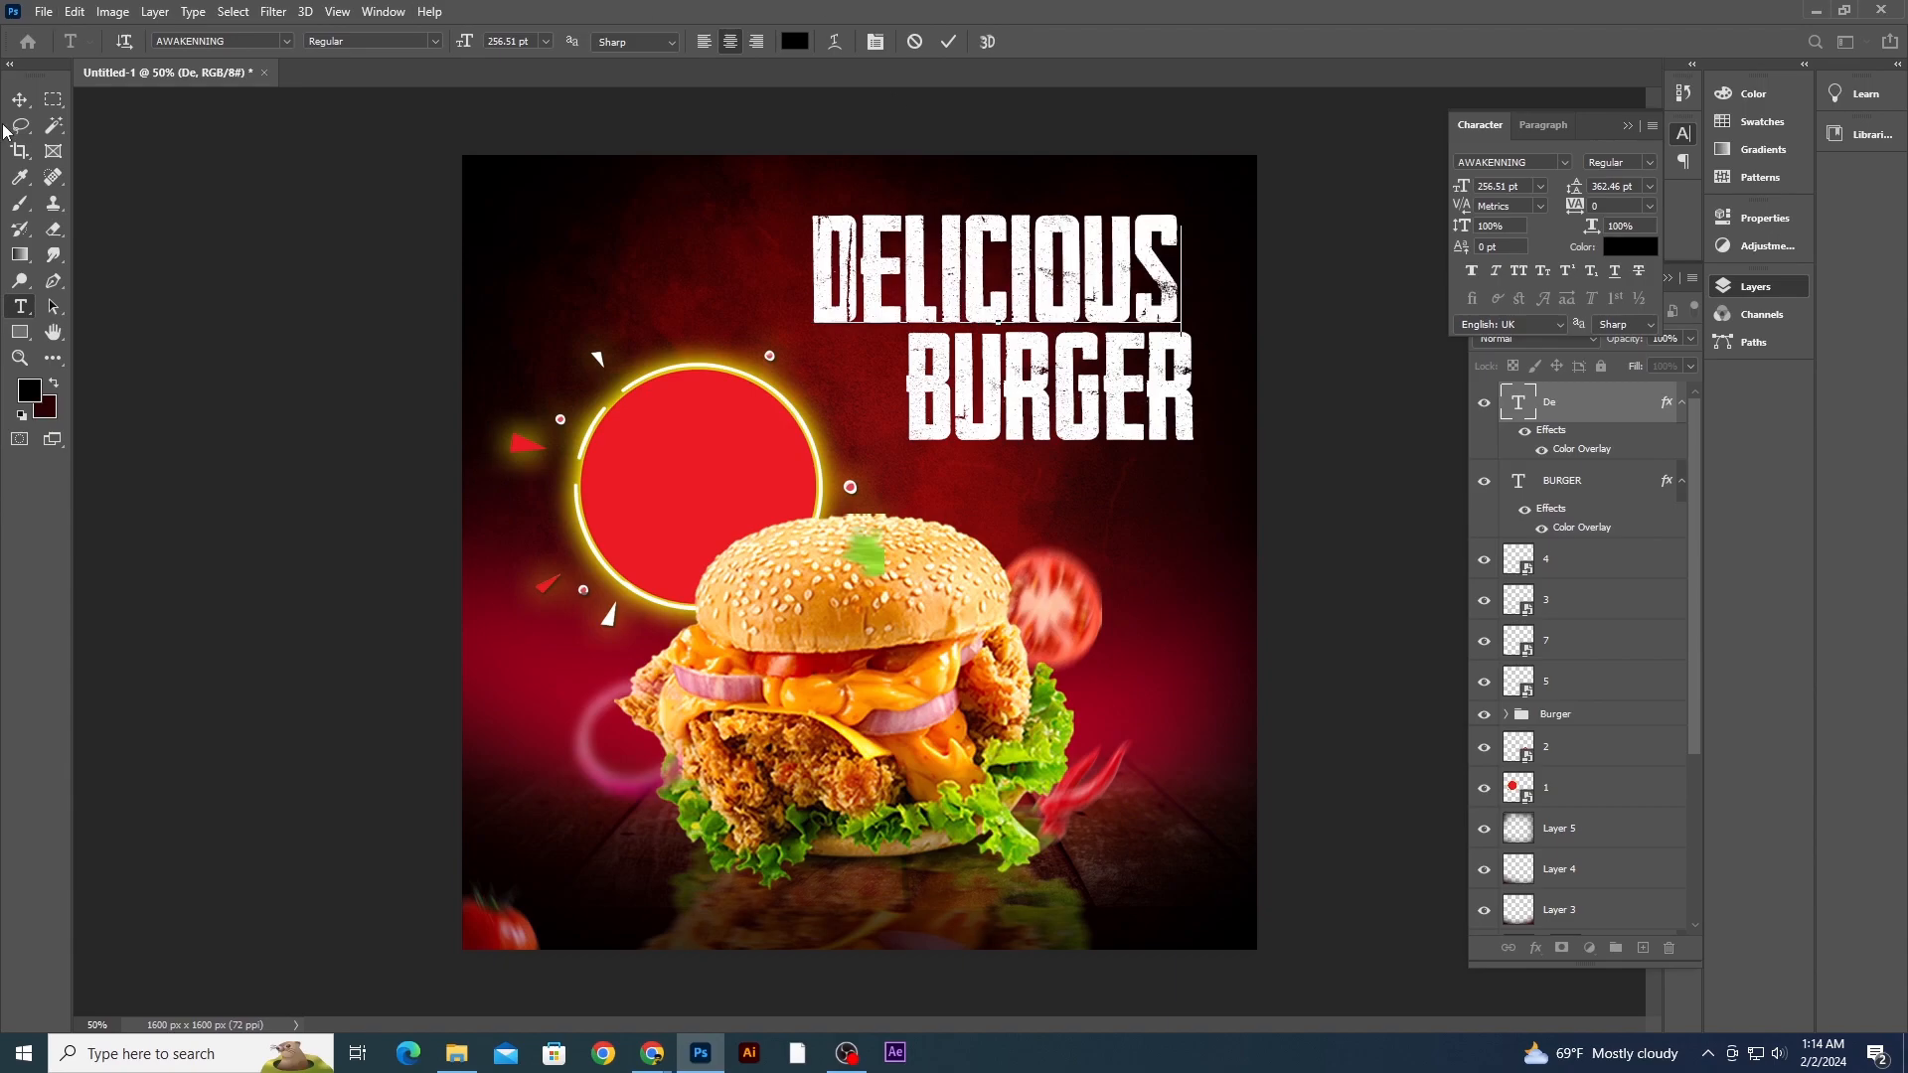
click(20, 100)
- Set the Delicious text's font to Barcelony and scale it down above BURGER
click(1564, 162)
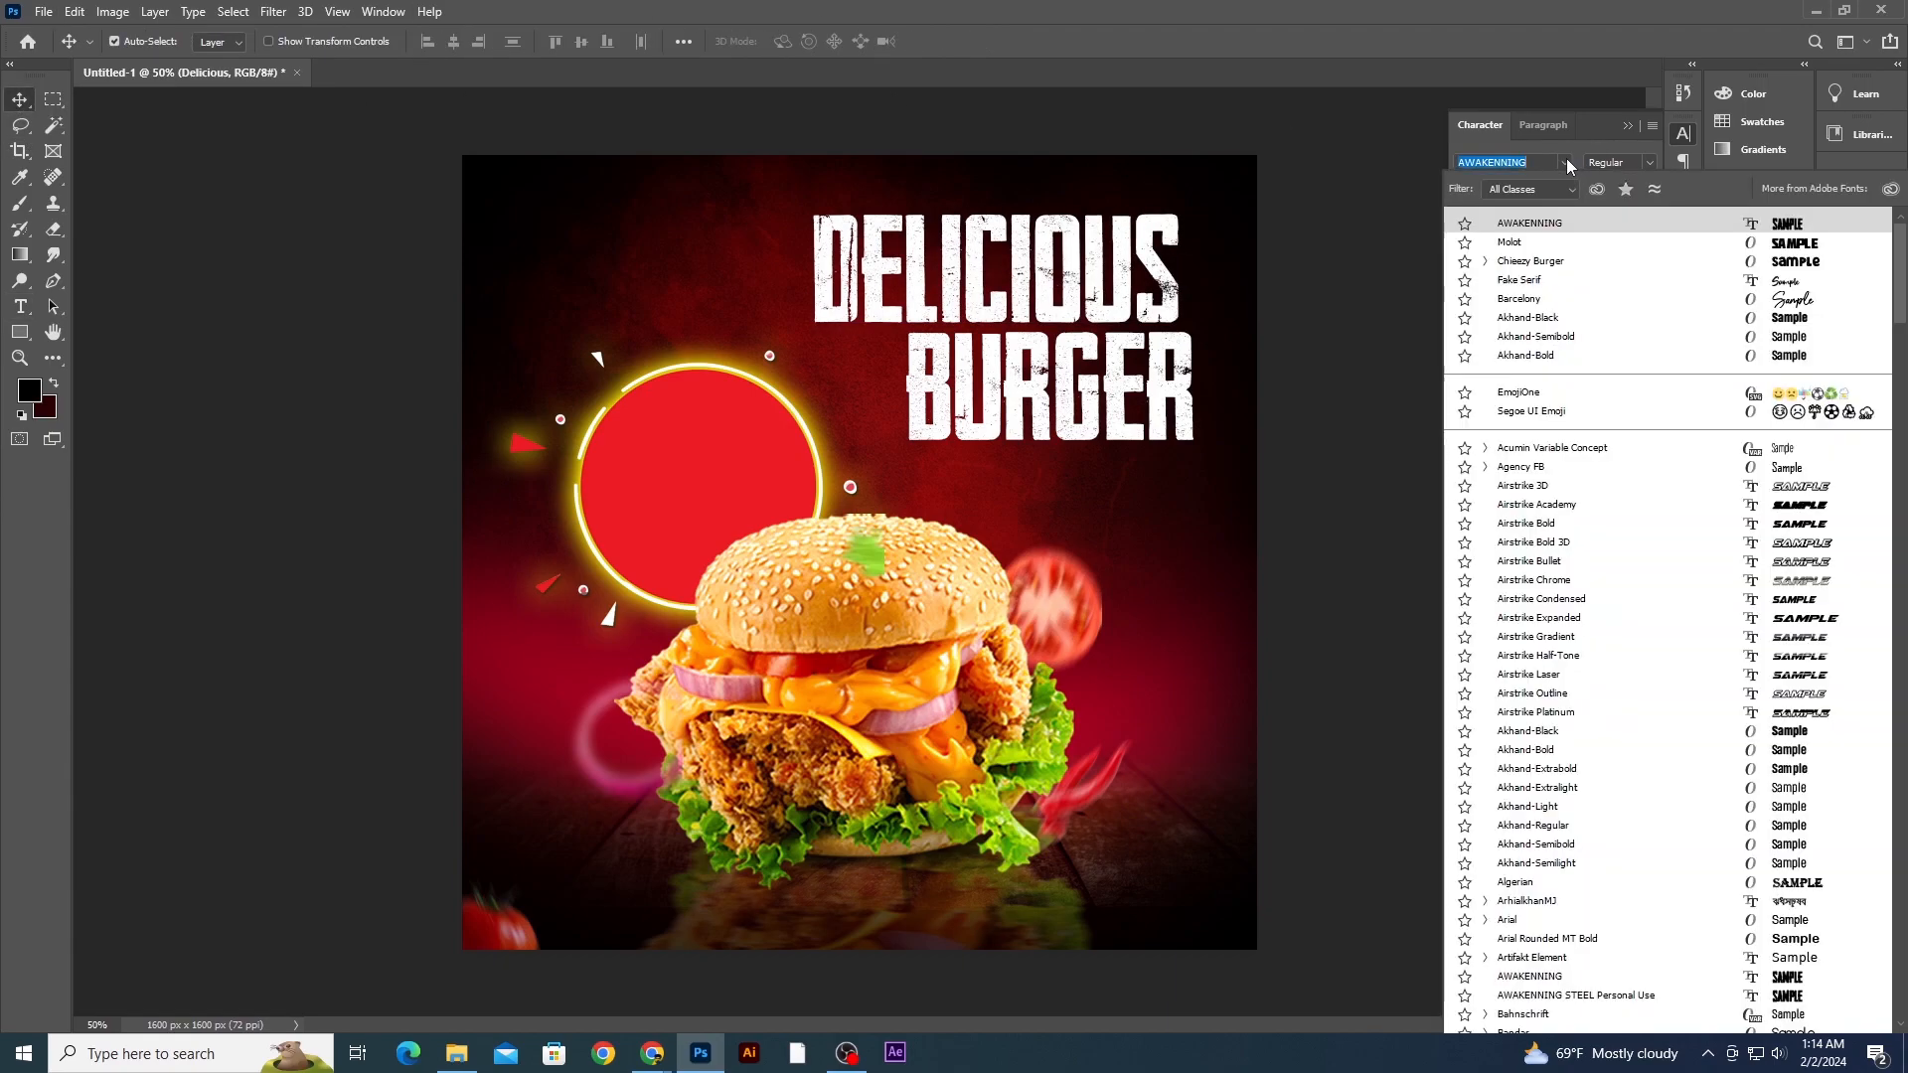
click(1531, 303)
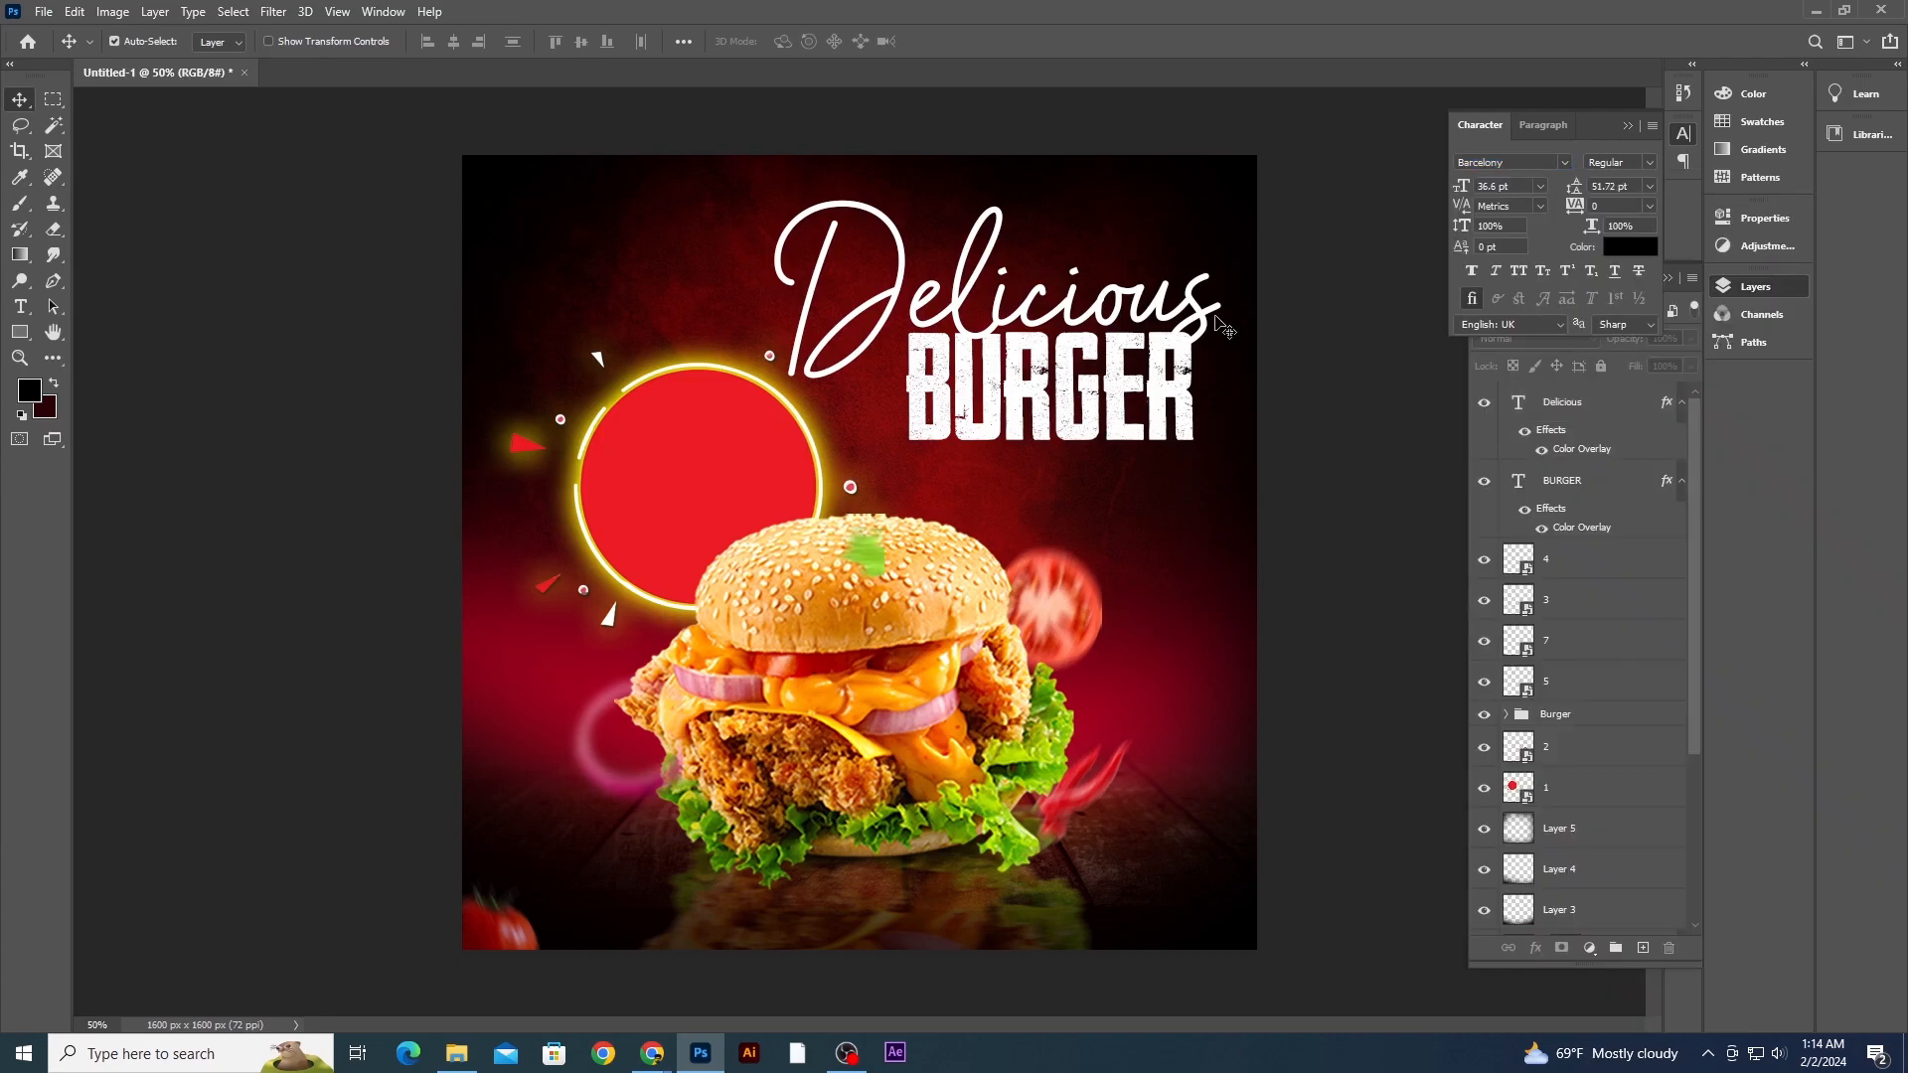
key(ctrl+t)
drag(1226, 205, 1141, 310)
key(Return)
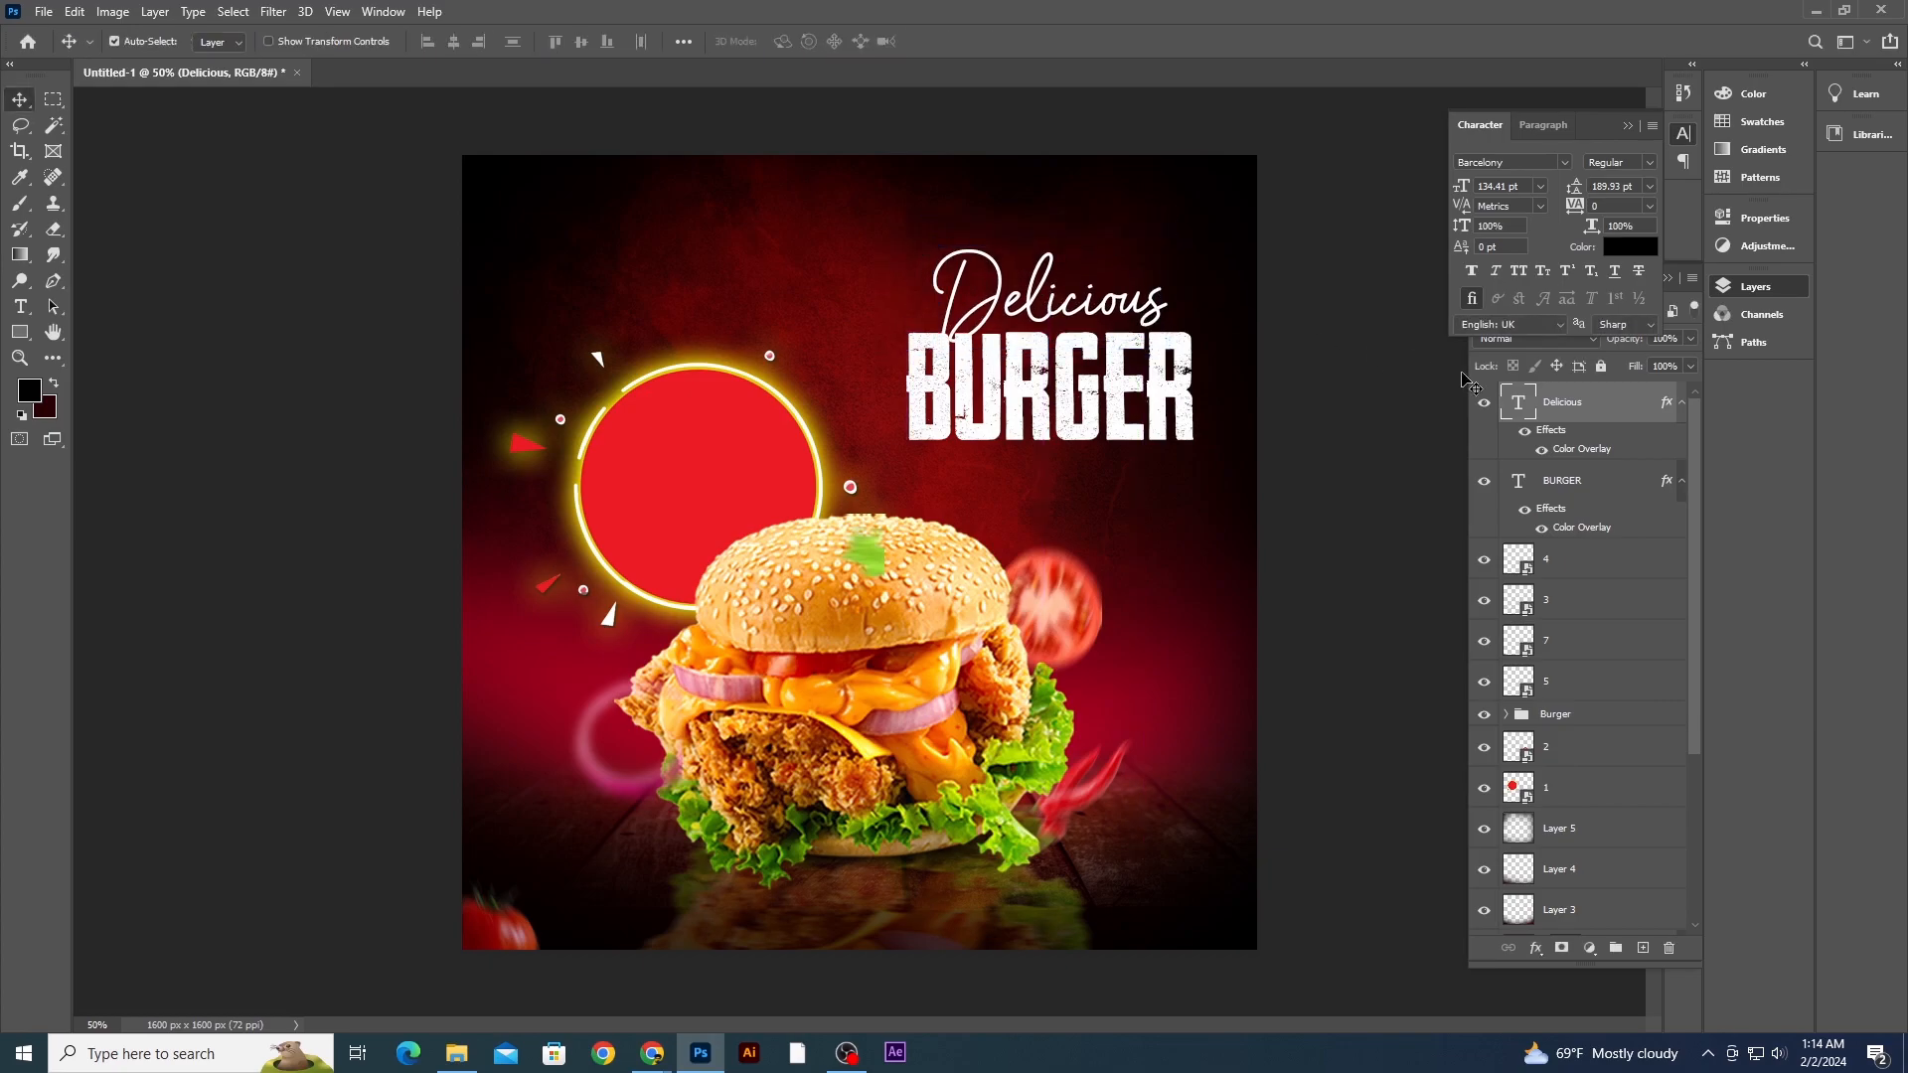
- Change the Delicious text's Color Overlay colour to a golden yellow sampled from the burger's cheese
click(1586, 456)
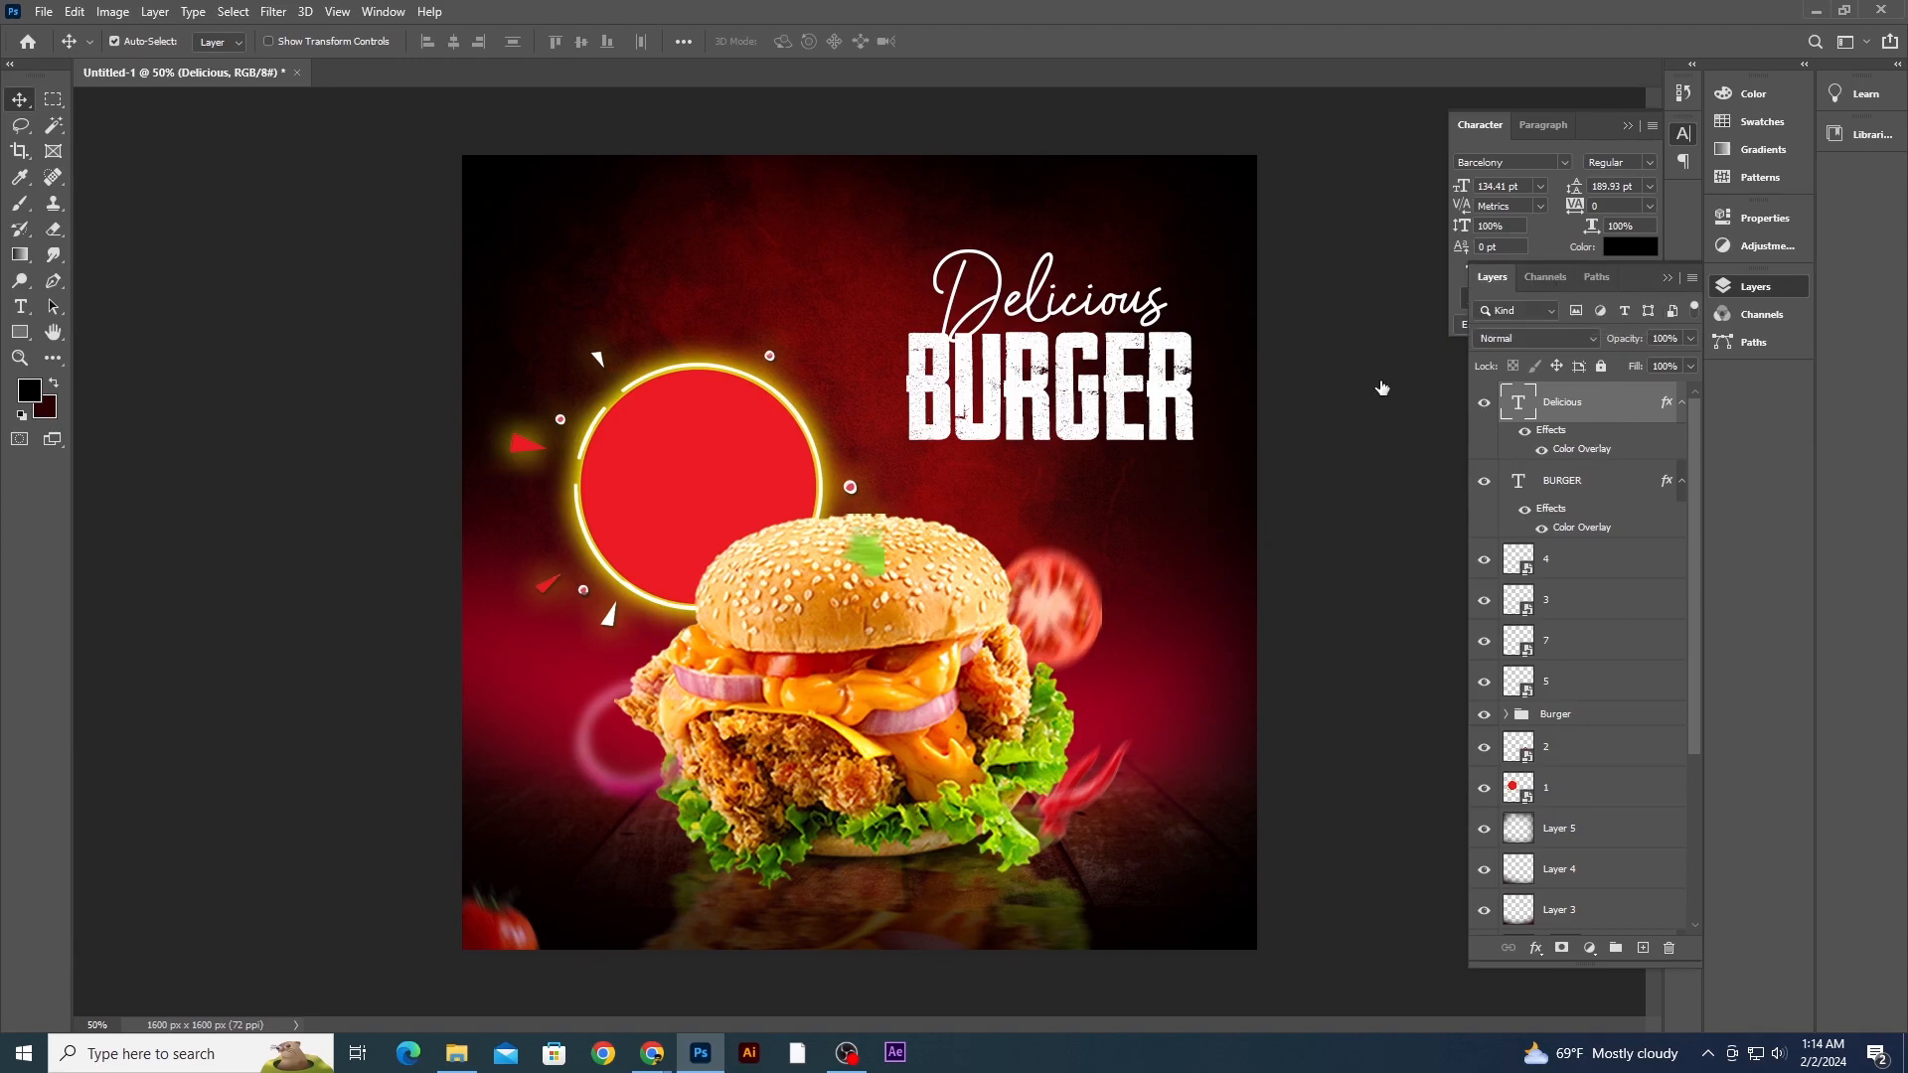
double_click(1581, 448)
drag(1323, 512, 1662, 437)
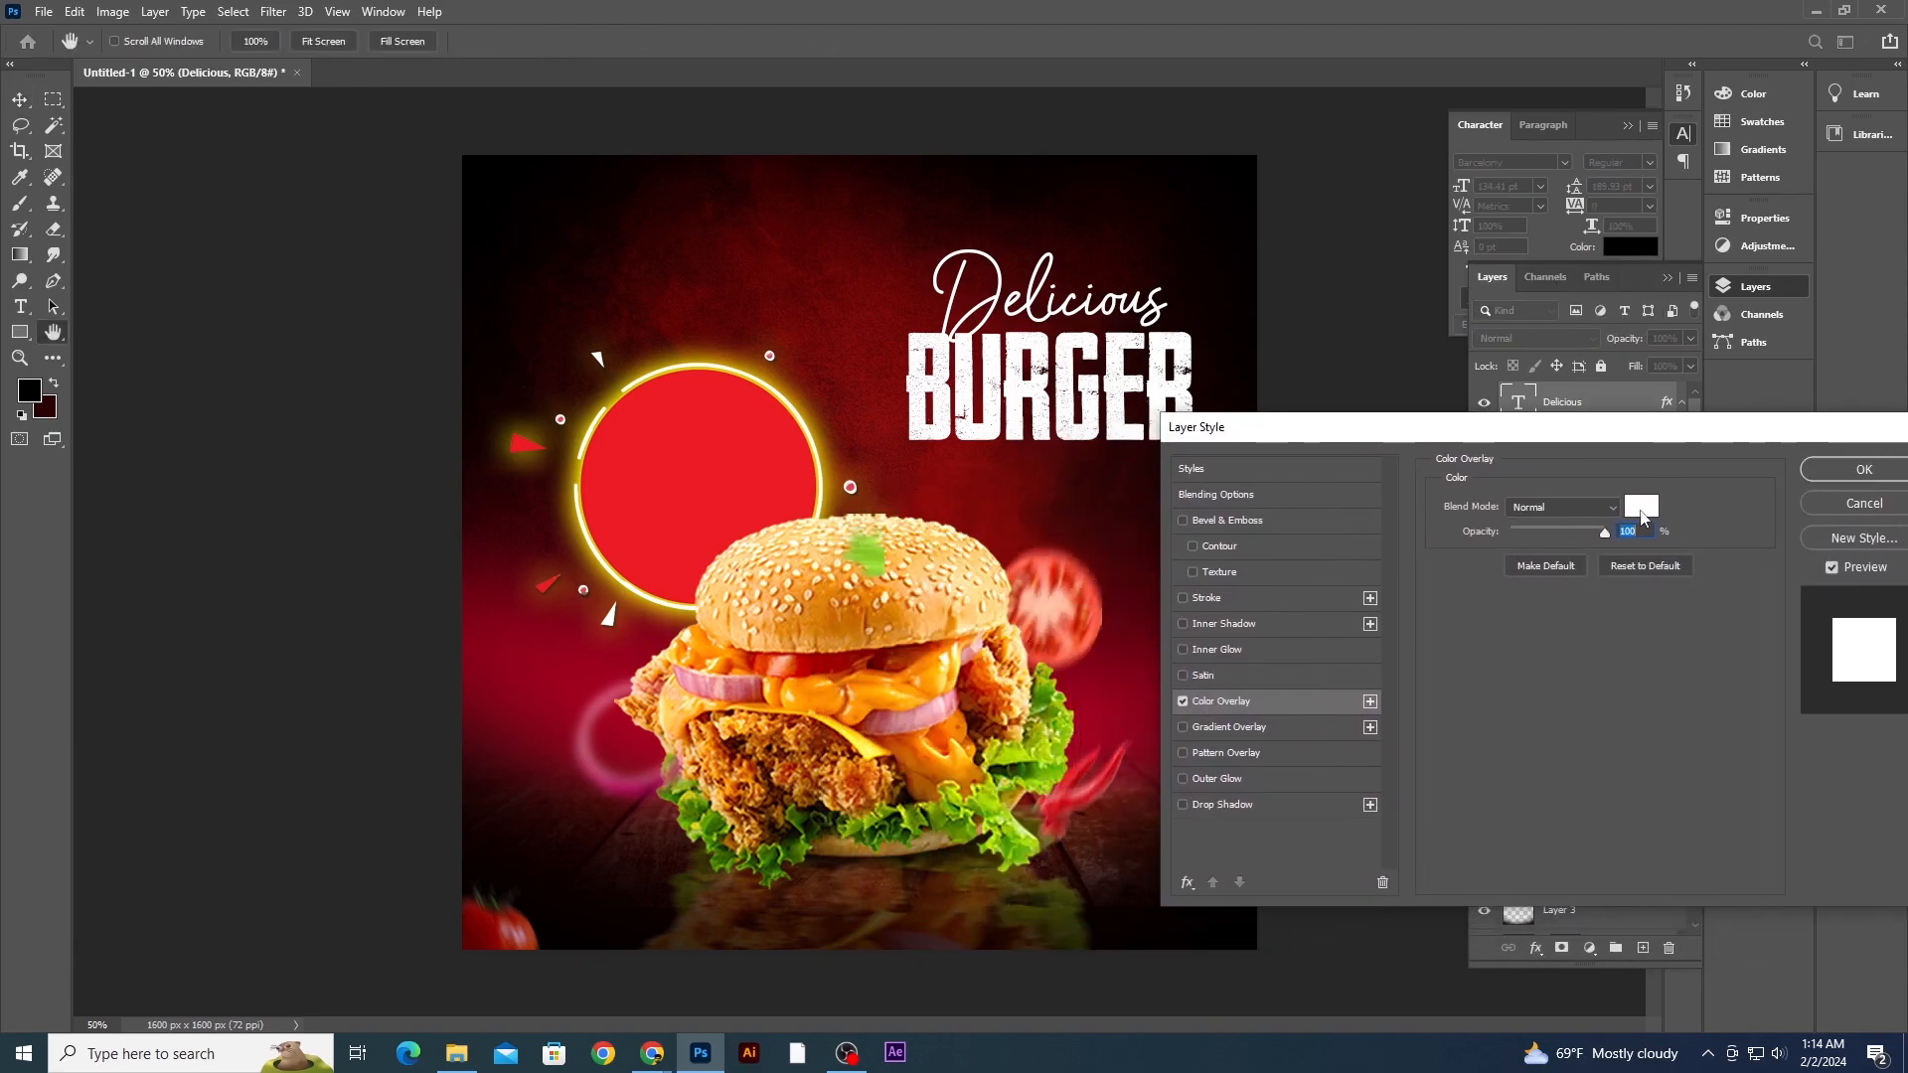
click(1641, 506)
drag(865, 602, 731, 594)
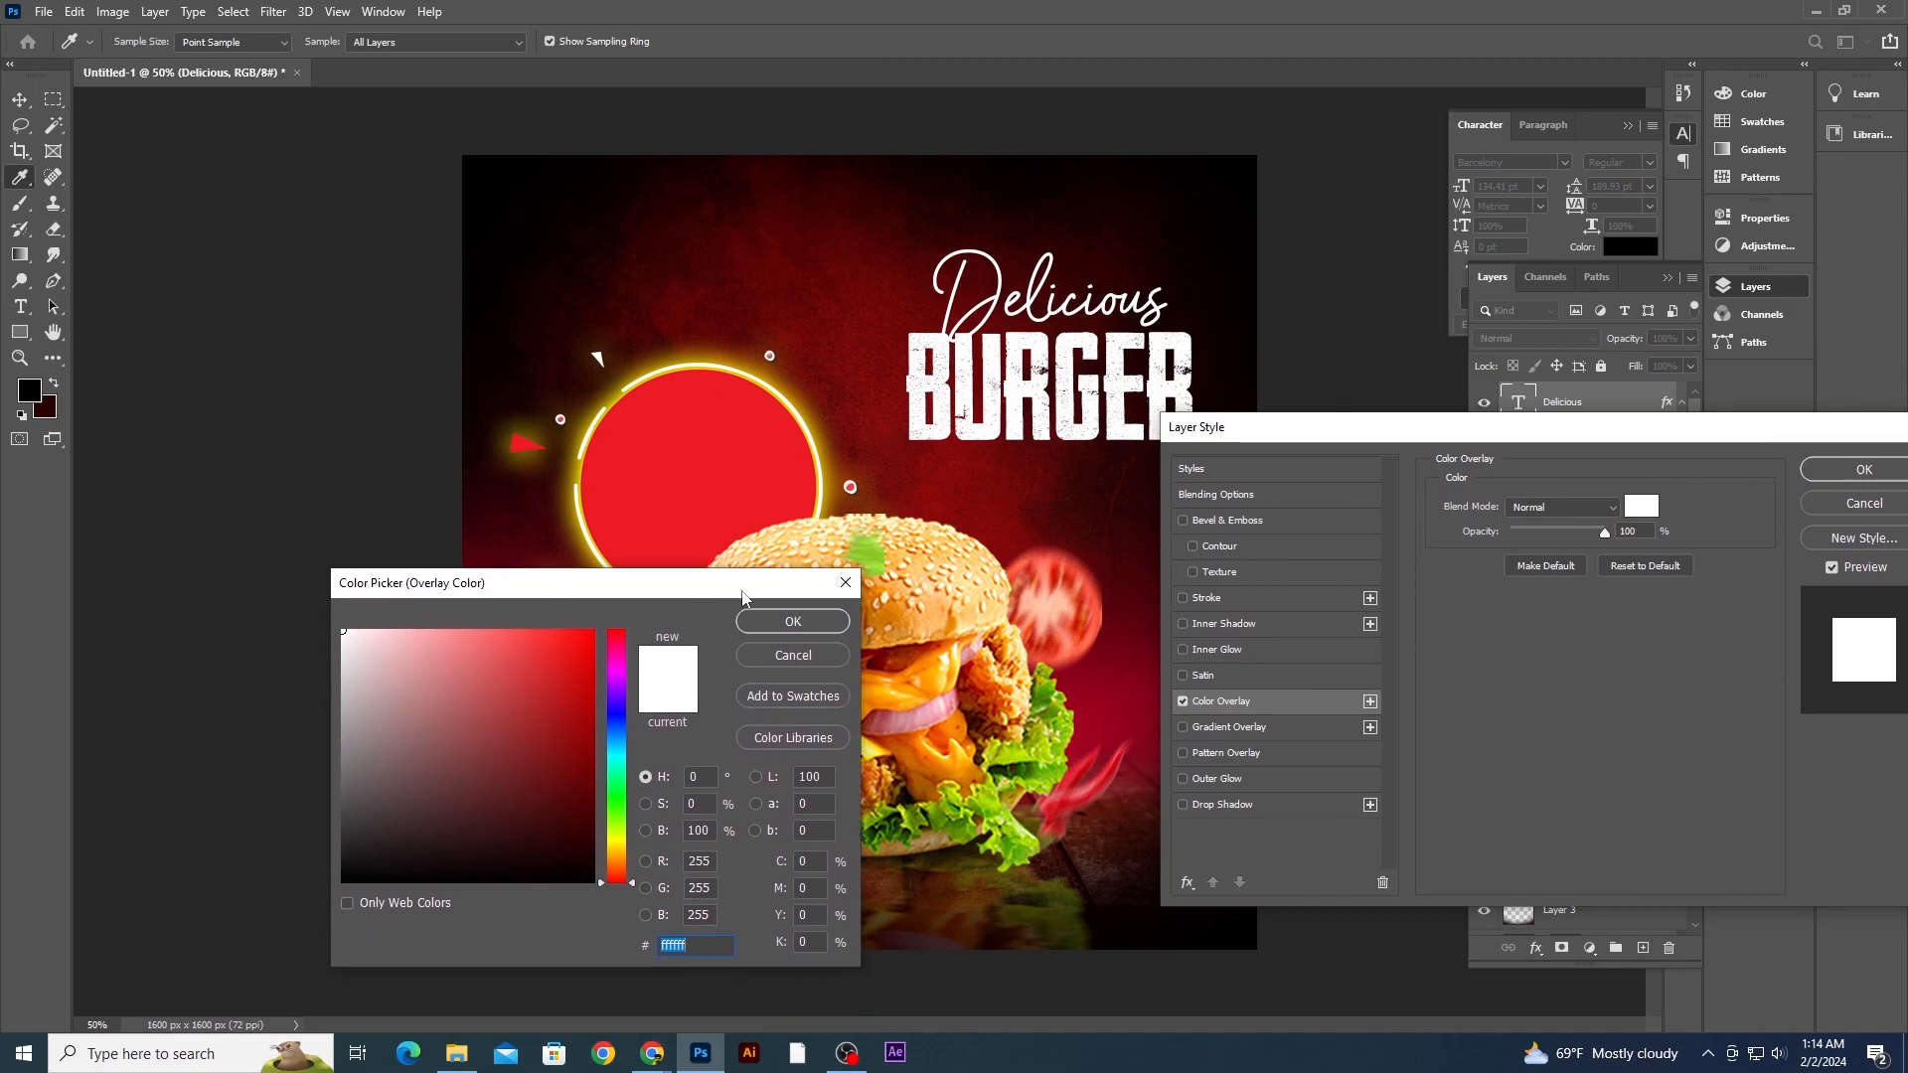
click(946, 665)
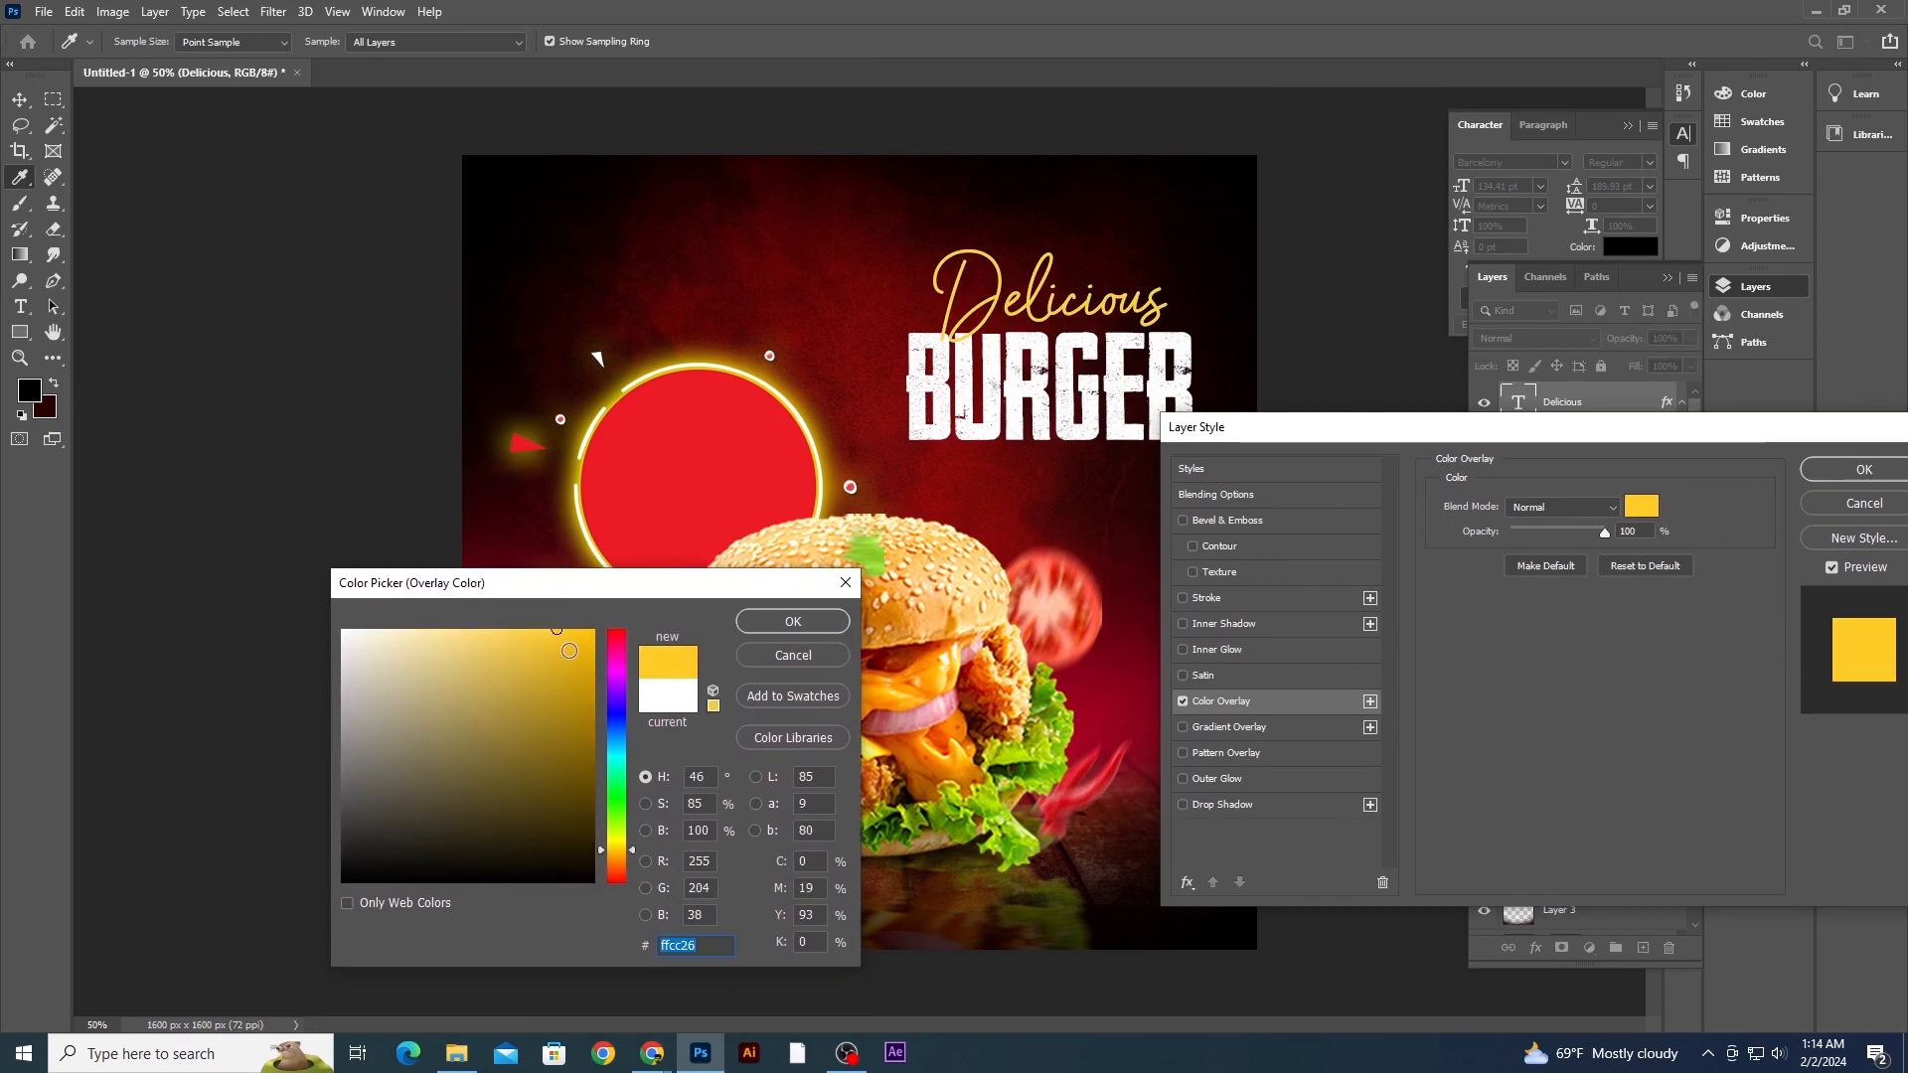
drag(556, 629, 598, 624)
click(793, 621)
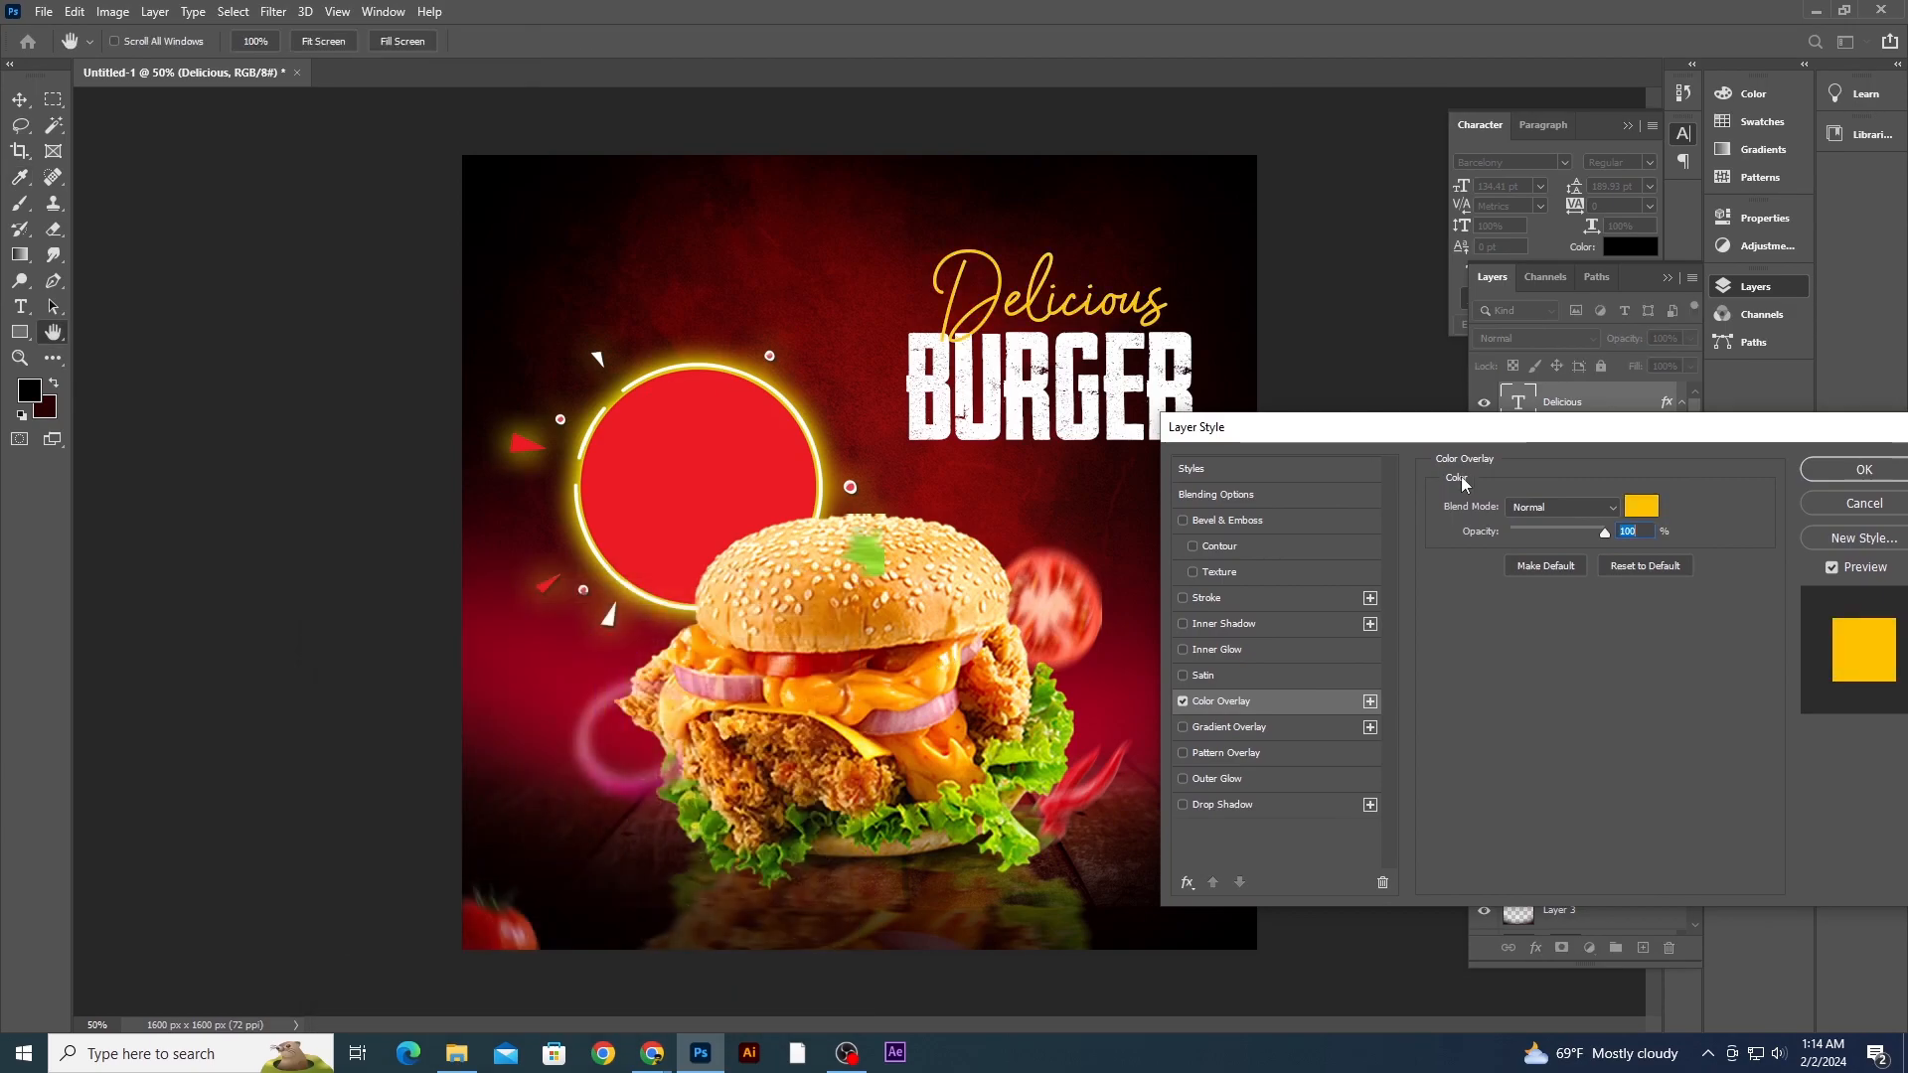
click(1864, 469)
- Nudge the Delicious text slightly down and left over the BURGER text
drag(1161, 333, 1168, 346)
key(Right)
key(Left)
key(Left)
key(Left)
key(Left)
key(Left)
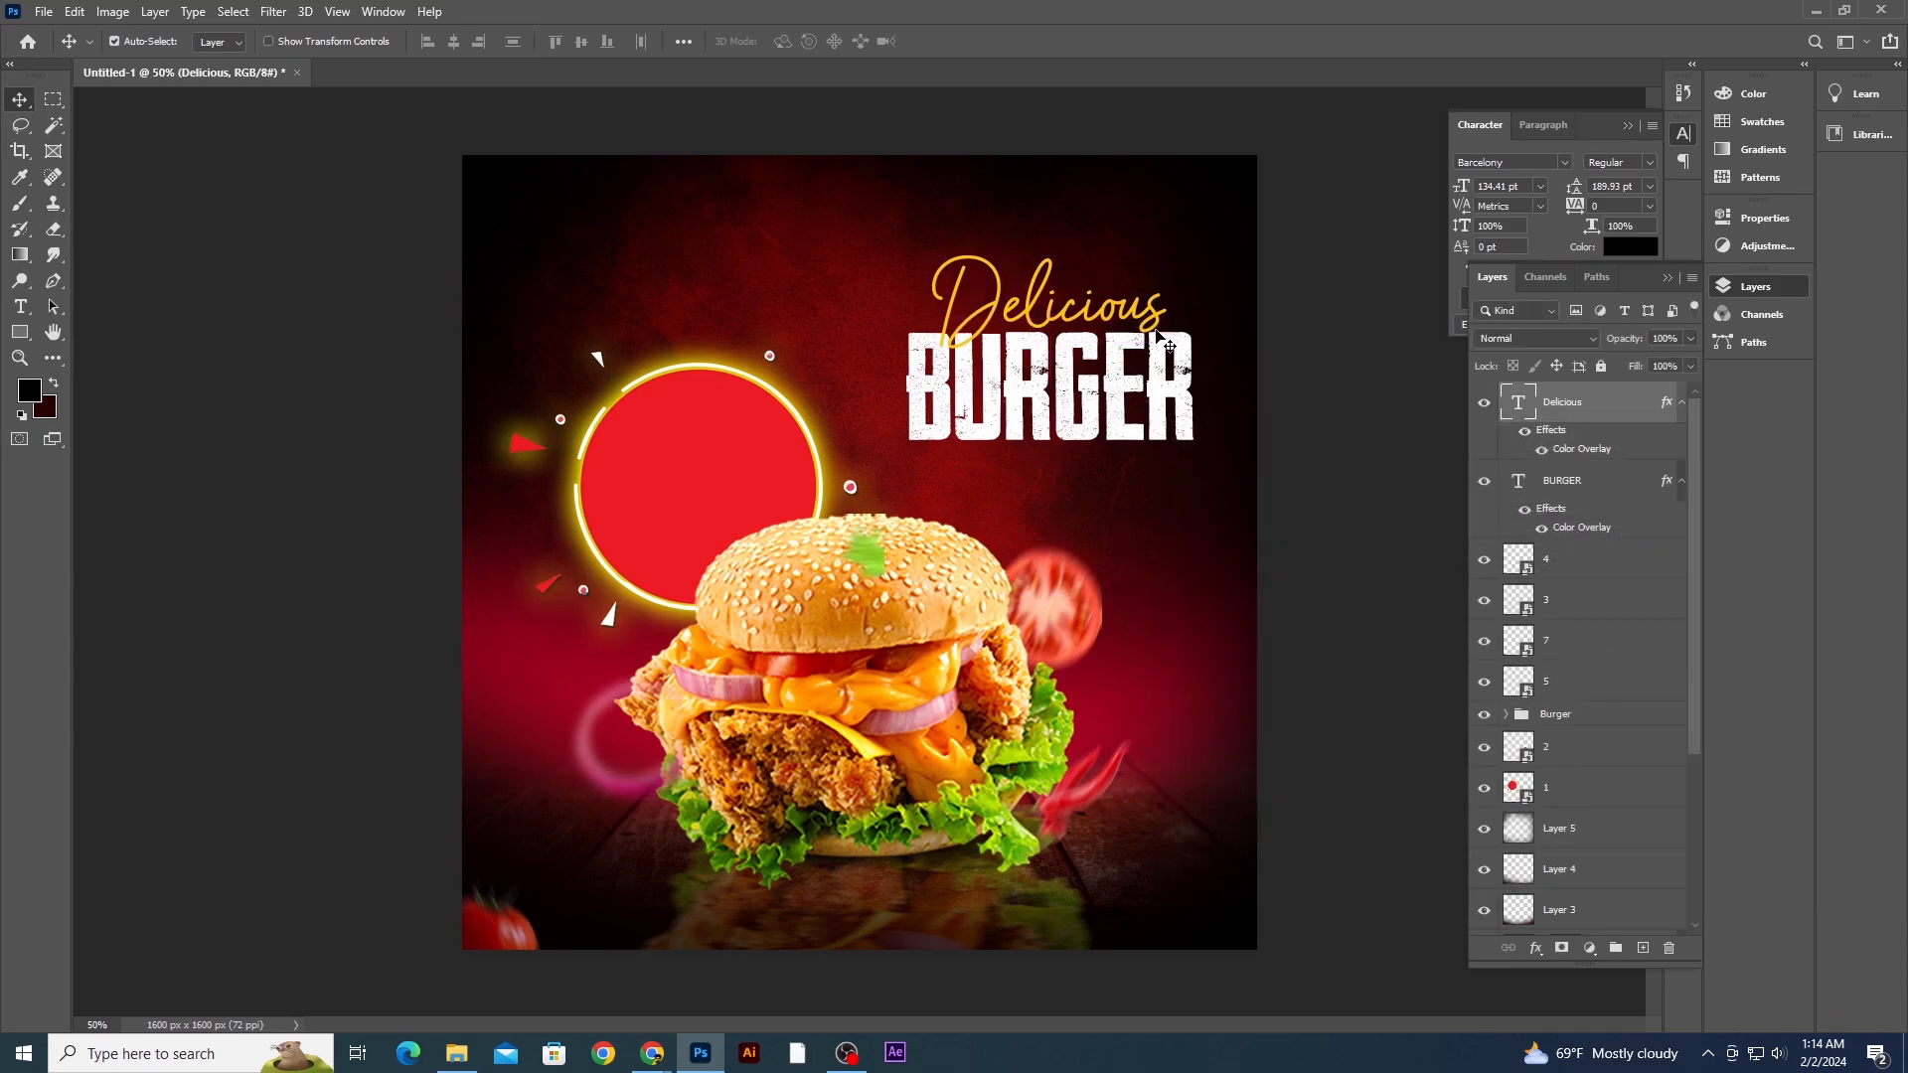
key(Left)
key(Left)
key(Down)
key(Down)
key(Down)
key(Down)
key(Down)
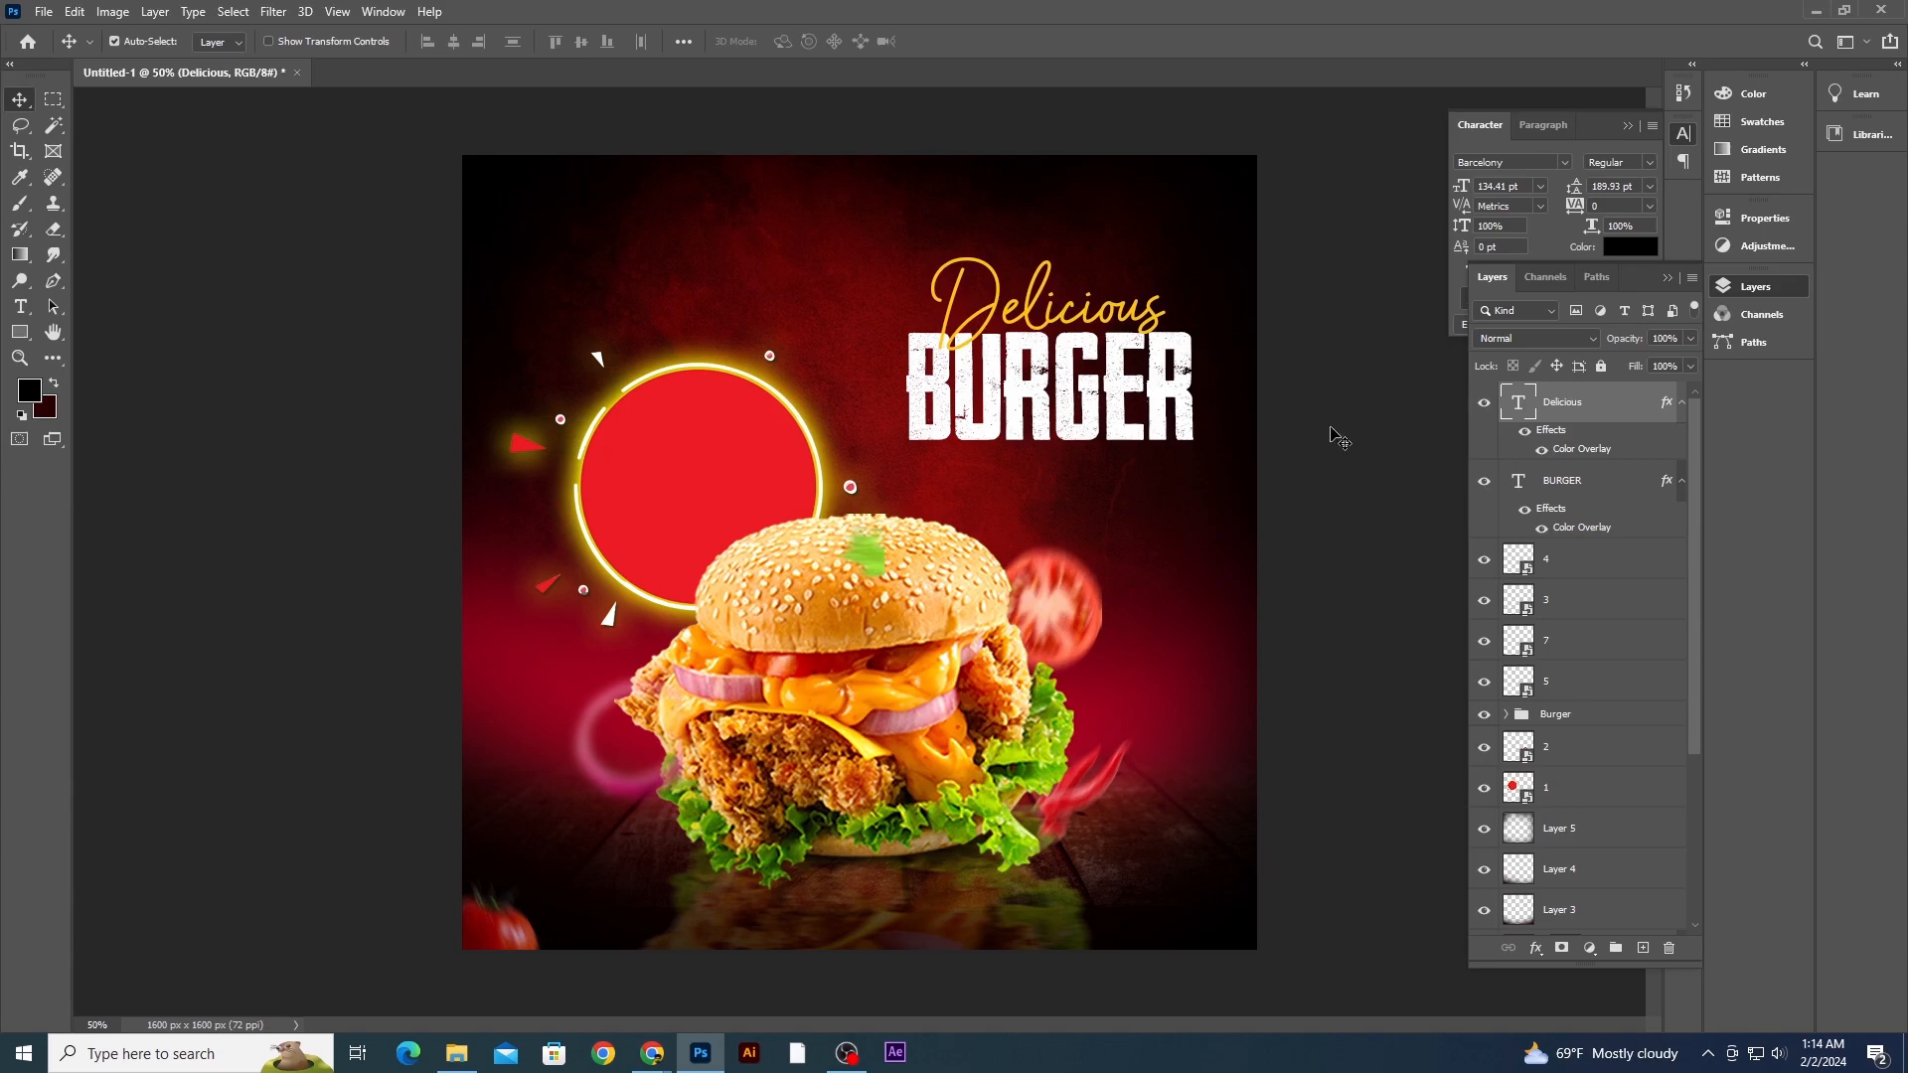
click(1332, 435)
- Select both the Delicious and BURGER texts and move them up and slightly left together
click(1182, 371)
shift+click(1152, 320)
drag(1153, 318, 1155, 278)
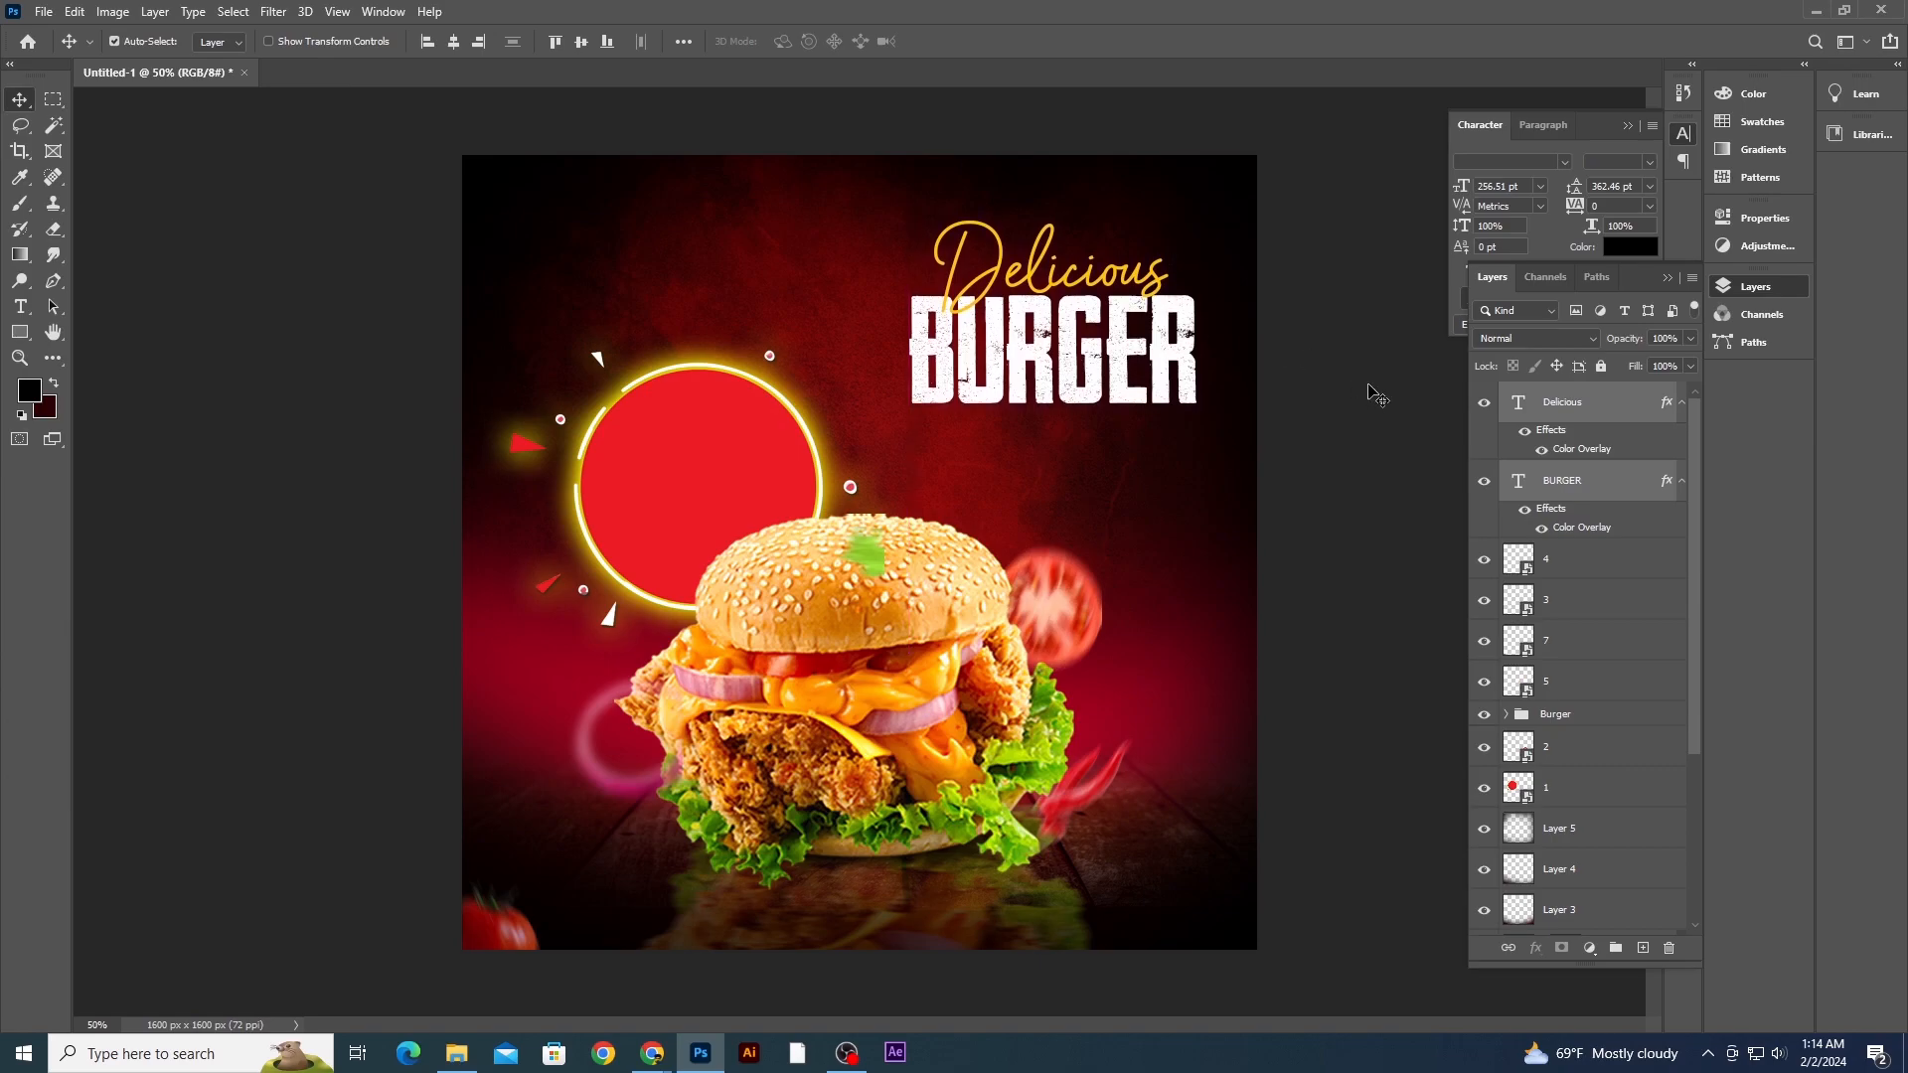
key(Left)
key(Left)
key(Left)
key(Left)
key(Down)
key(Down)
key(Down)
key(Down)
key(Down)
key(Down)
key(Down)
key(Down)
click(1366, 405)
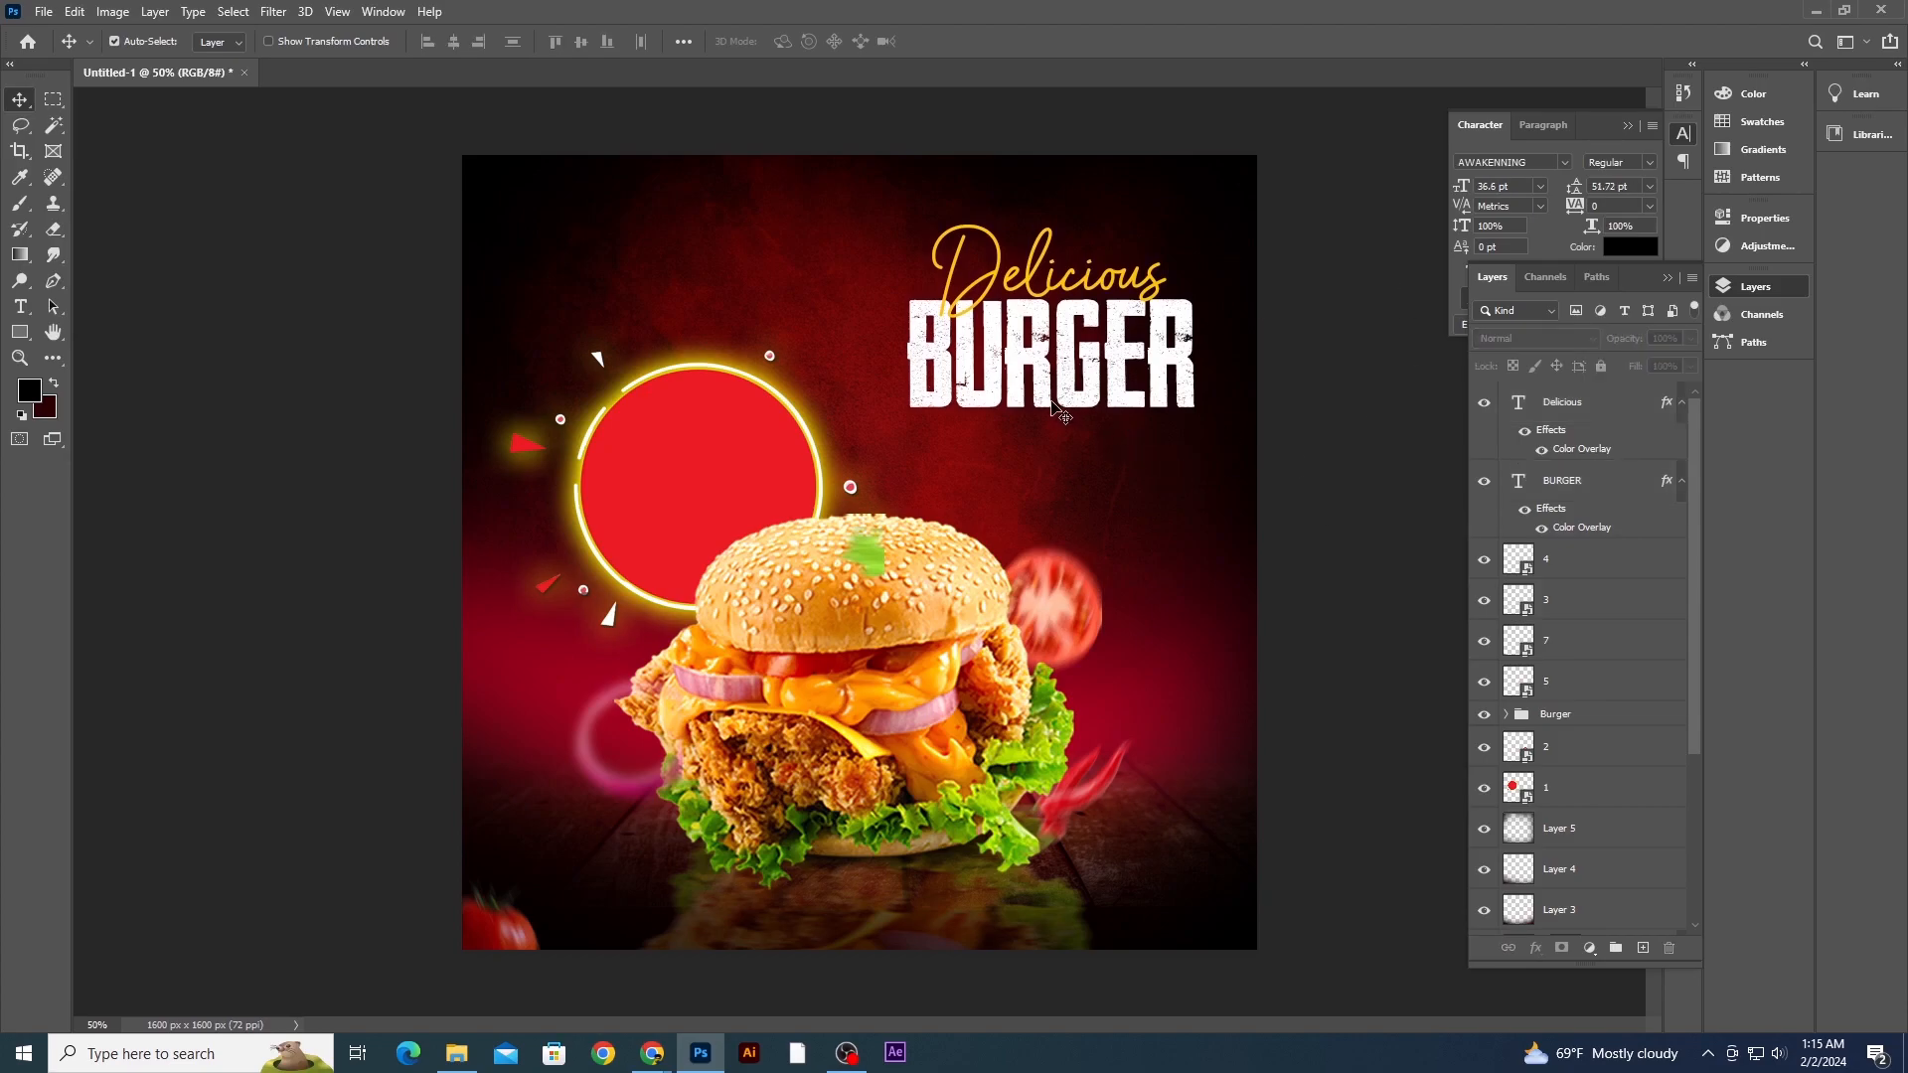
- Duplicate the BURGER text to the upper left and change the copy's text to BUY 1
drag(1049, 400, 912, 295)
click(20, 307)
key(BackSpace)
text(Y 1)
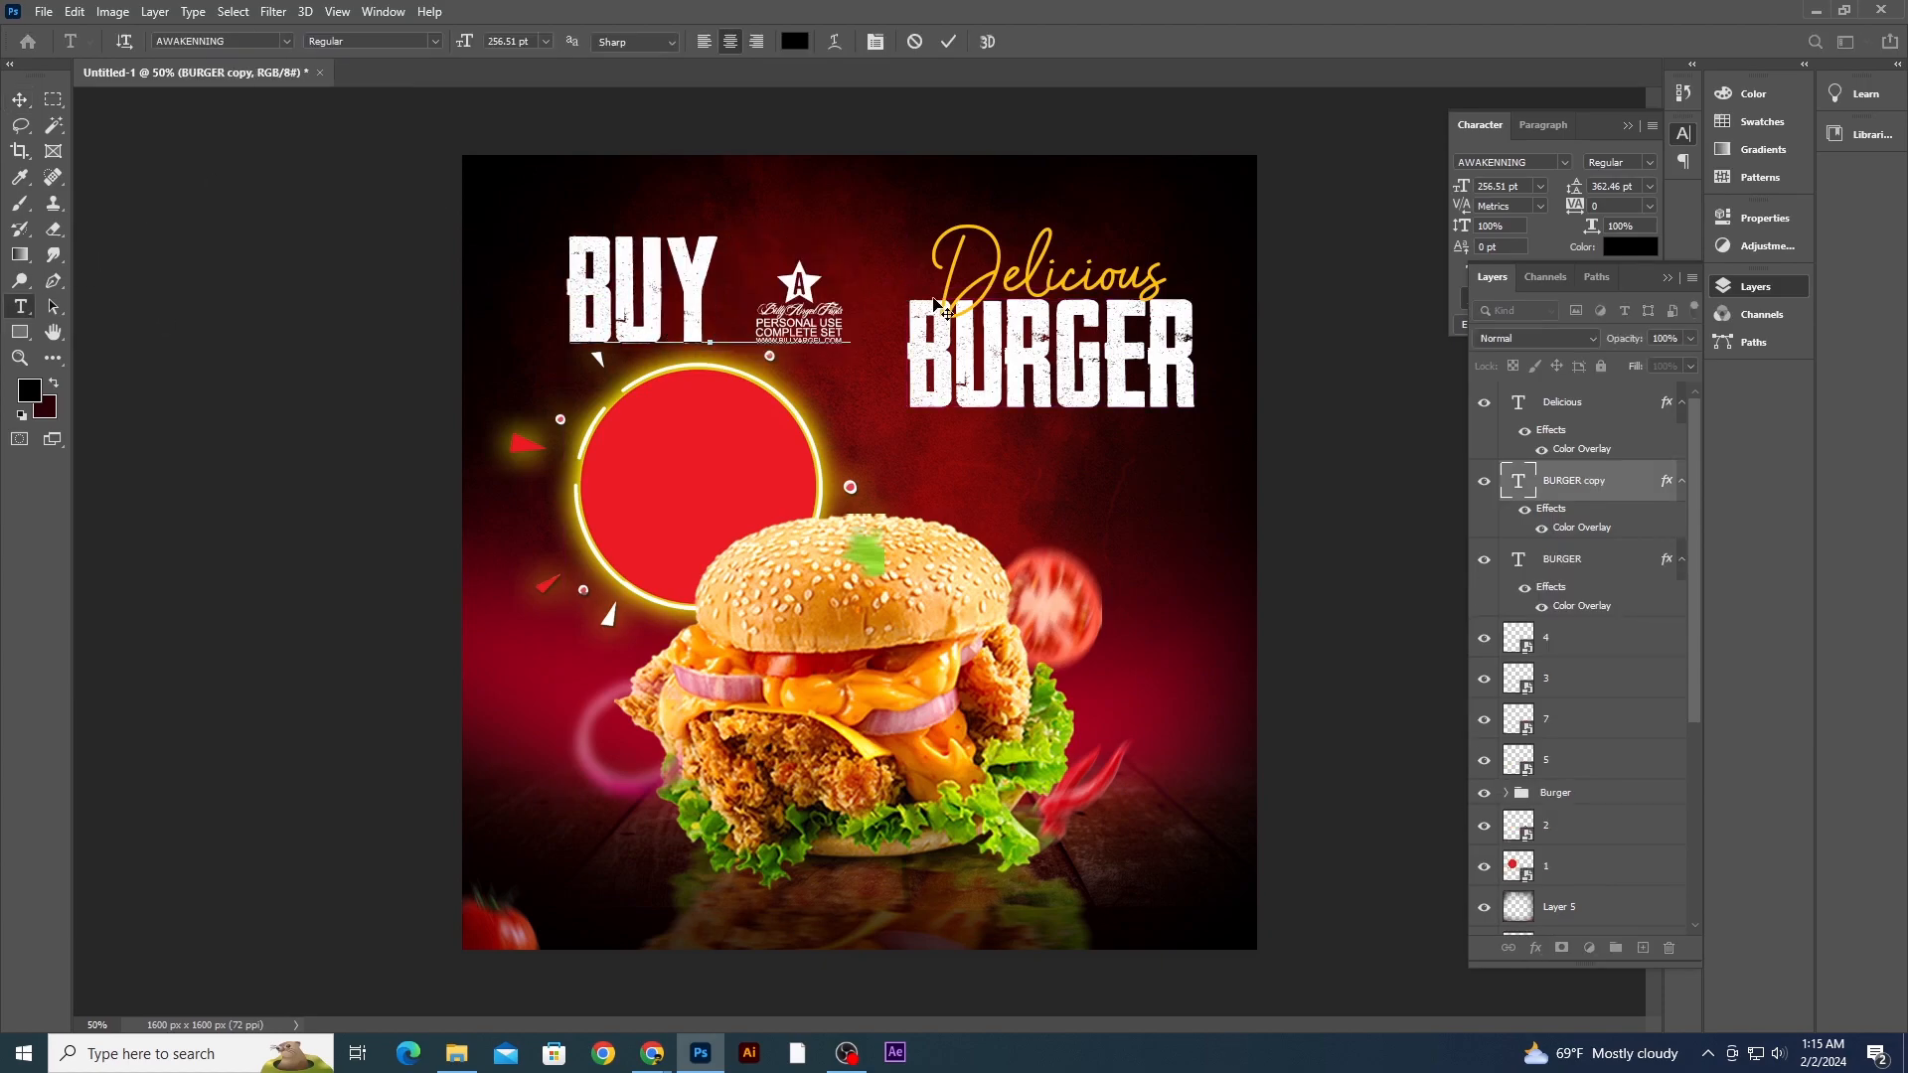
key(BackSpace)
text(1)
click(20, 99)
- Change the BUY 1 text's font to Impact Regular
click(1540, 162)
key(BackSpace)
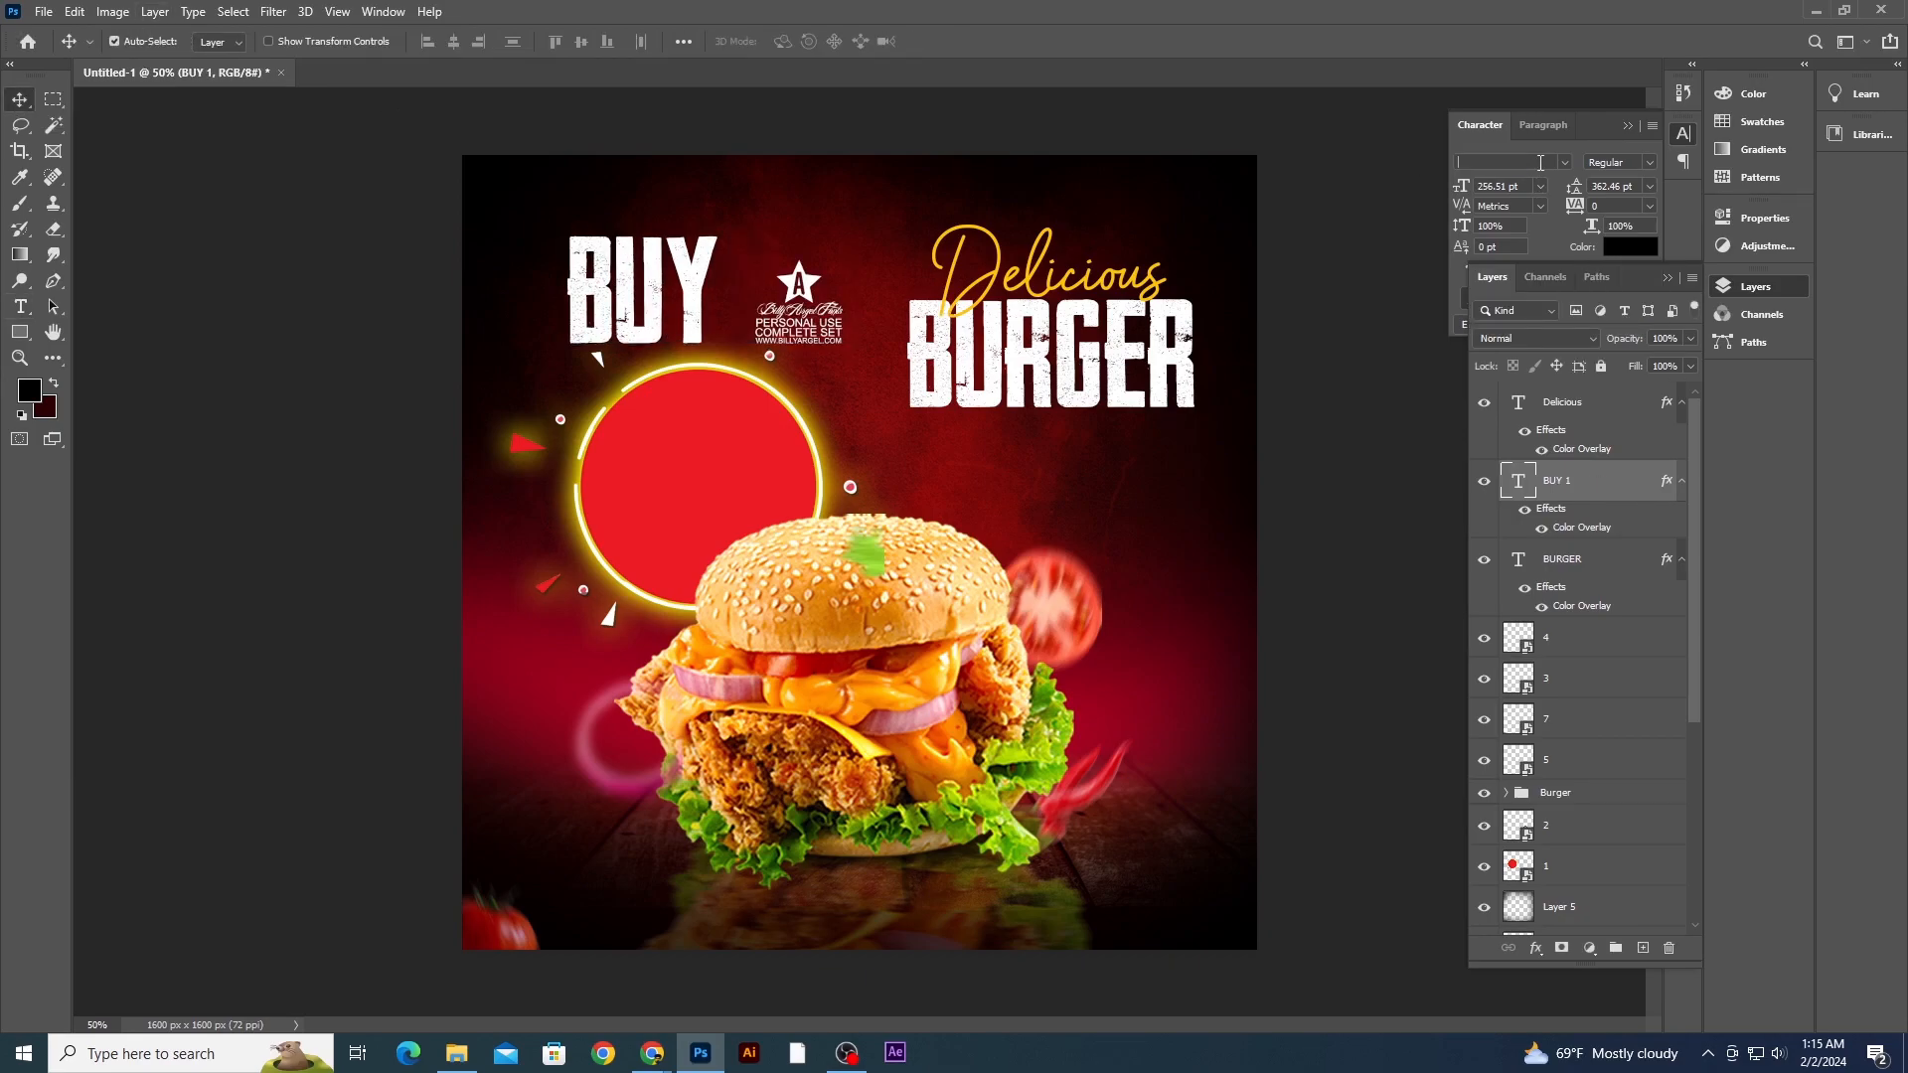
text(im)
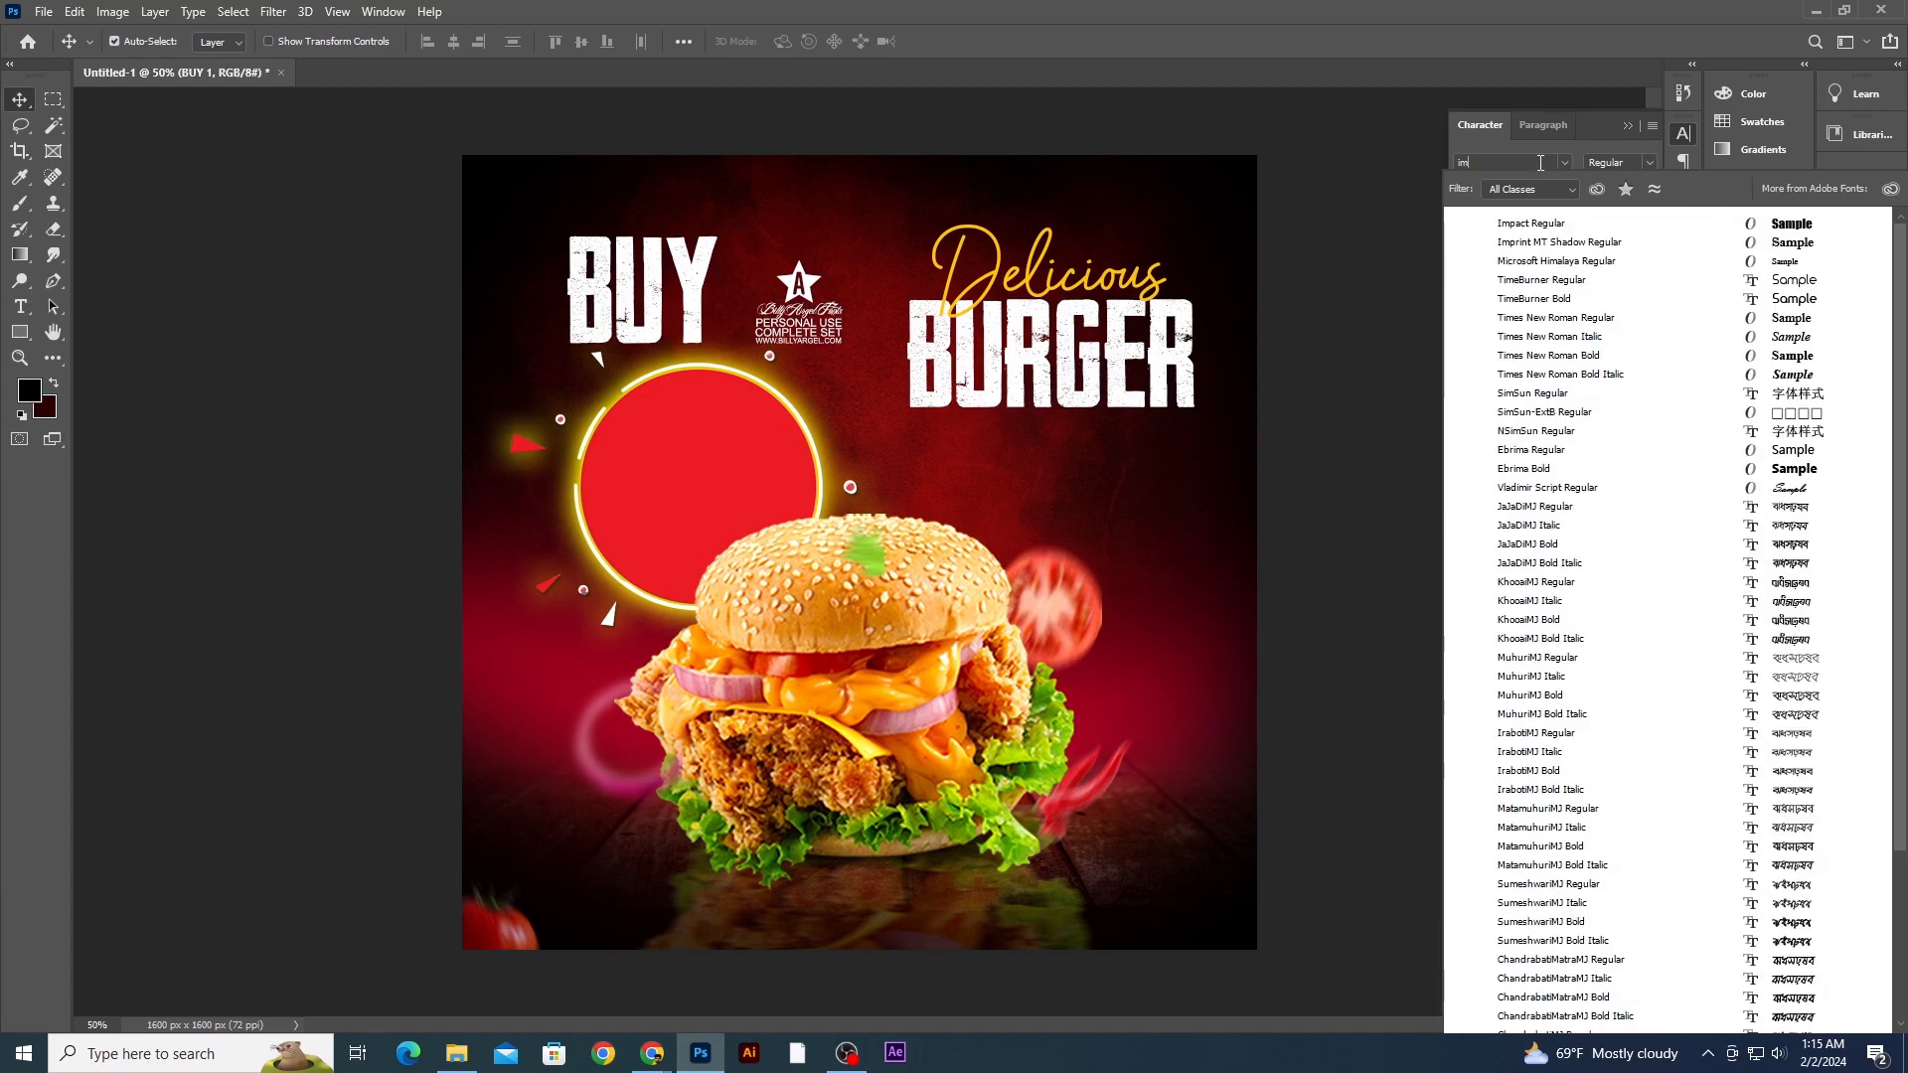
click(1559, 224)
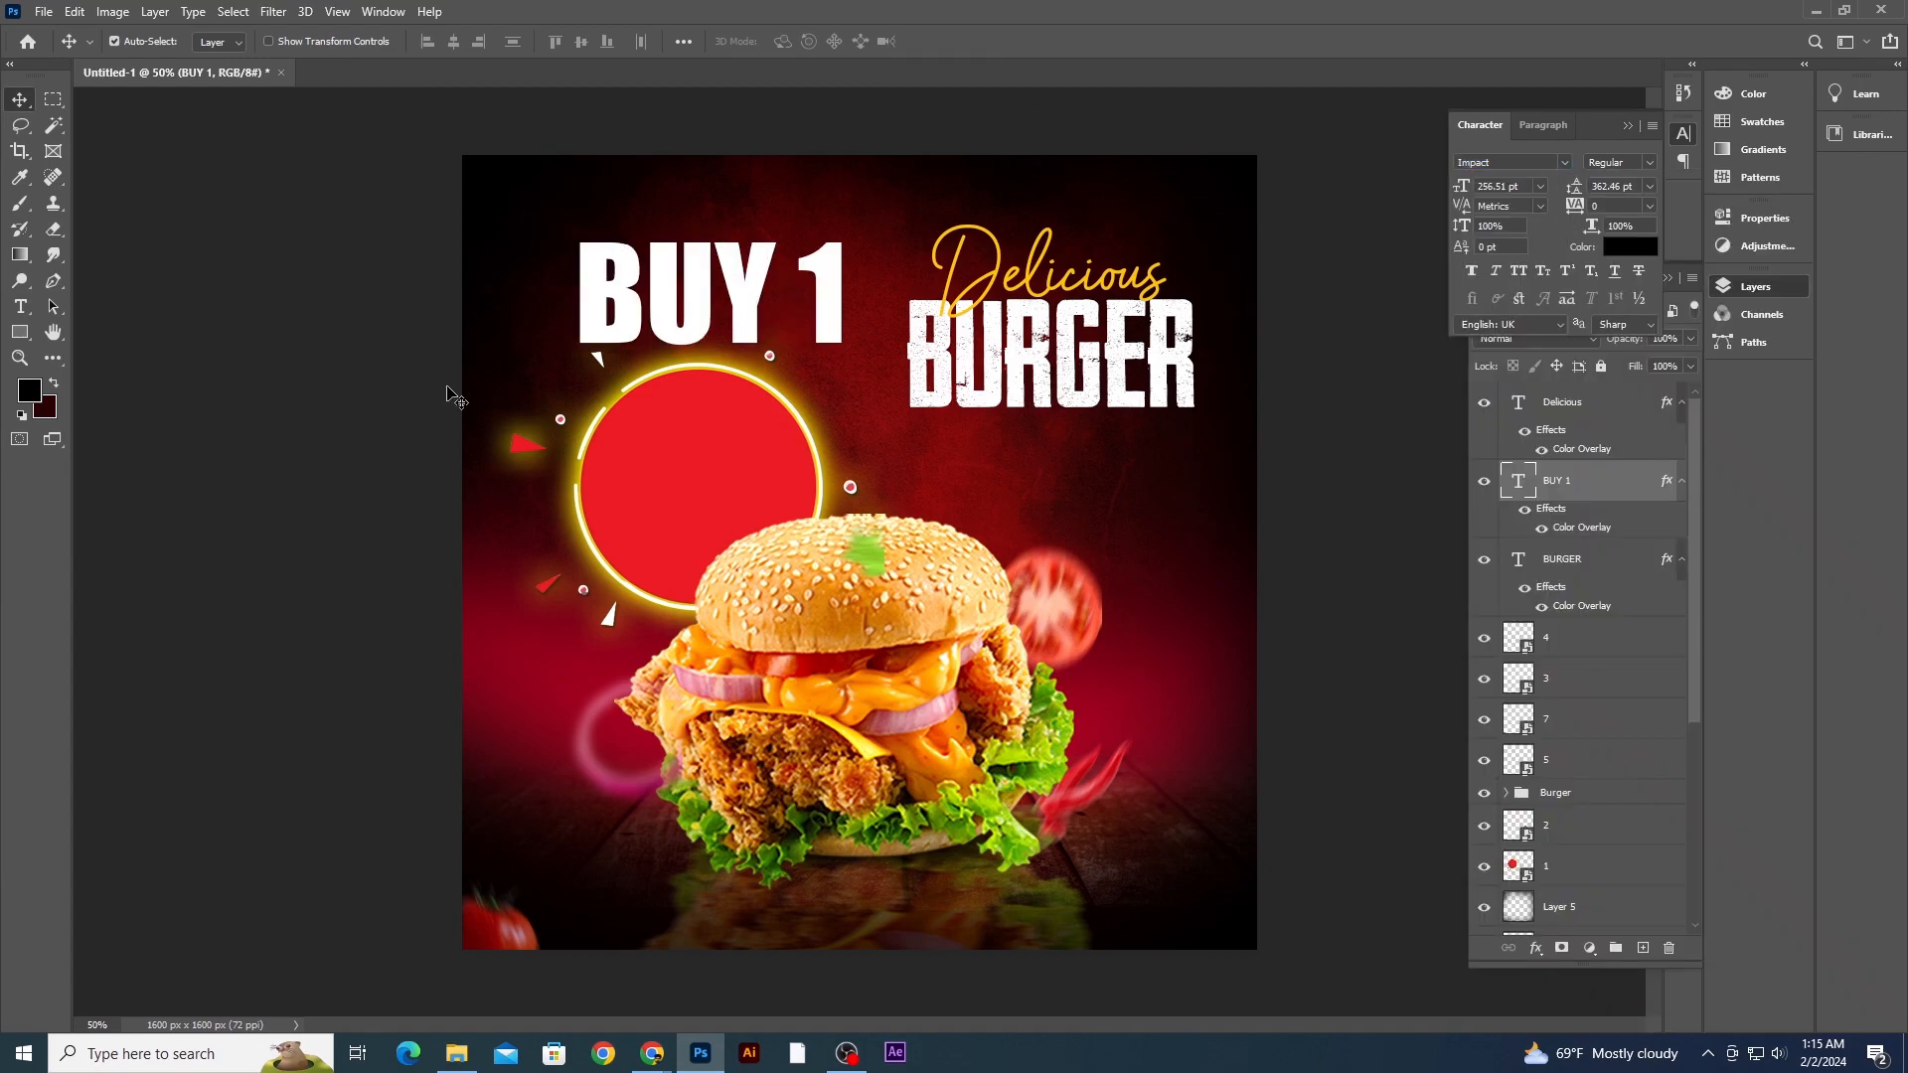
- Move the BUY 1 text into the red circle and scale it down to fit
drag(757, 316, 759, 480)
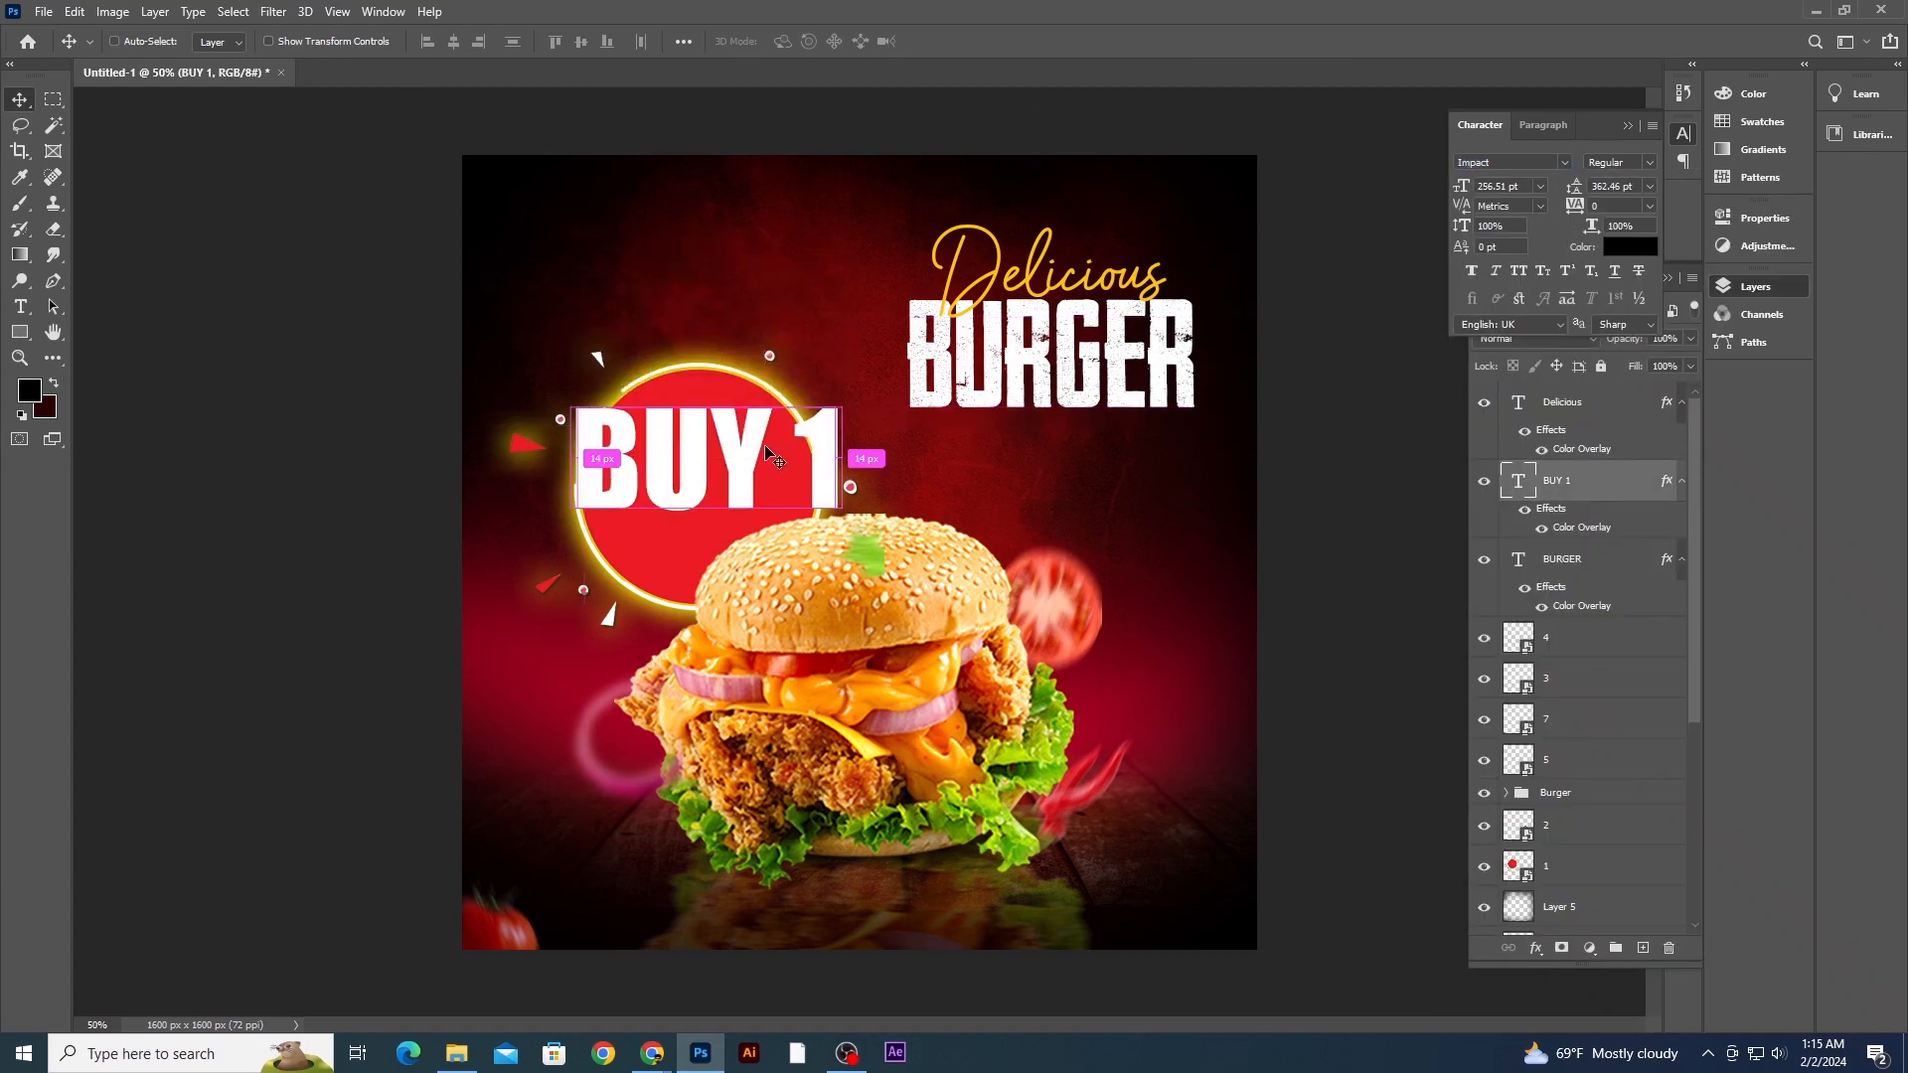
key(ctrl+t)
drag(842, 393, 659, 425)
key(Return)
- Increase the font size of the 1 character in BUY 1 to 178 pt
key(ctrl+plus)
click(19, 306)
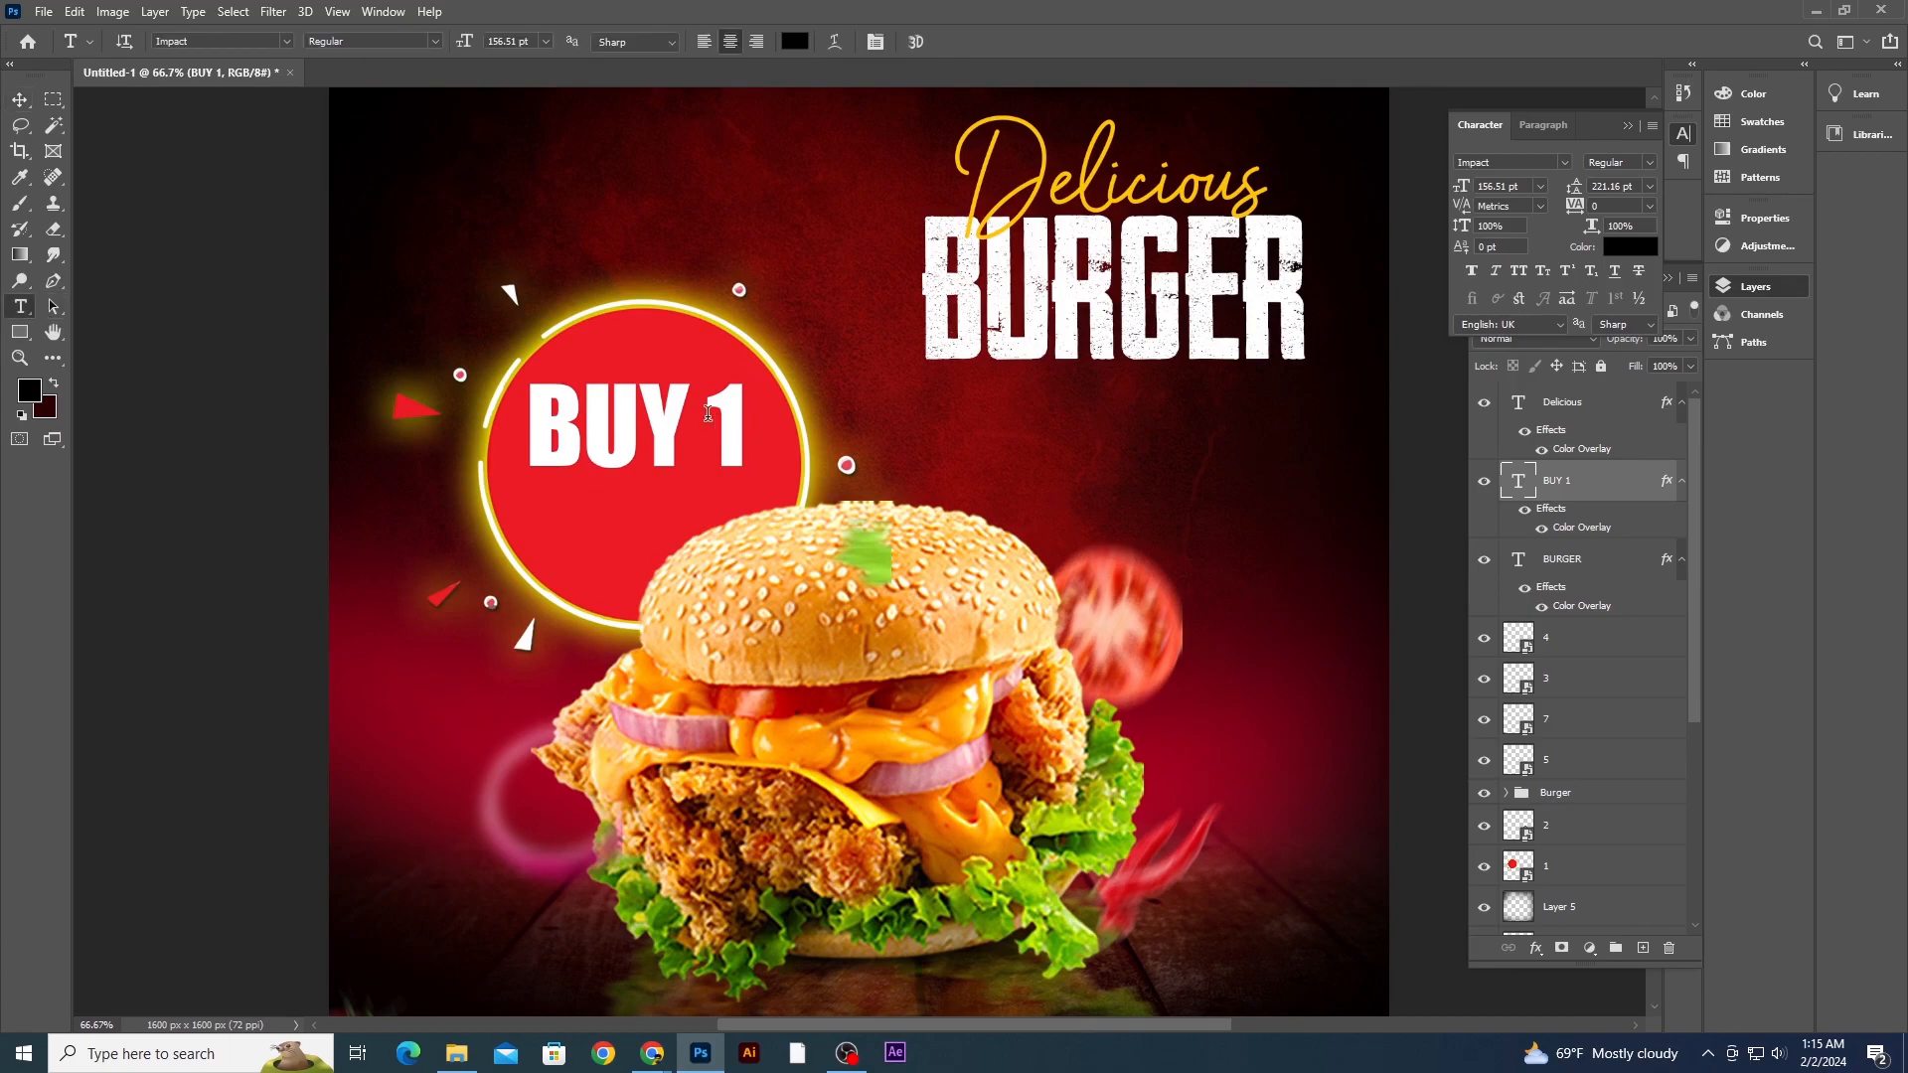
double_click(726, 434)
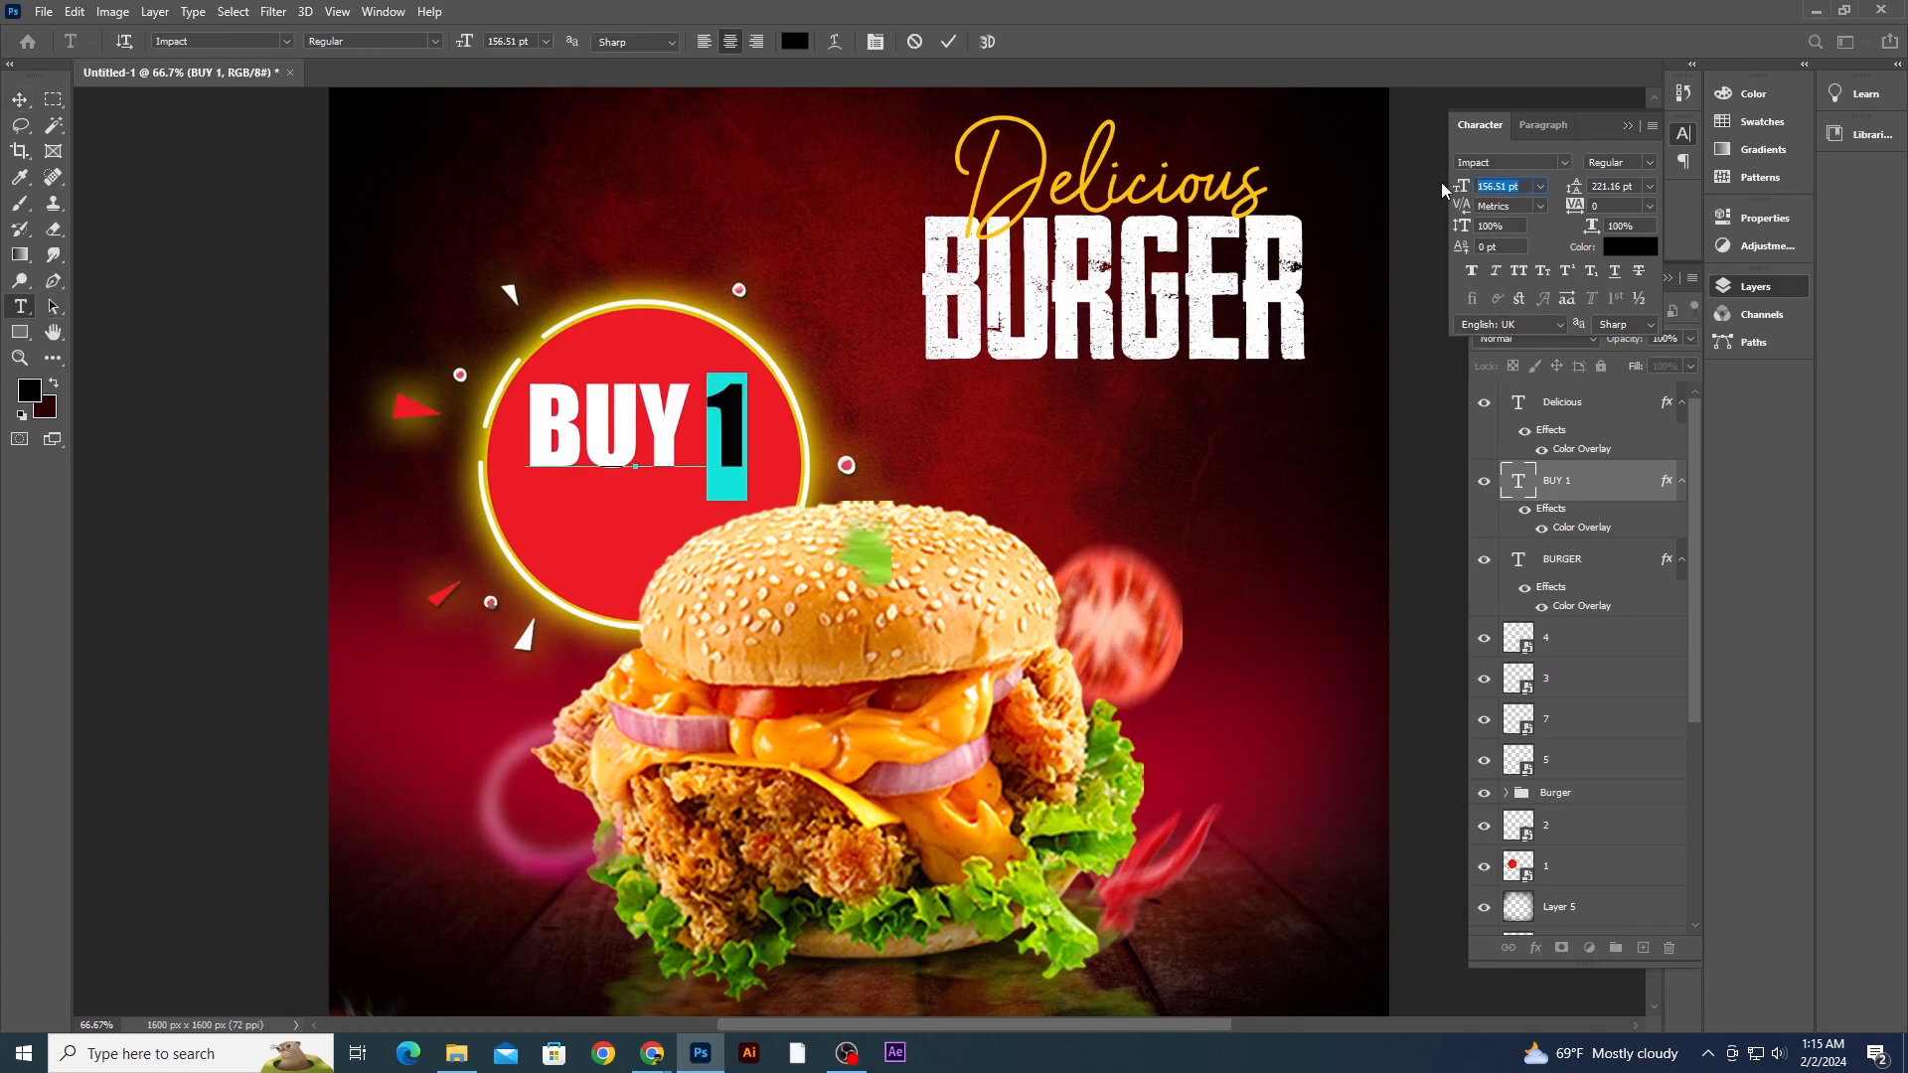
scroll(1484, 186, up, 12)
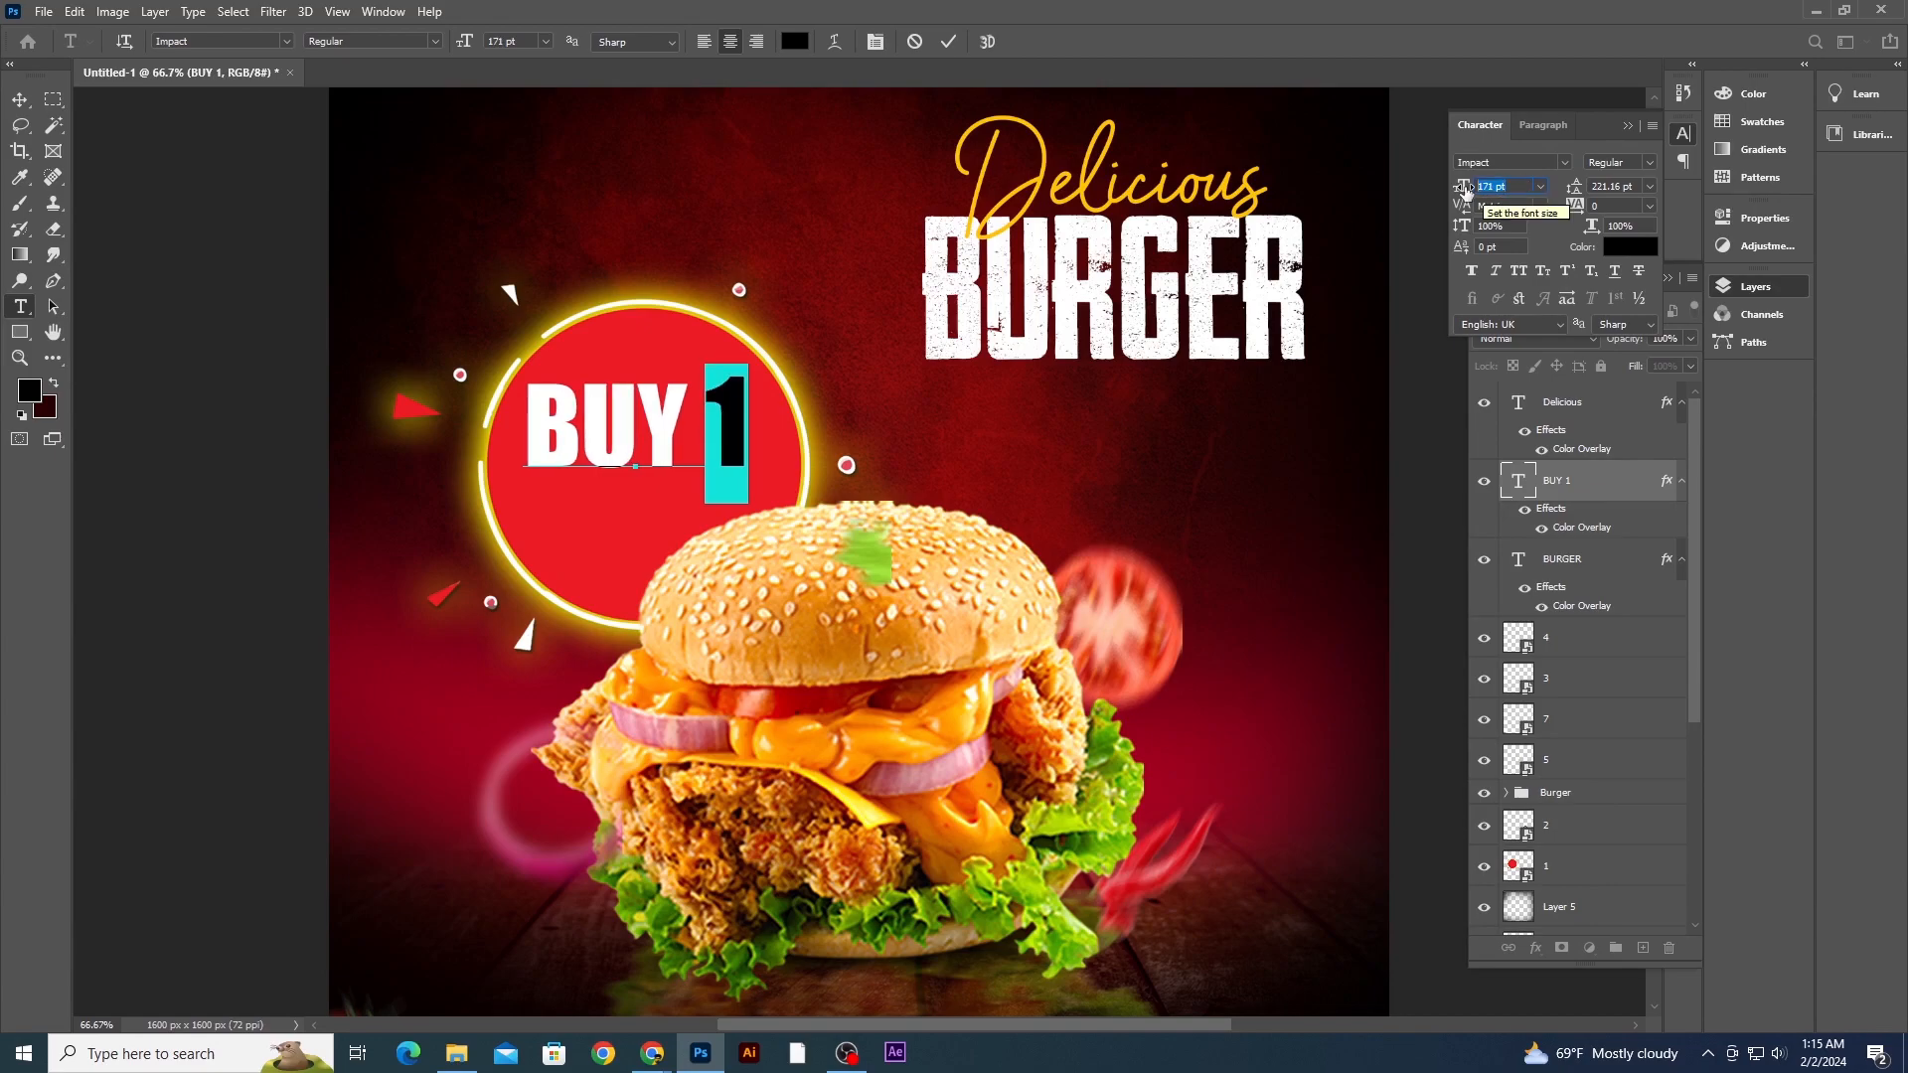
scroll(1466, 189, up, 8)
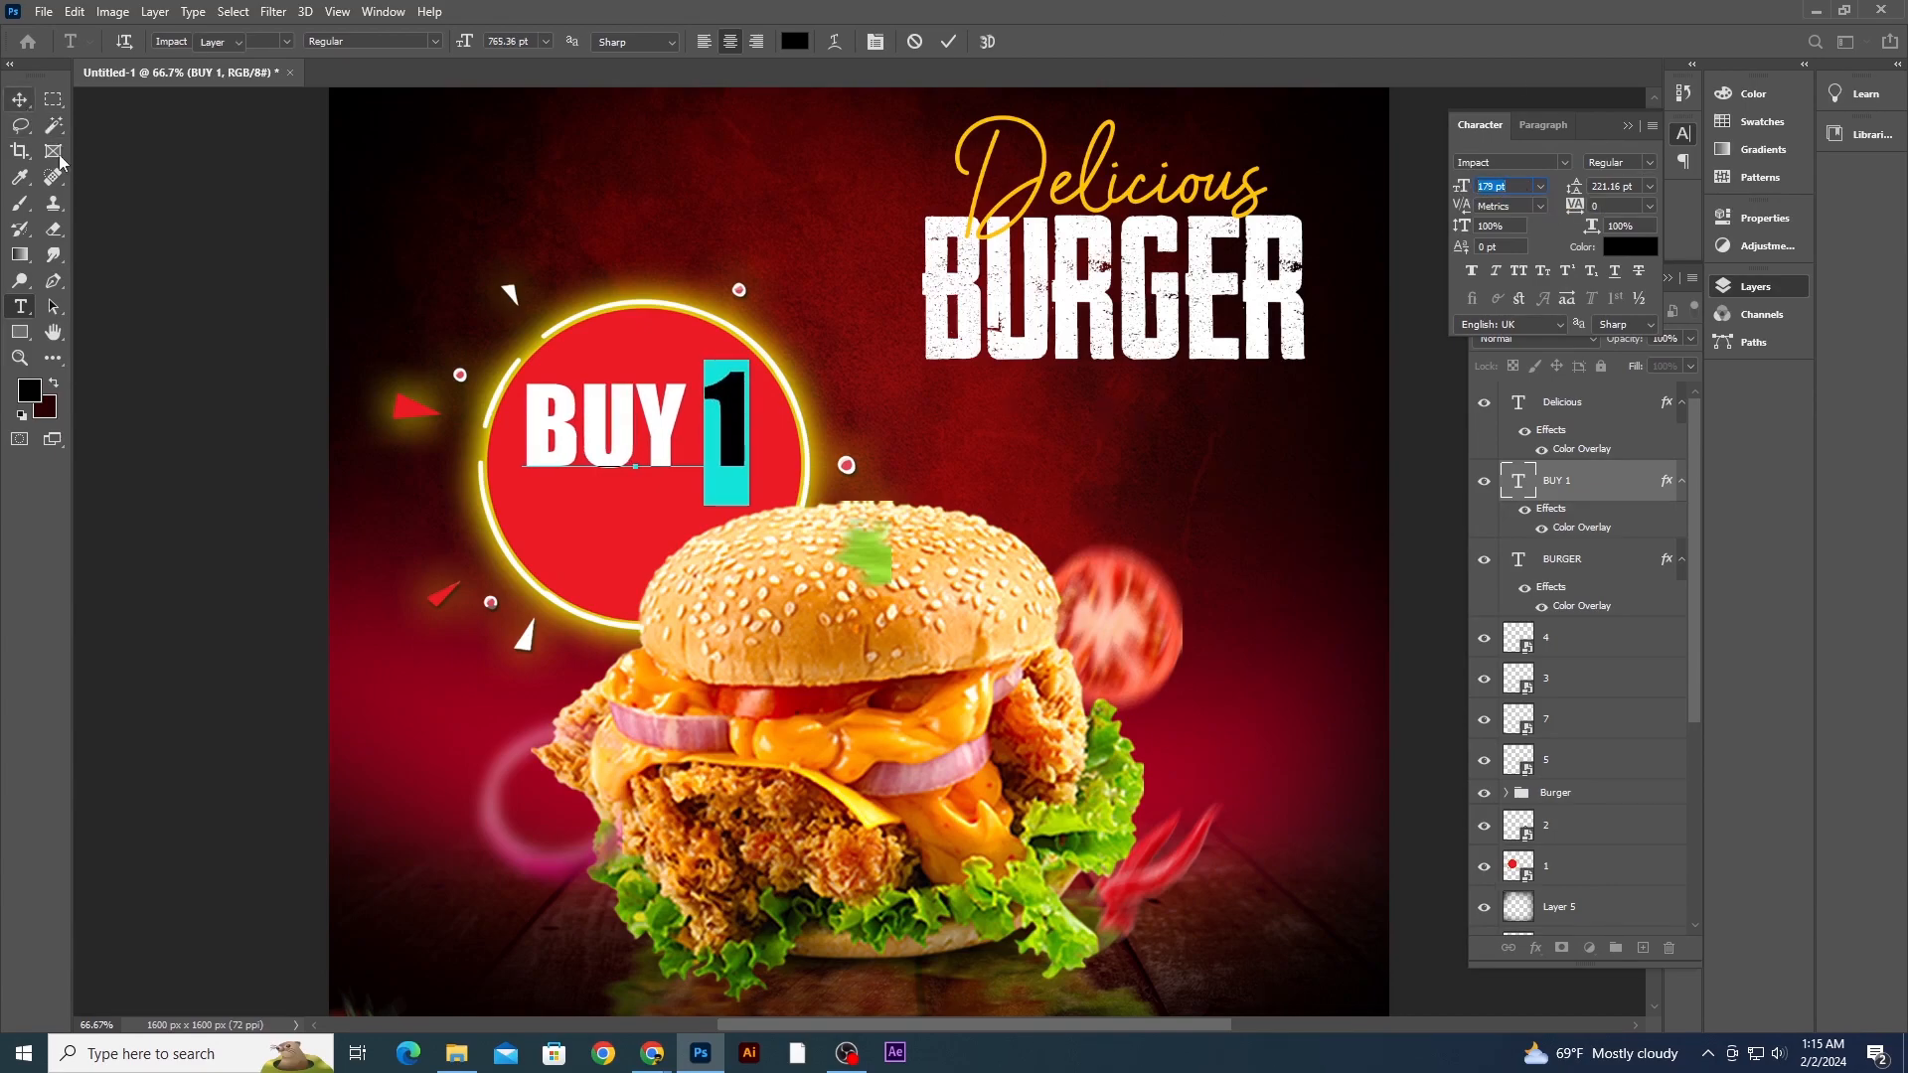
- Duplicate the BUY 1 text below itself and change the copy's text to GET 1
click(20, 100)
drag(738, 418, 735, 518)
drag(737, 510, 535, 516)
click(26, 315)
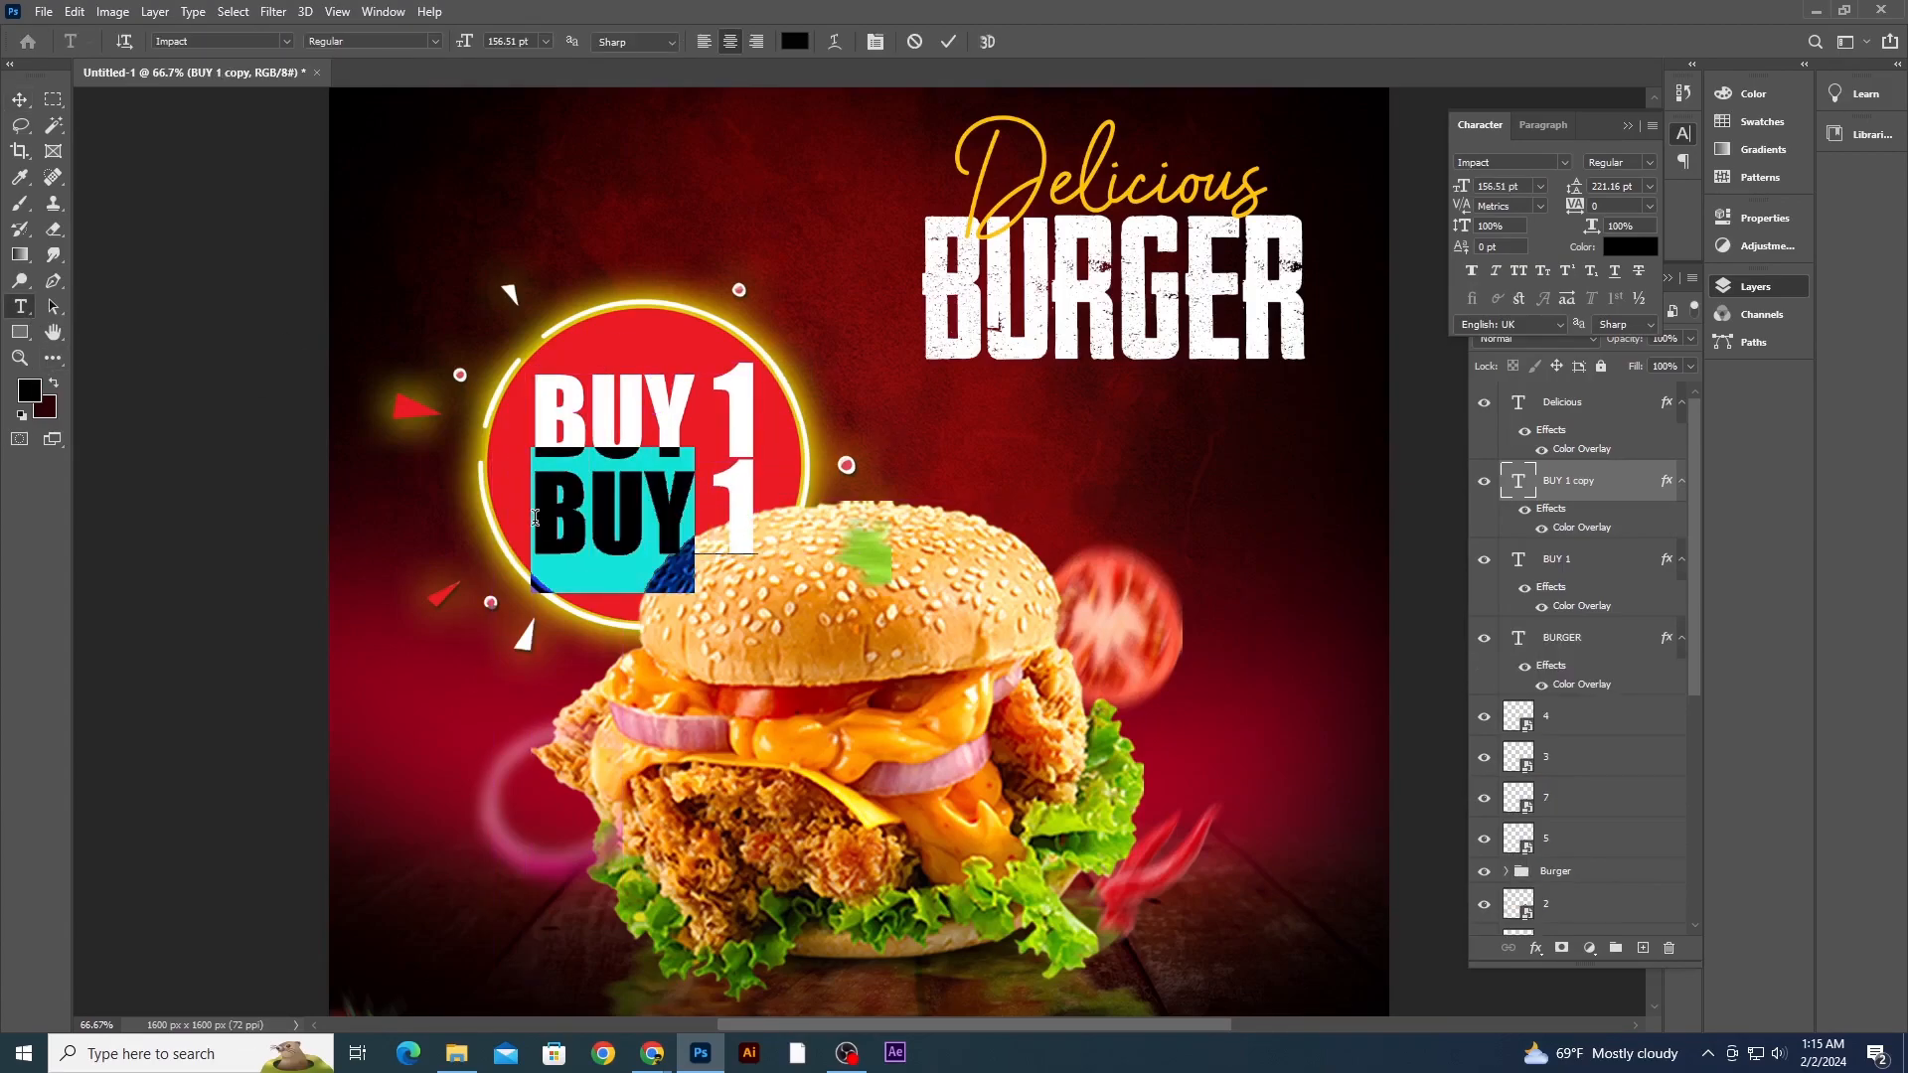
text(GET)
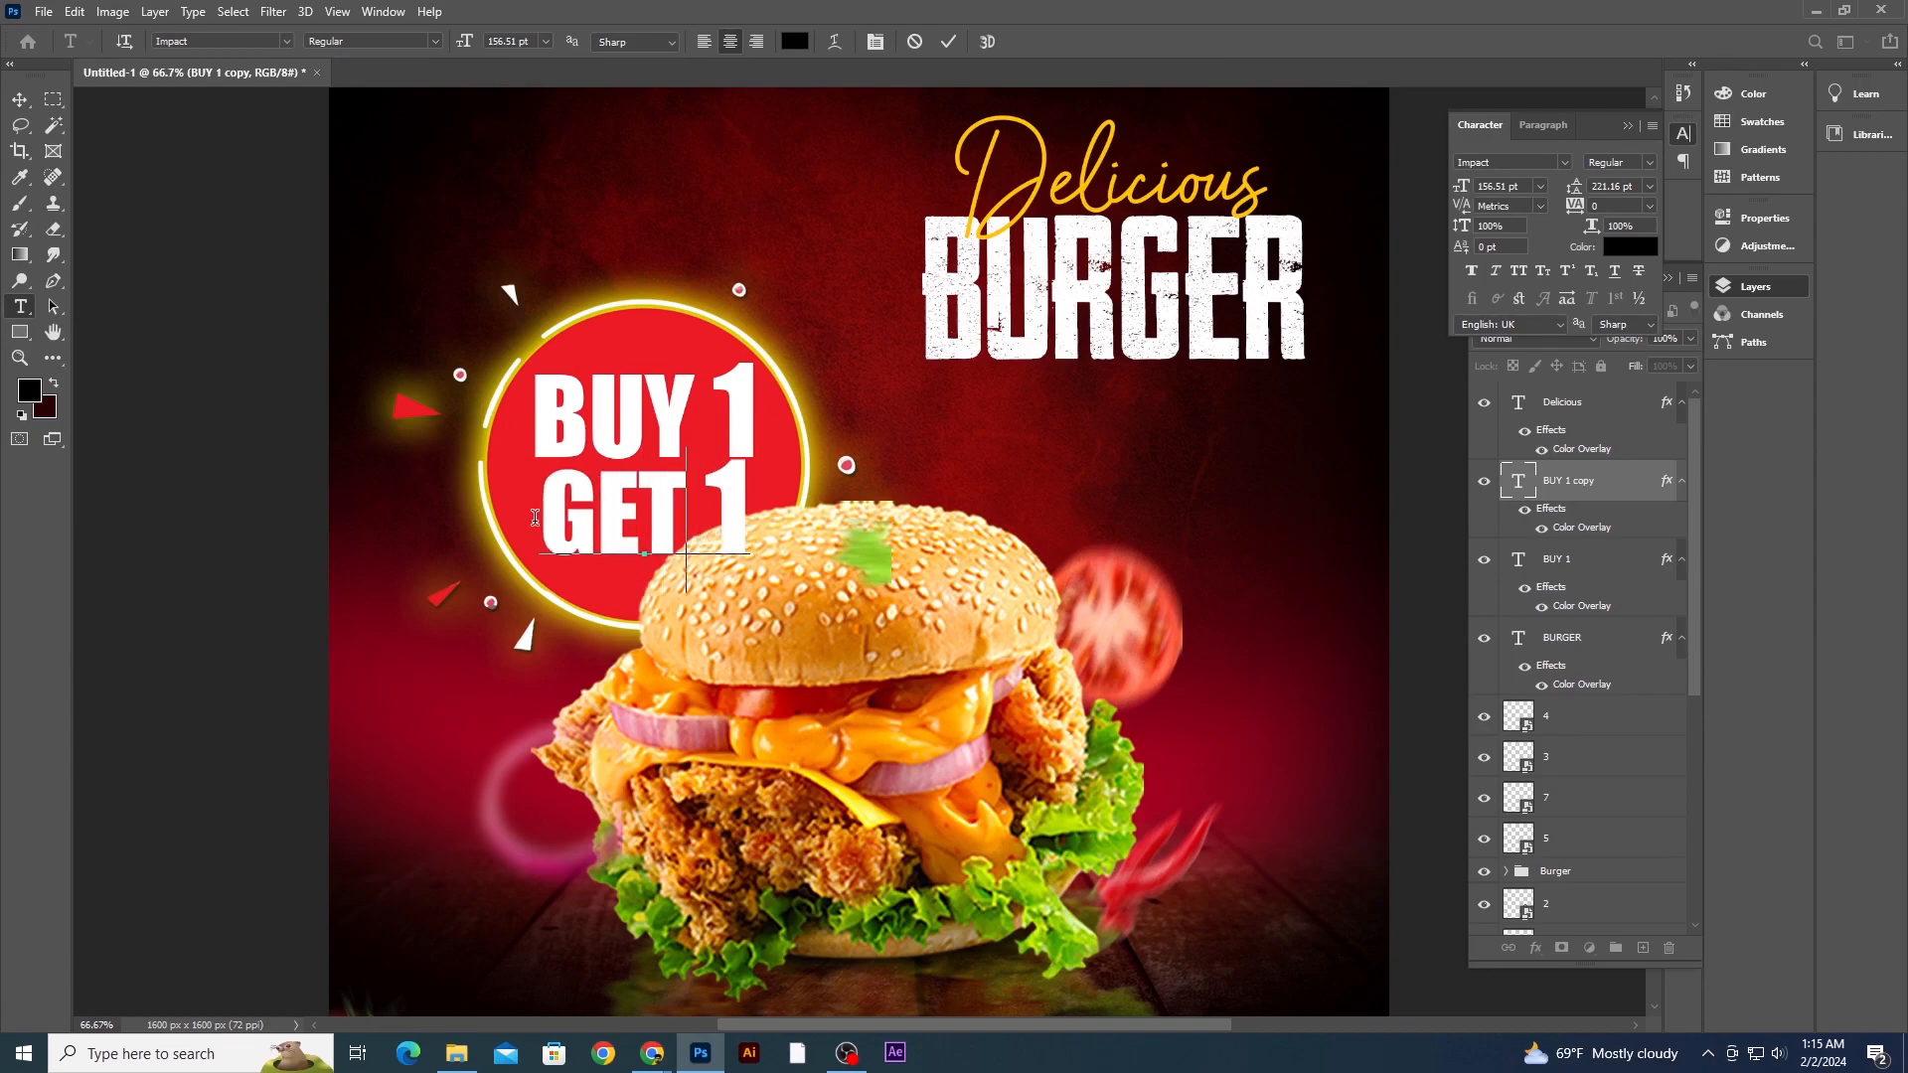
click(18, 99)
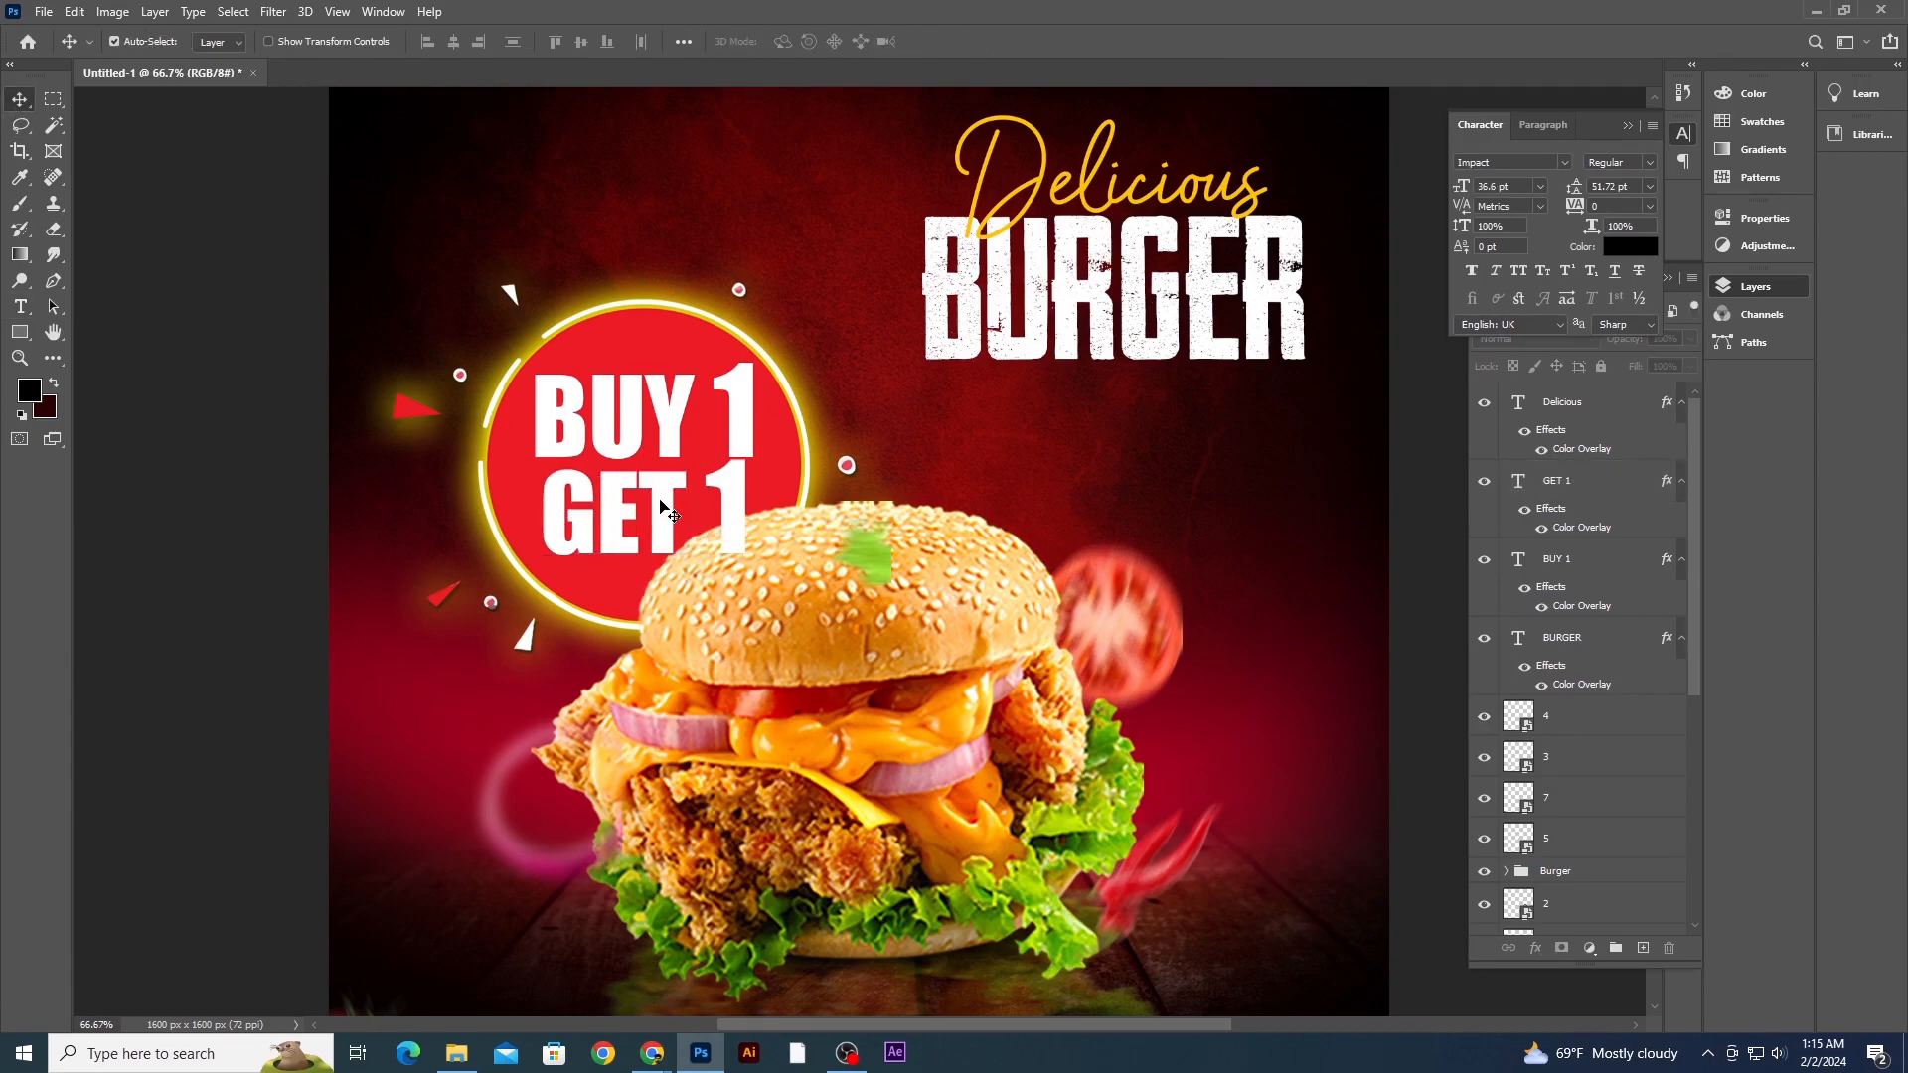
- Scale the BUY 1 and GET 1 texts down together and nudge them up and left inside the circle
shift+click(695, 423)
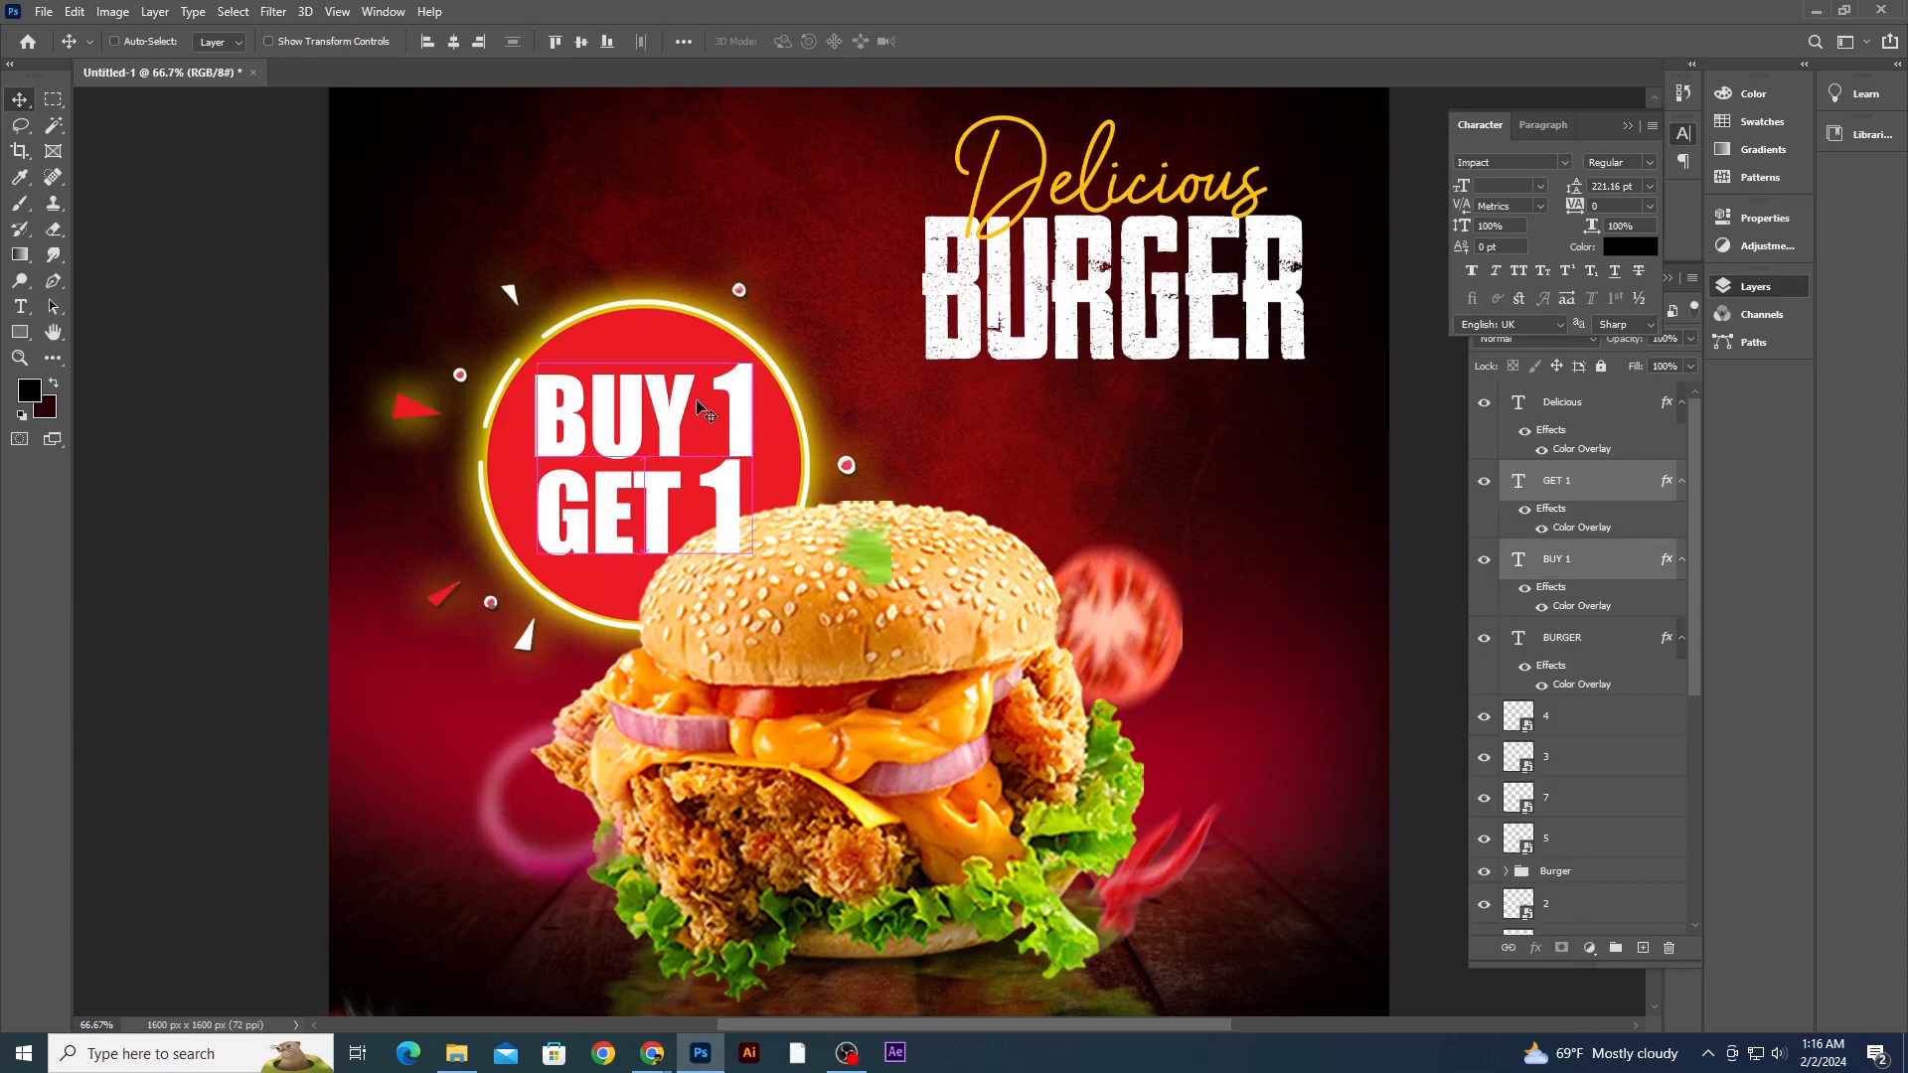
key(ctrl+t)
drag(752, 364, 674, 396)
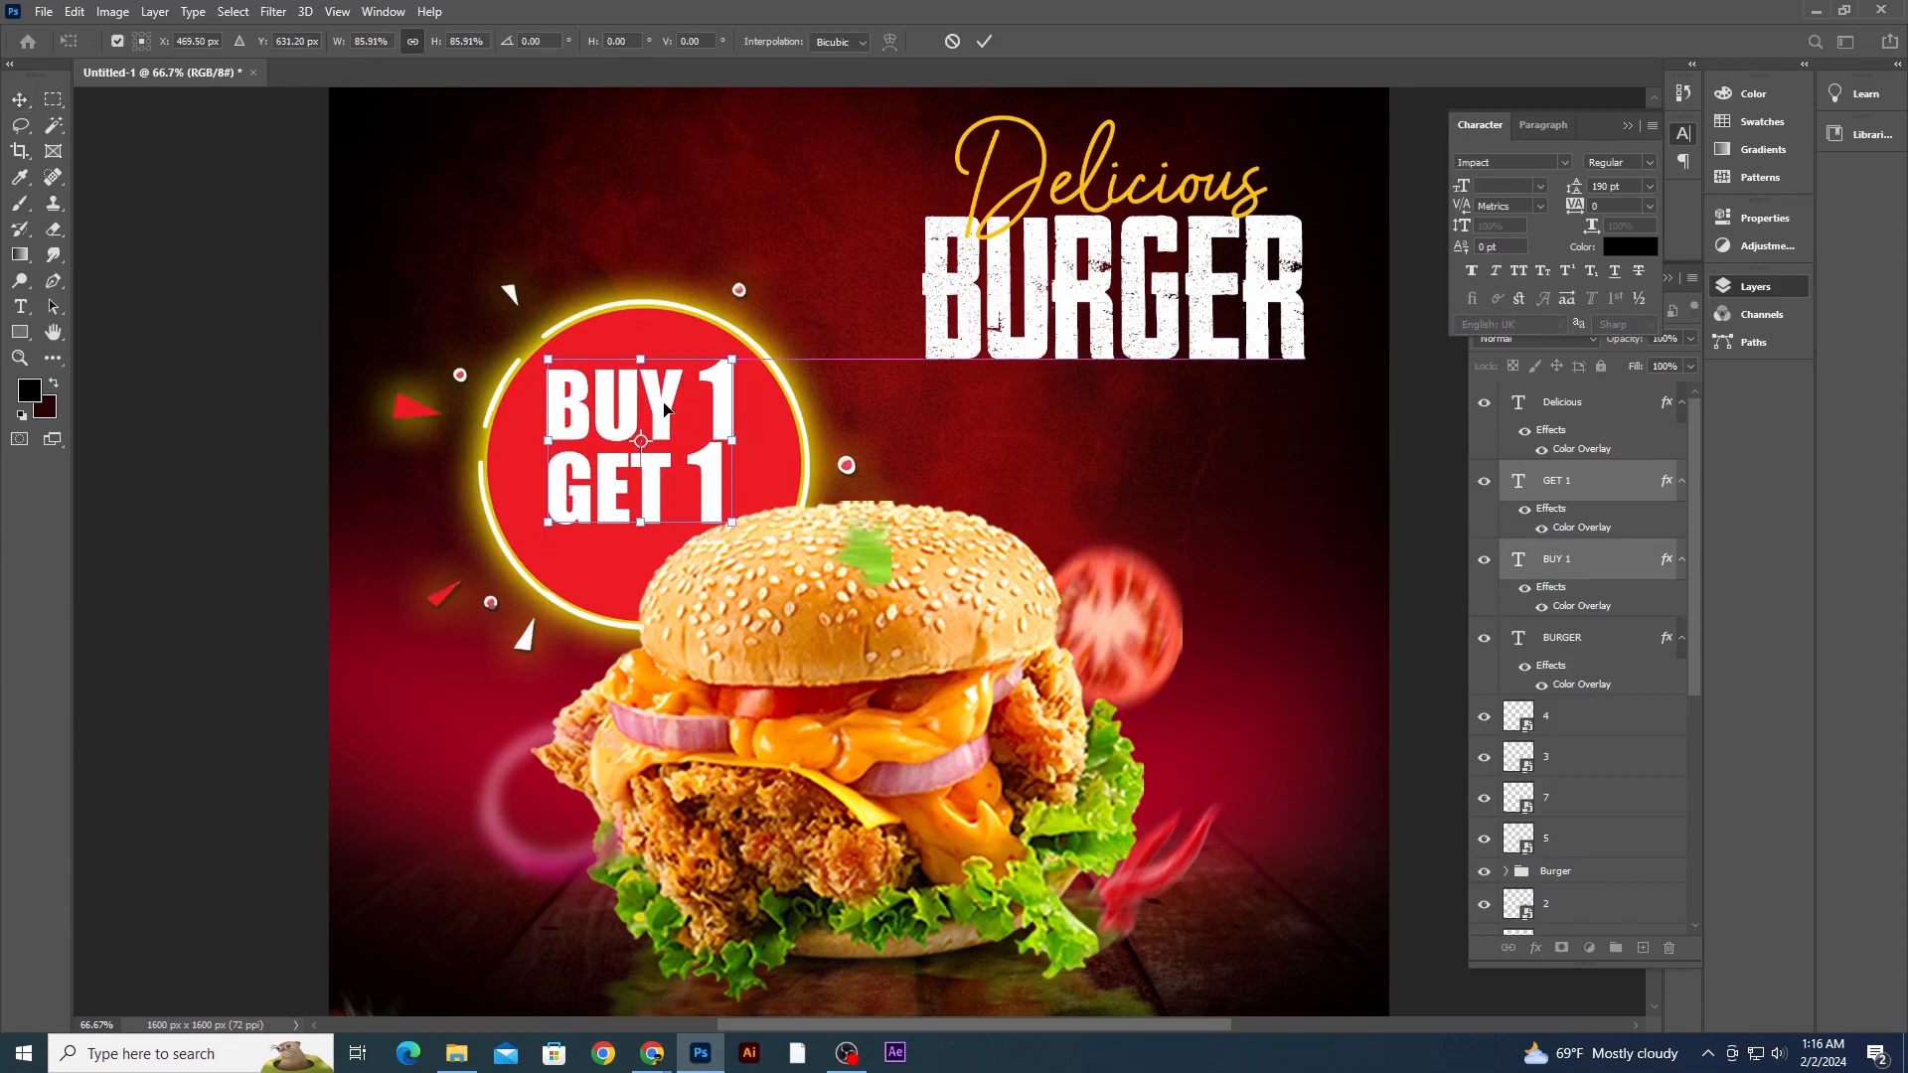
key(Return)
key(Up)
key(Up)
key(Up)
key(Up)
key(Up)
key(Up)
key(Up)
key(Up)
key(Up)
key(Up)
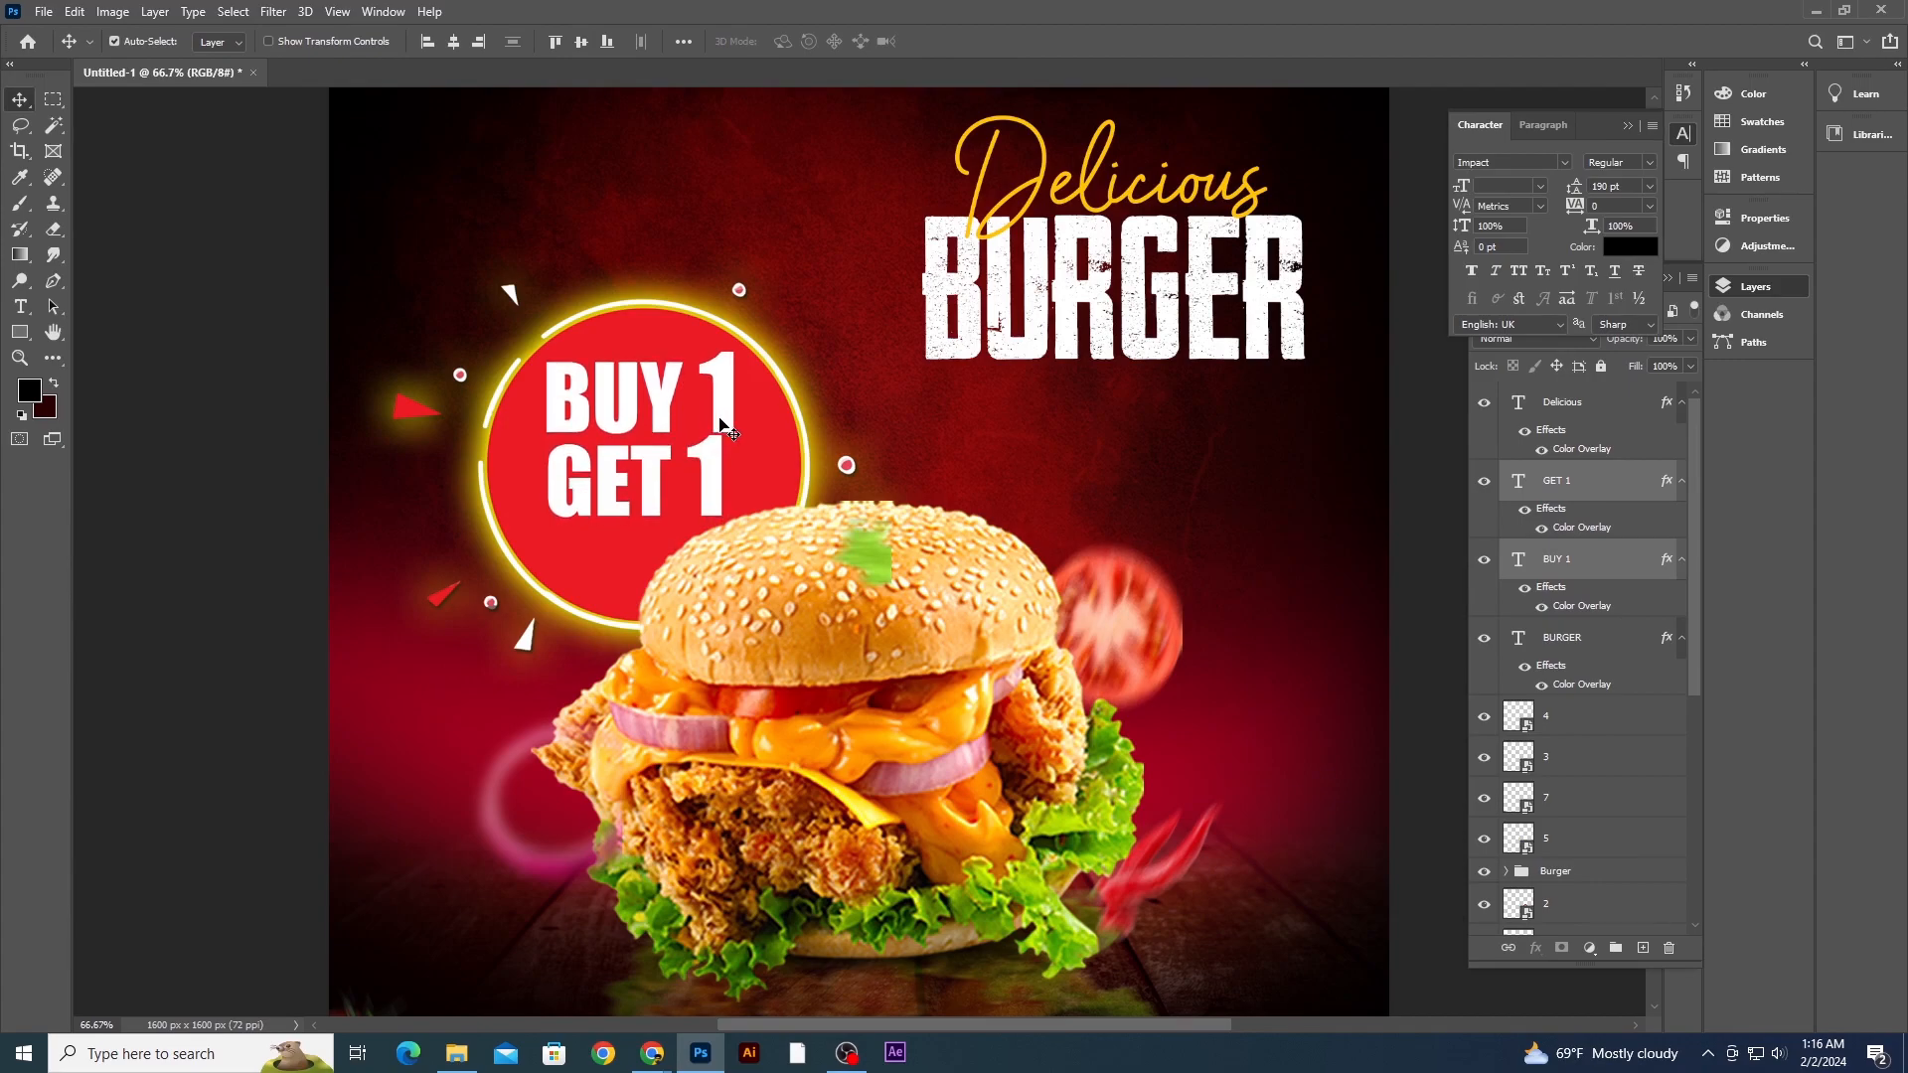
key(Left)
key(Left)
key(Left)
key(Left)
key(Down)
- Nudge the GET 1 text a few pixels down and left
click(306, 539)
click(645, 490)
key(Down)
key(Down)
key(Down)
key(Down)
key(Down)
key(Down)
key(Left)
key(Left)
key(Left)
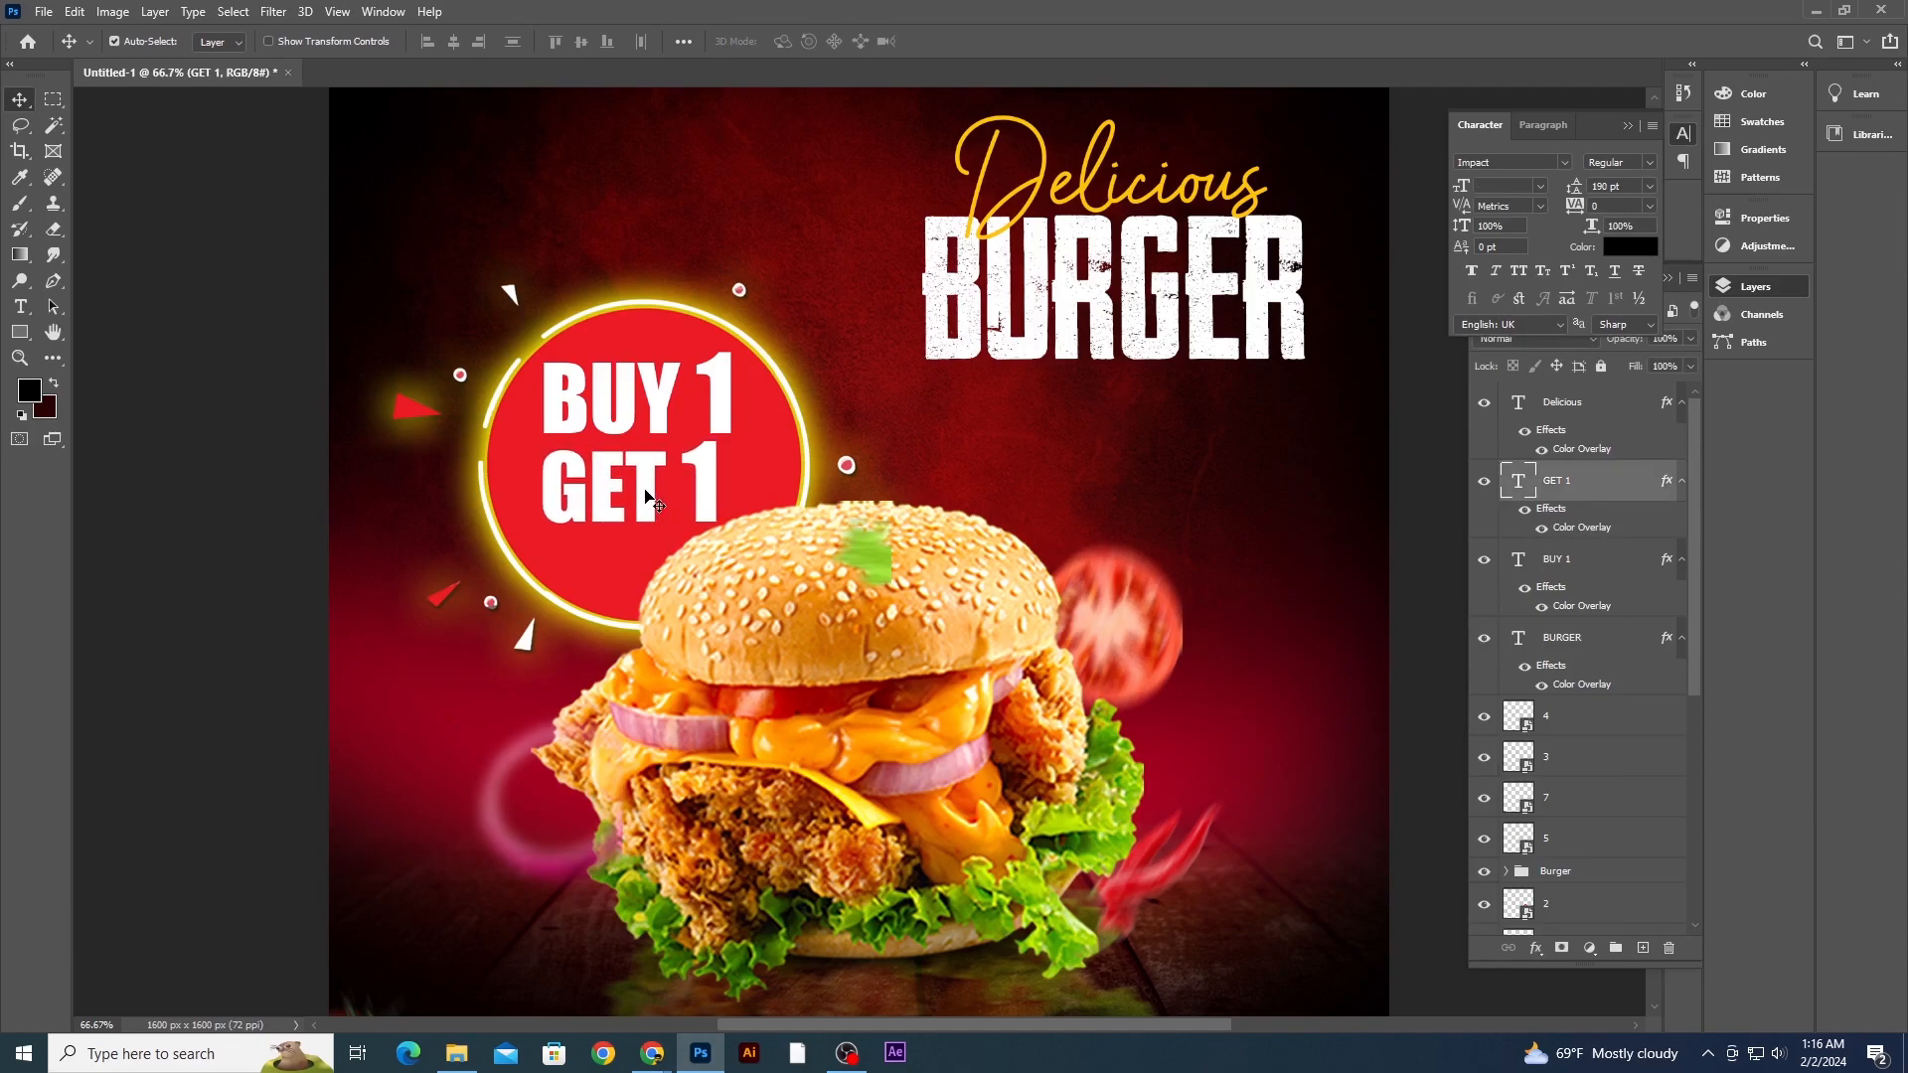
- Set the BUY 1 text's font size to 134 pt
click(696, 407)
click(24, 312)
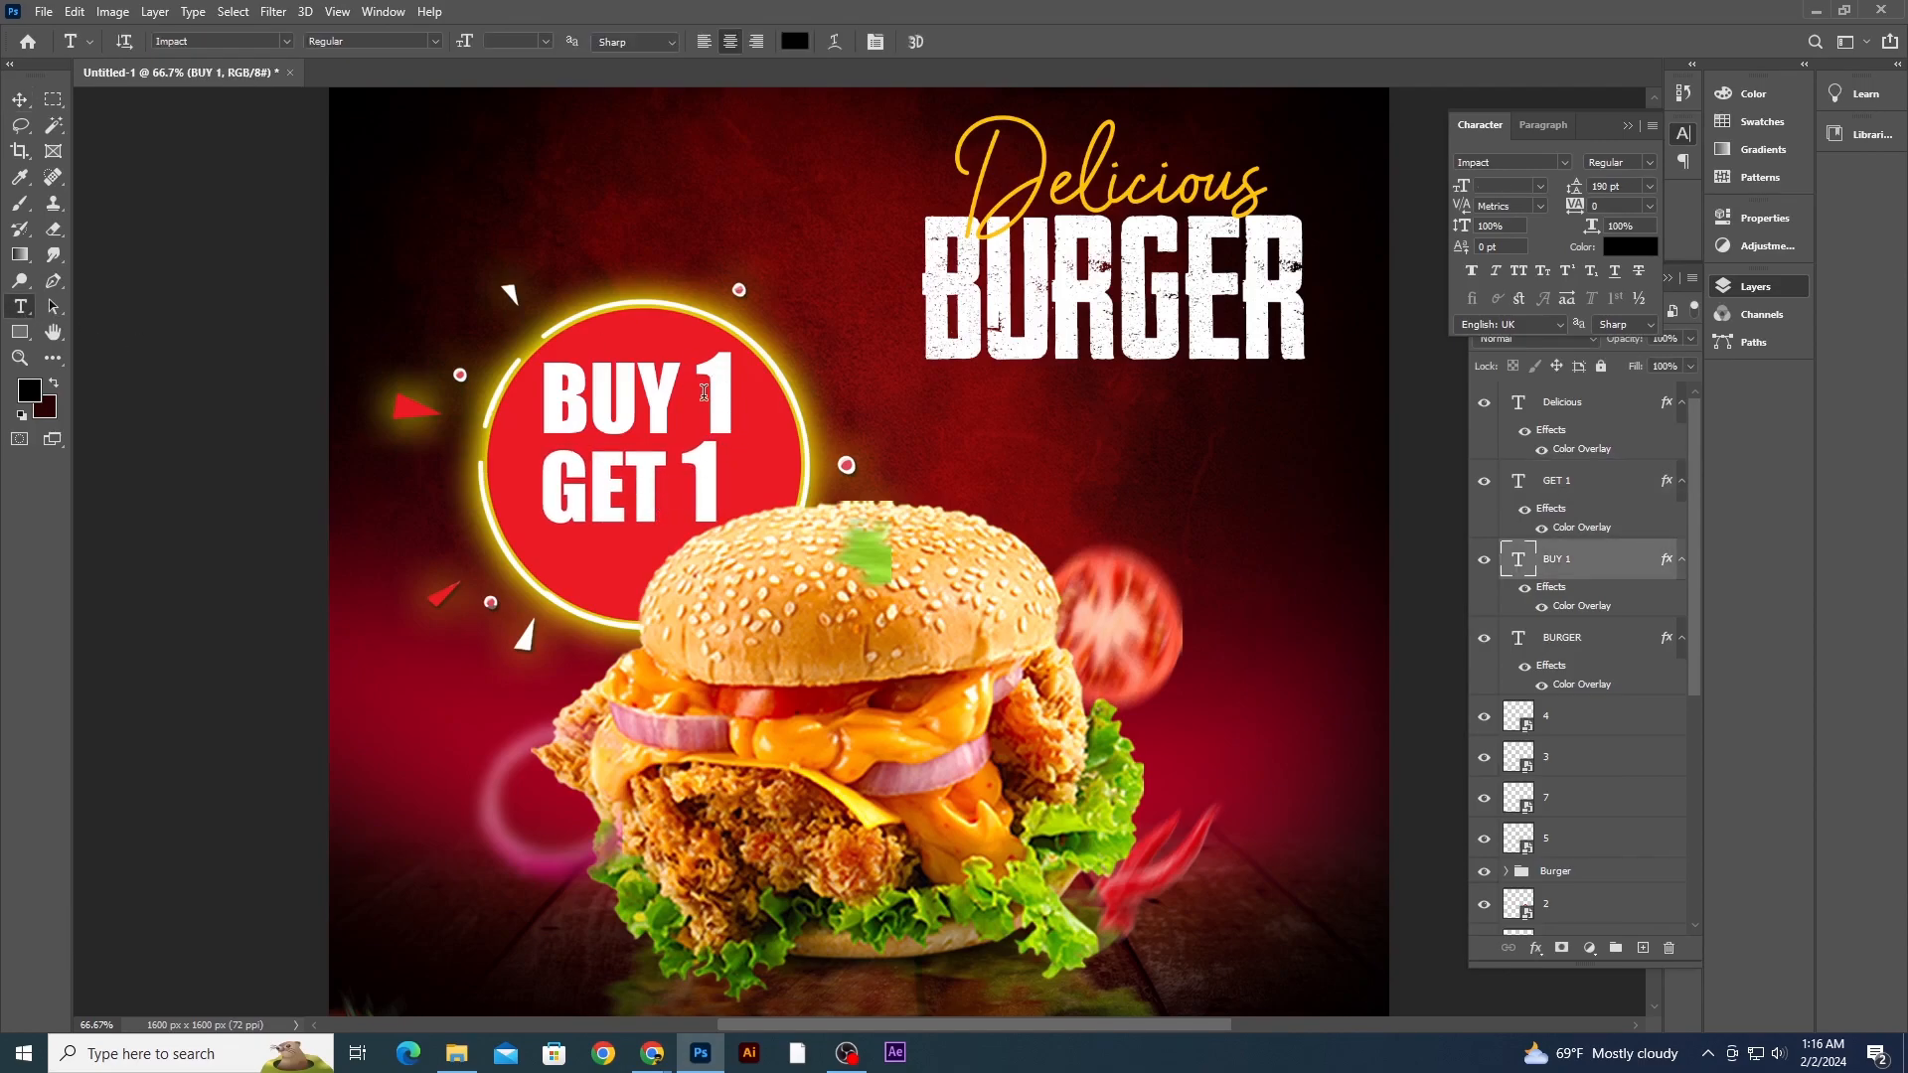
click(633, 417)
triple_click(633, 417)
click(1514, 186)
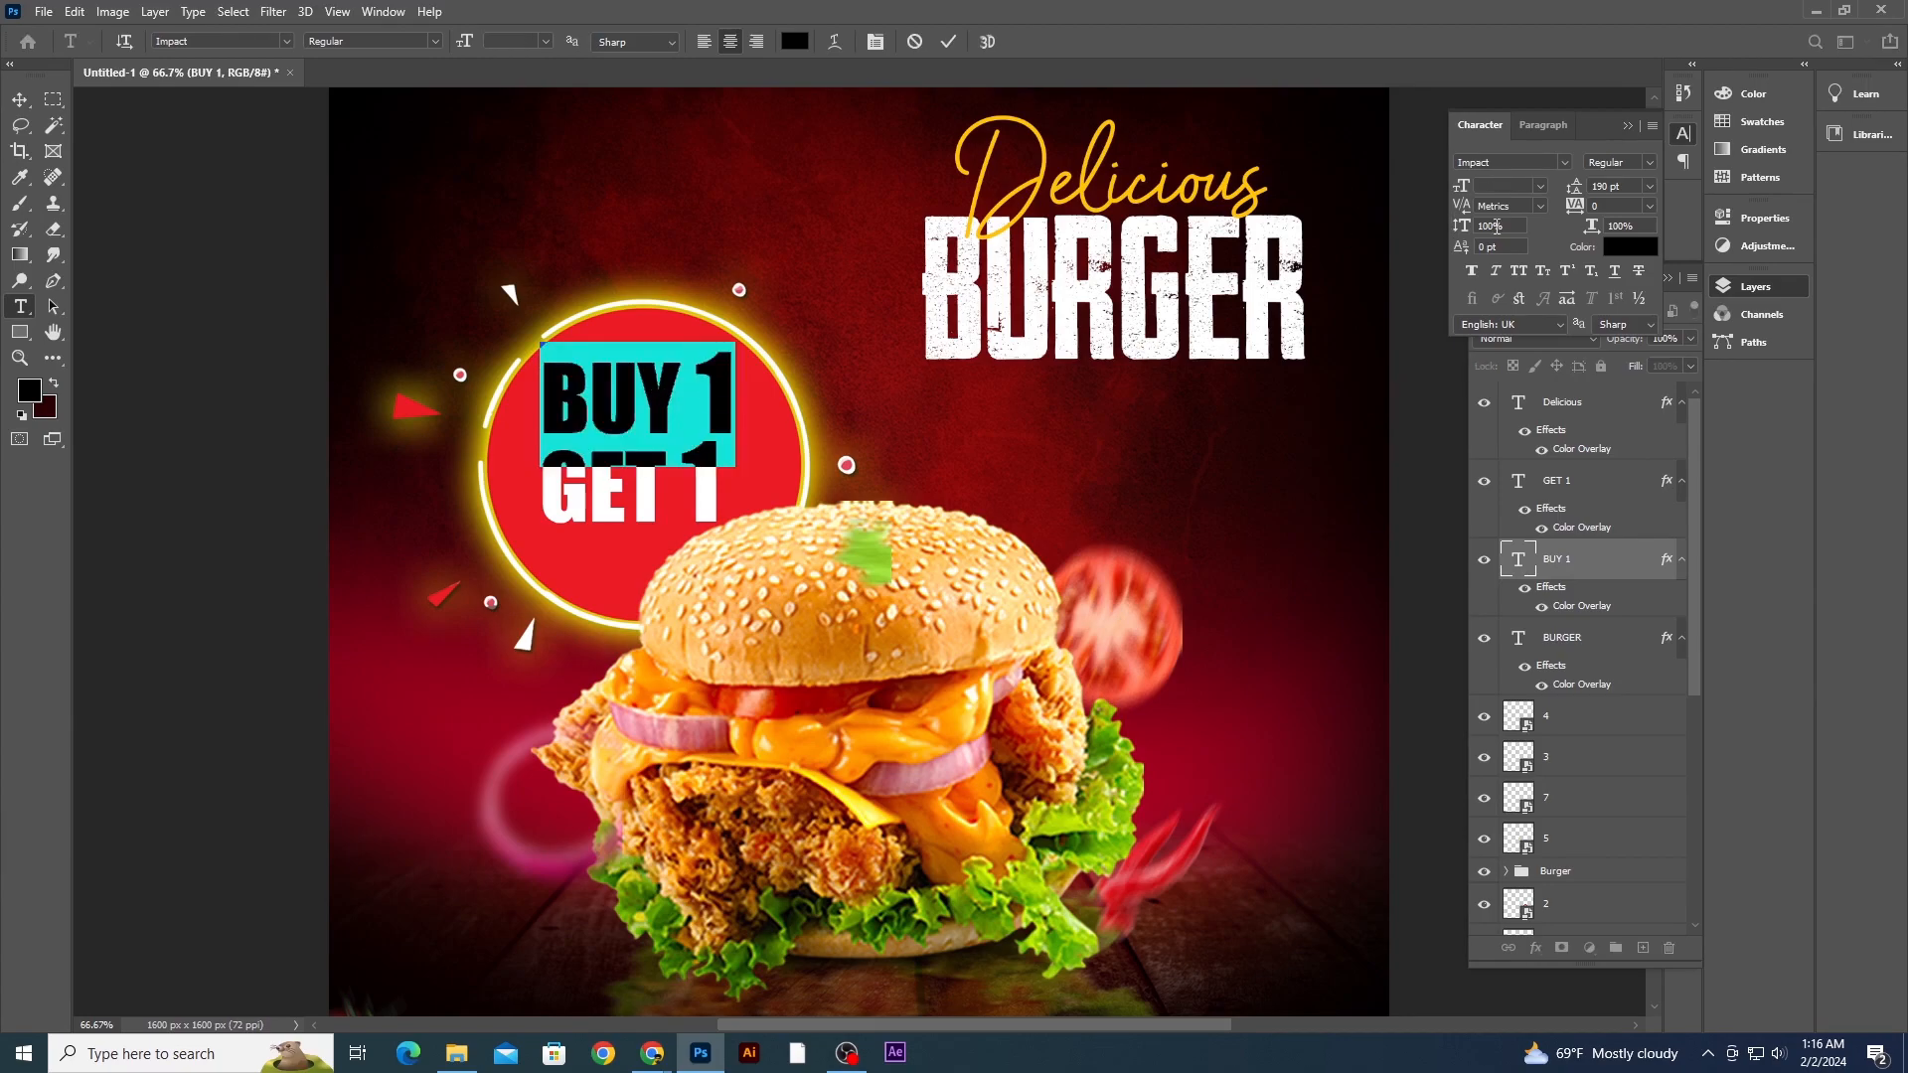
text(134)
key(Return)
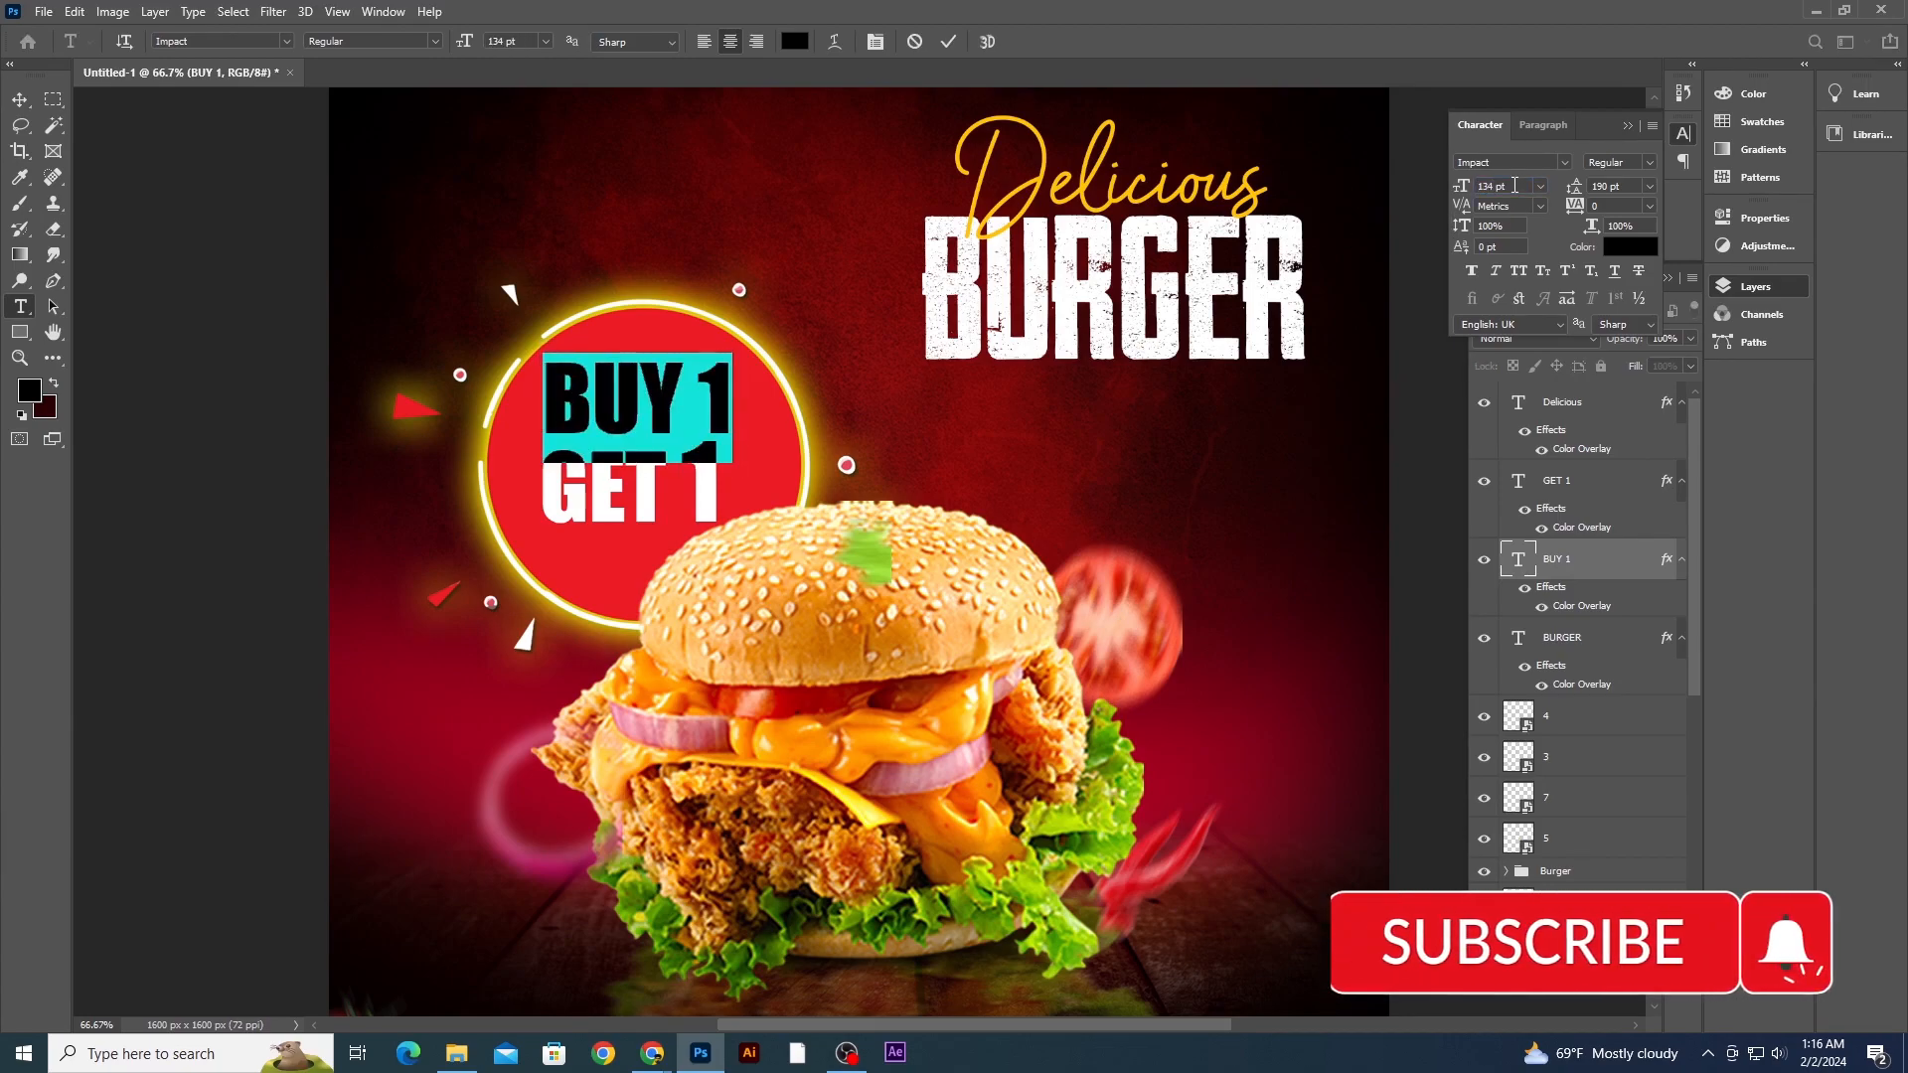
- Set the GET 1 text's font size to 134 pt
click(27, 97)
click(1556, 480)
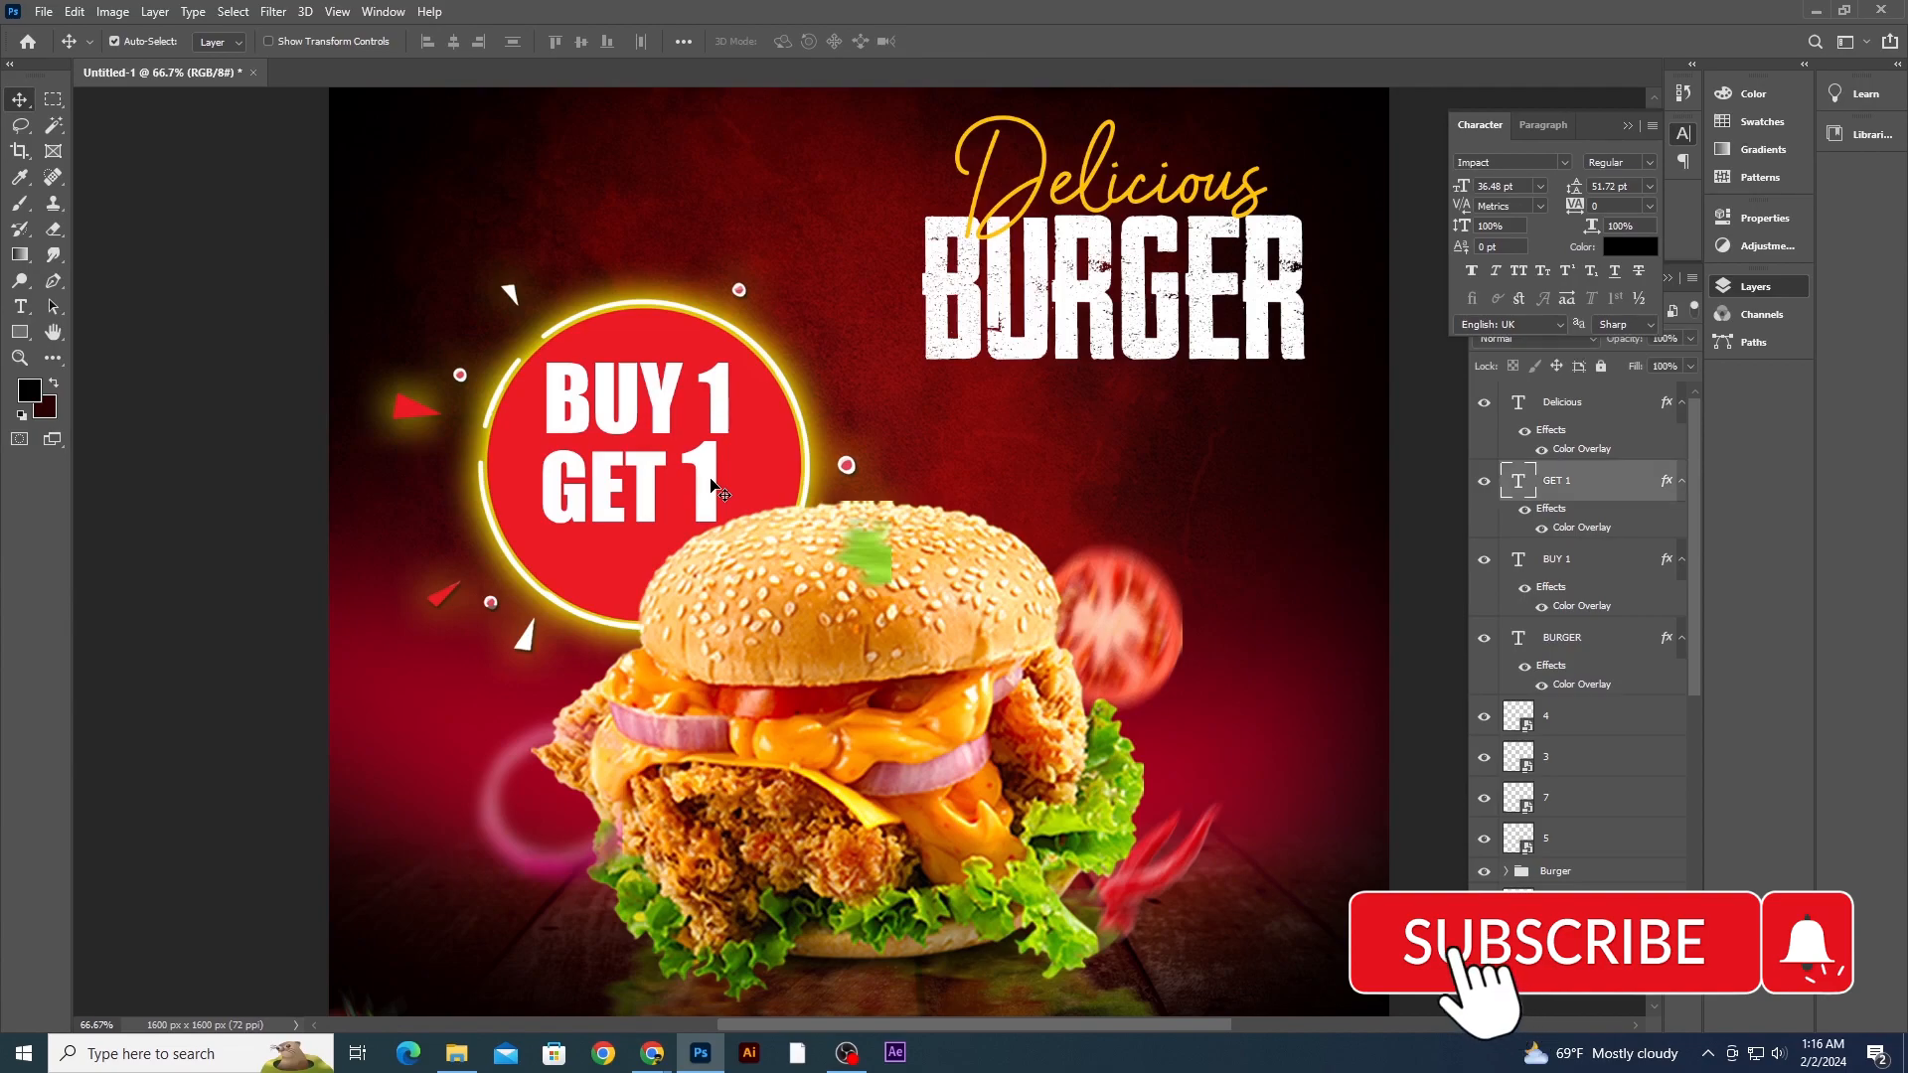
click(1520, 186)
text(134)
key(Return)
- Move the glowing red circle up and scale it down to fit around the BUY 1 GET 1 text
drag(705, 478, 767, 421)
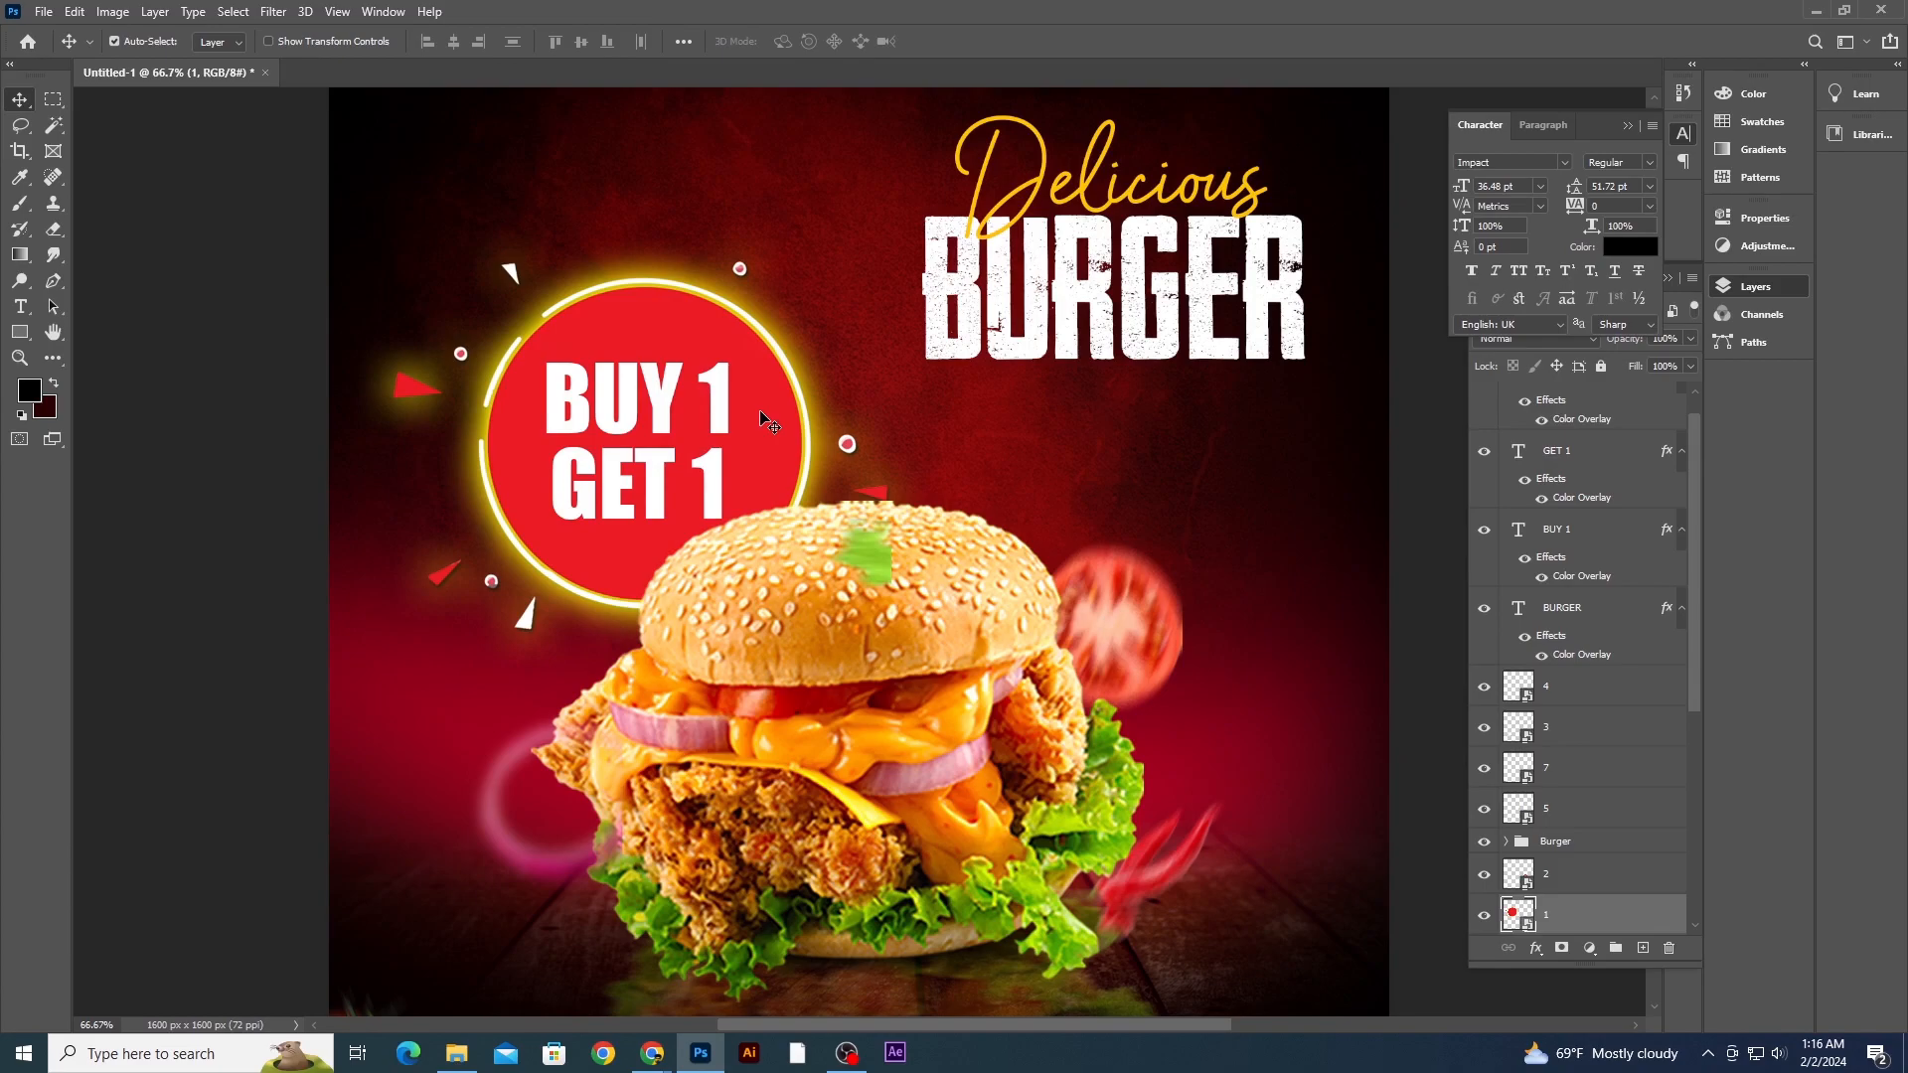
key(ctrl+t)
drag(927, 223, 899, 241)
drag(764, 383, 763, 377)
key(Return)
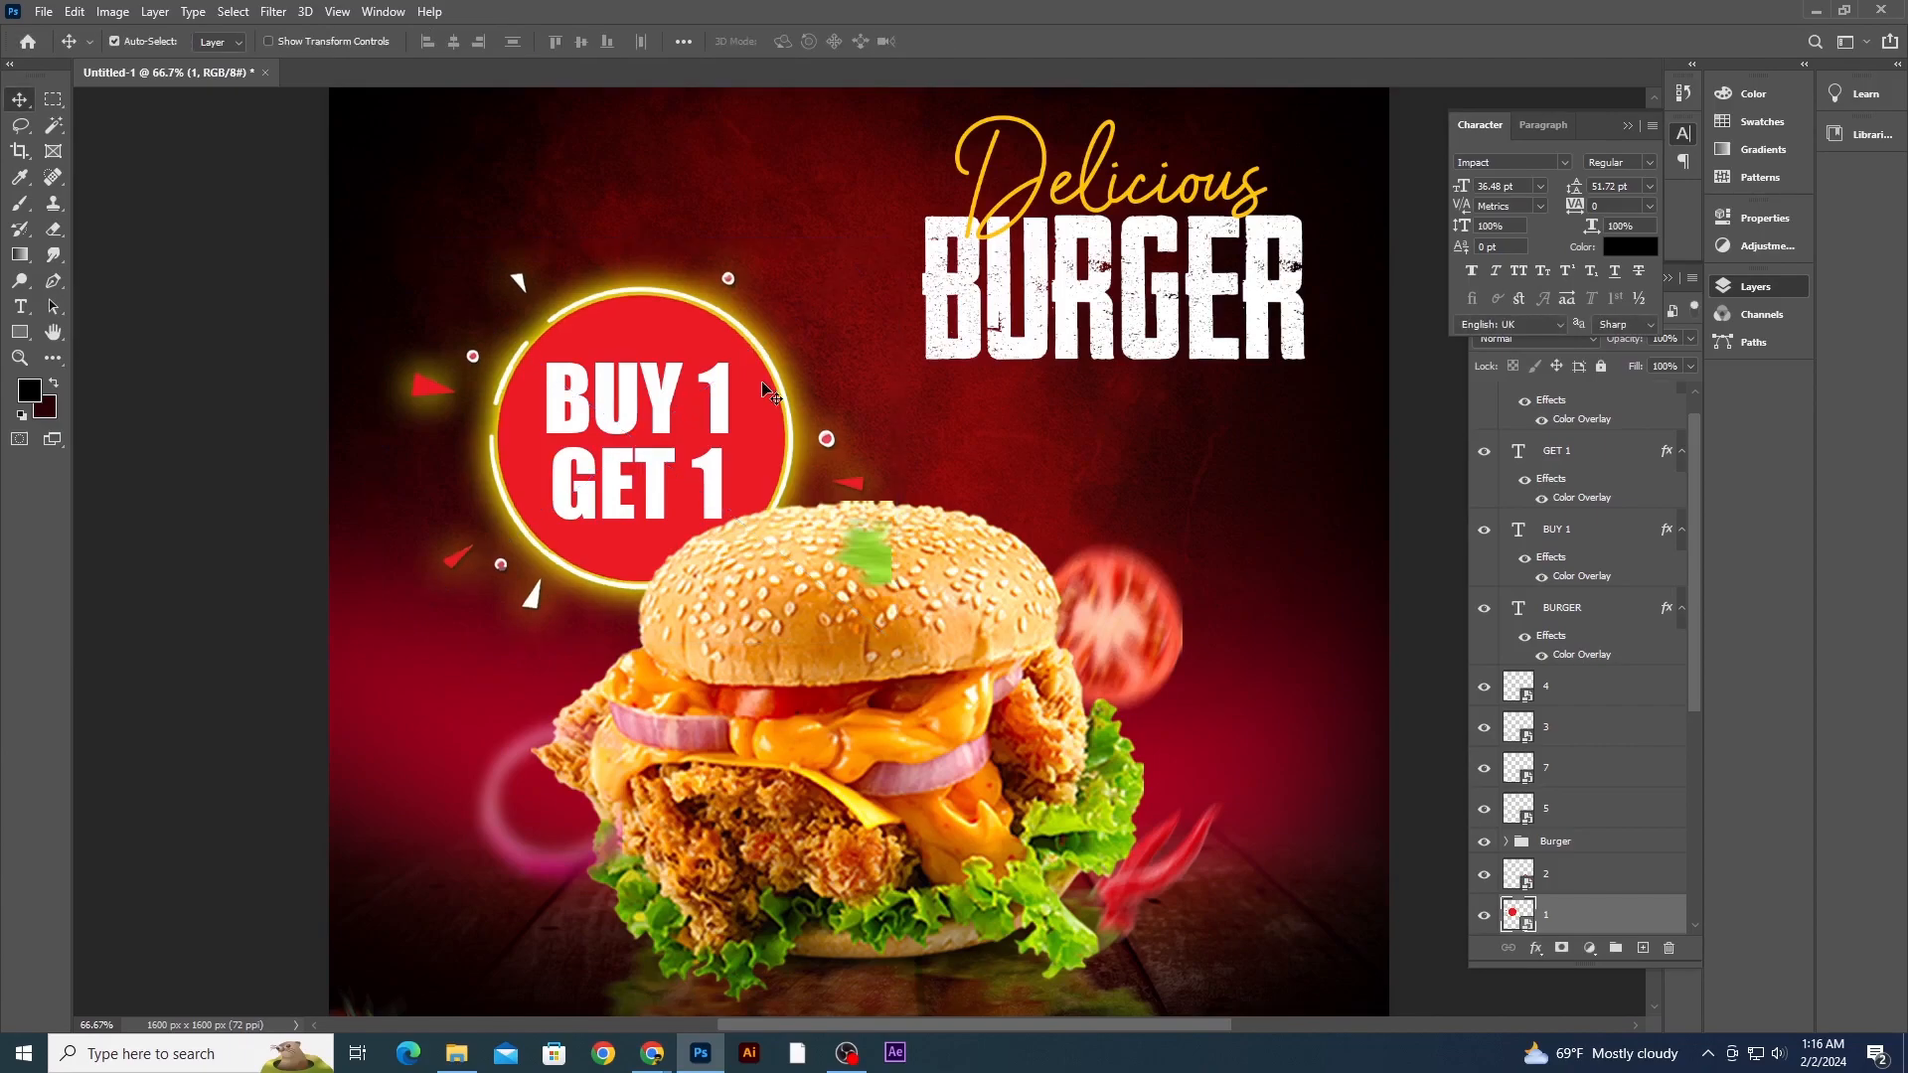
key(Left)
key(Left)
key(Left)
key(Left)
key(Left)
key(Left)
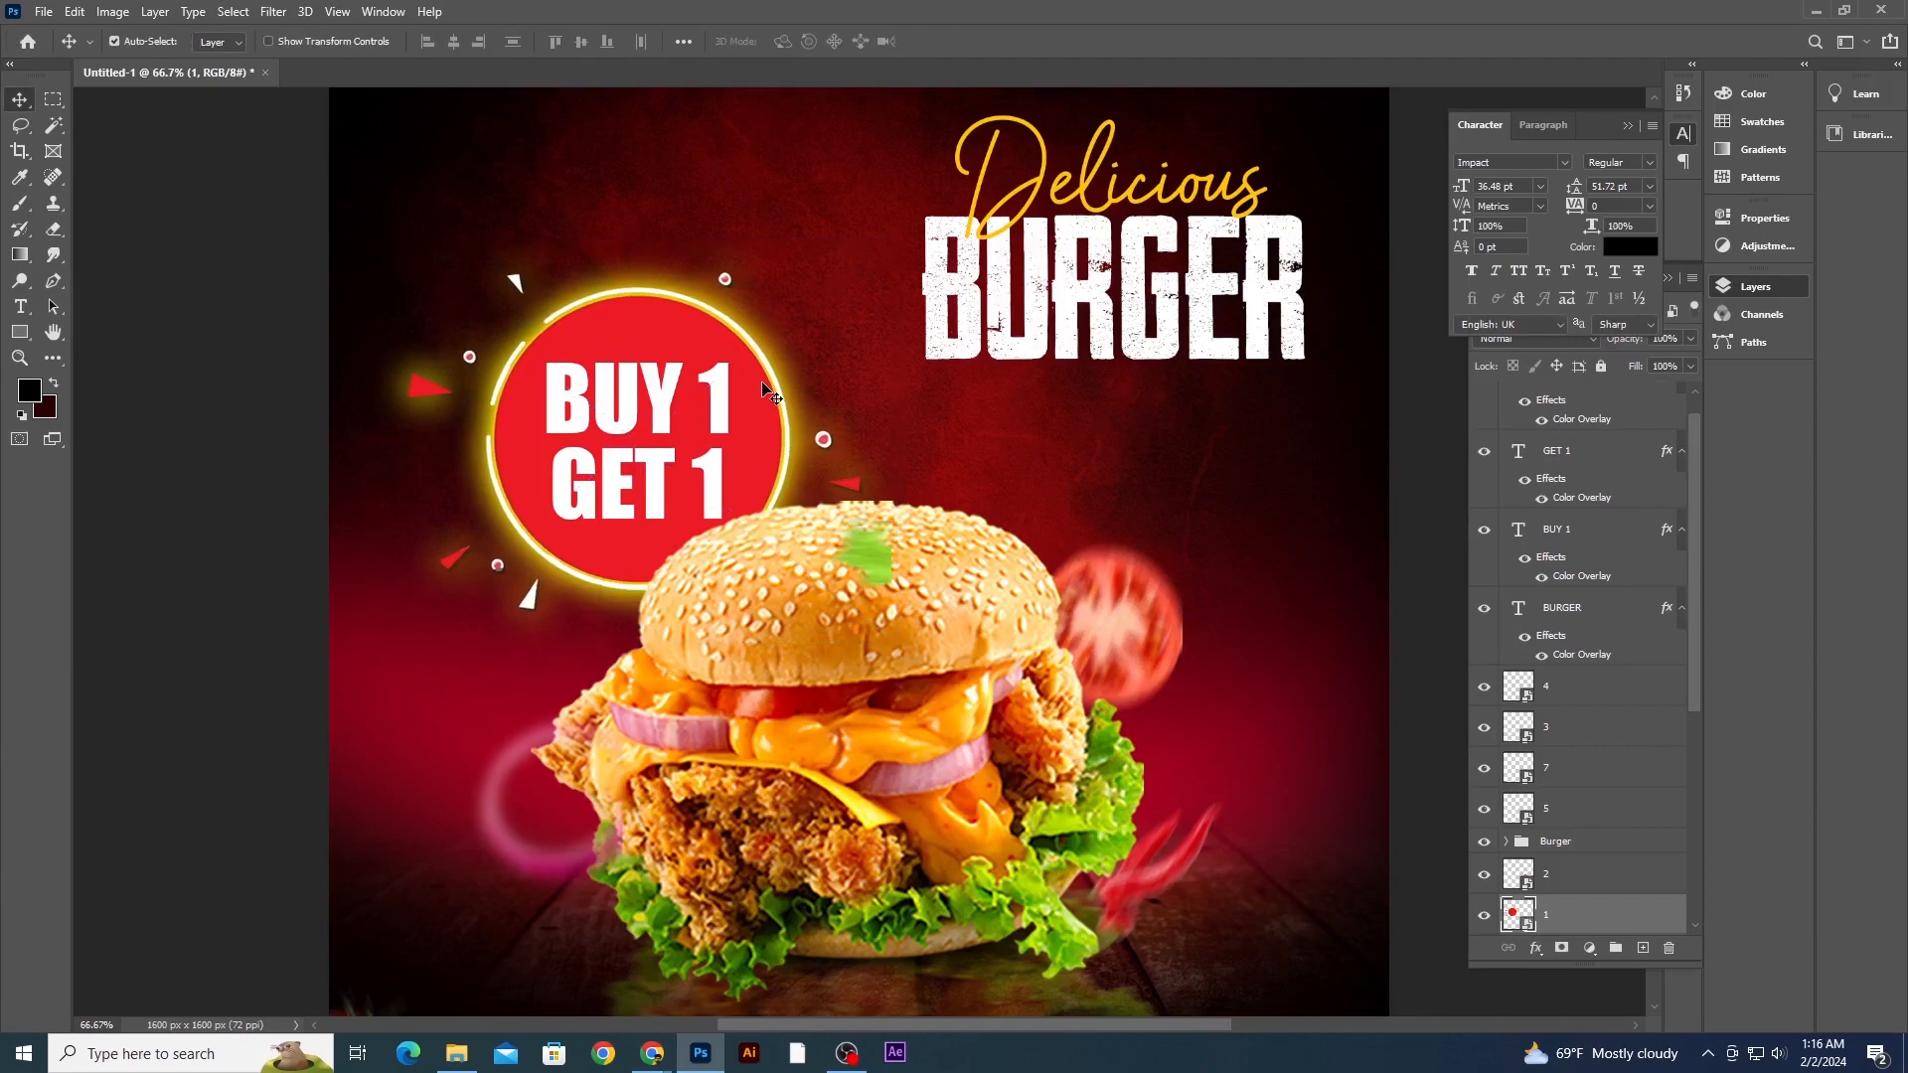
click(260, 358)
key(ctrl+minus)
key(ctrl+minus)
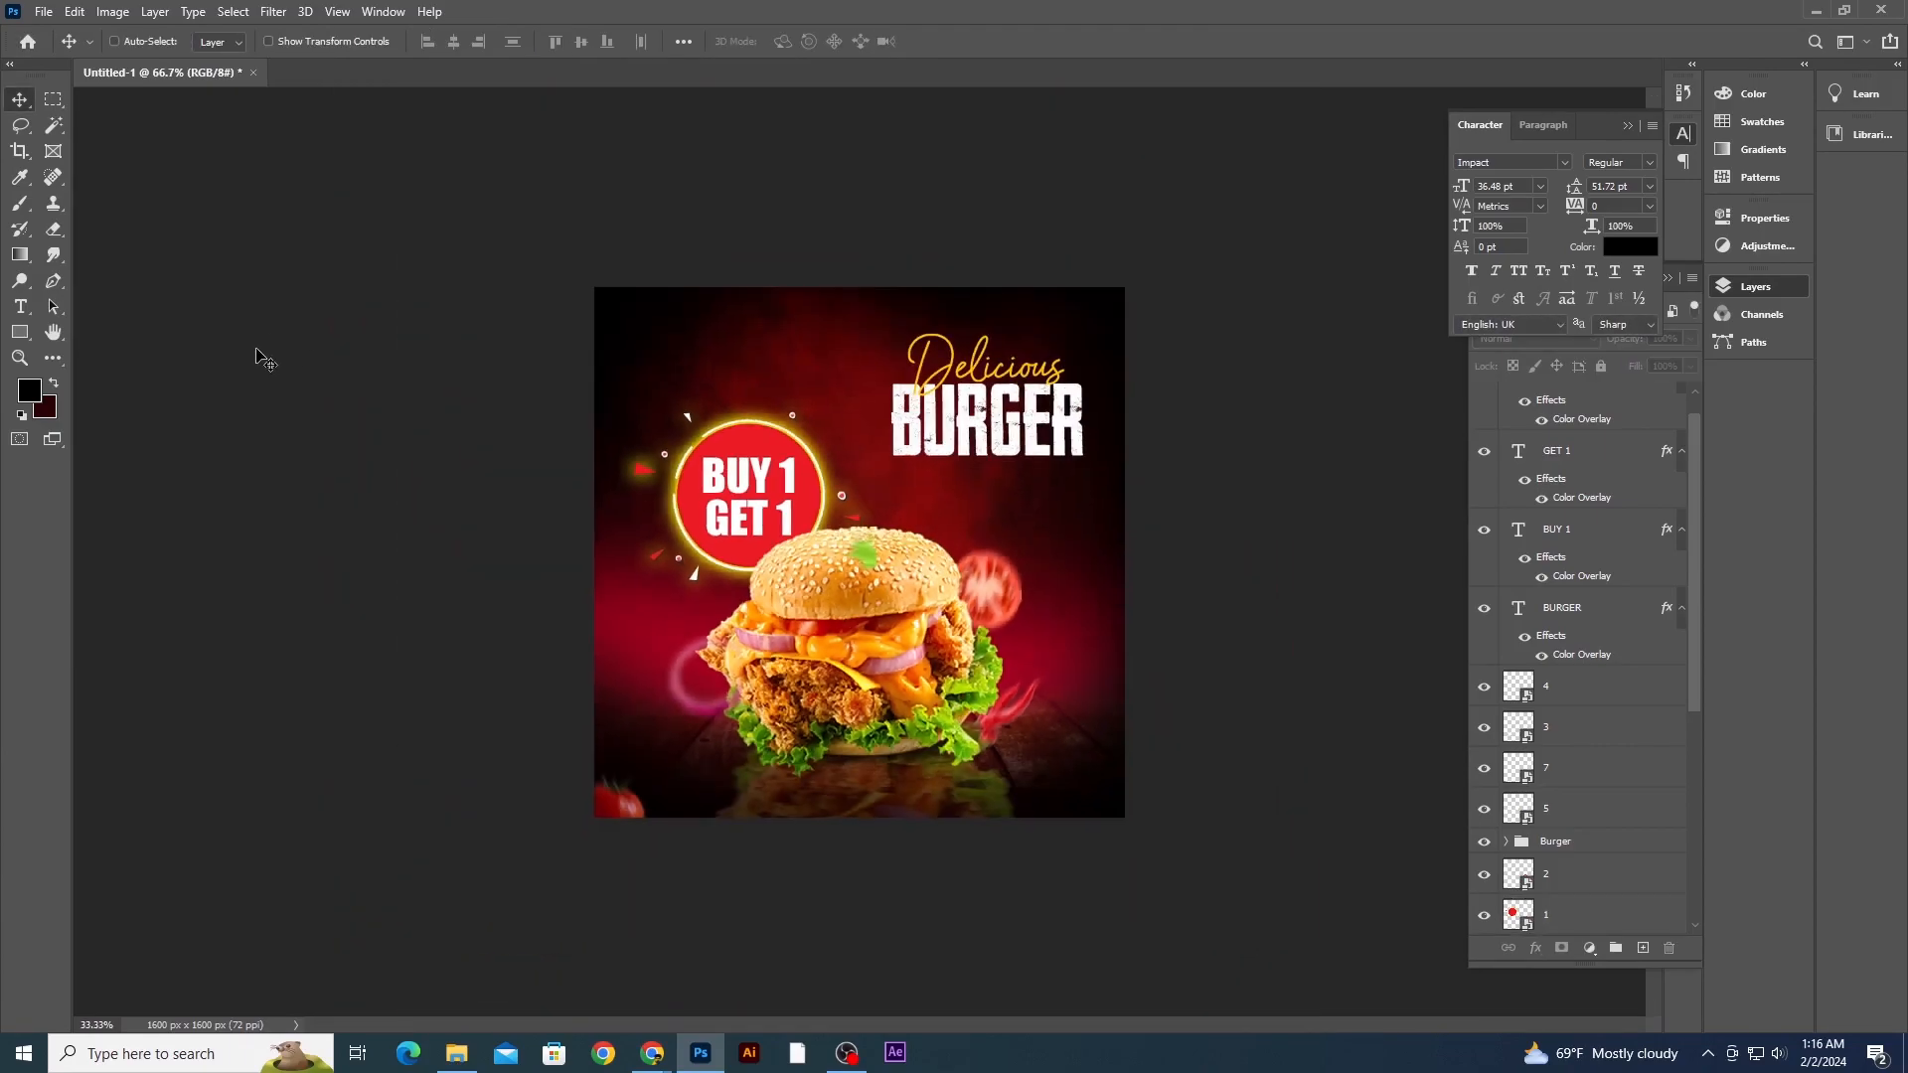
key(ctrl+plus)
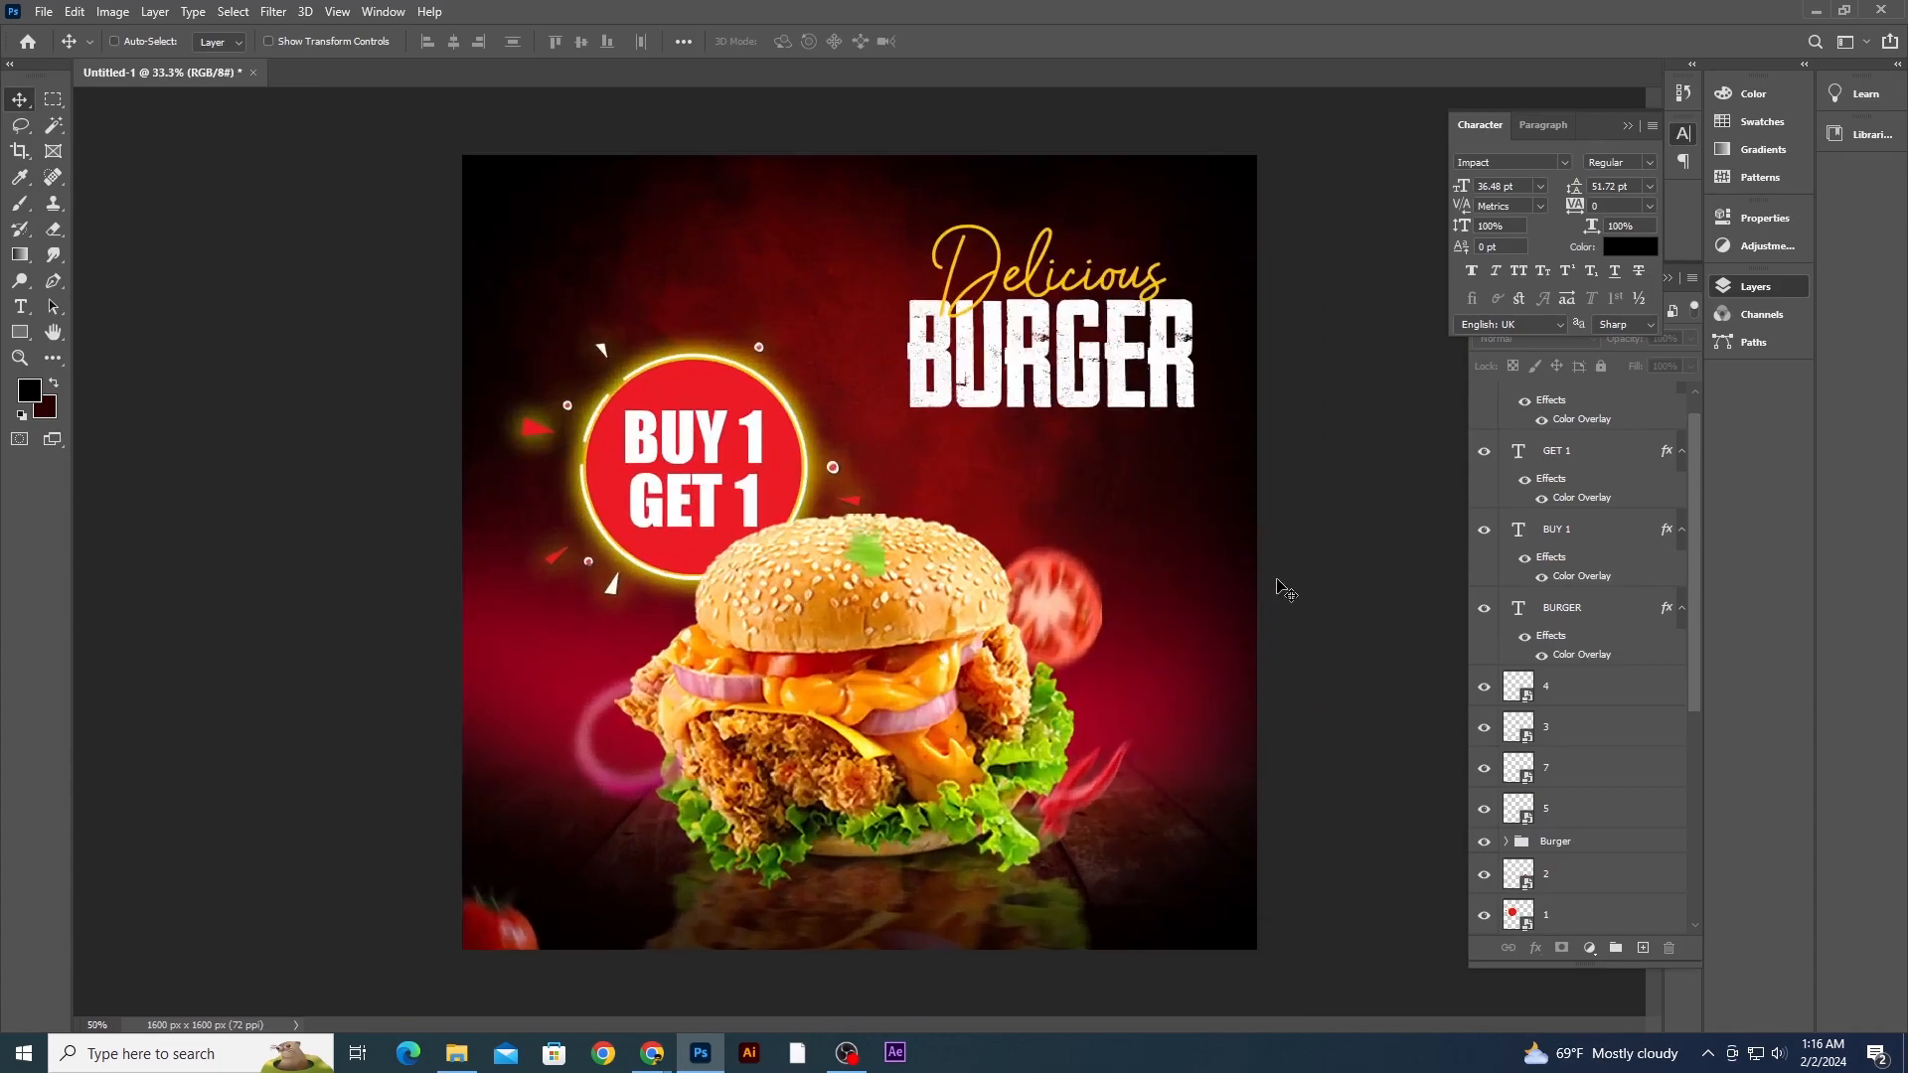
- Duplicate the BURGER headline to the upper left of the canvas and retype the copy as LOGO
drag(1138, 397, 790, 313)
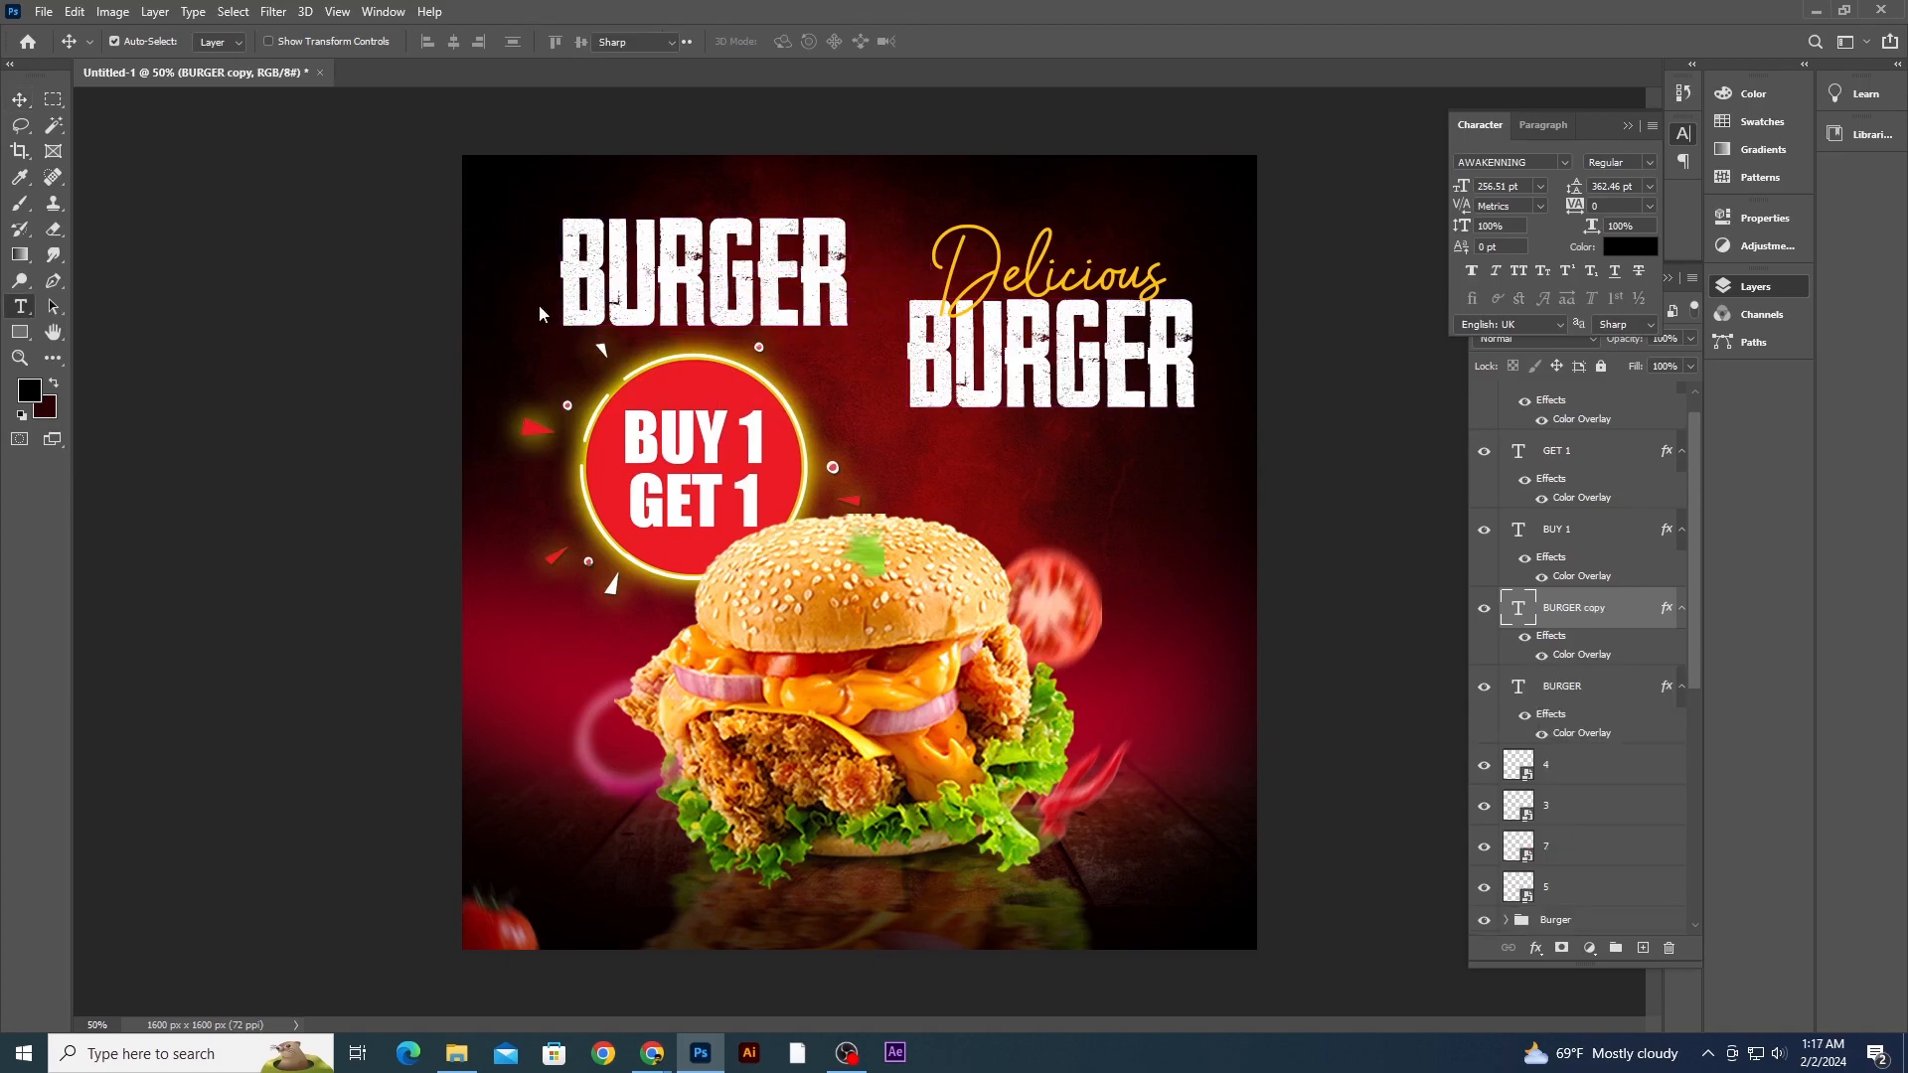
key(t)
double_click(714, 266)
text(LOGO)
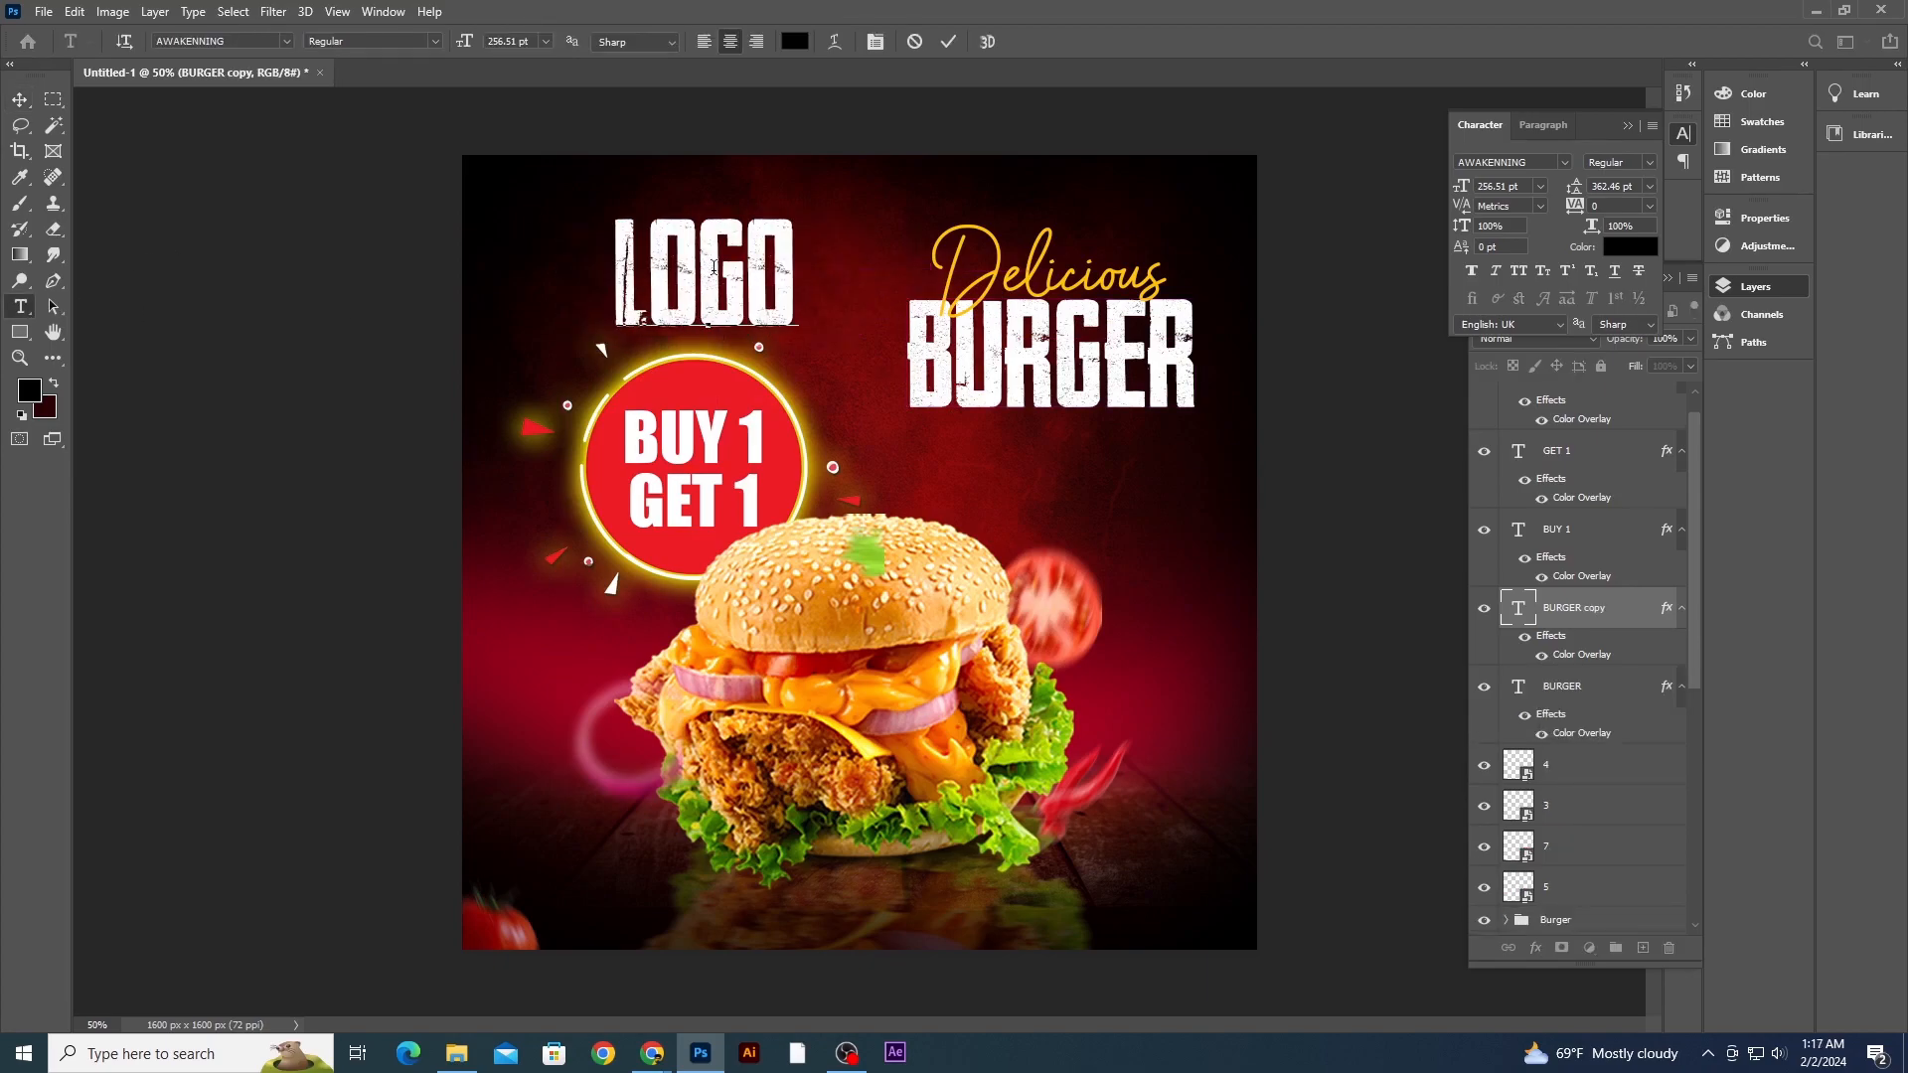
- Move the LOGO text into the top-left corner and scale it down
click(20, 99)
drag(706, 283, 594, 255)
key(ctrl+t)
drag(682, 188, 638, 204)
key(Return)
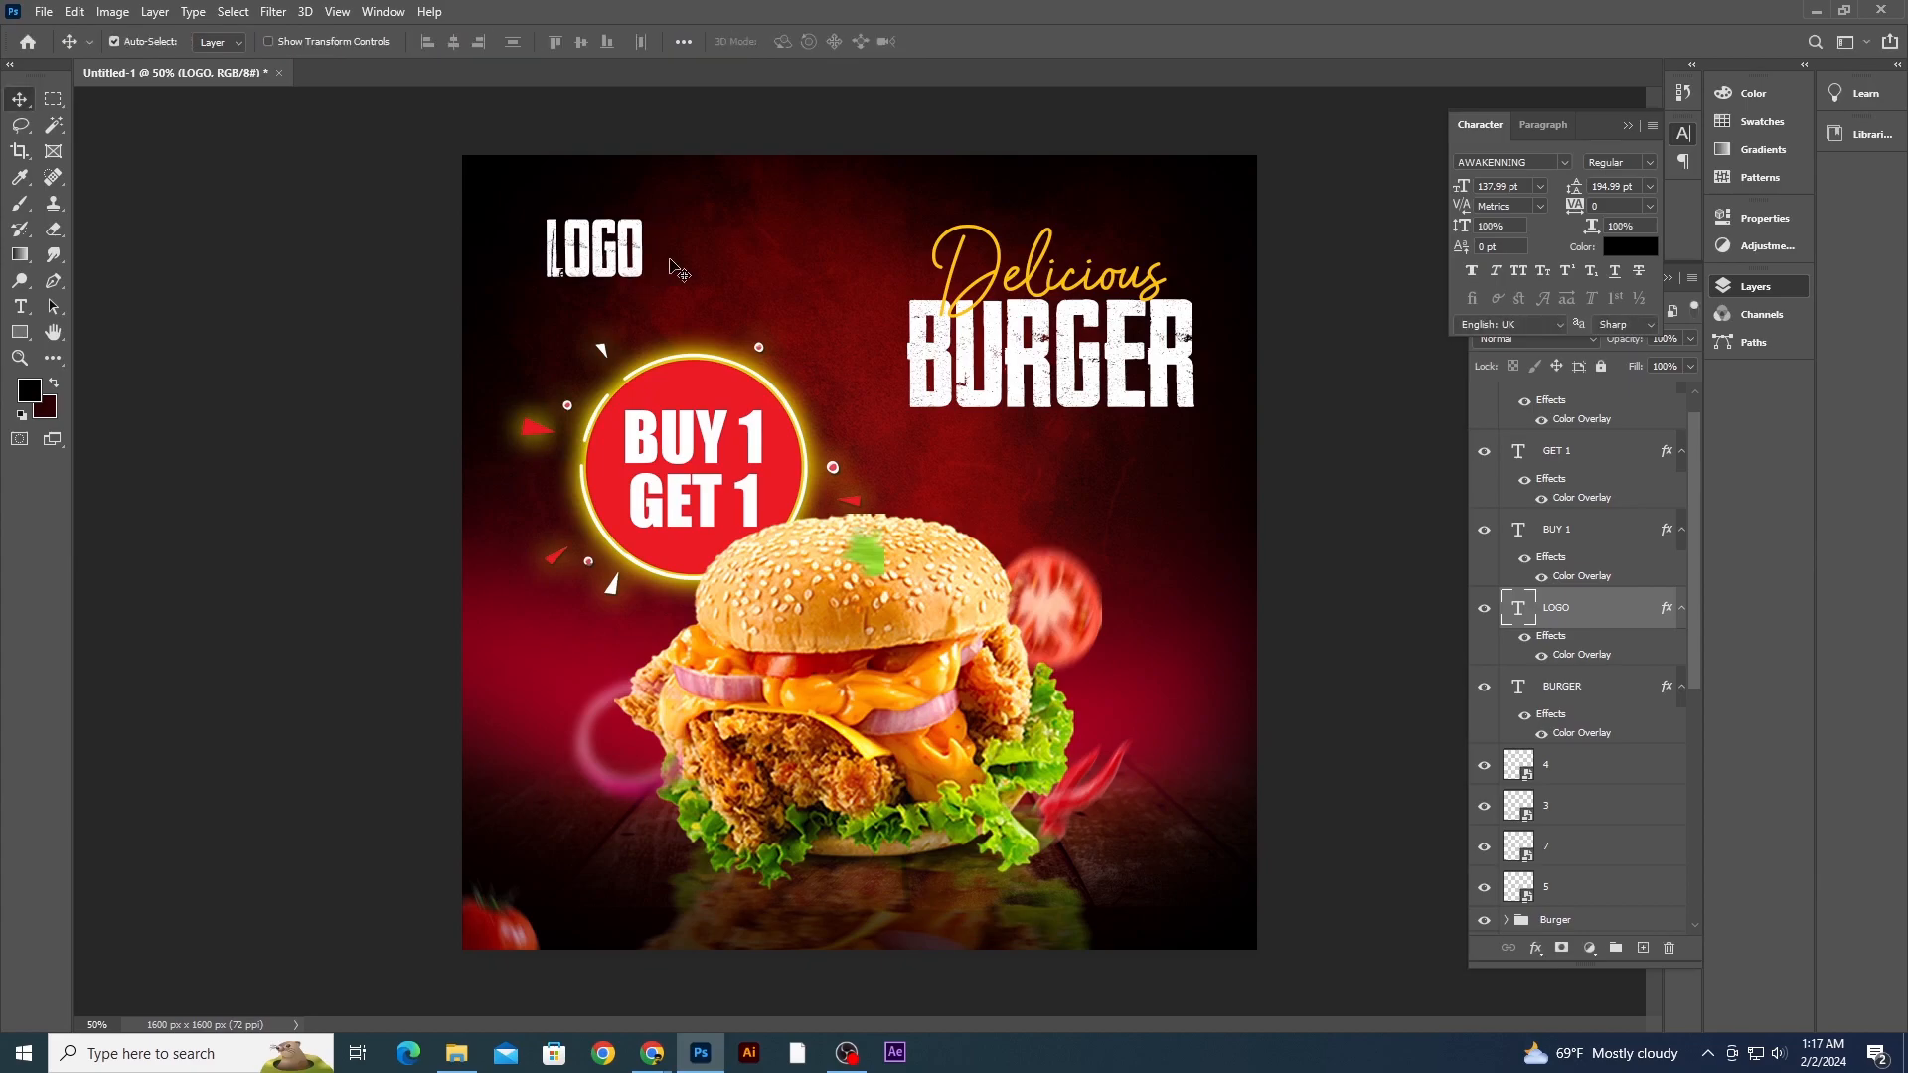
- Change the LOGO text's font to Montserrat Bold
text(mont)
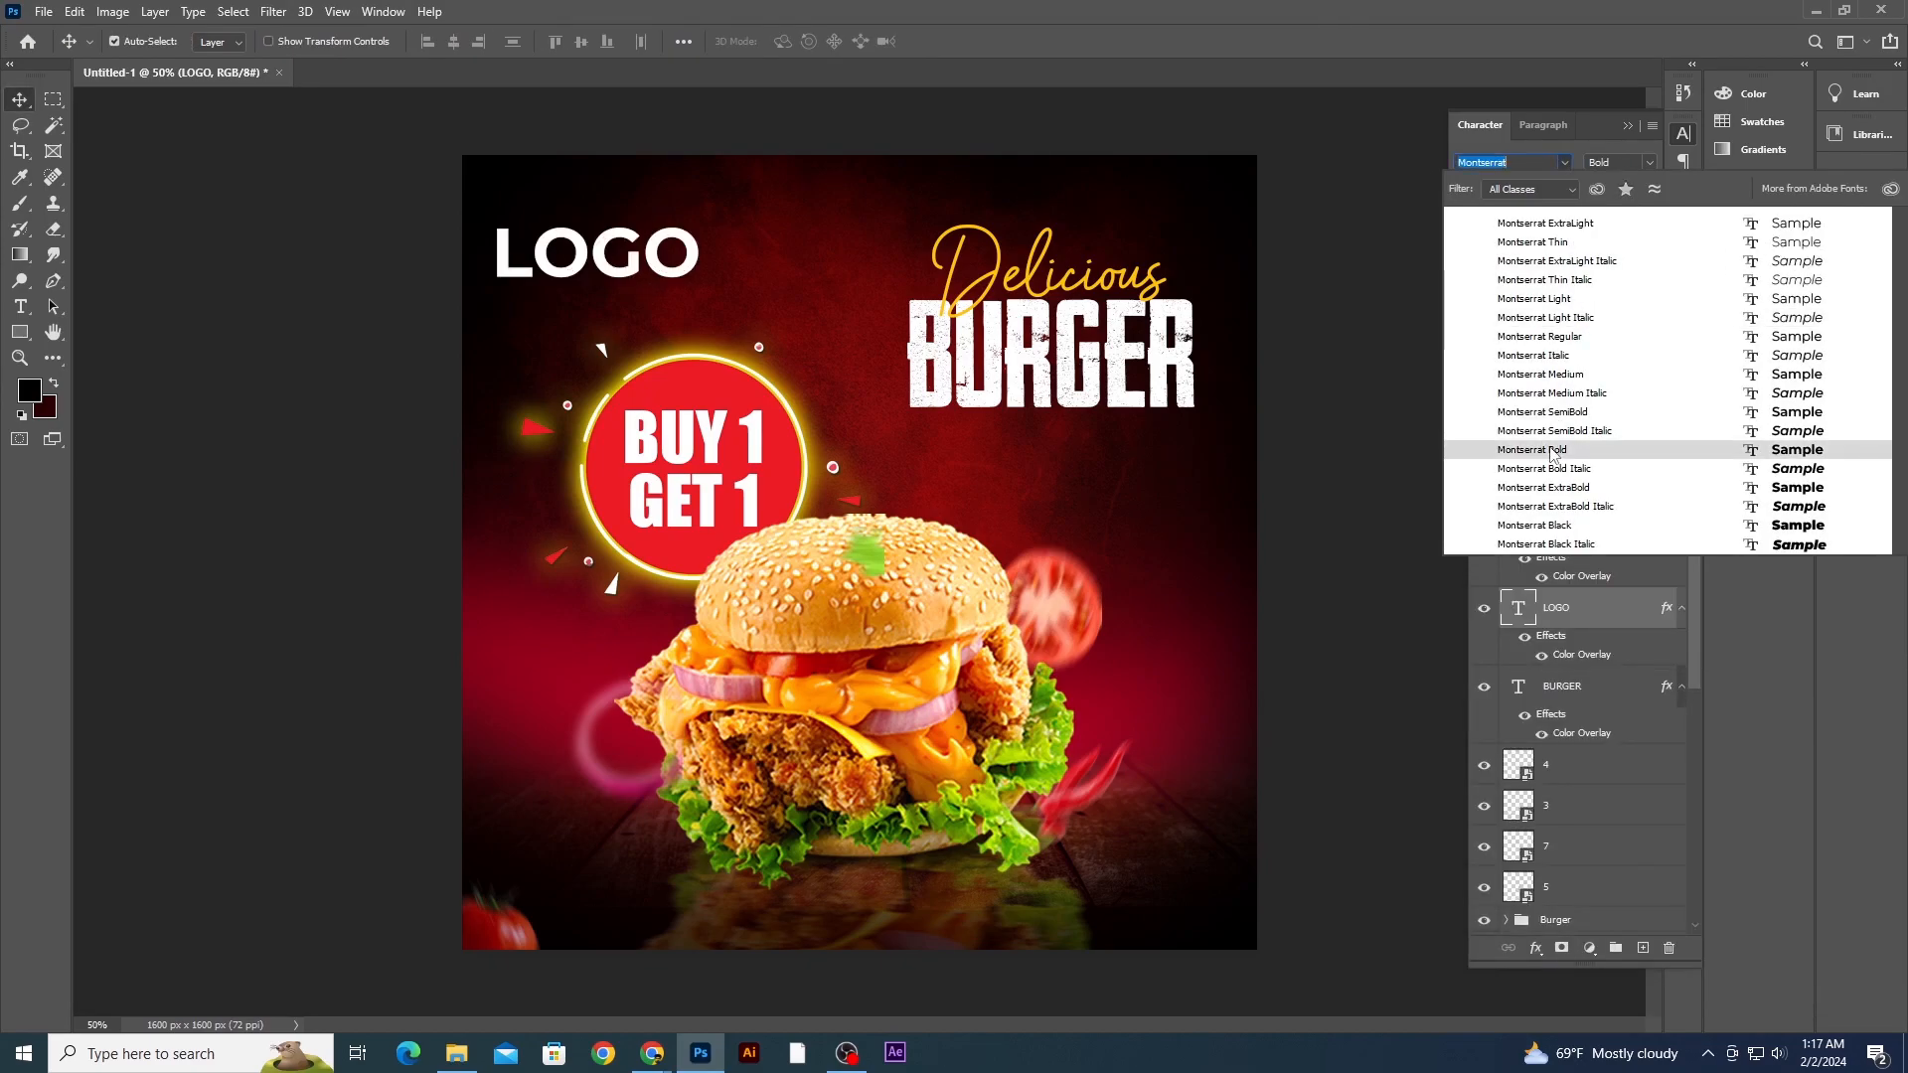
click(1553, 452)
- Duplicate the LOGO text into the bottom-right corner of the canvas
click(393, 408)
click(619, 273)
key(ctrl+t)
drag(702, 220, 1170, 919)
key(Return)
- Replace the copied bottom-right text with "T&C Apply"
click(21, 307)
double_click(1165, 918)
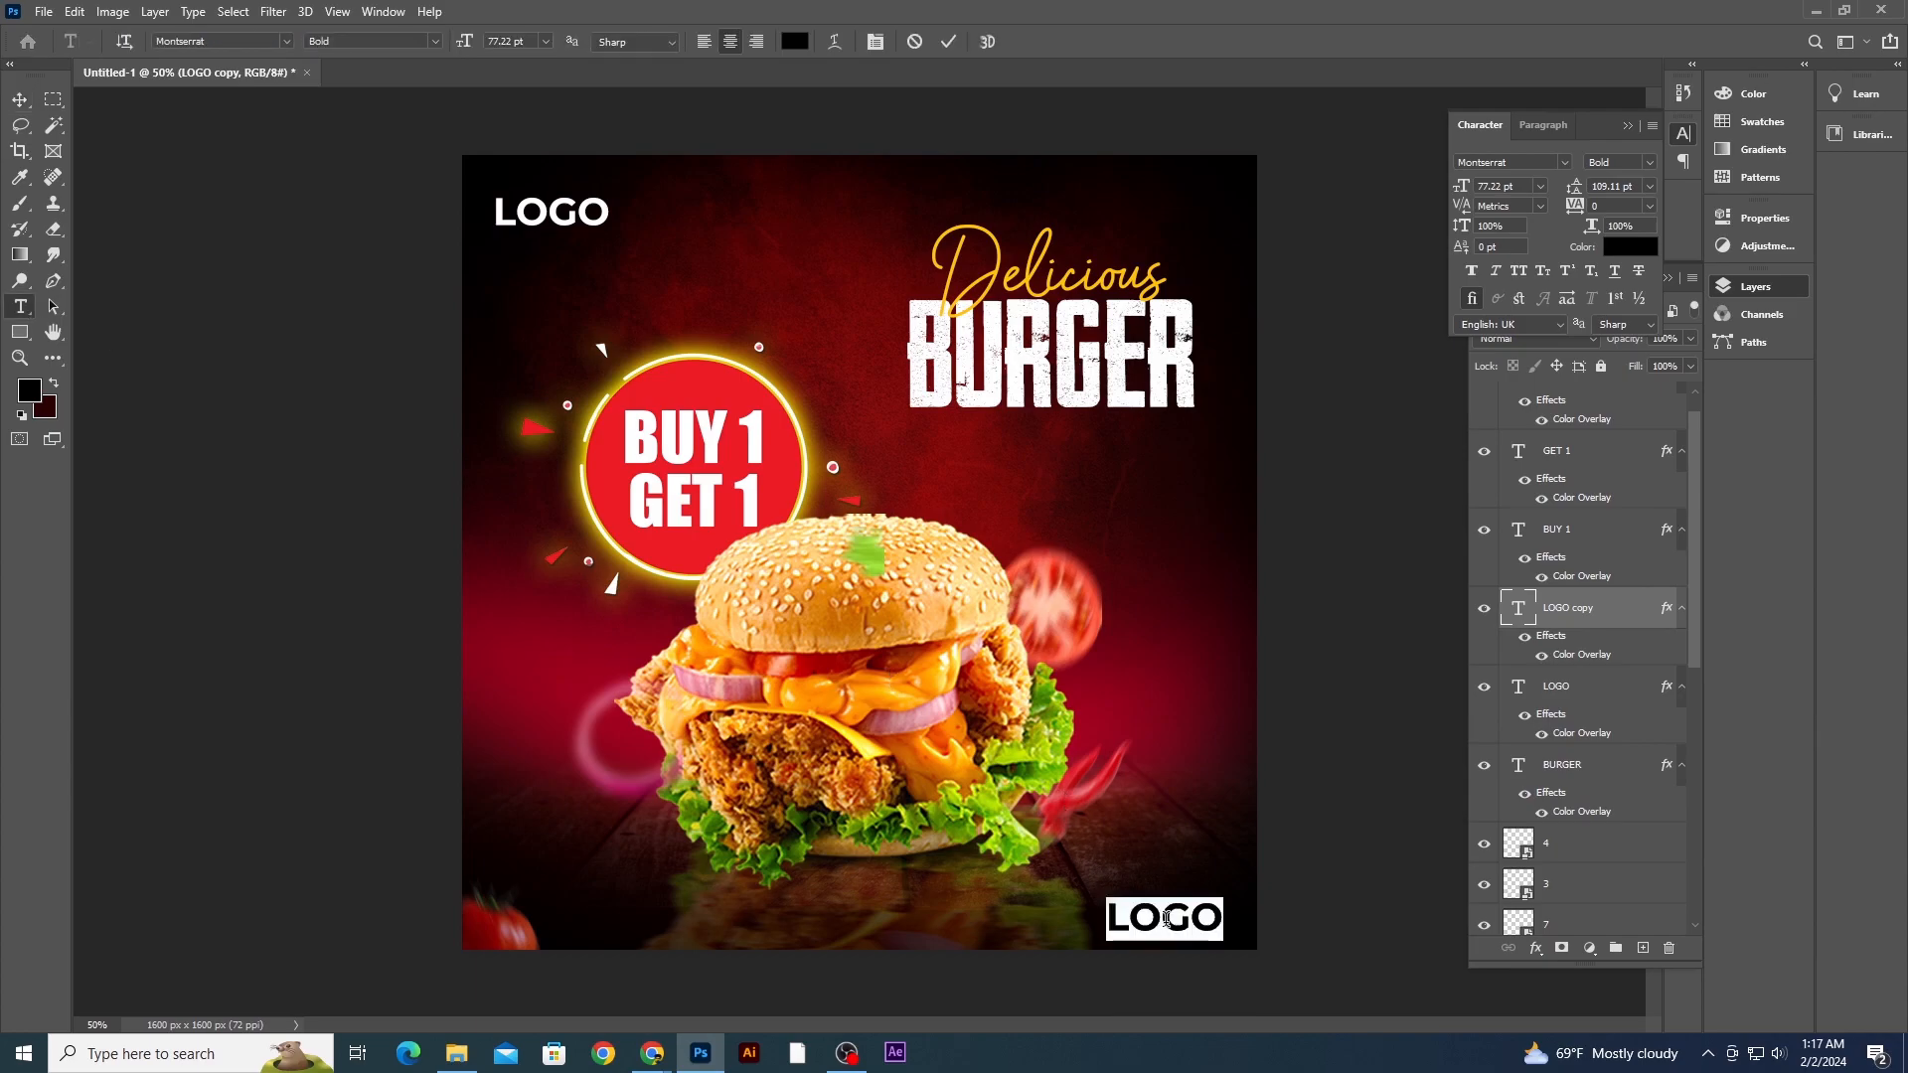
key(BackSpace)
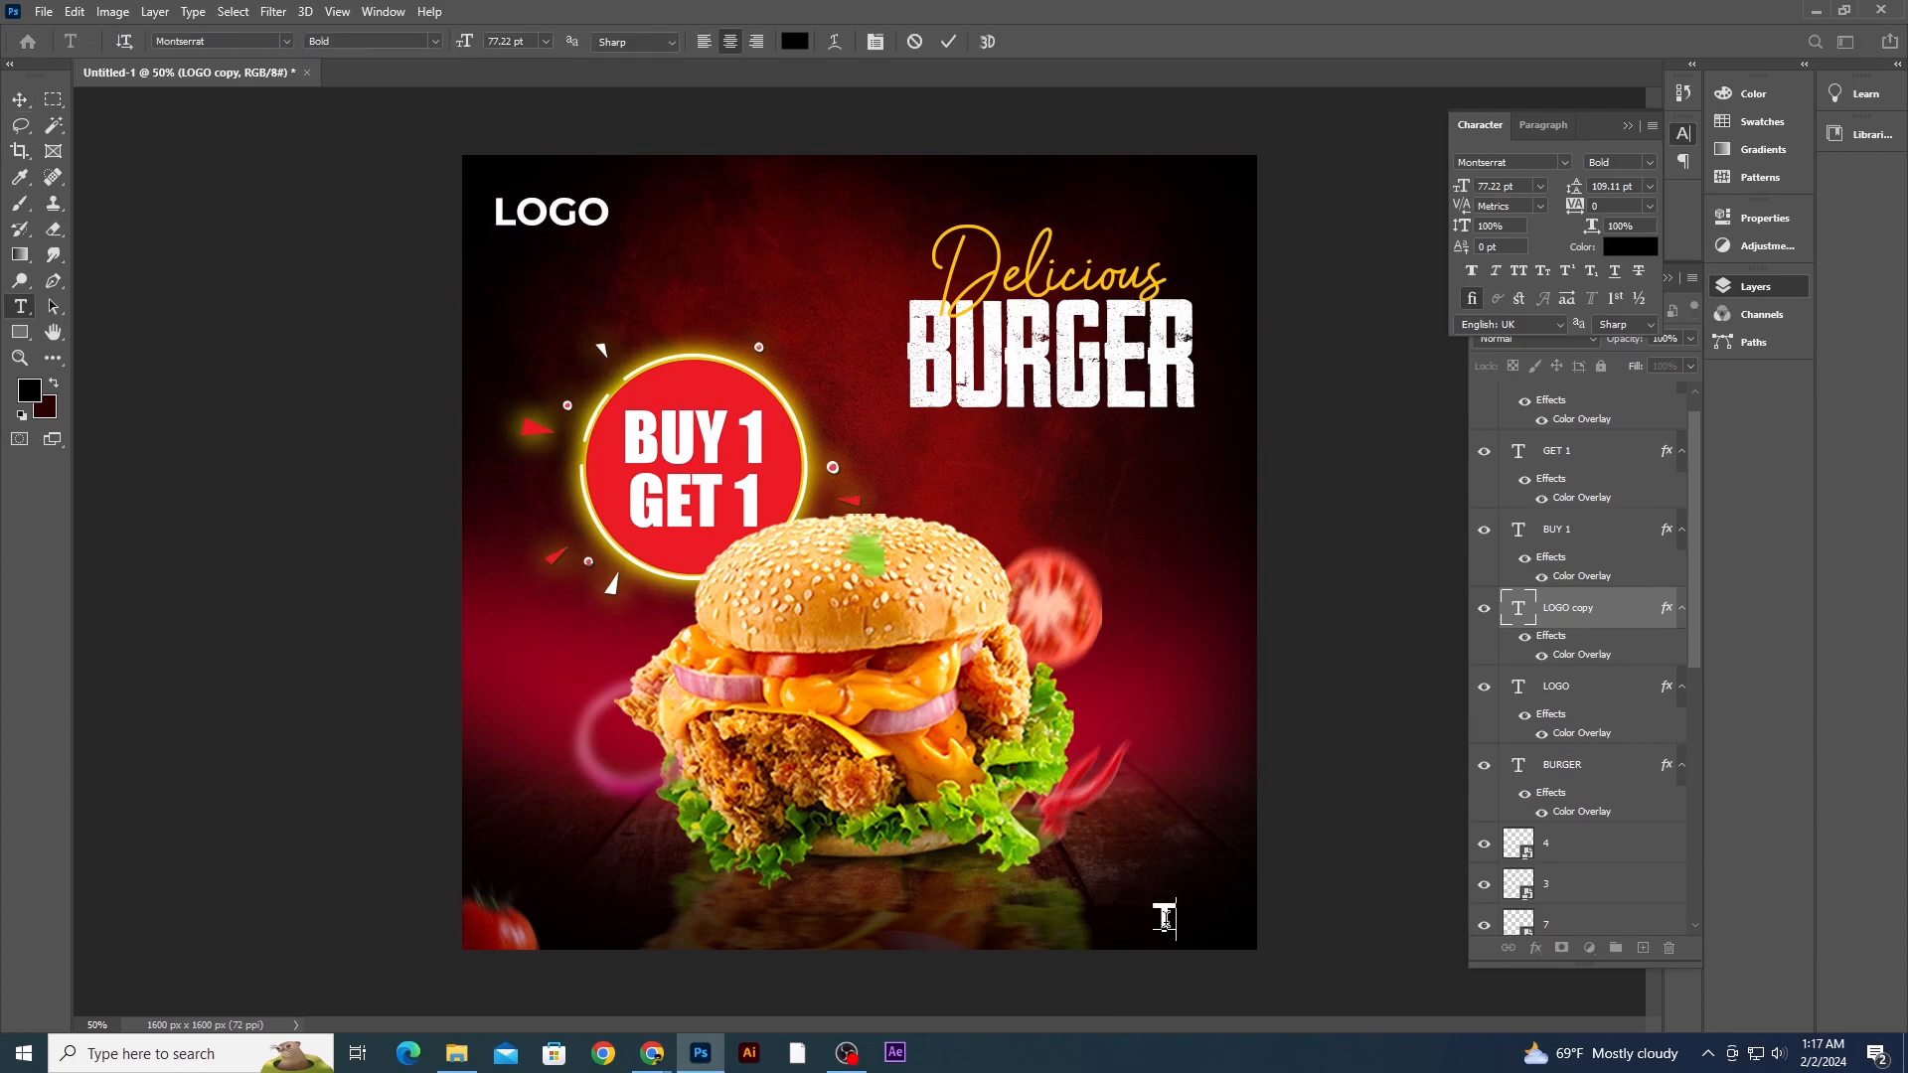
text(T&C Apply)
- Reposition the T&C Apply text slightly lower and further right in the corner
click(18, 103)
mouse_move(1163, 923)
mouse_down()
mouse_move(1145, 923)
mouse_move(1228, 896)
mouse_move(1203, 896)
mouse_move(1183, 948)
mouse_up()
key(ctrl+t)
key(Return)
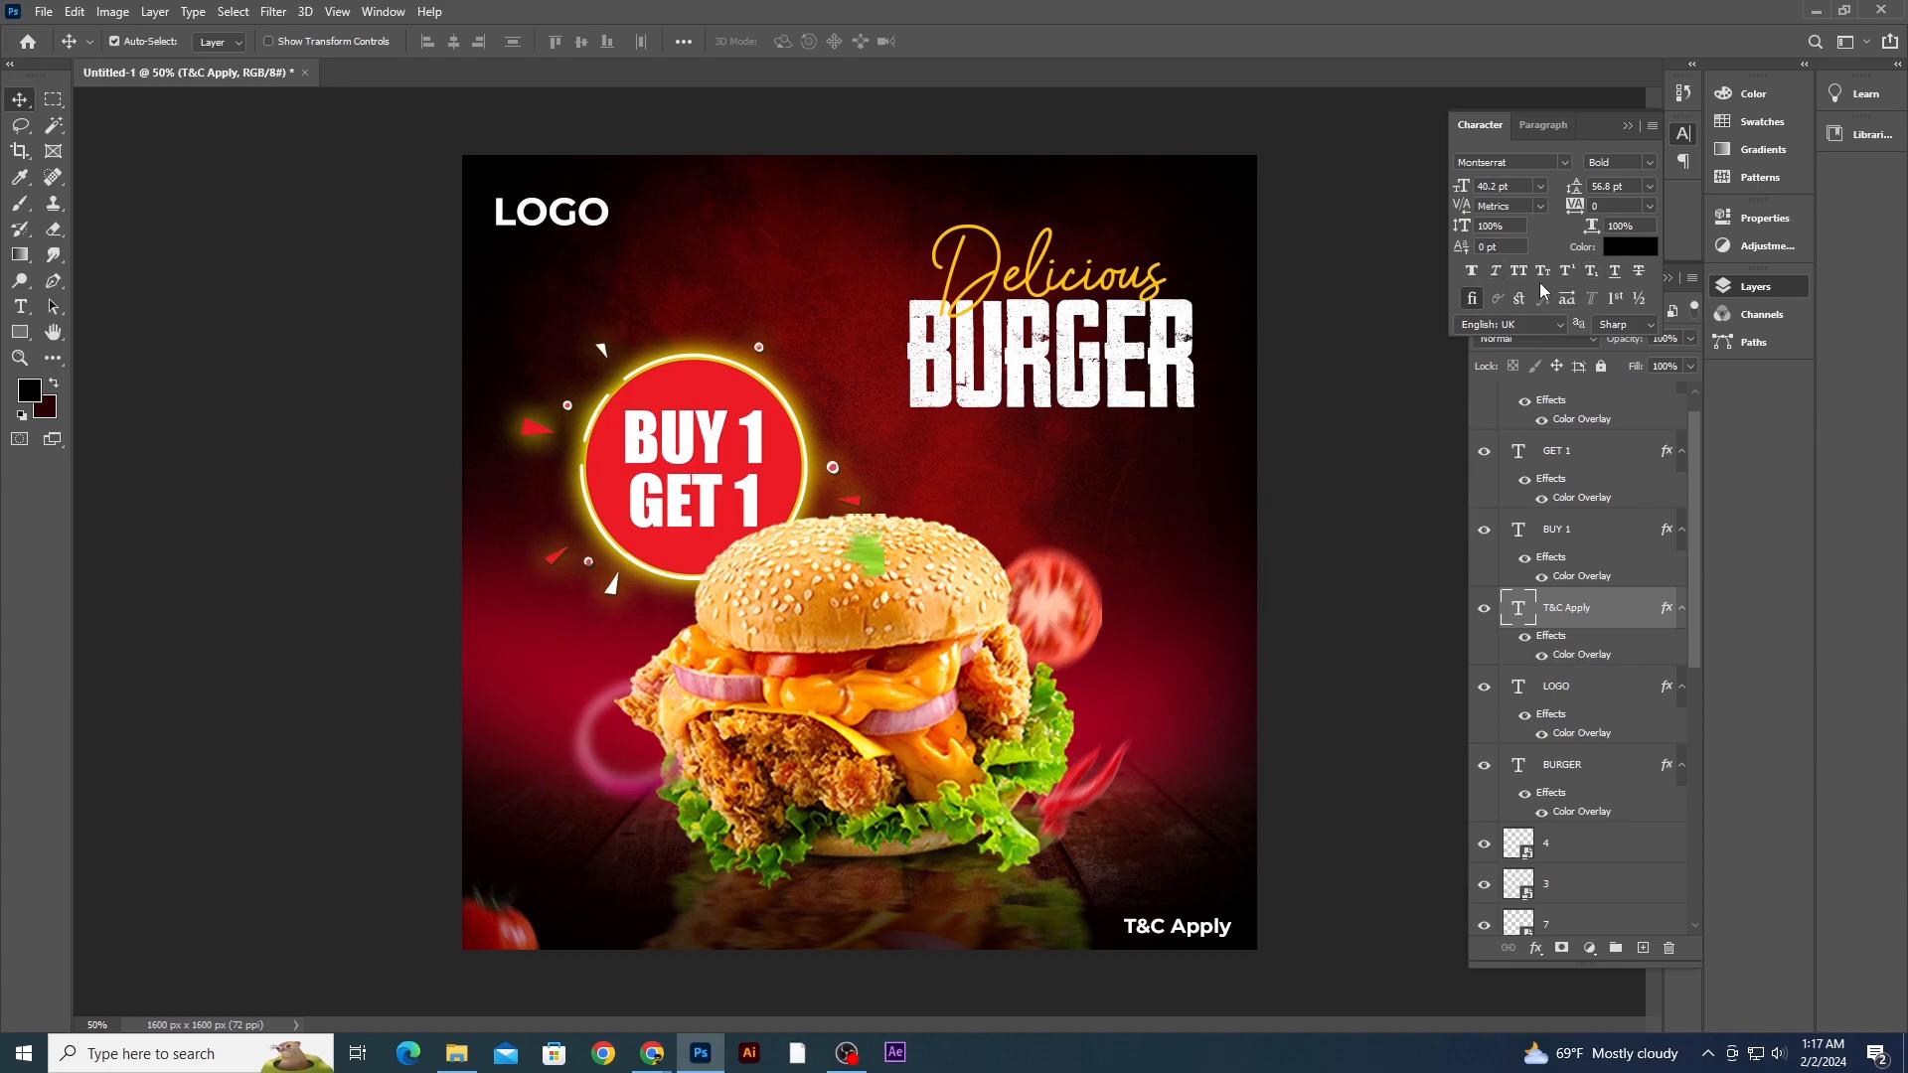
- Set the T&C Apply text to all caps in Montserrat Light and nudge it a few pixels right
click(1521, 272)
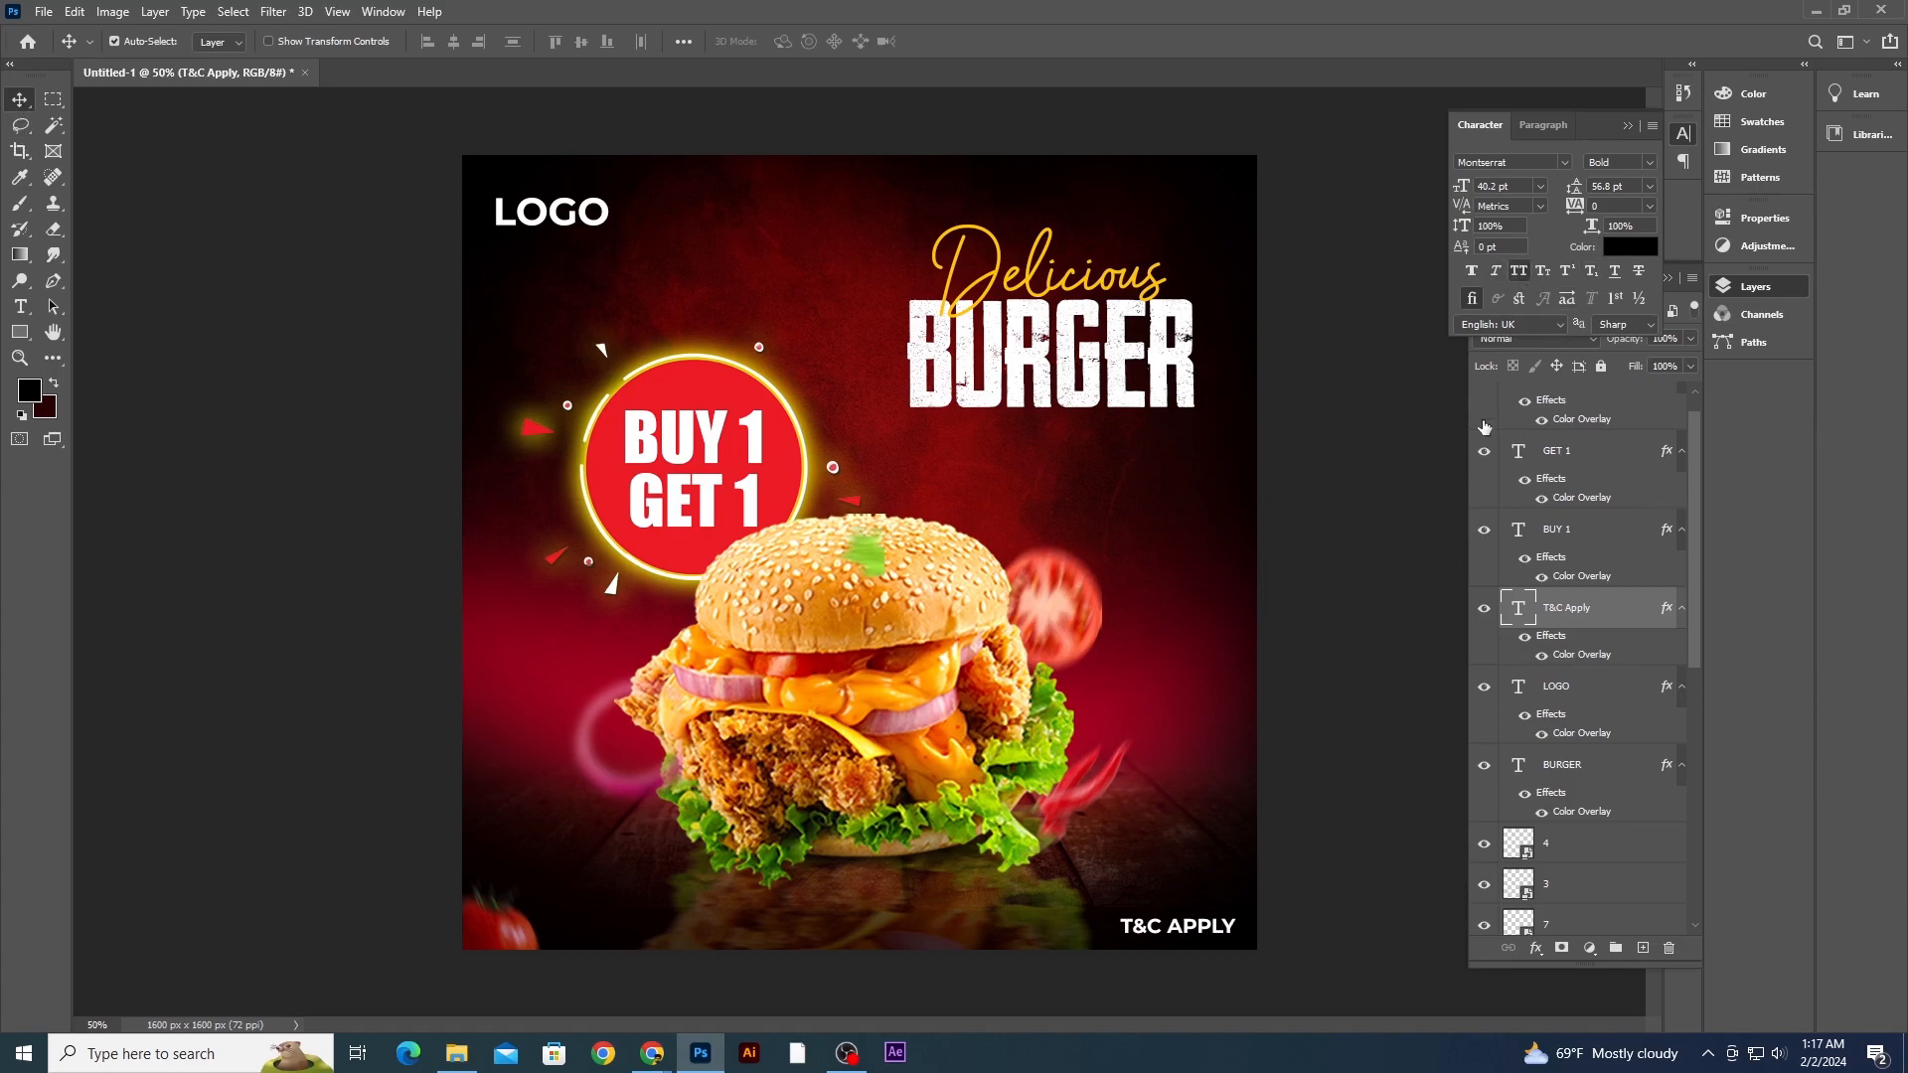
click(1649, 163)
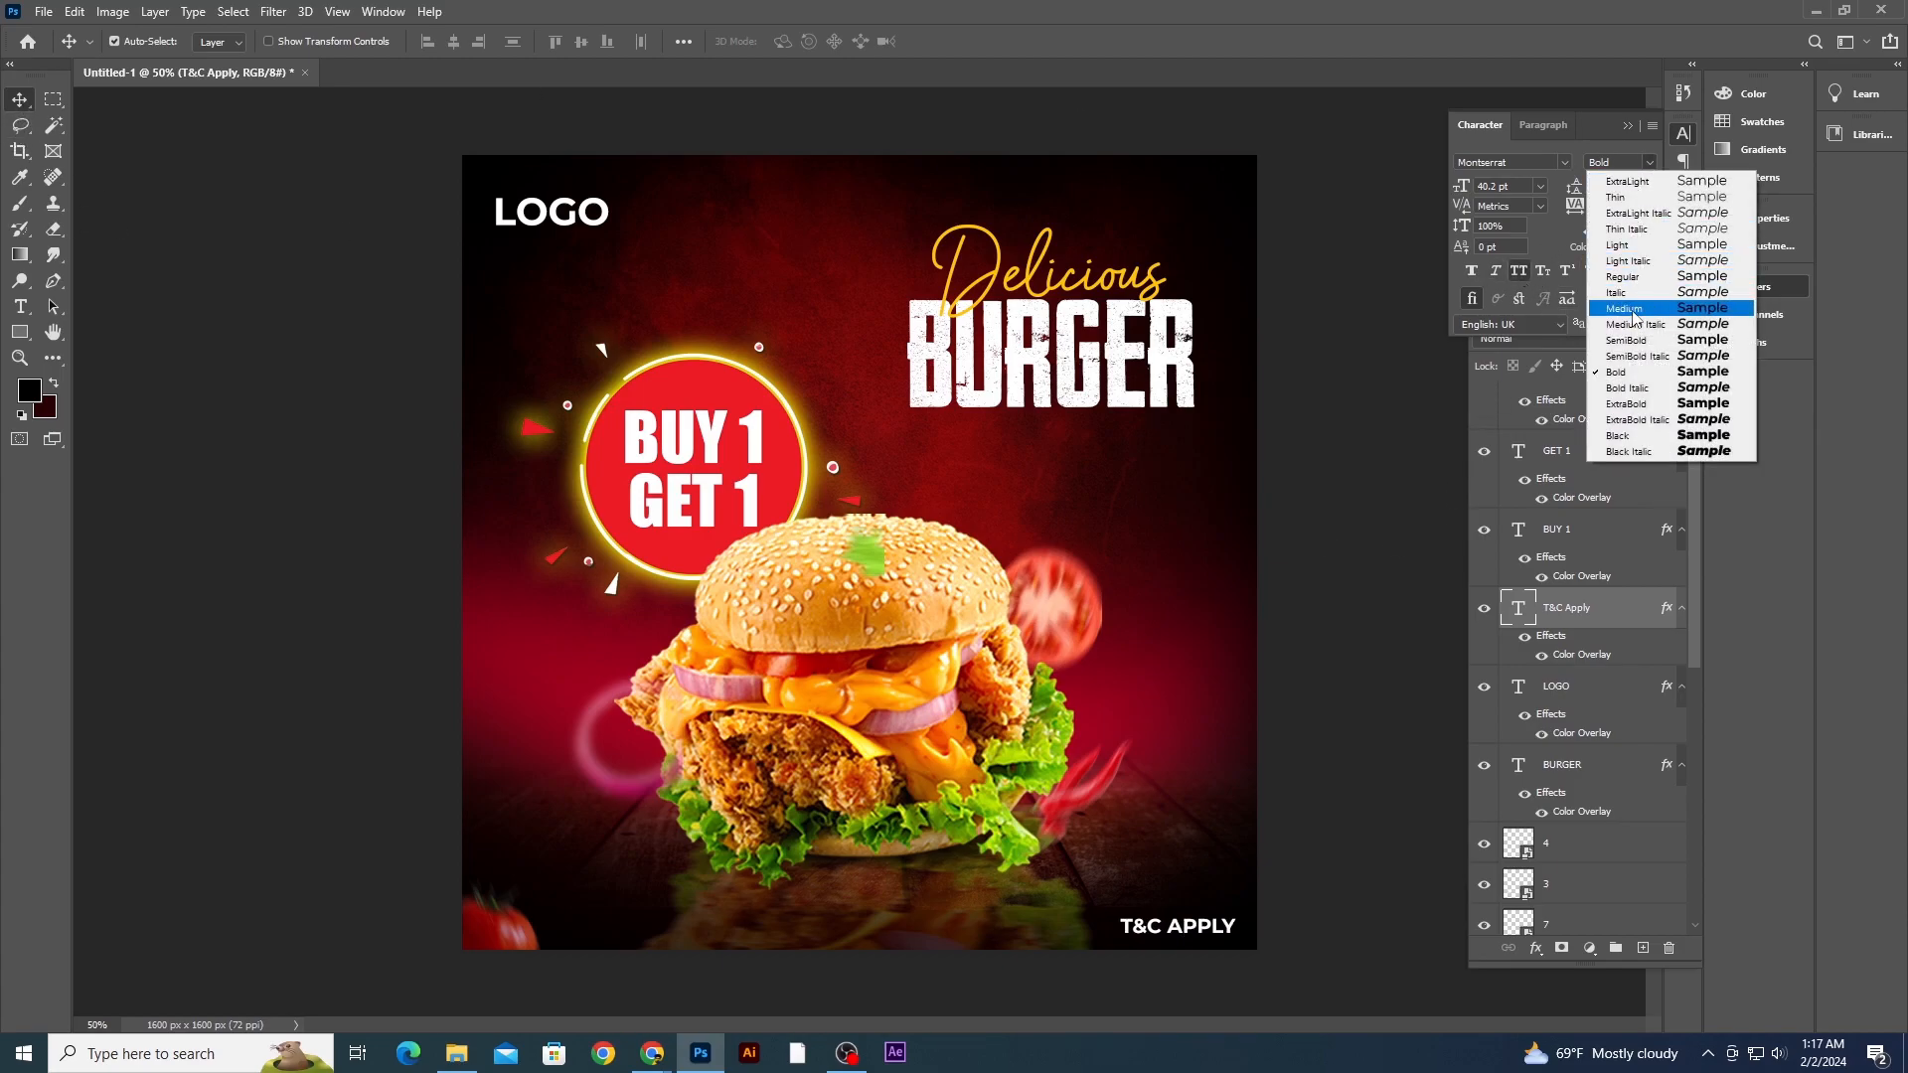
click(1634, 244)
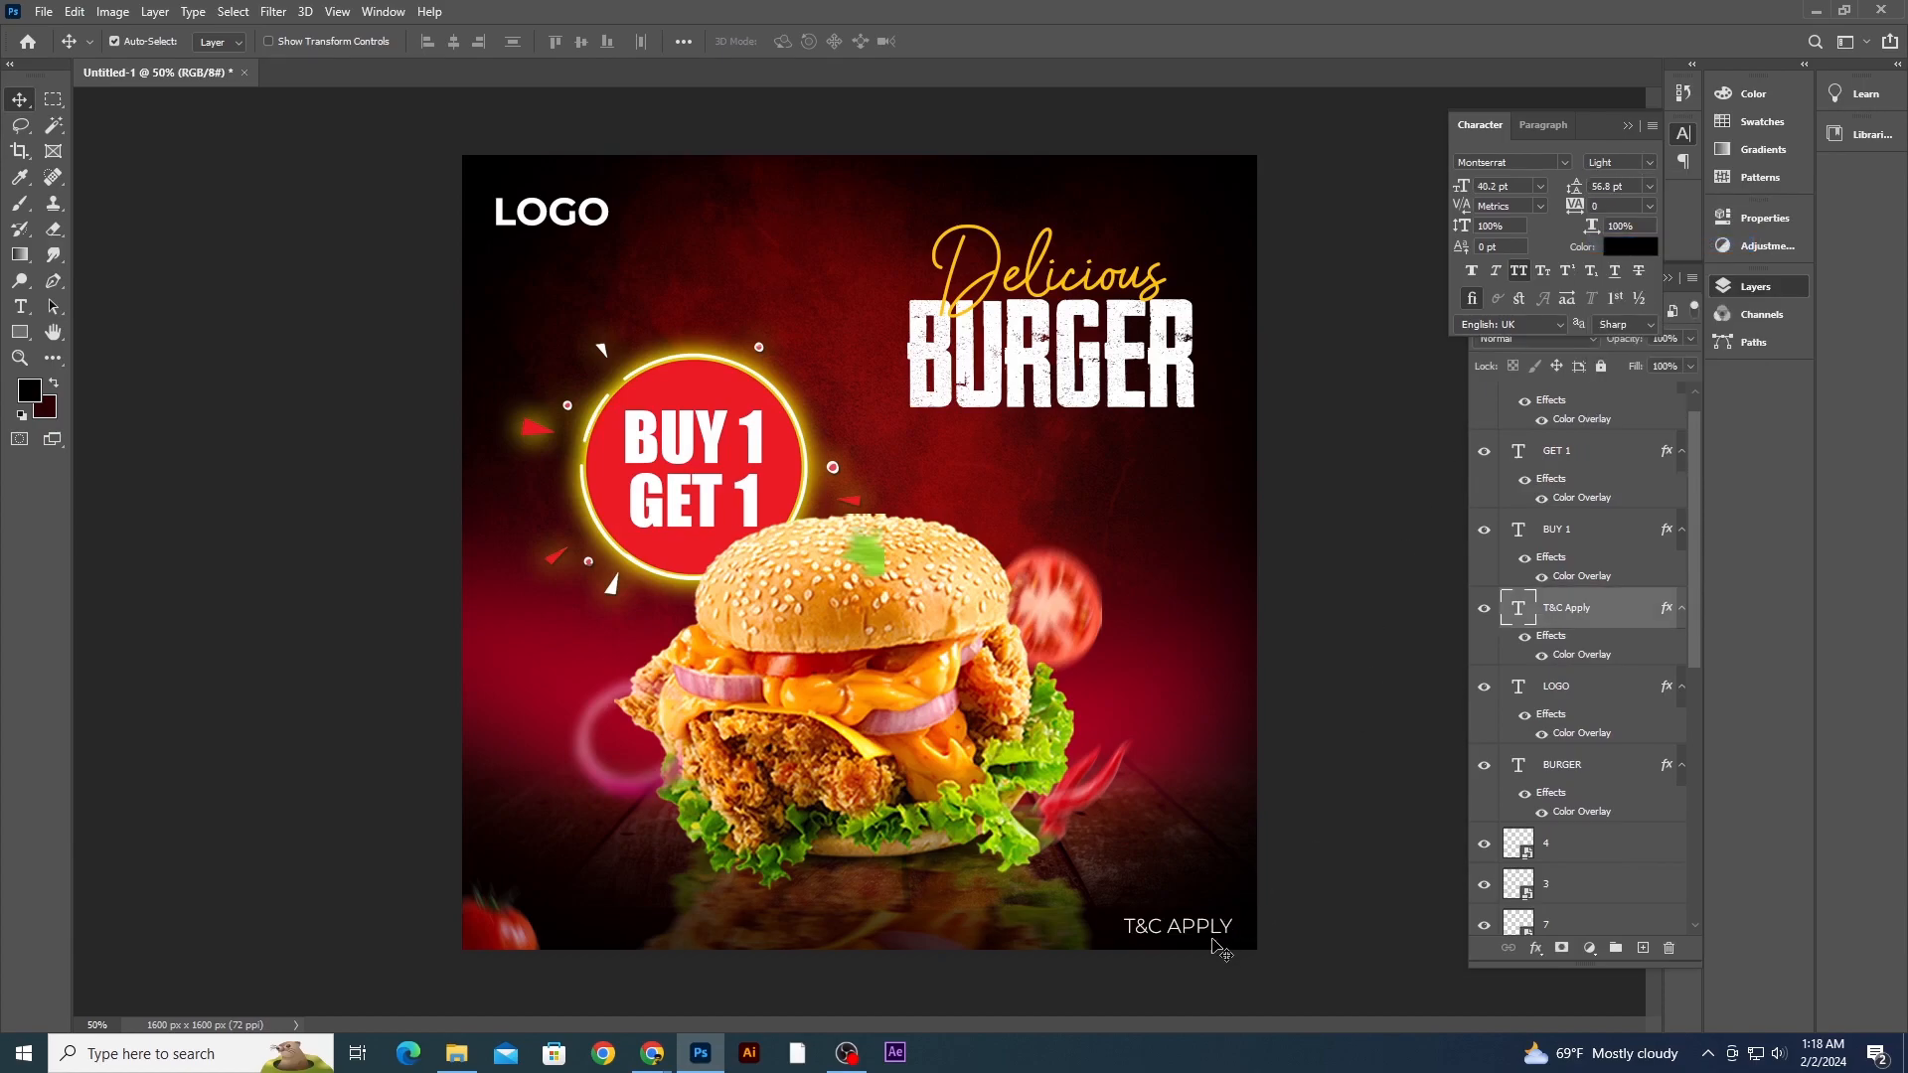
key(Right)
key(Right)
key(Right)
key(Right)
key(Right)
key(Right)
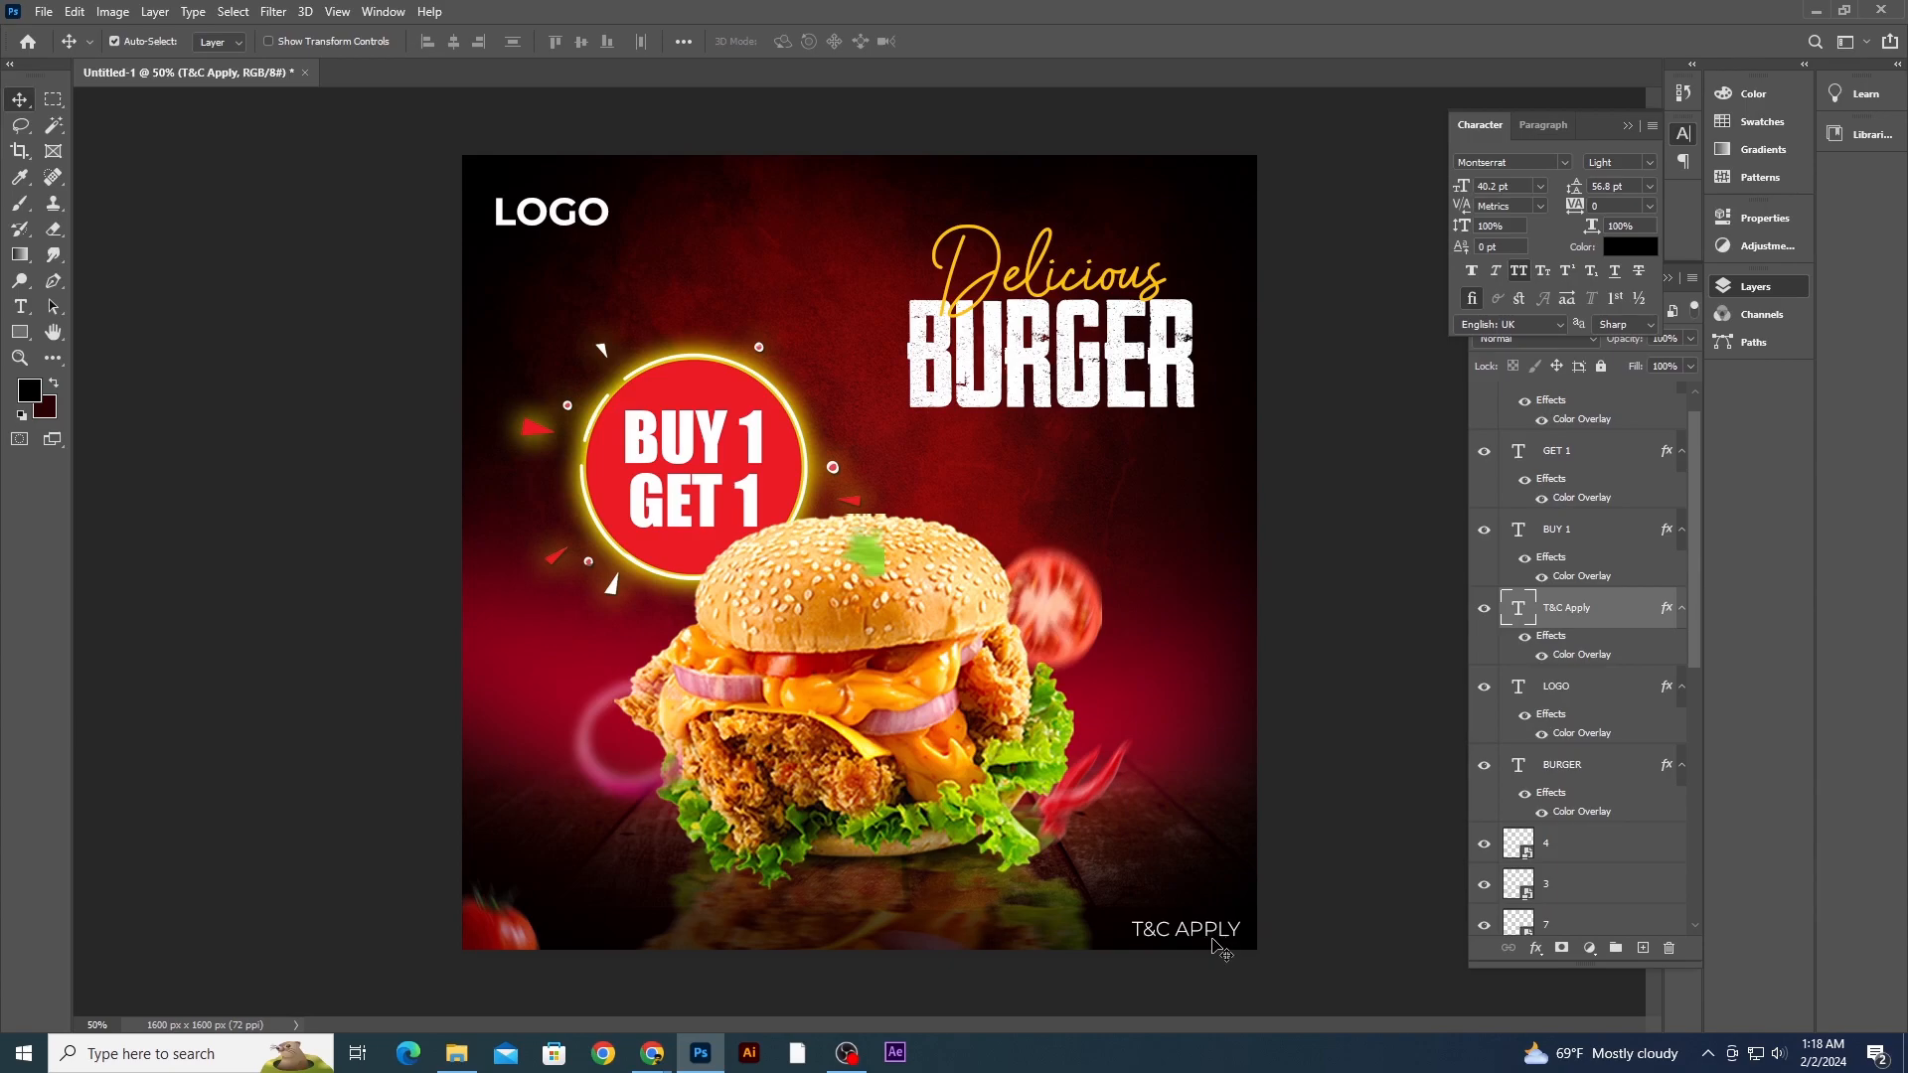
- Add a new layer above Layer 5, paint a large soft black brush spot on it and lower its opacity to 47%
click(1394, 732)
click(1141, 528)
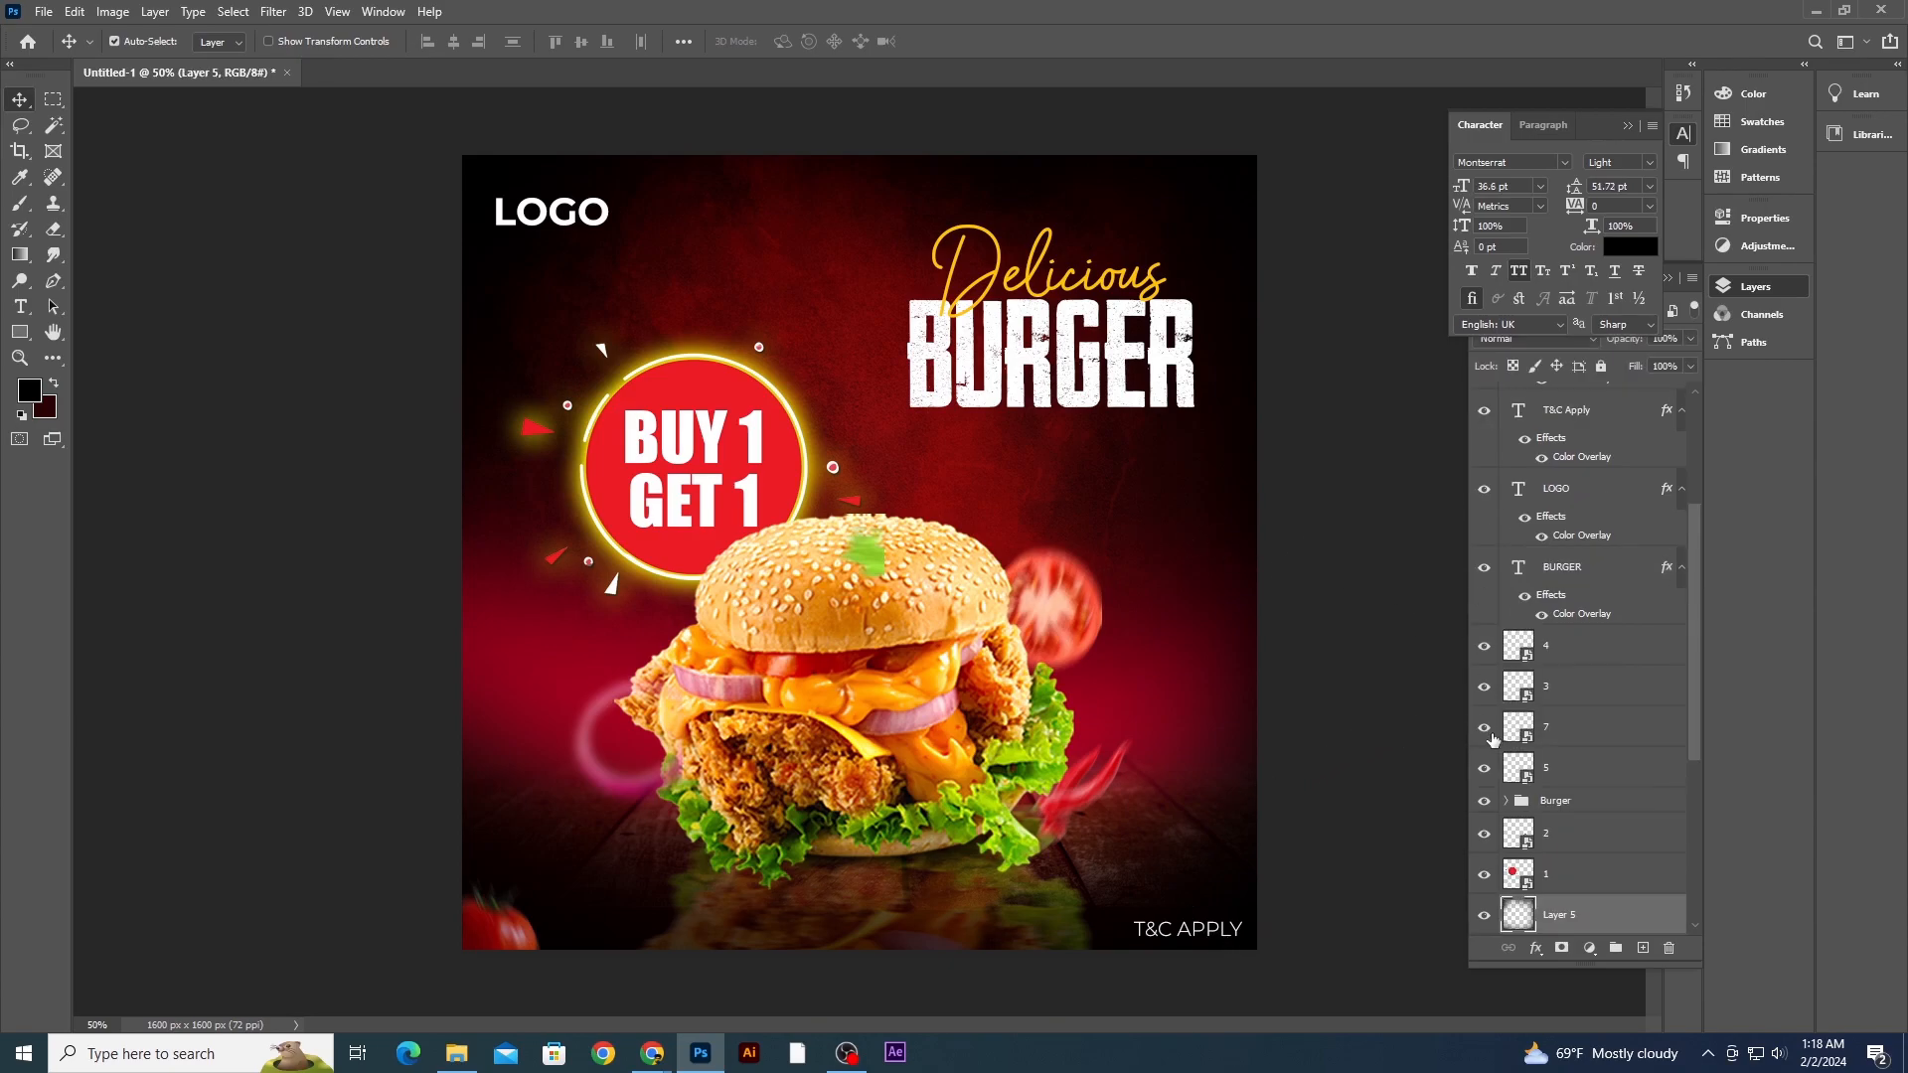
scroll(1591, 778, down, 5)
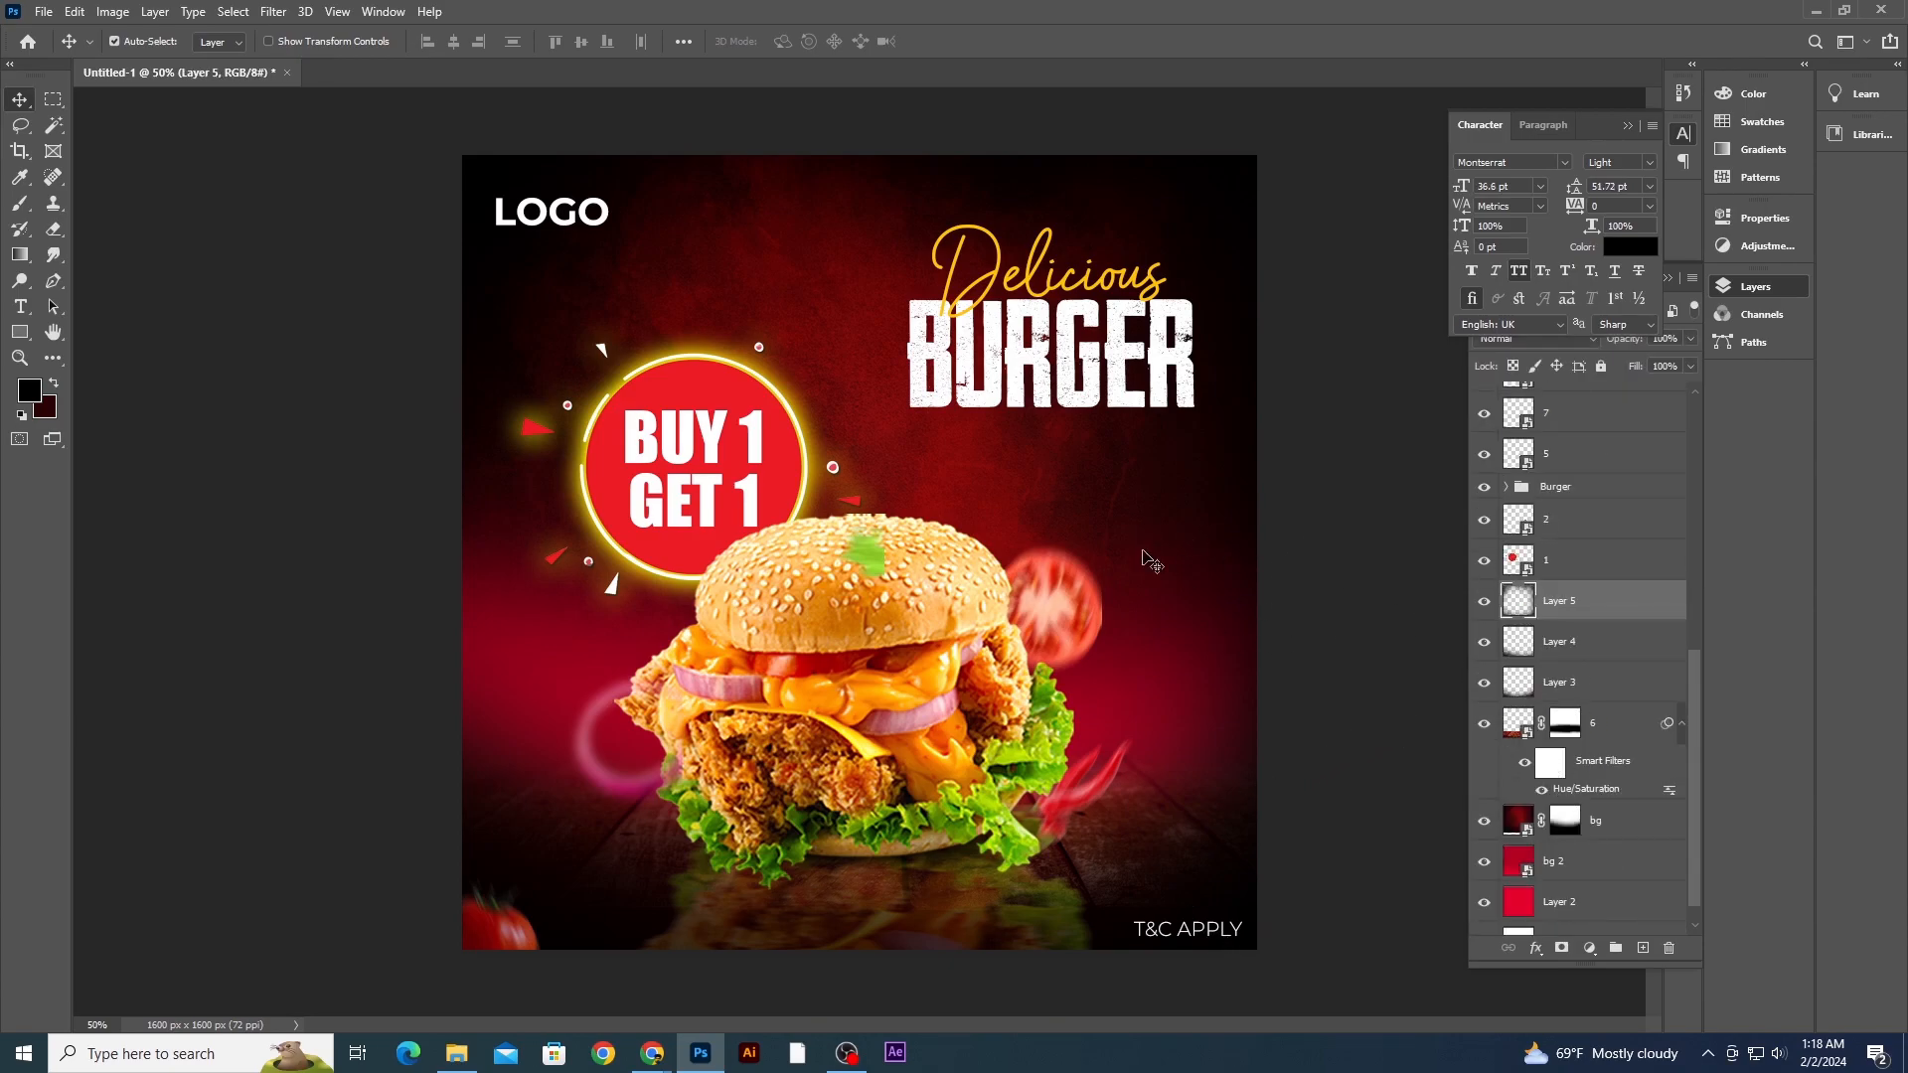
click(1590, 611)
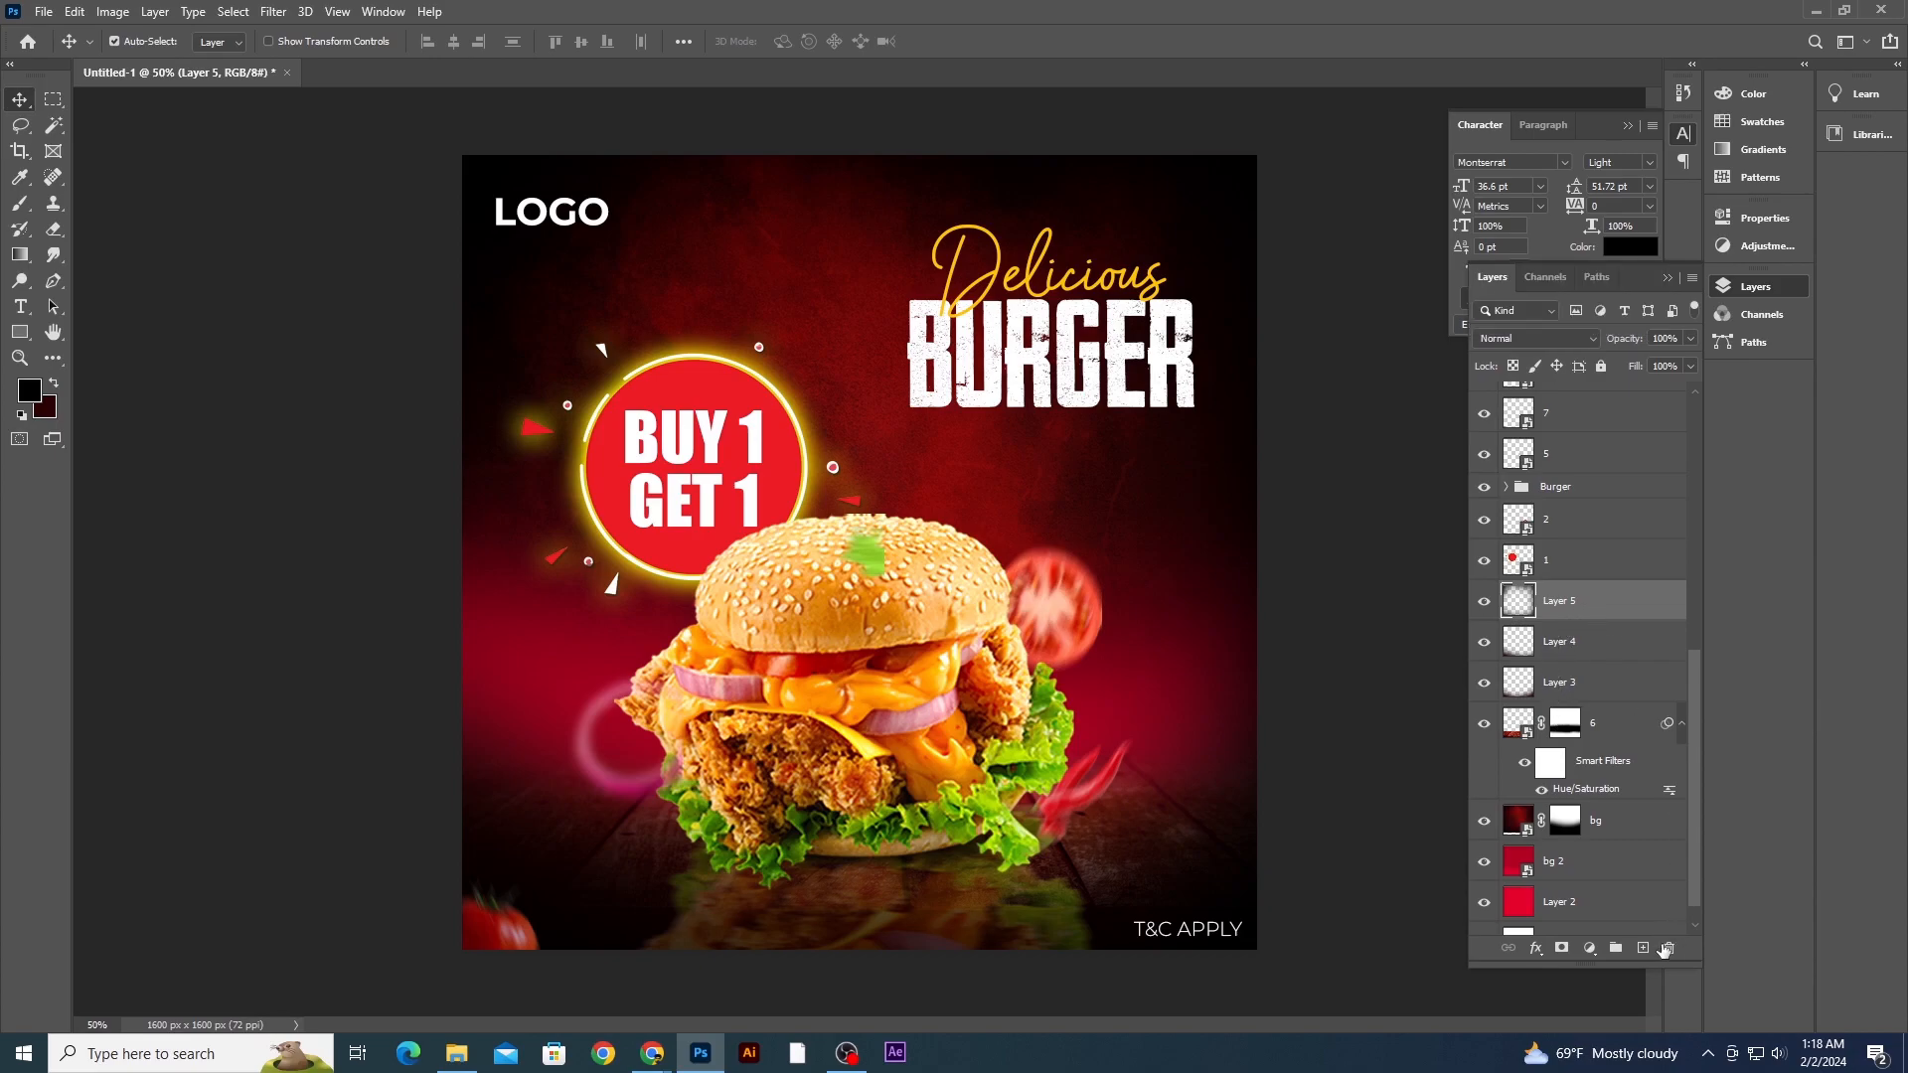
click(1642, 949)
key(b)
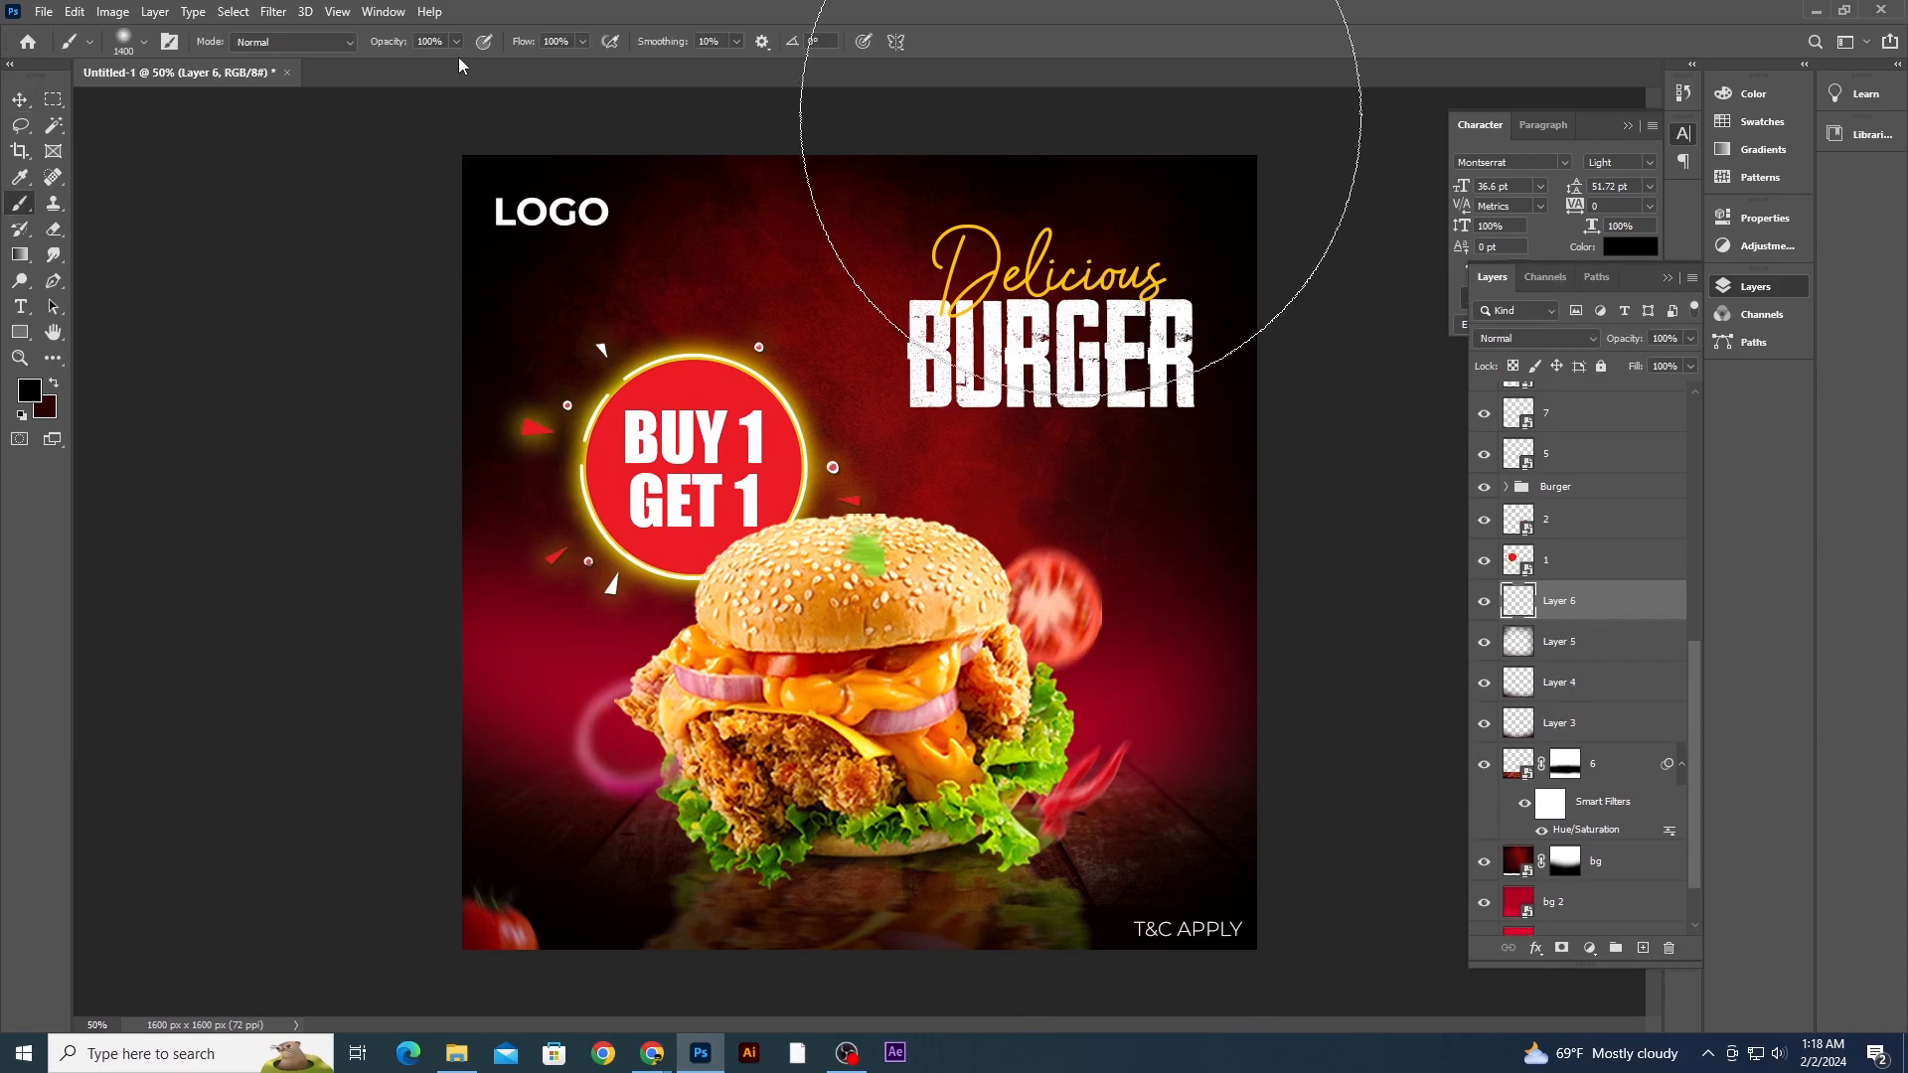
click(860, 415)
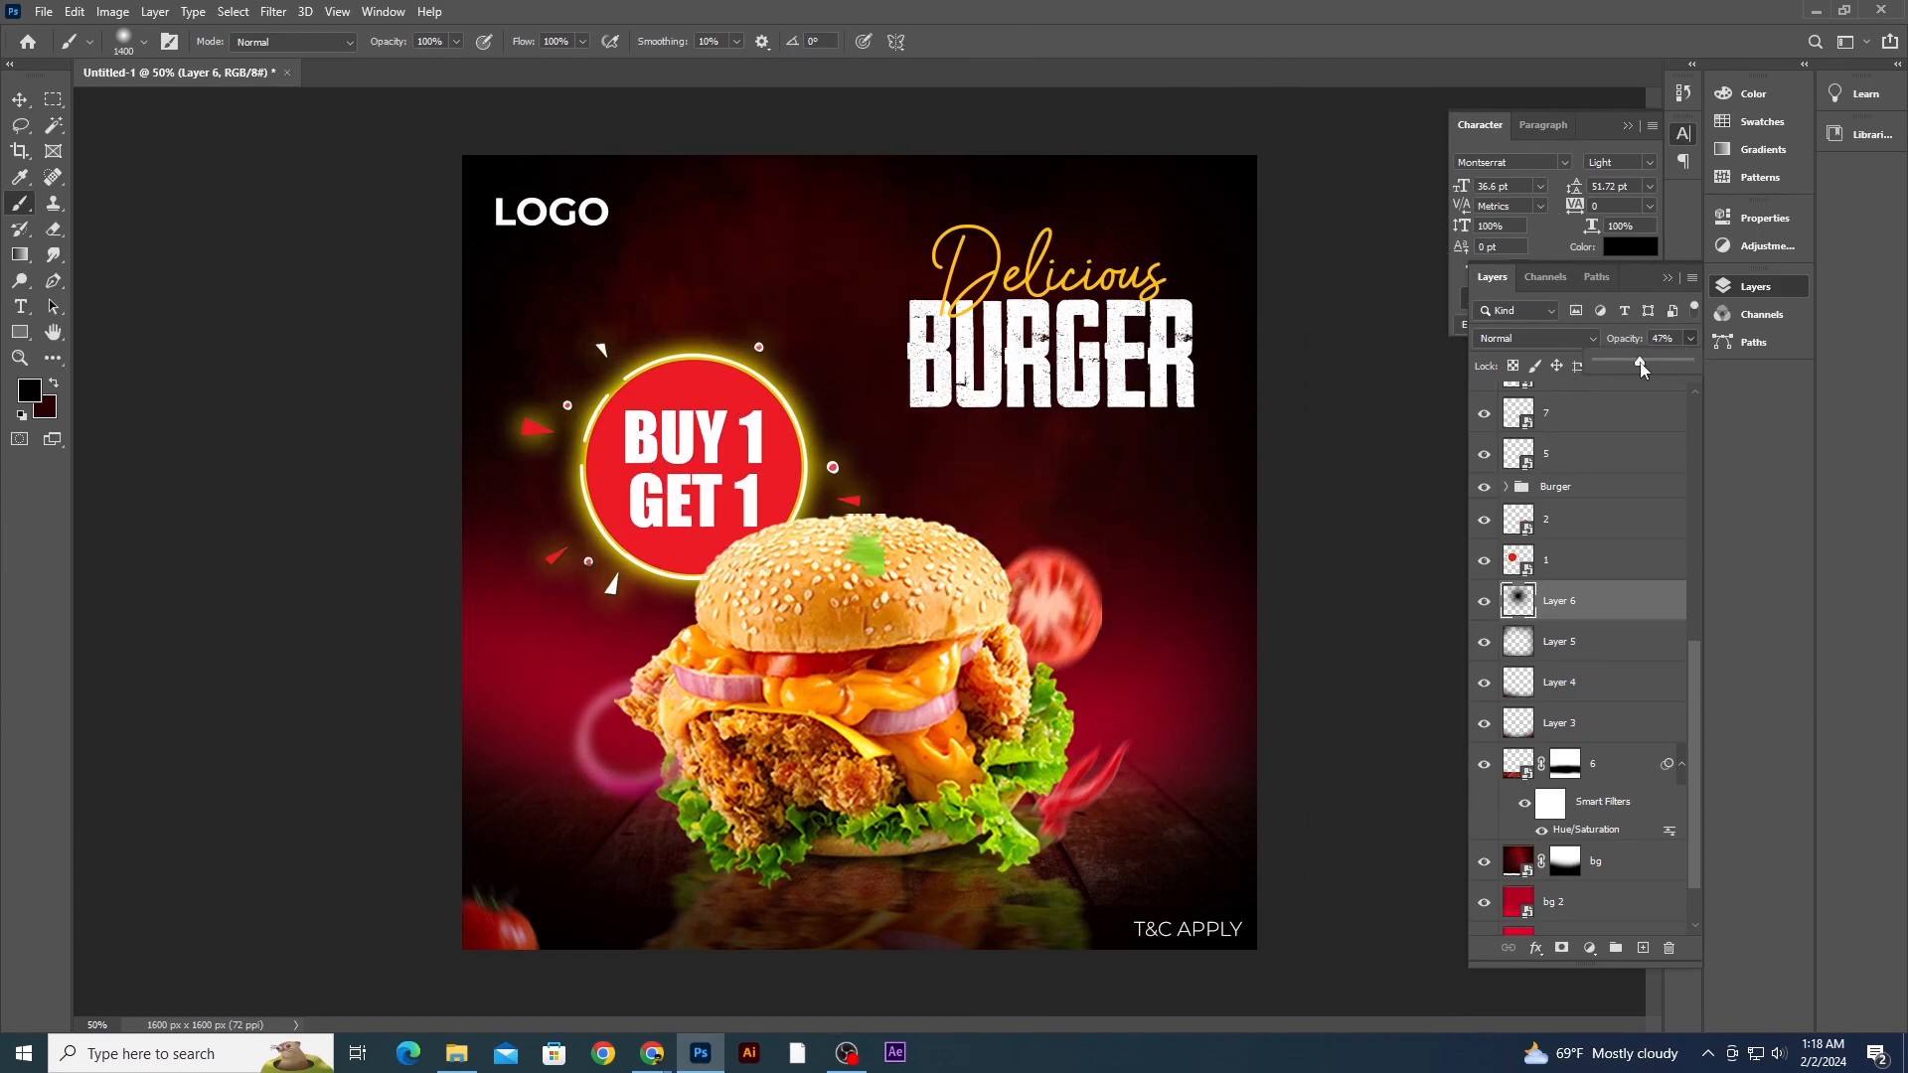
click(1299, 385)
key(ctrl+minus)
key(ctrl+minus)
key(ctrl+plus)
key(v)
click(323, 423)
key(ctrl+plus)
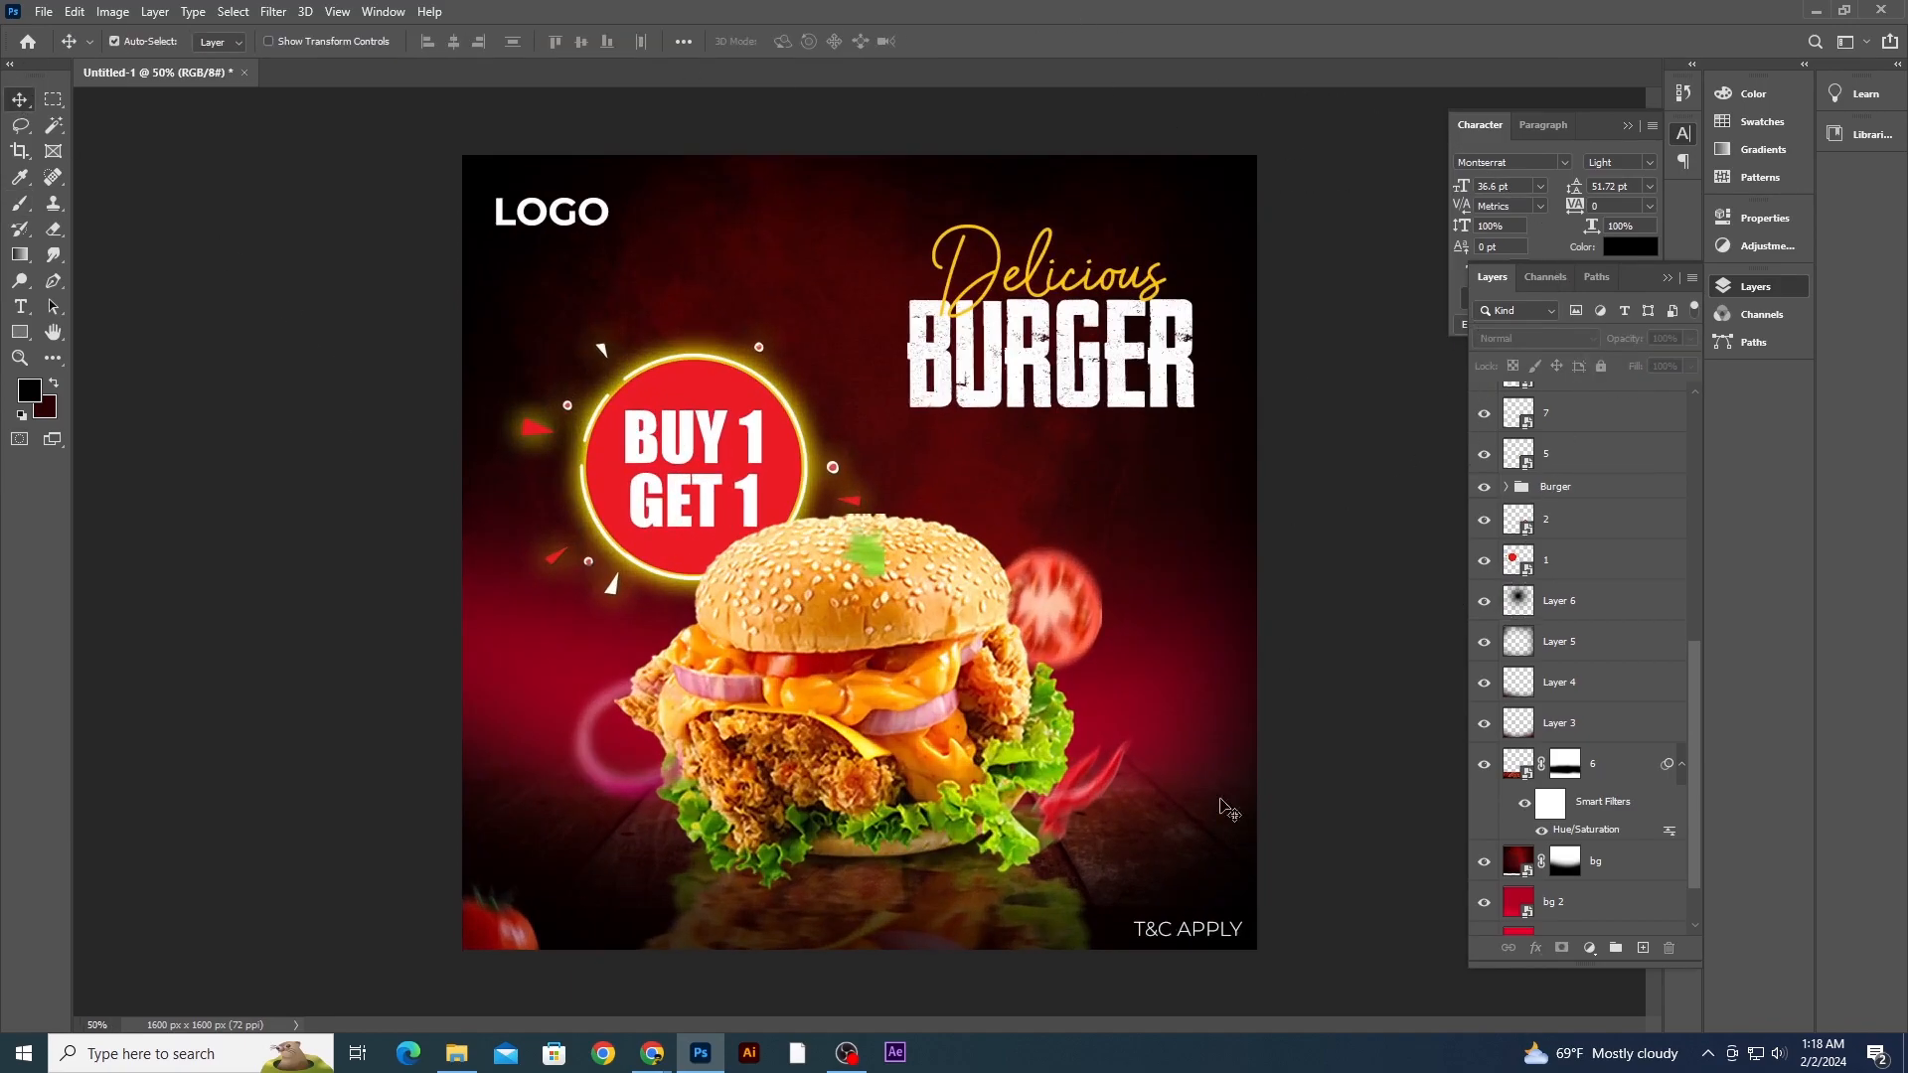
- Lower the Burger reflection layer's opacity to 52%
click(955, 941)
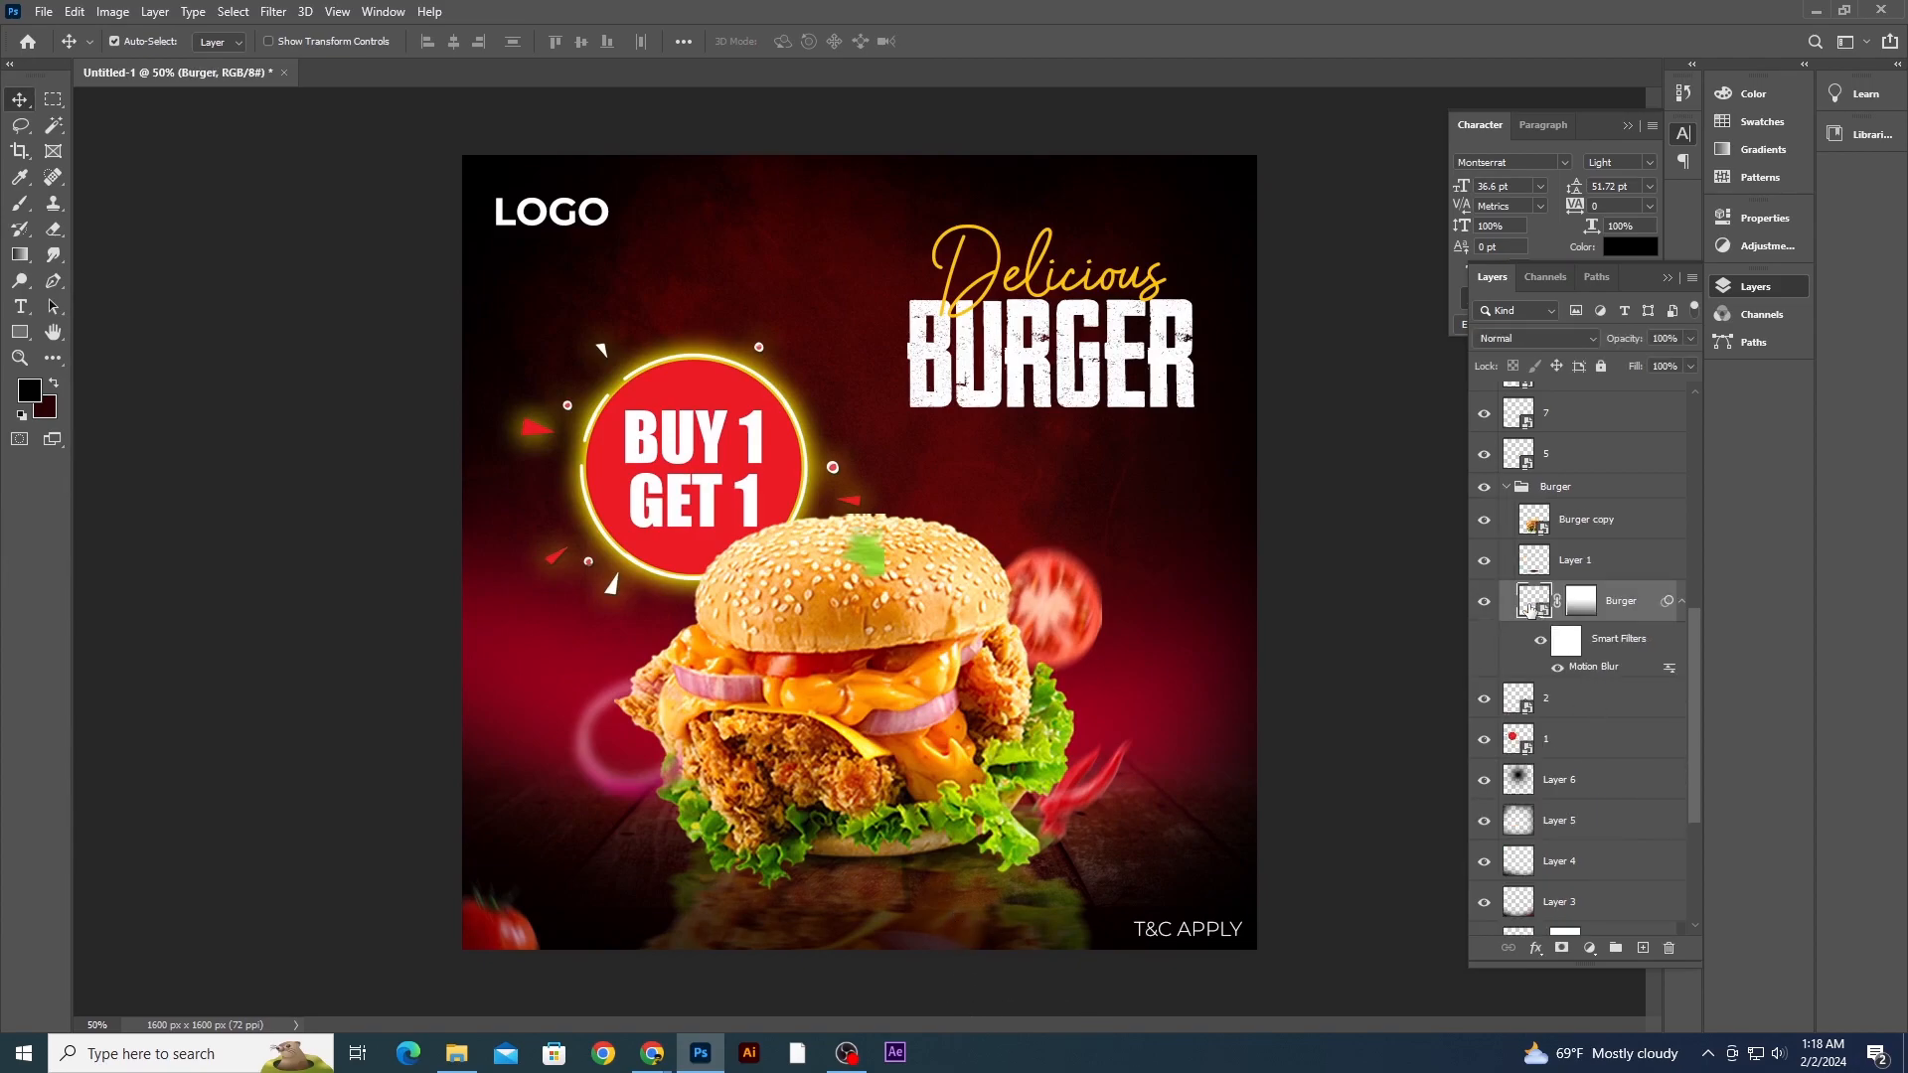
click(1689, 338)
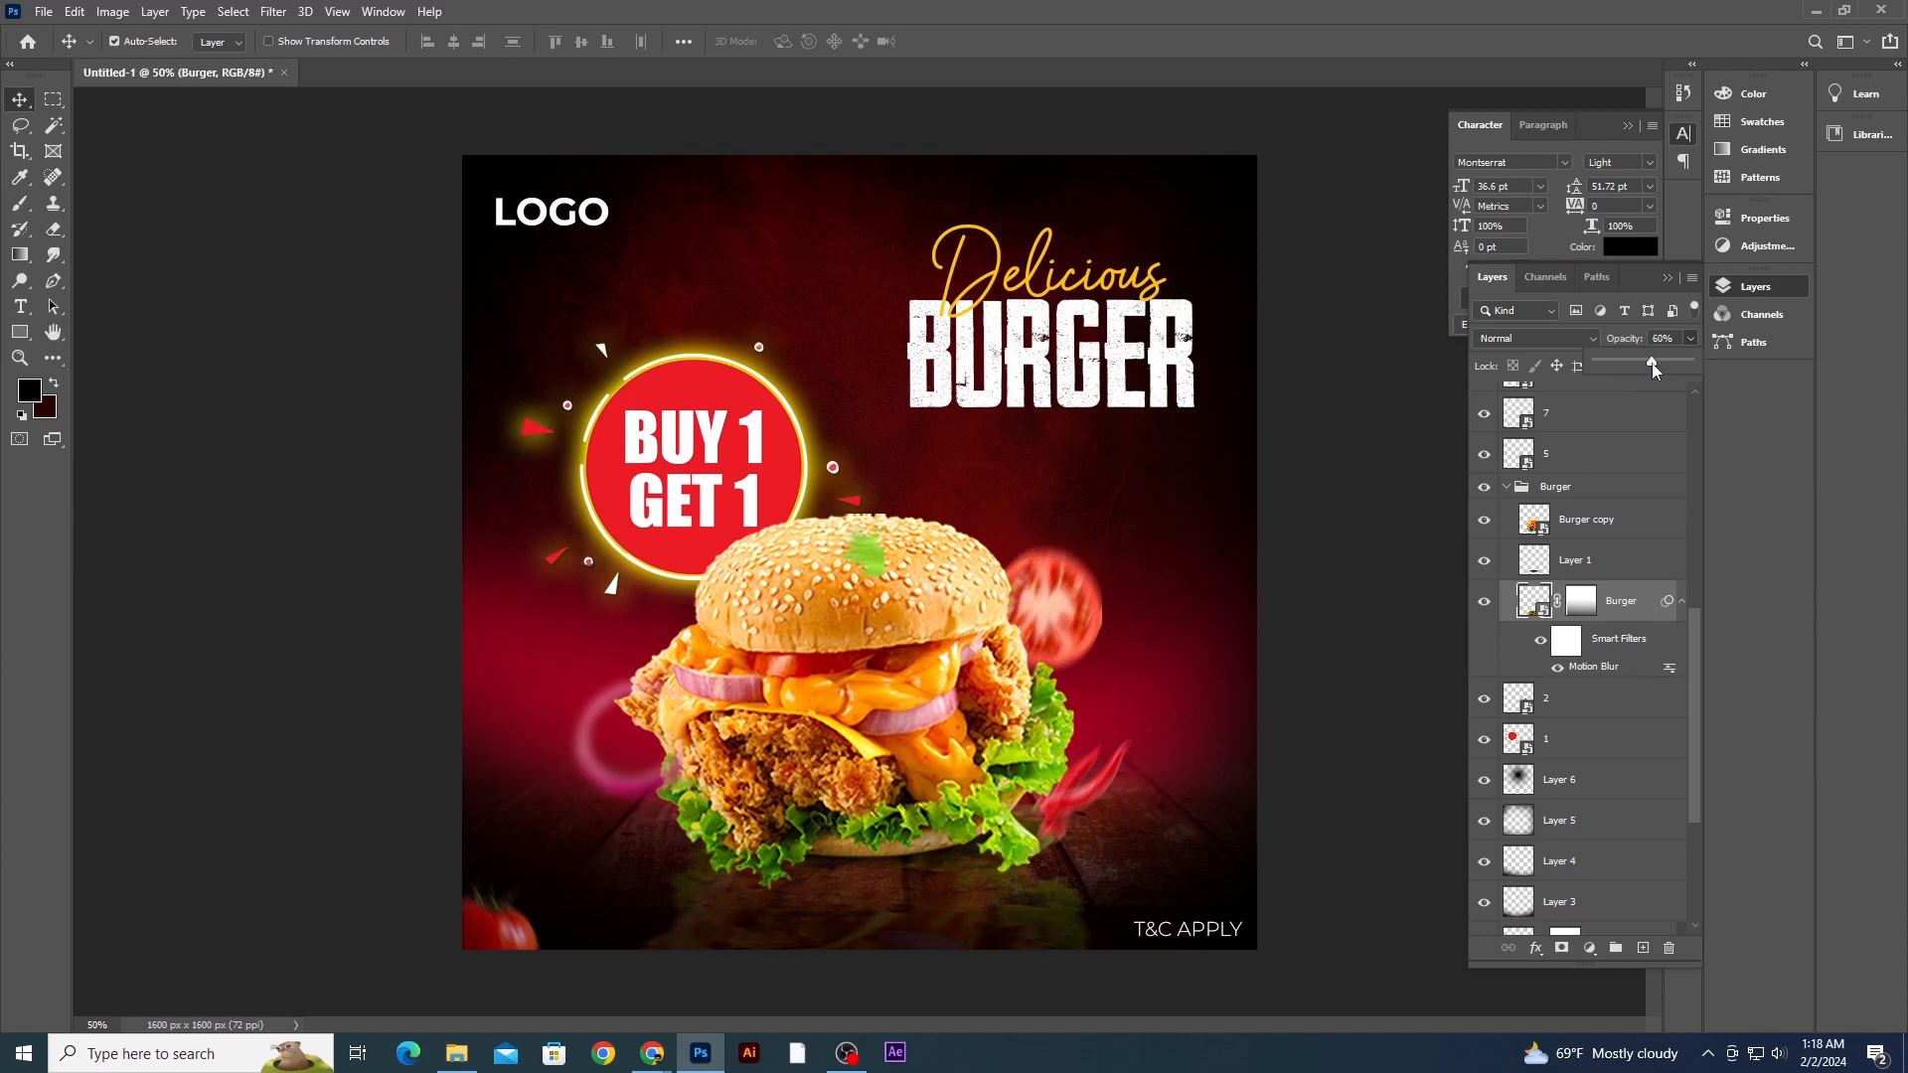
click(1332, 457)
- Apply a Motion Blur with 25 pixels distance to the Burger reflection layer
click(273, 12)
mouse_move(442, 236)
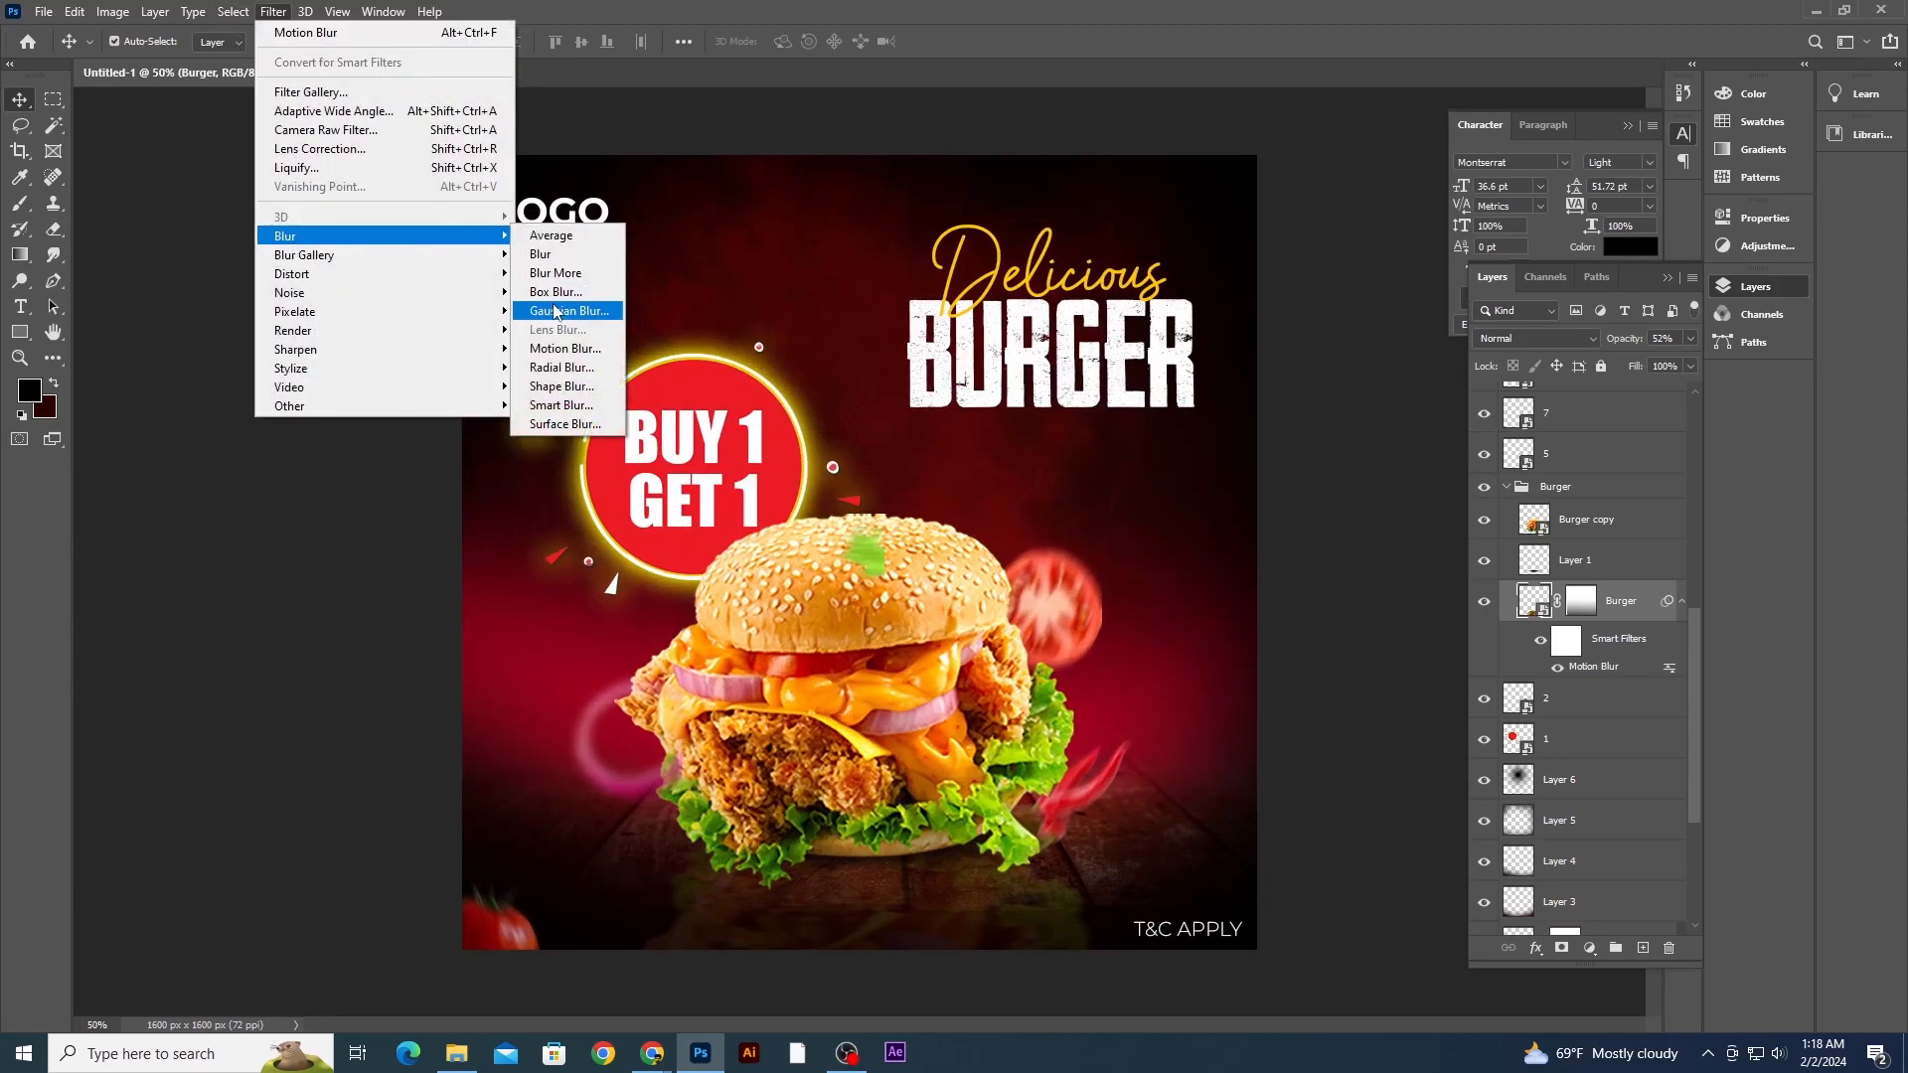
click(563, 348)
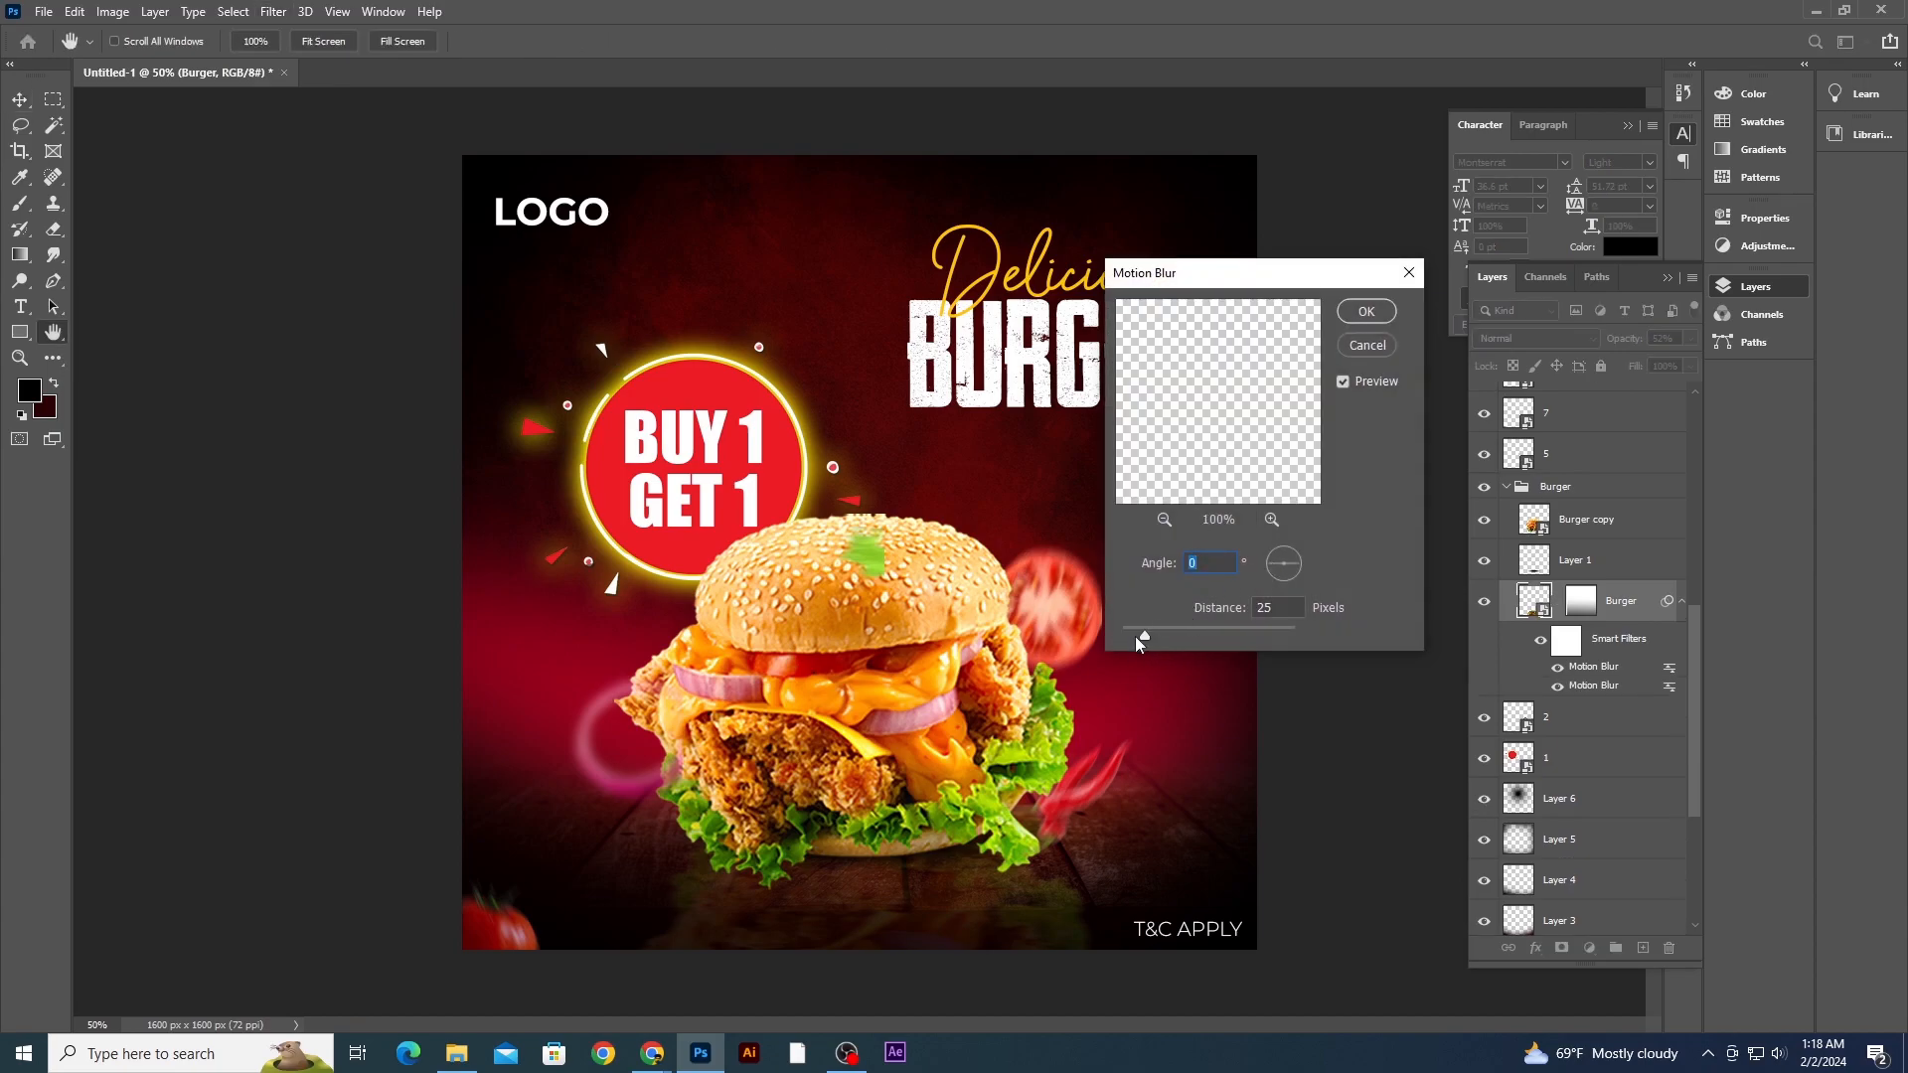
drag(1143, 635, 1147, 635)
click(1366, 312)
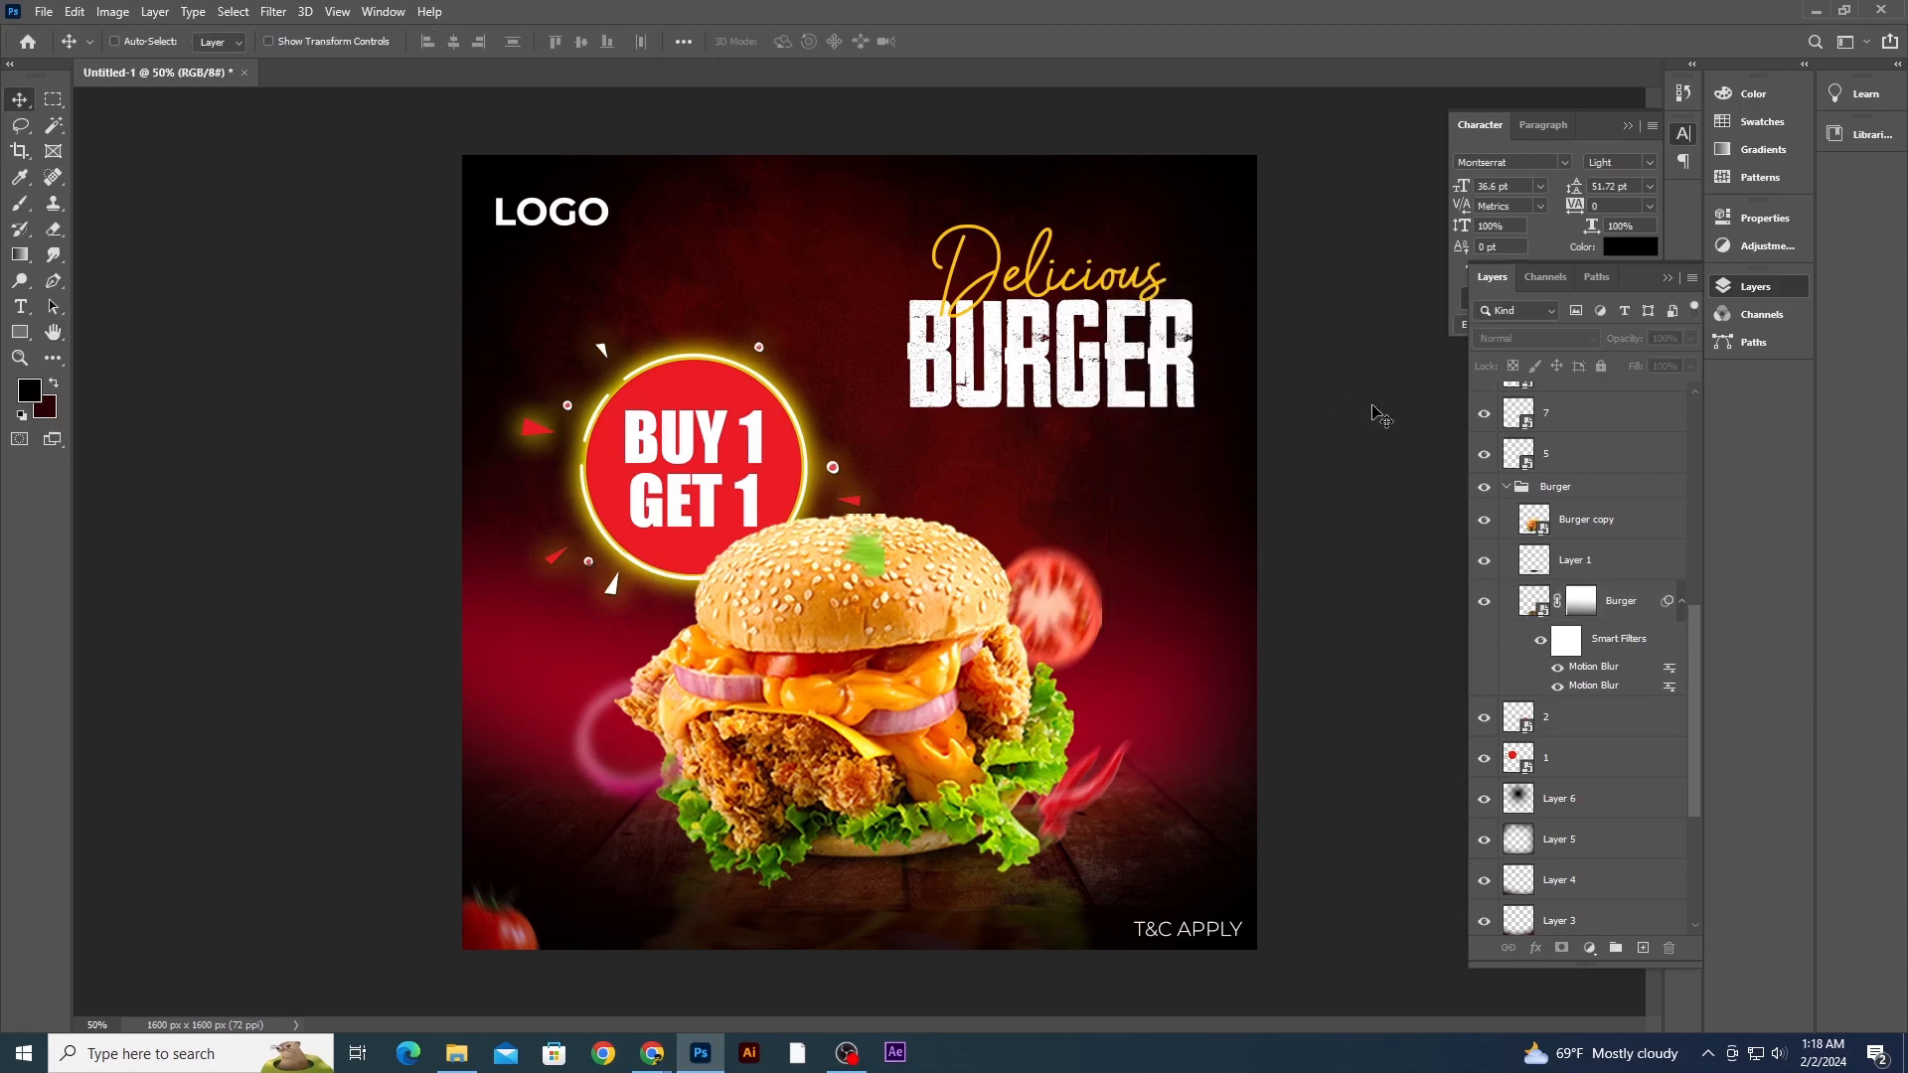
key(ctrl+minus)
key(ctrl+minus)
key(ctrl+plus)
key(ctrl+plus)
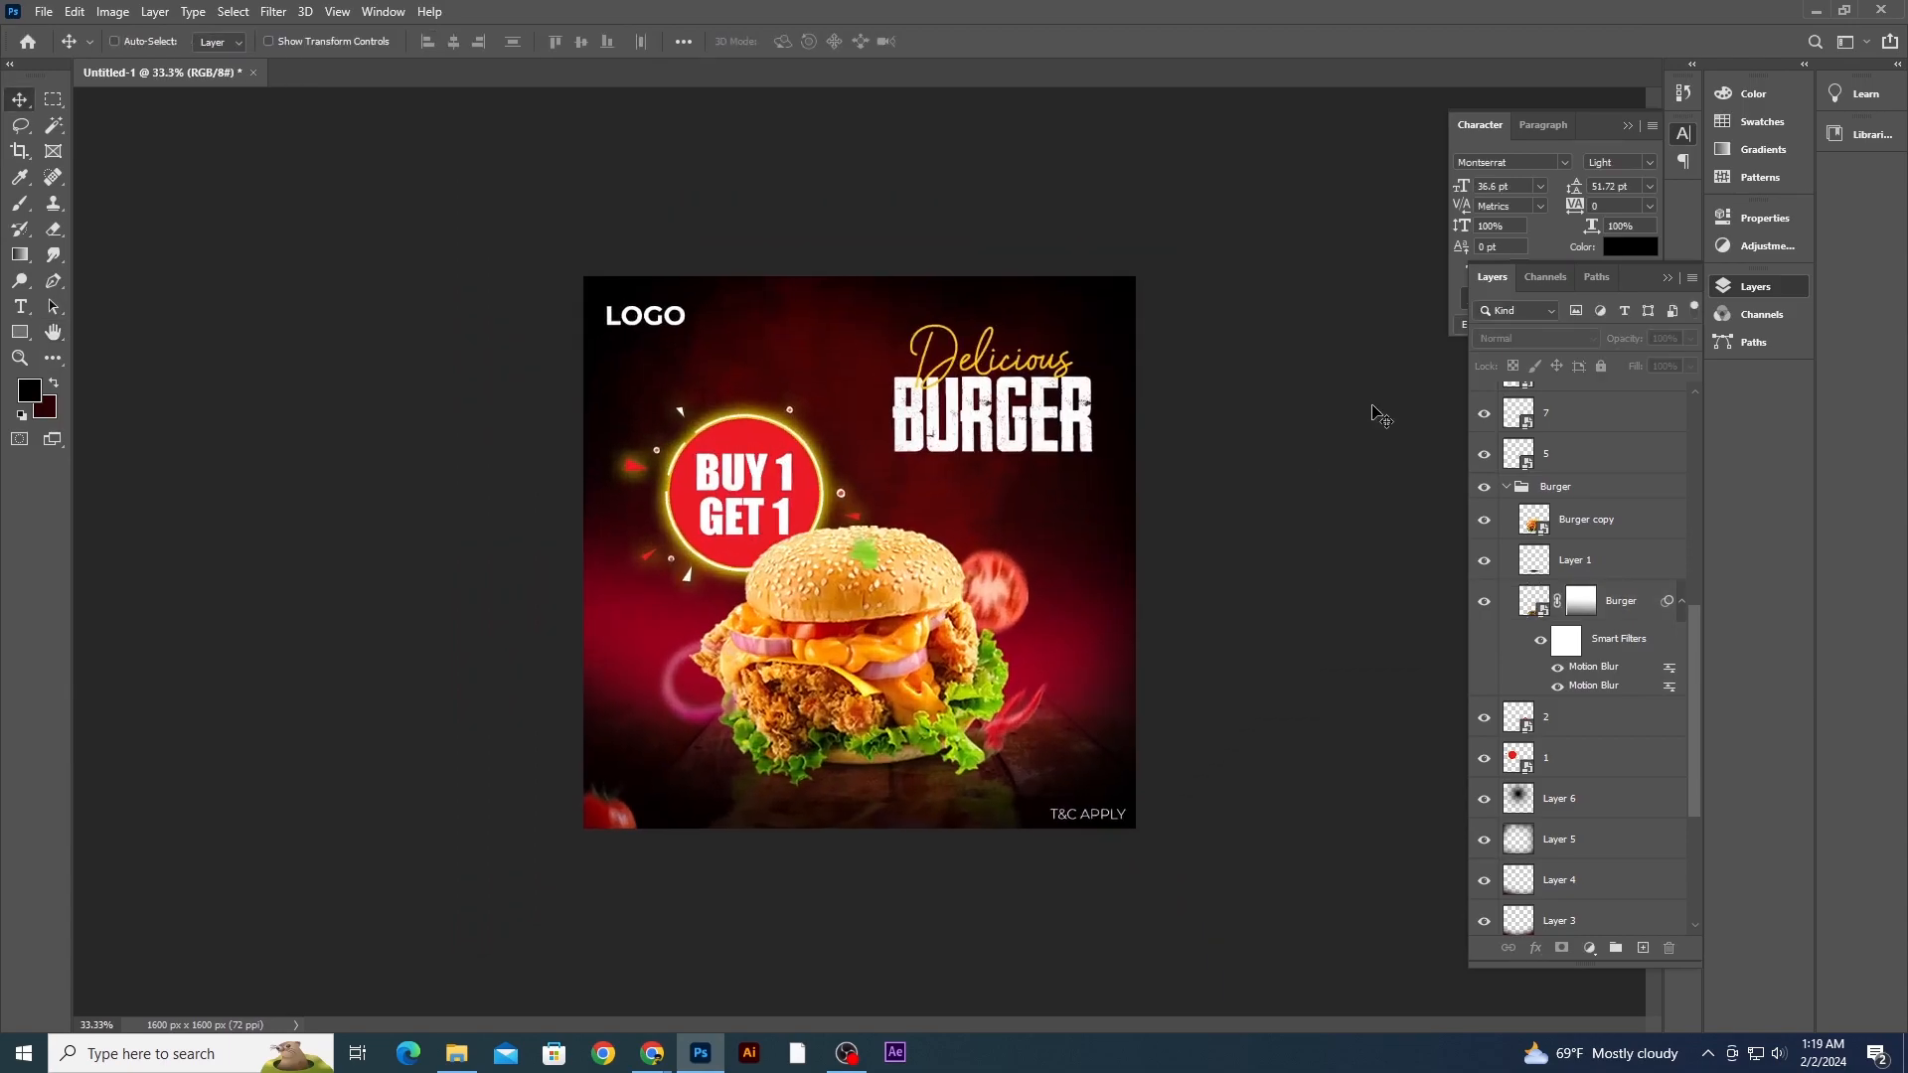
drag(1211, 938, 1211, 934)
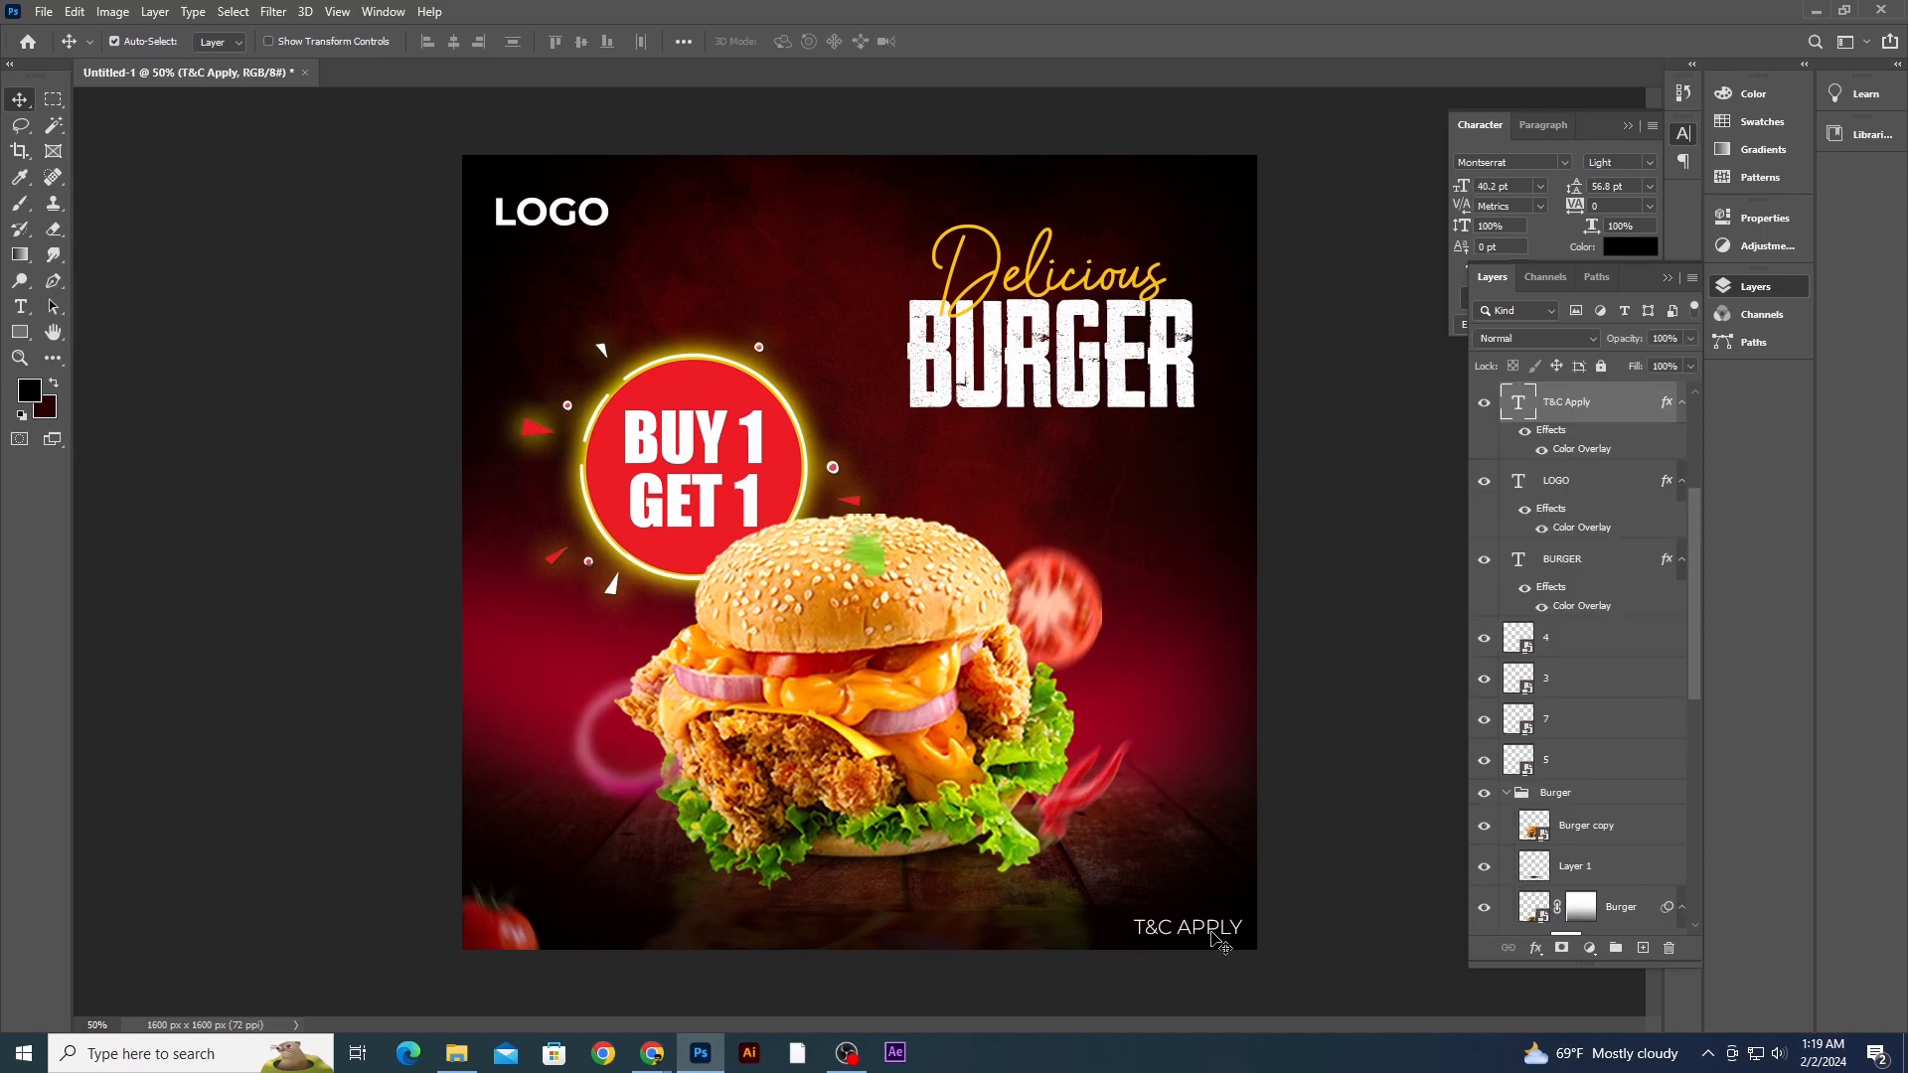
click(1343, 757)
key(ctrl+minus)
key(ctrl+plus)
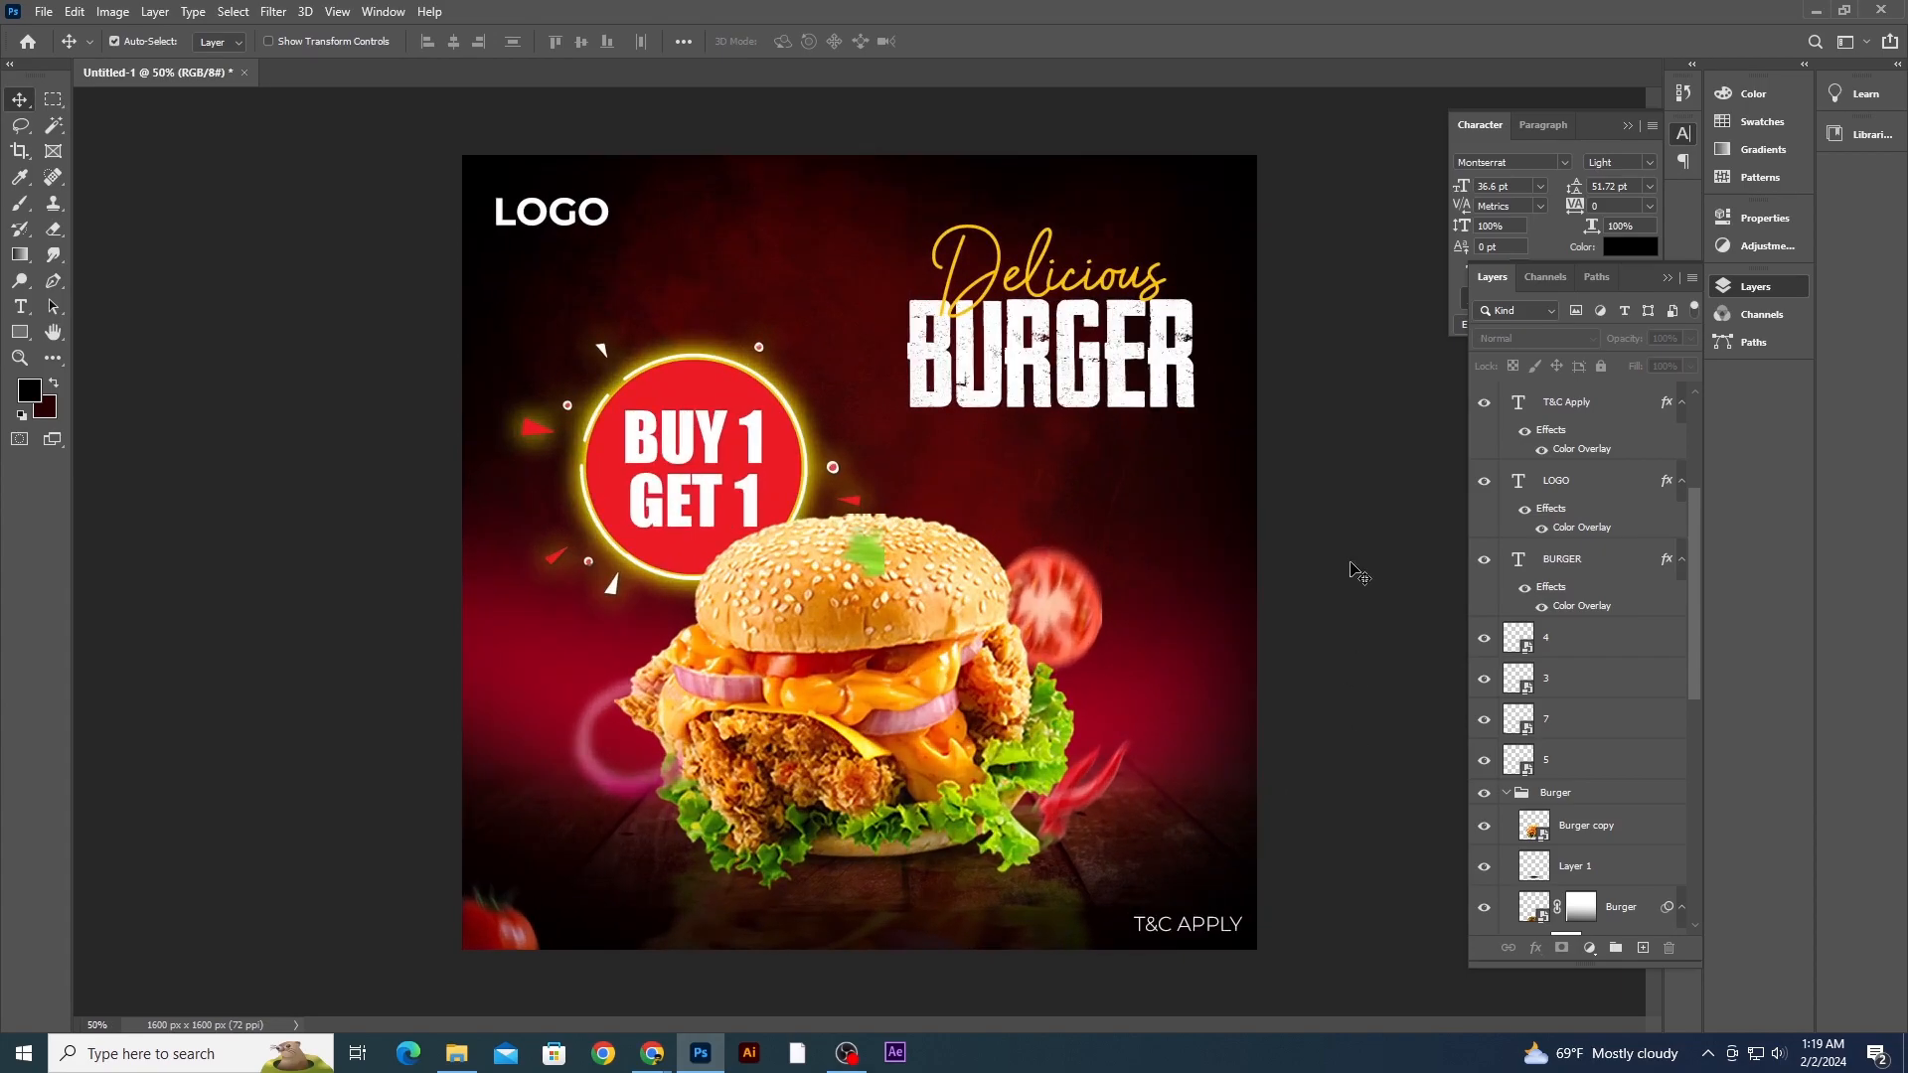
- Add a 10 px outside stroke in dark red #400000 to the BURGER headline layer
click(1122, 352)
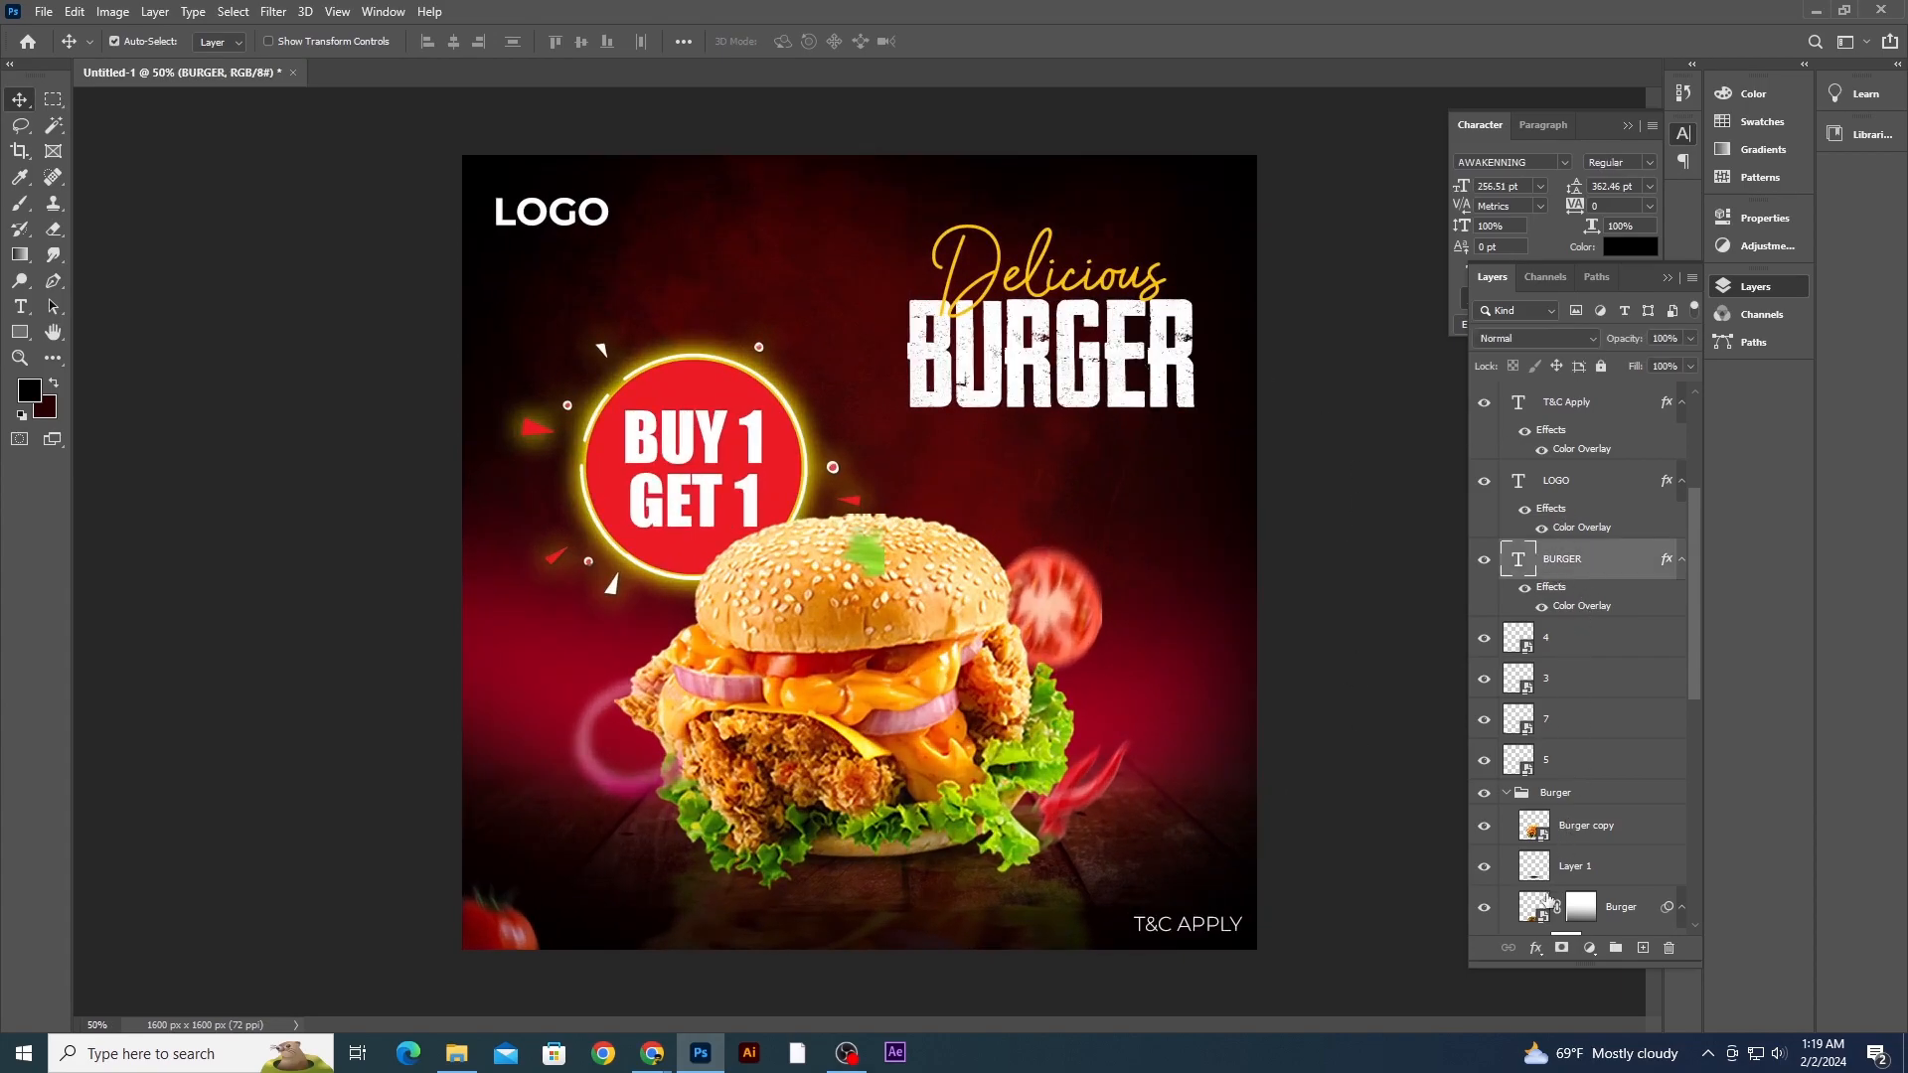
click(1538, 955)
click(1568, 810)
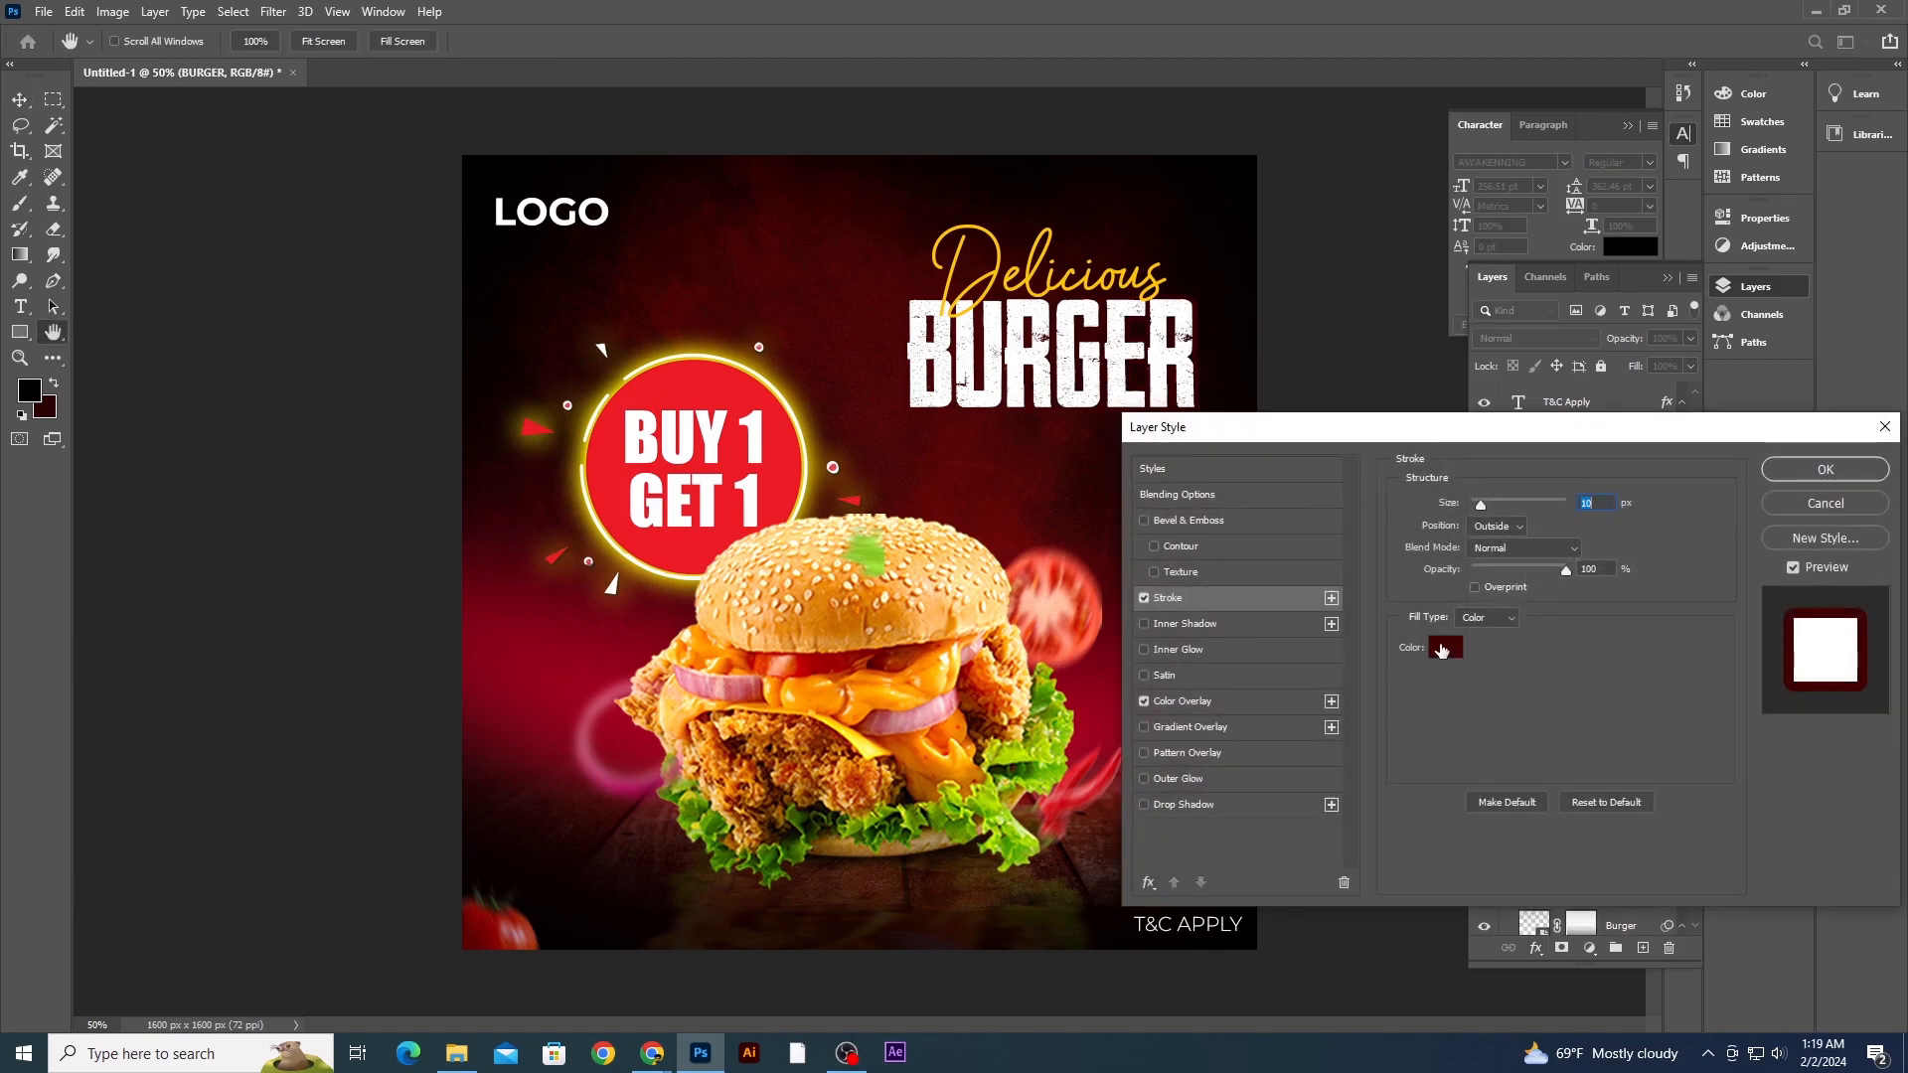
click(1442, 648)
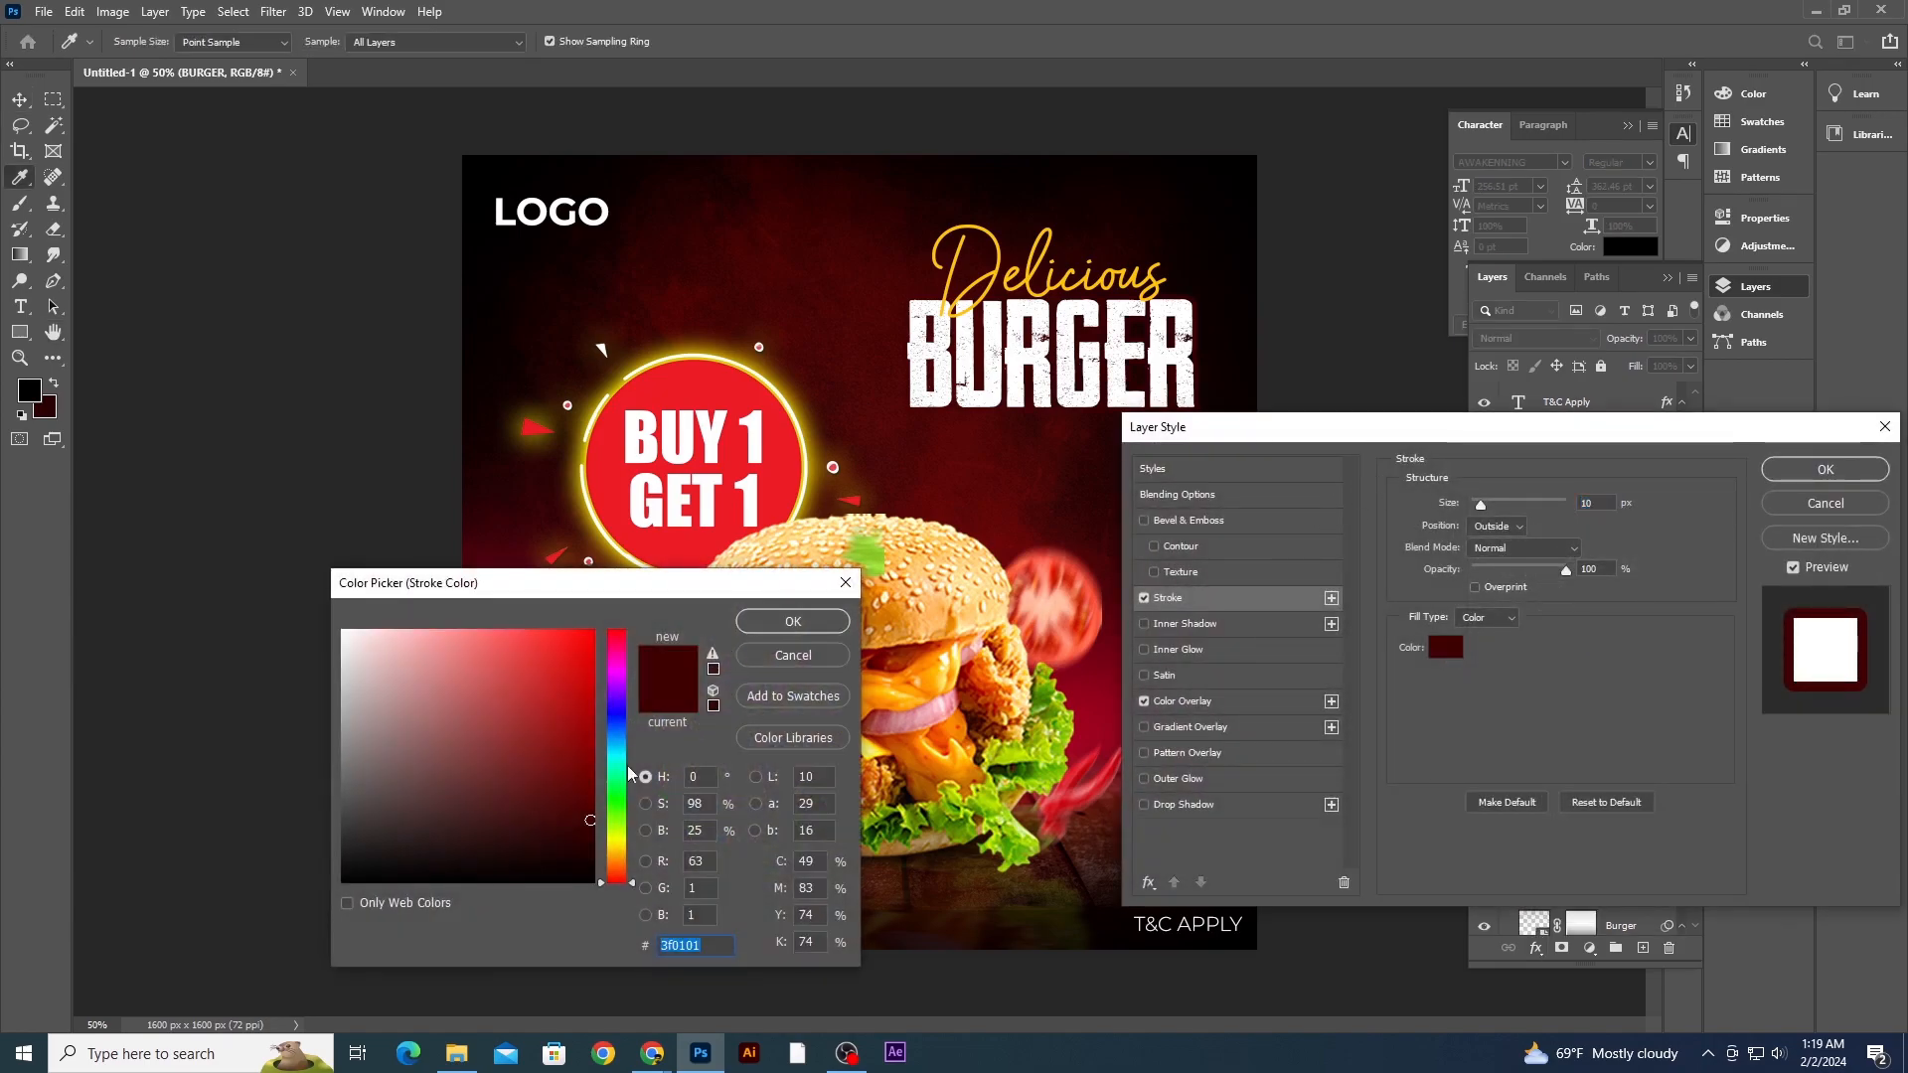
click(409, 866)
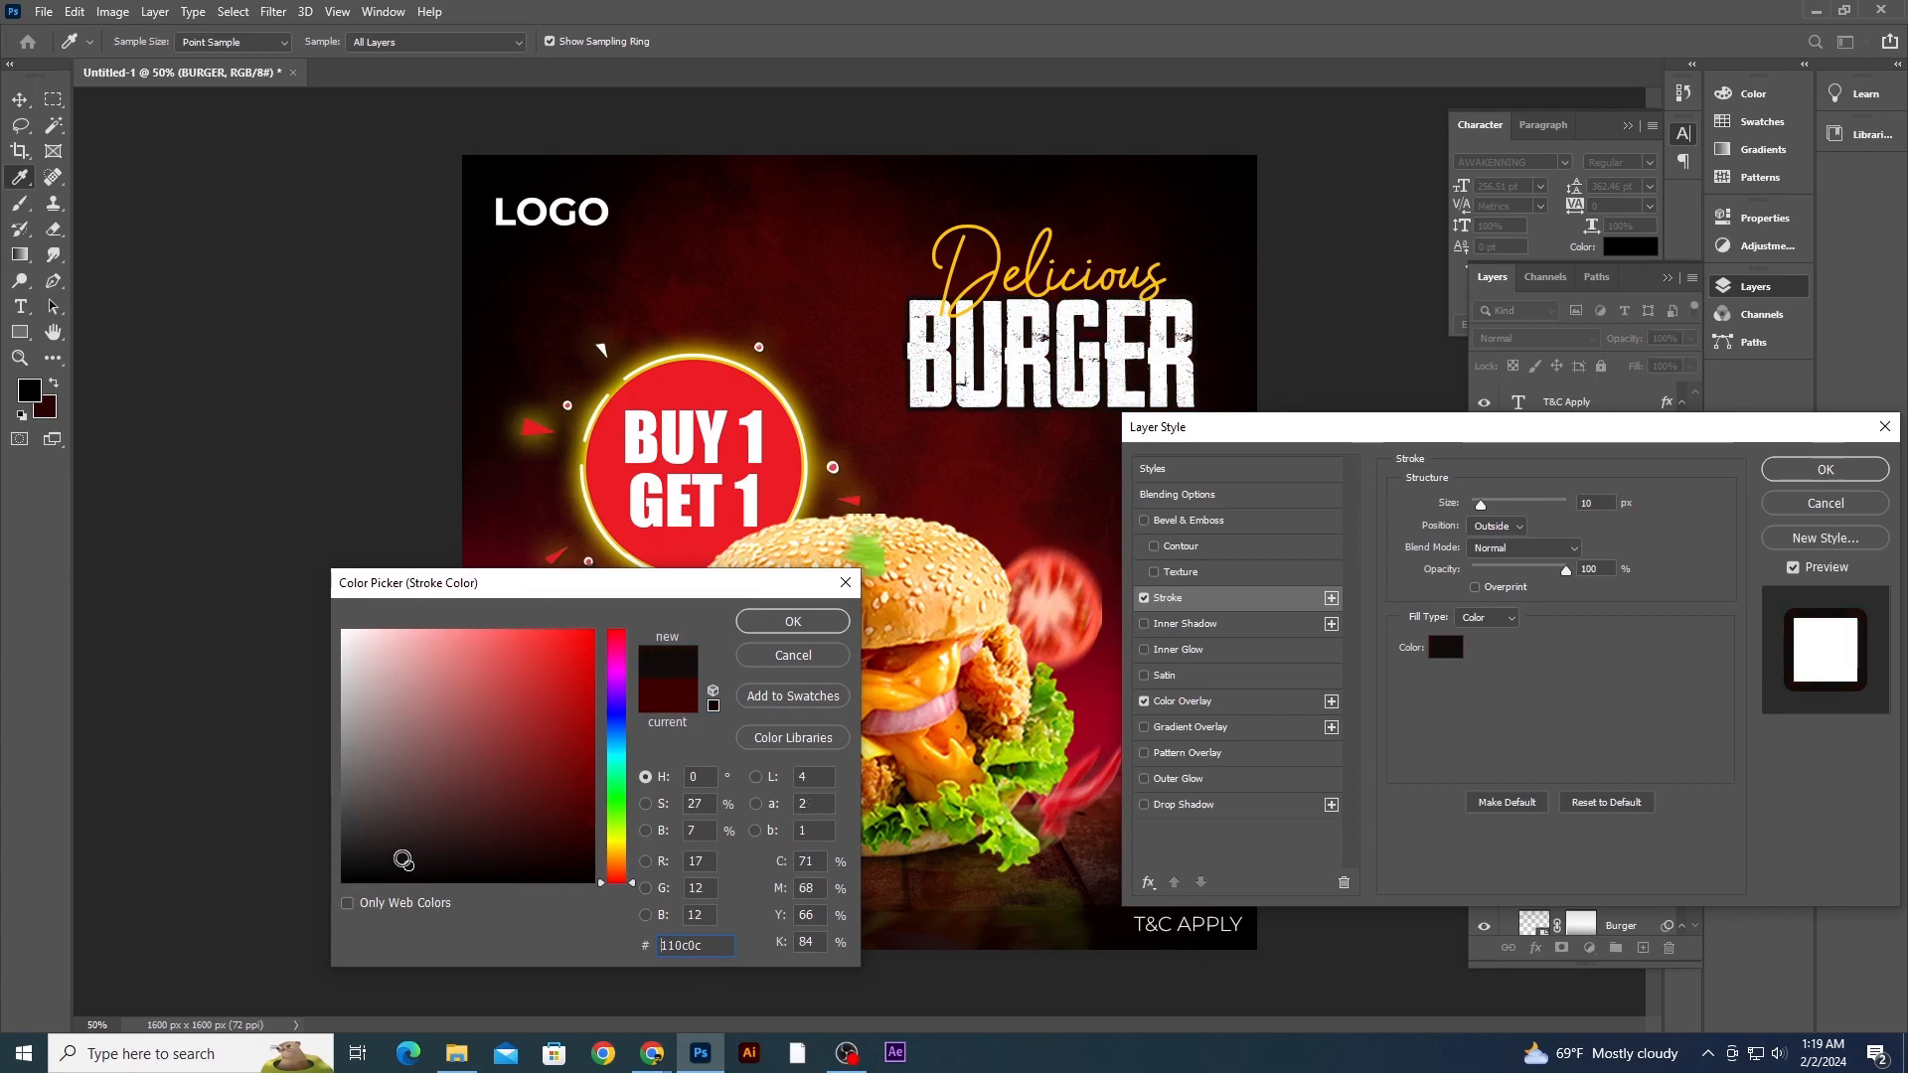
drag(567, 841, 596, 818)
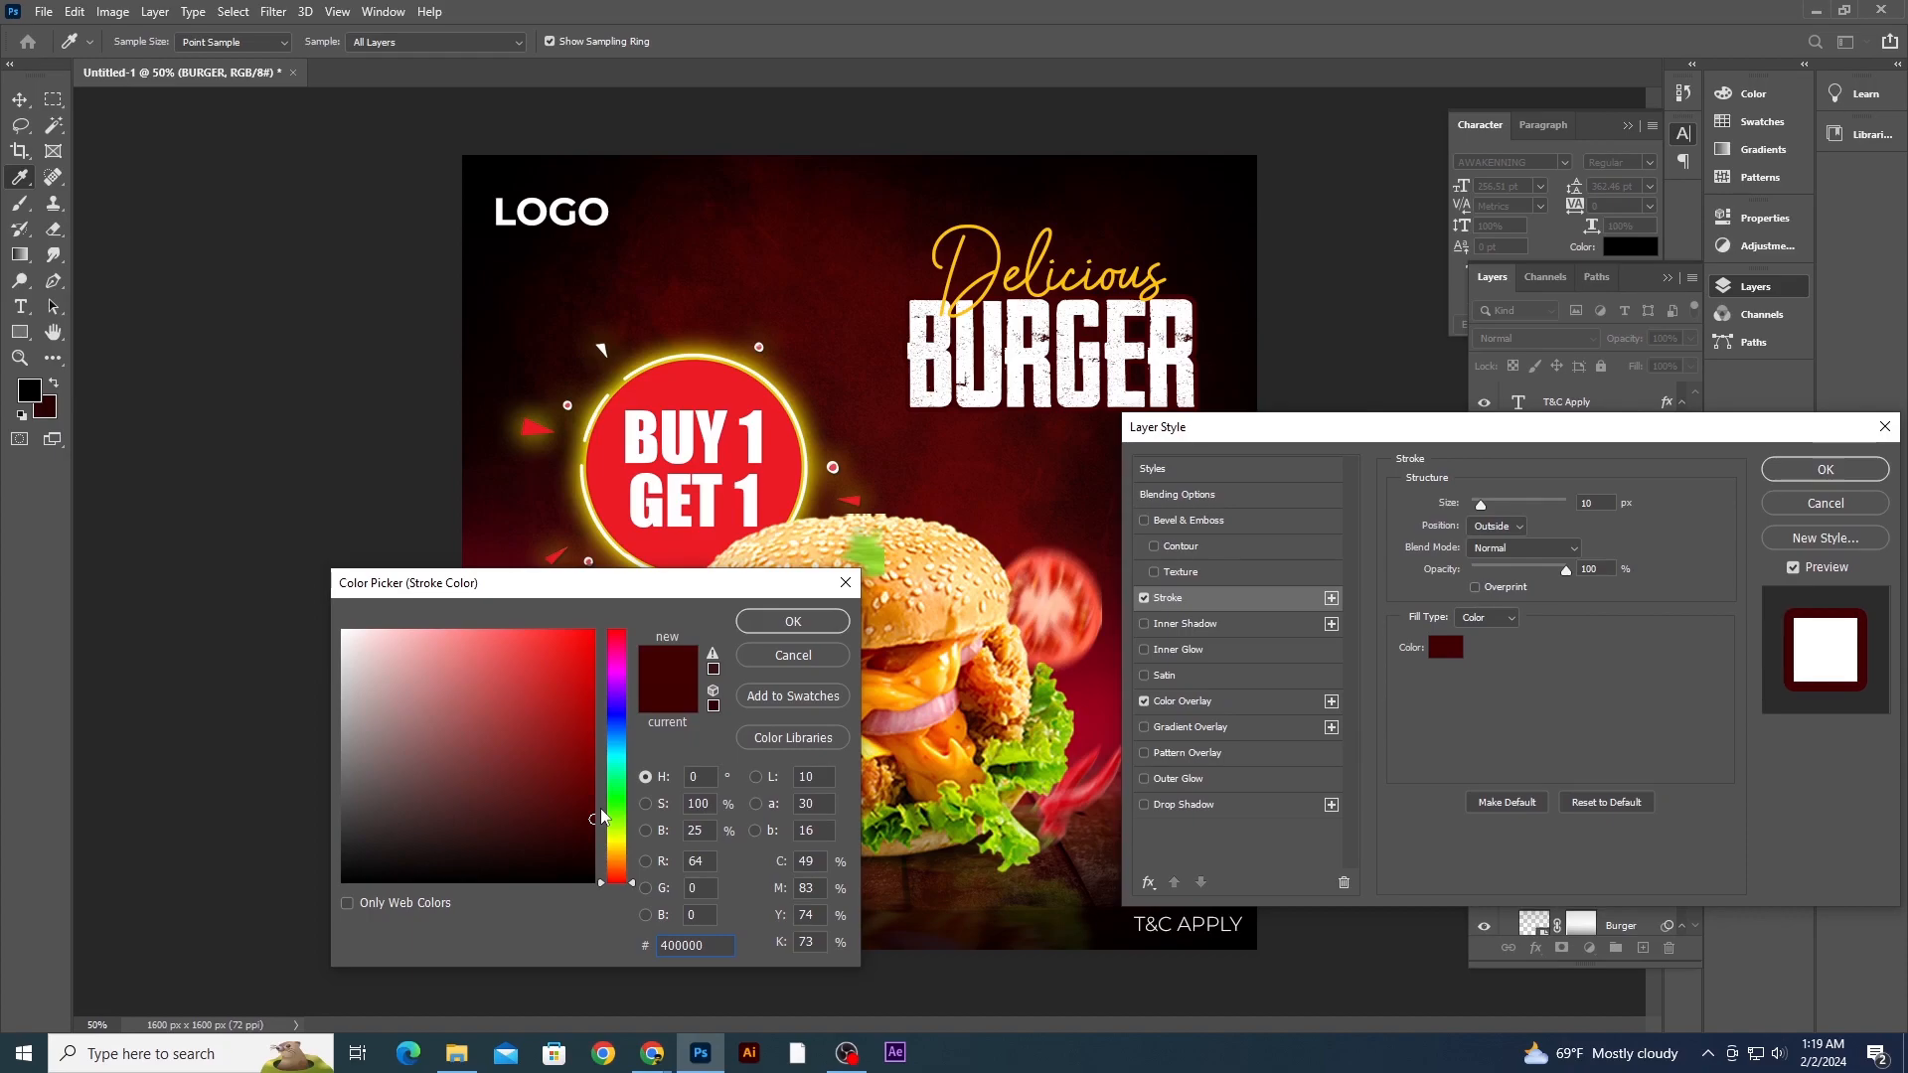
click(811, 626)
click(1824, 470)
click(1346, 447)
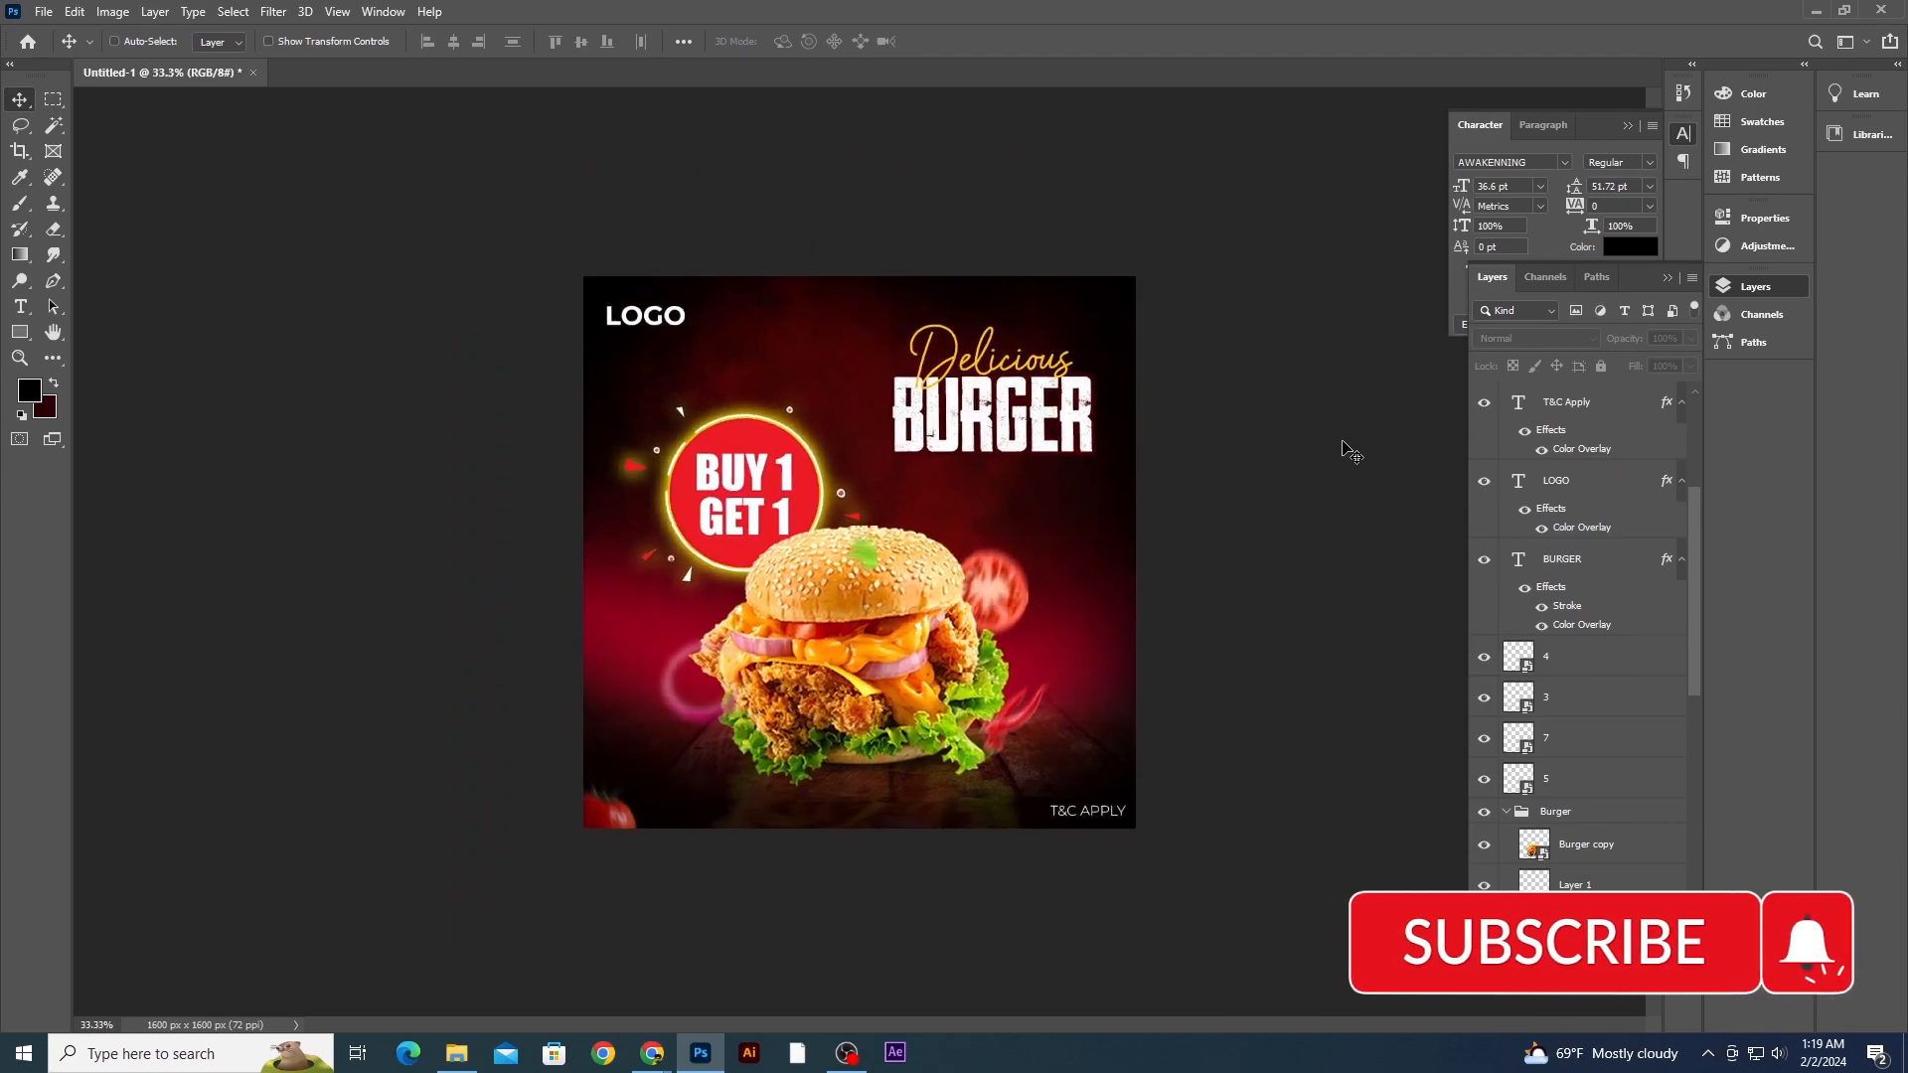
- Open the Save As dialog and browse to the Video 2 folder inside Video on New Volume (F:)
key(ctrl+s)
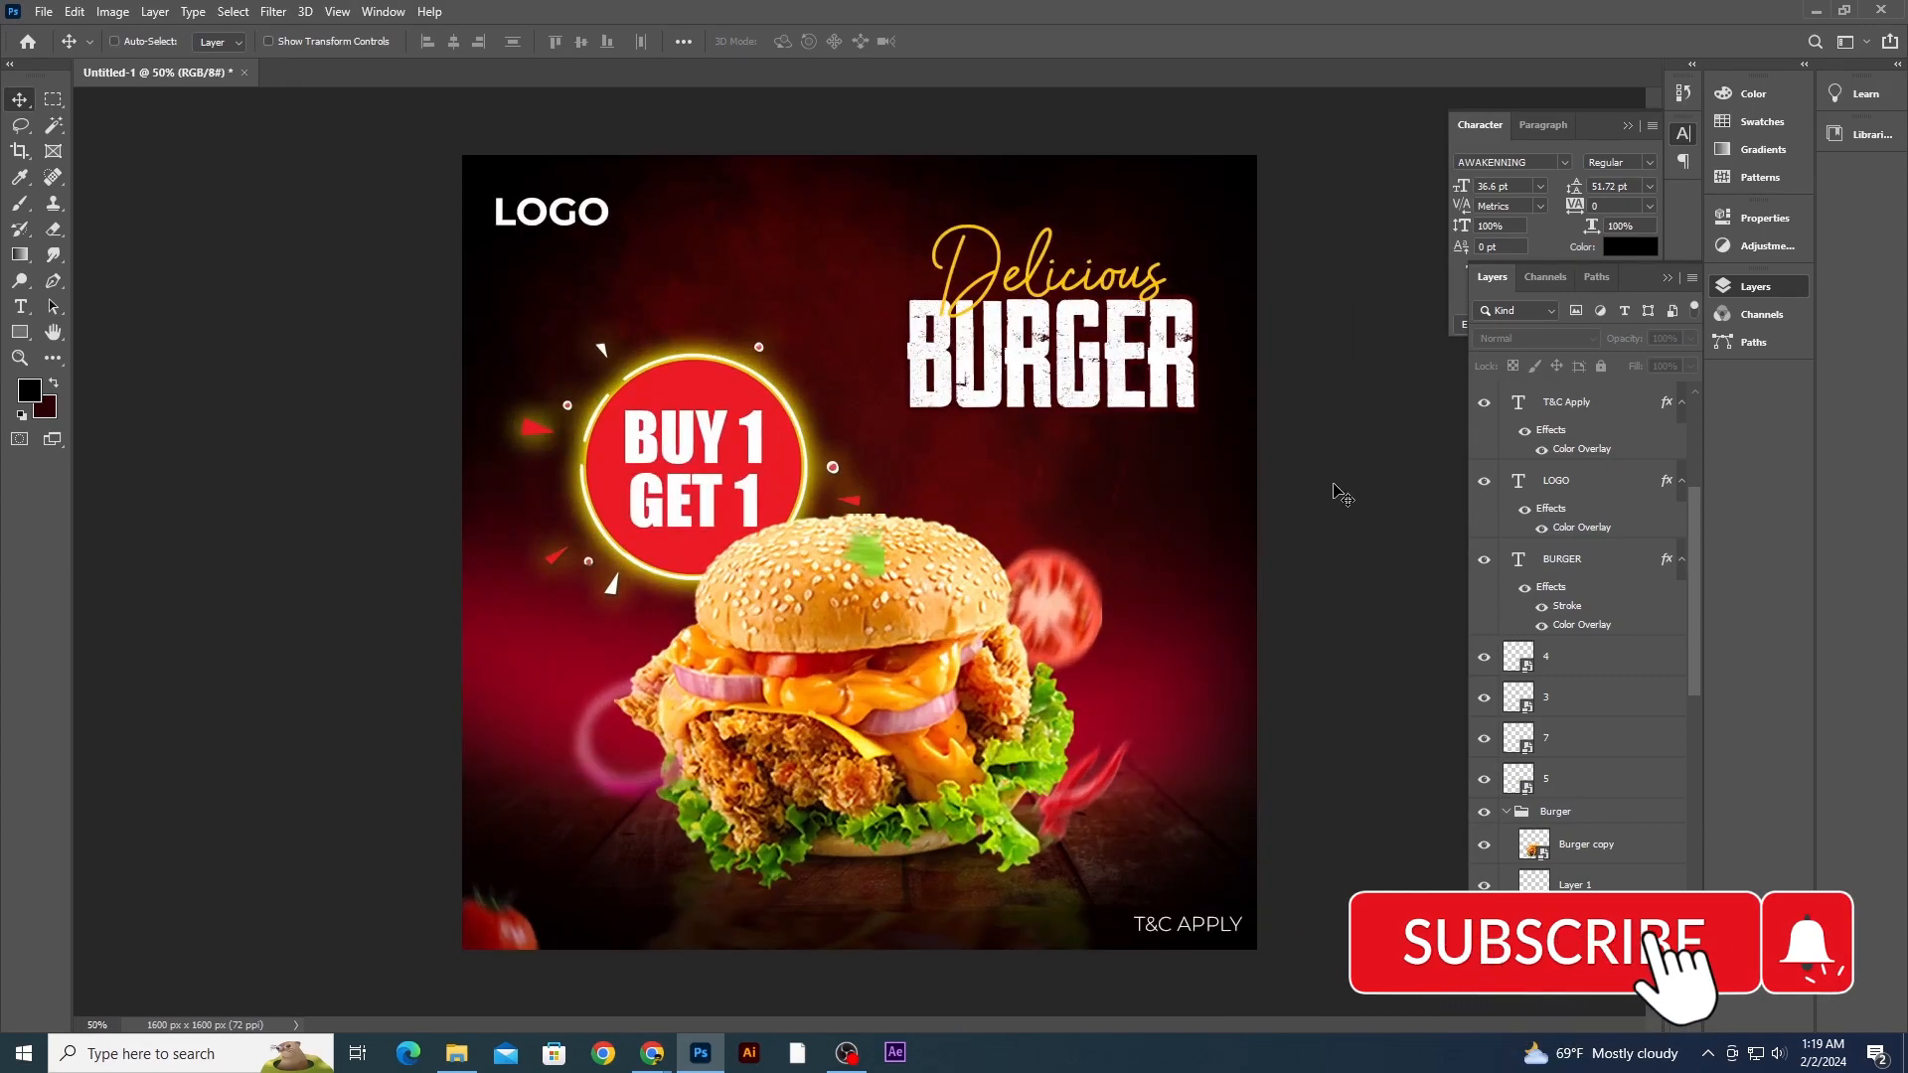
click(1080, 698)
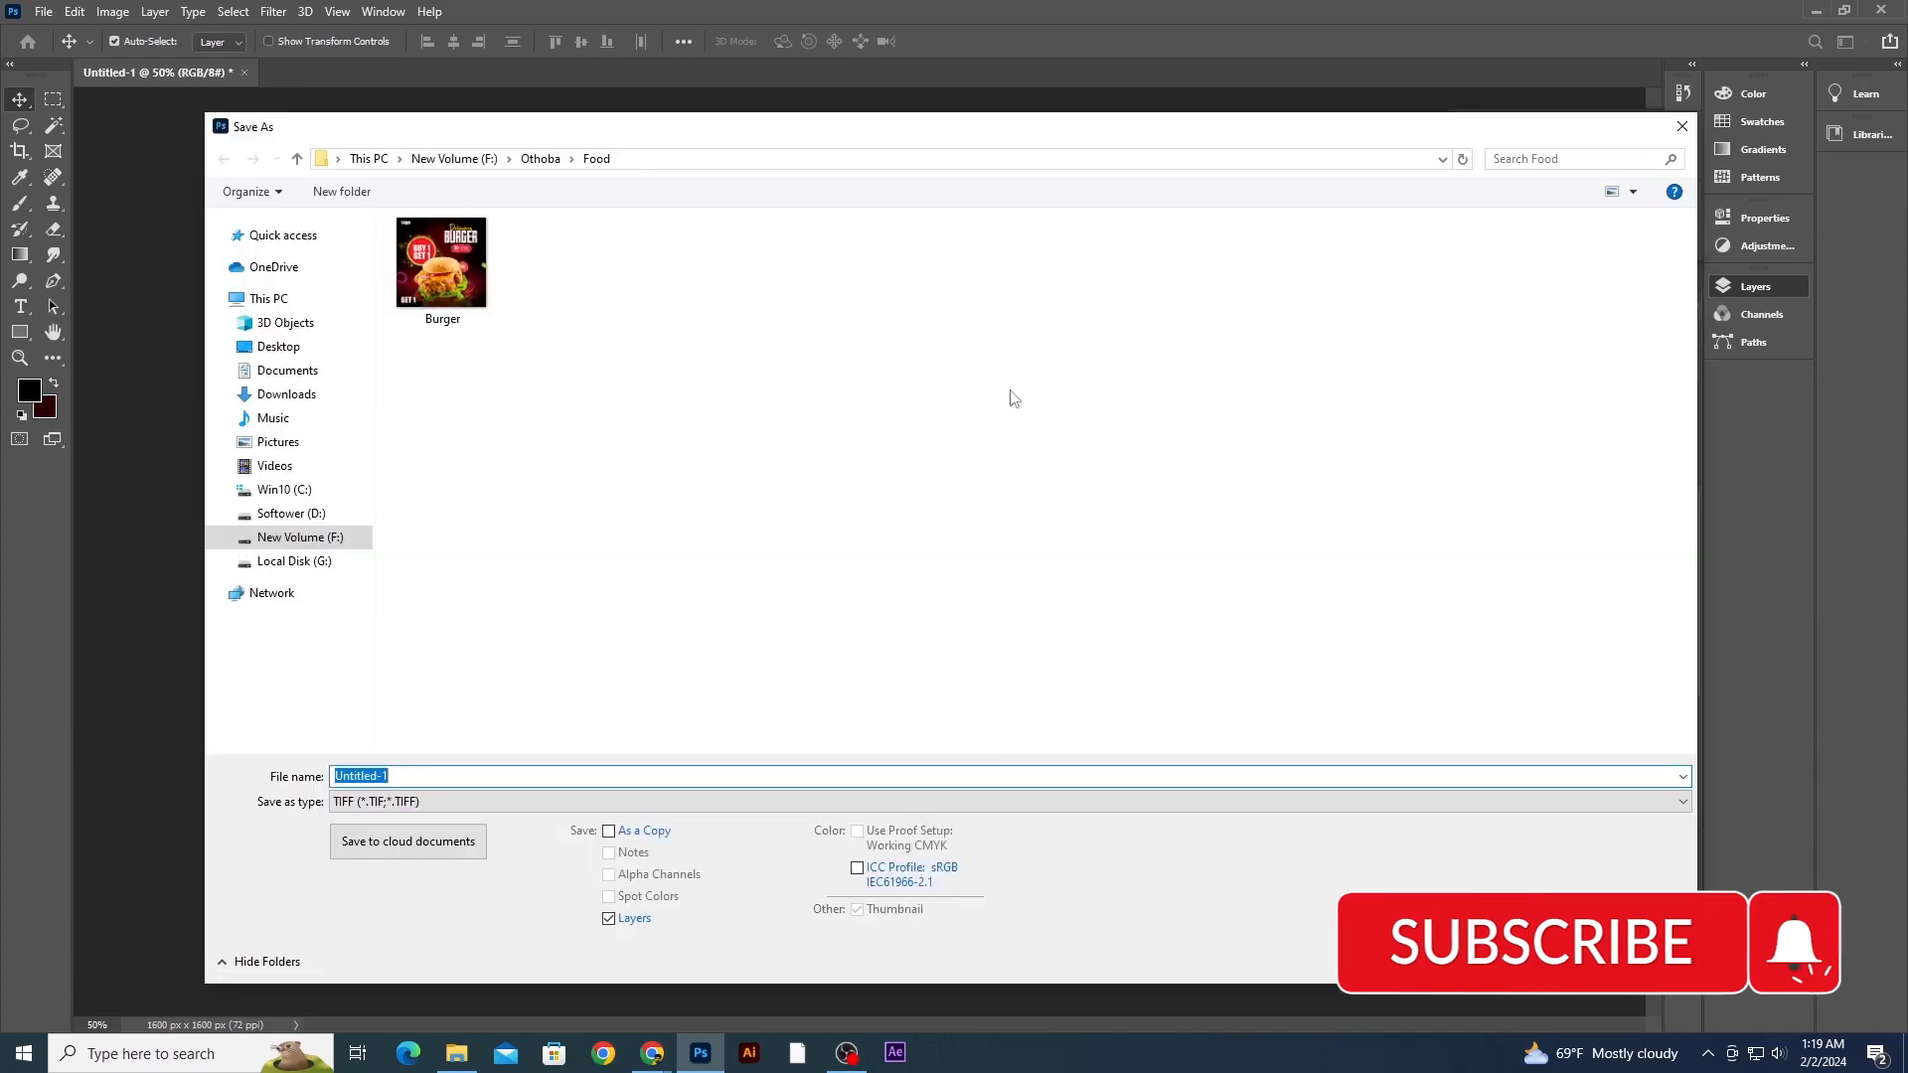
click(308, 542)
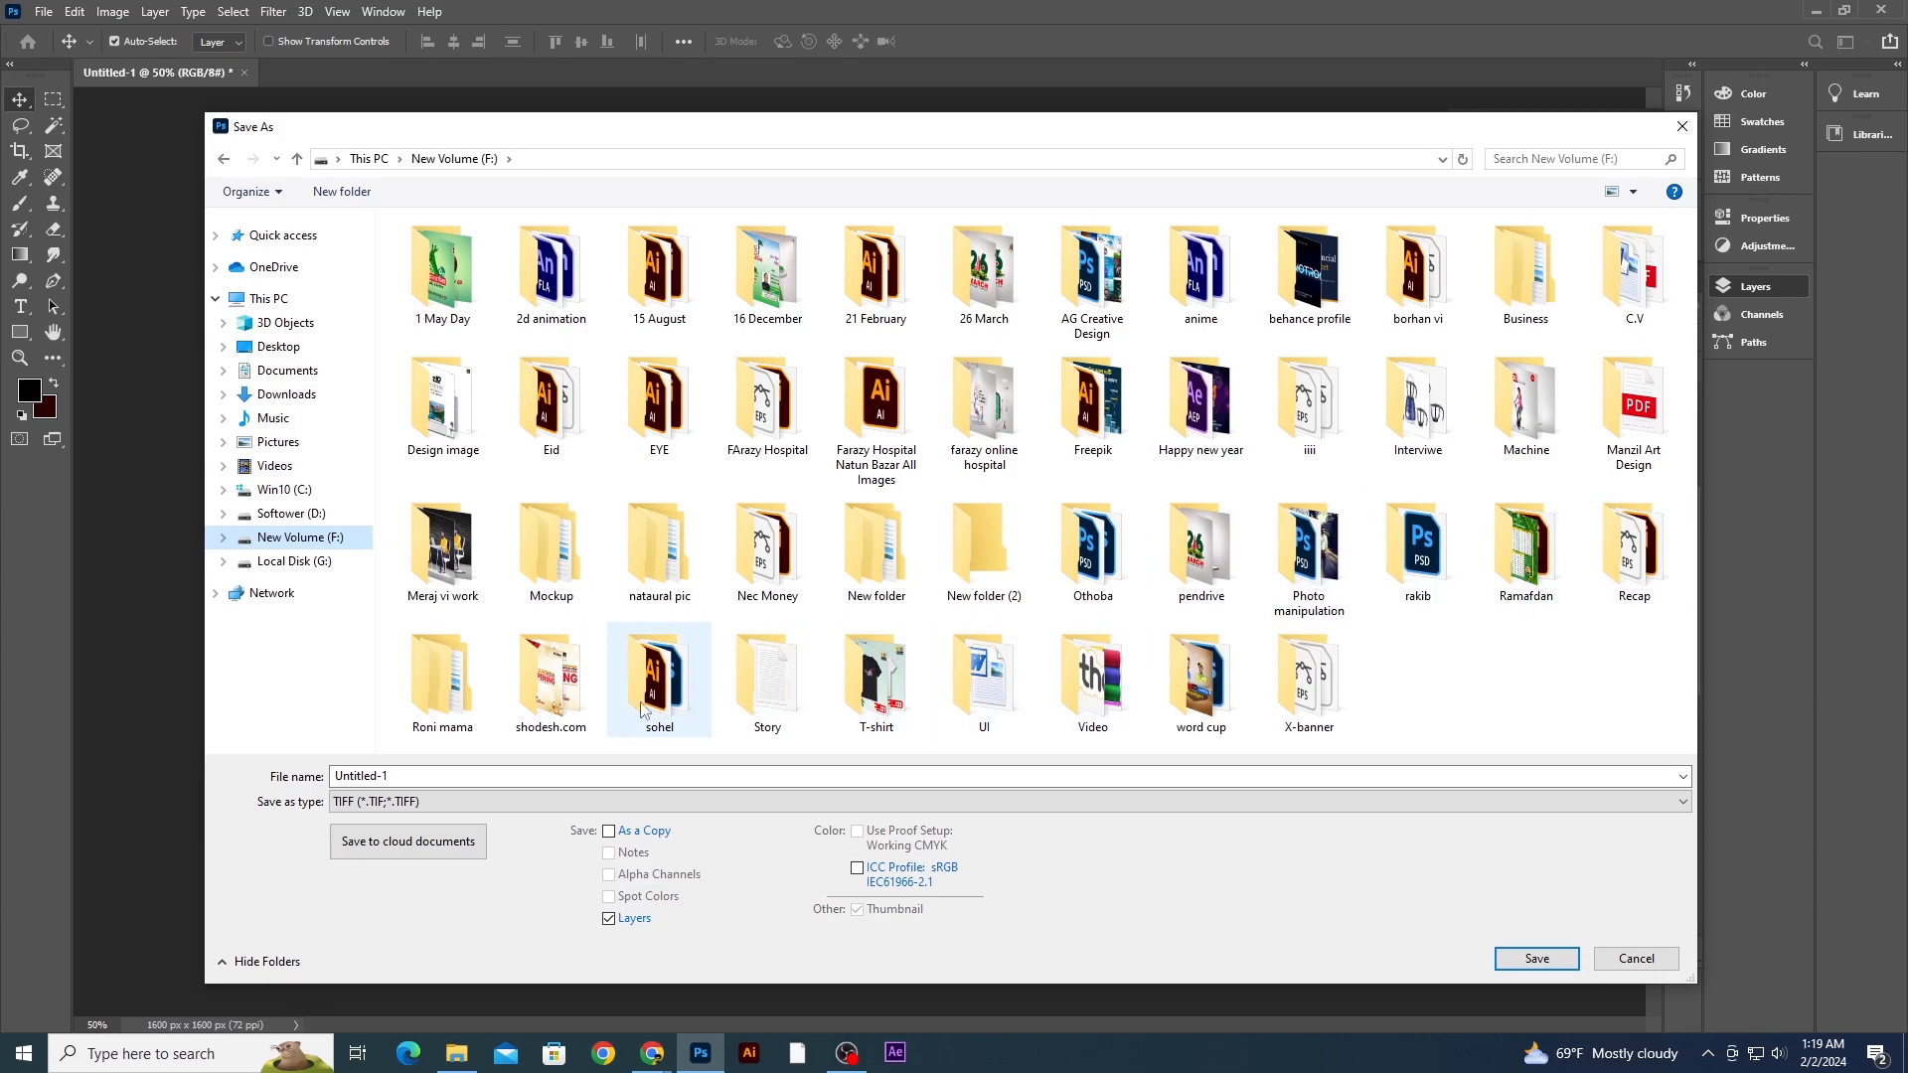
double_click(1088, 681)
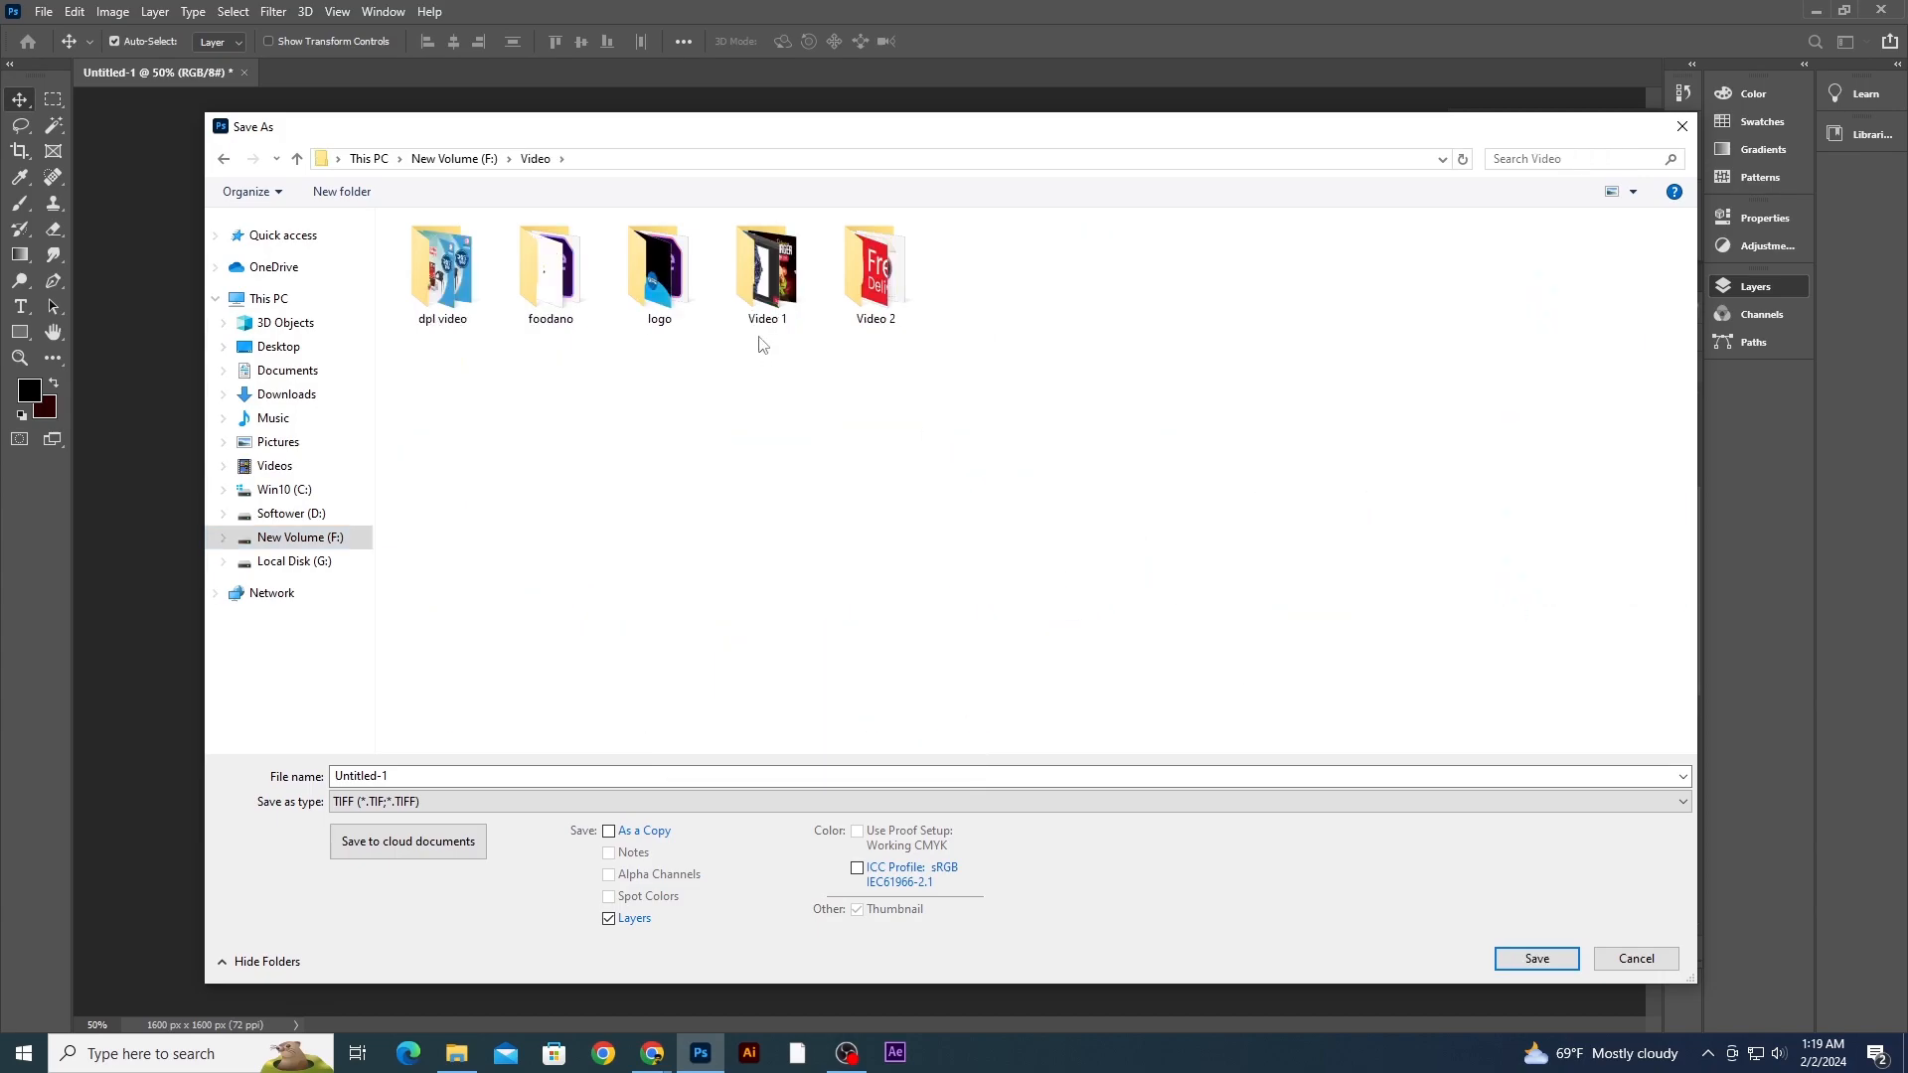
double_click(780, 288)
double_click(413, 773)
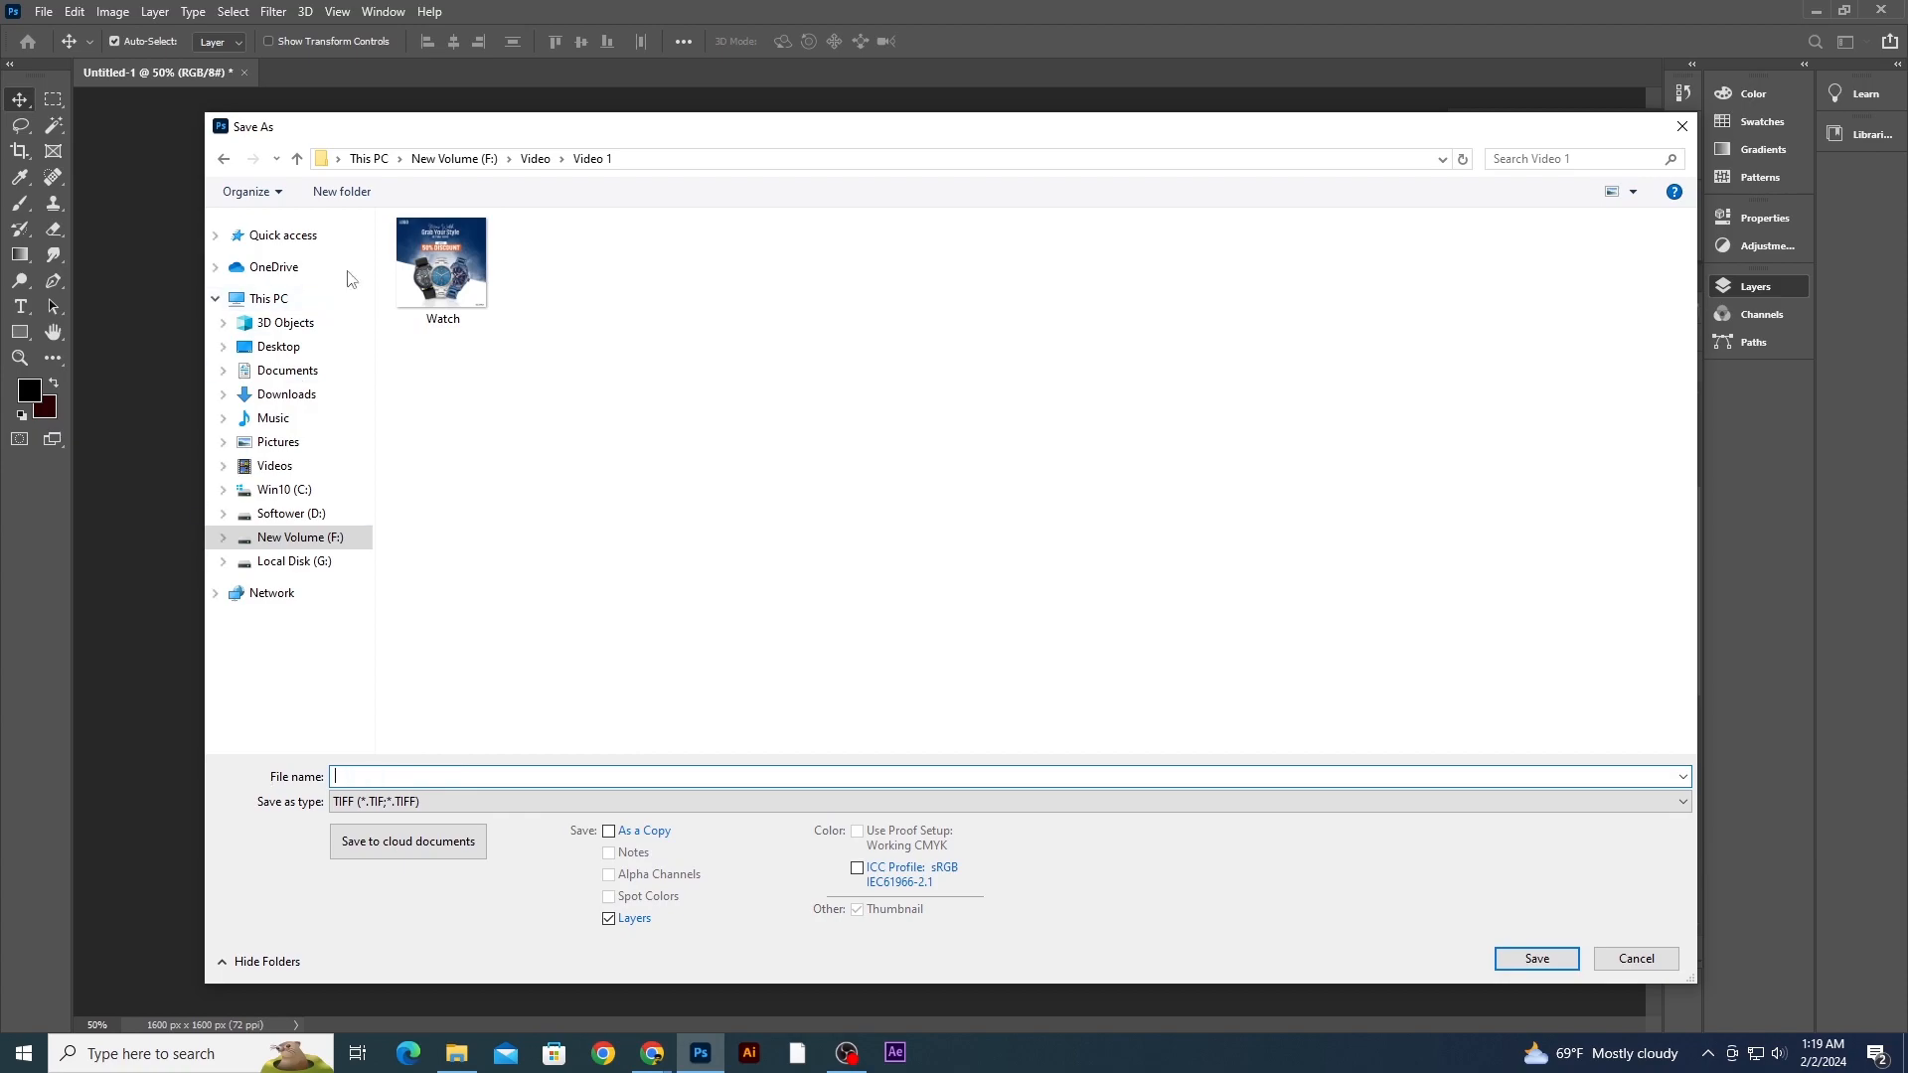
click(535, 159)
click(780, 295)
double_click(780, 295)
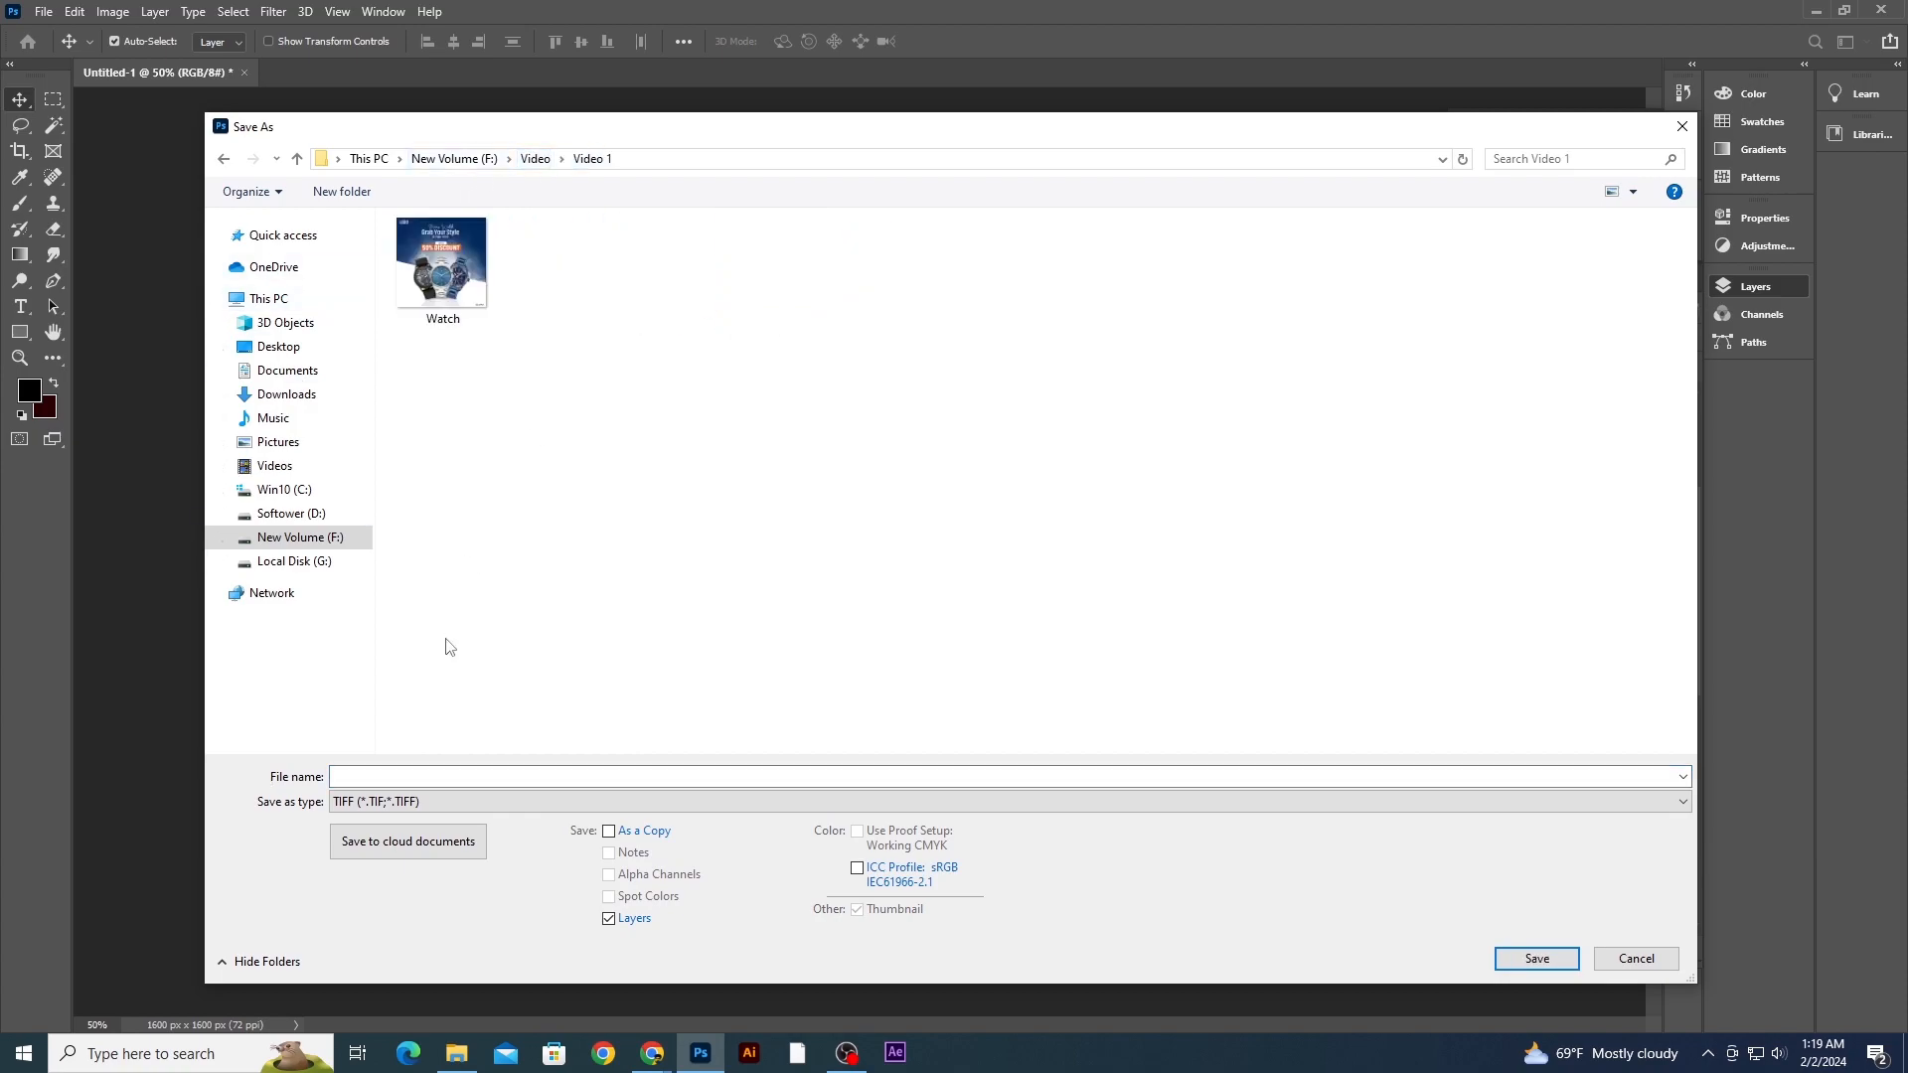
click(534, 159)
double_click(869, 298)
- Enter Burger as the file name
click(395, 778)
text(Bug)
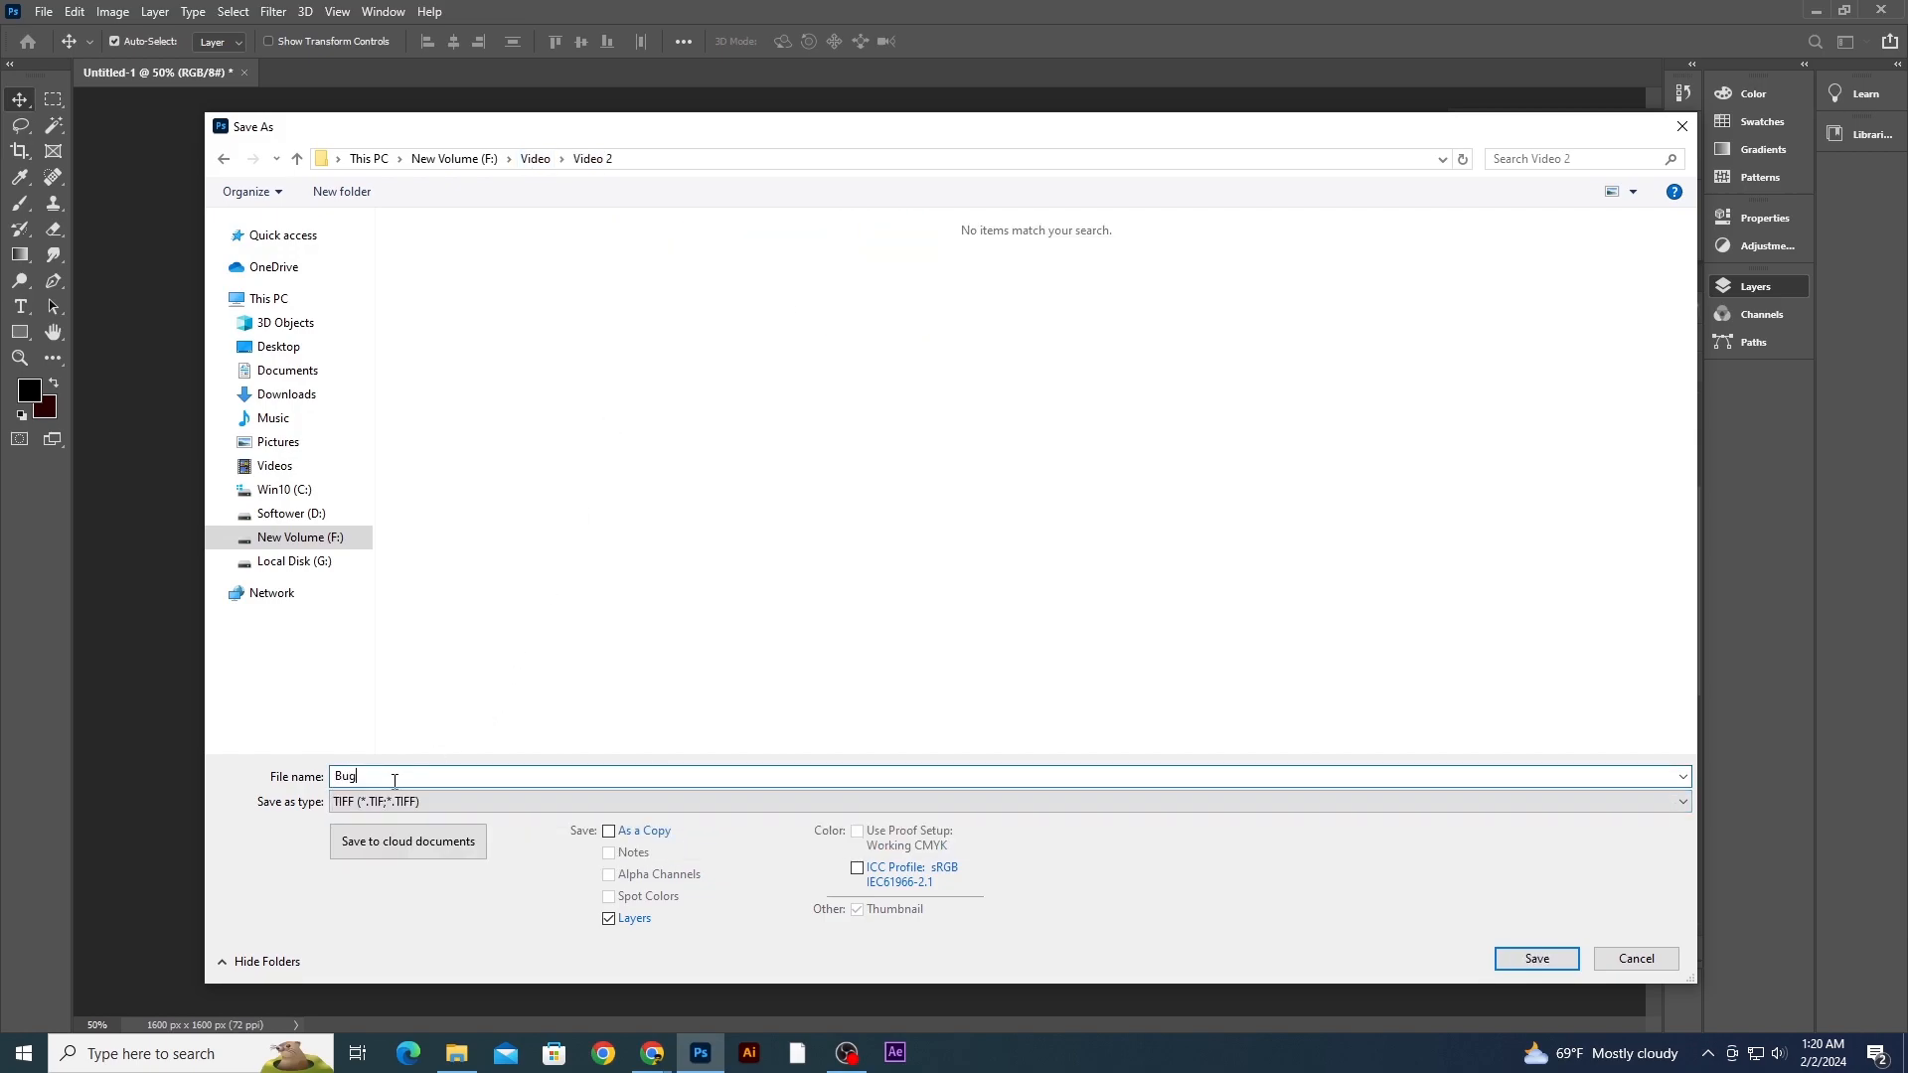
key(BackSpace)
key(BackSpace)
text(r)
key(BackSpace)
text(ug)
key(BackSpace)
text(r)
- Save the file in Photoshop PSD format, keeping Maximize Compatibility on
click(426, 800)
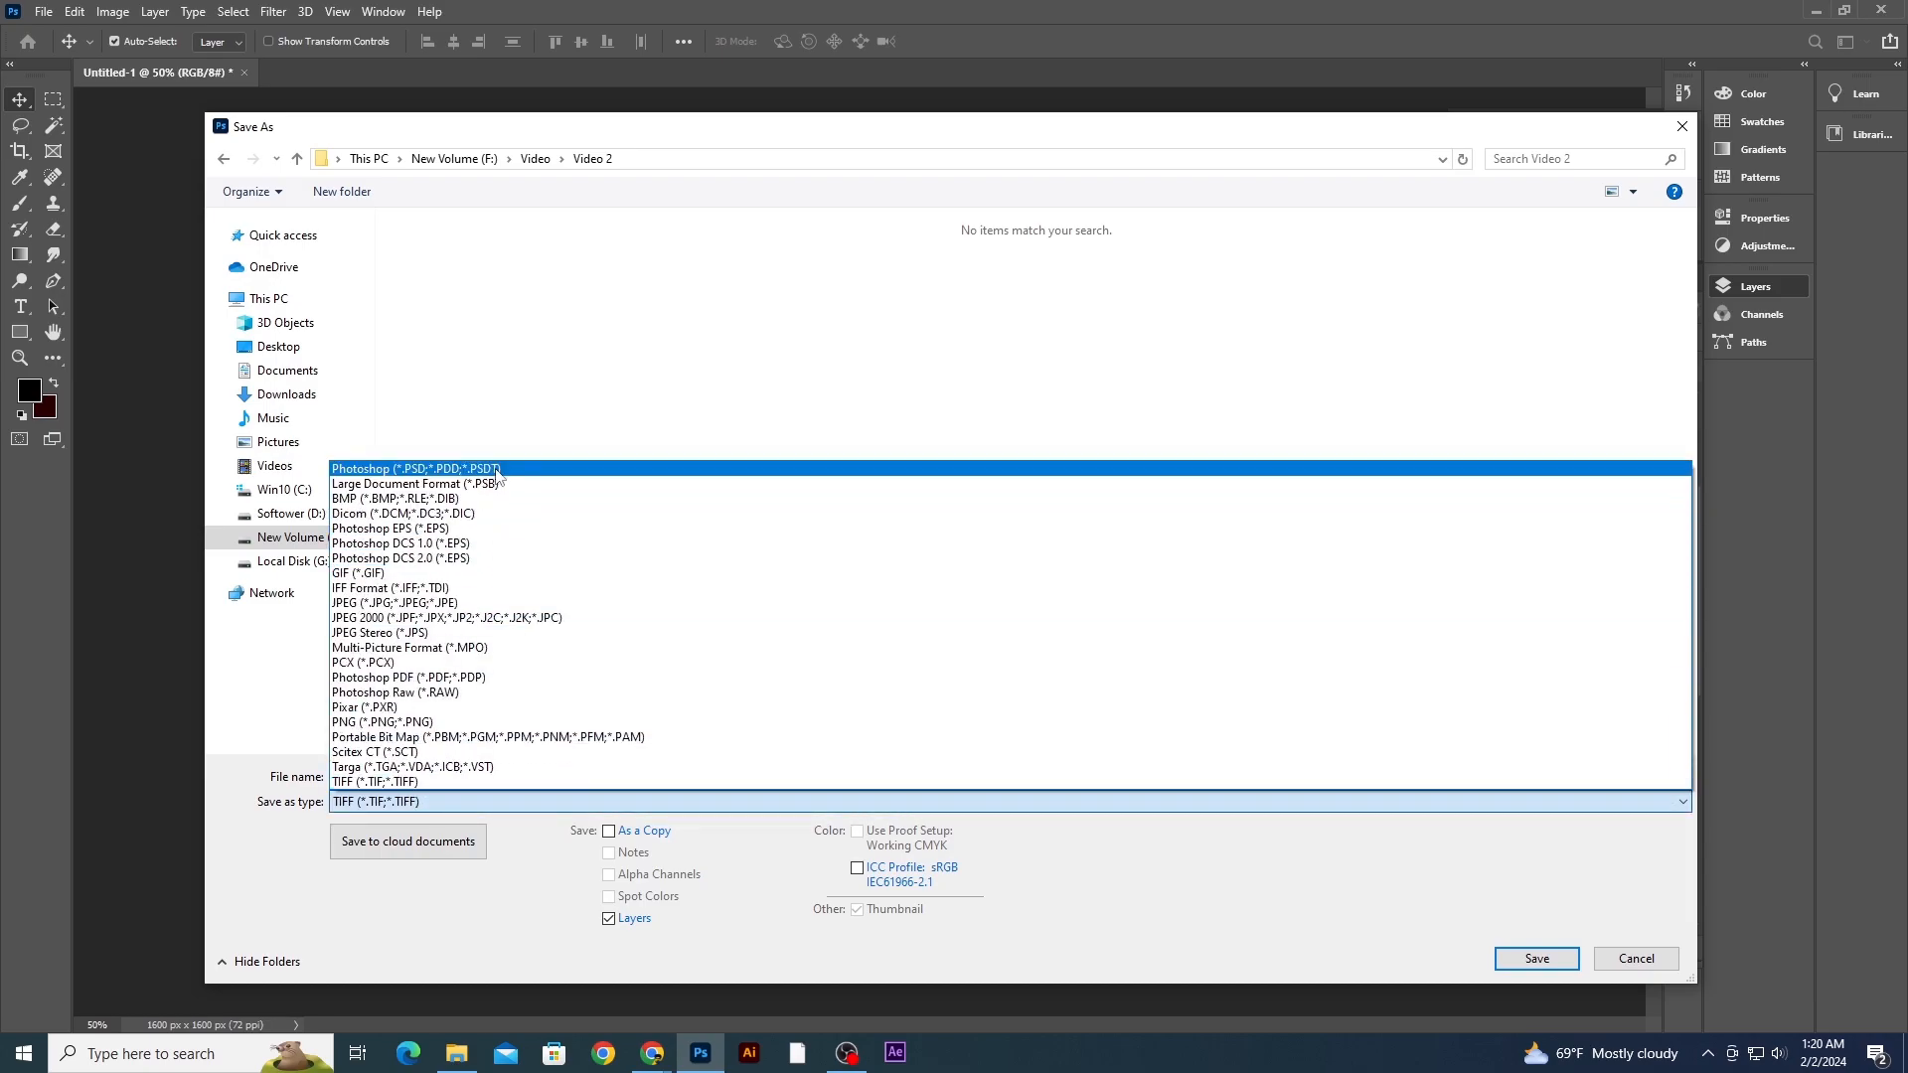
click(428, 468)
click(1545, 964)
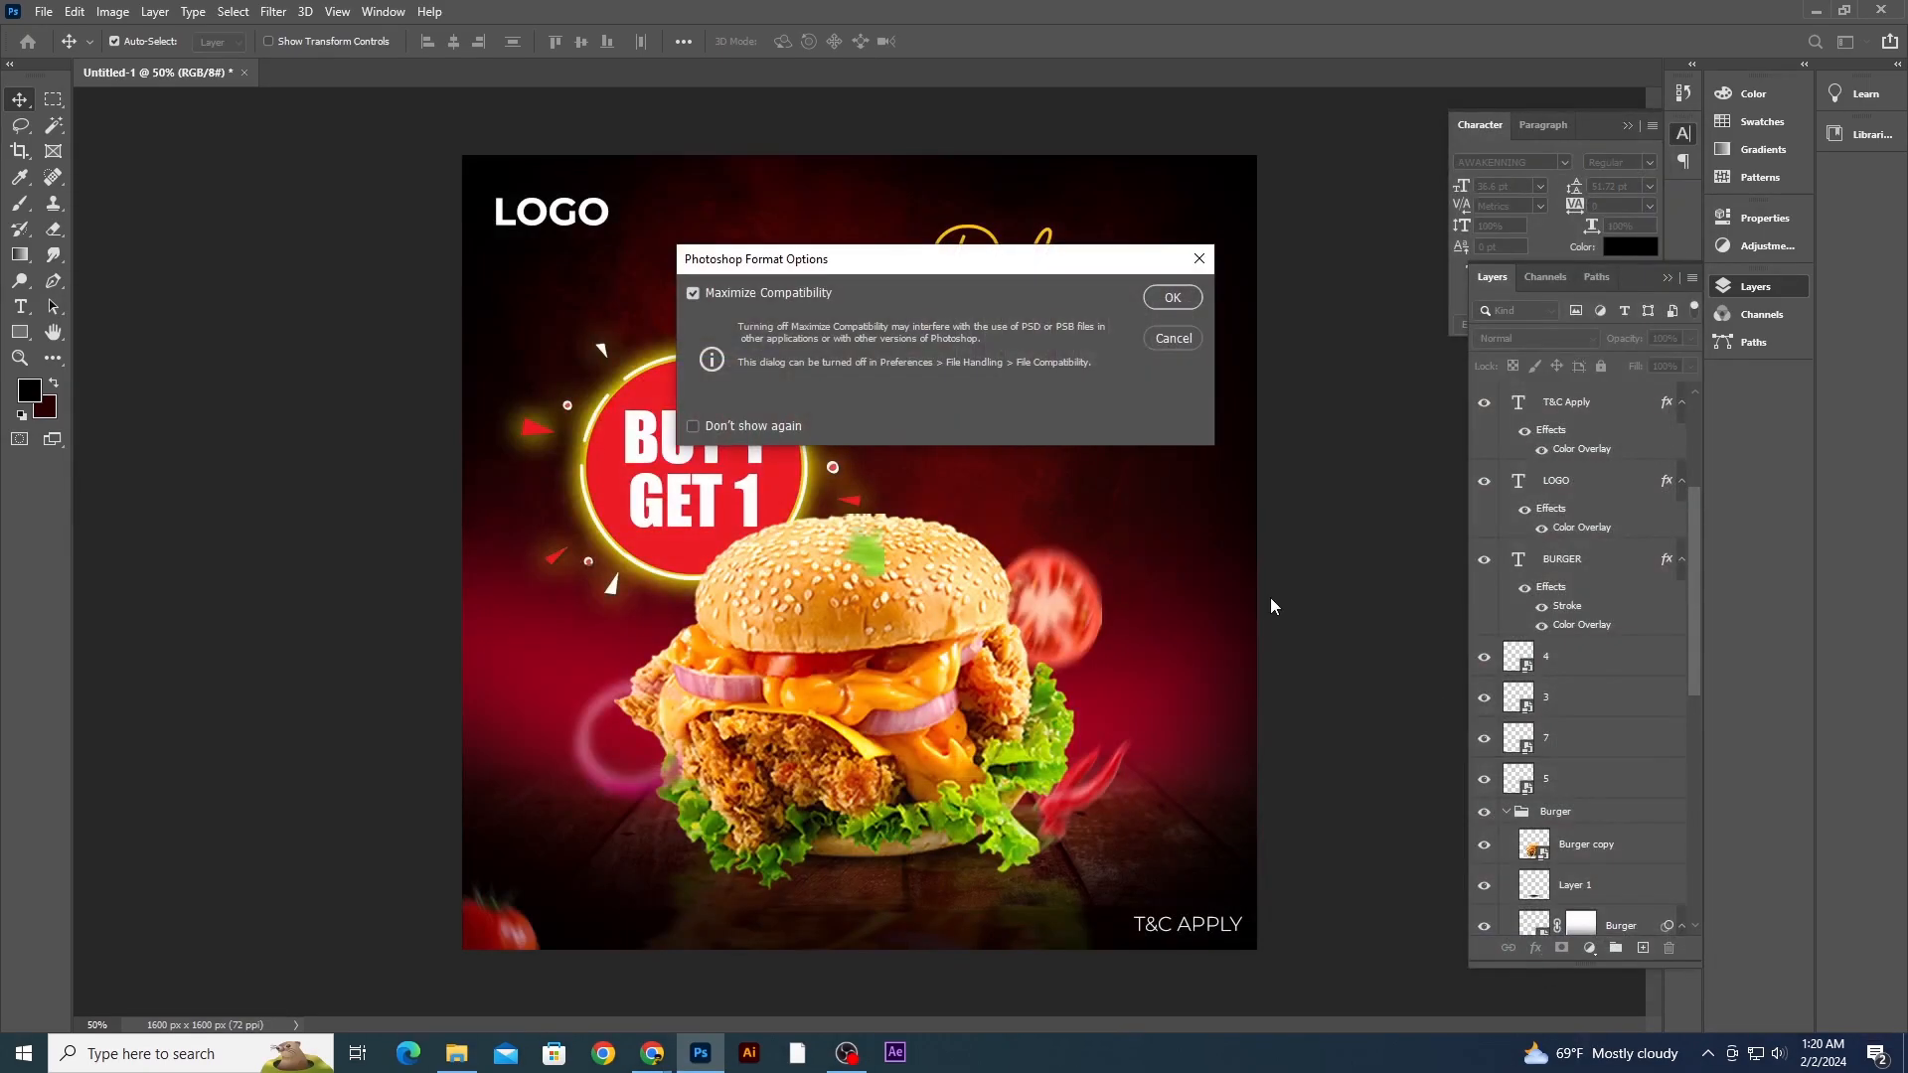
click(1176, 300)
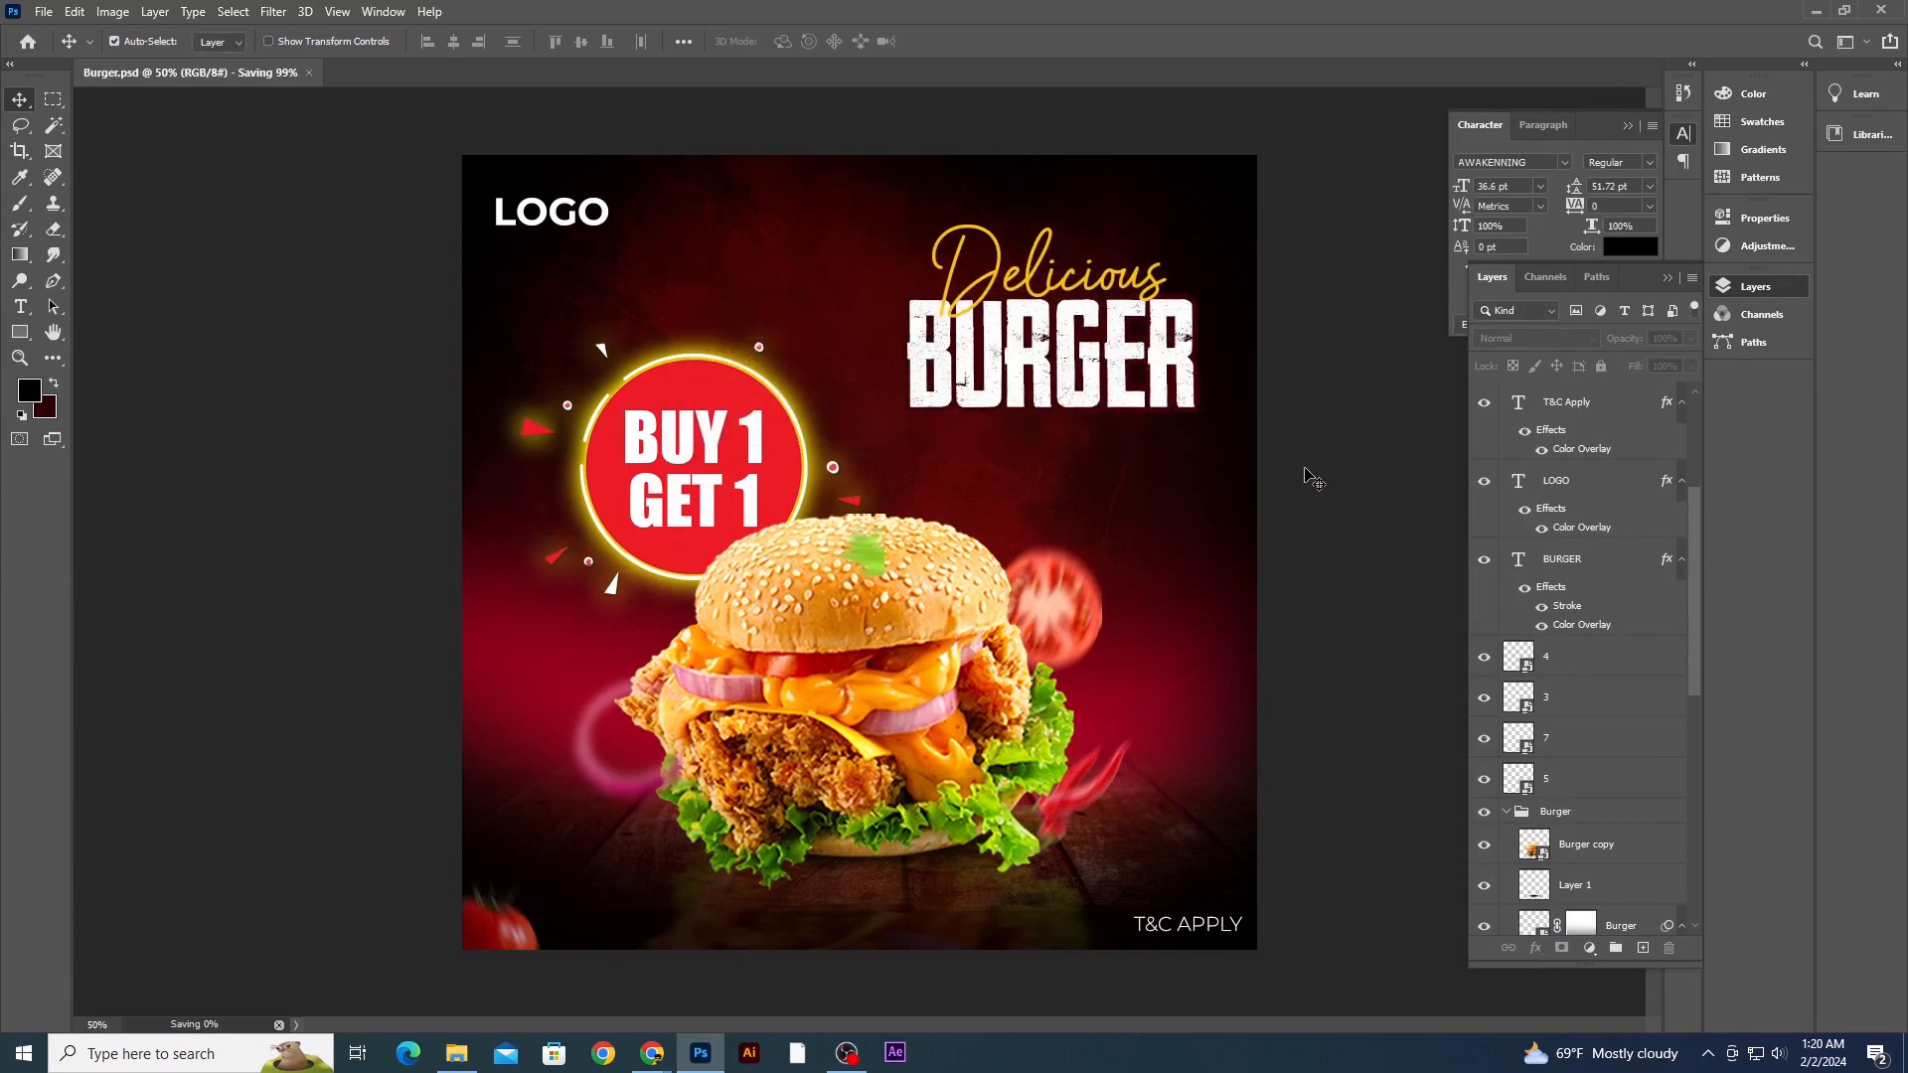
- Export the design as a JPG at 100% quality named Burger into the Video 2 folder
key(ctrl+shift+s)
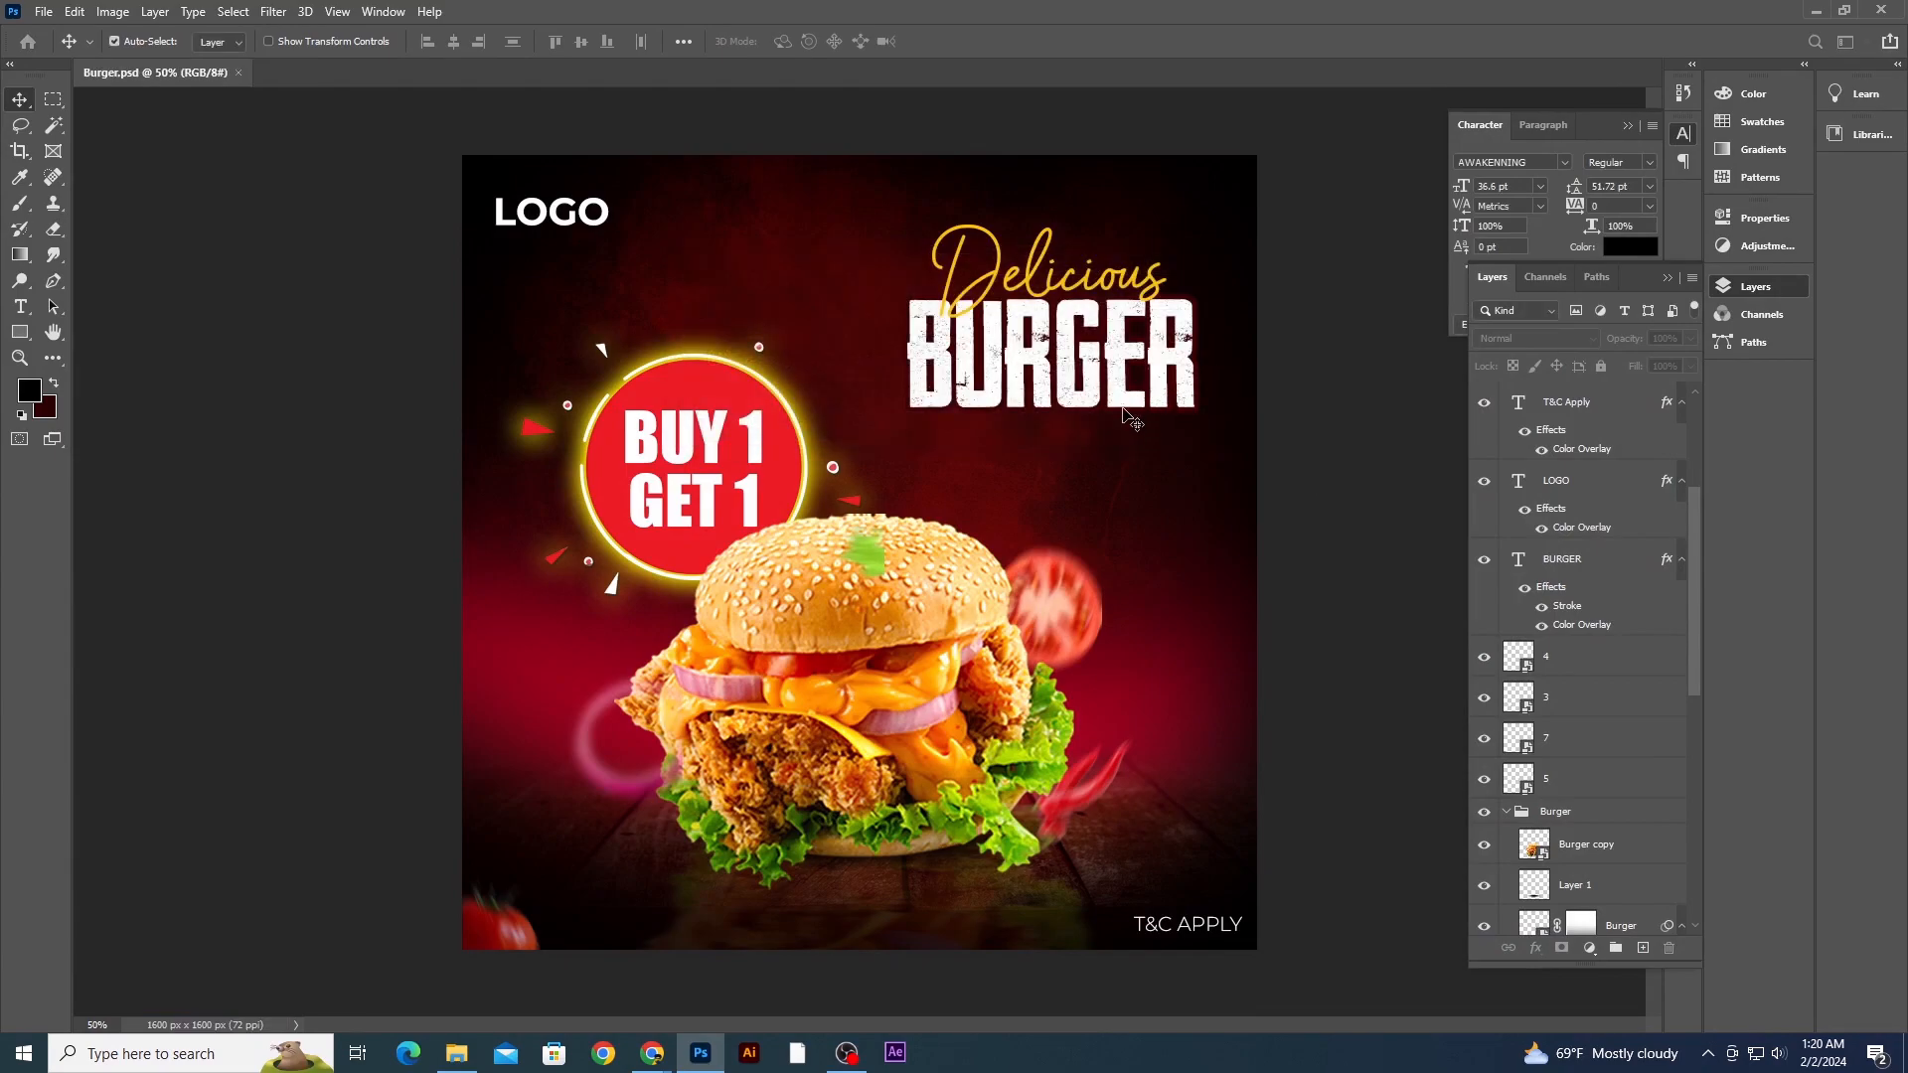
key(alt+shift+ctrl+w)
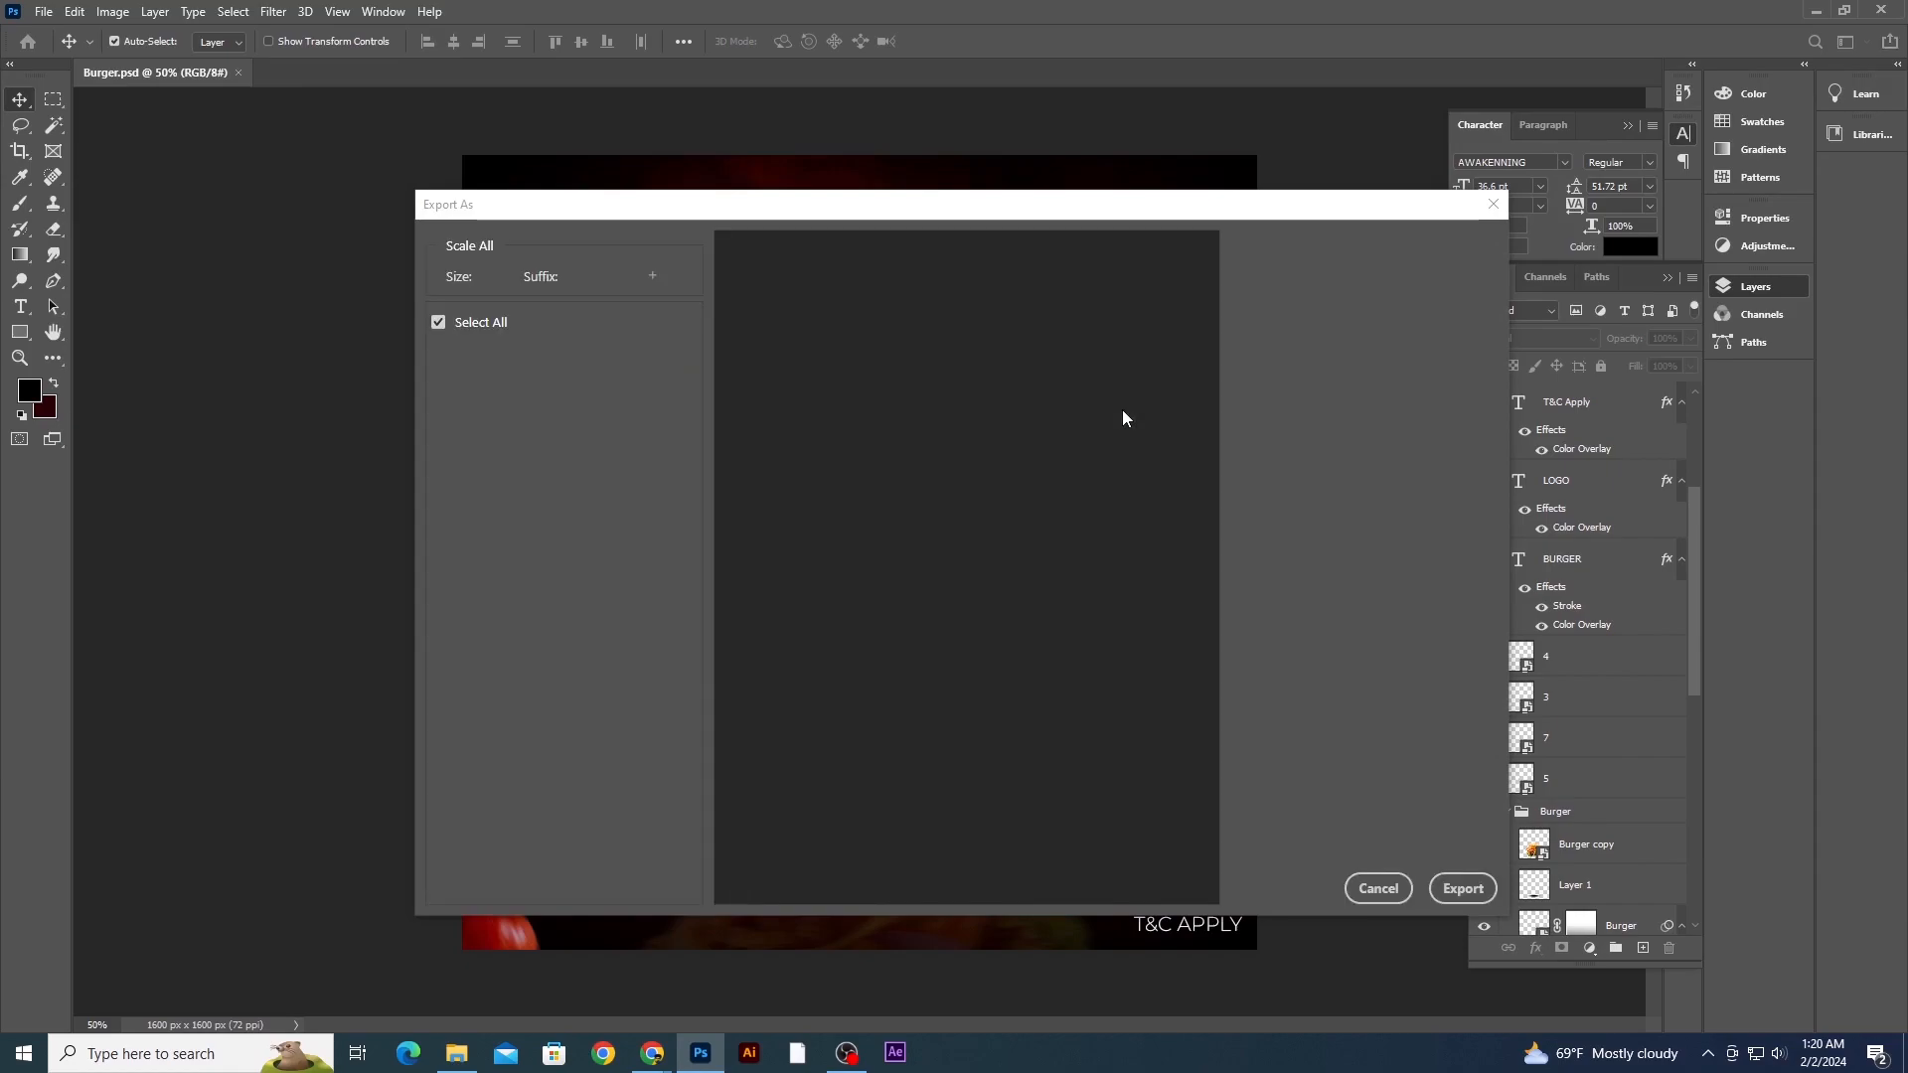
click(1384, 282)
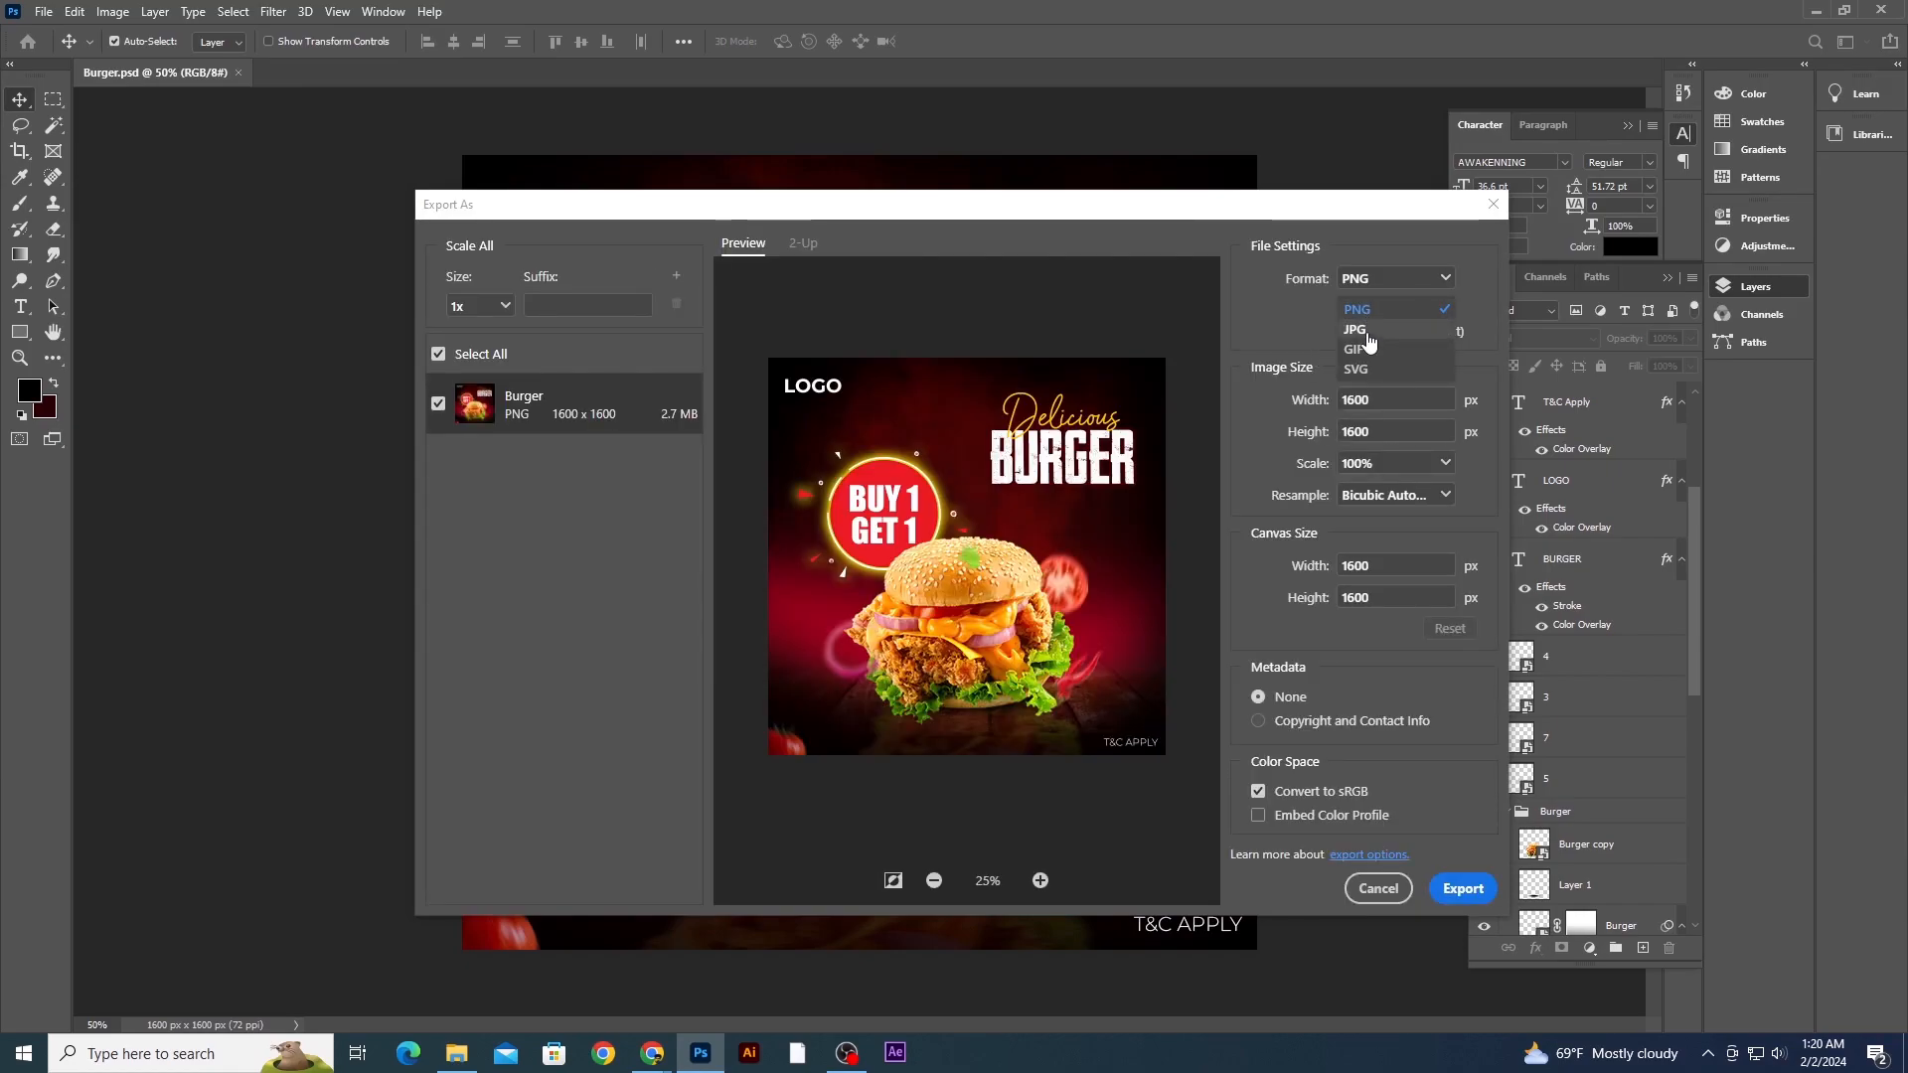
click(1367, 332)
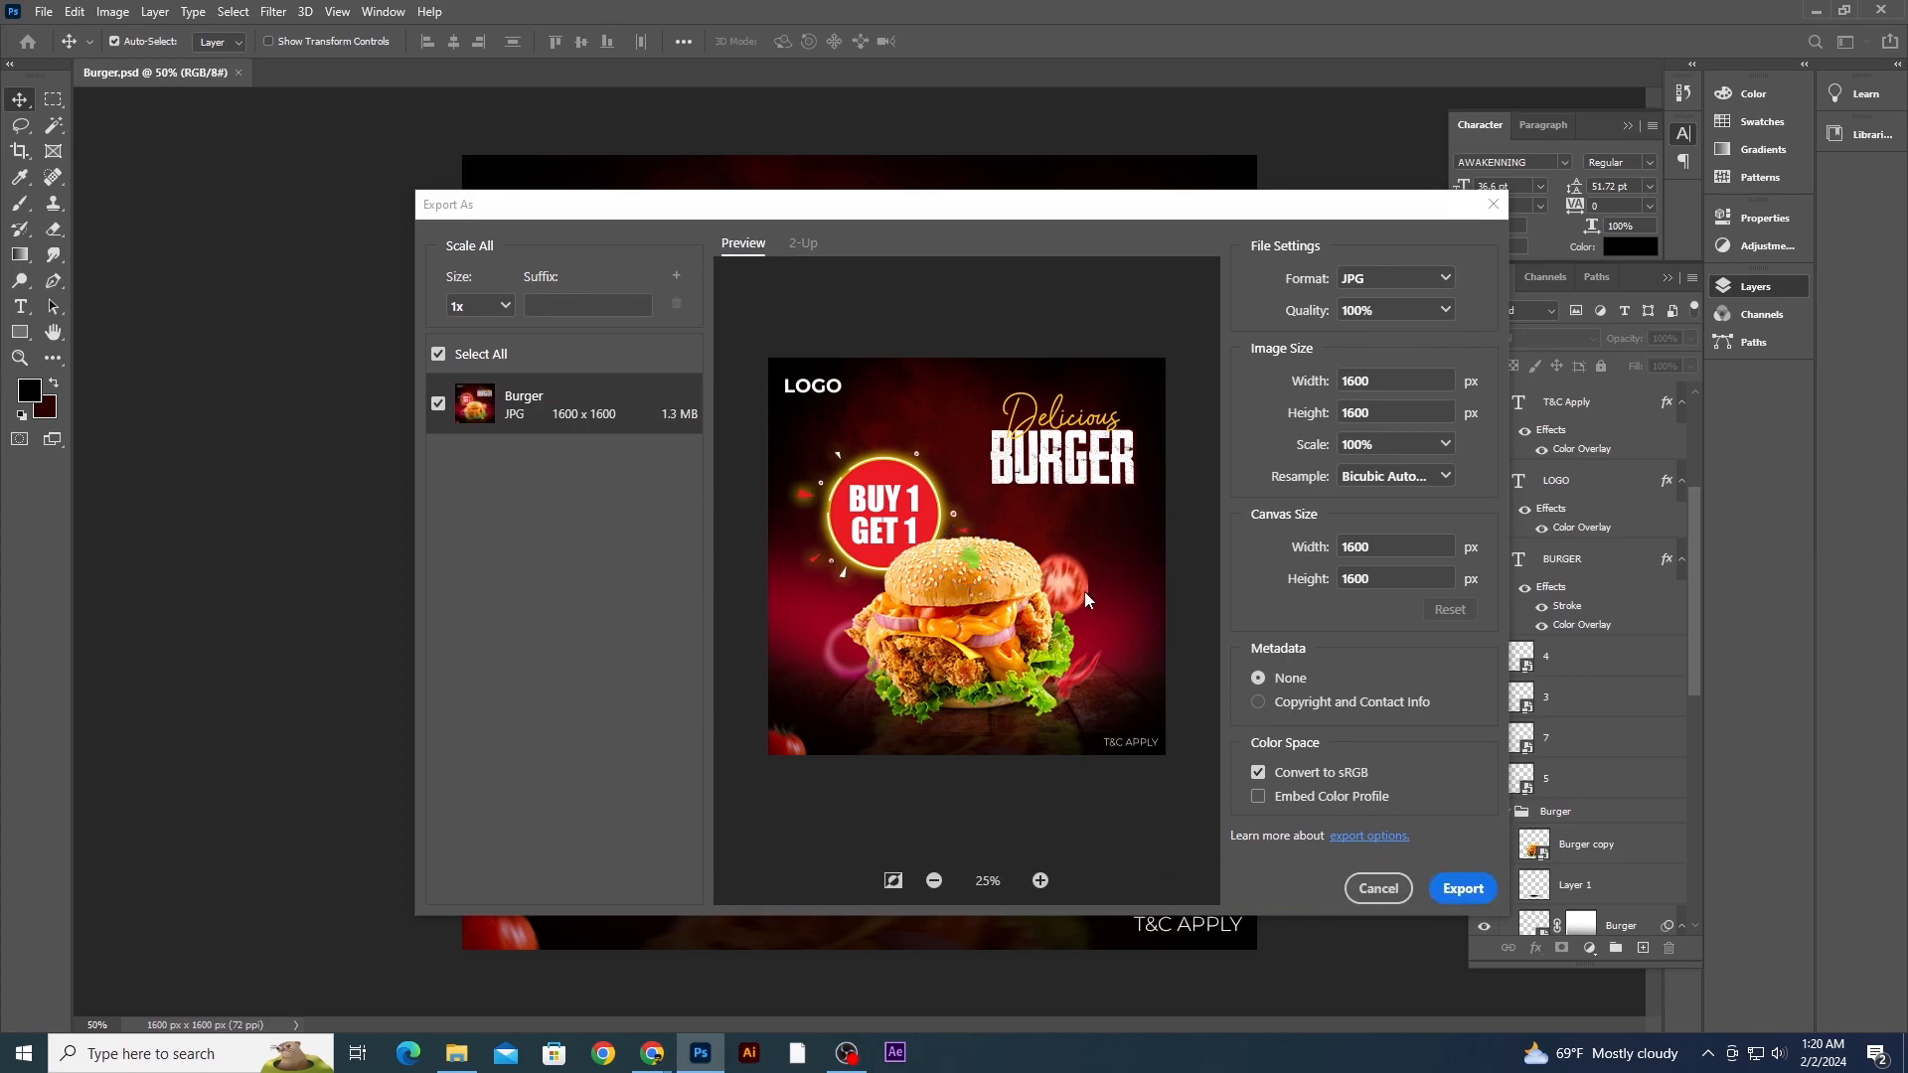
click(1462, 887)
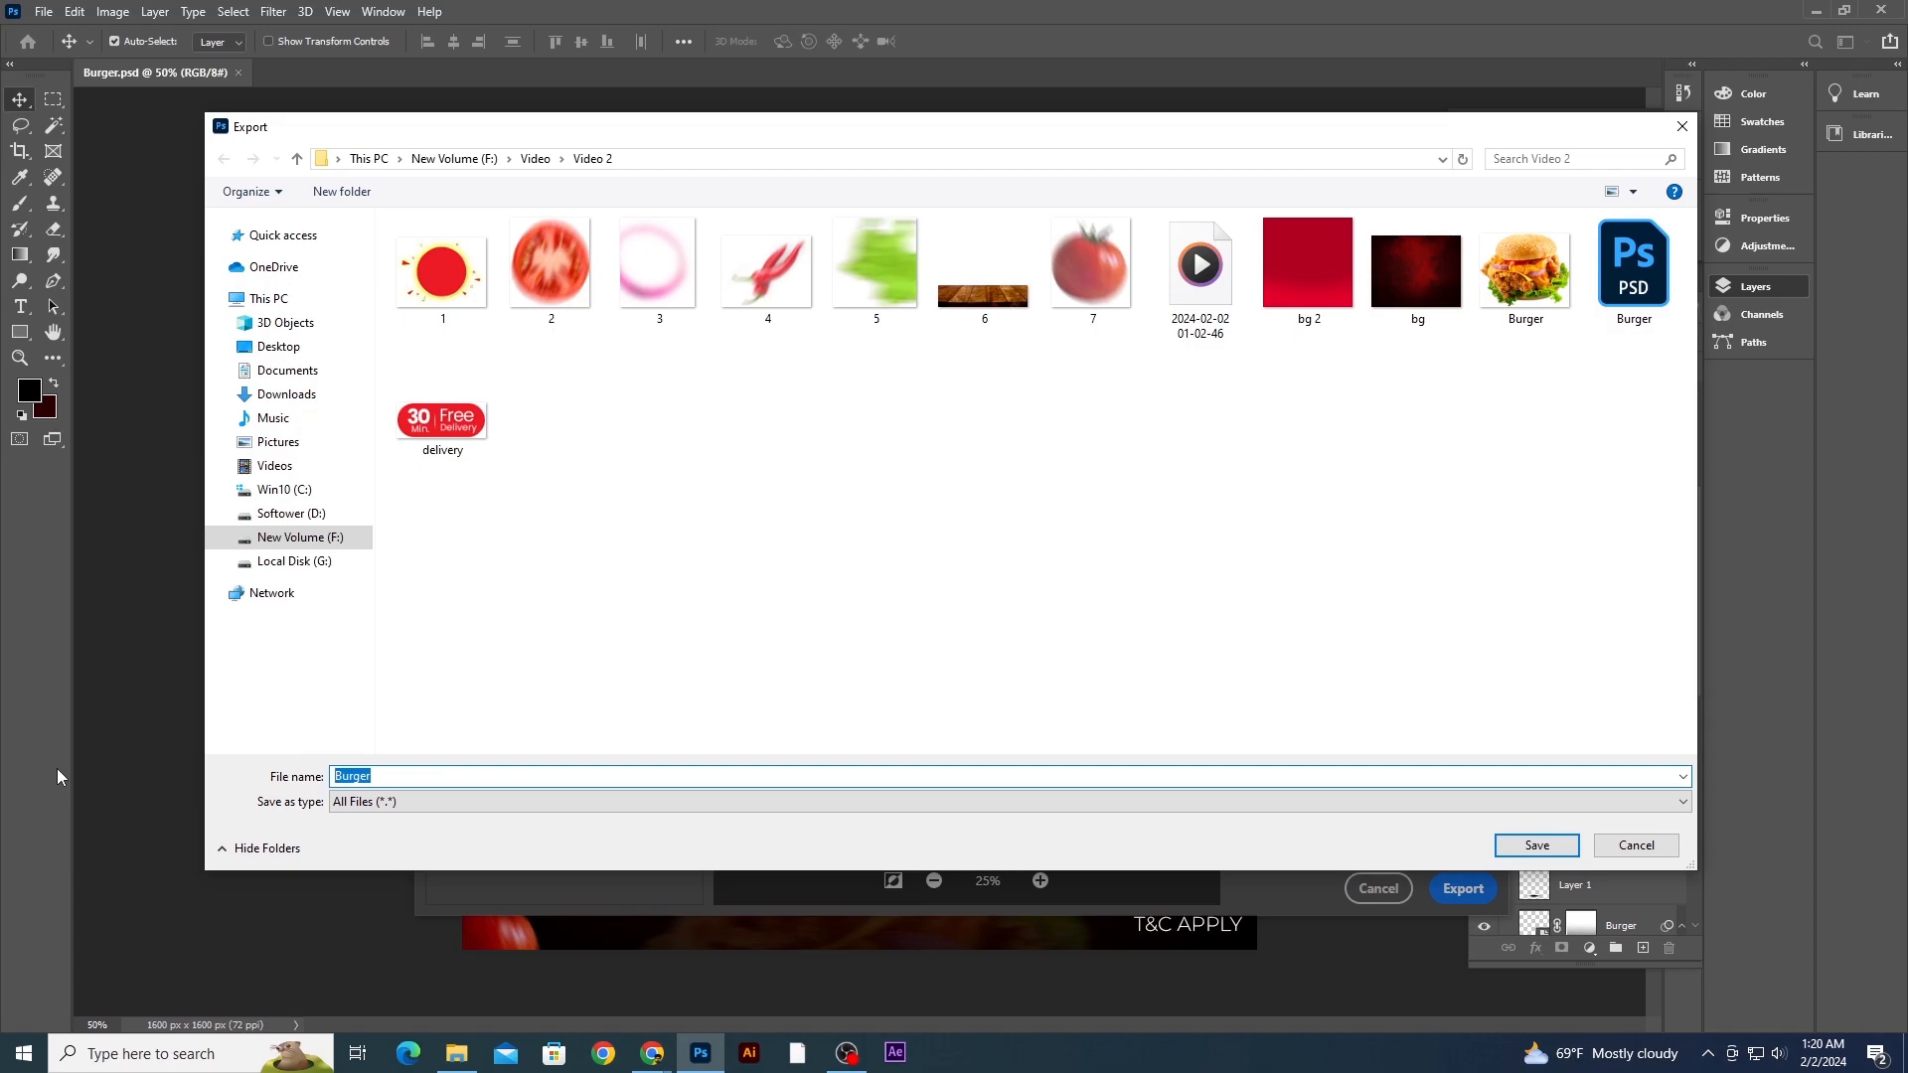
click(1548, 849)
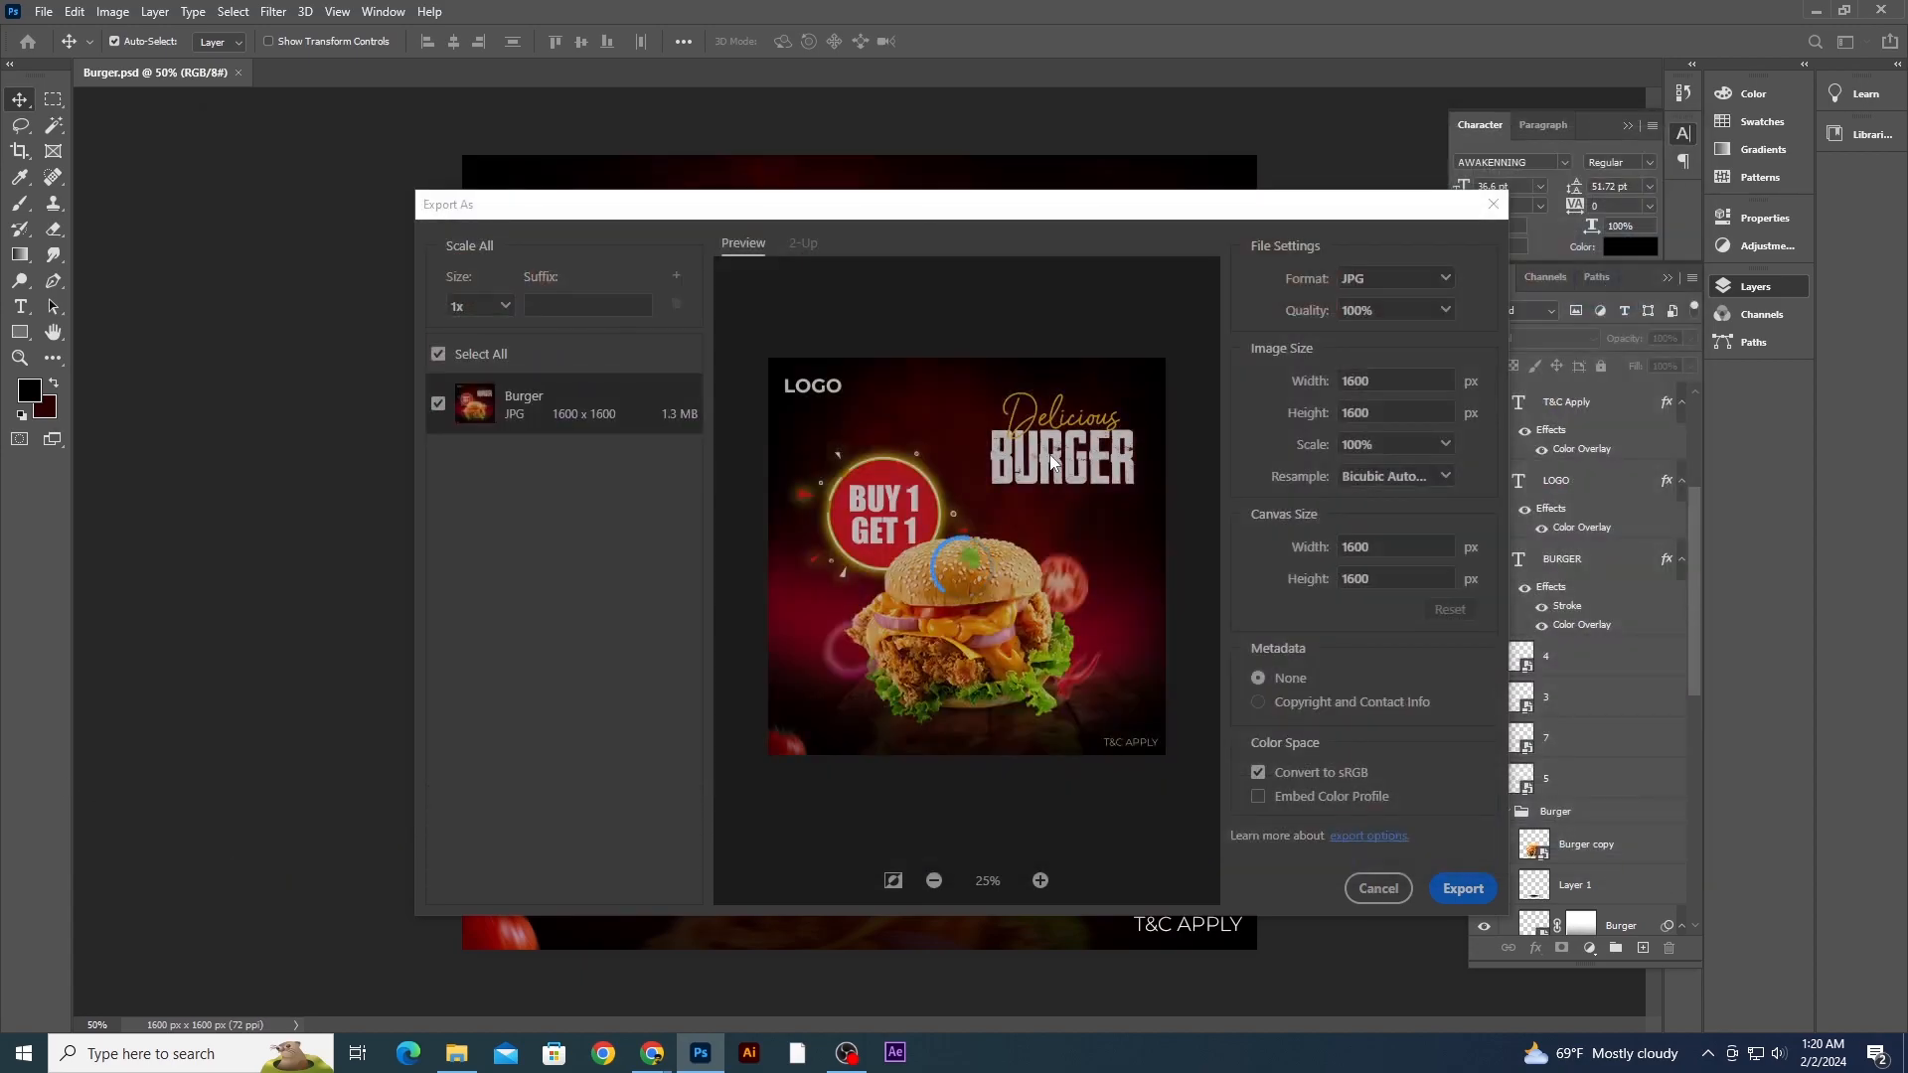